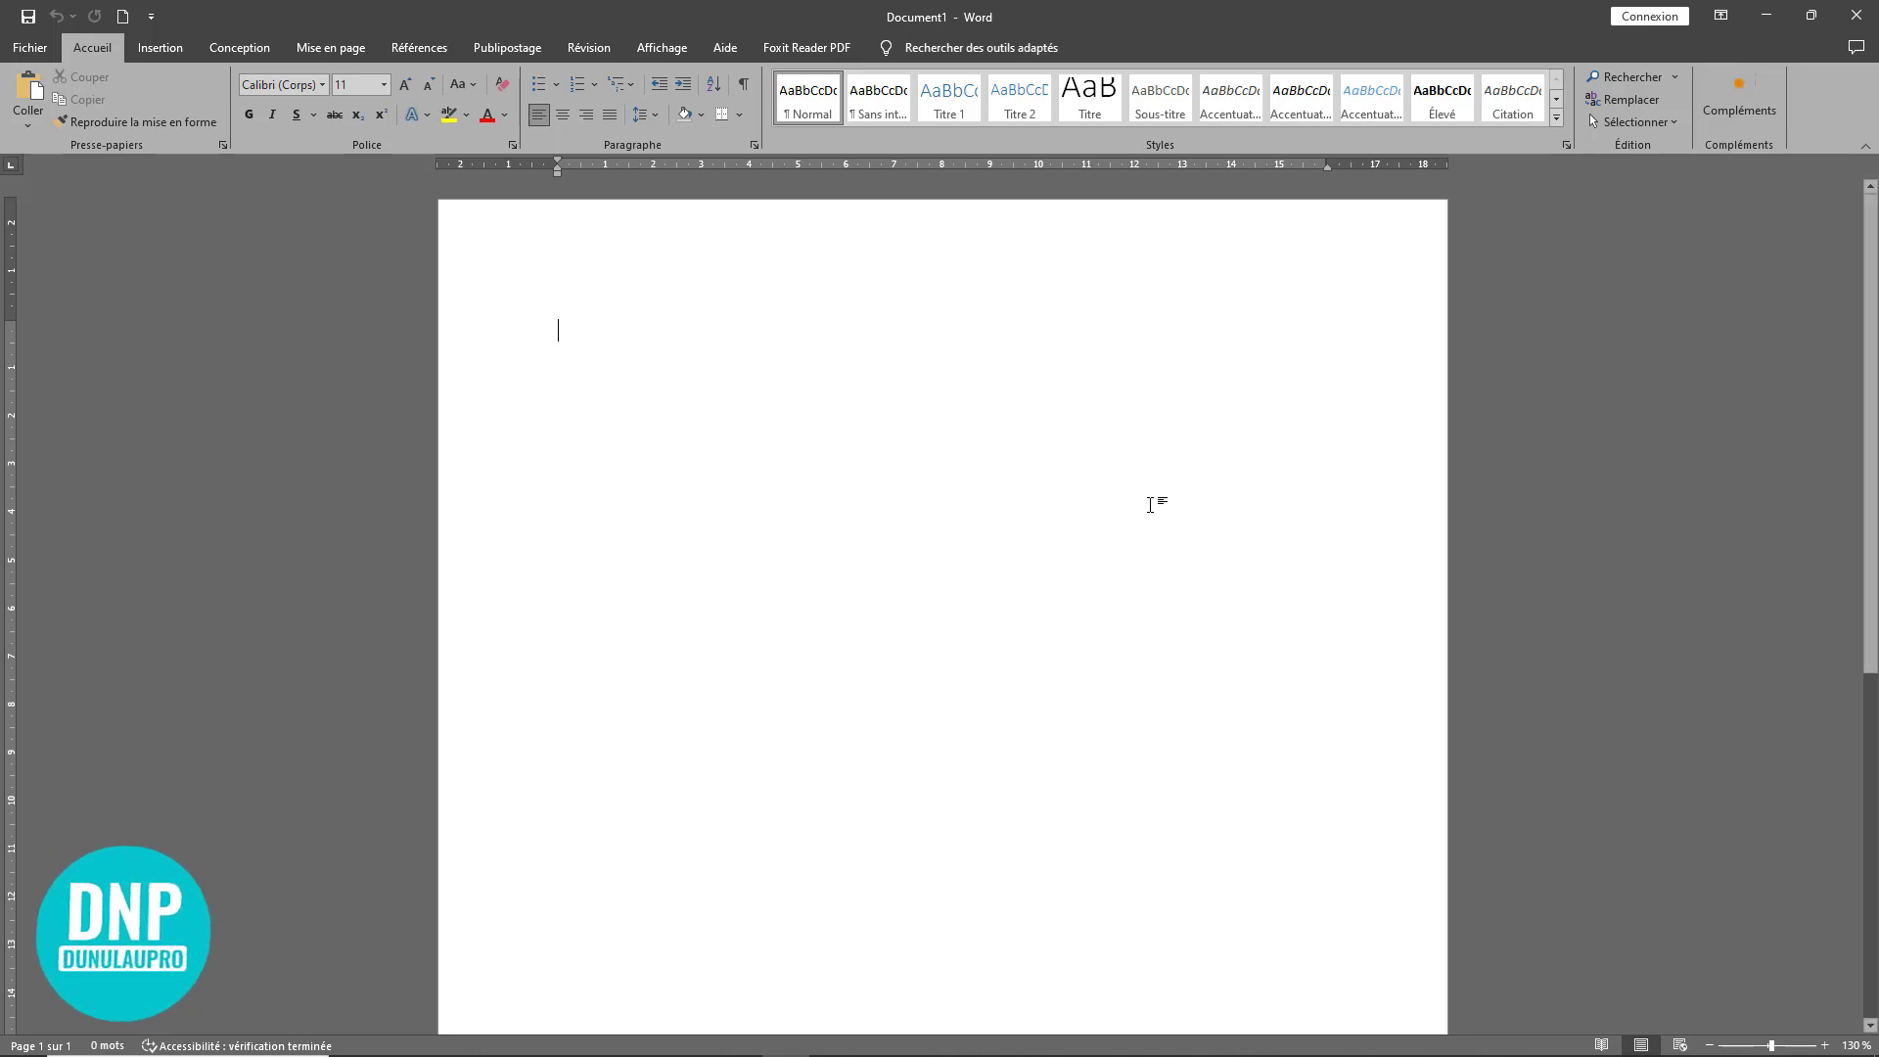
# Step: Set the document's paper size to A5 (14,8 cm x 21 cm)
pyautogui.click(337, 46)
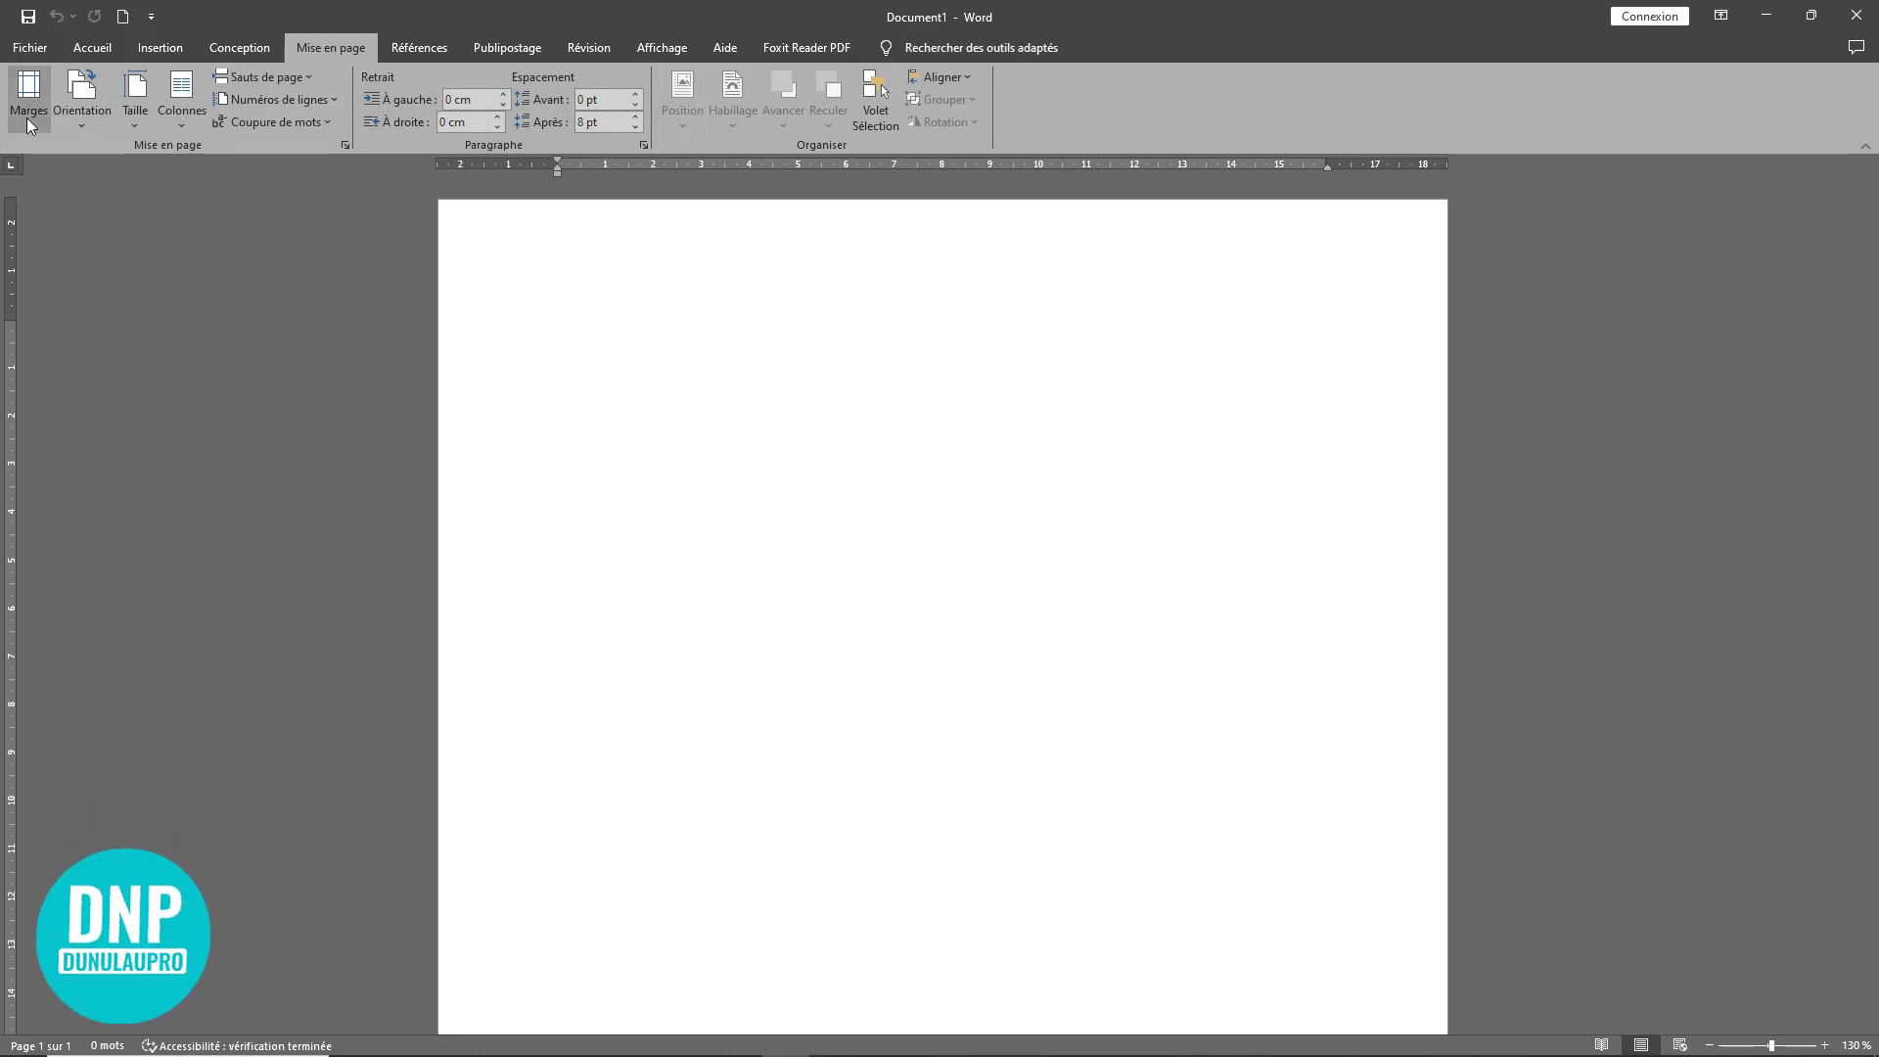
pyautogui.click(135, 121)
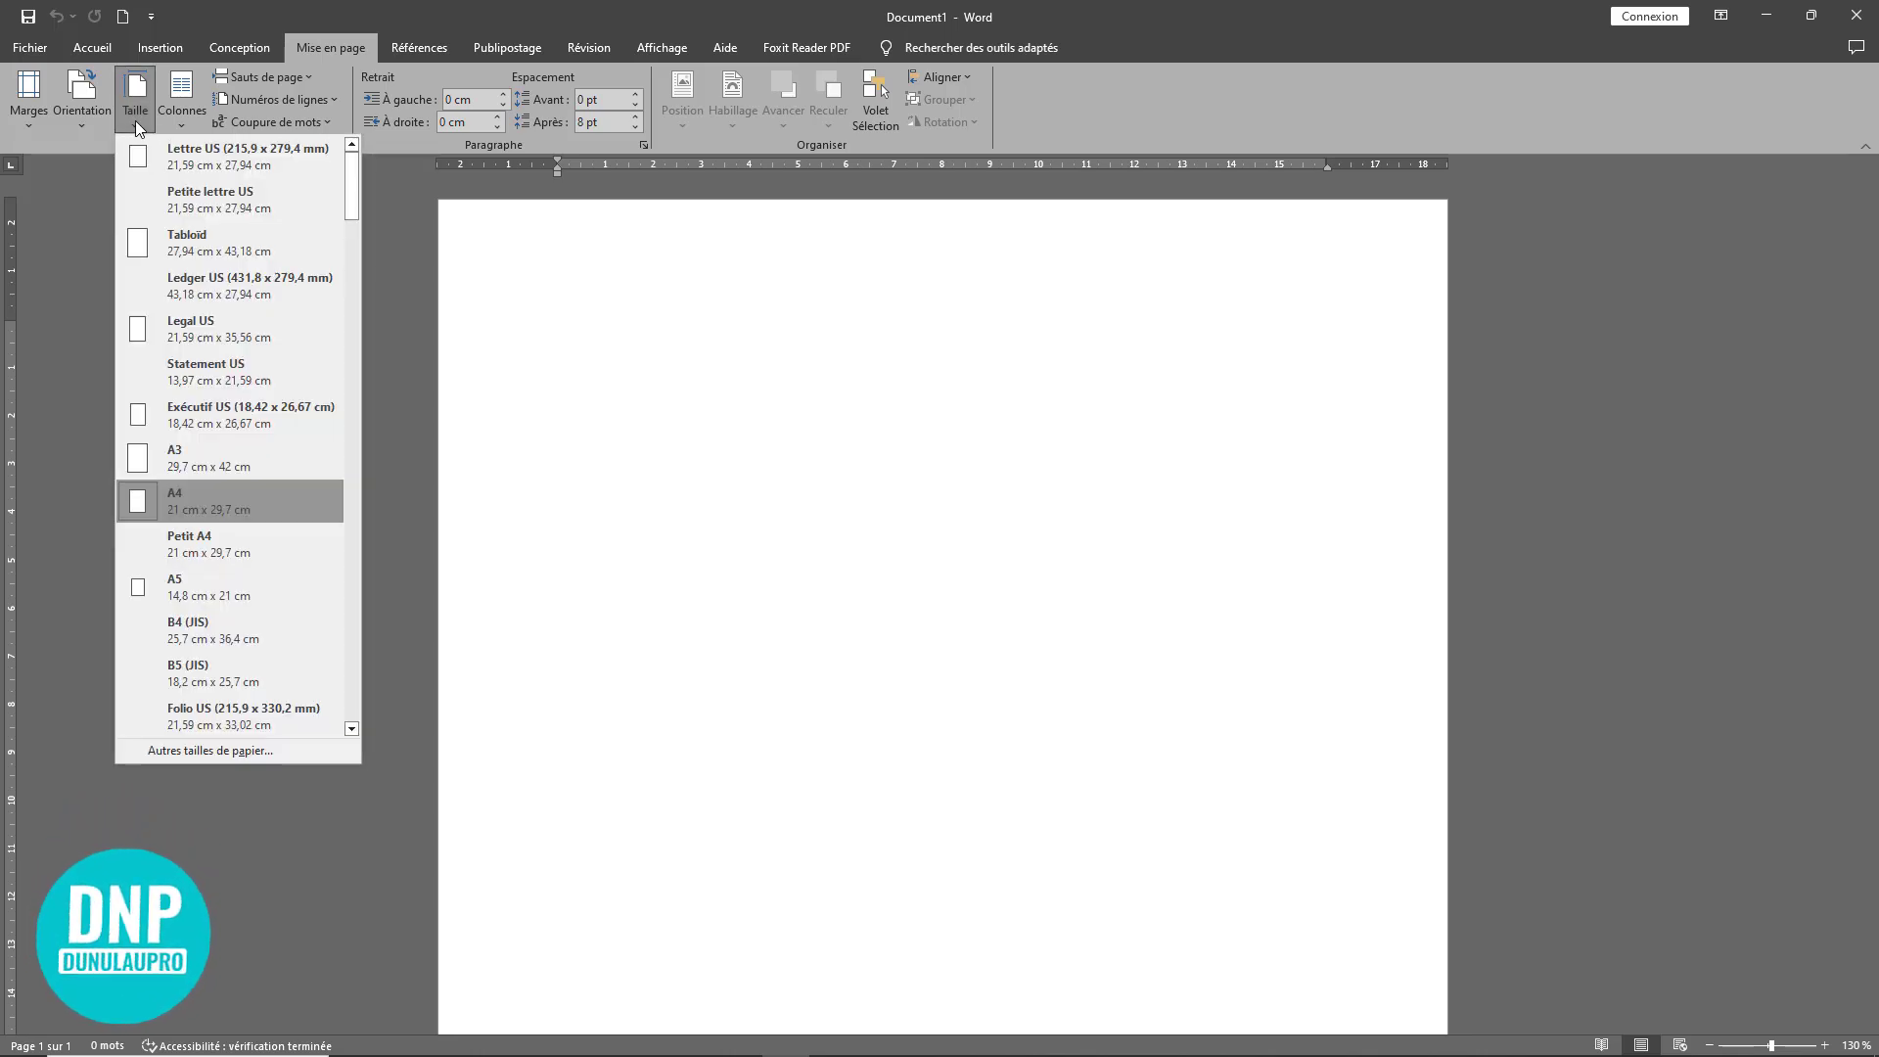
pyautogui.click(208, 585)
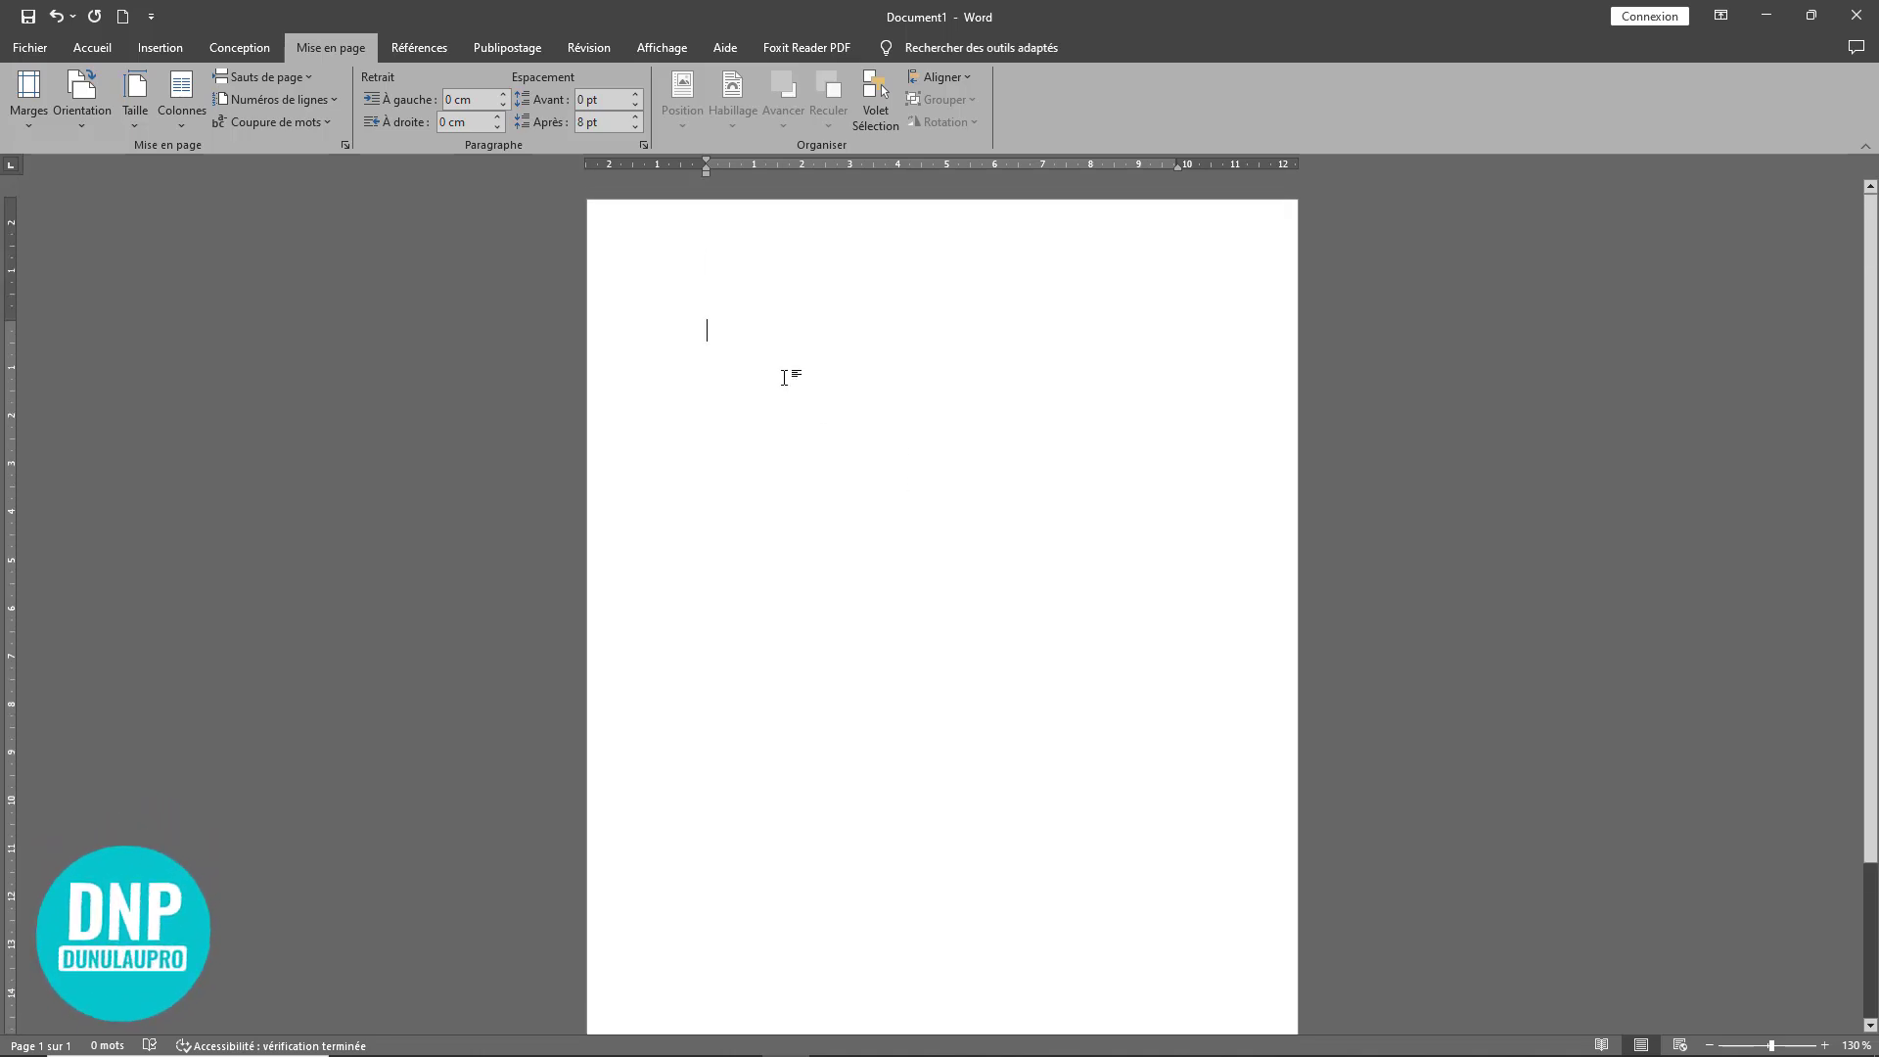
pyautogui.click(707, 173)
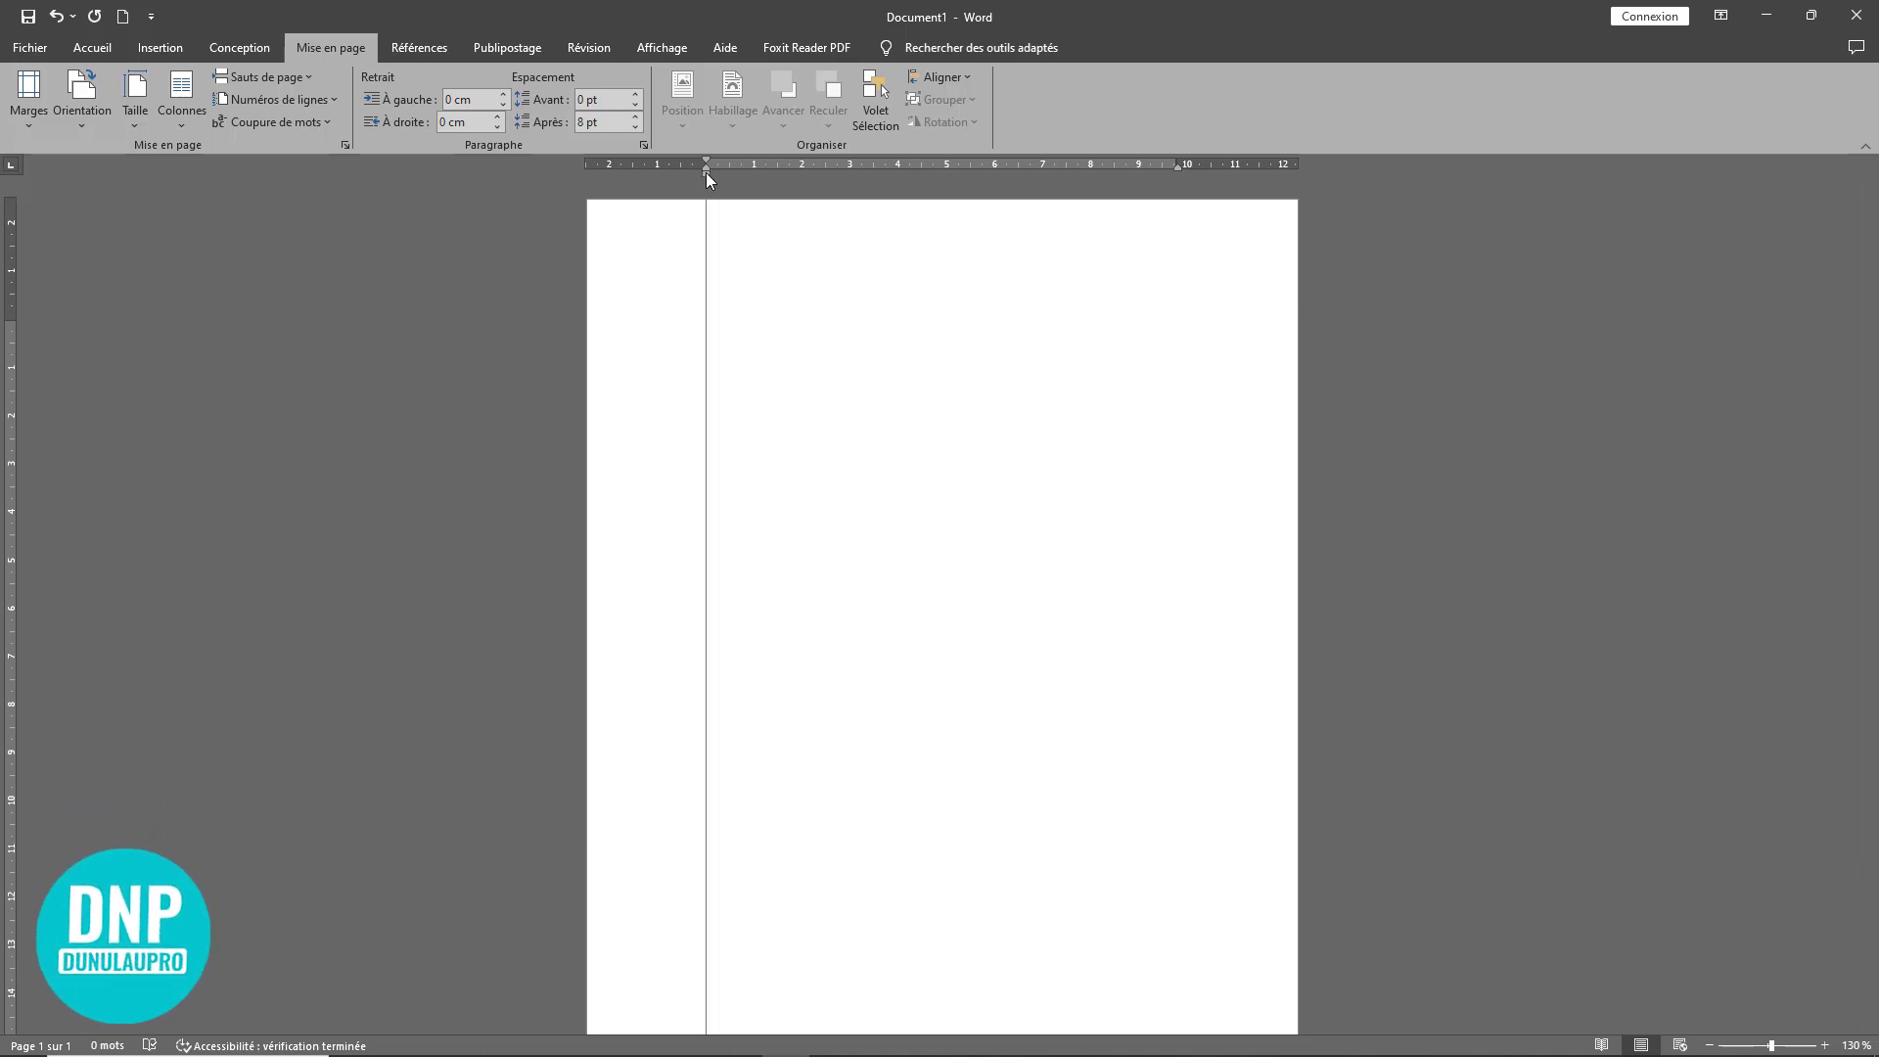
pyautogui.click(1179, 167)
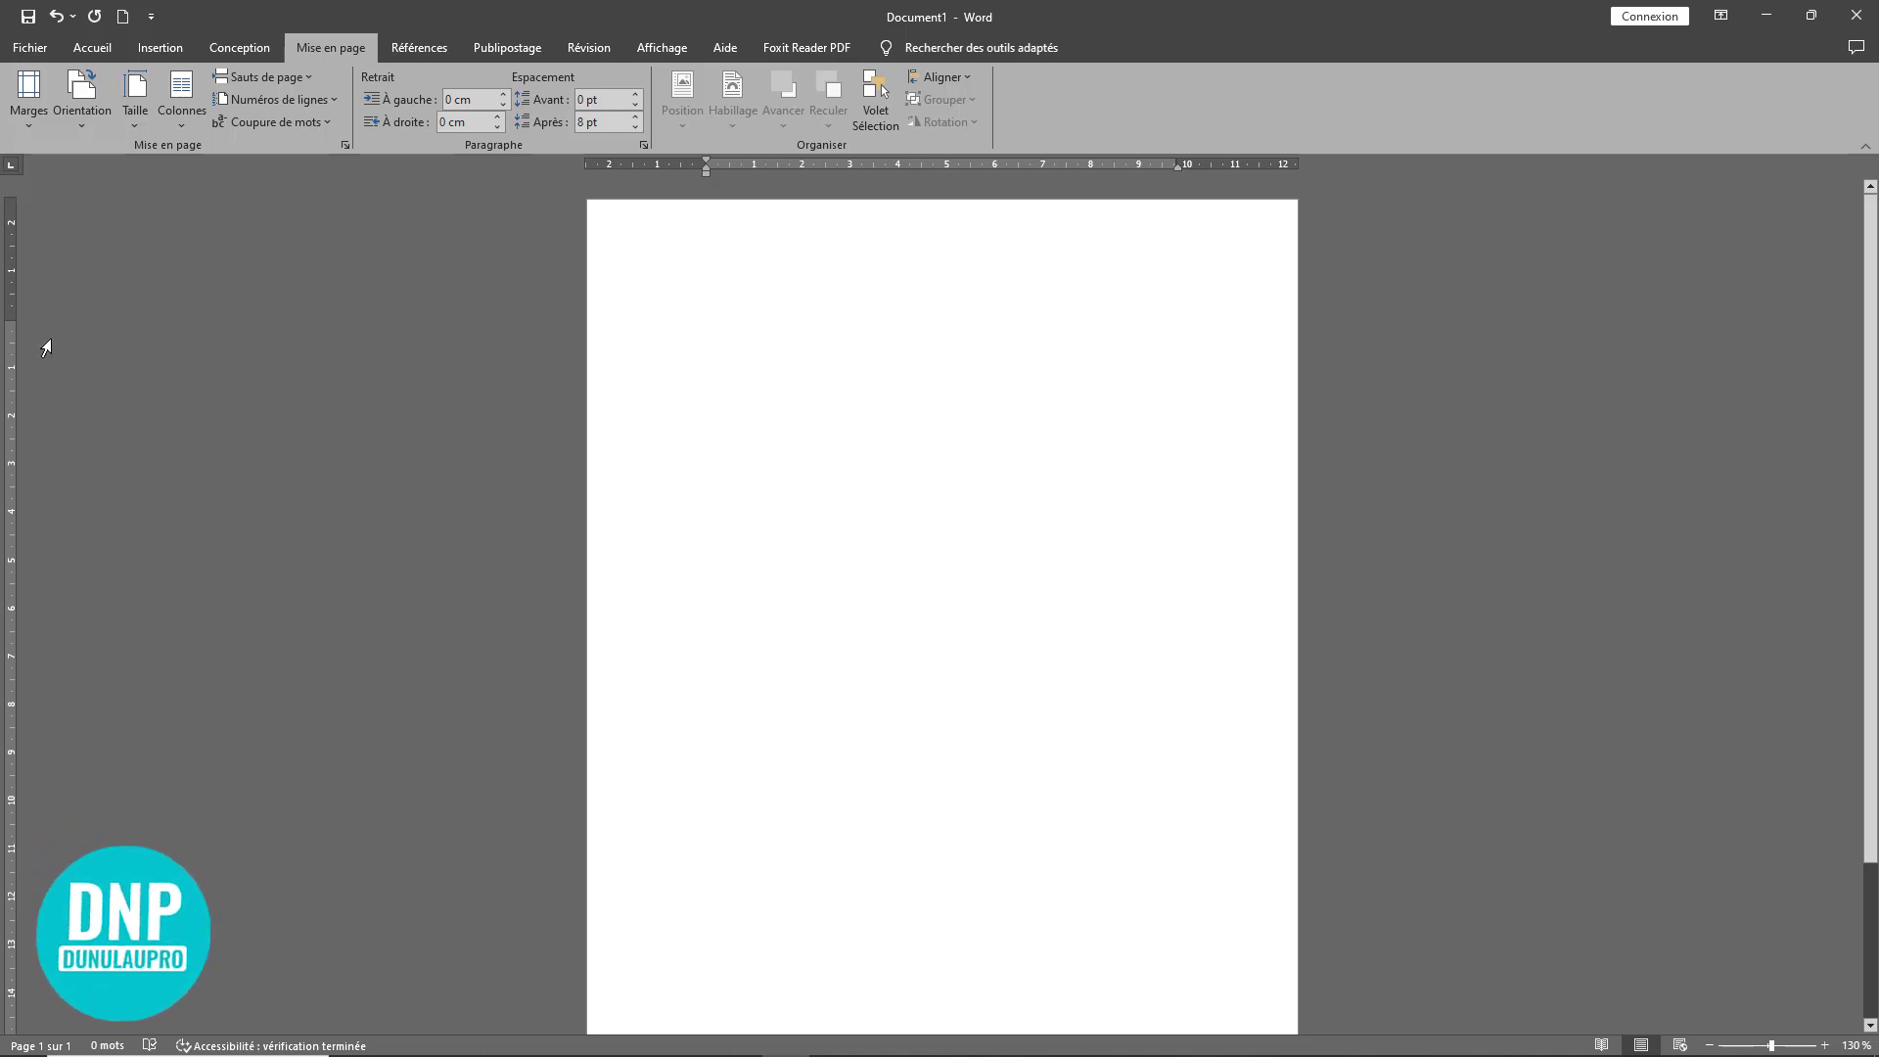
pyautogui.click(11, 319)
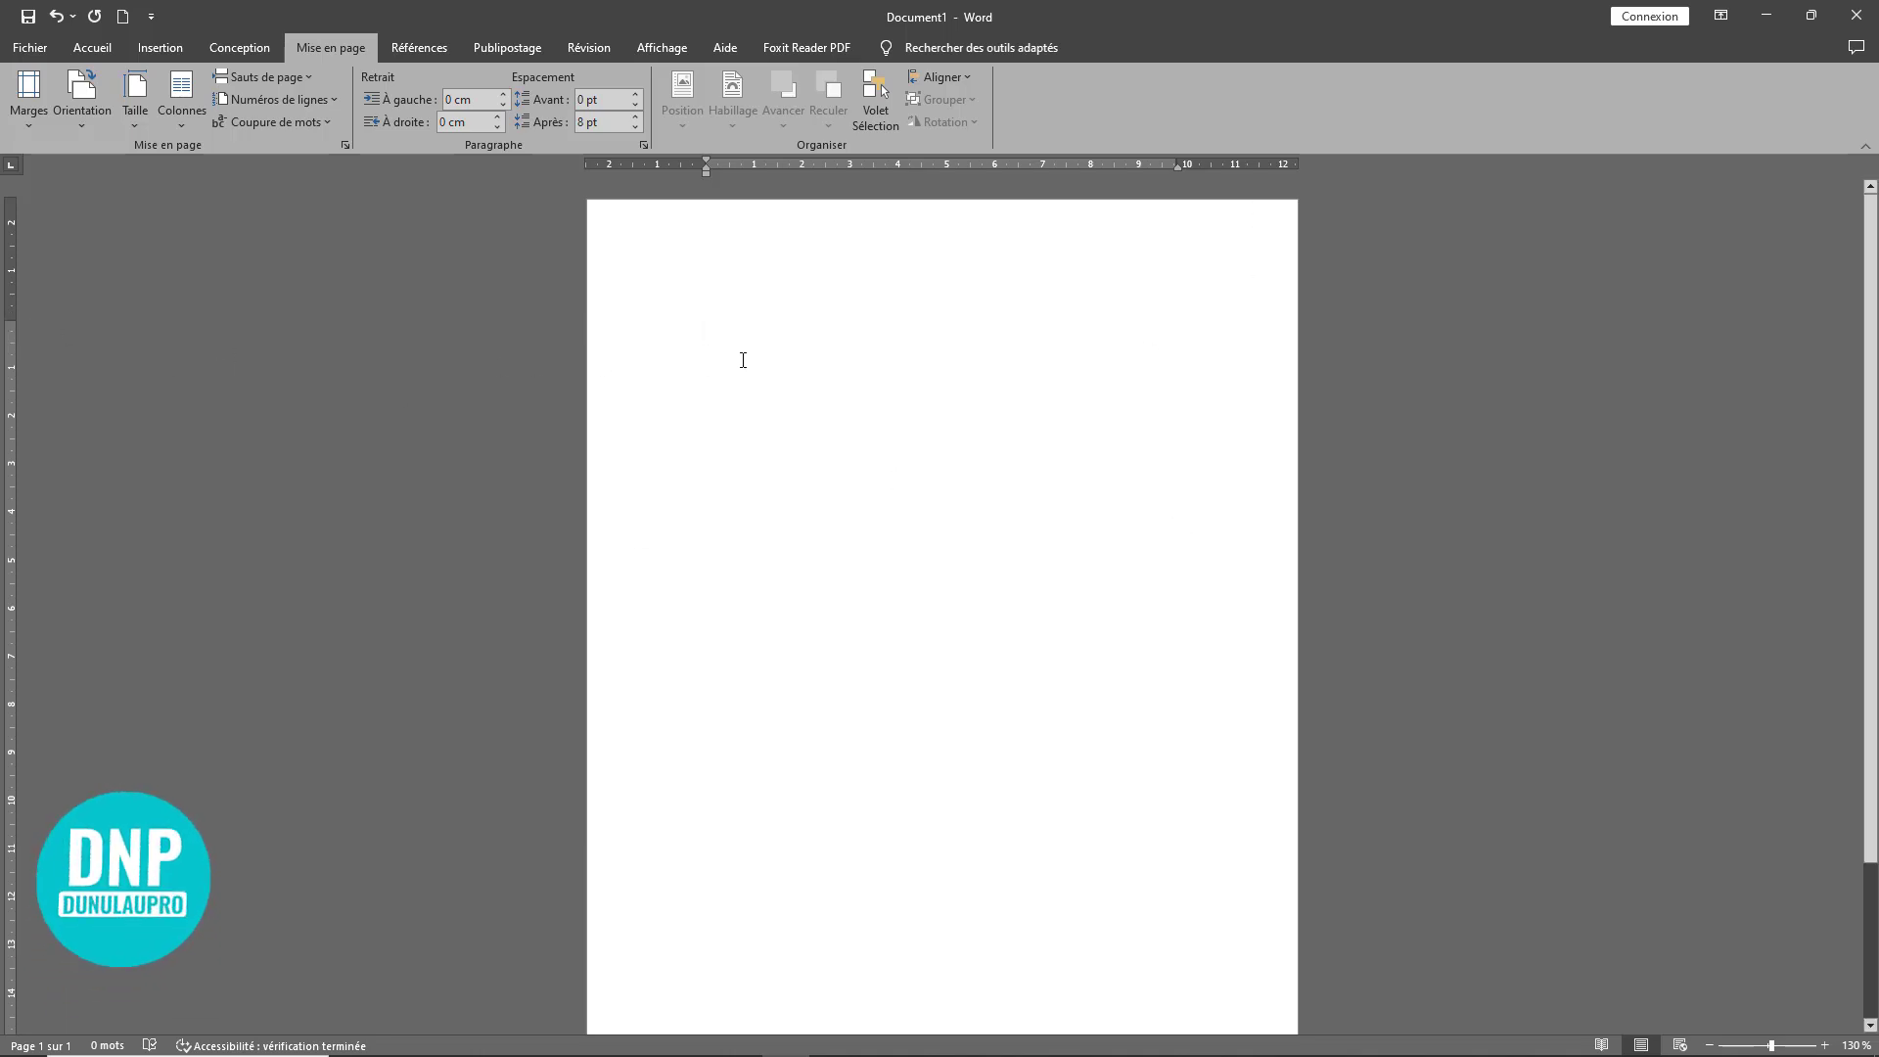
# Step: Open the custom margin settings and set the top and left margins to 0,2 cm
pyautogui.click(27, 110)
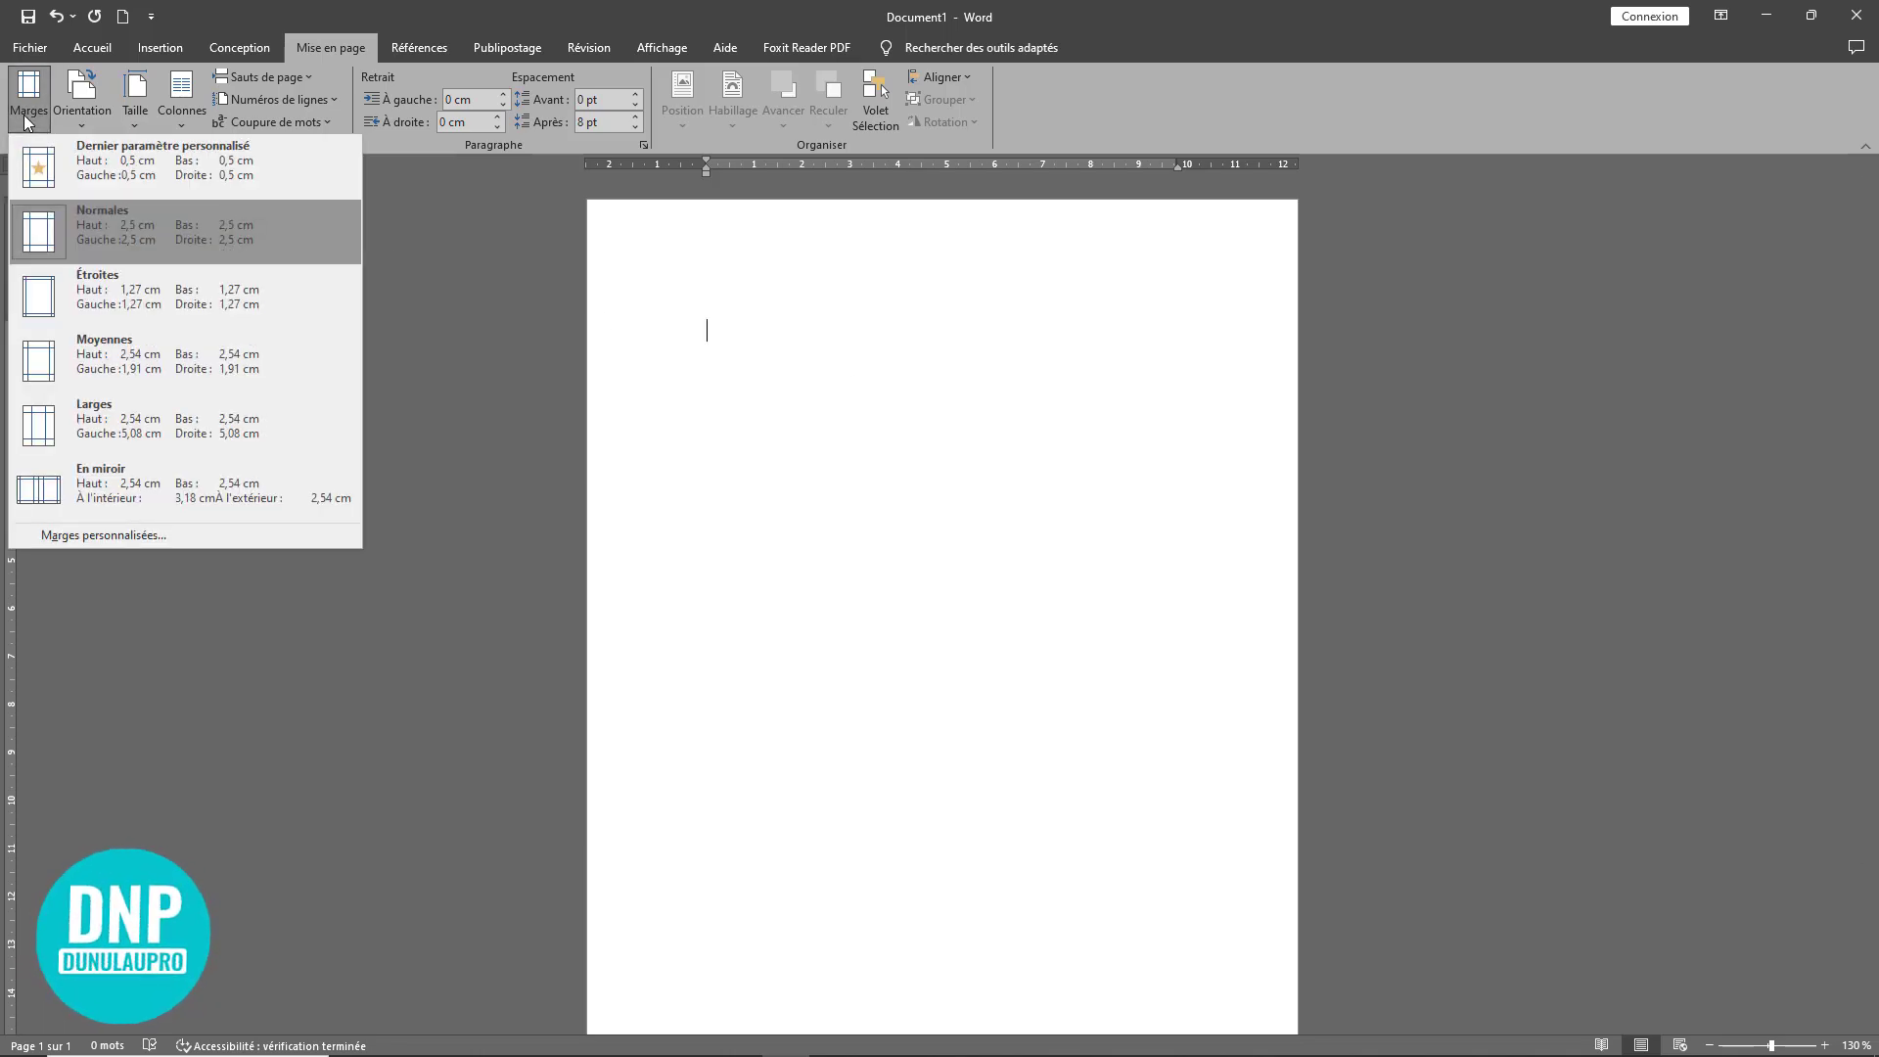
pyautogui.click(137, 538)
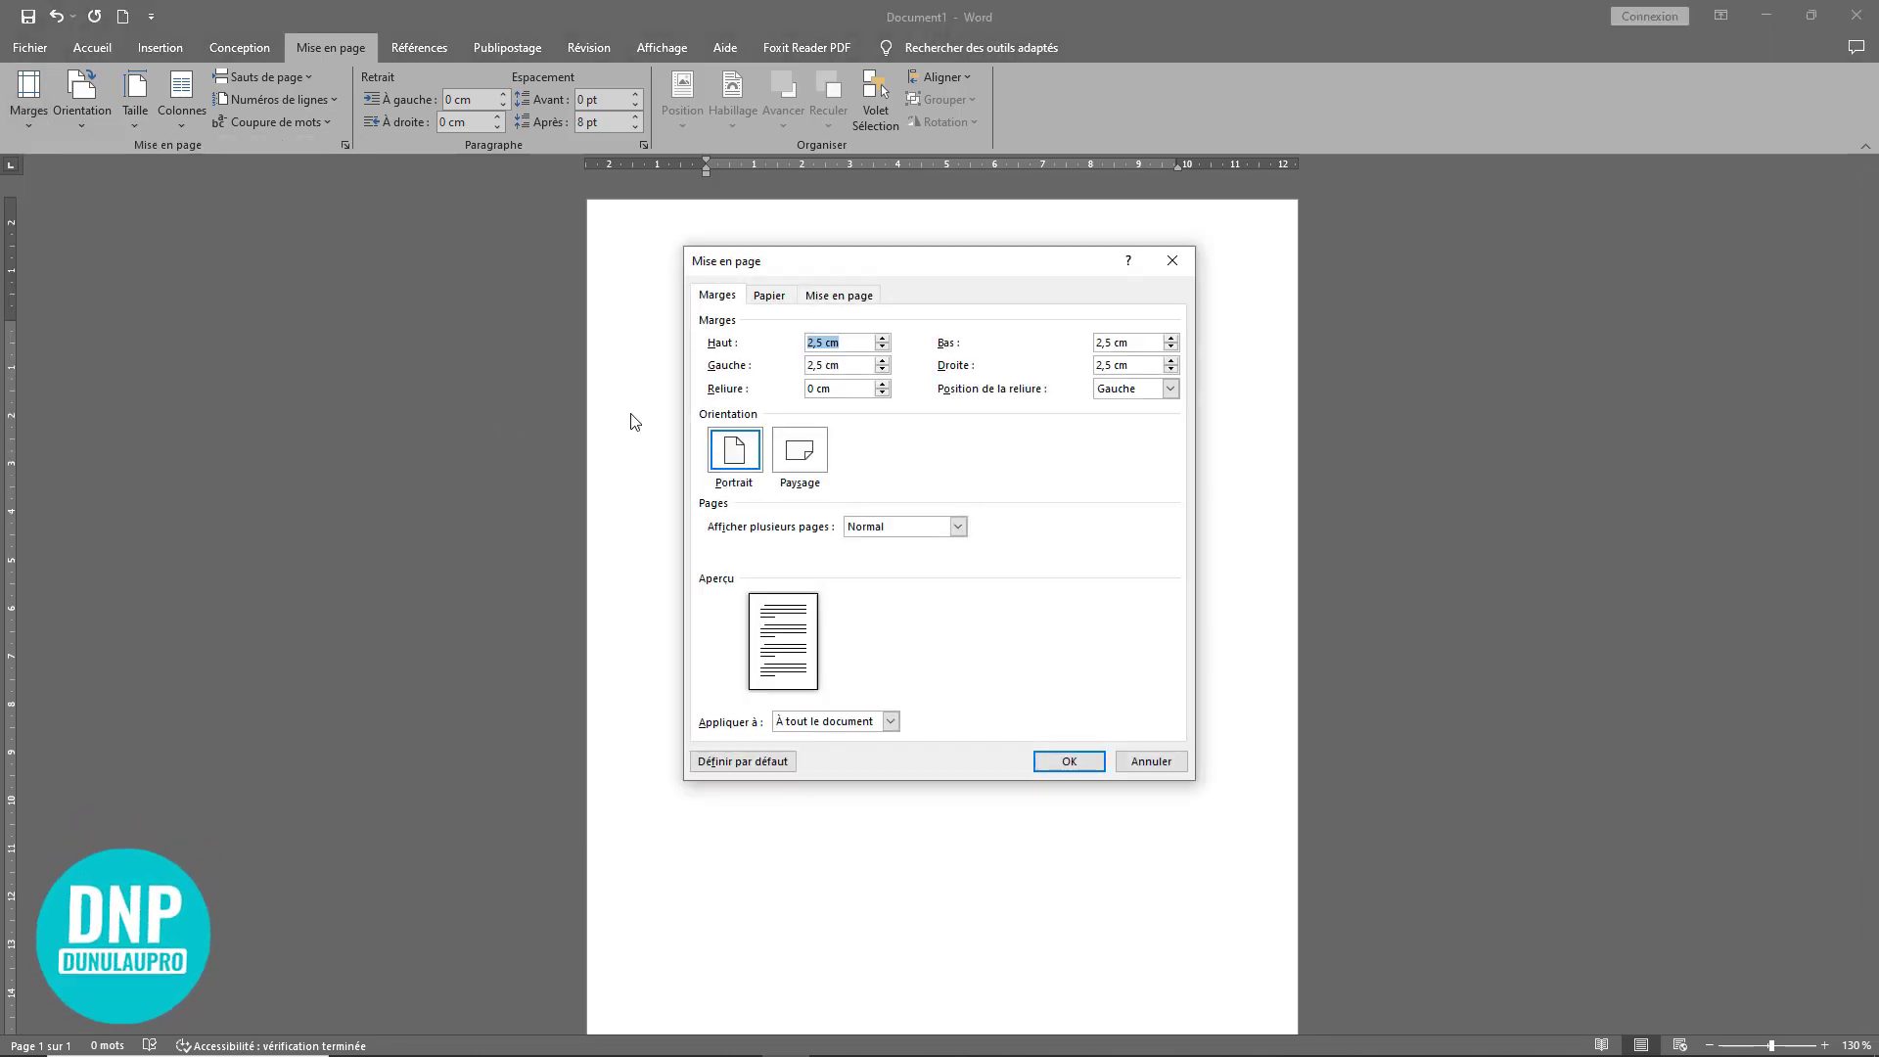
pyautogui.doubleClick(821, 343)
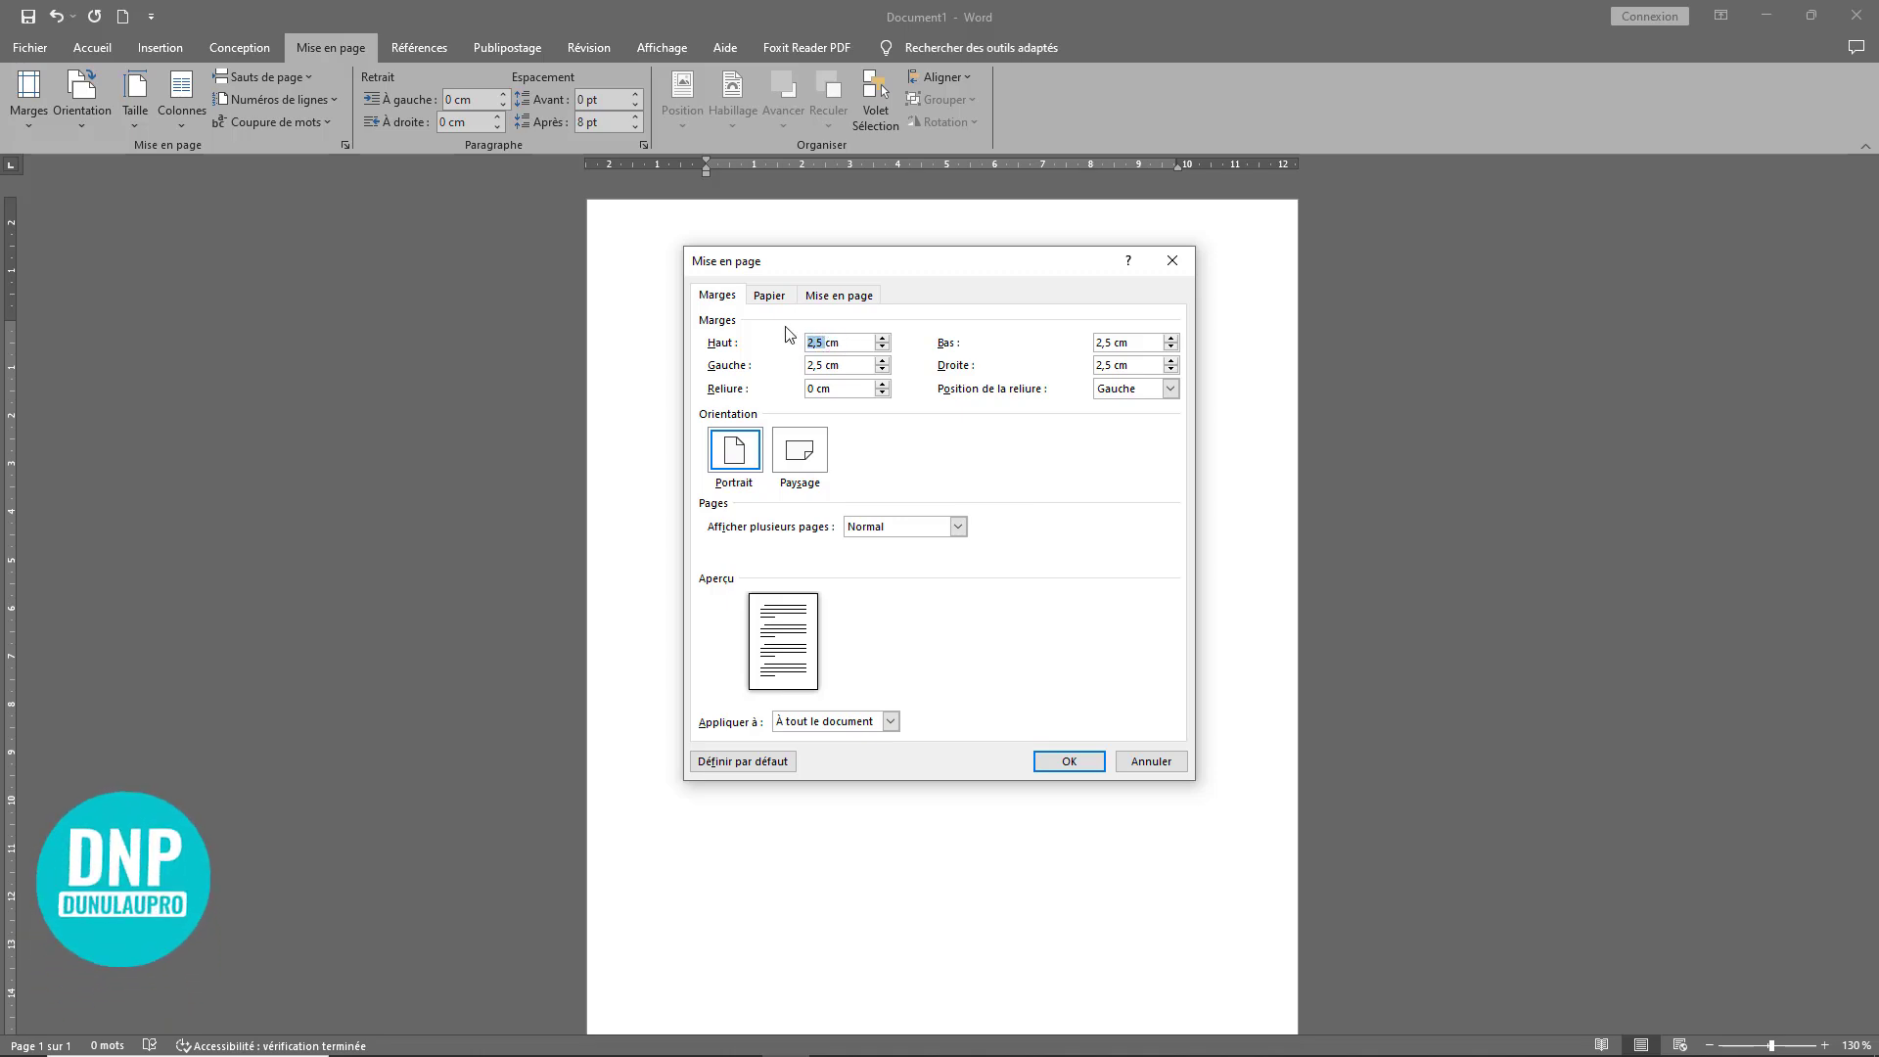
pyautogui.write('0')
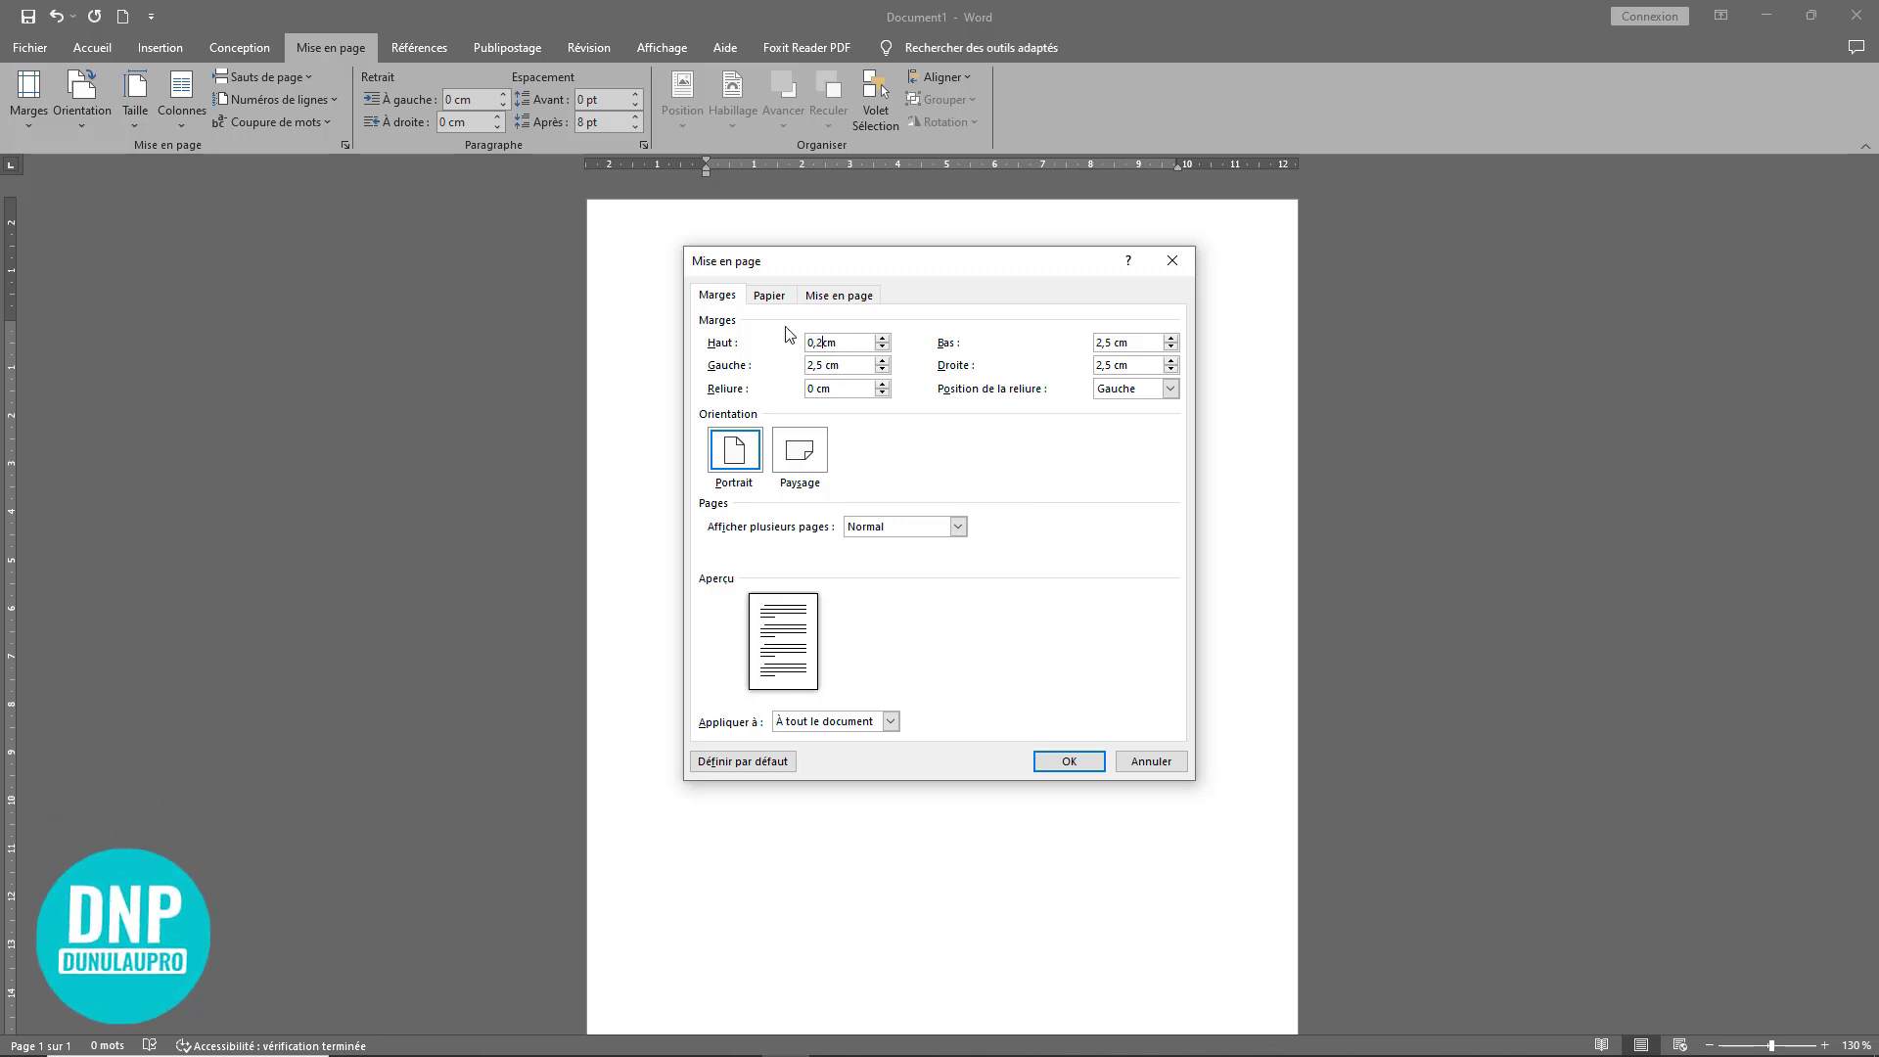
pyautogui.write(',2')
pyautogui.doubleClick(799, 342)
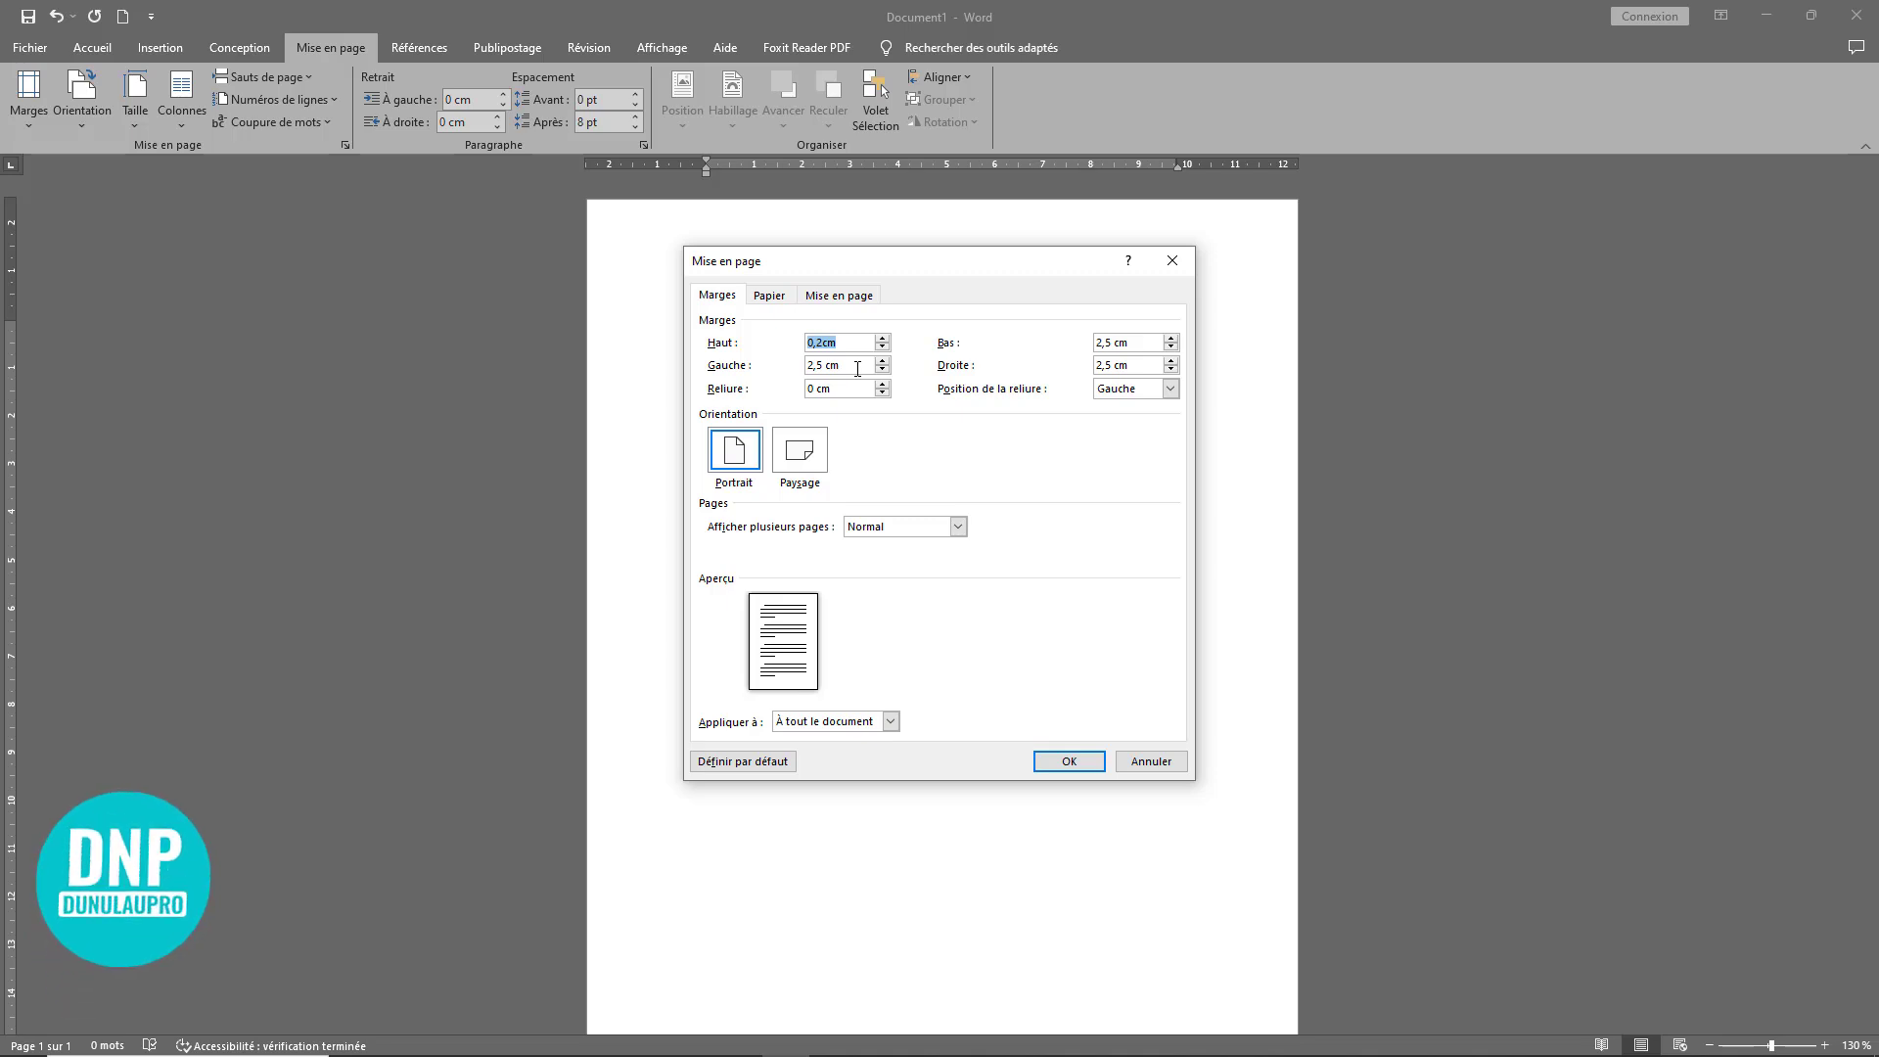
pyautogui.press('Tab')
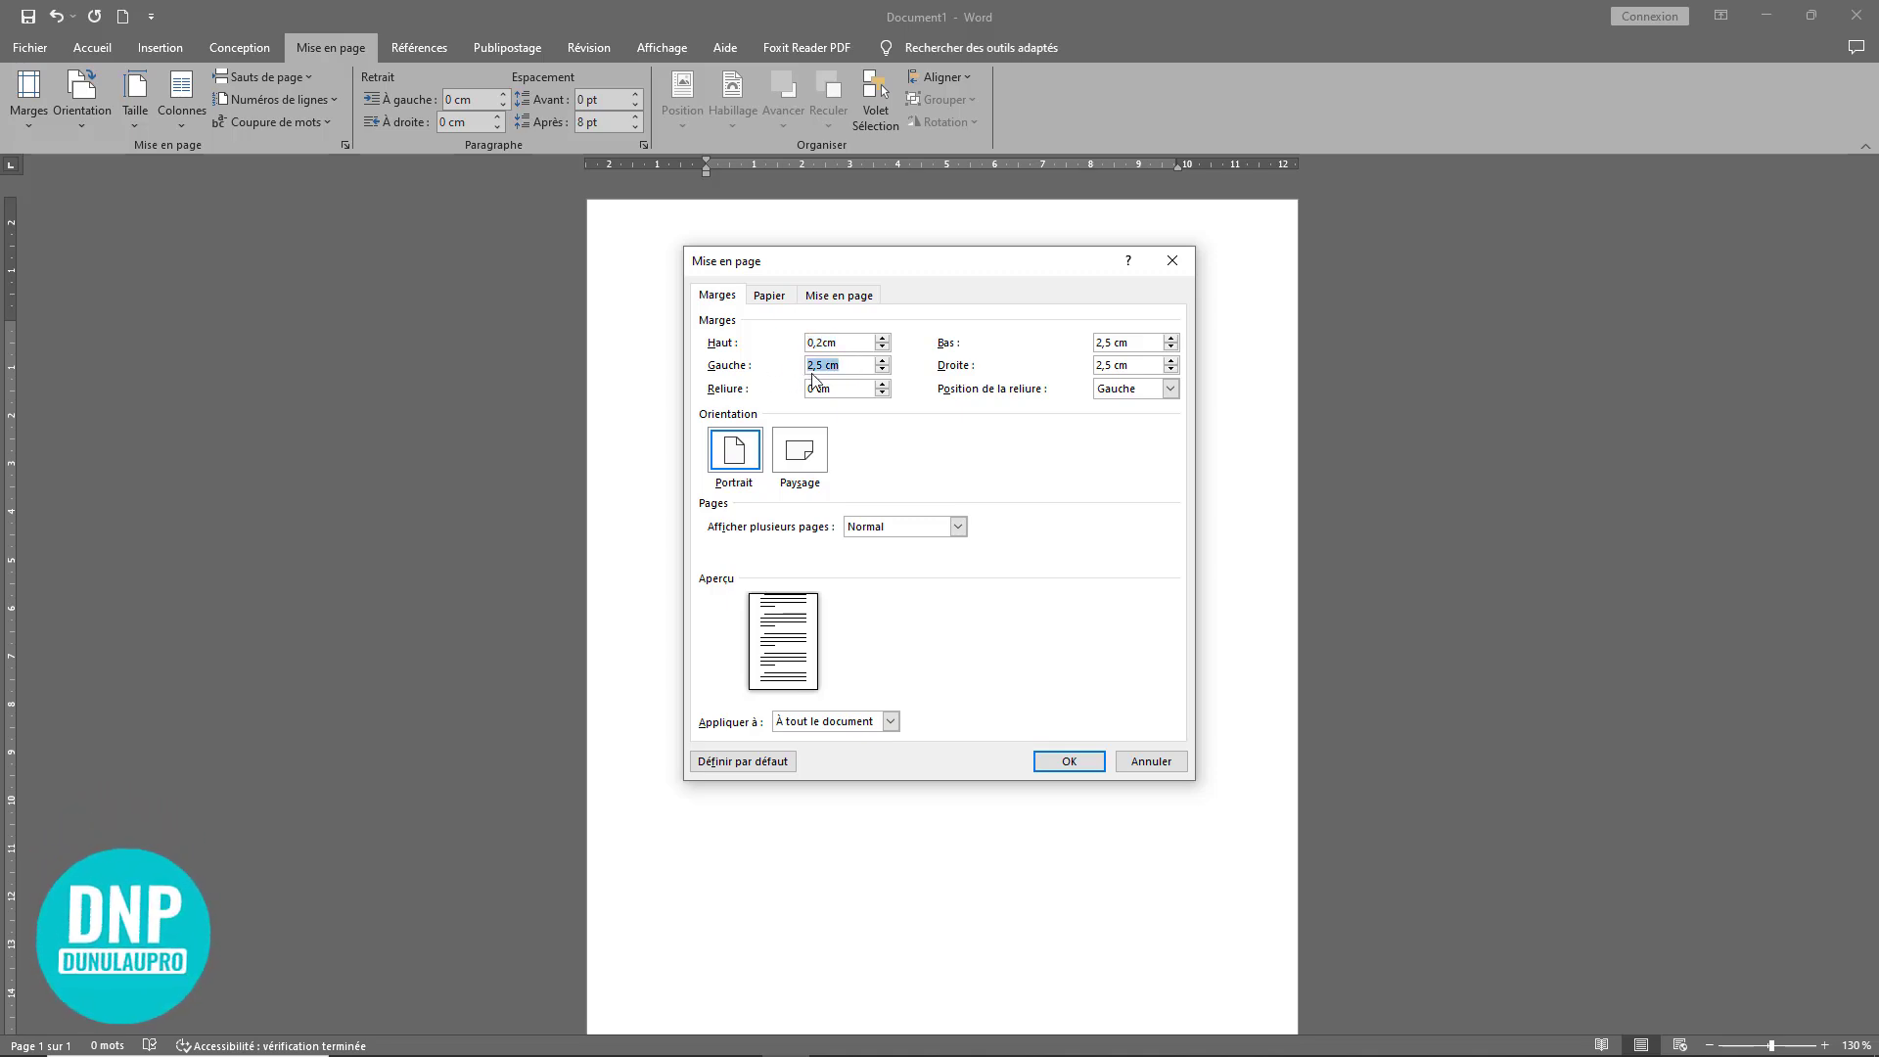
pyautogui.write('0,2cm')
# Step: Set the bottom and right margins to 0,2 cm and apply the margin settings to the document
pyautogui.moveTo(1147, 342); pyautogui.dragTo(1096, 343)
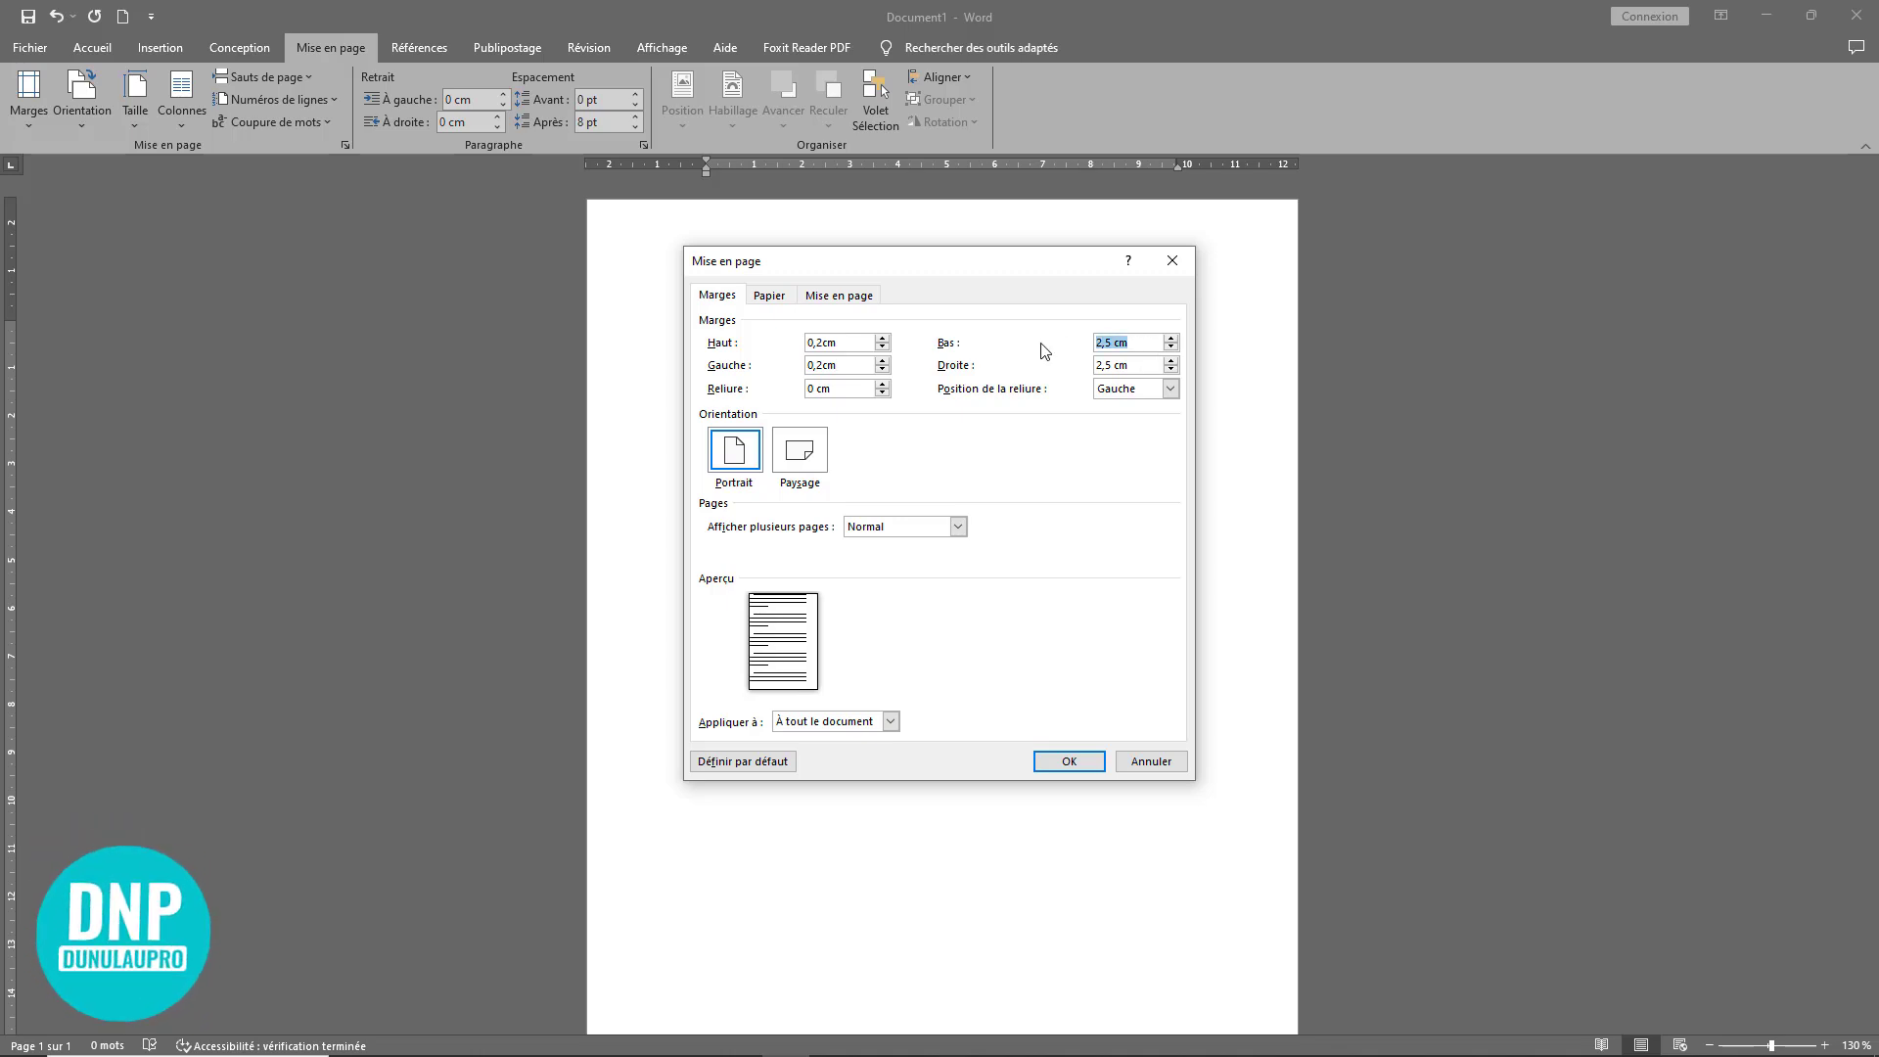
pyautogui.write('0,2cm')
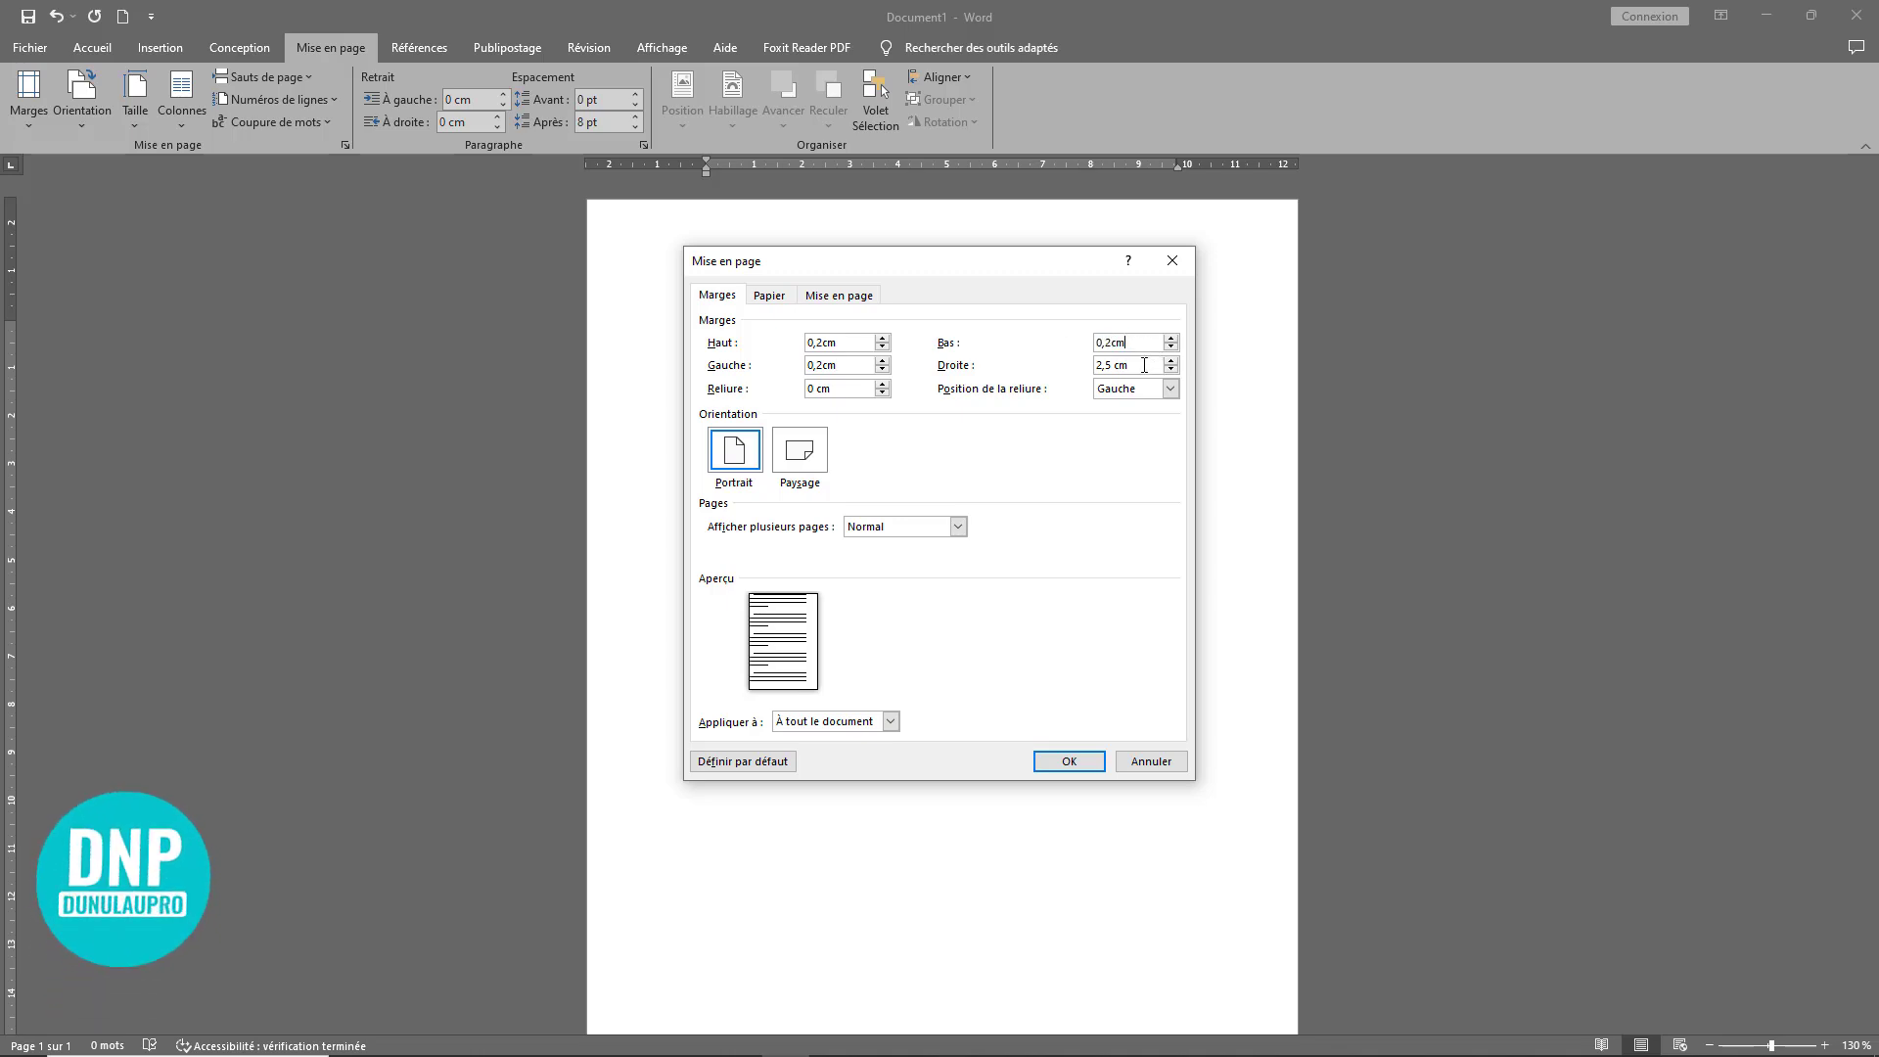
pyautogui.moveTo(1146, 364); pyautogui.dragTo(1072, 365)
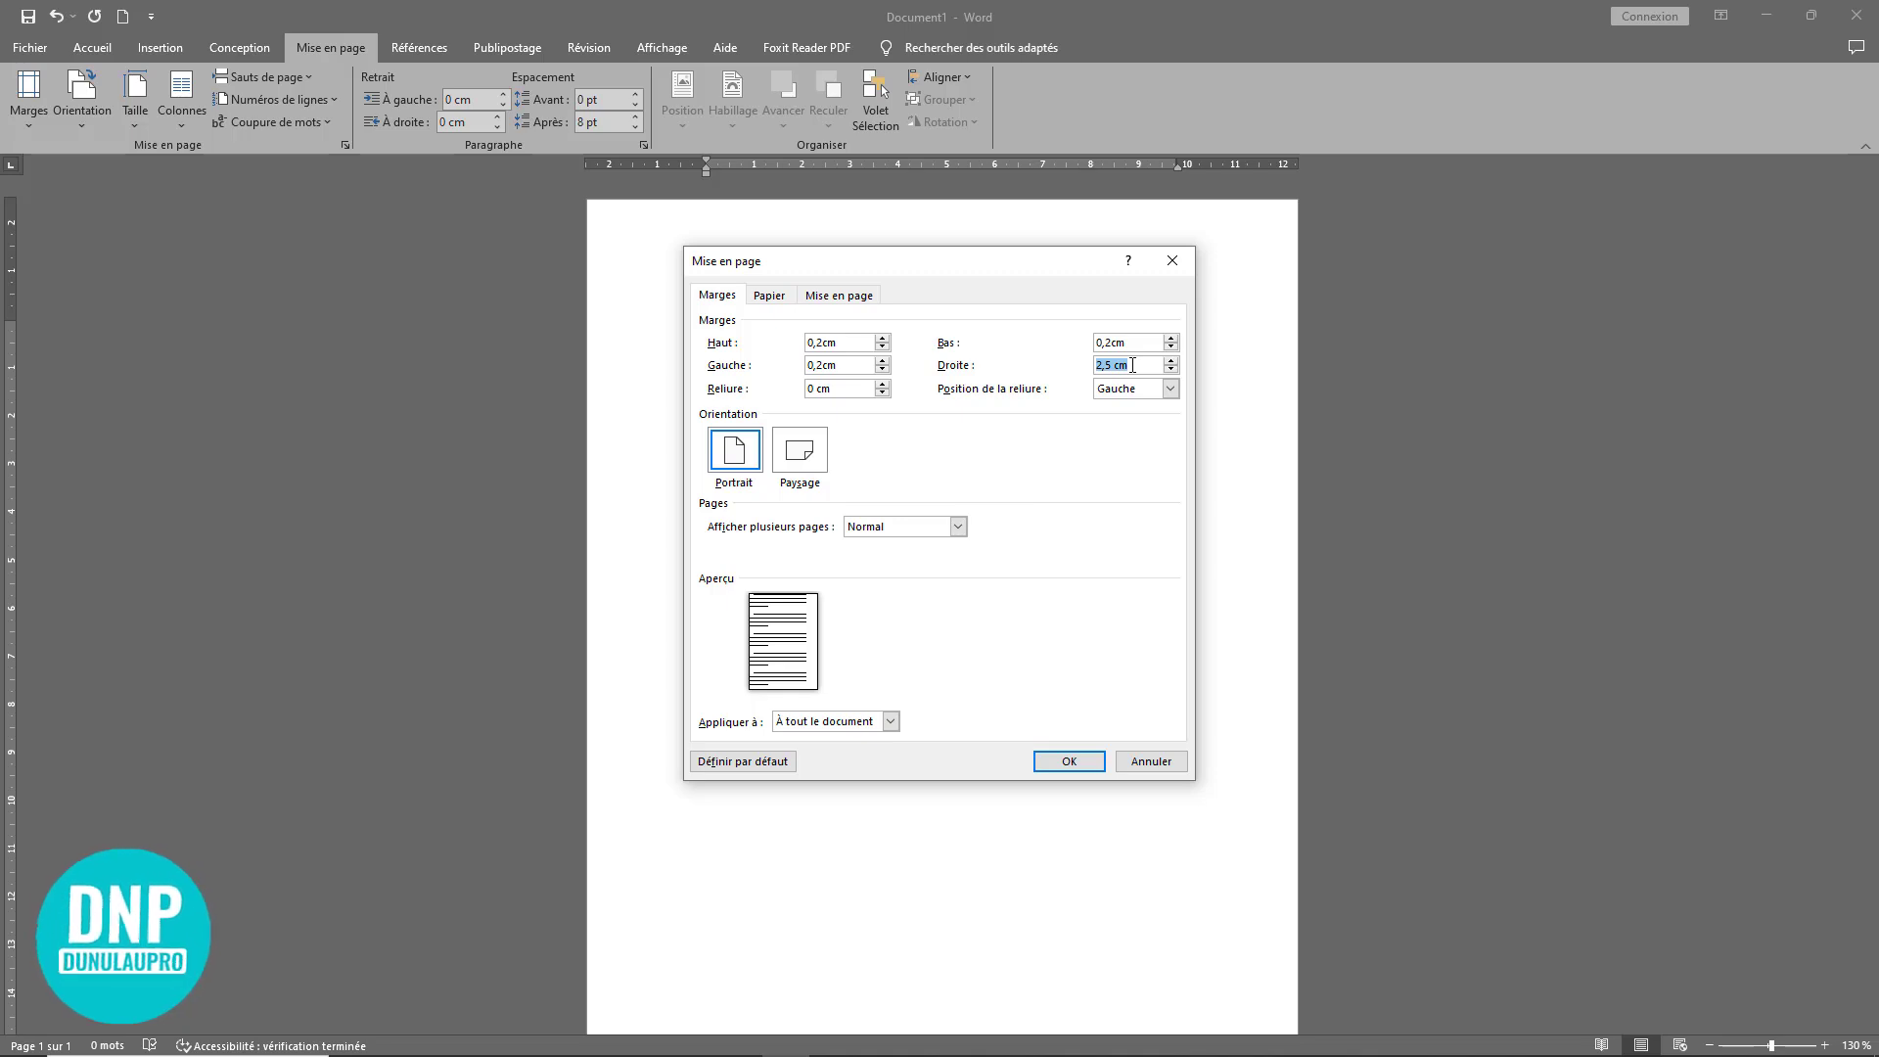
pyautogui.write('0,2cm')
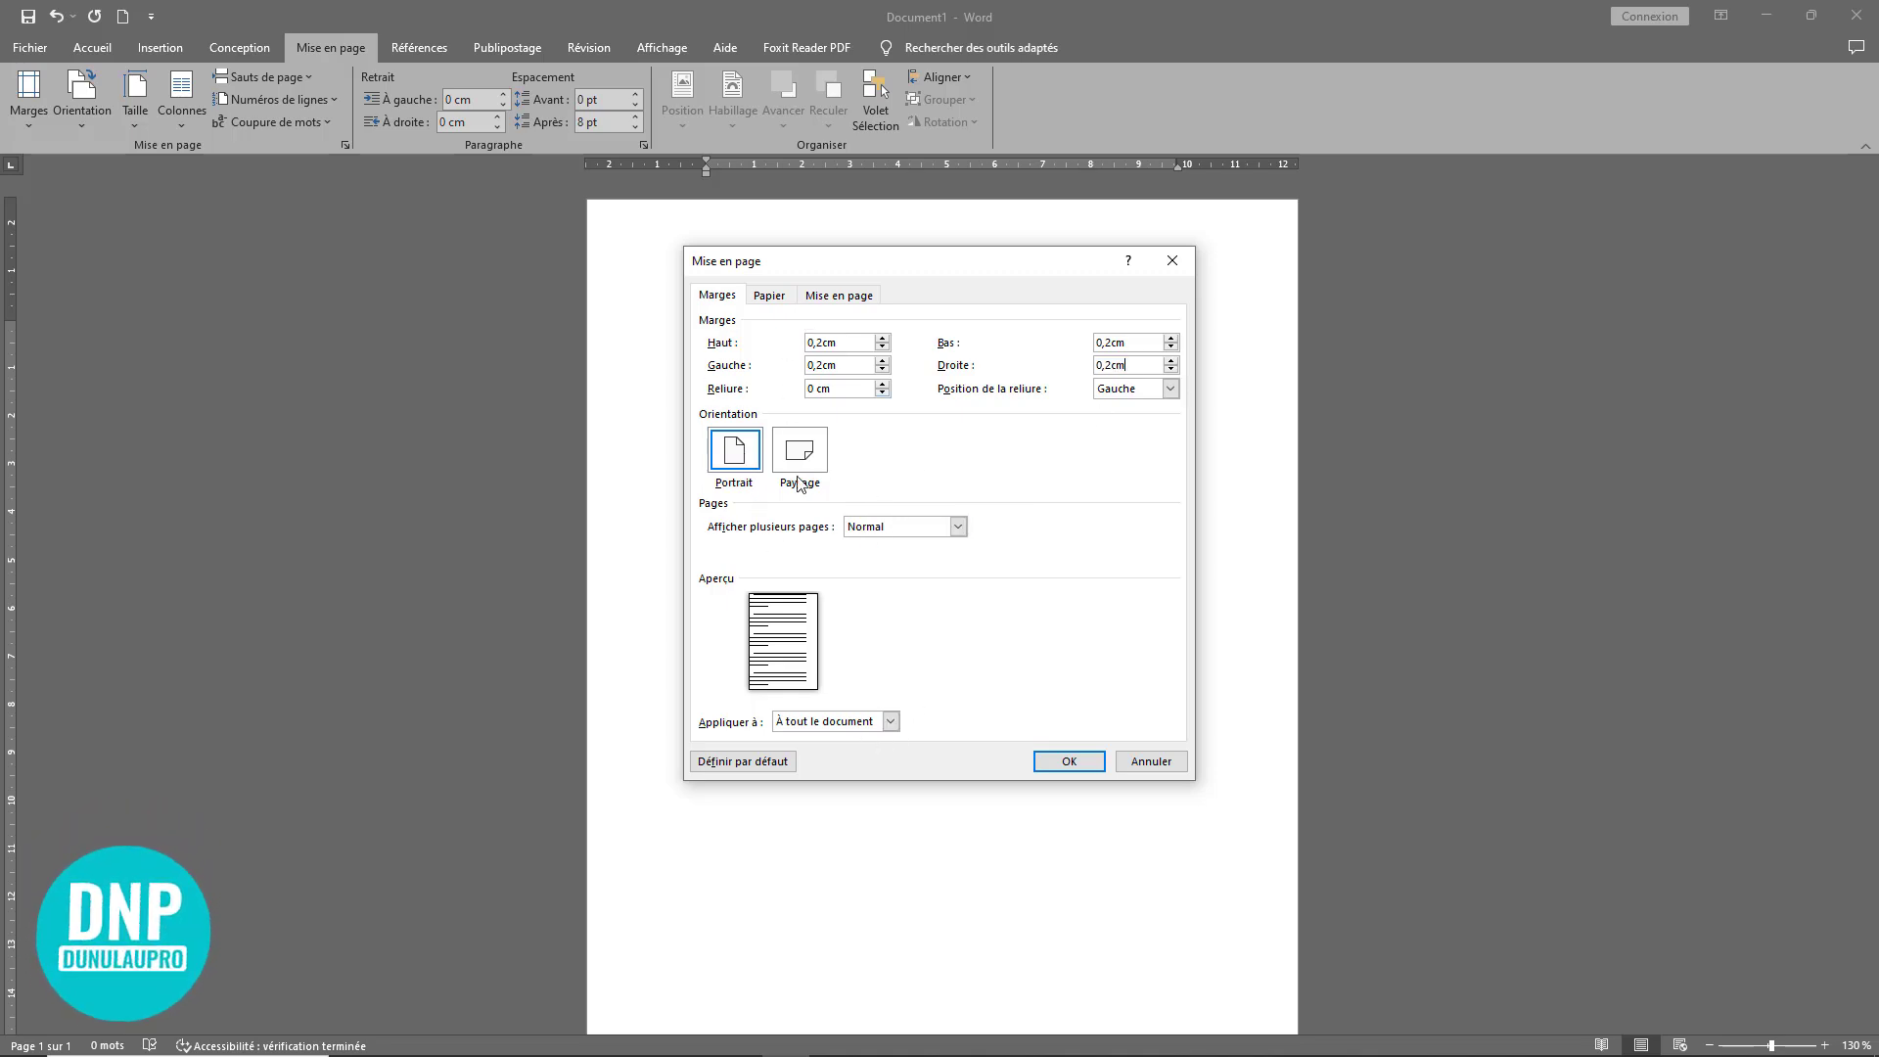
pyautogui.click(1077, 766)
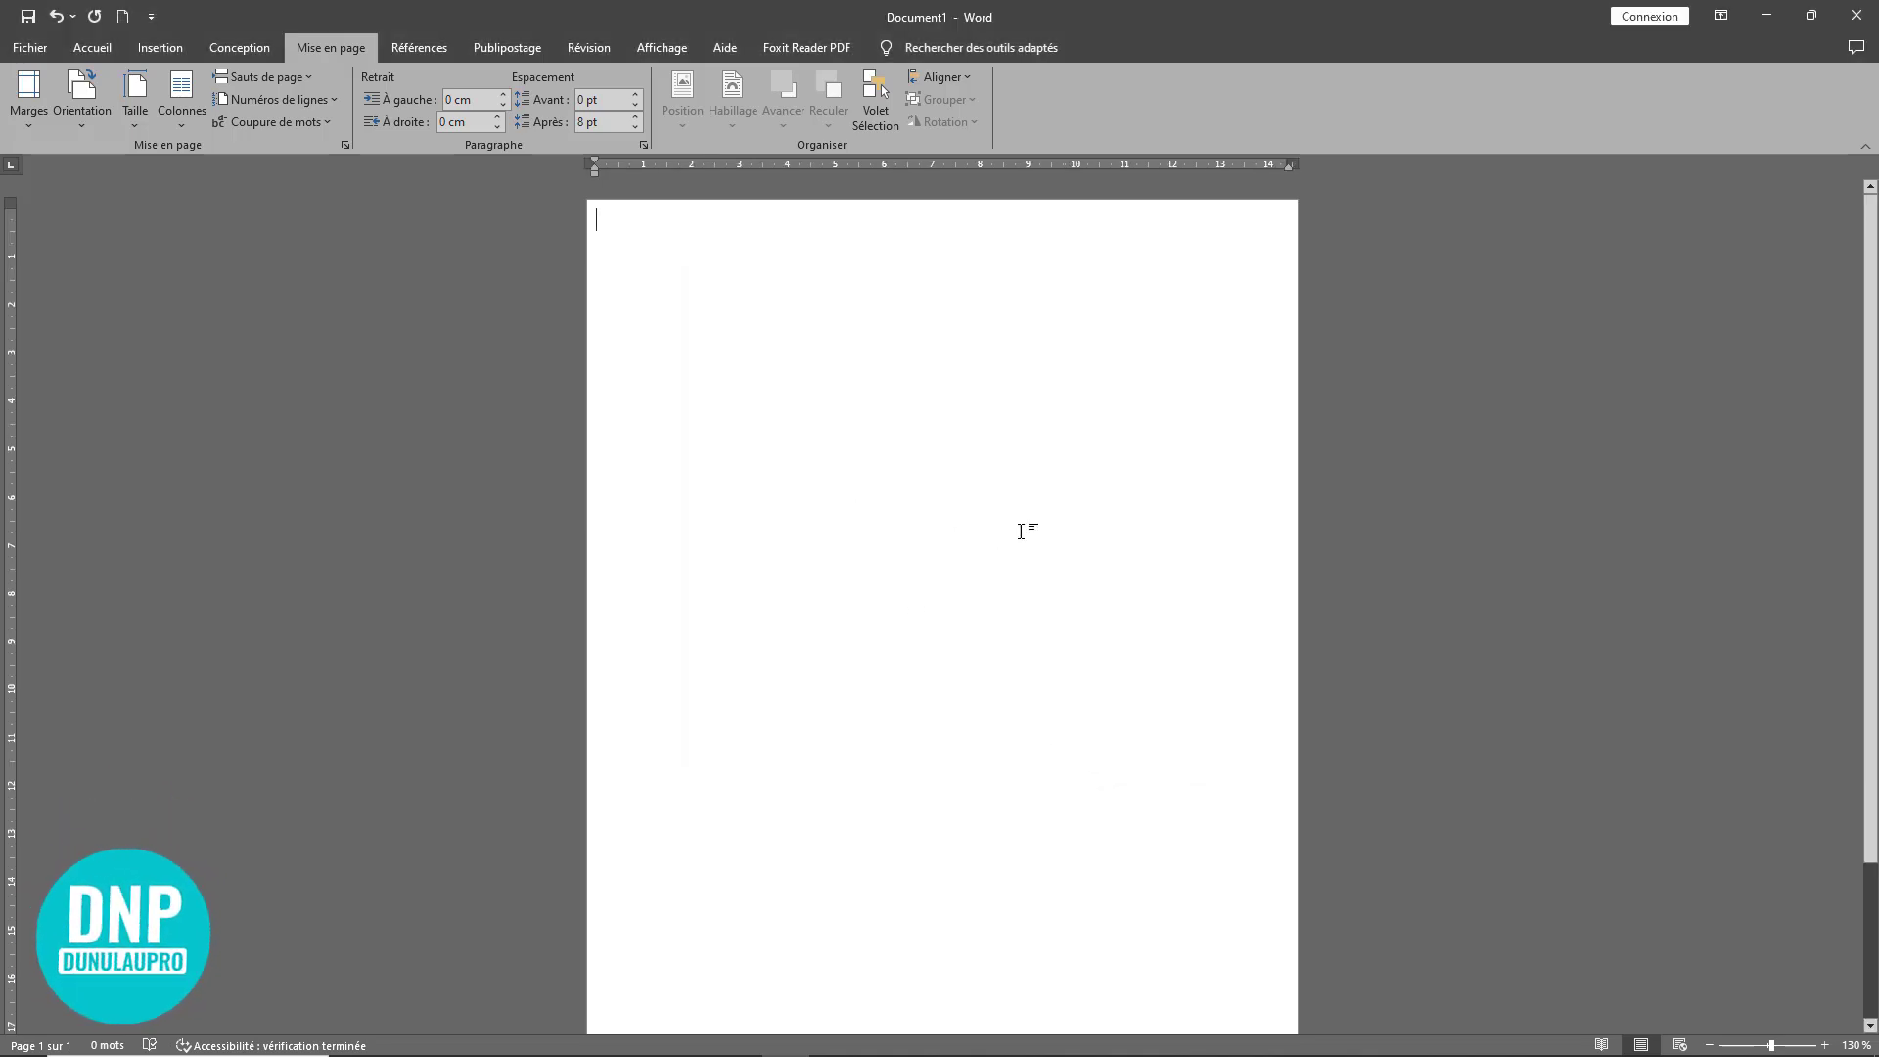
# Step: Draw a rectangle about 11,14 cm high and 8,71 cm wide from the upper-left corner of the page
pyautogui.scroll(-2, 1023, 527)
pyautogui.scroll(-1, 1026, 528)
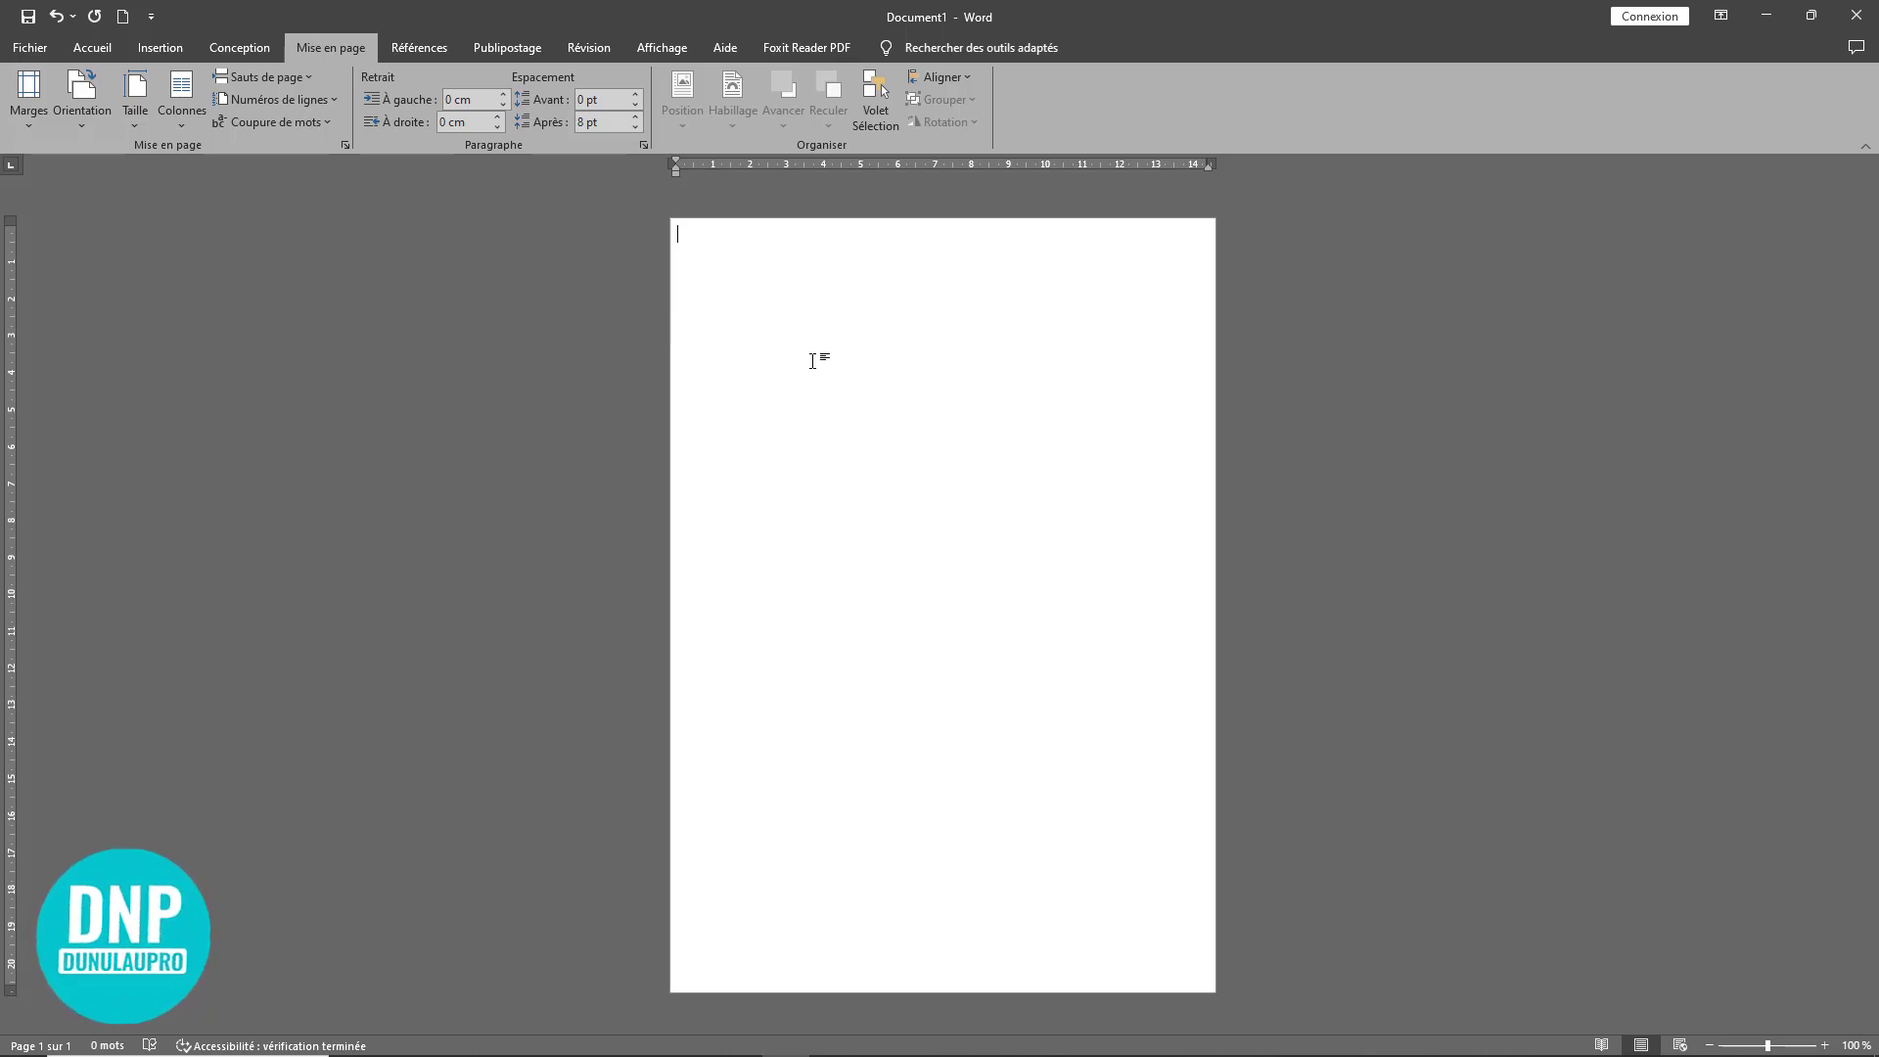
pyautogui.click(166, 47)
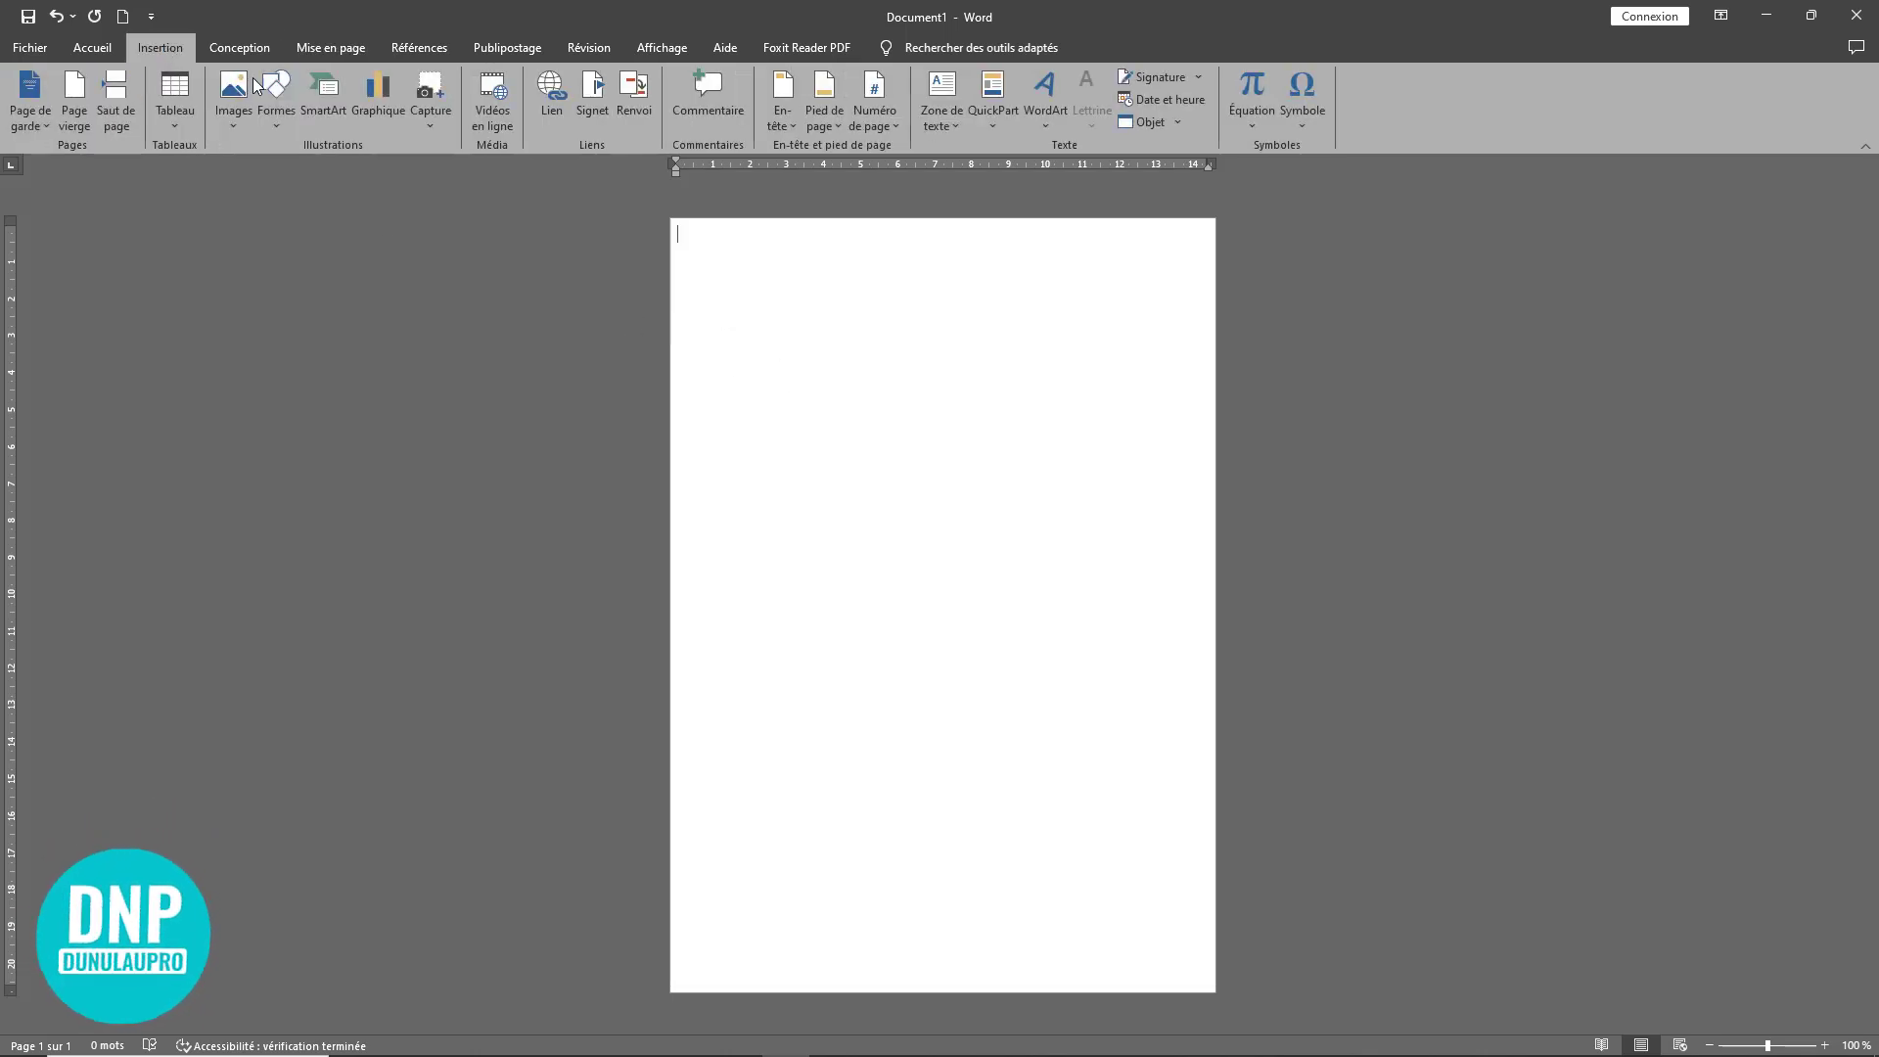
pyautogui.click(278, 122)
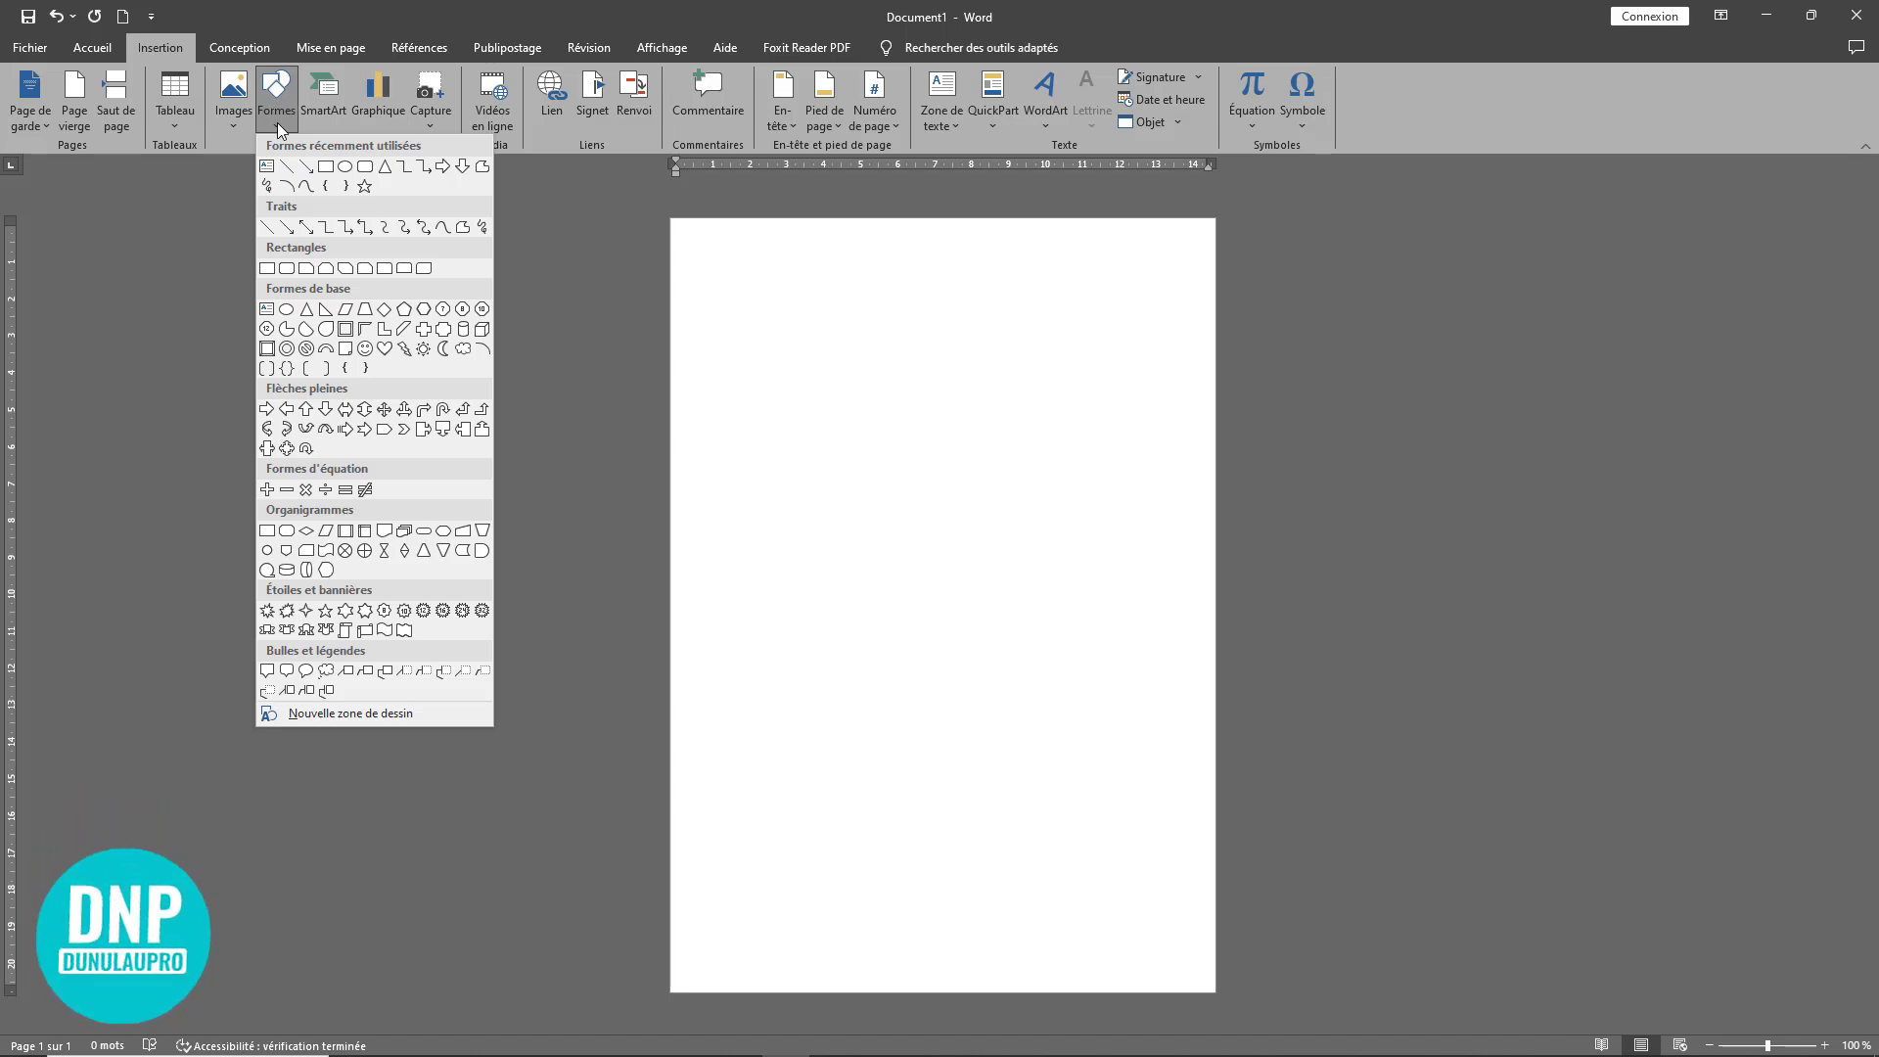
pyautogui.click(326, 167)
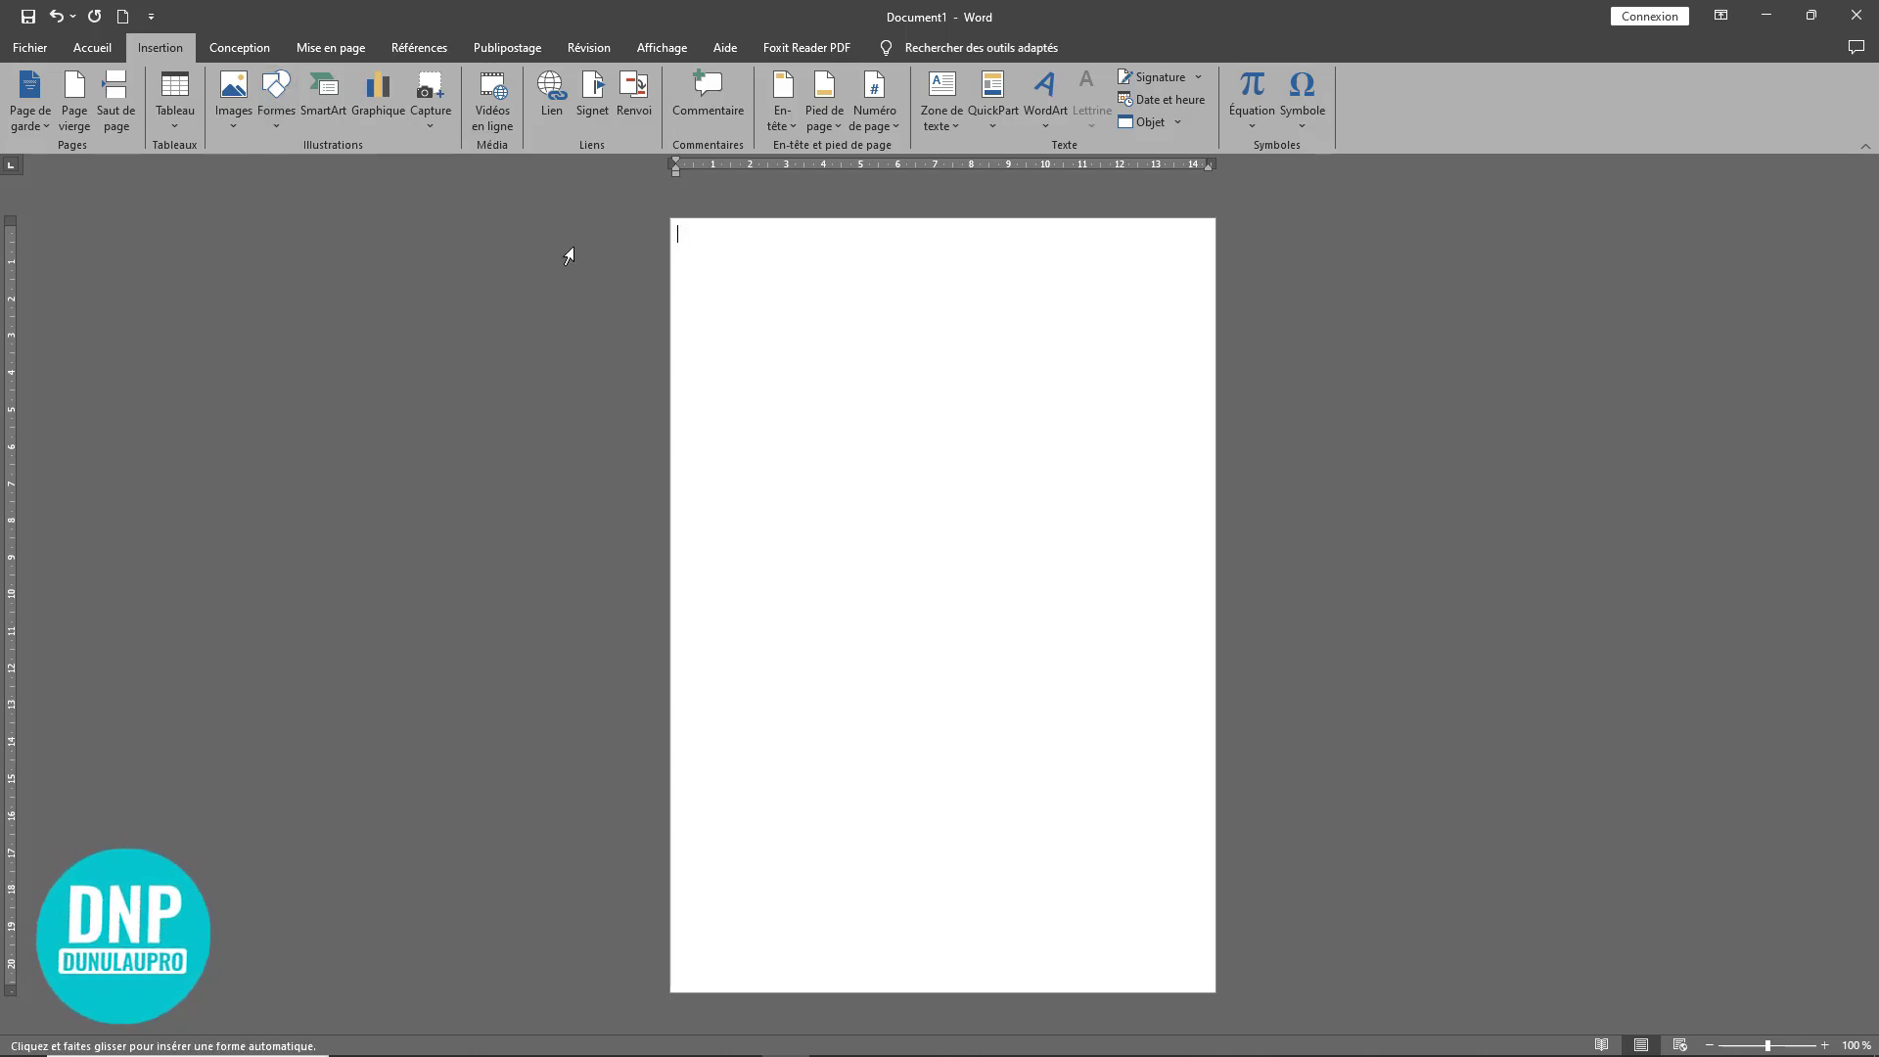
pyautogui.moveTo(679, 224); pyautogui.dragTo(1000, 639)
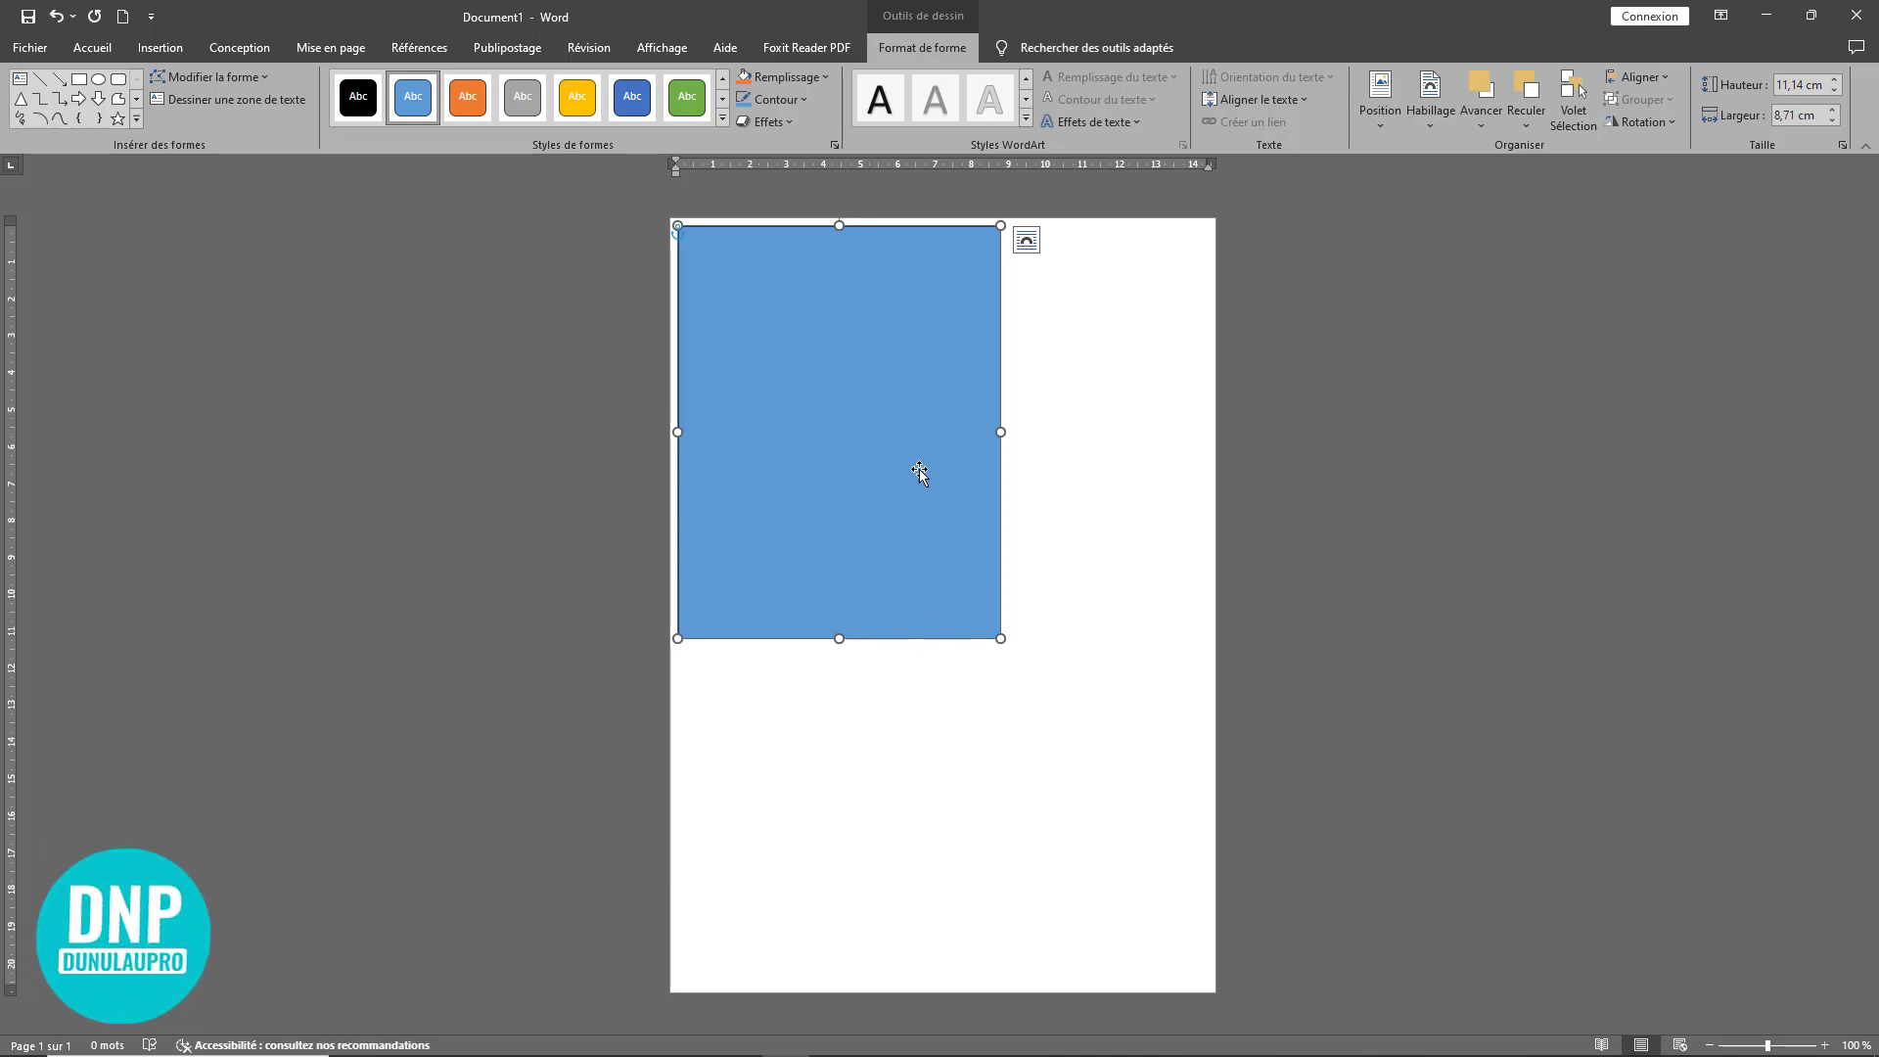
# Step: Remove the outline of the blue rectangle
pyautogui.scroll(8, 922, 472)
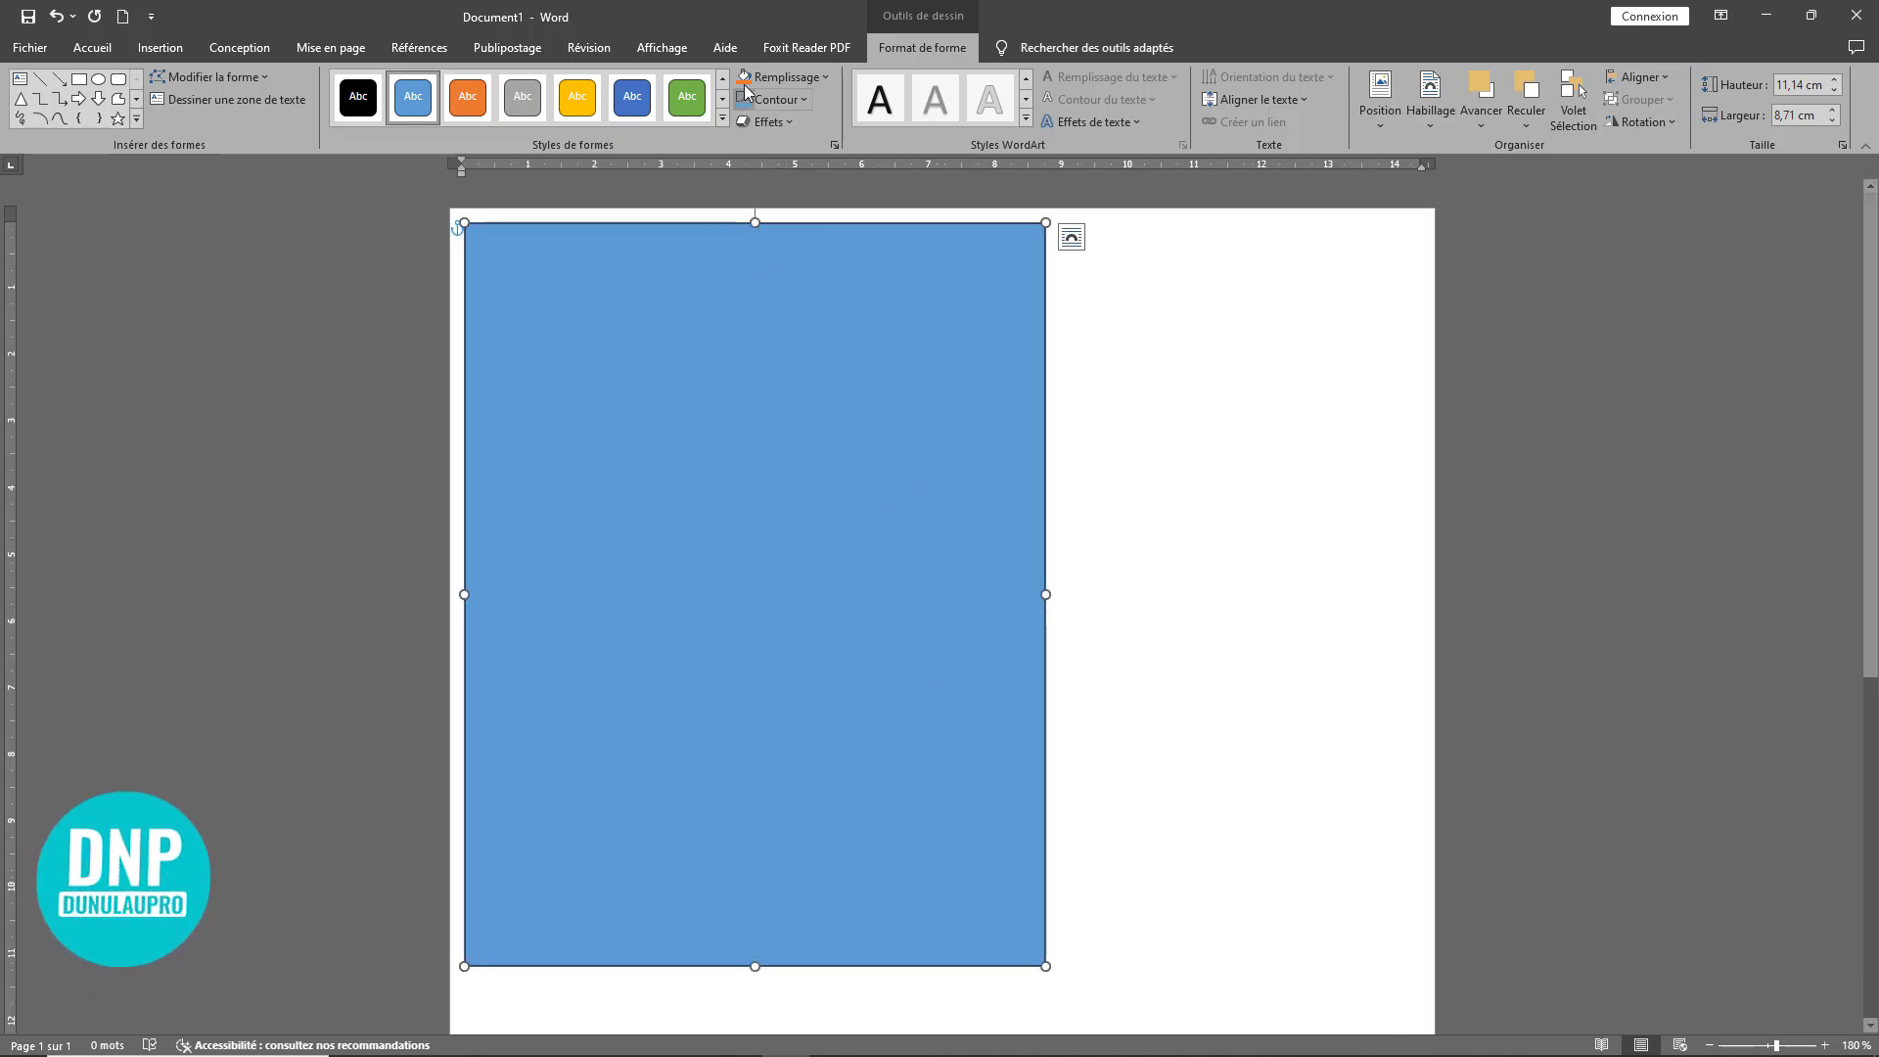
pyautogui.click(795, 102)
pyautogui.click(837, 351)
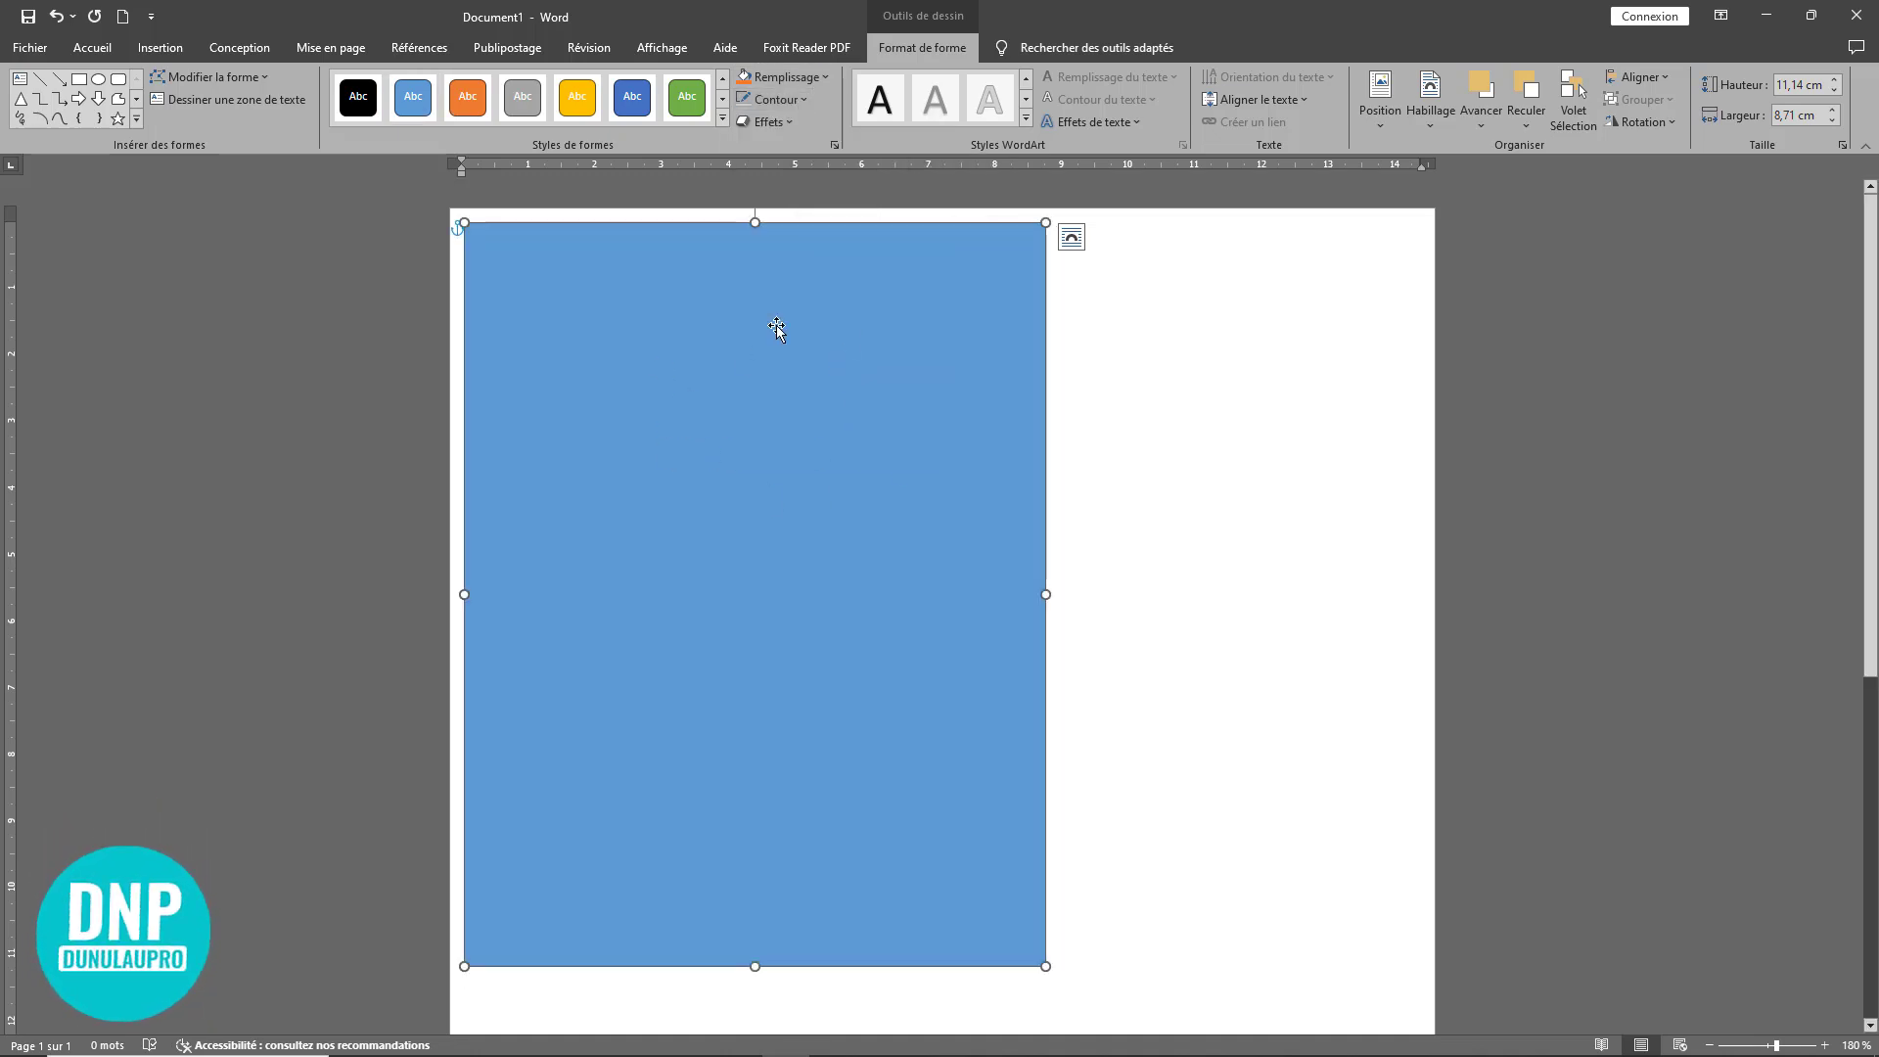
pyautogui.scroll(-3, 751, 343)
pyautogui.scroll(3, 750, 343)
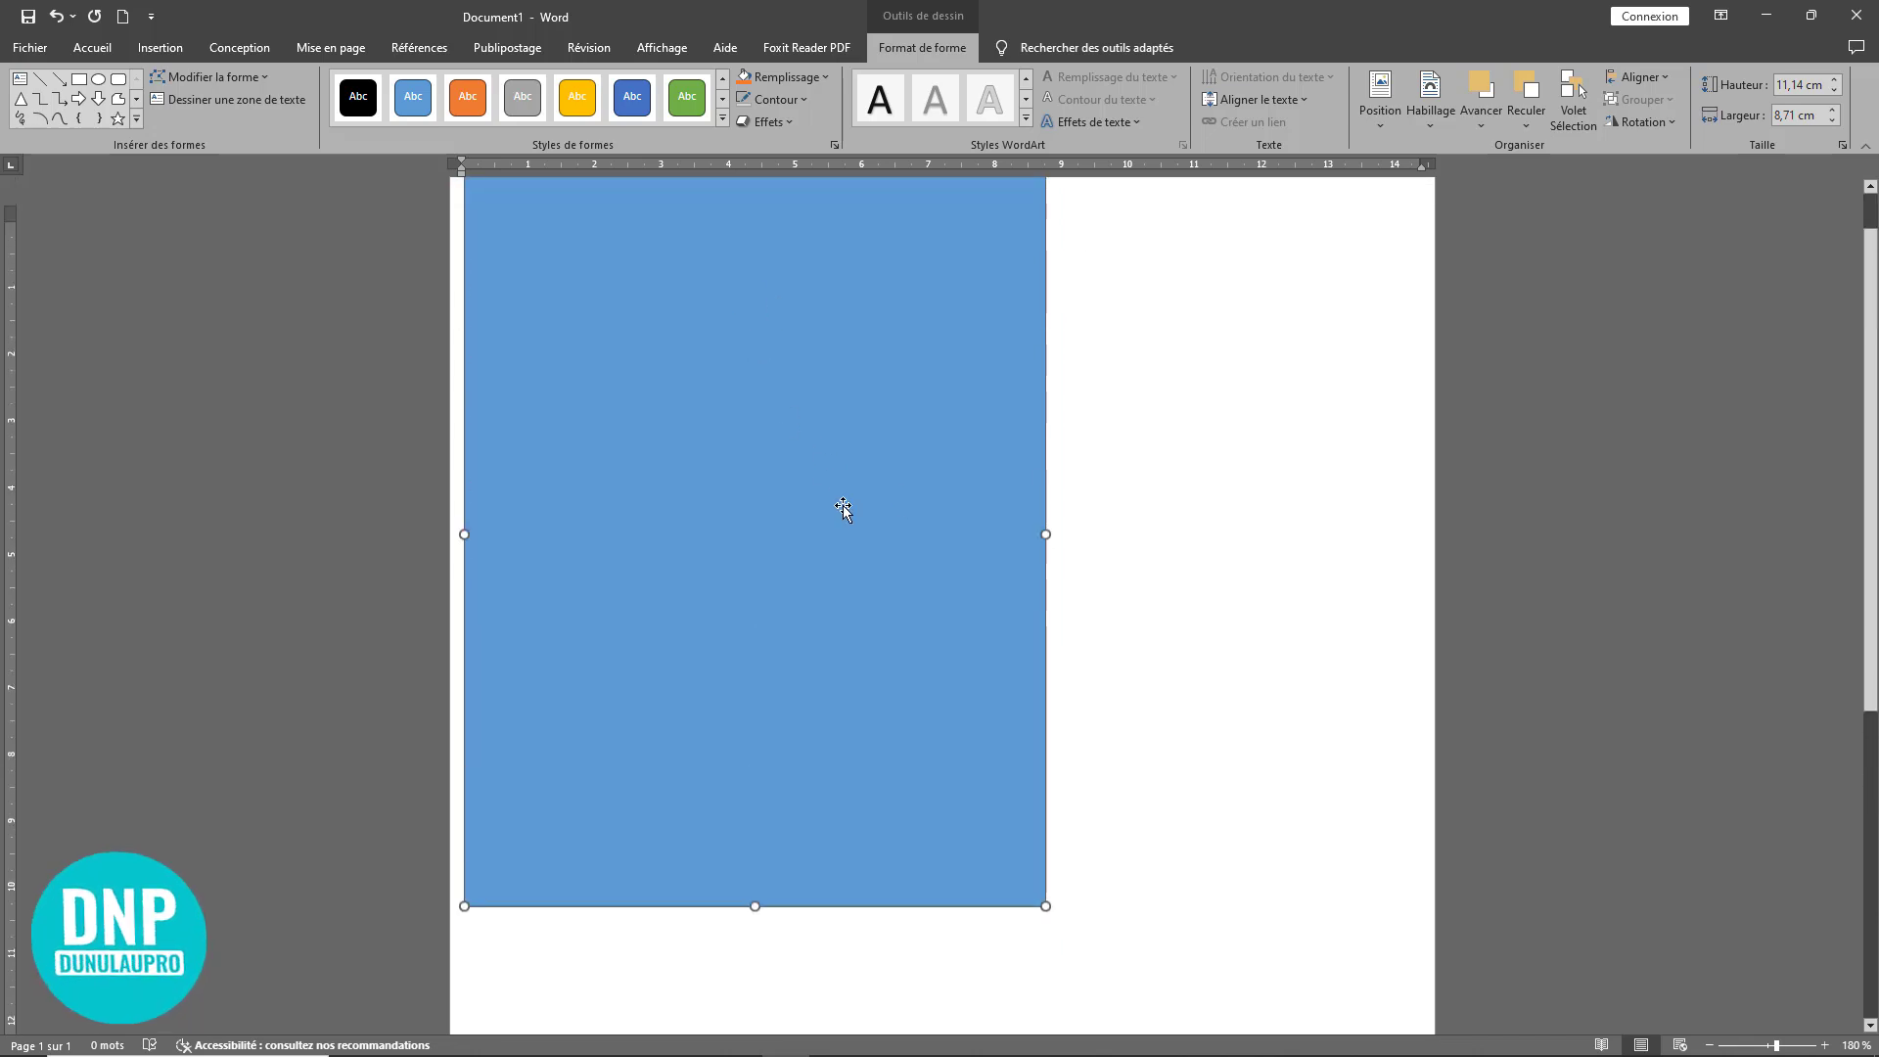
# Step: Fill the rectangle with the picture pngwing.com(5) from the CV_DunulauPro_OK folder, working offline
pyautogui.rightClick(697, 383)
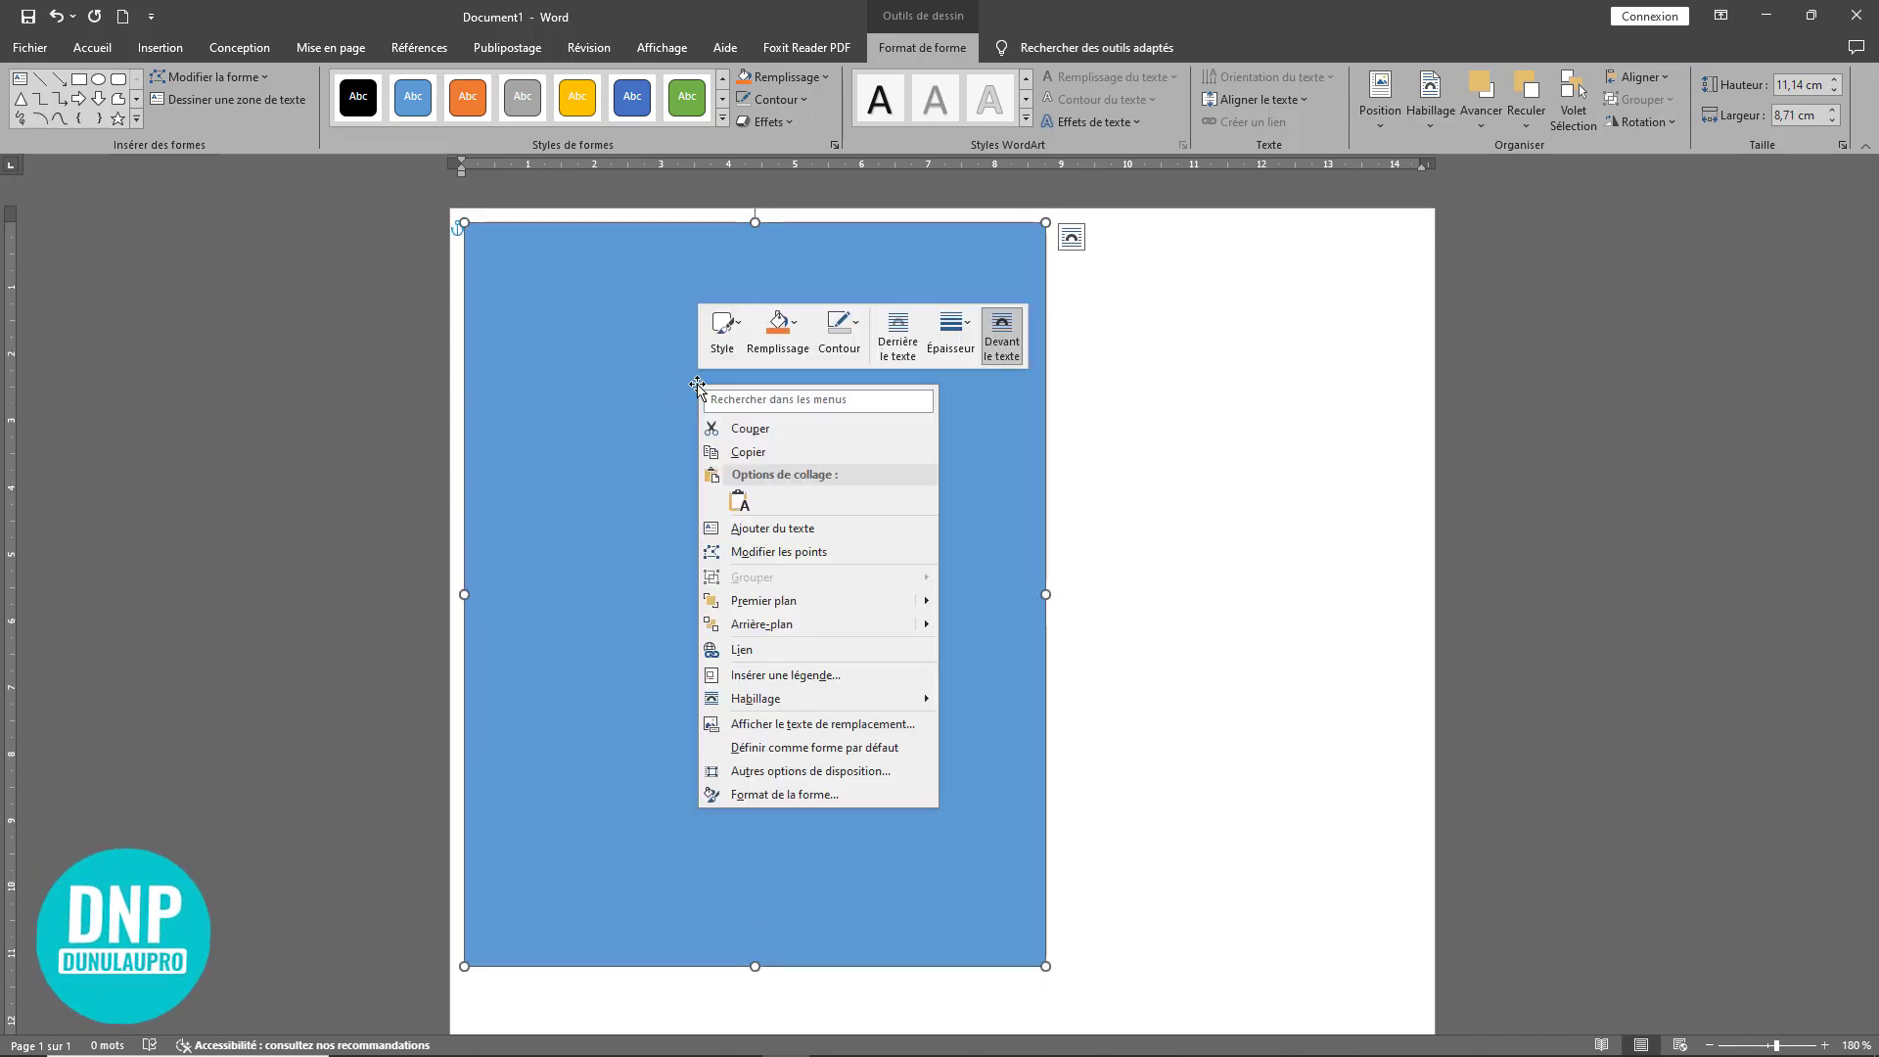
pyautogui.click(798, 327)
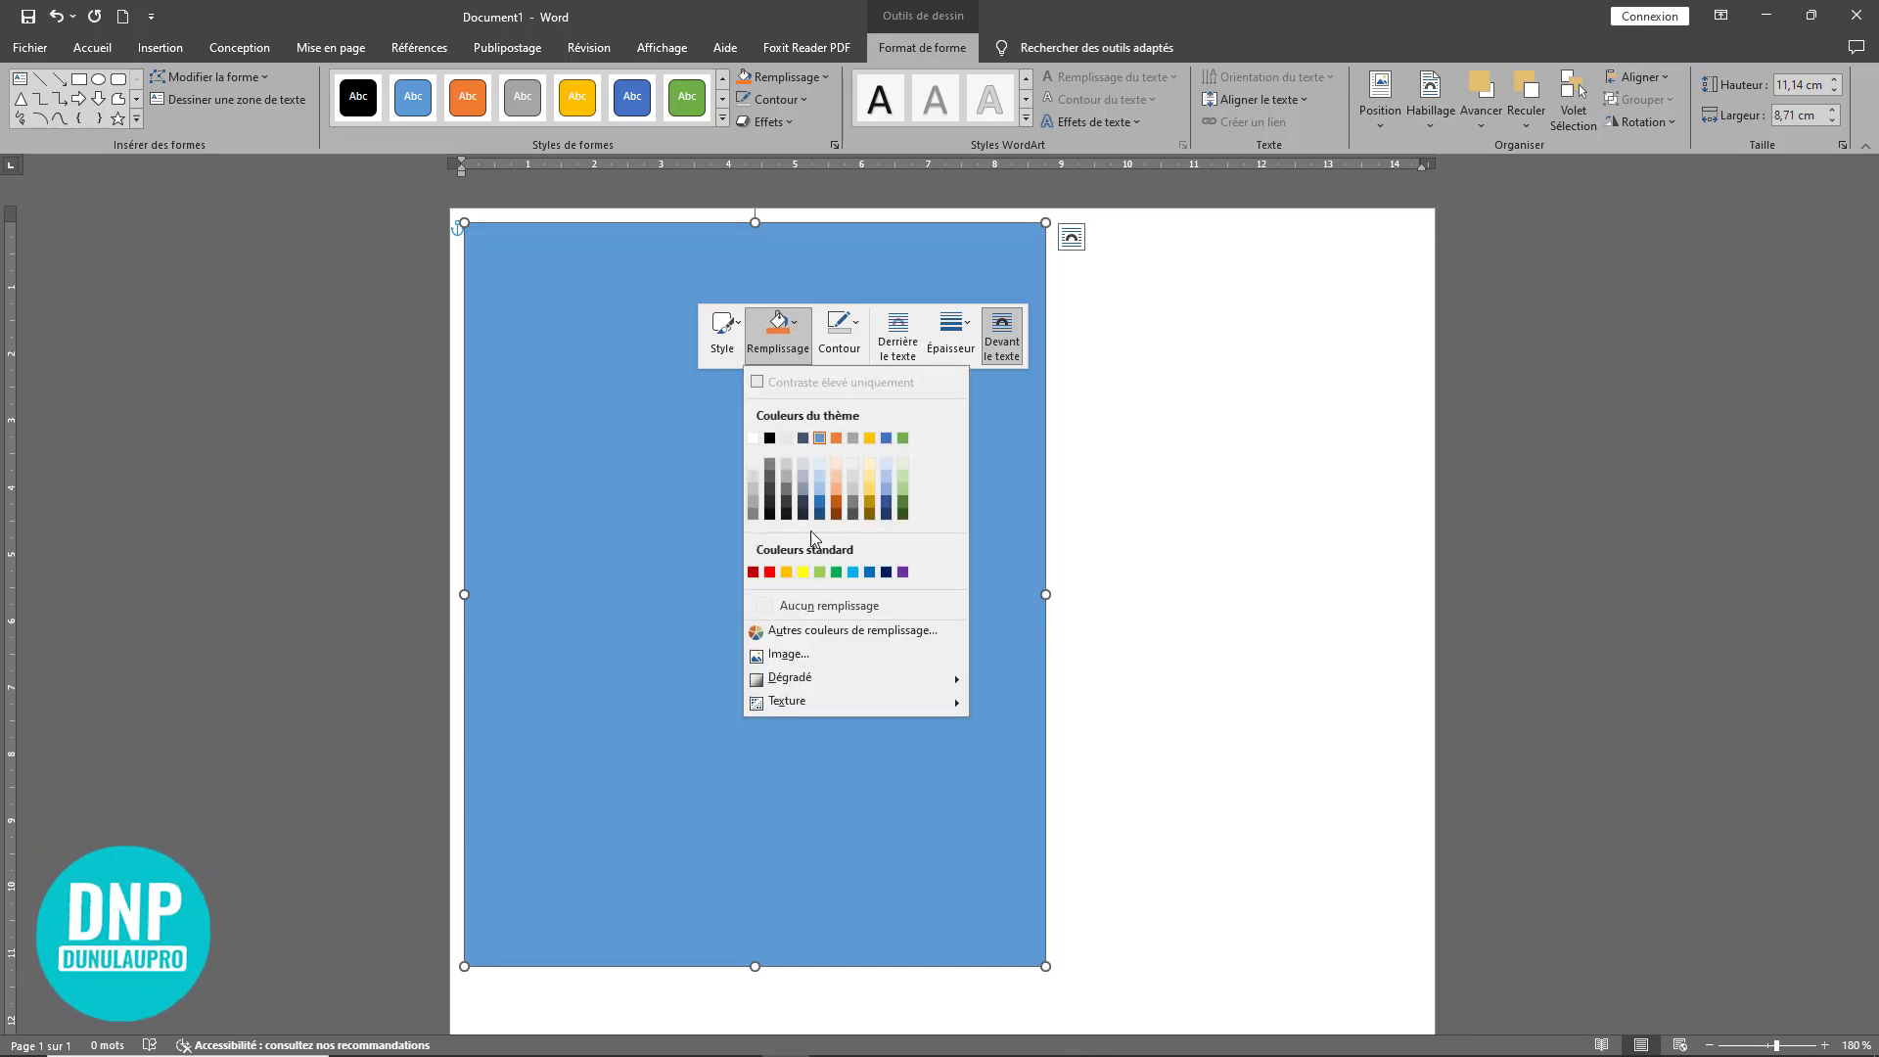
pyautogui.click(834, 658)
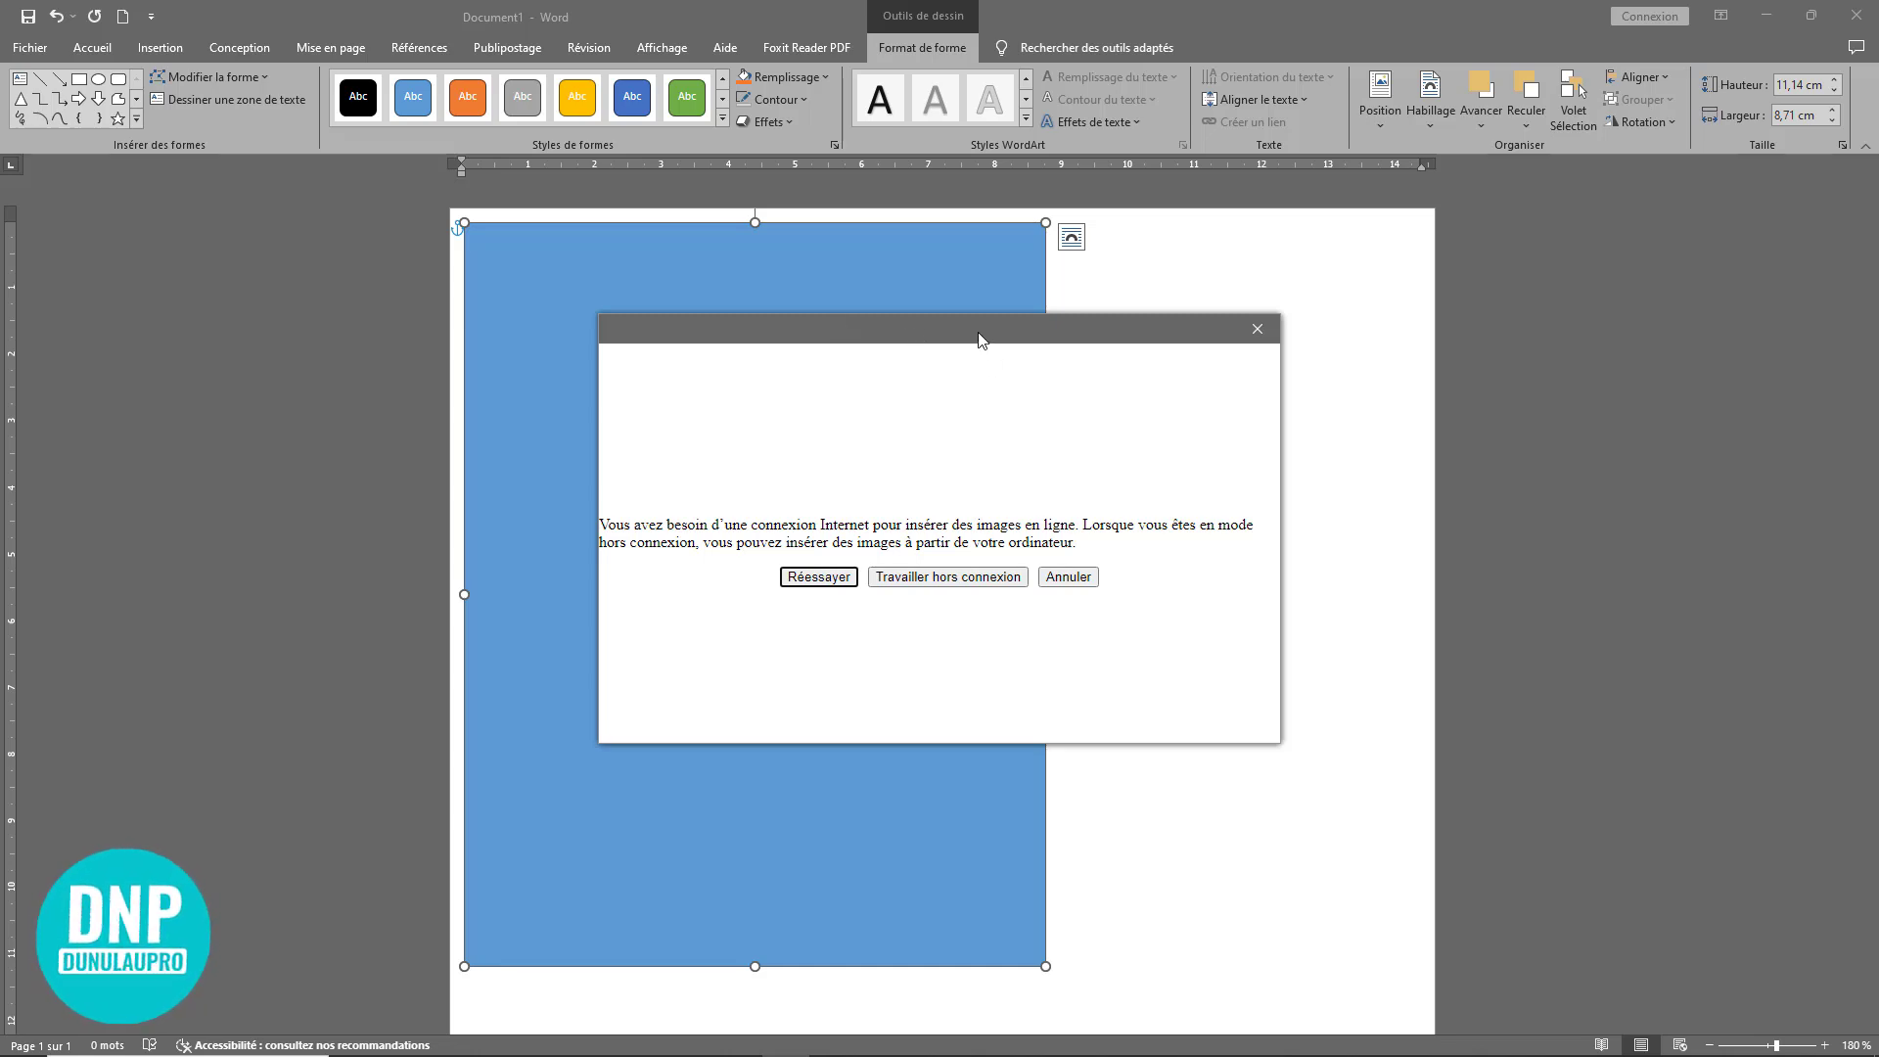
pyautogui.moveTo(979, 337); pyautogui.dragTo(1025, 360)
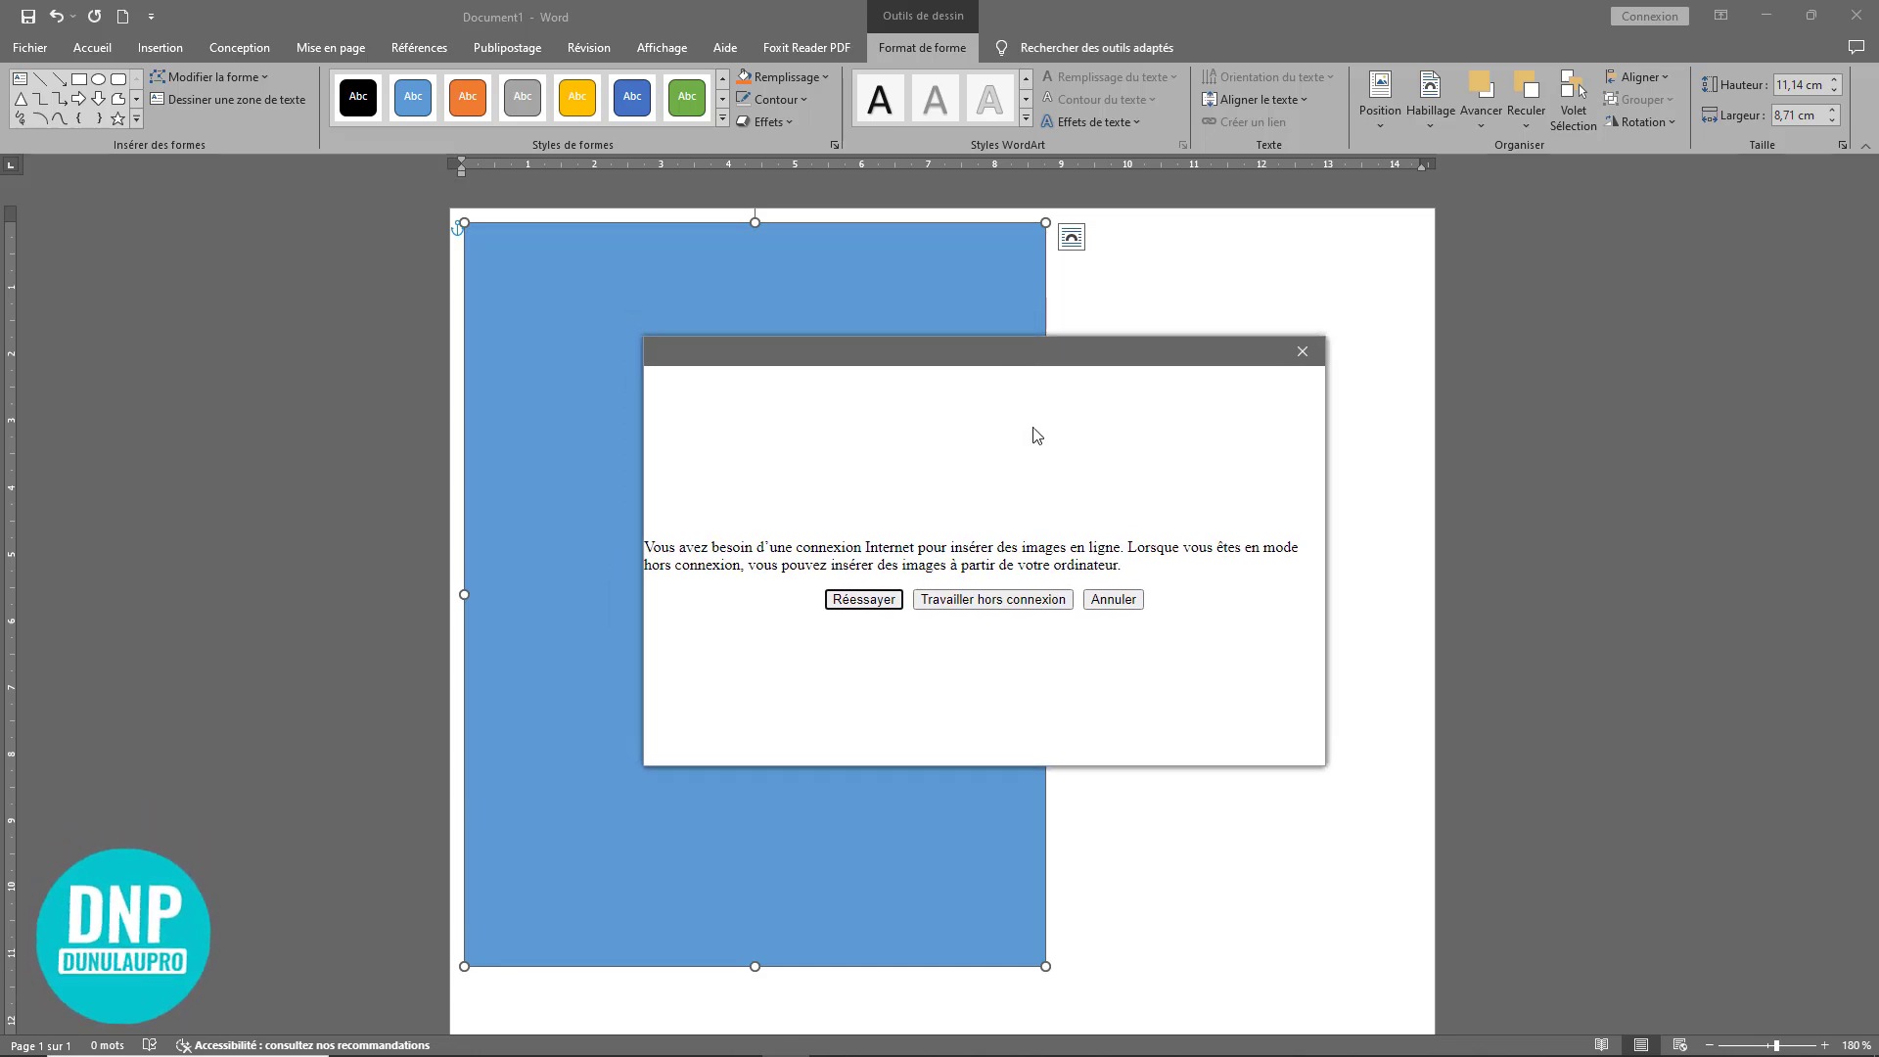
pyautogui.click(1006, 600)
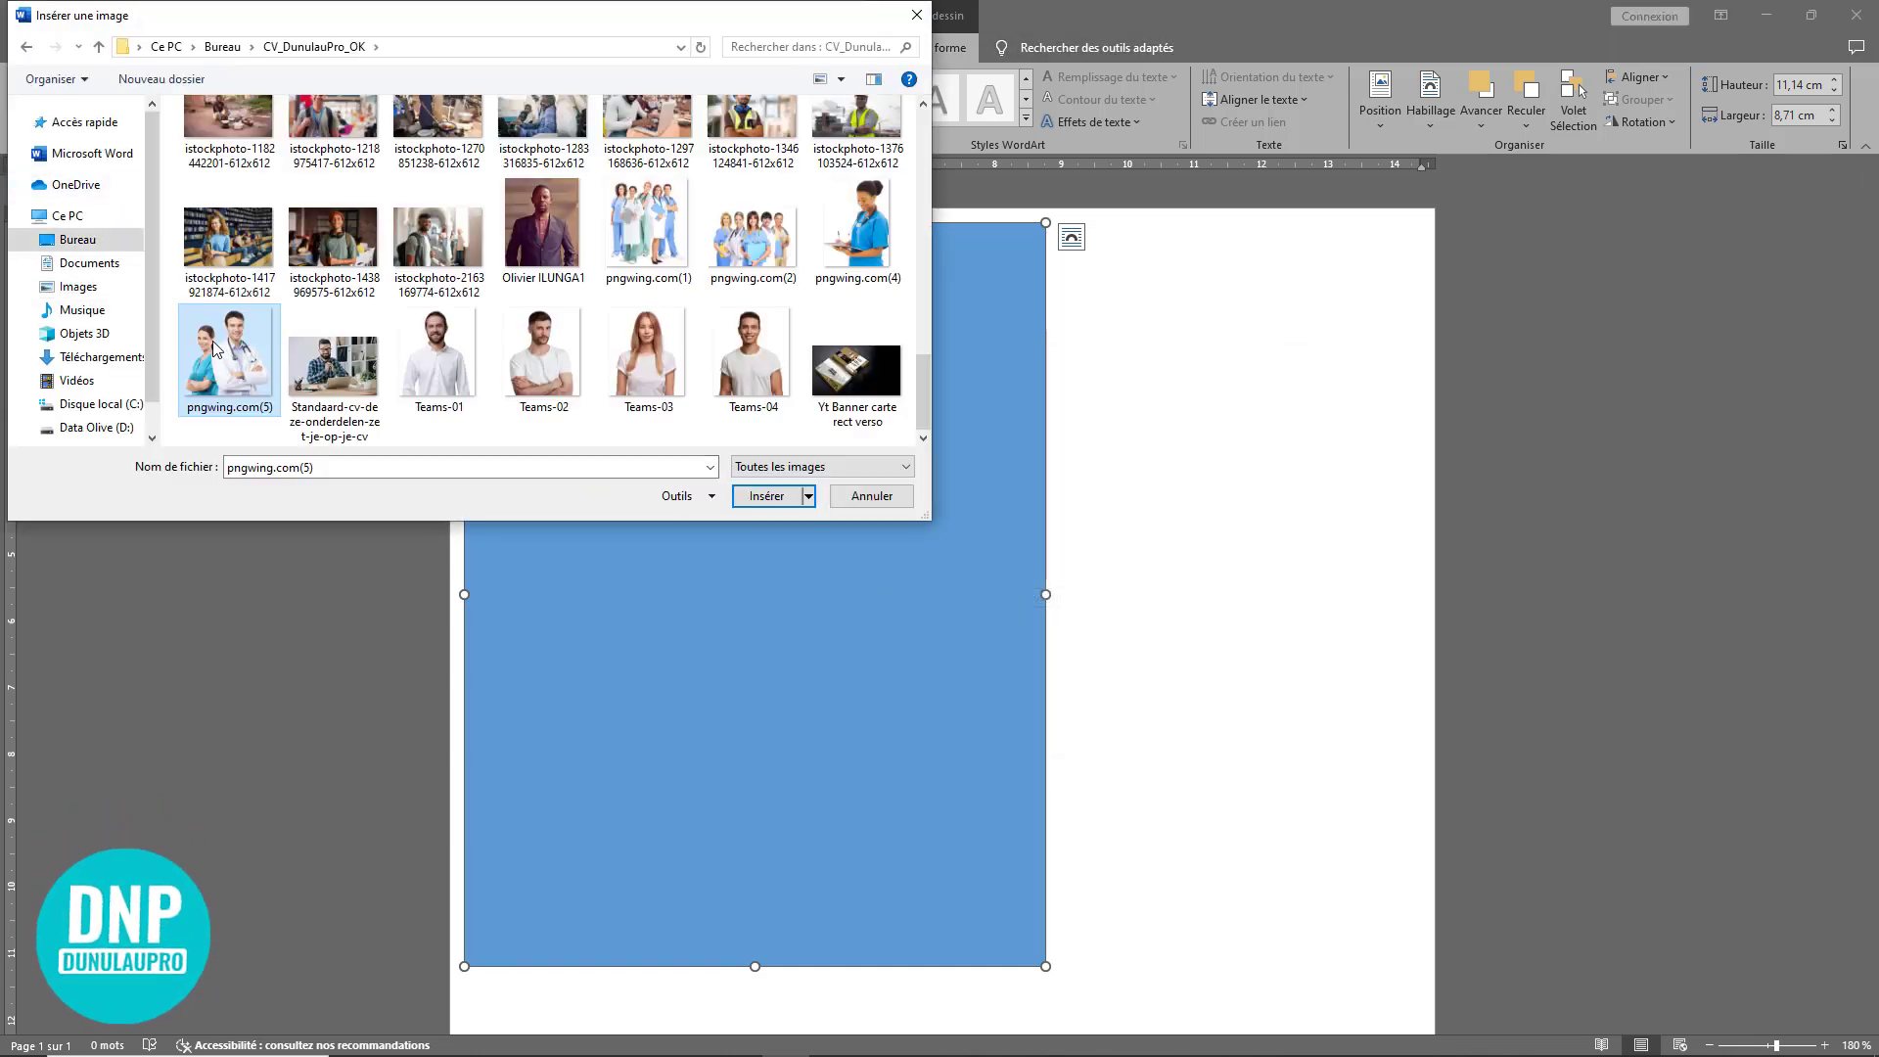
pyautogui.click(758, 496)
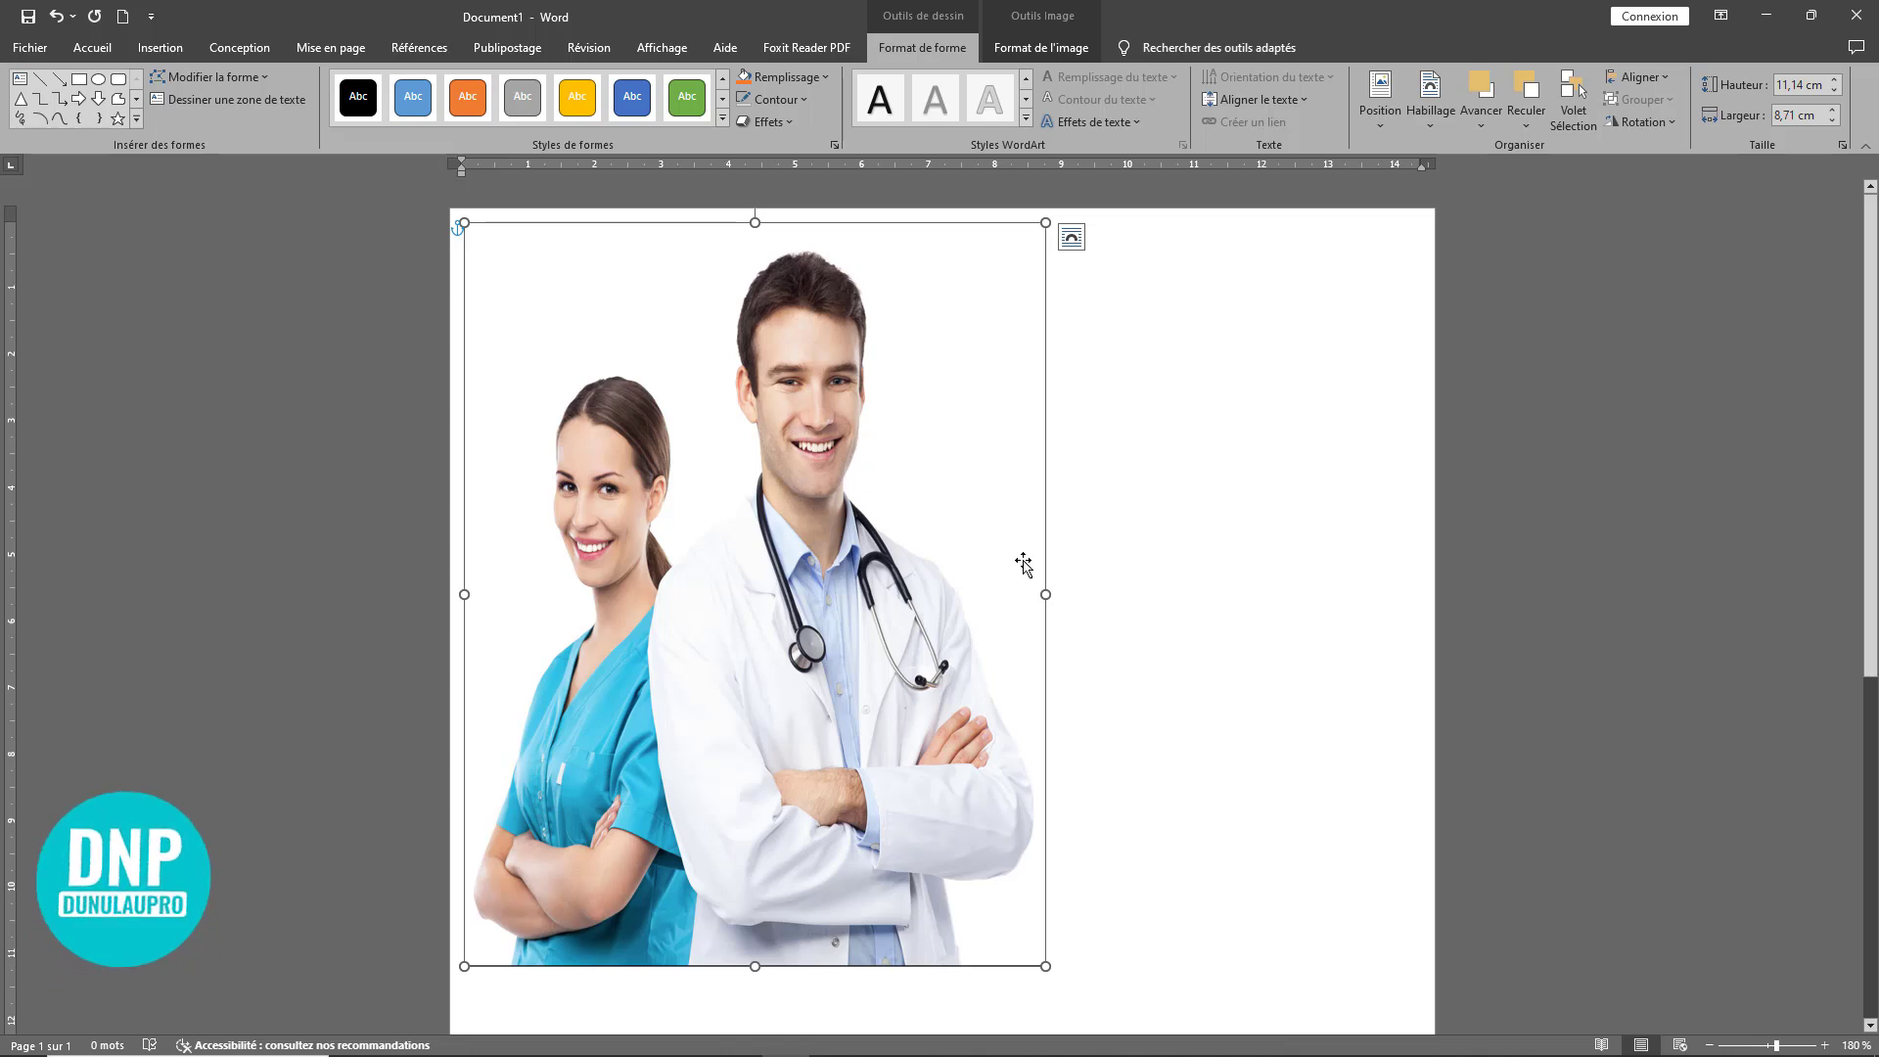
pyautogui.click(1221, 532)
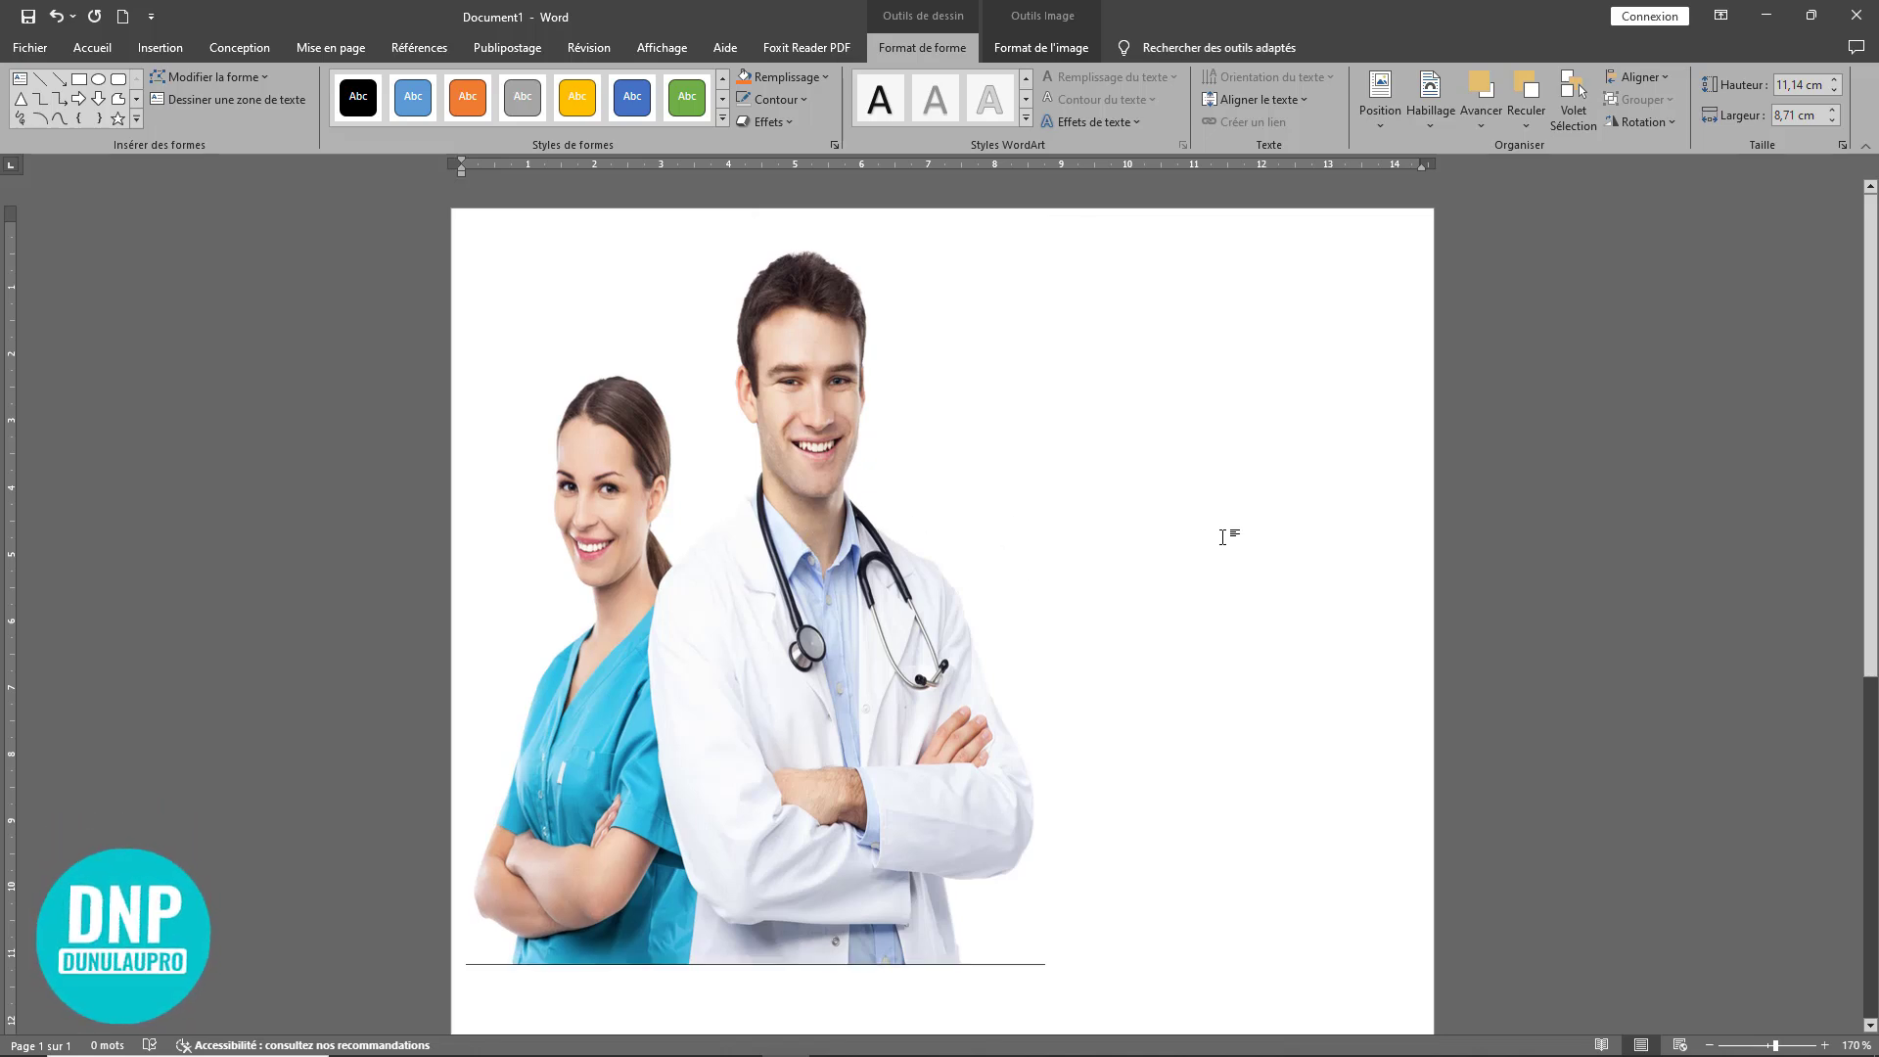
# Step: Crop the photo with the Fill option, then enlarge the picture inside its frame so the doctors appear bigger
pyautogui.scroll(-9, 1221, 533)
pyautogui.scroll(3, 1220, 535)
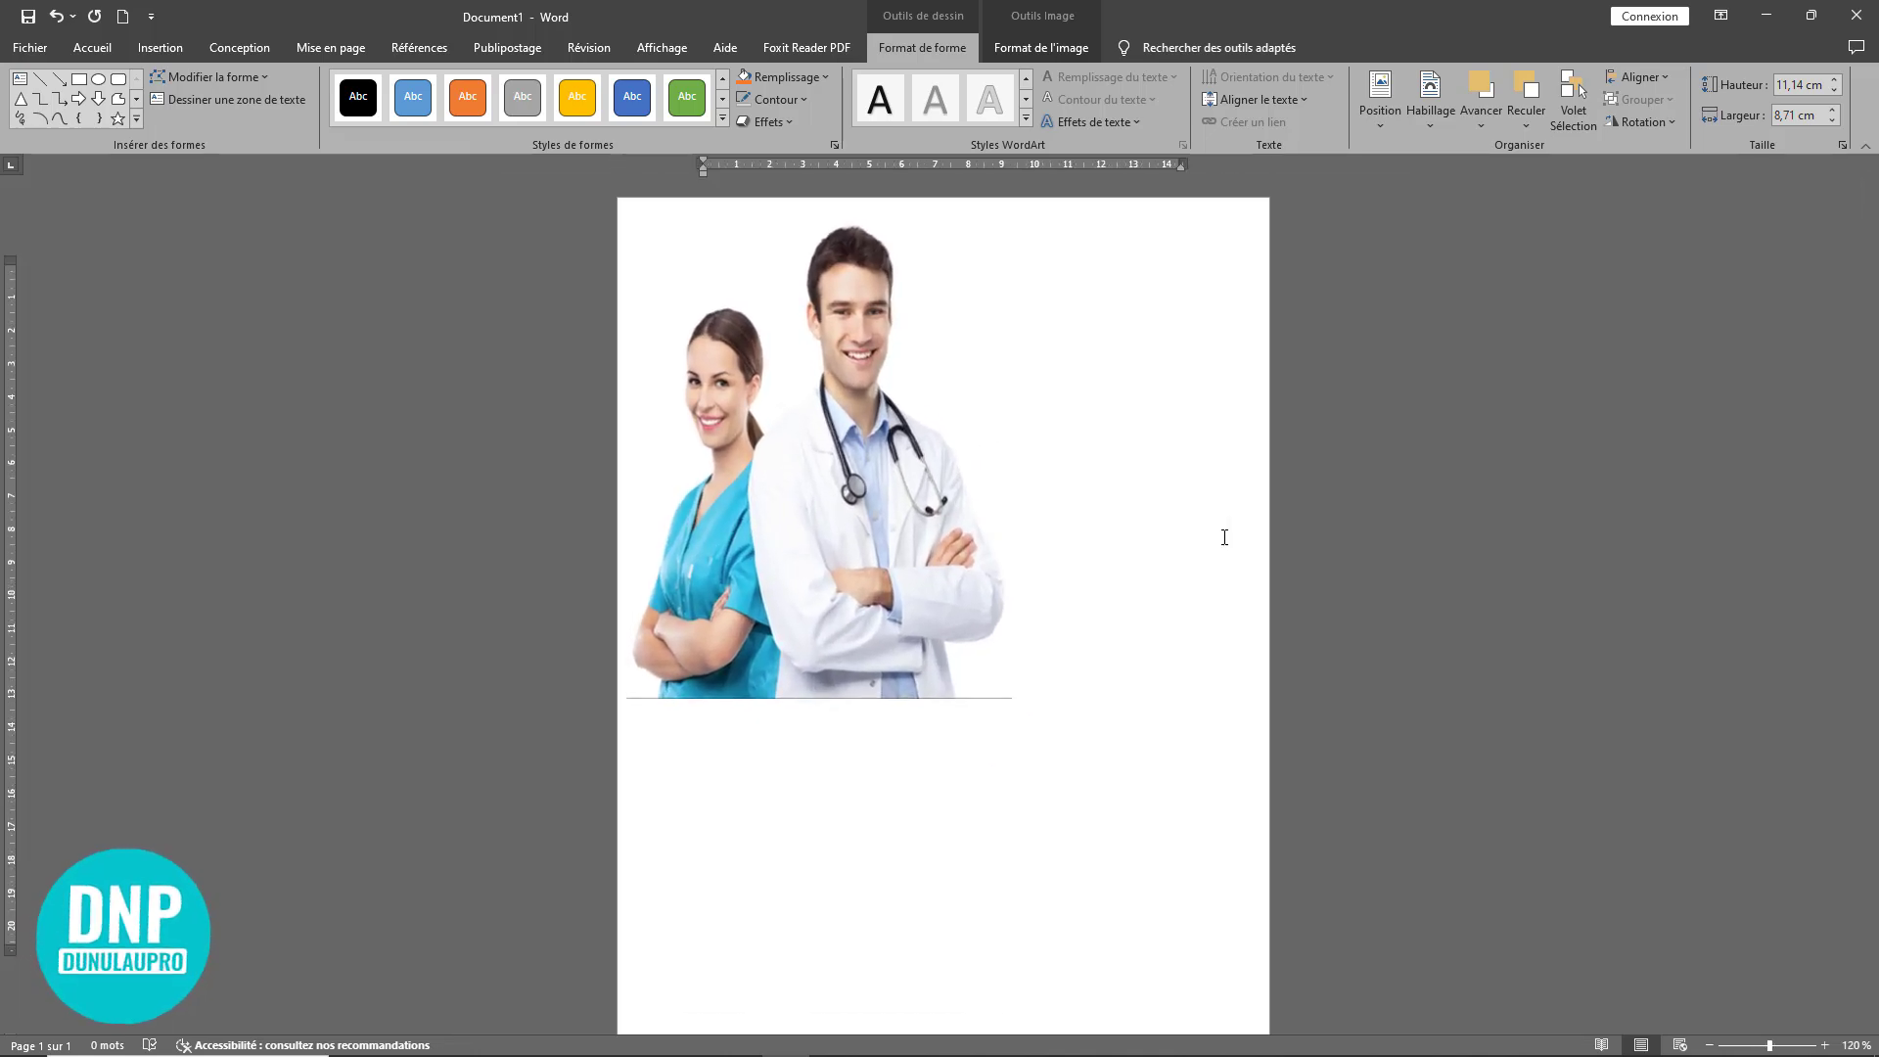
pyautogui.click(893, 462)
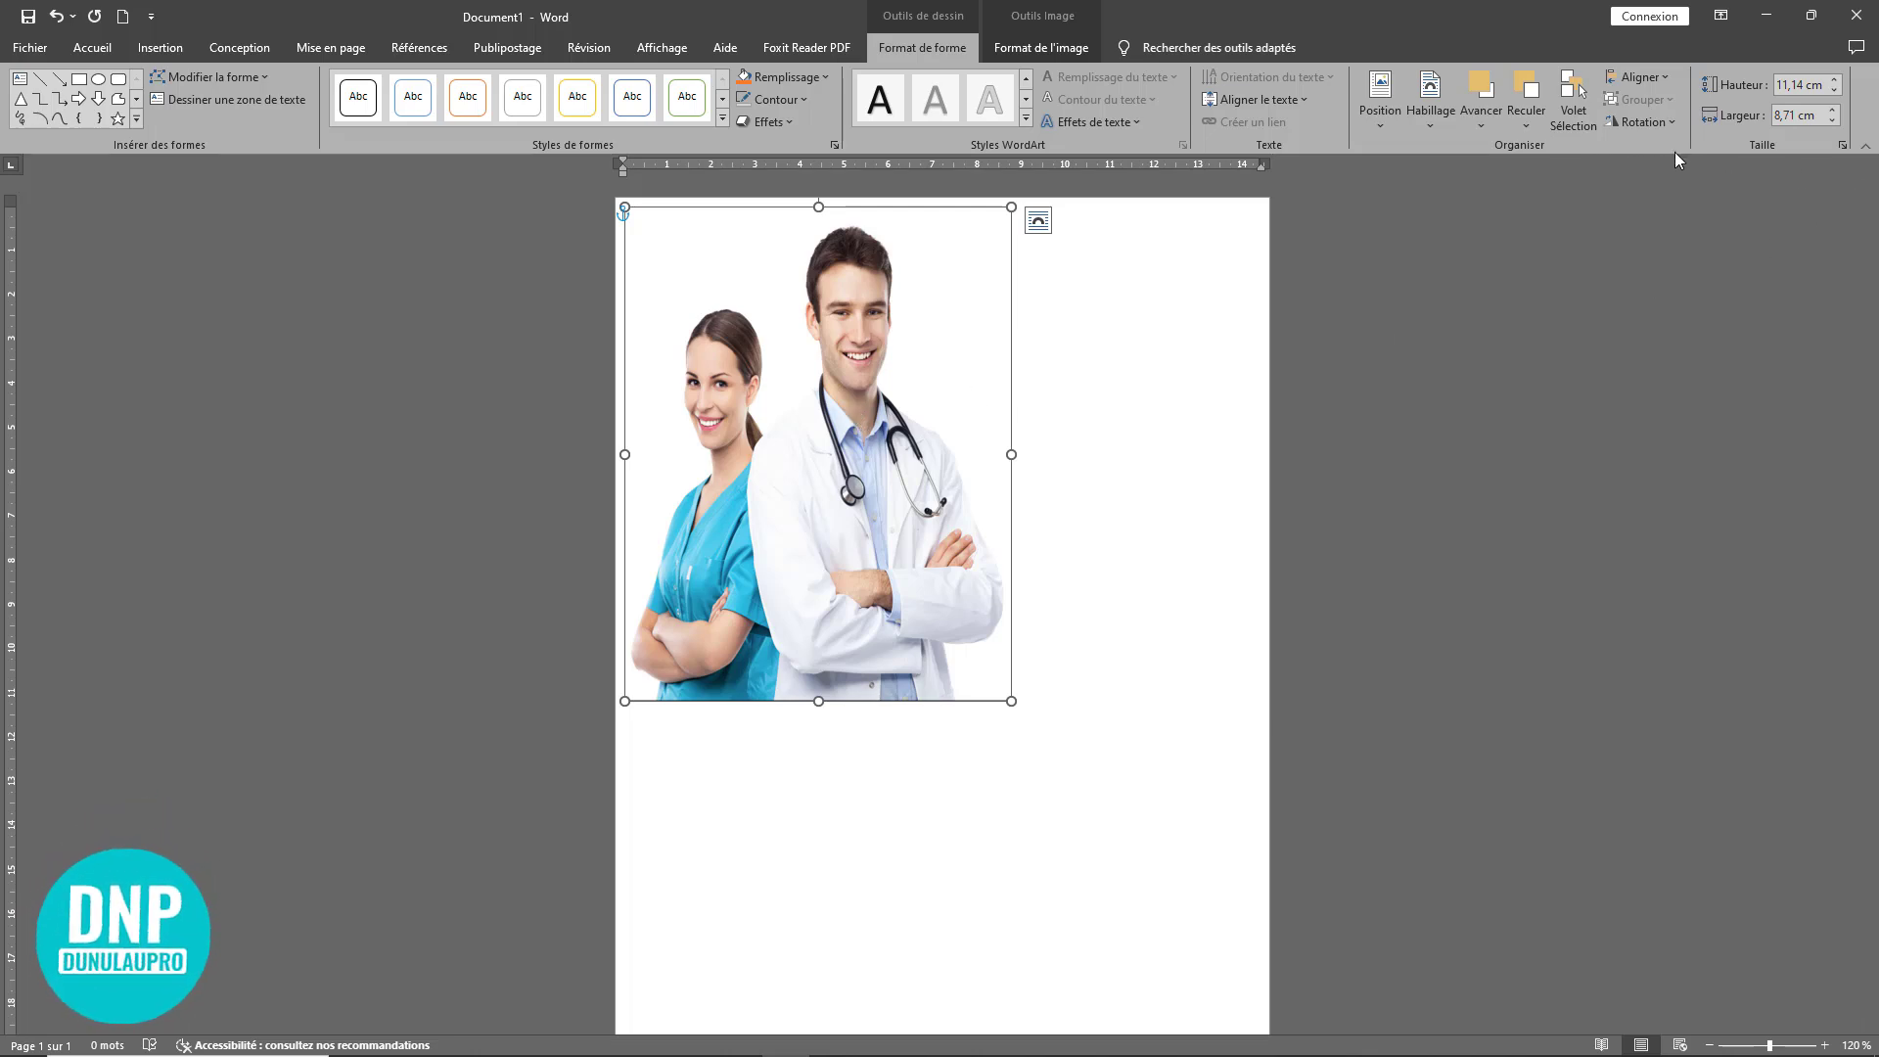
pyautogui.click(1052, 47)
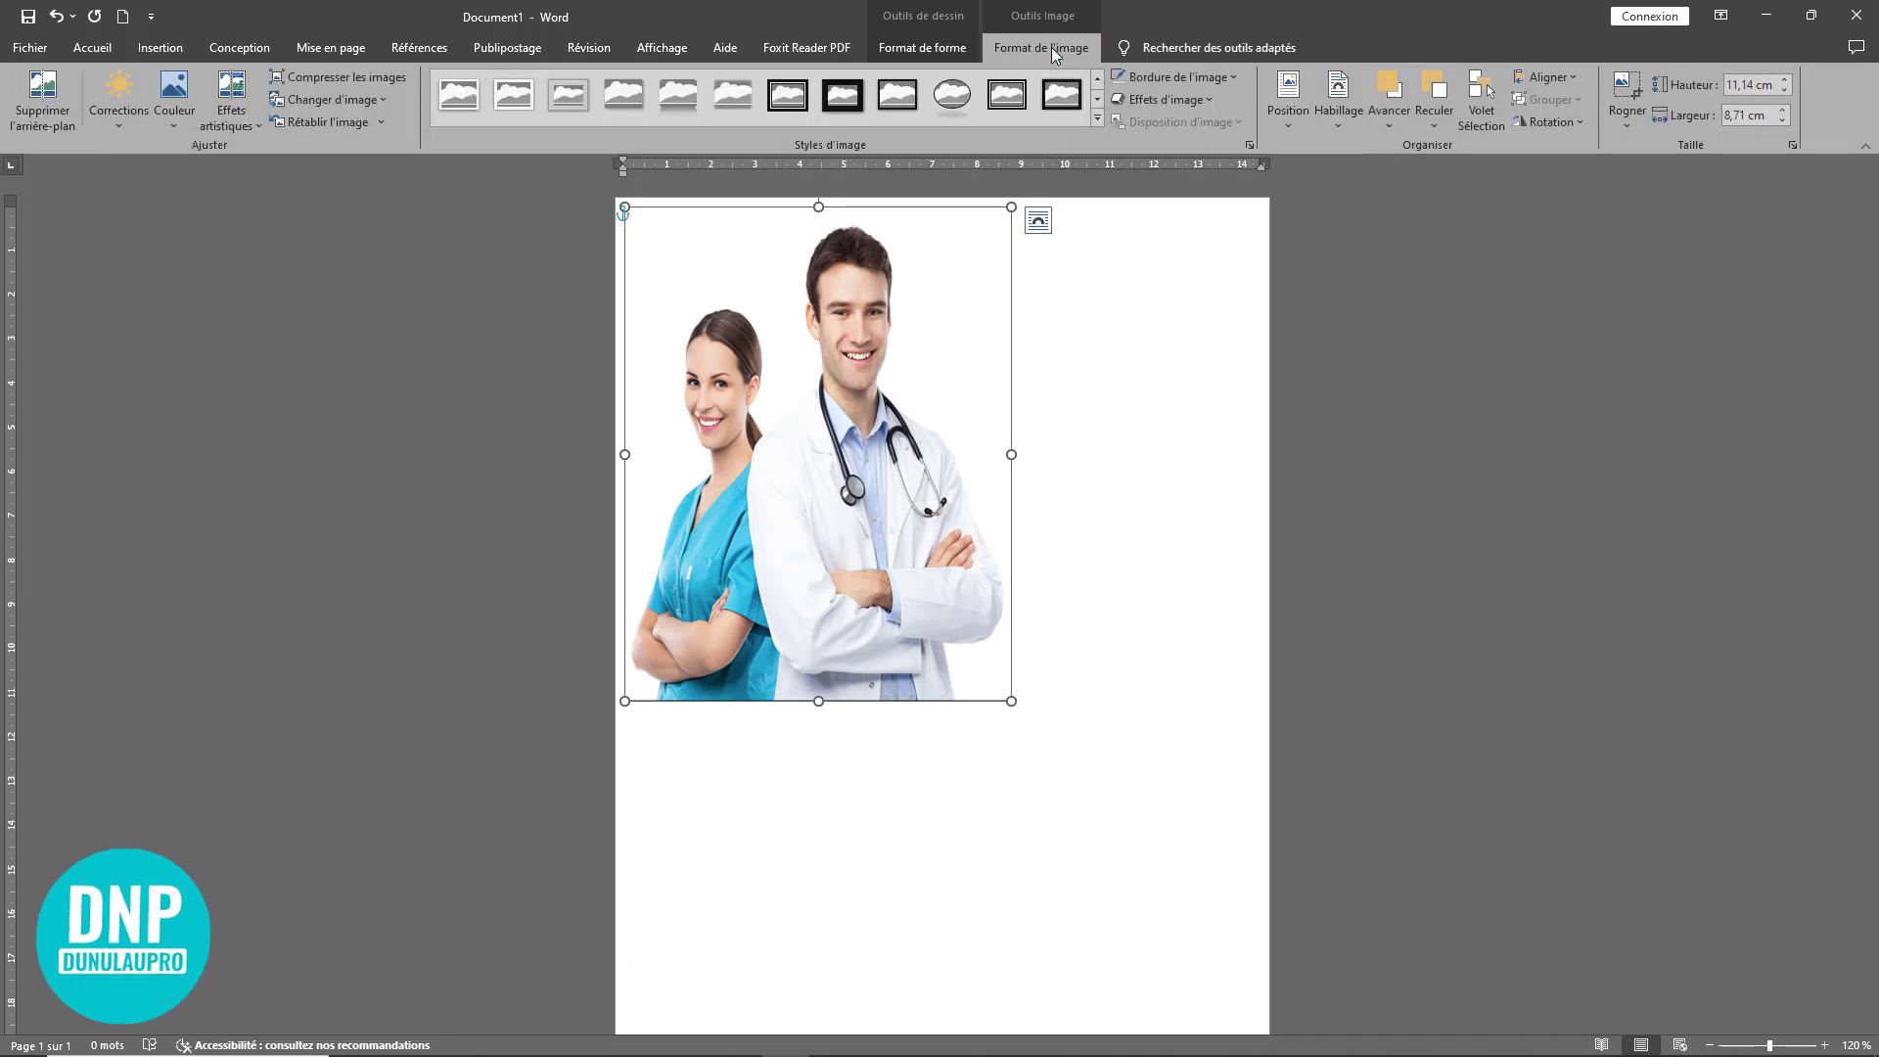
pyautogui.click(1625, 122)
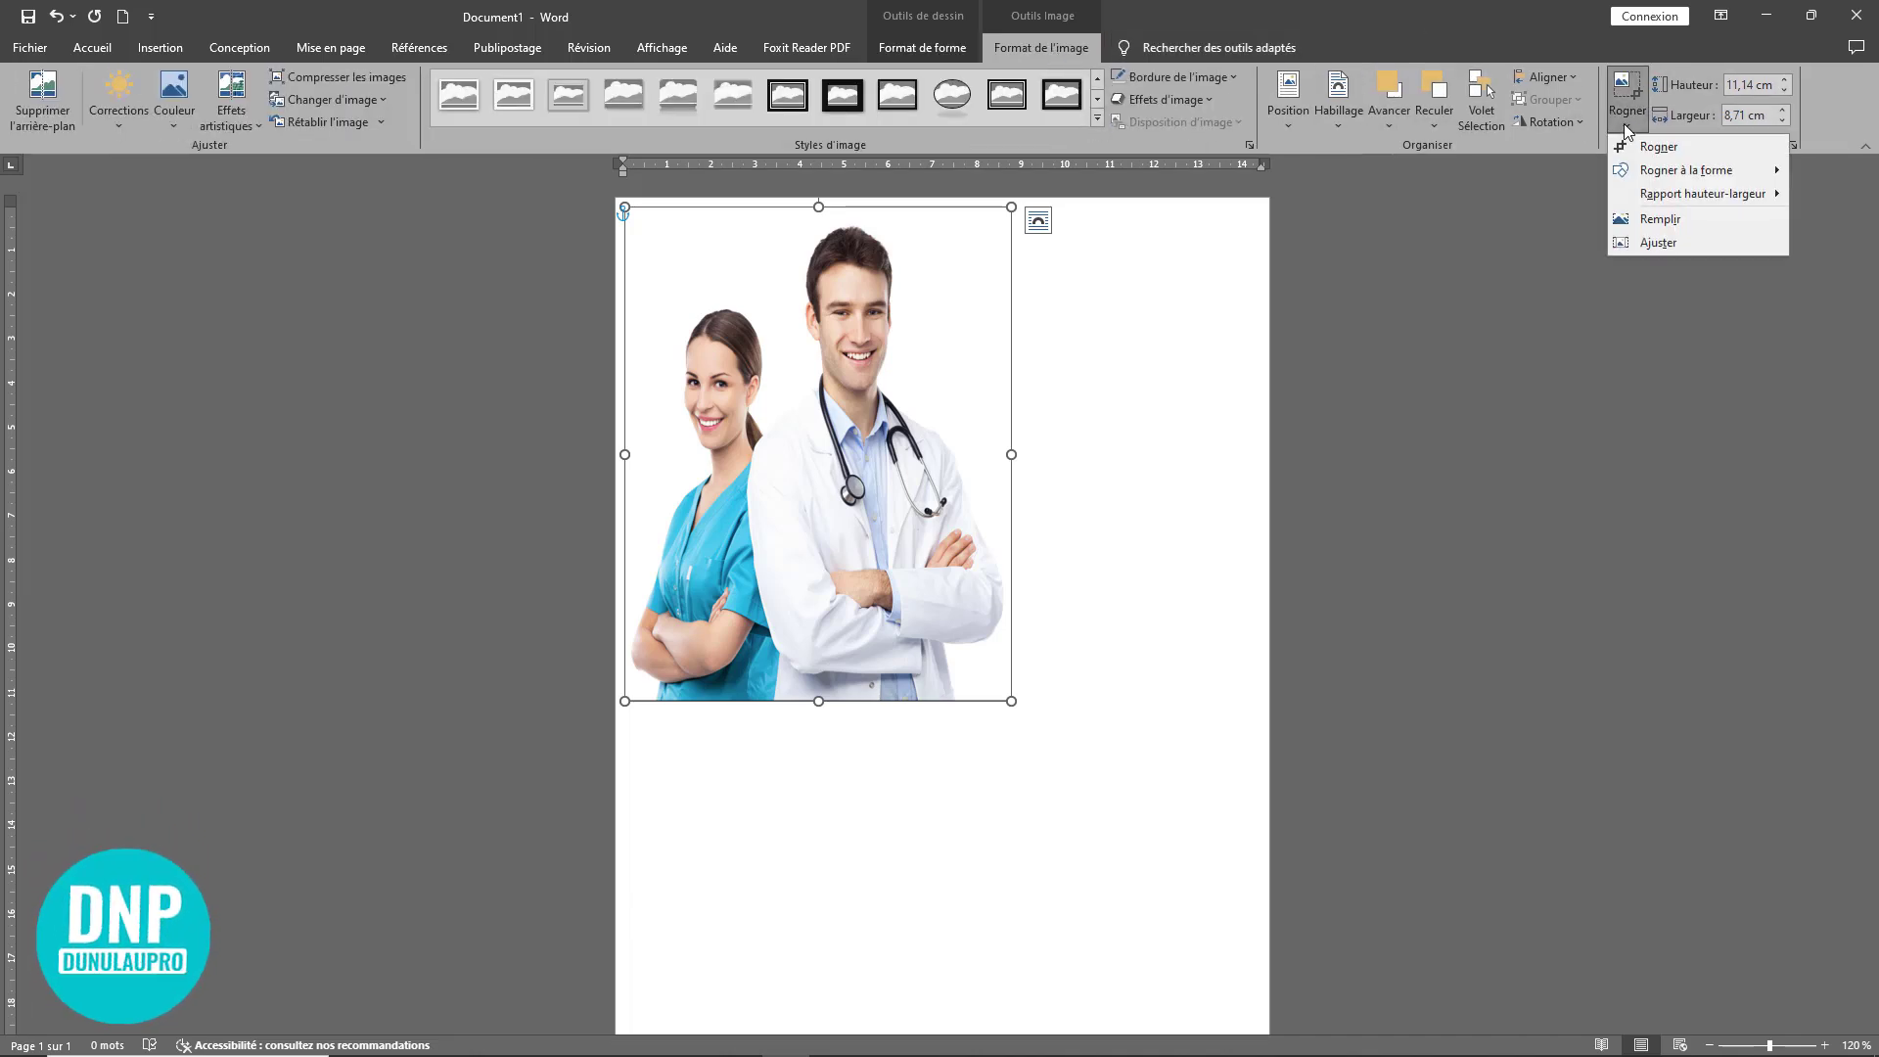
pyautogui.click(1668, 220)
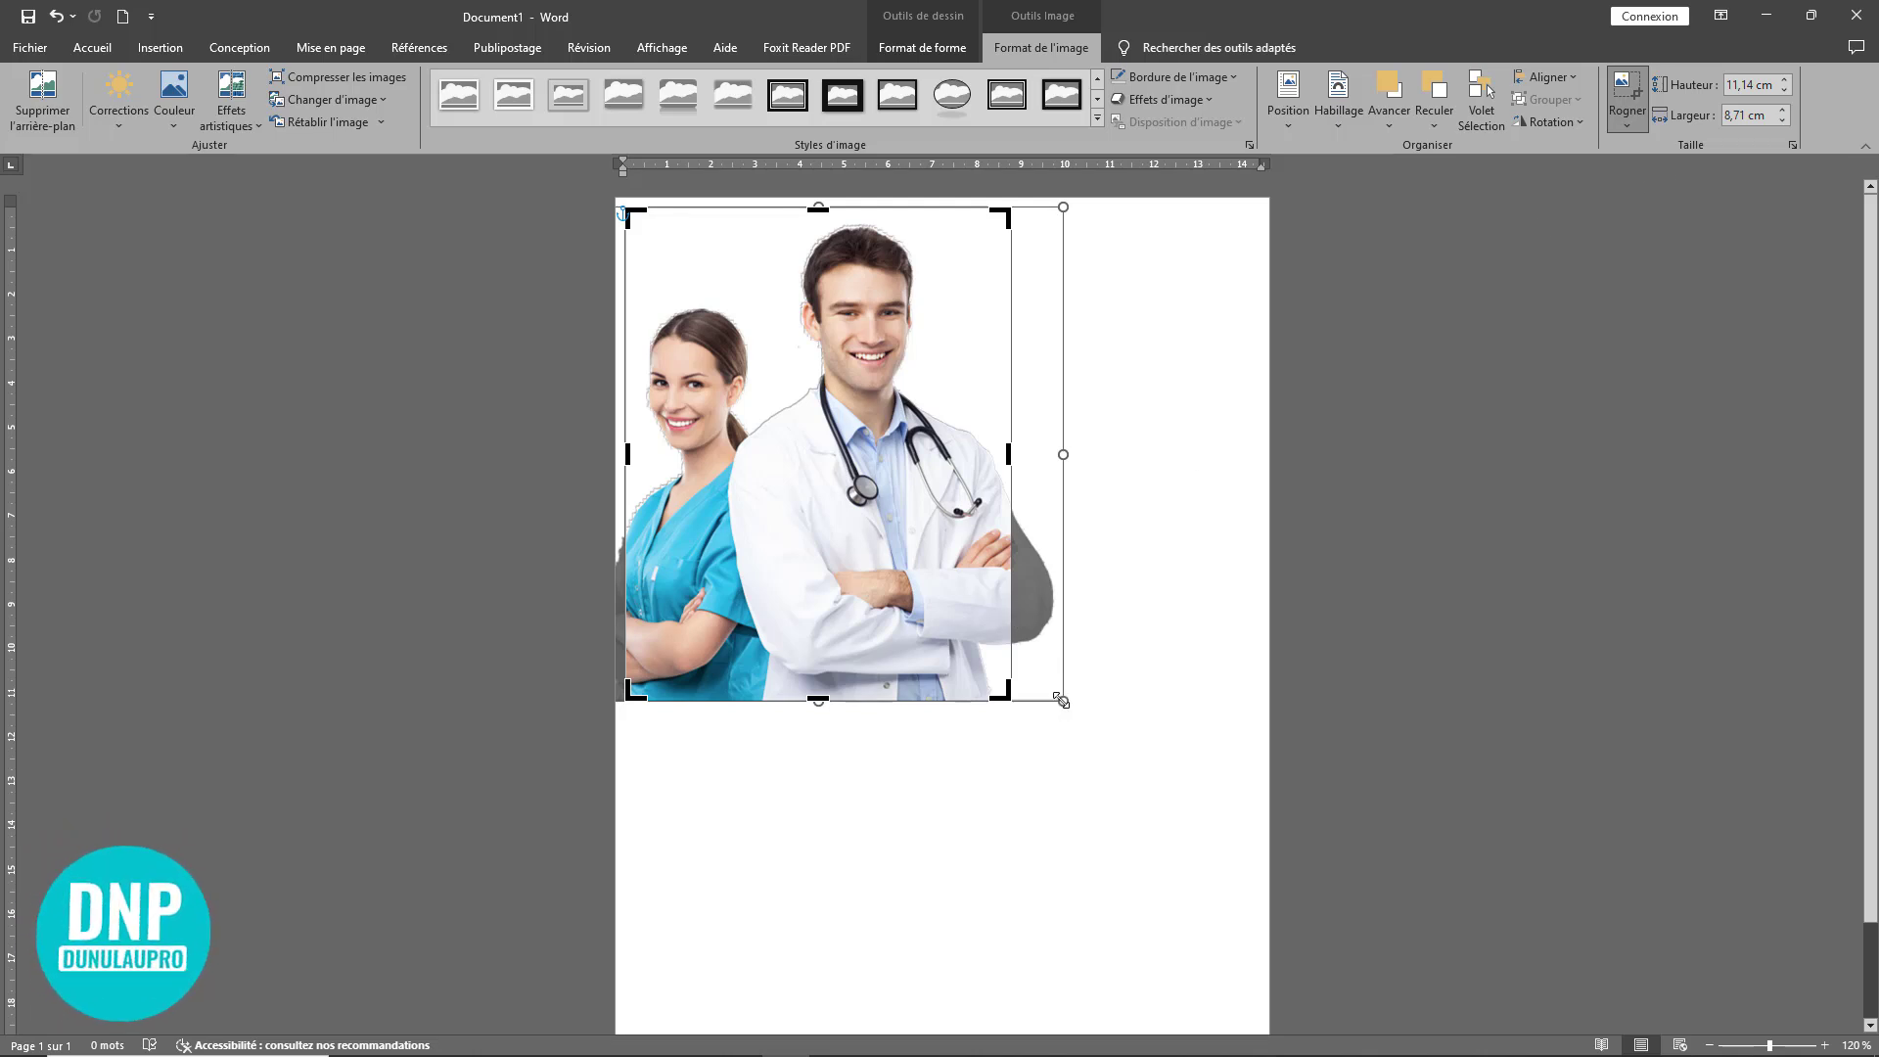
pyautogui.moveTo(1063, 701); pyautogui.dragTo(1086, 724)
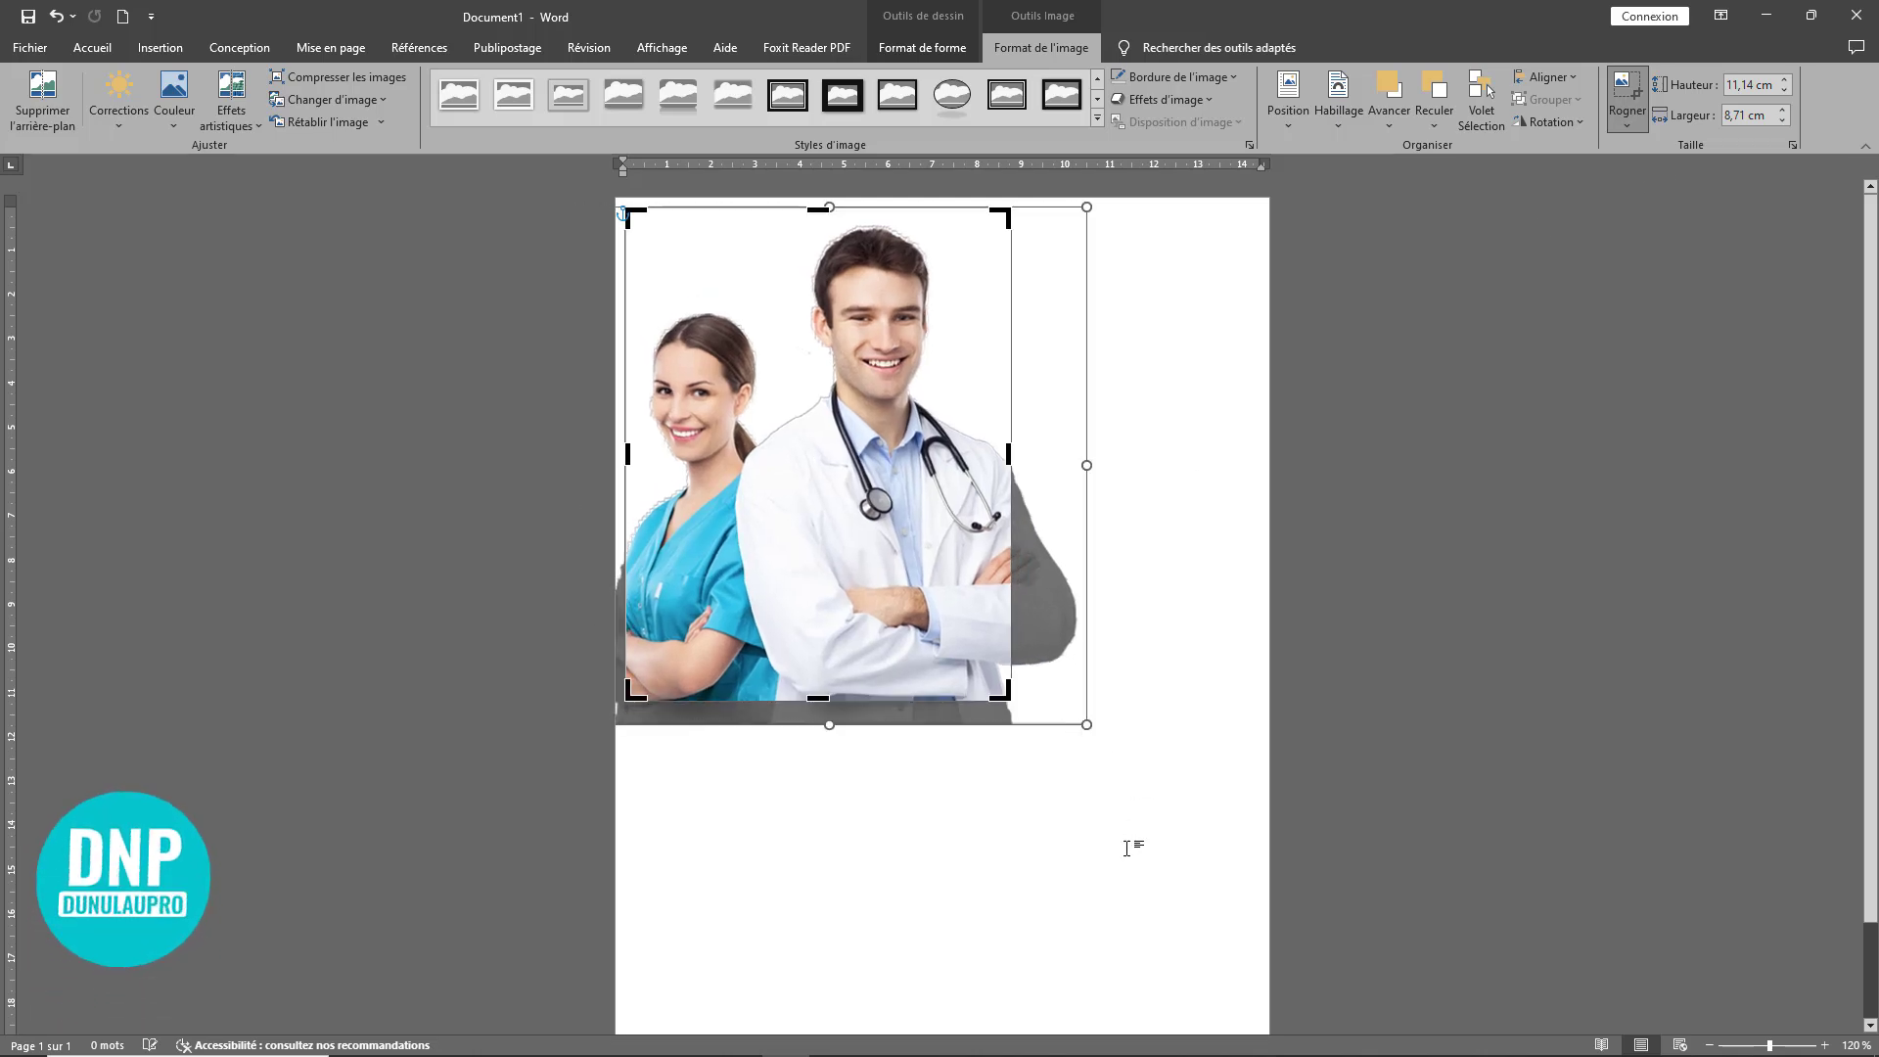
pyautogui.click(1628, 90)
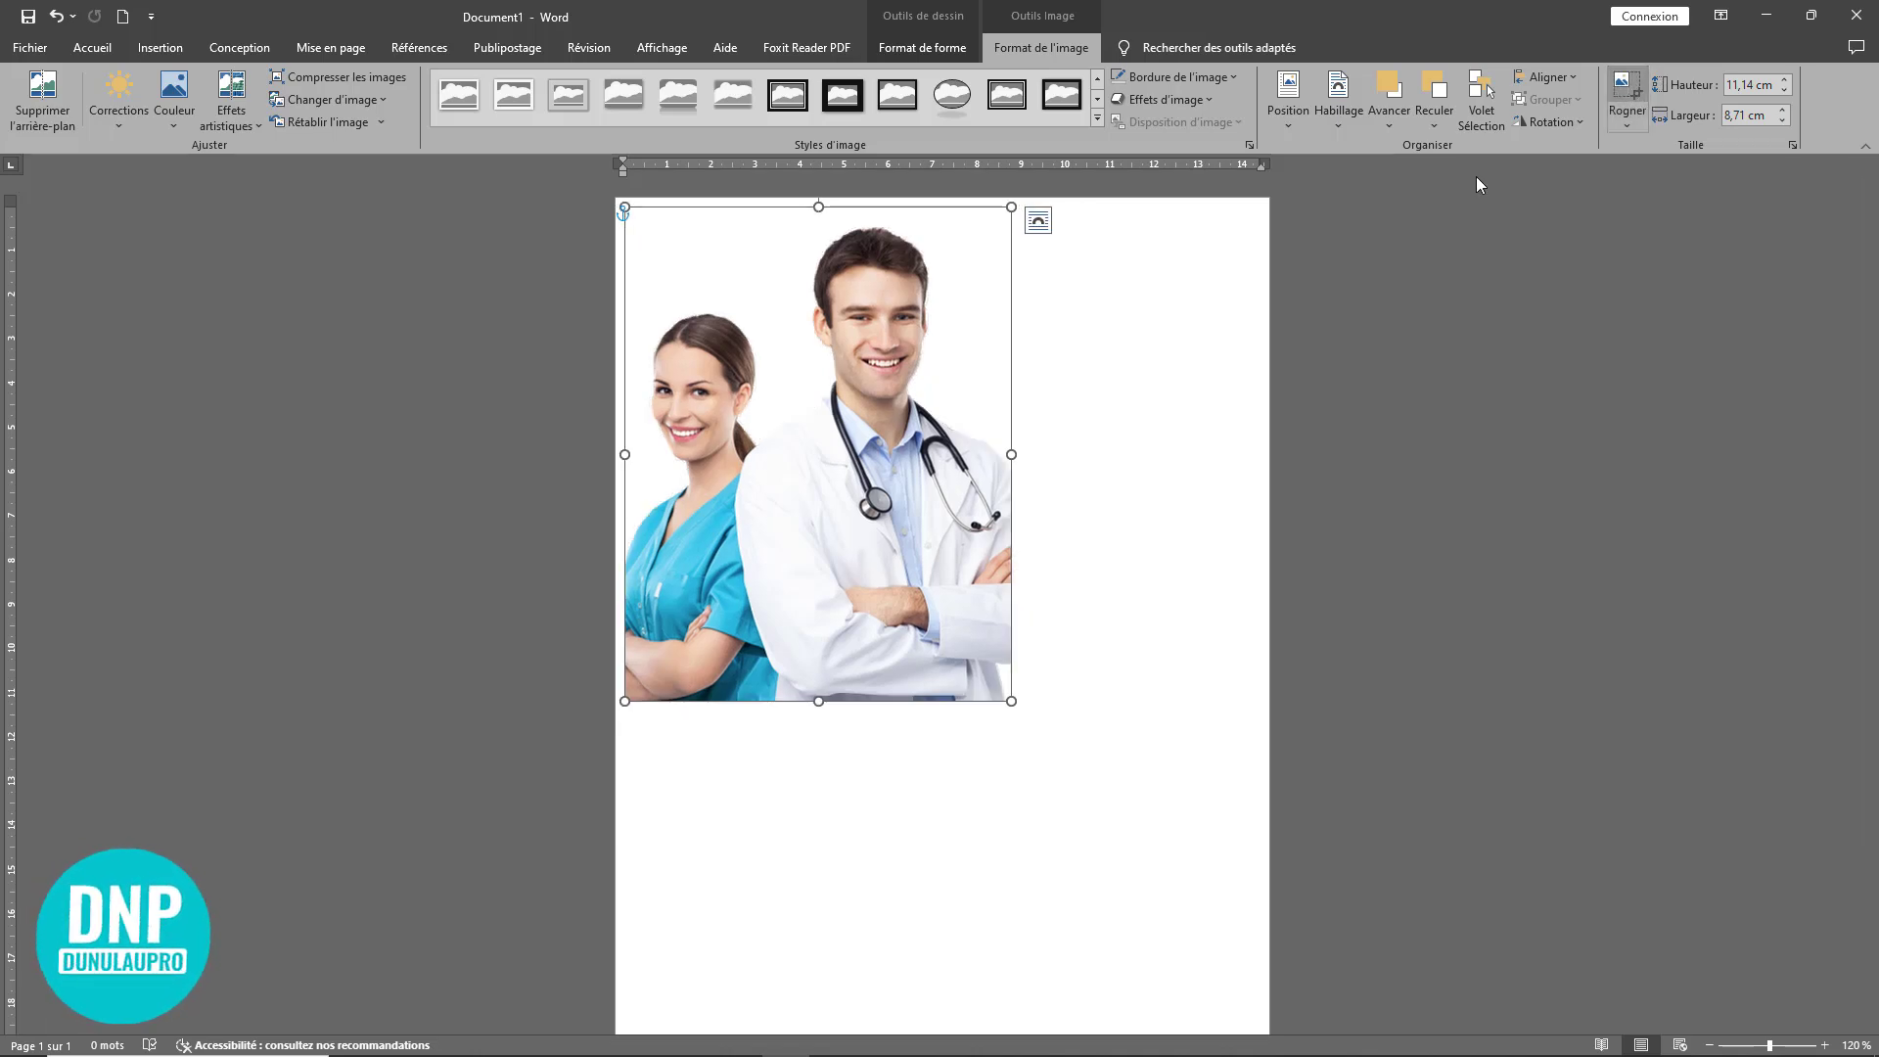
pyautogui.click(1129, 612)
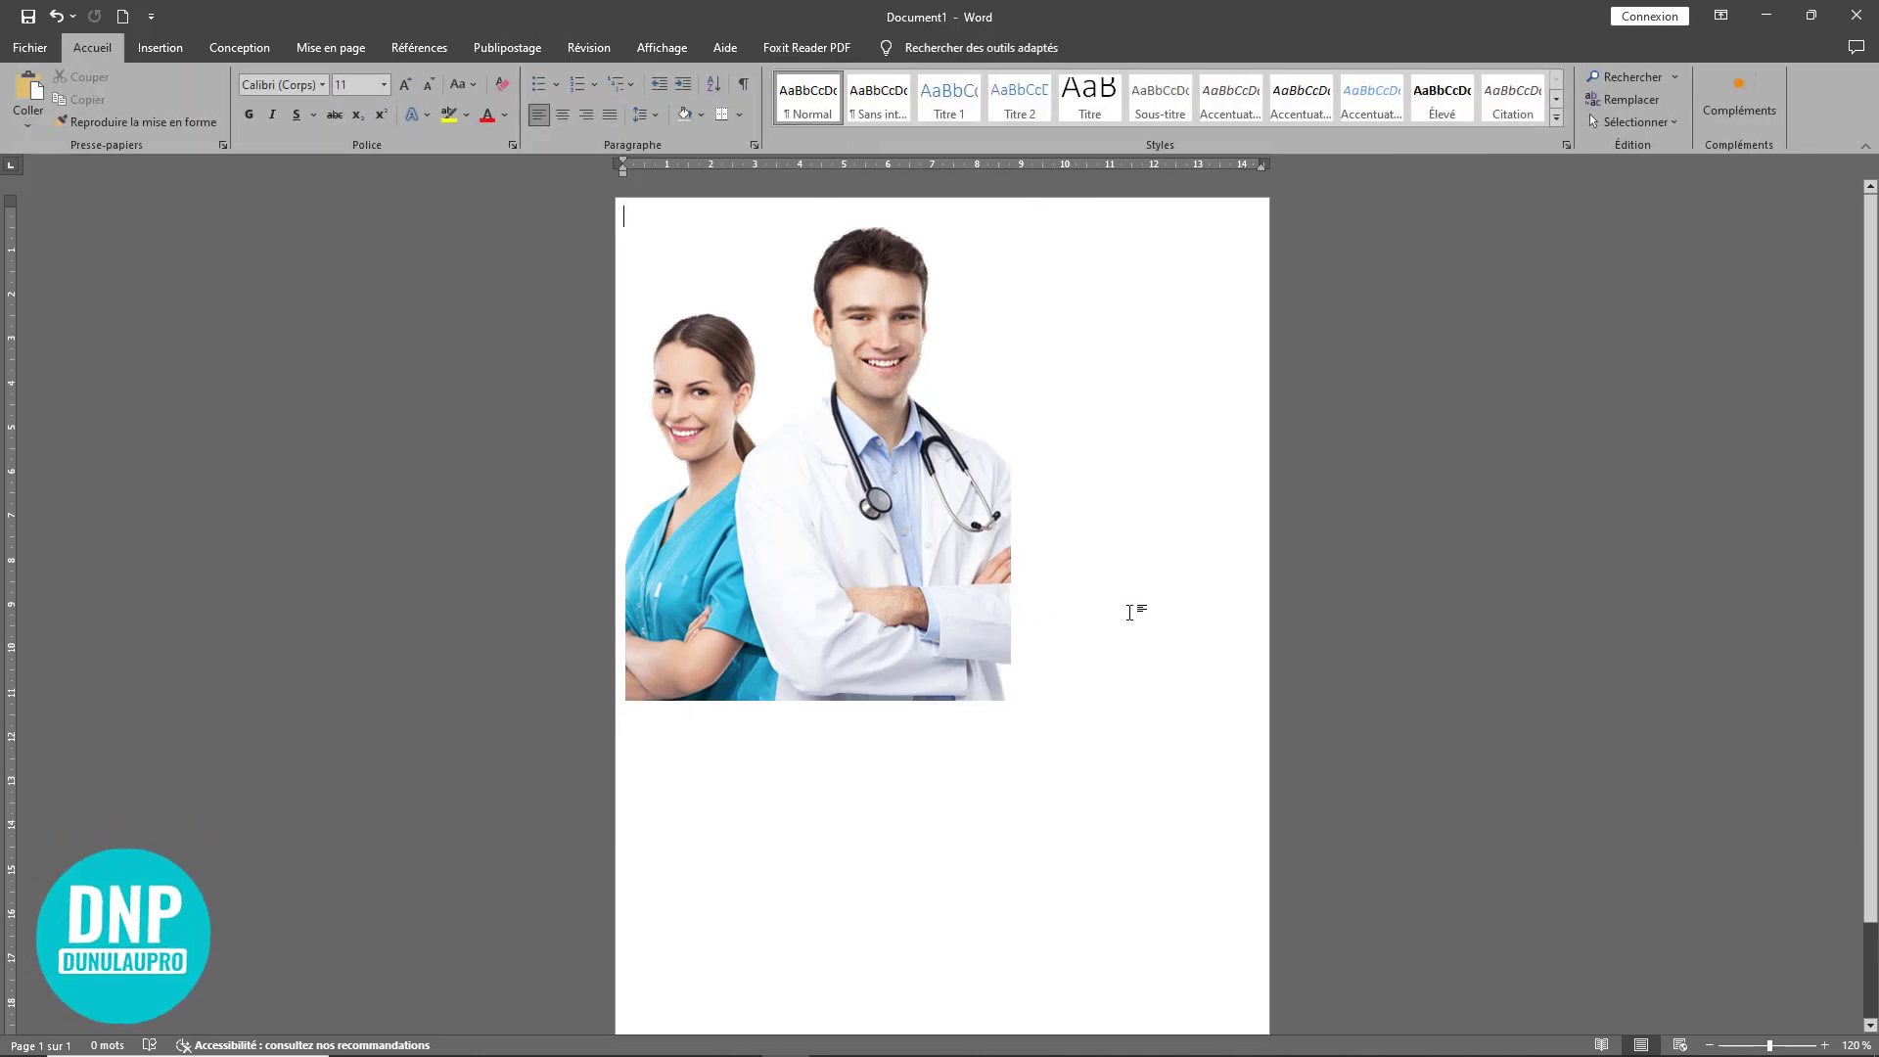
# Step: Enlarge the cropped photo to about 11,57 cm high and 9,36 cm wide
pyautogui.click(899, 502)
pyautogui.moveTo(1024, 709); pyautogui.dragTo(1042, 721)
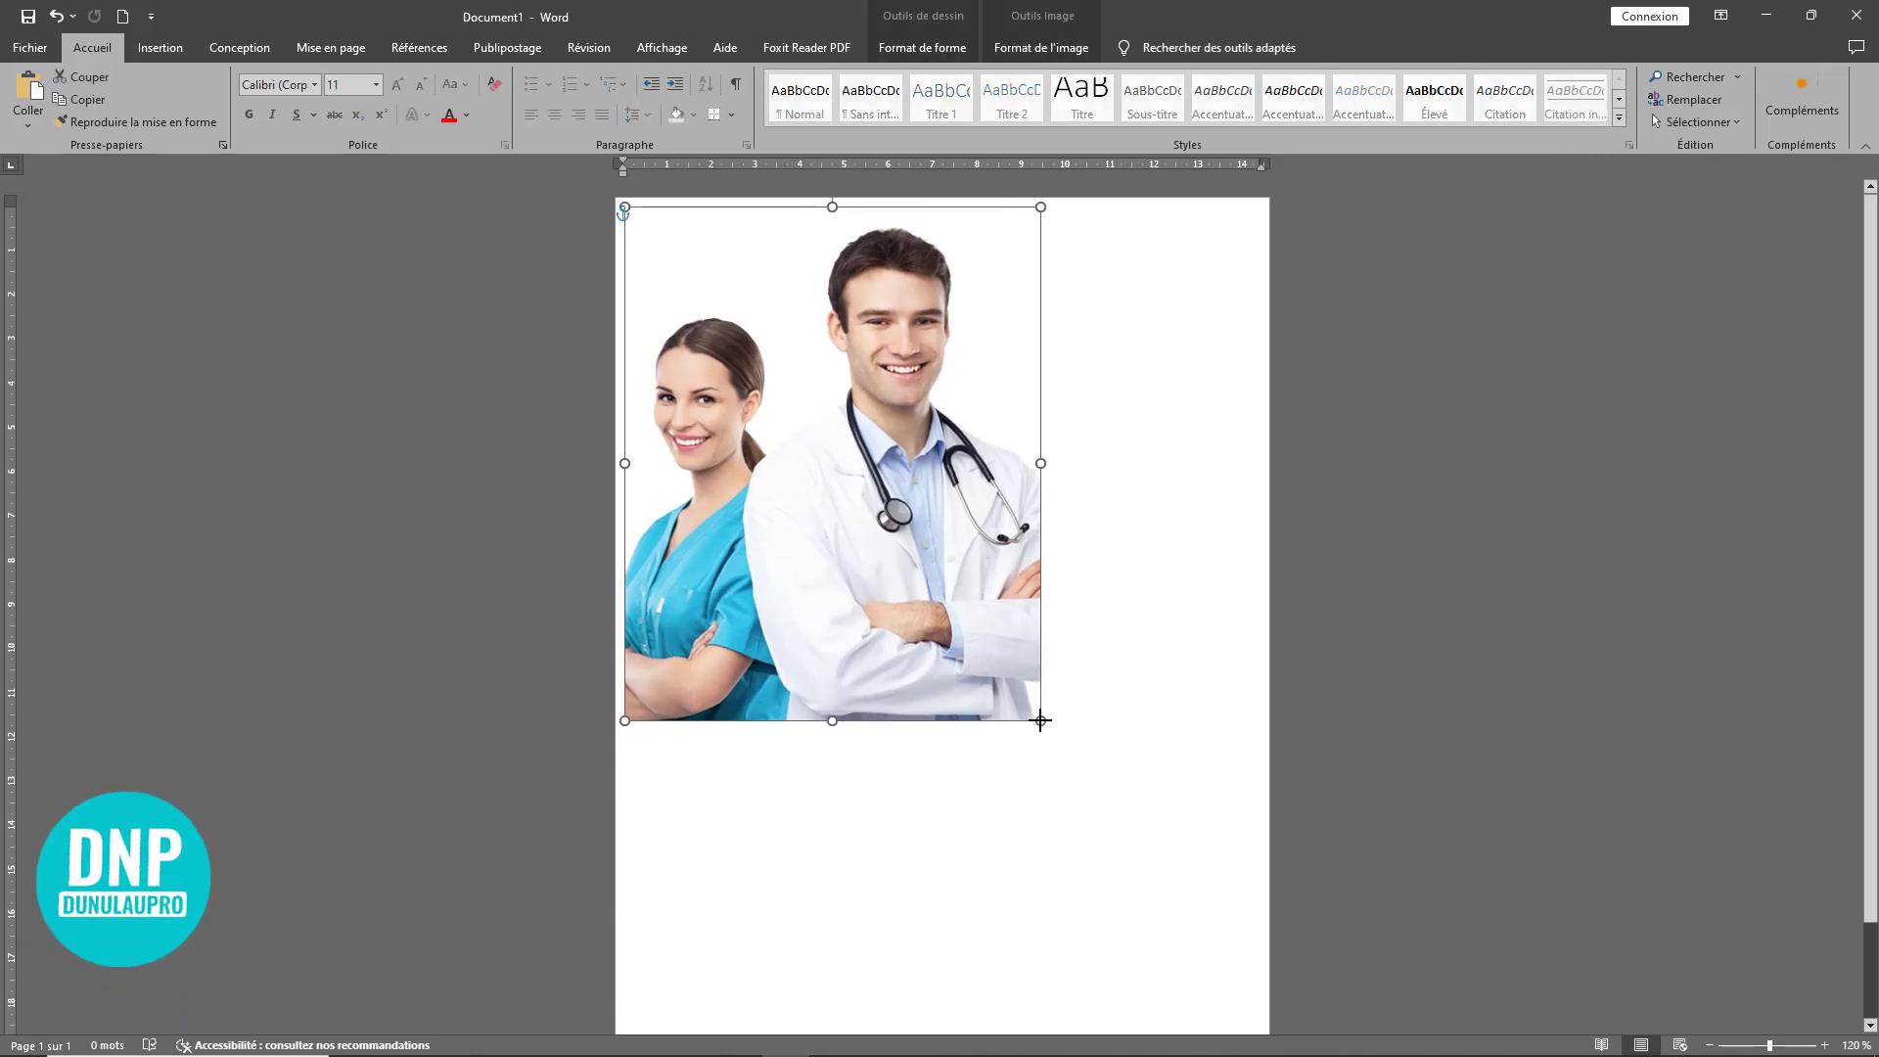
pyautogui.click(1170, 692)
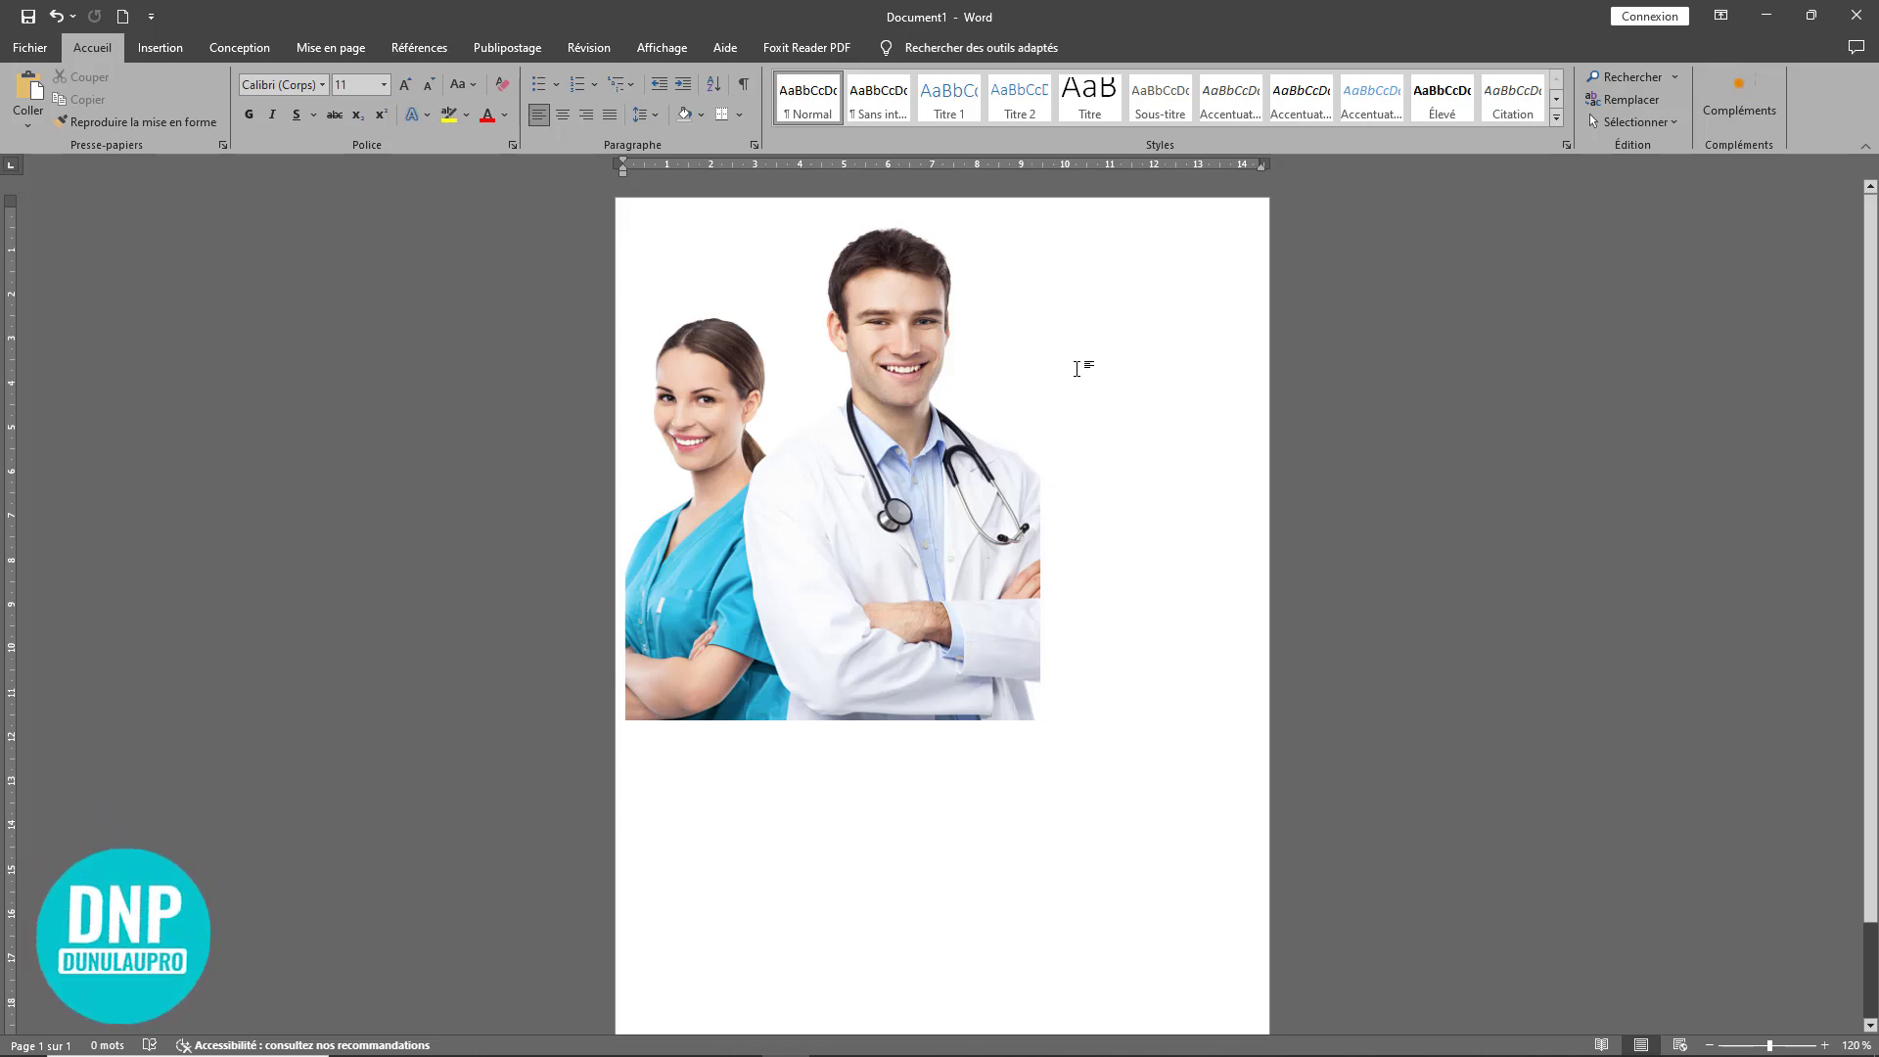
# Step: Draw a rectangle with rounded diagonal corners, about 7,66 cm high and 5,74 cm wide, beside the doctors, and fine-tune its corner rounding
pyautogui.click(157, 49)
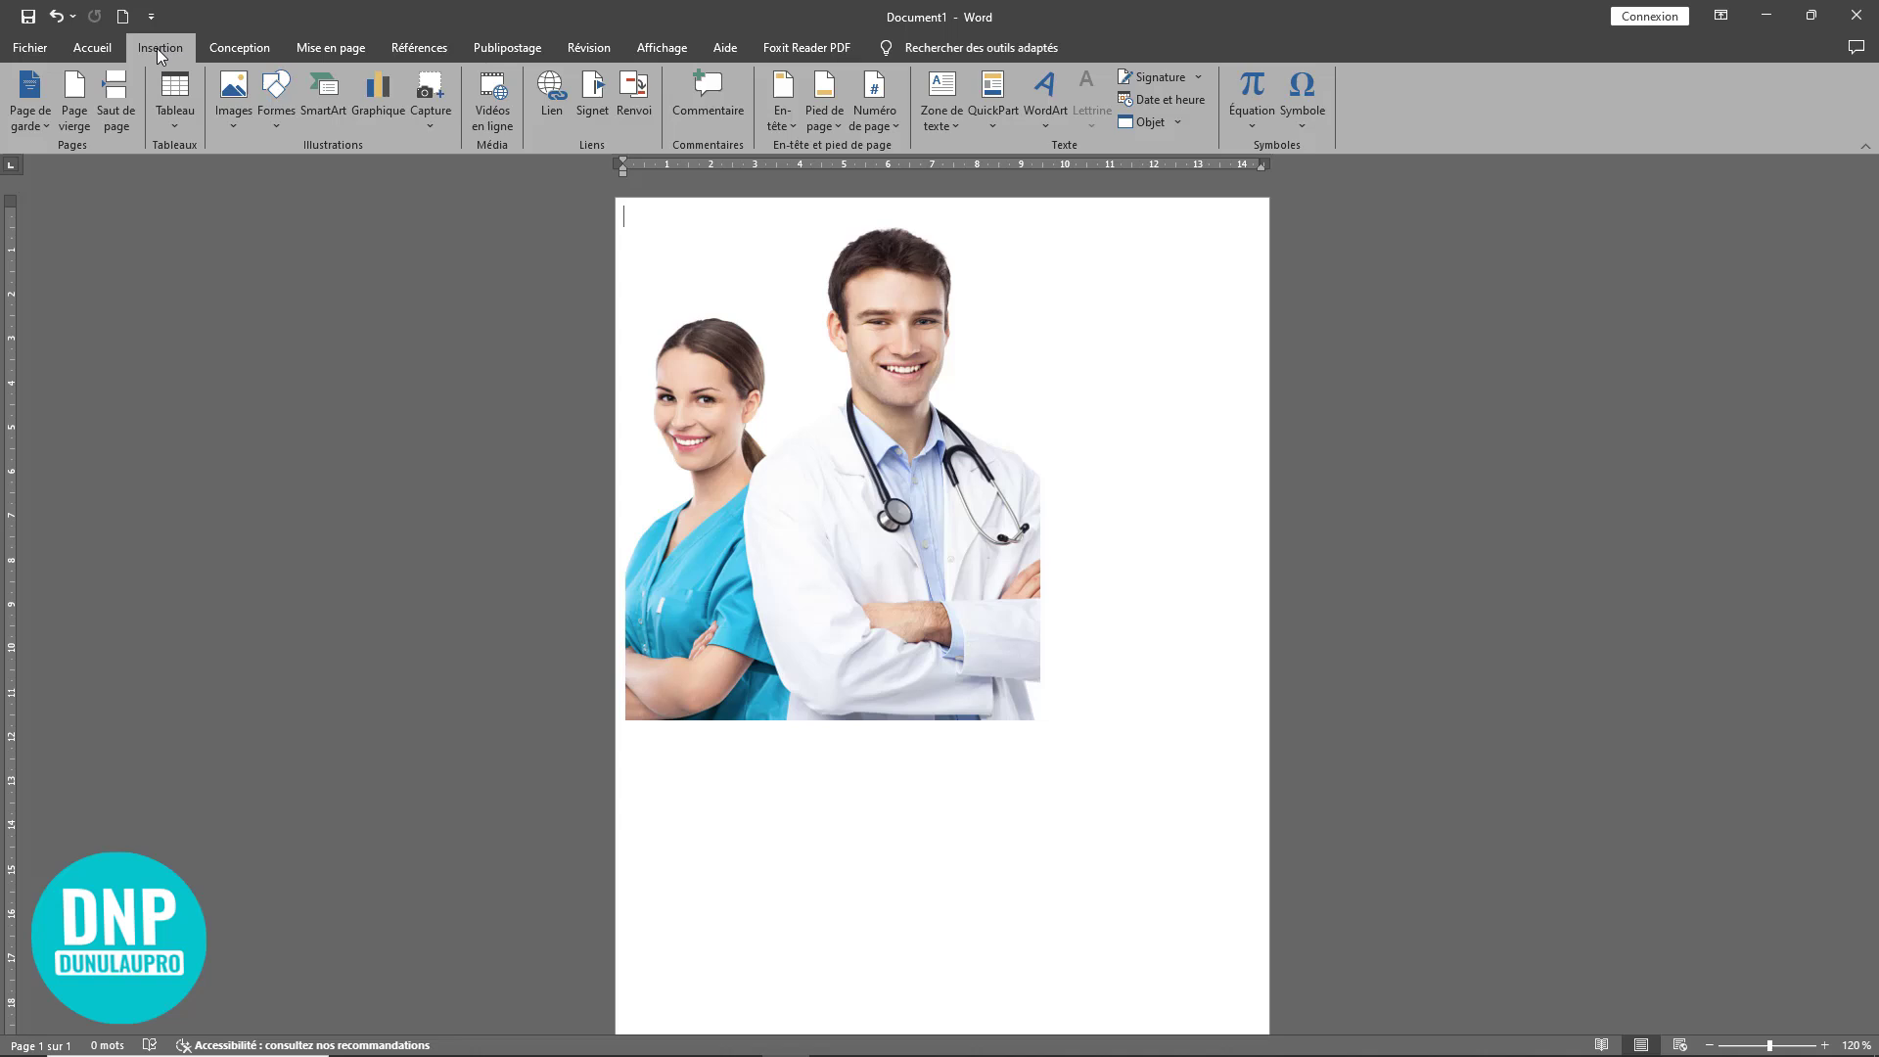
pyautogui.click(275, 124)
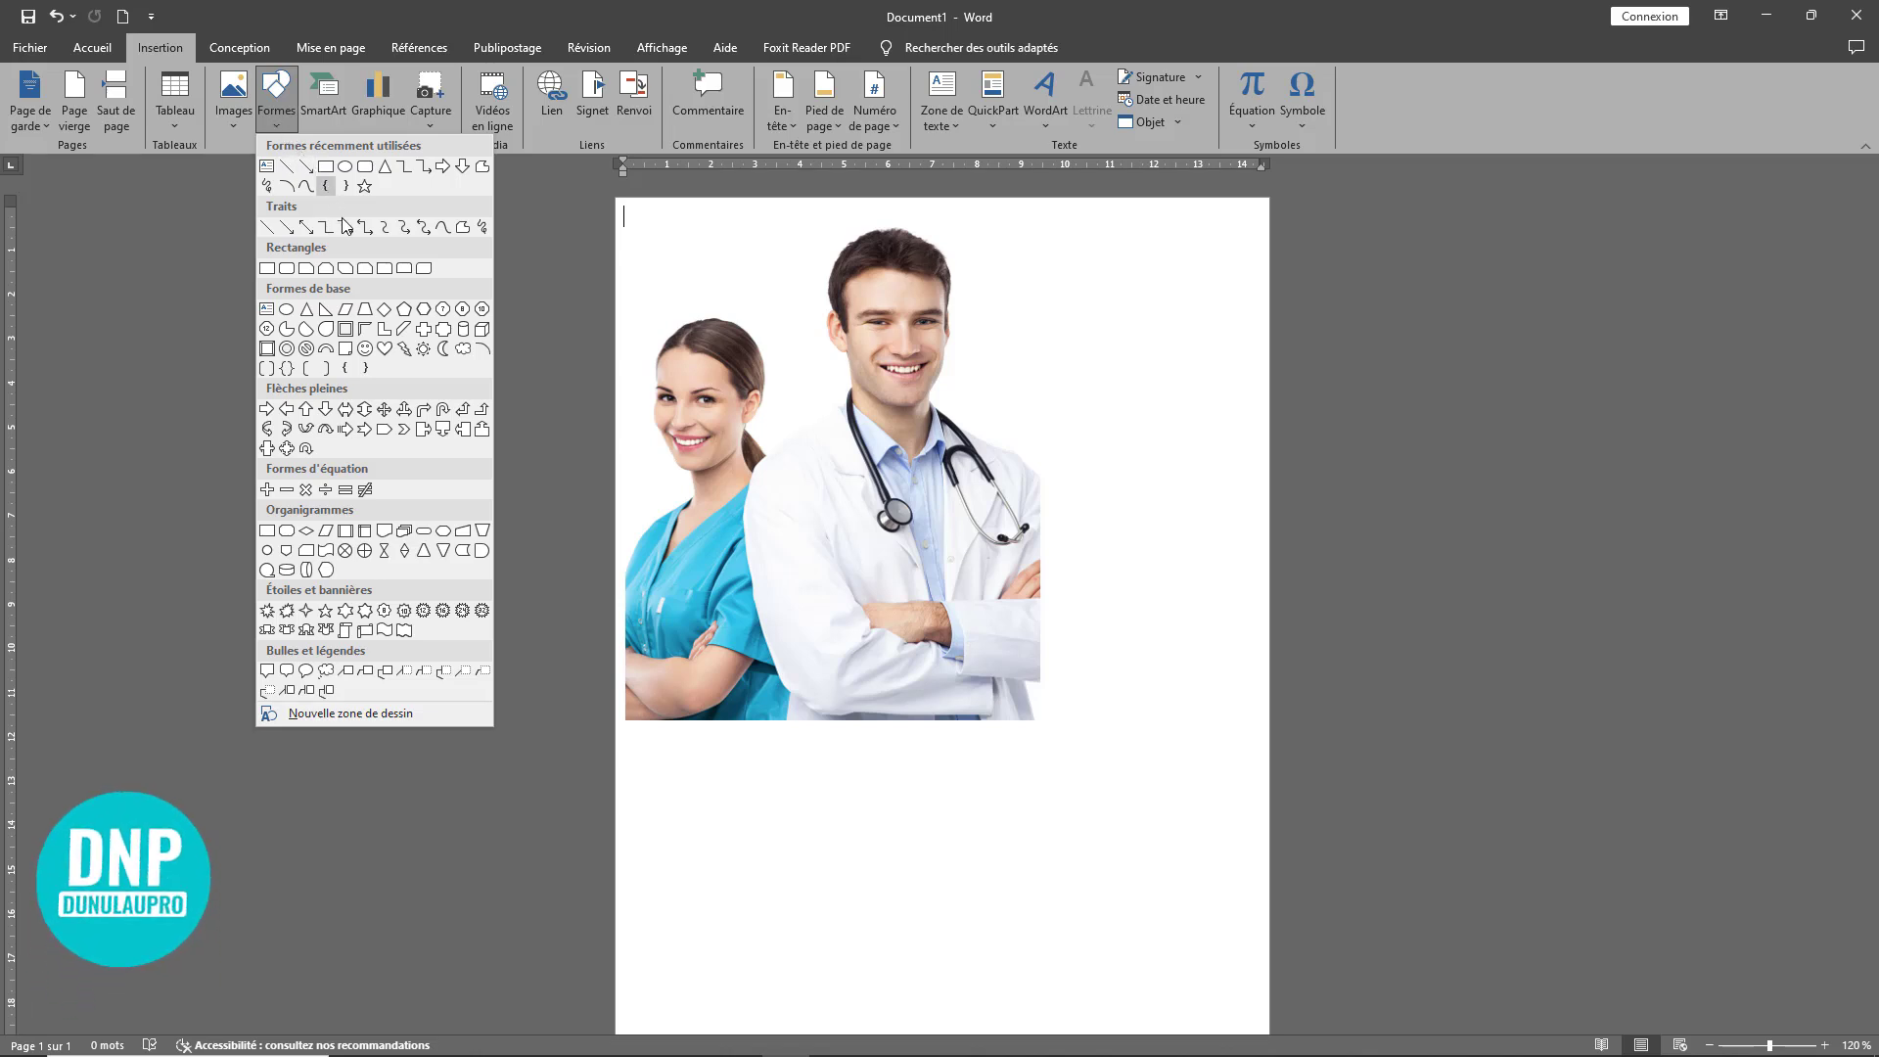
pyautogui.click(426, 272)
pyautogui.moveTo(1013, 319); pyautogui.dragTo(1265, 688)
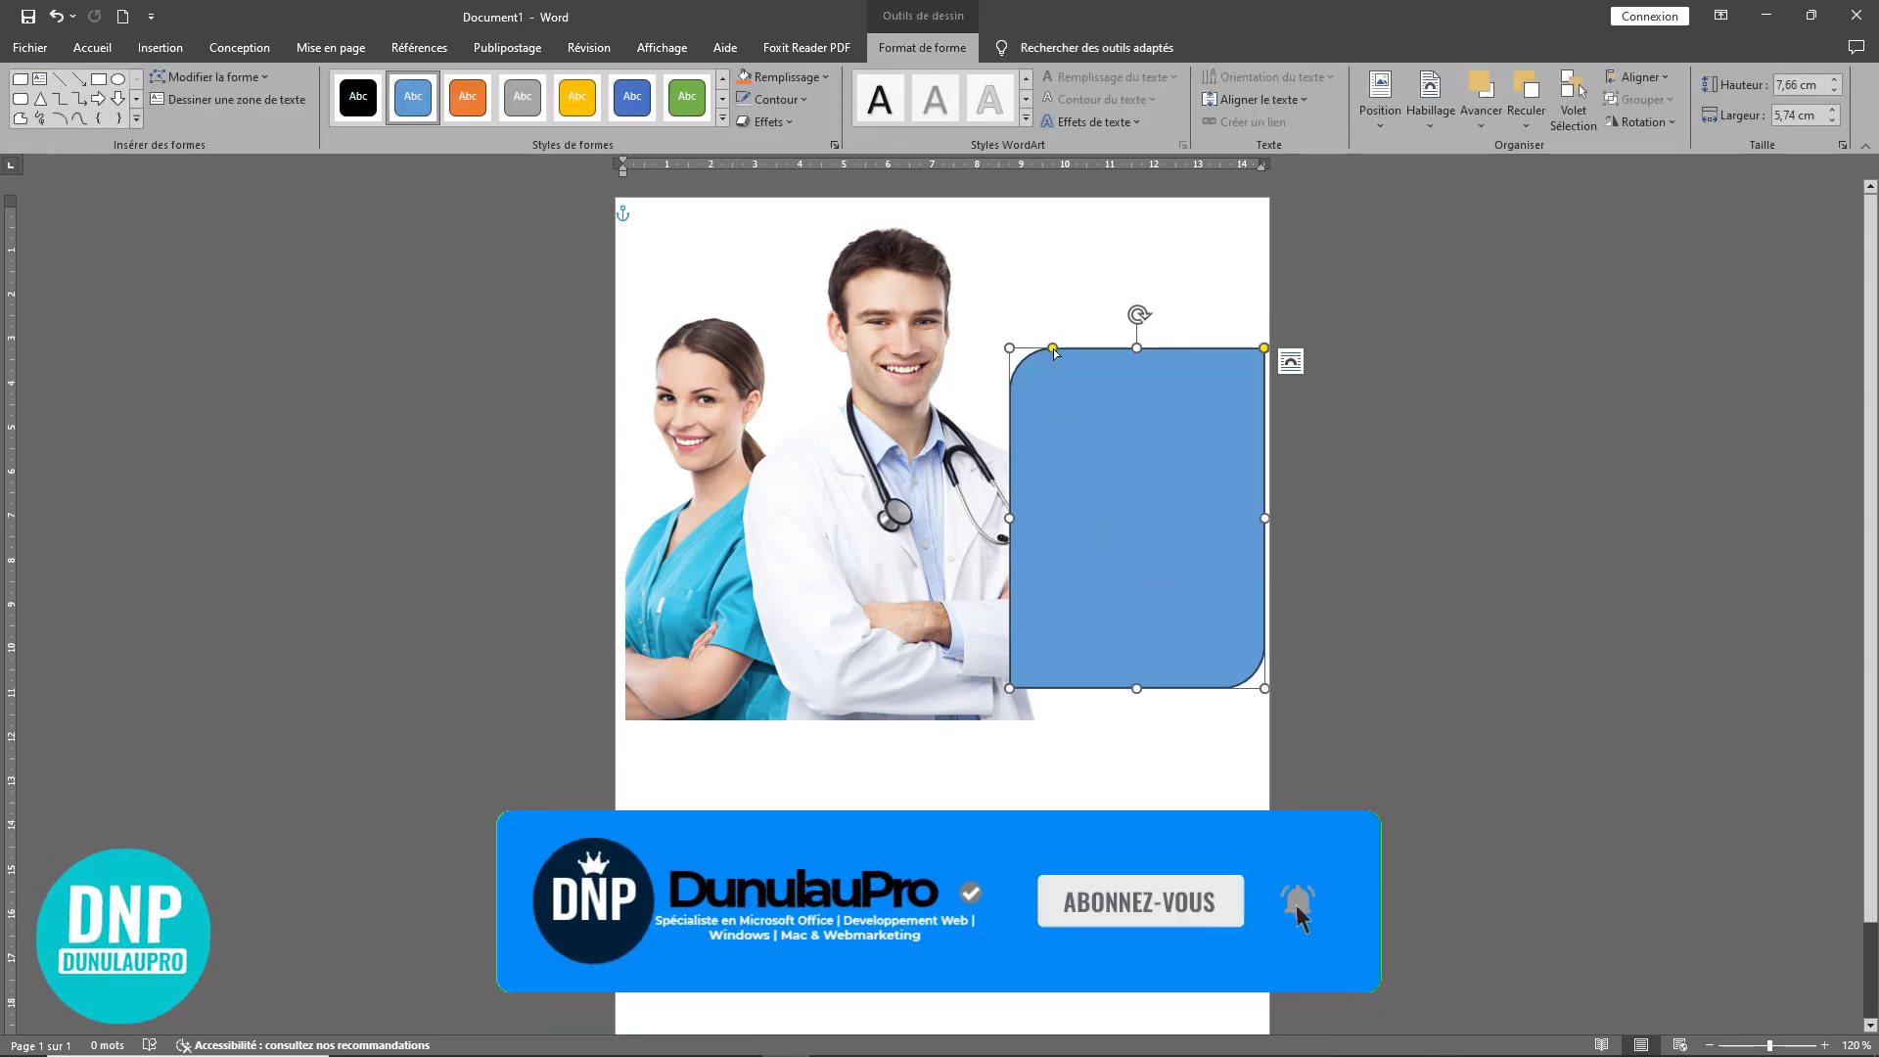
pyautogui.moveTo(1054, 352); pyautogui.dragTo(1073, 348)
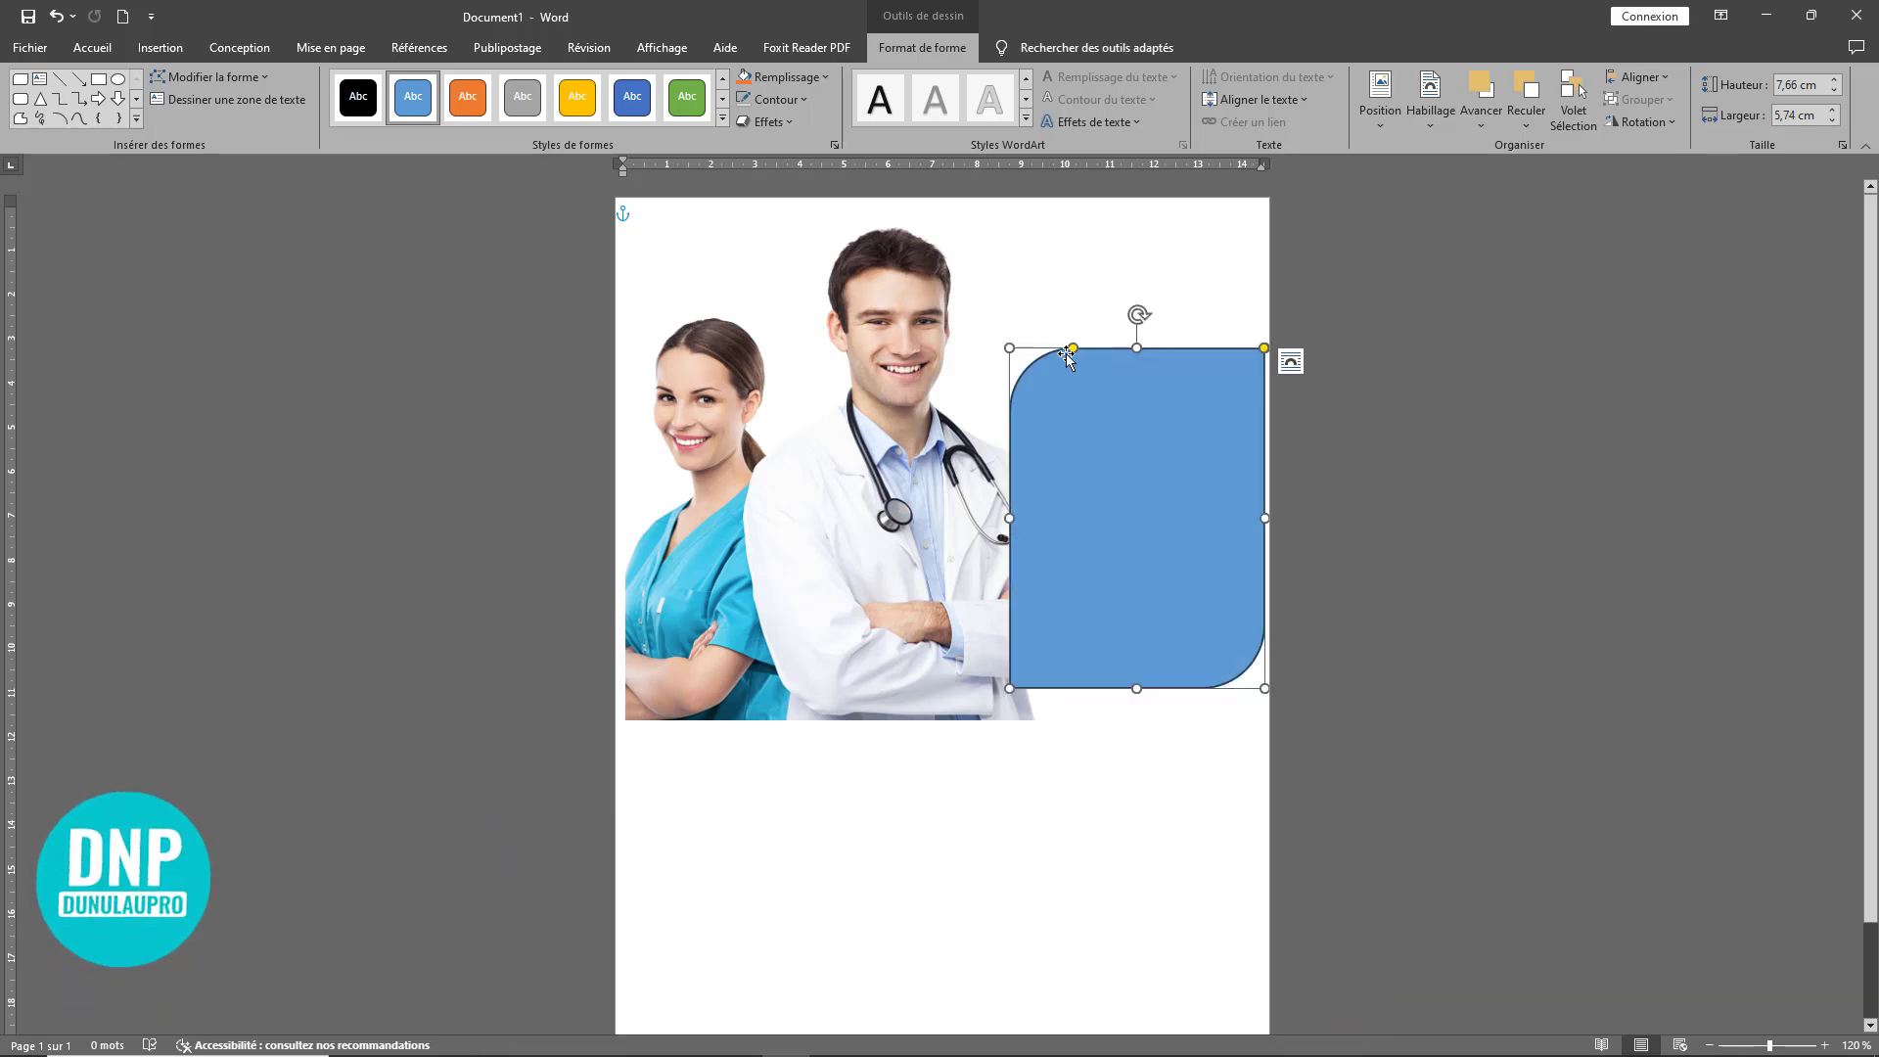
pyautogui.moveTo(1072, 350); pyautogui.dragTo(1048, 350)
pyautogui.moveTo(1088, 435); pyautogui.dragTo(1092, 438)
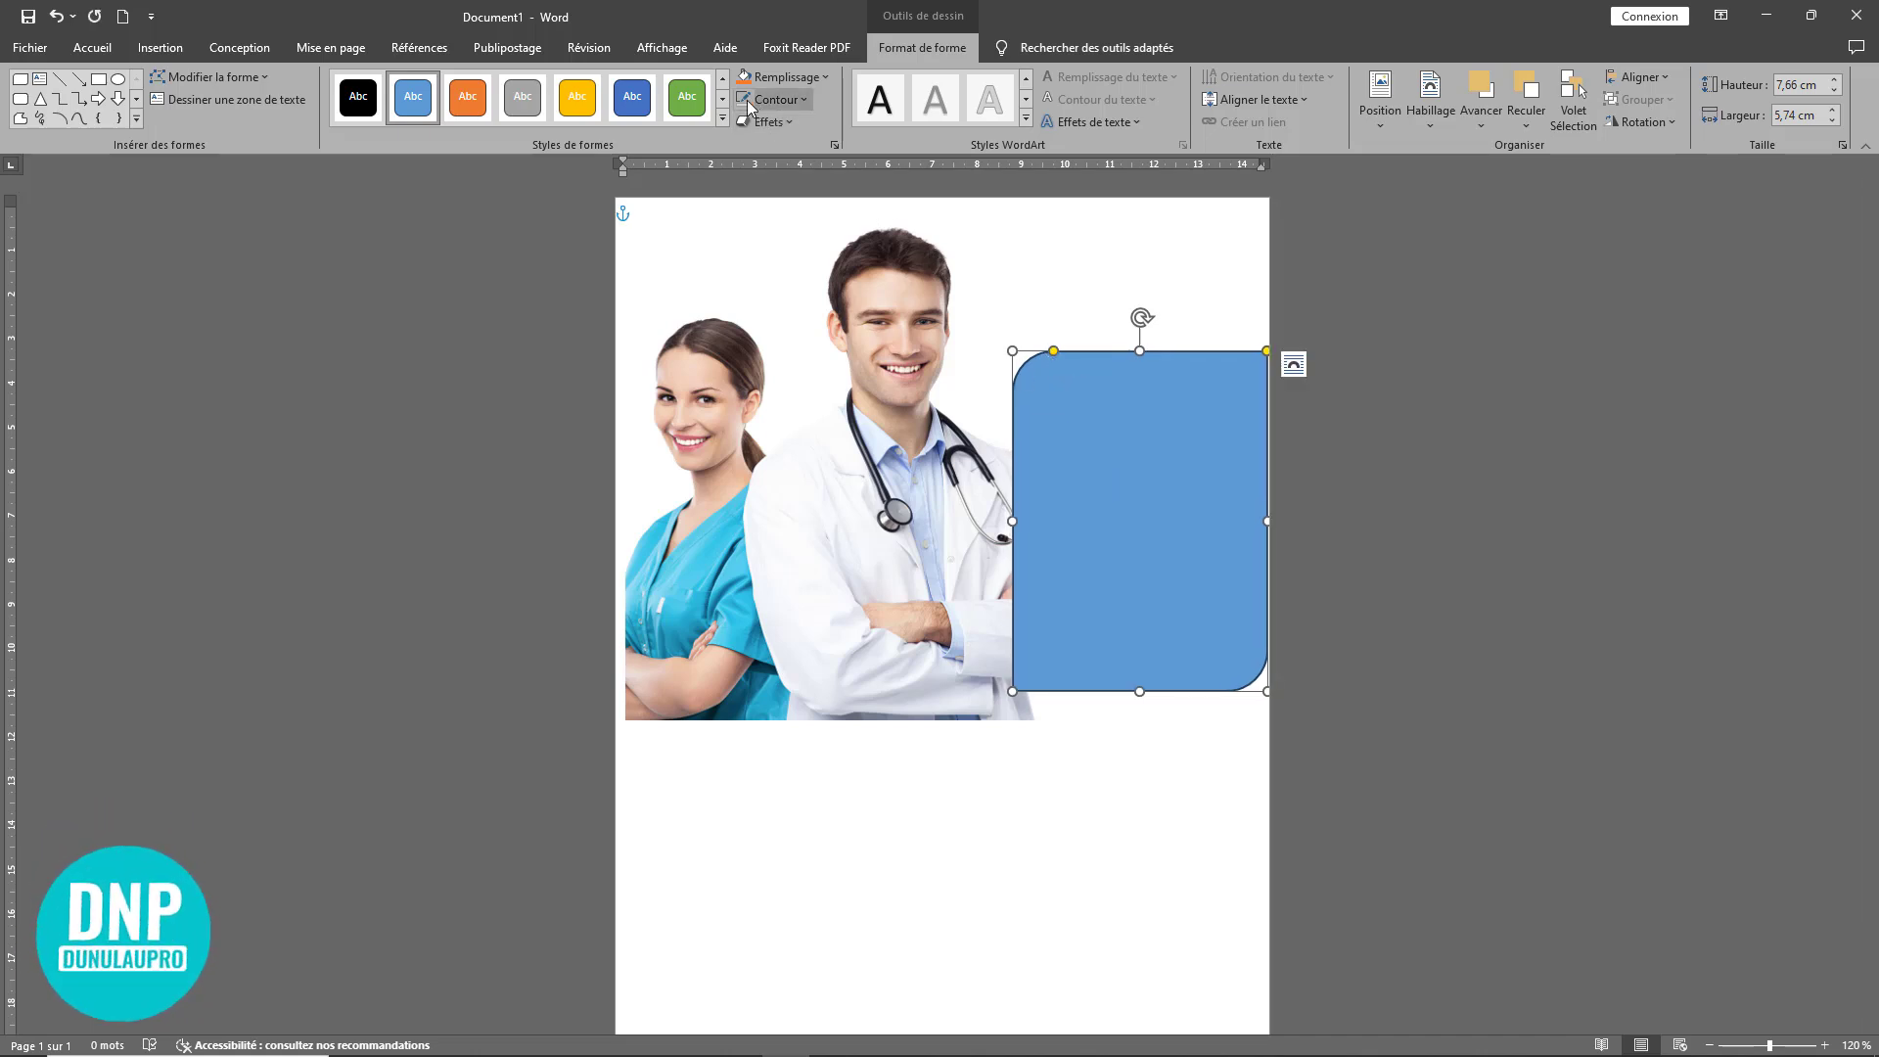
# Step: Remove the blue shape's outline and move it down until its lower edge lines up with the bottom of the photo
pyautogui.click(799, 100)
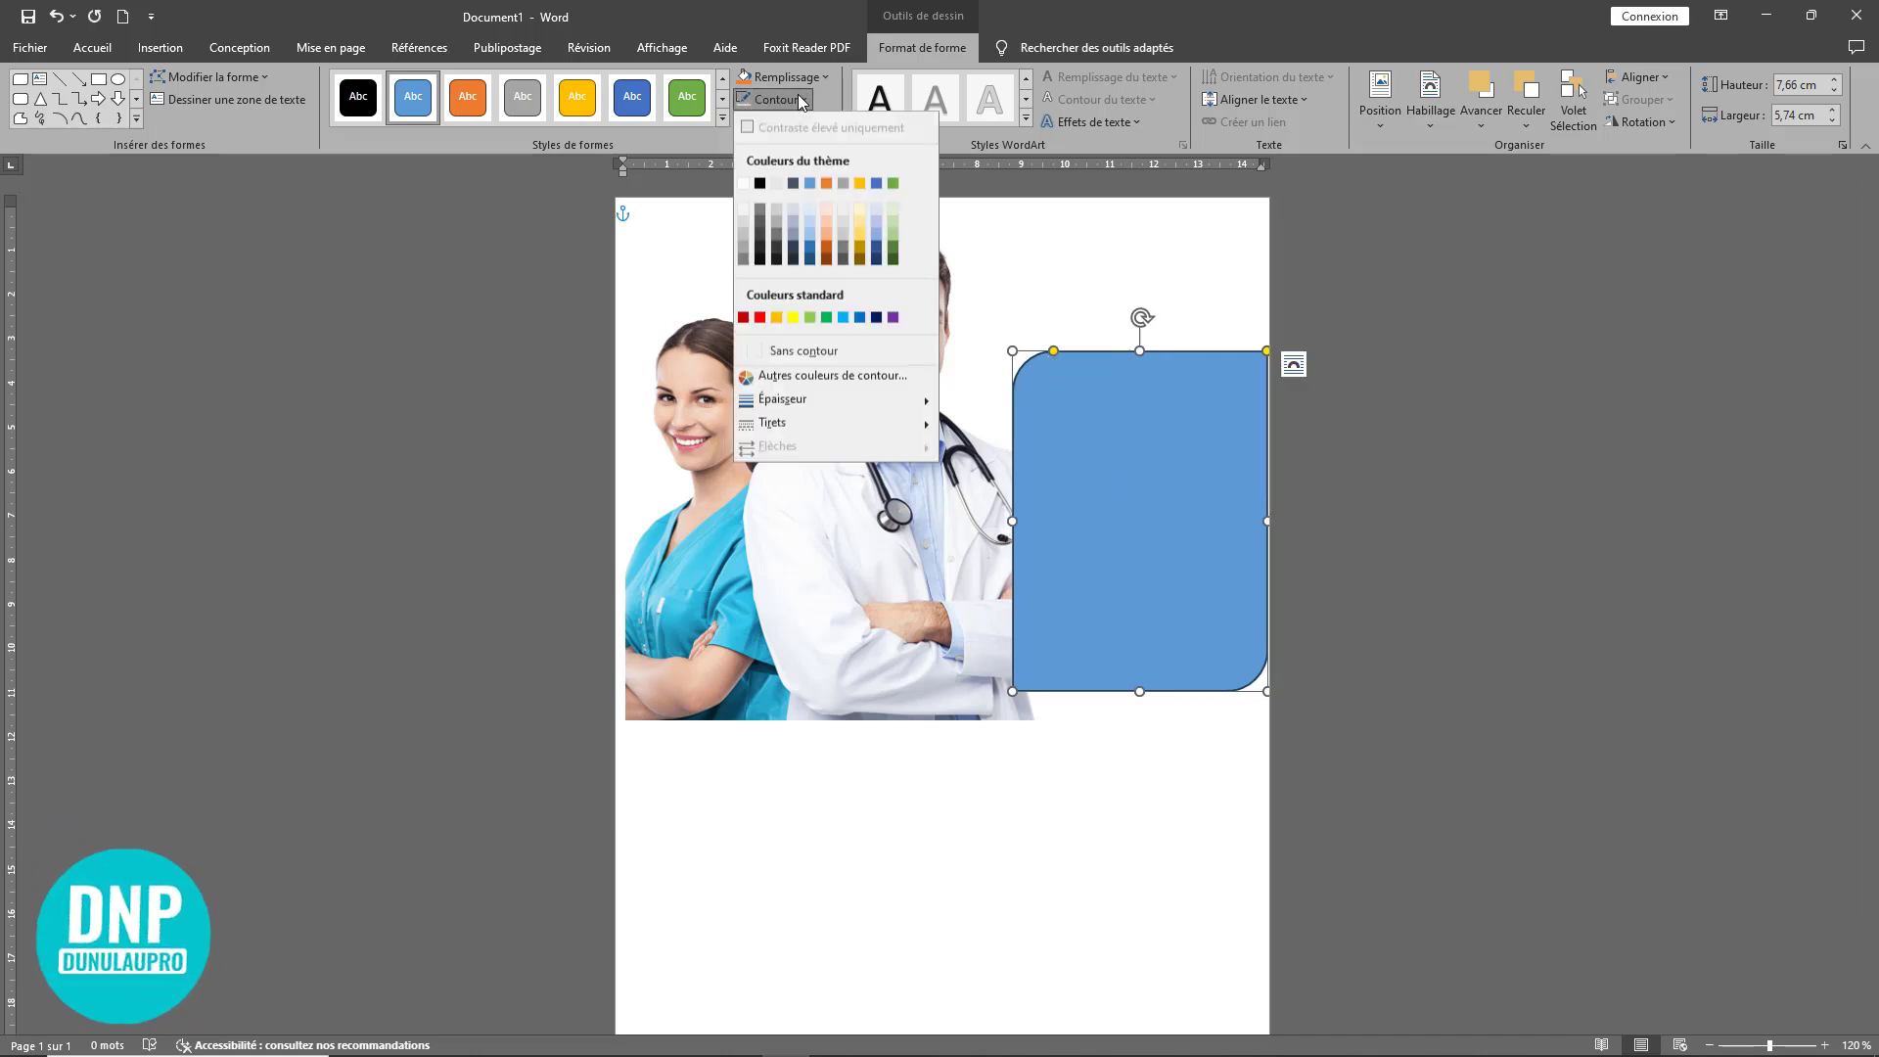
pyautogui.click(797, 355)
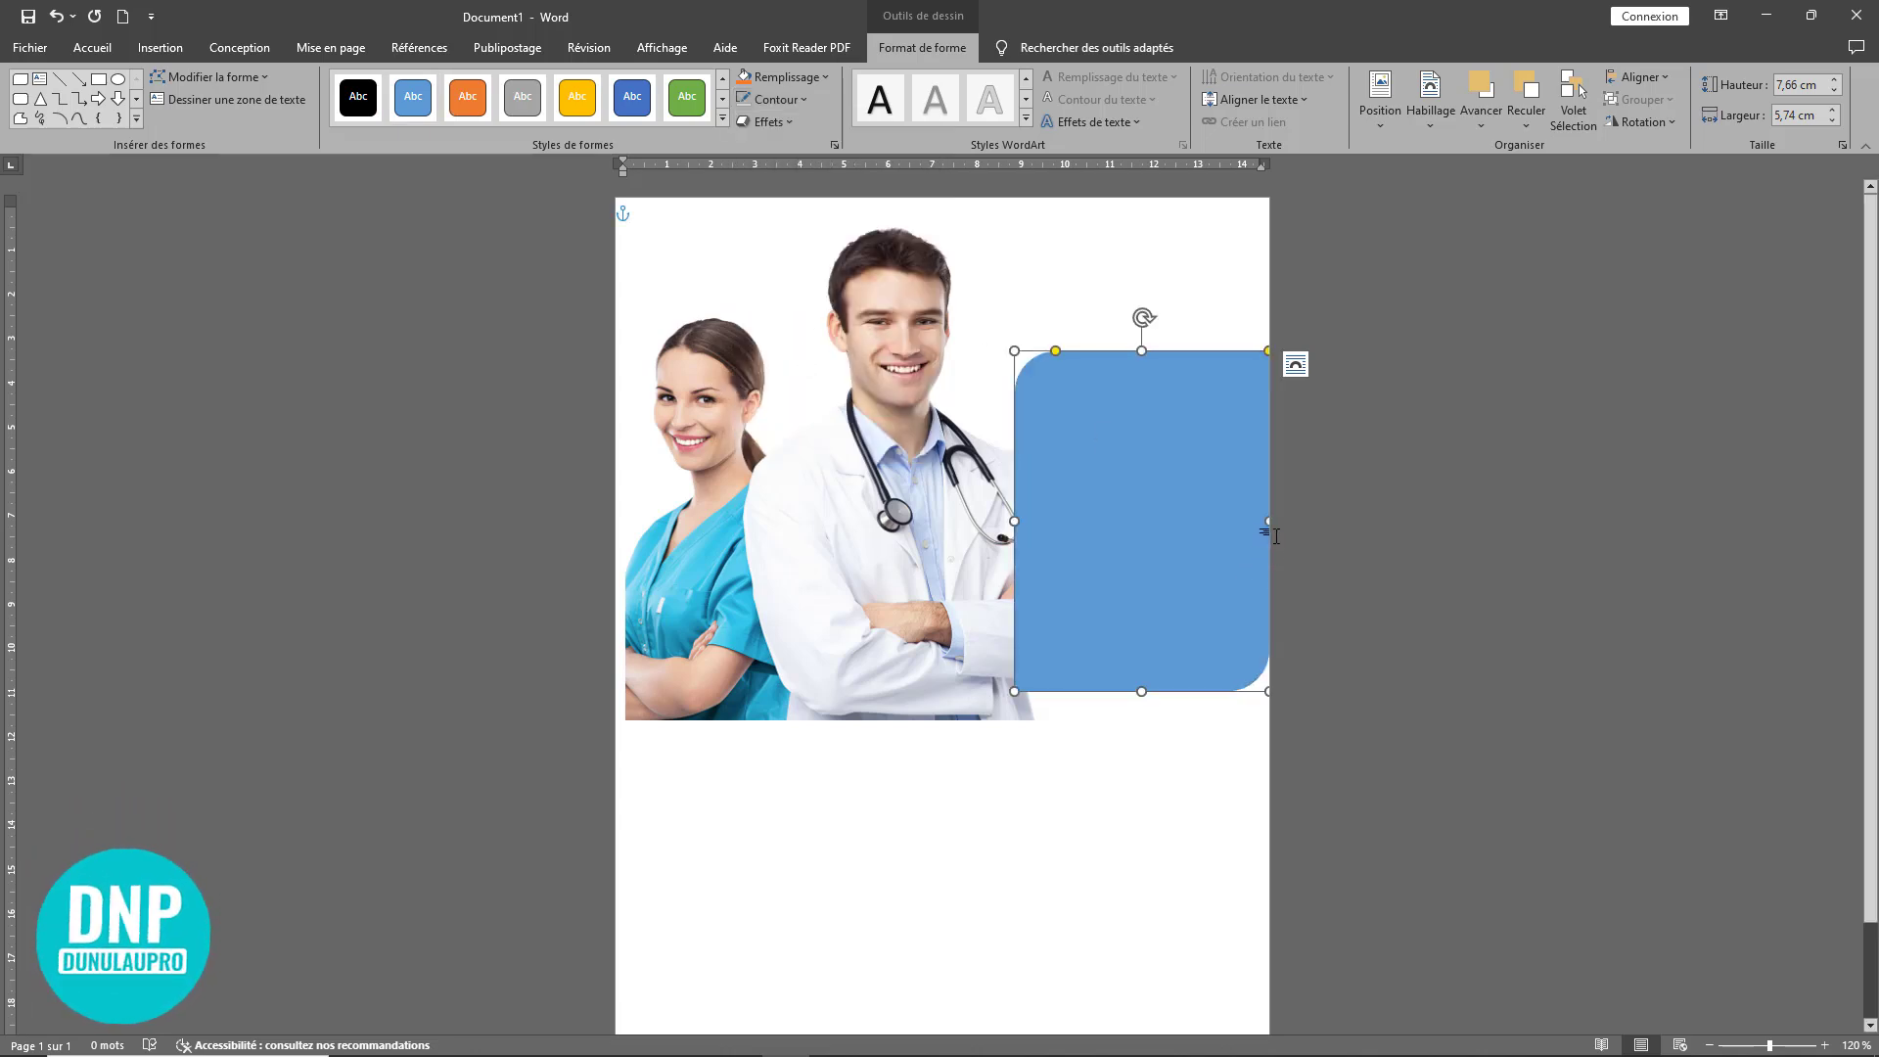
pyautogui.moveTo(1182, 524); pyautogui.dragTo(1187, 549)
pyautogui.click(944, 806)
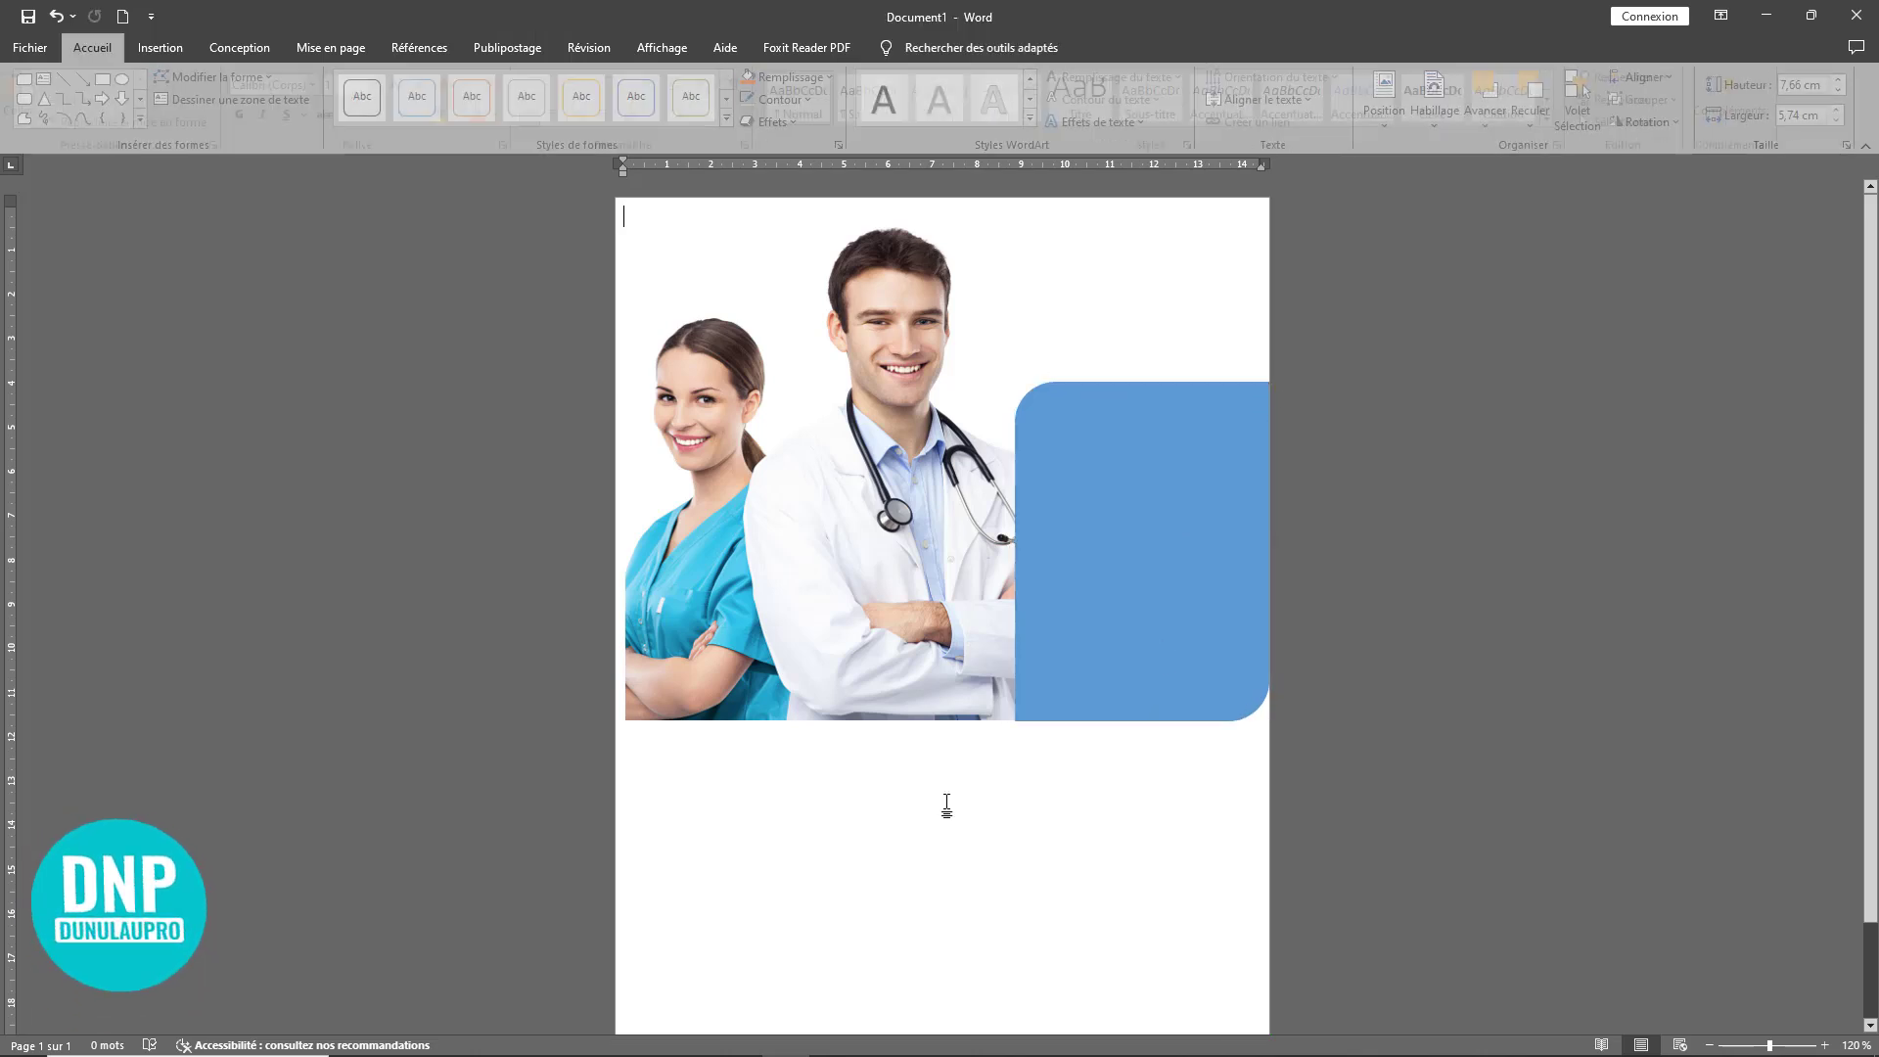
# Step: Resize the blue shape to about 8,77 cm high and 5,89 cm wide and round its diagonal corners slightly more
pyautogui.click(1116, 609)
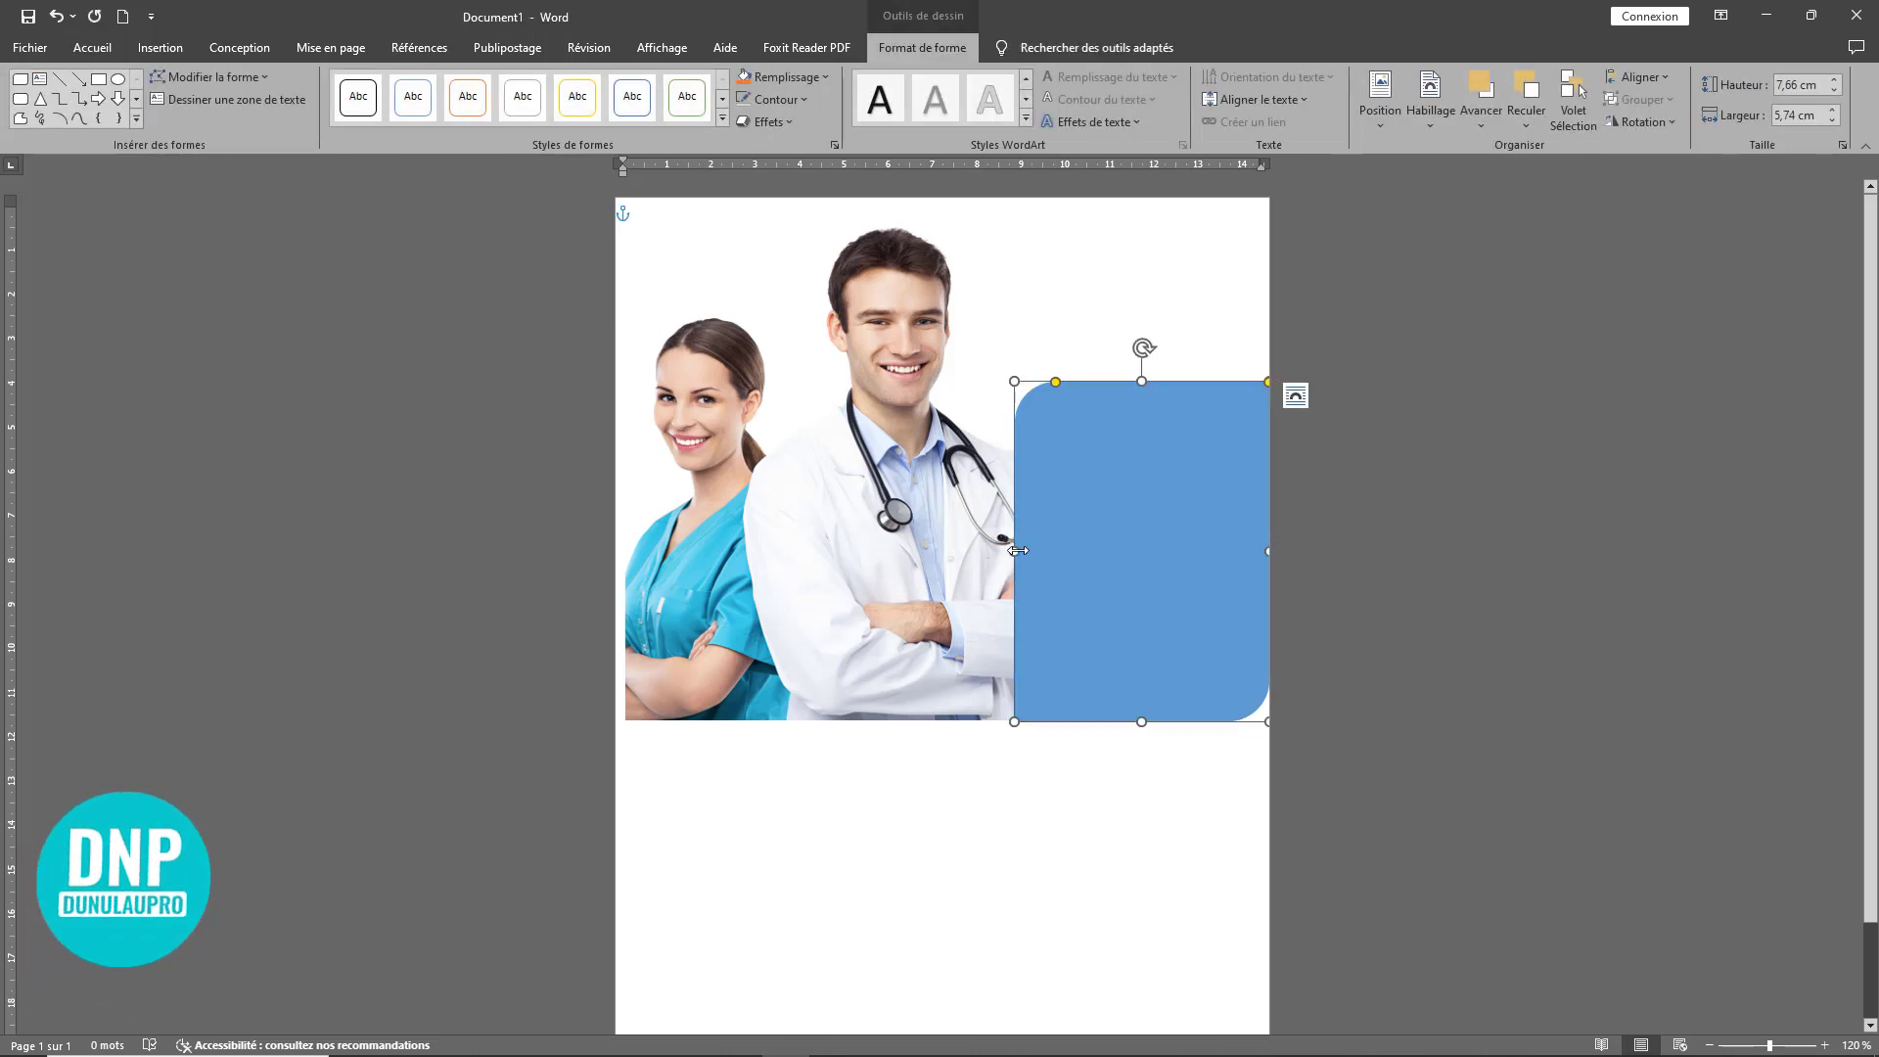
pyautogui.moveTo(1014, 550); pyautogui.dragTo(996, 550)
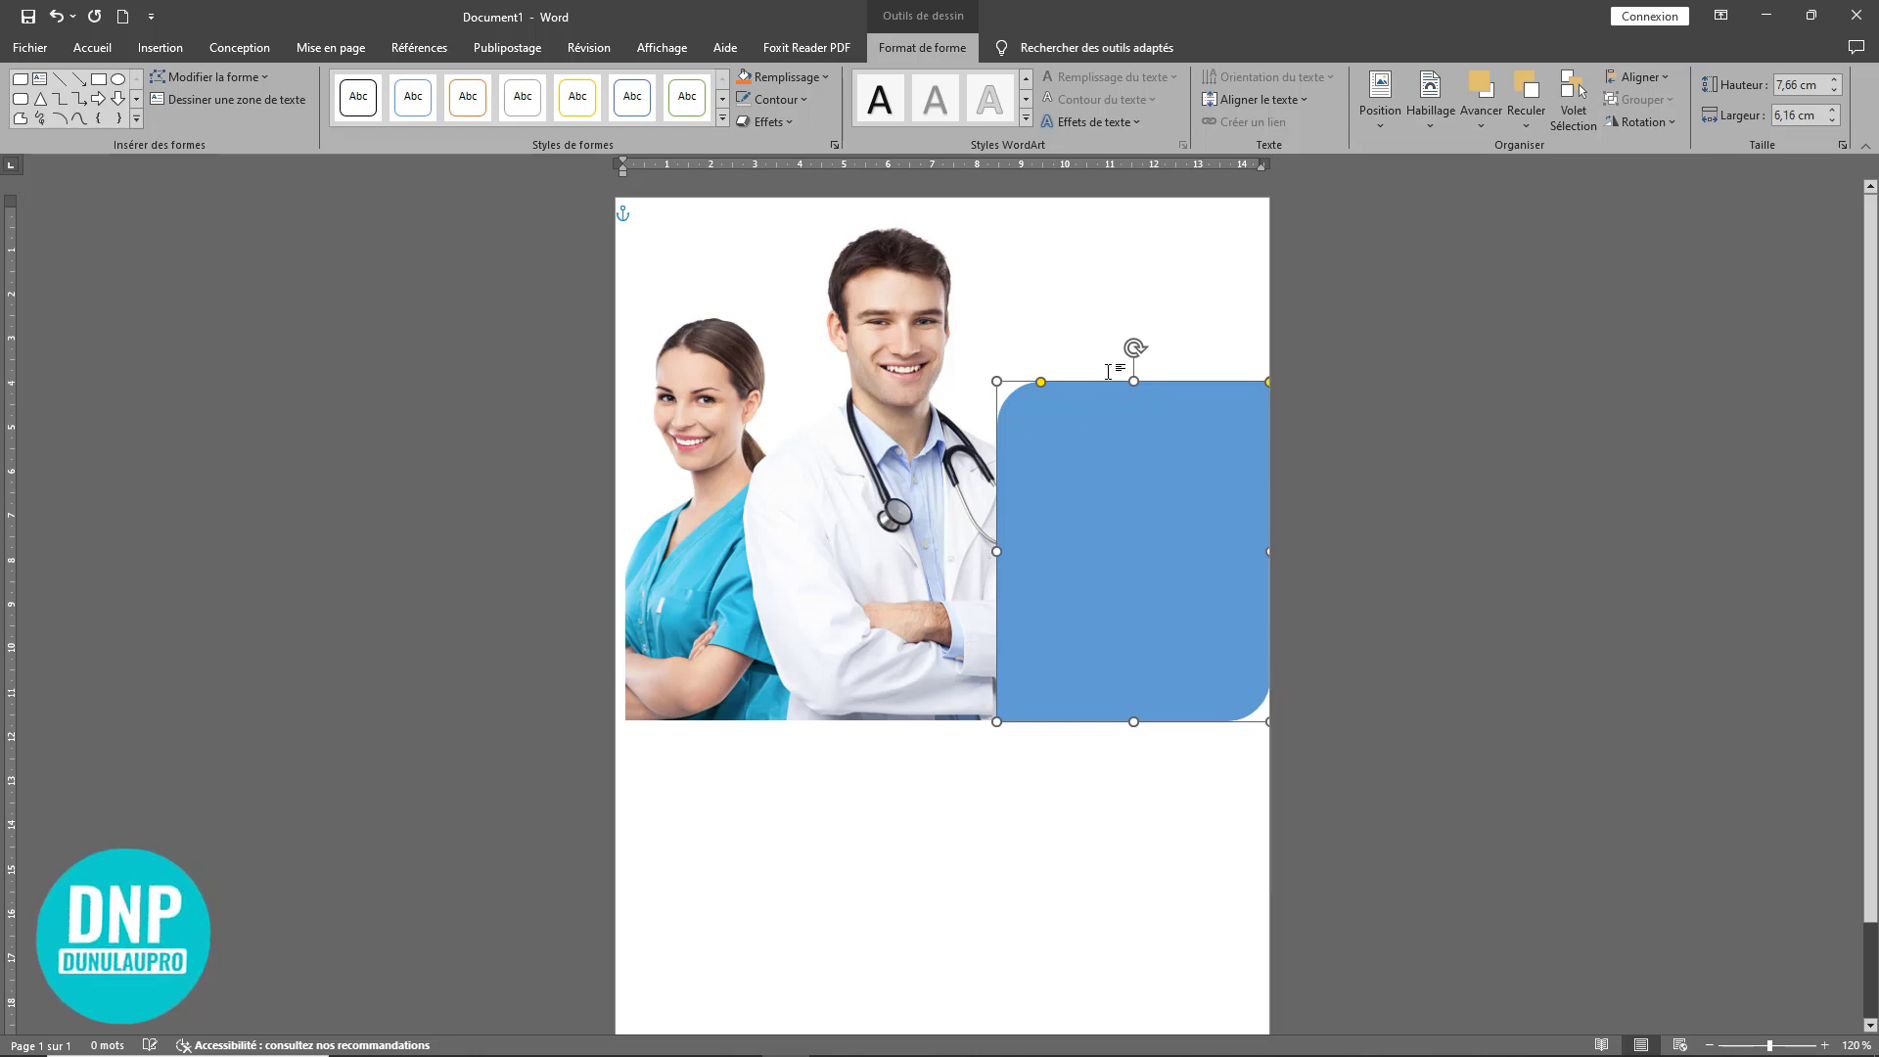
pyautogui.moveTo(1133, 382); pyautogui.dragTo(1135, 330)
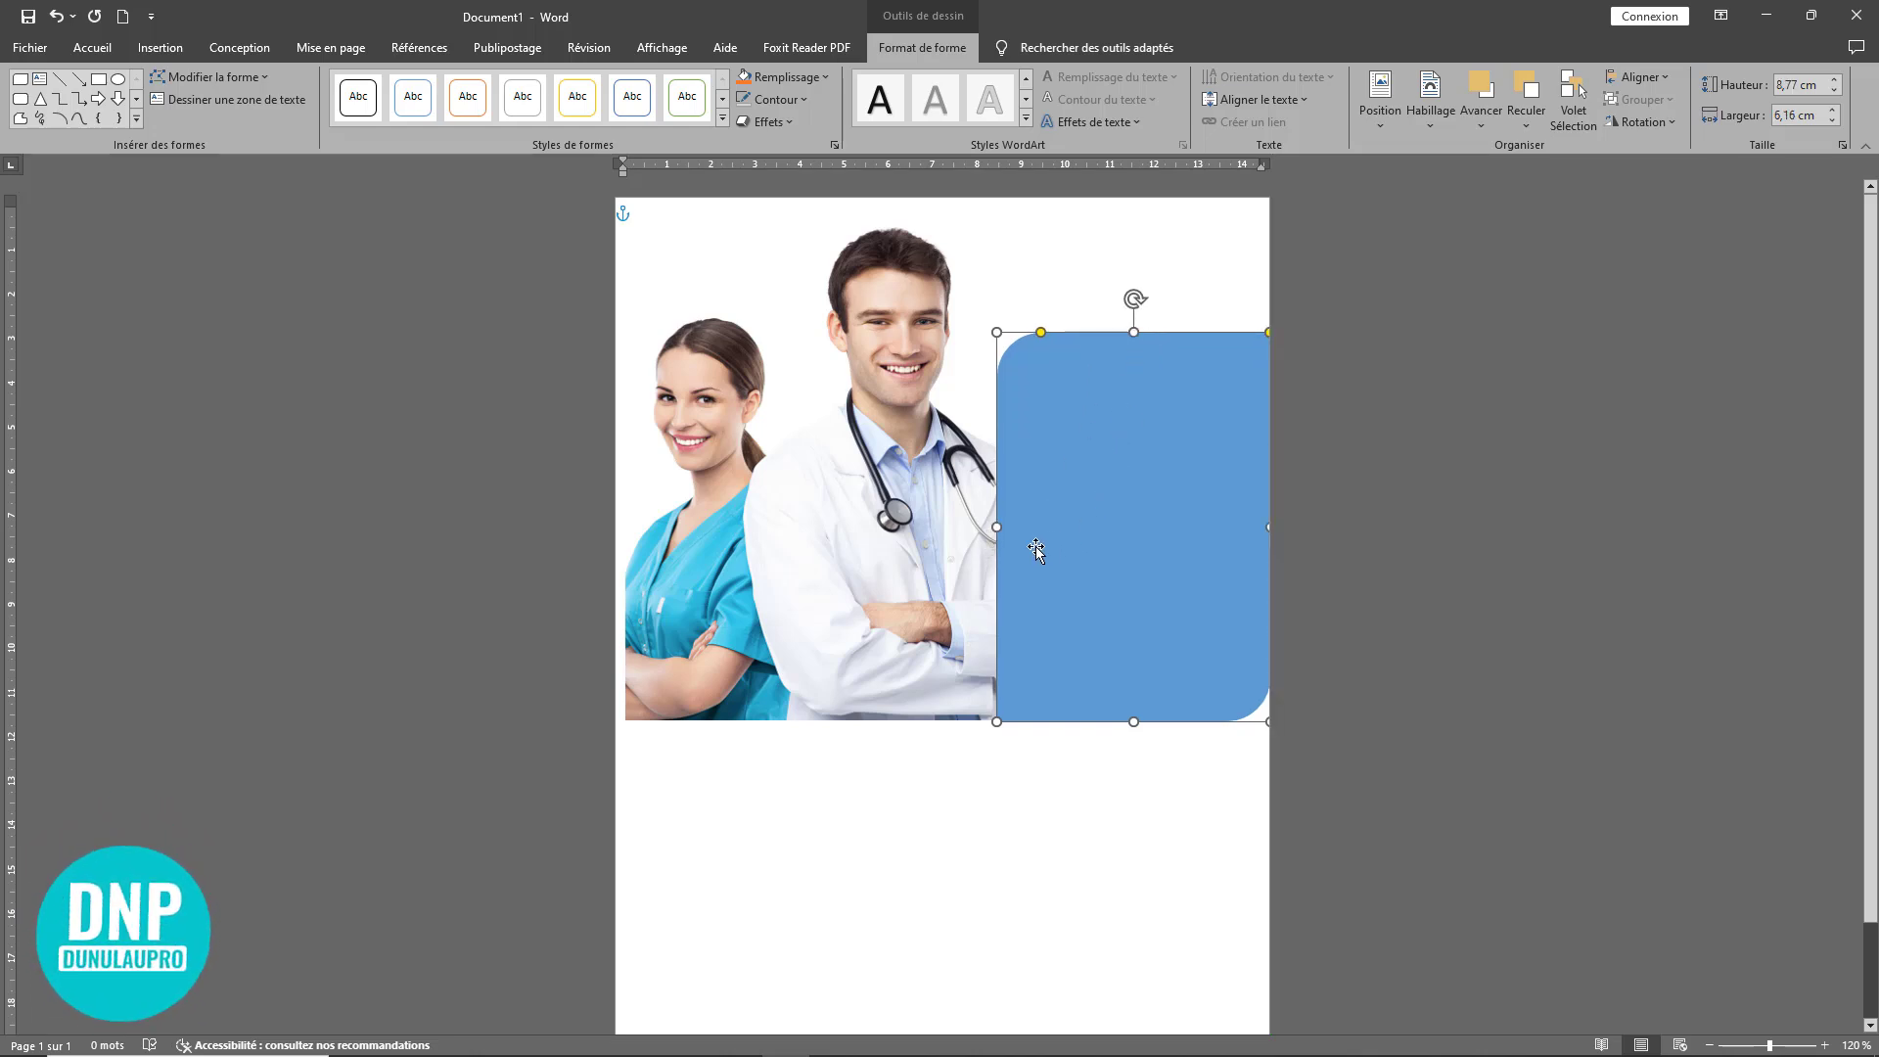
pyautogui.moveTo(998, 527); pyautogui.dragTo(1009, 526)
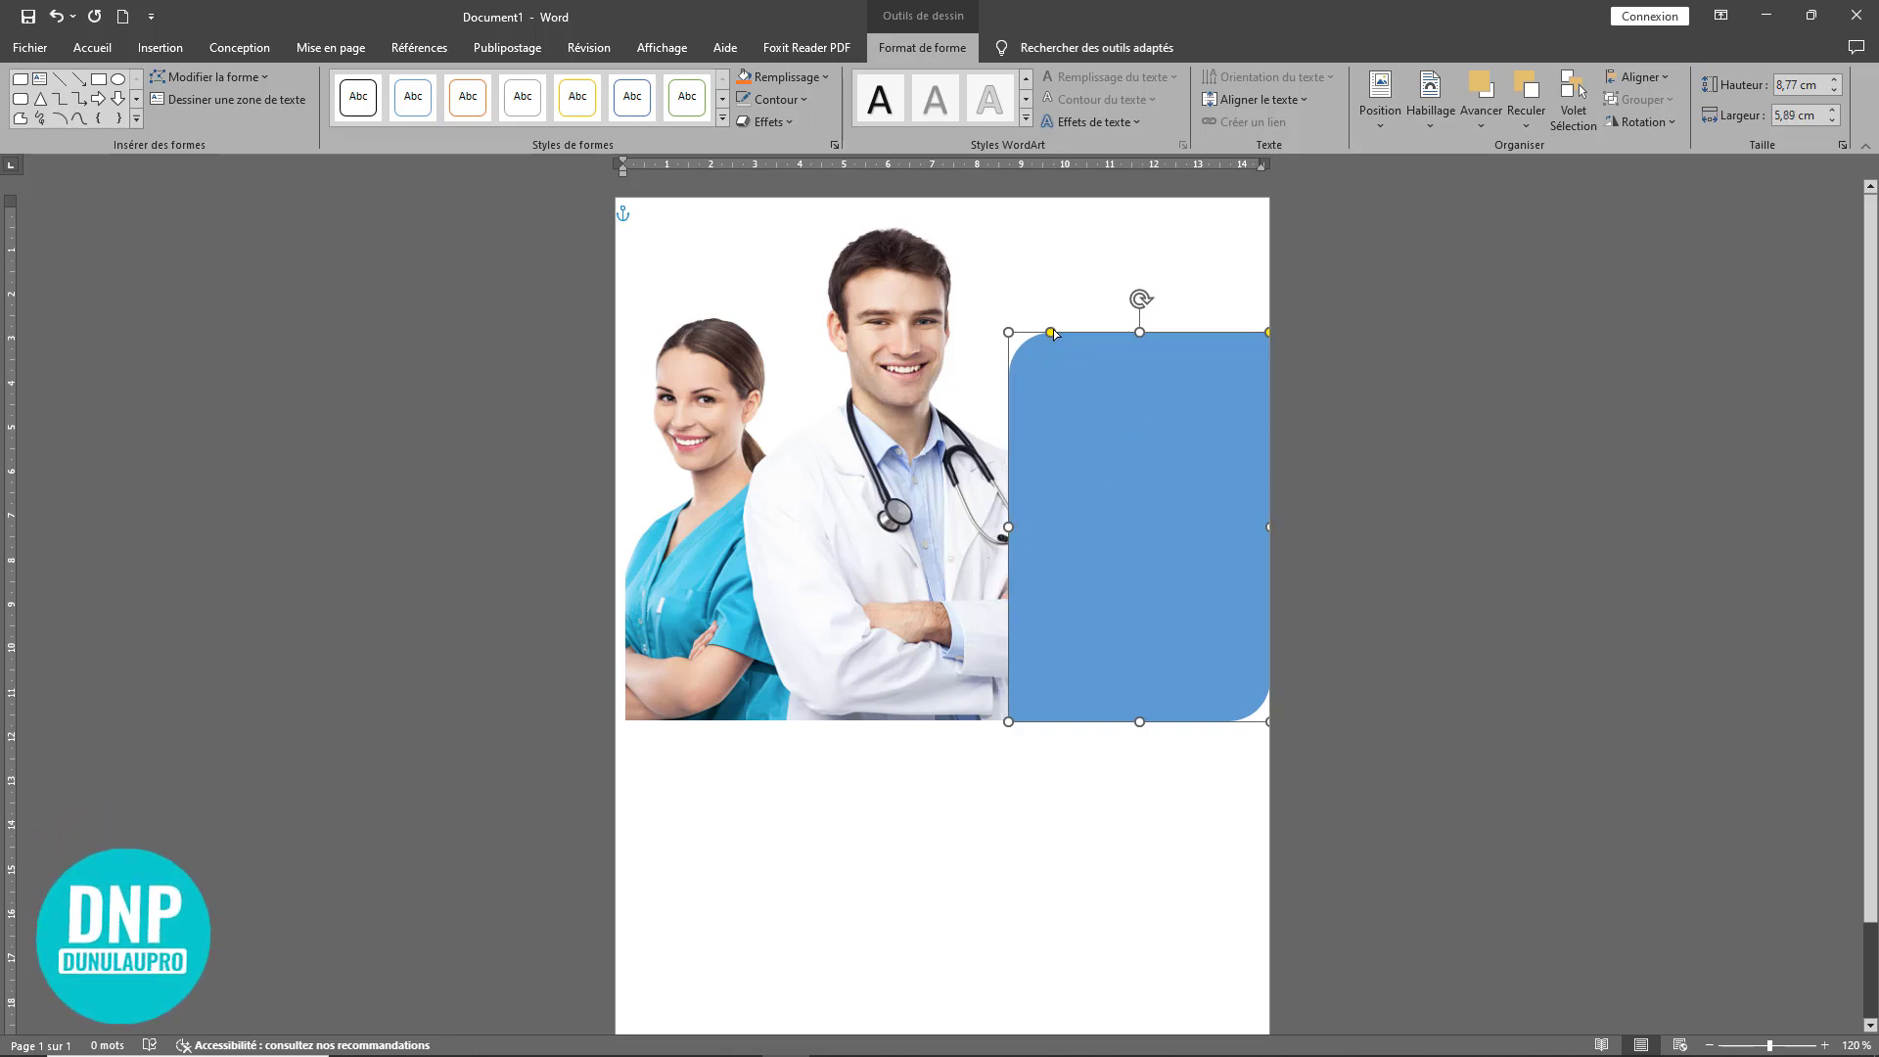
pyautogui.moveTo(1053, 333); pyautogui.dragTo(1058, 333)
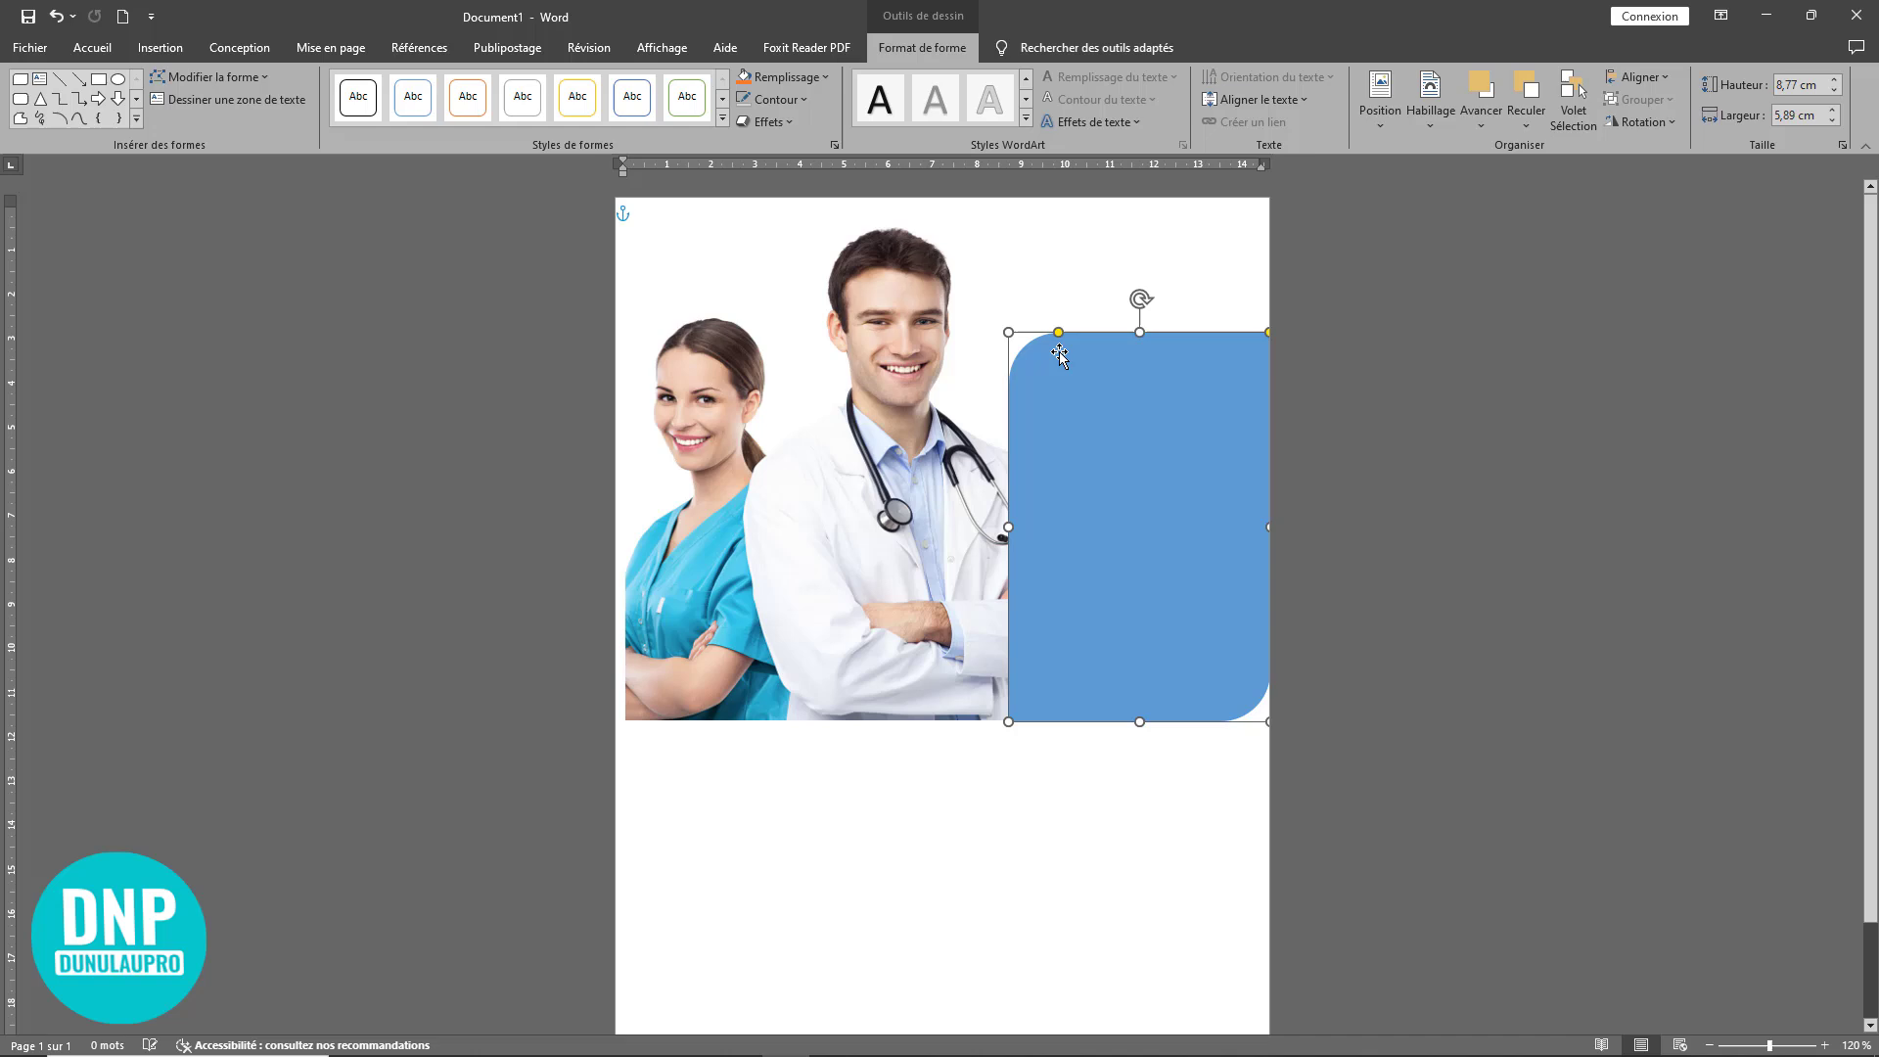
pyautogui.click(1059, 793)
pyautogui.click(1097, 483)
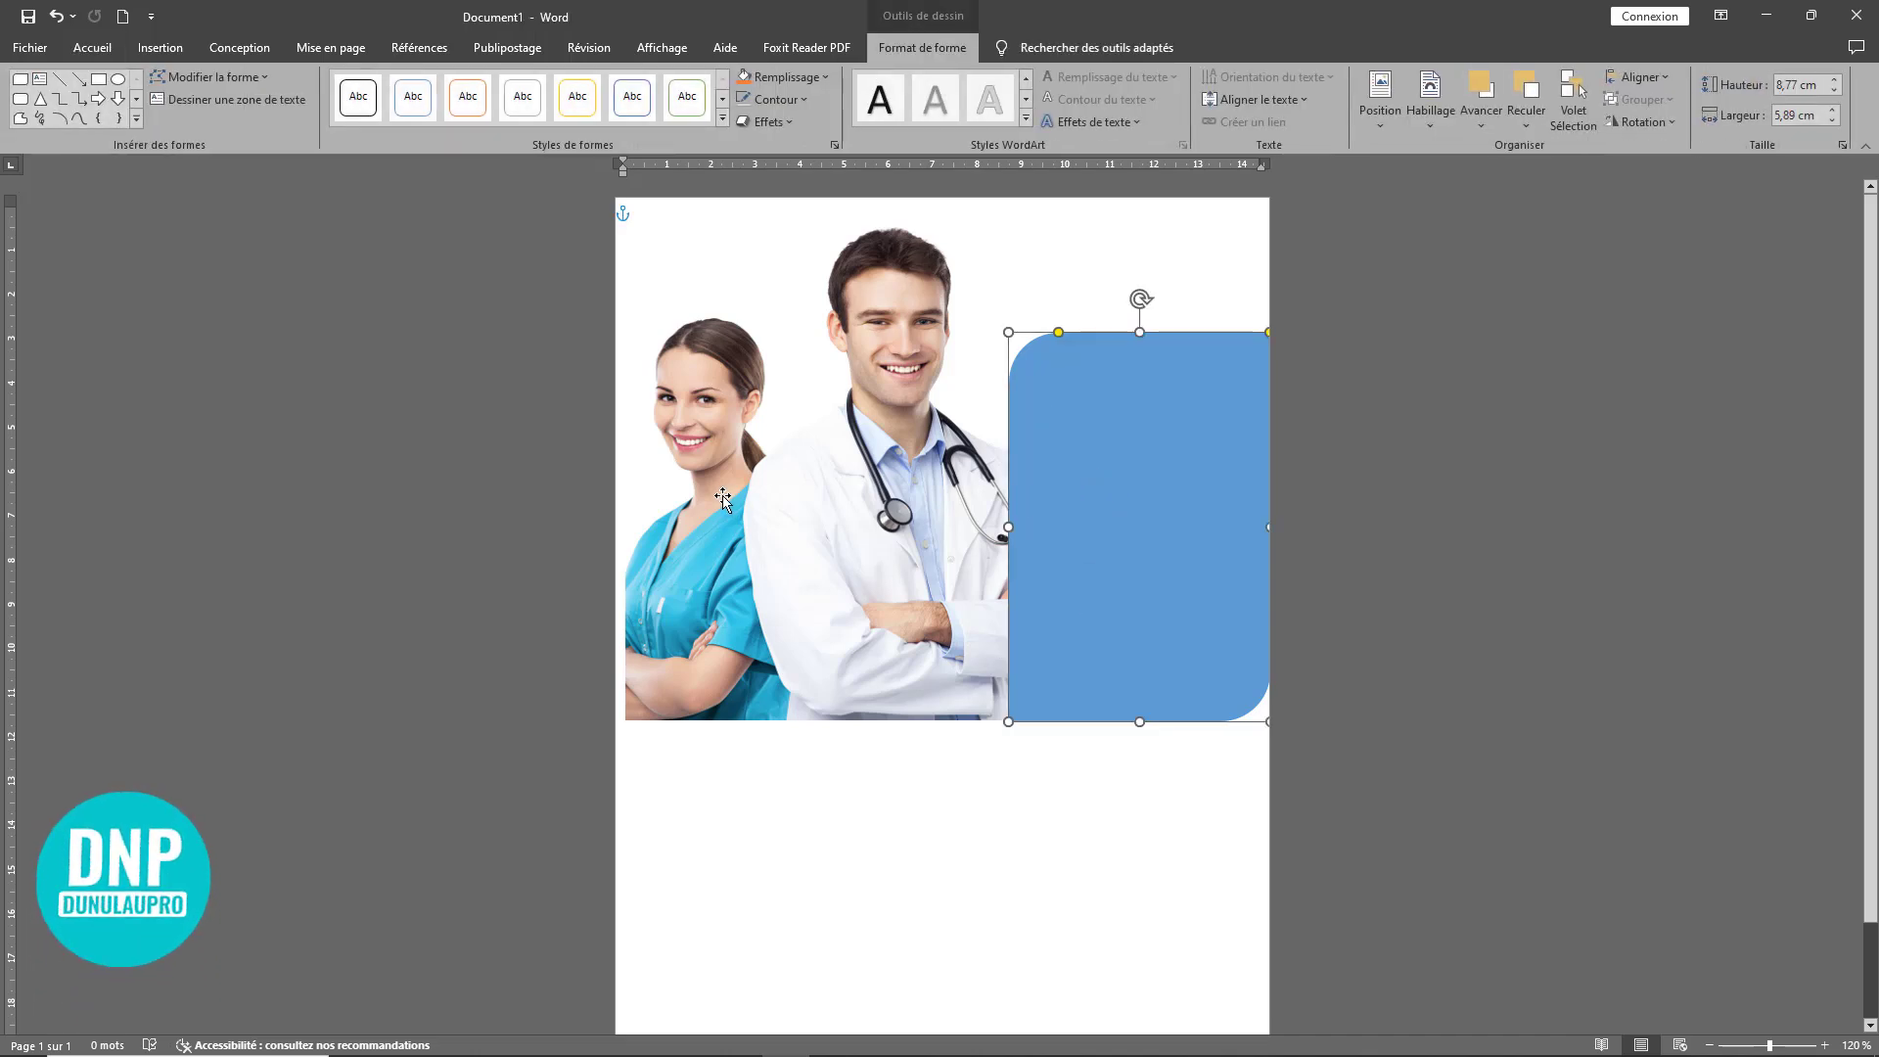
# Step: Move the photo of the doctors left until it is flush with the left edge of the page
pyautogui.moveTo(801, 543); pyautogui.dragTo(779, 543)
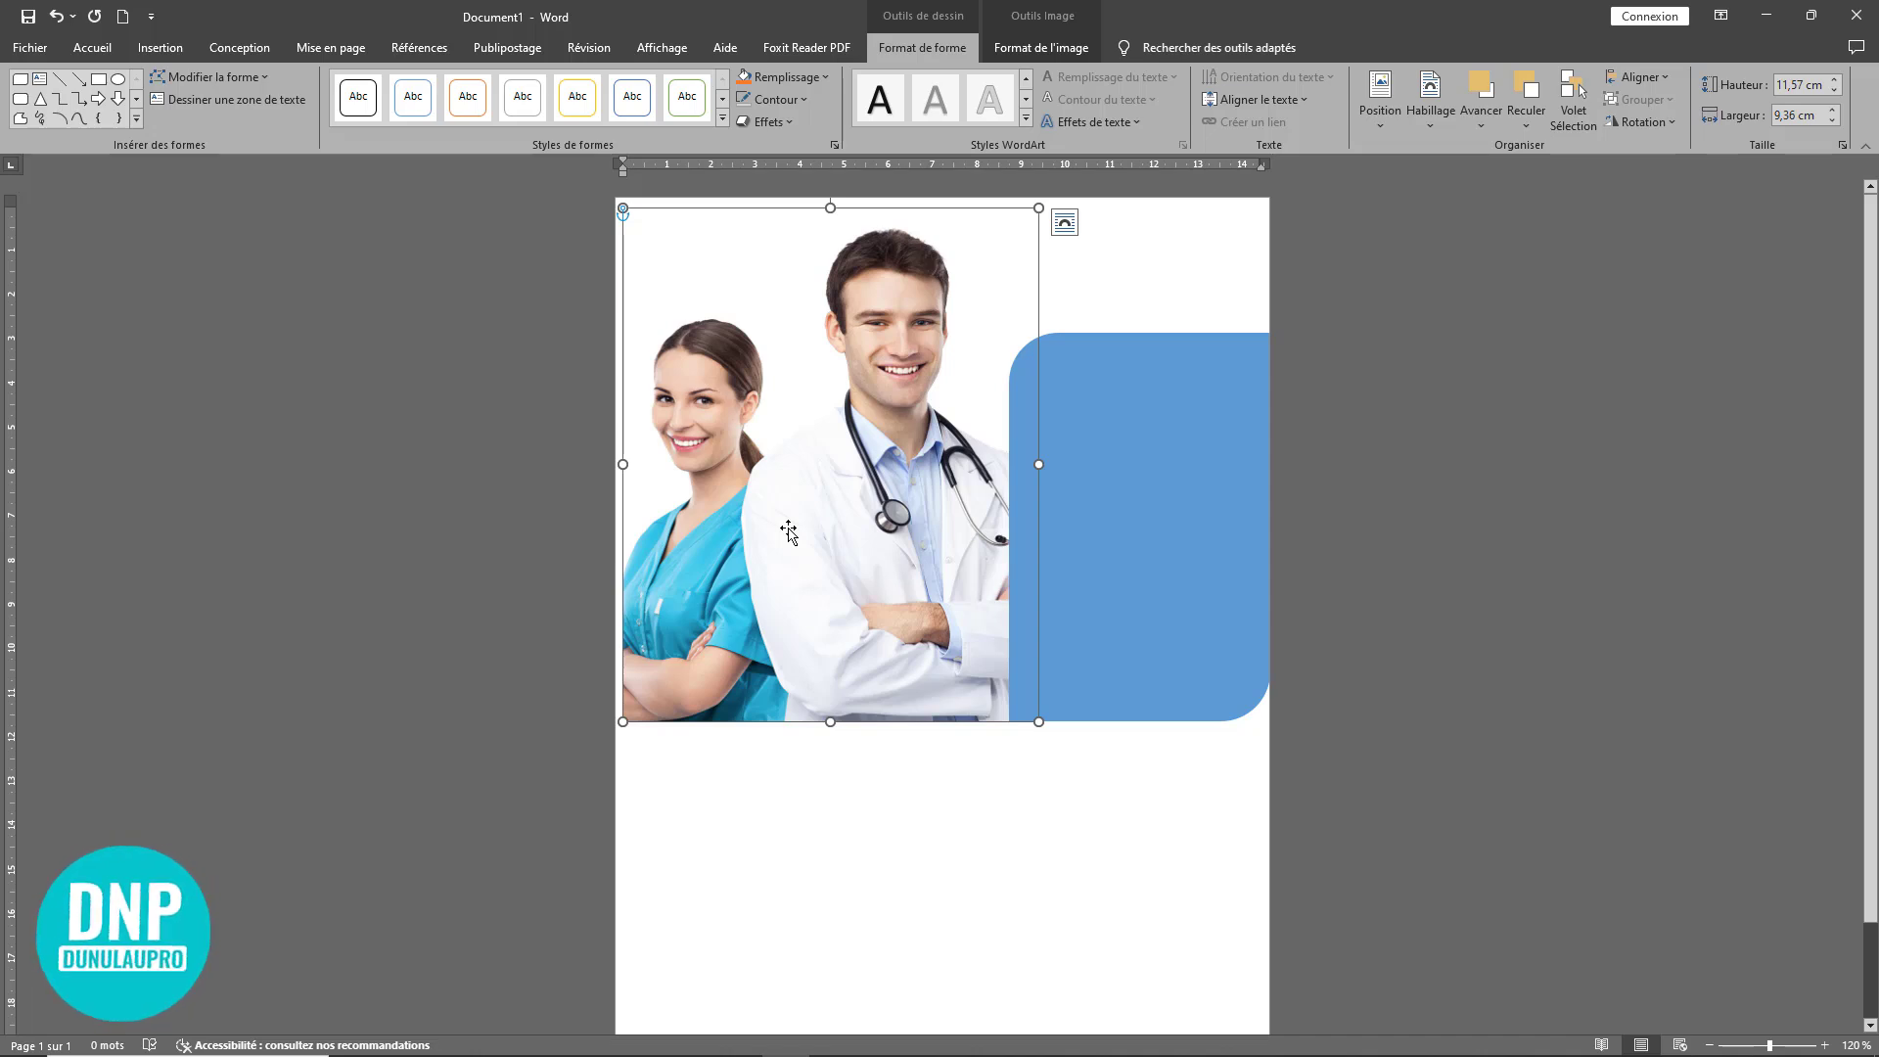
pyautogui.press('Left')
pyautogui.press('Left')
pyautogui.press('Left')
pyautogui.press('Left')
pyautogui.press('Left')
pyautogui.press('Left')
pyautogui.press('Left')
pyautogui.press('Left')
pyautogui.press('Left')
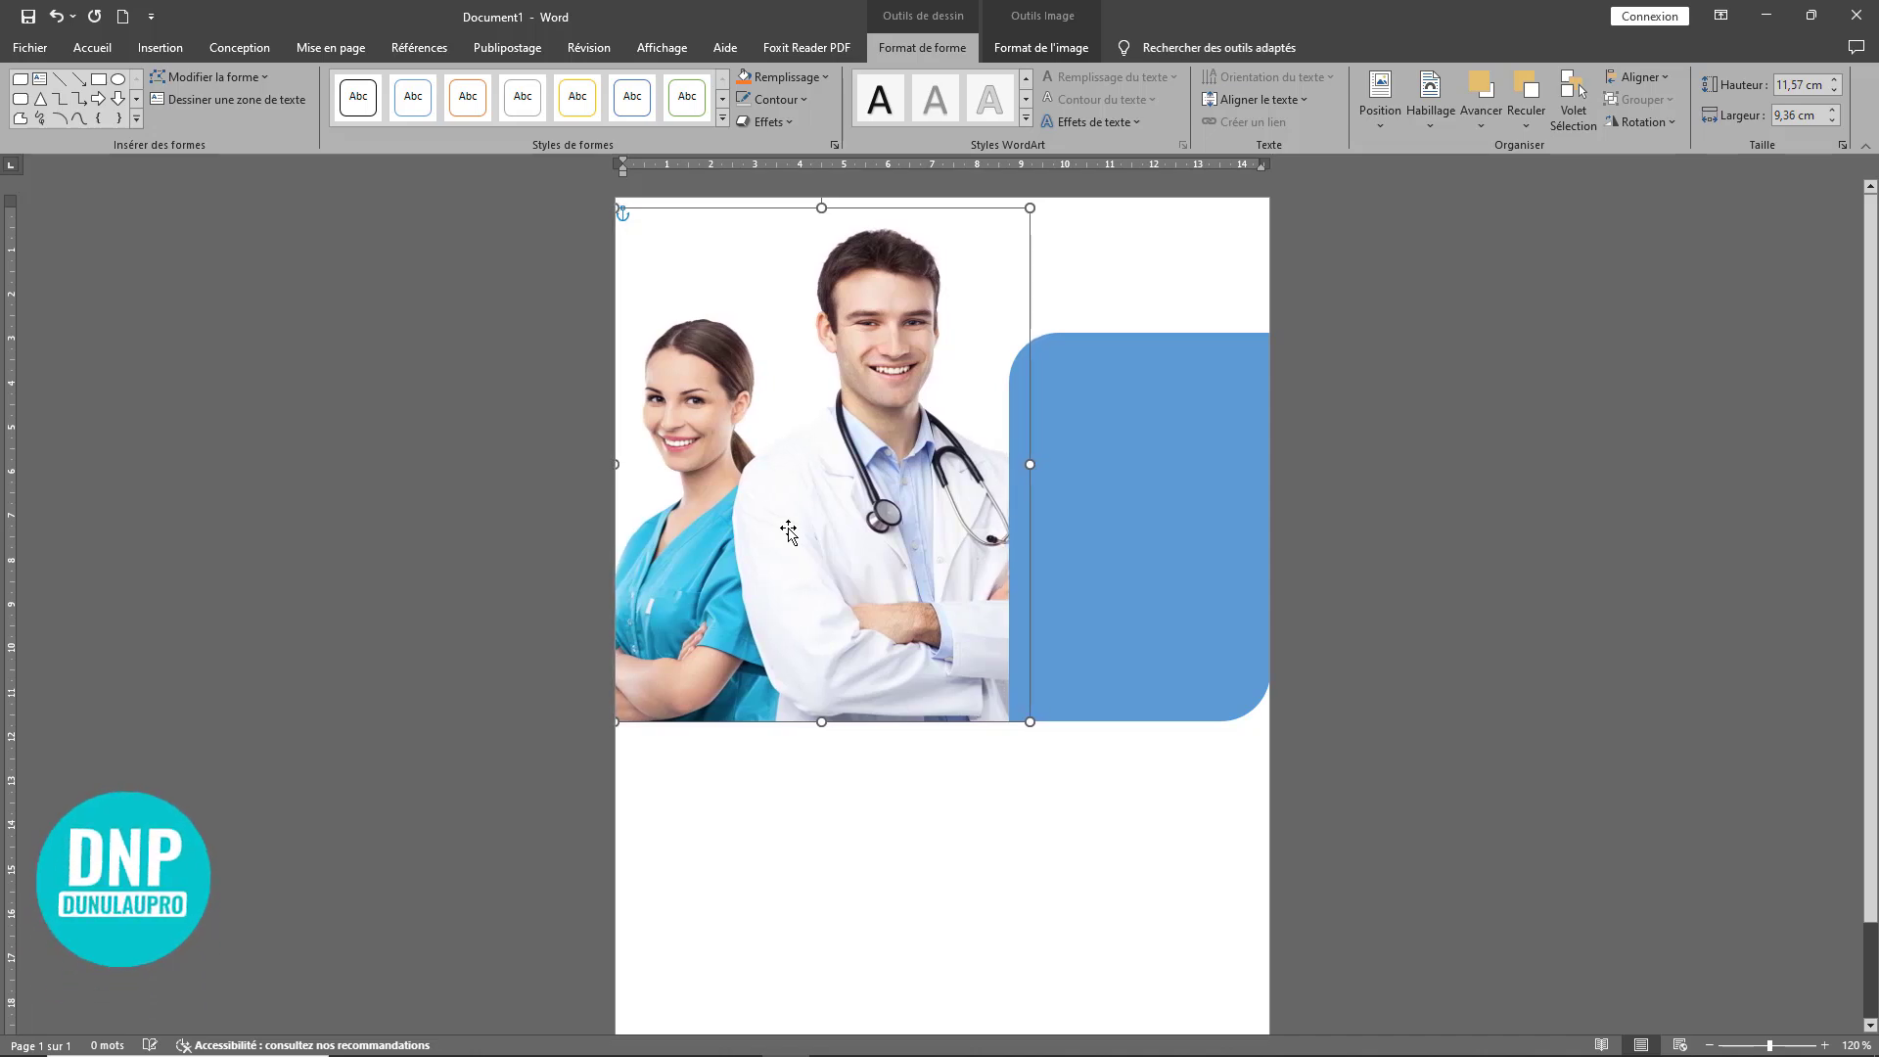
pyautogui.click(872, 754)
pyautogui.click(908, 438)
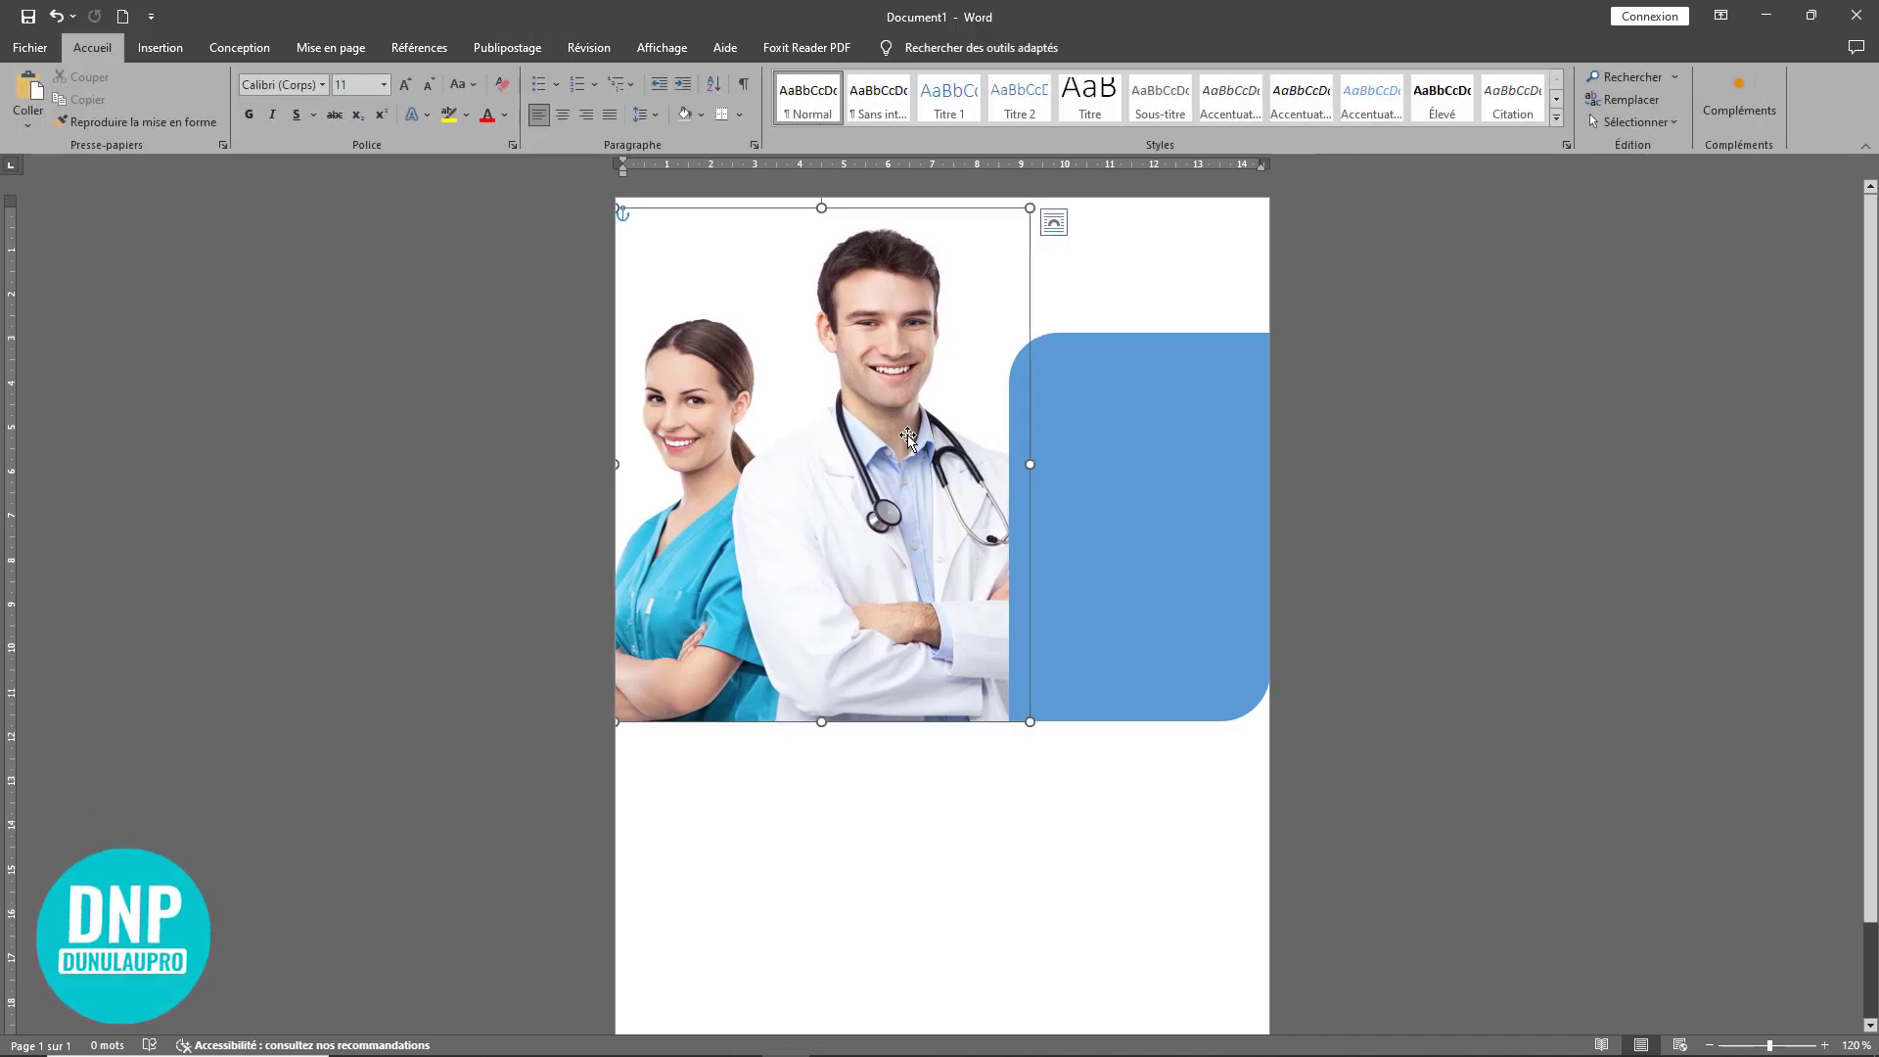
# Step: Fill the rounded shape with a brighter custom blue picked from the colour spectrum
pyautogui.click(1137, 460)
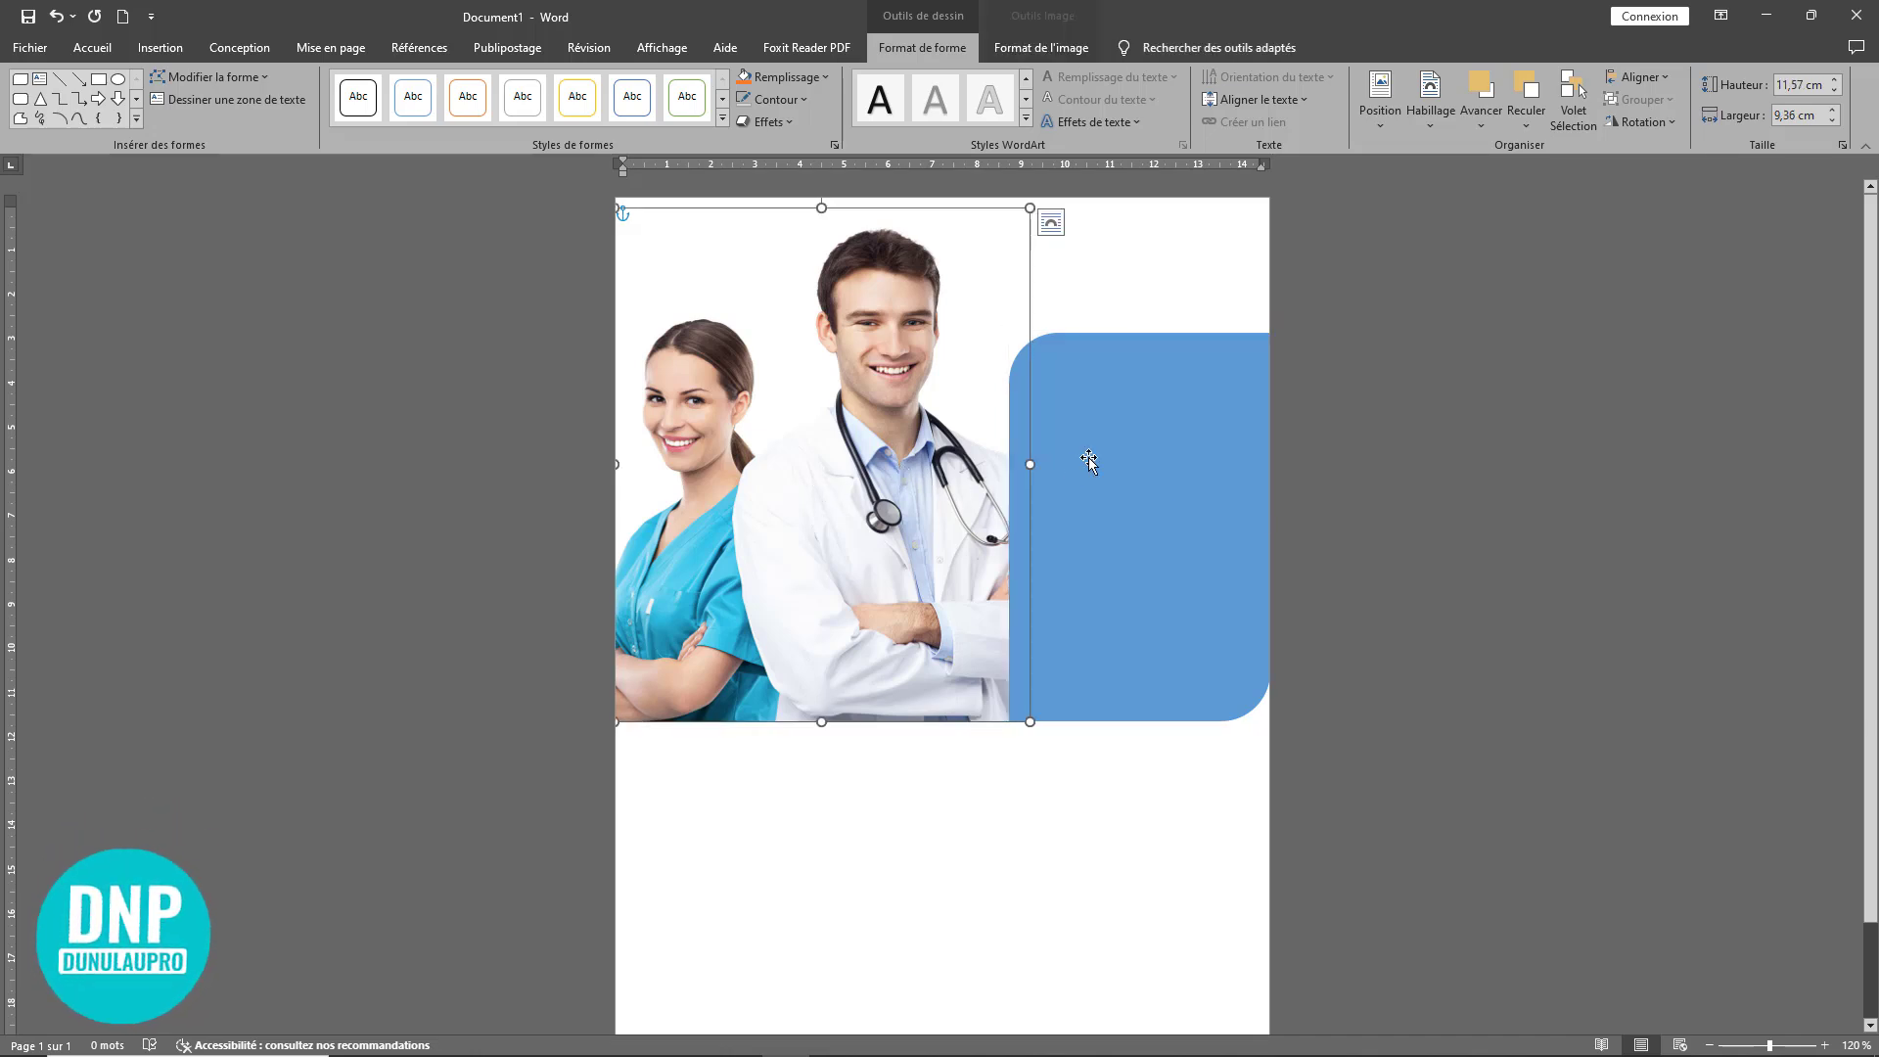
pyautogui.click(1090, 460)
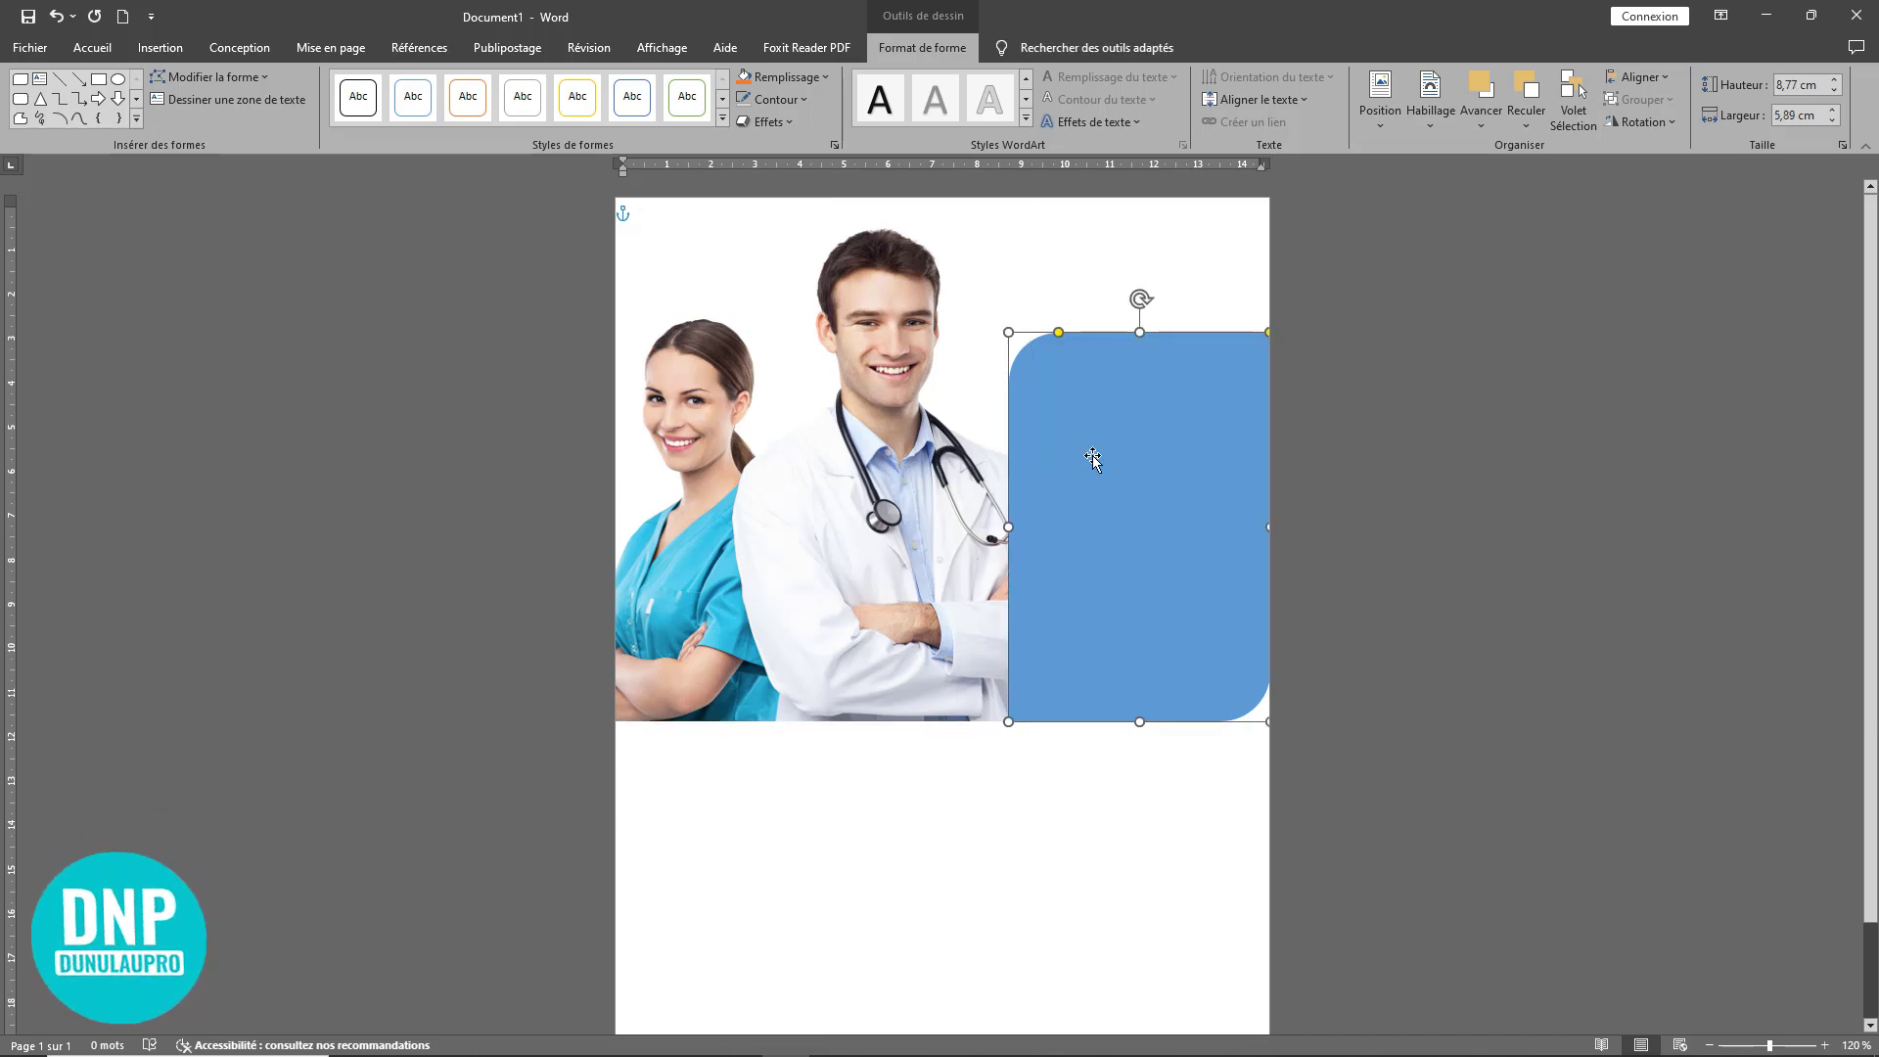
pyautogui.click(796, 79)
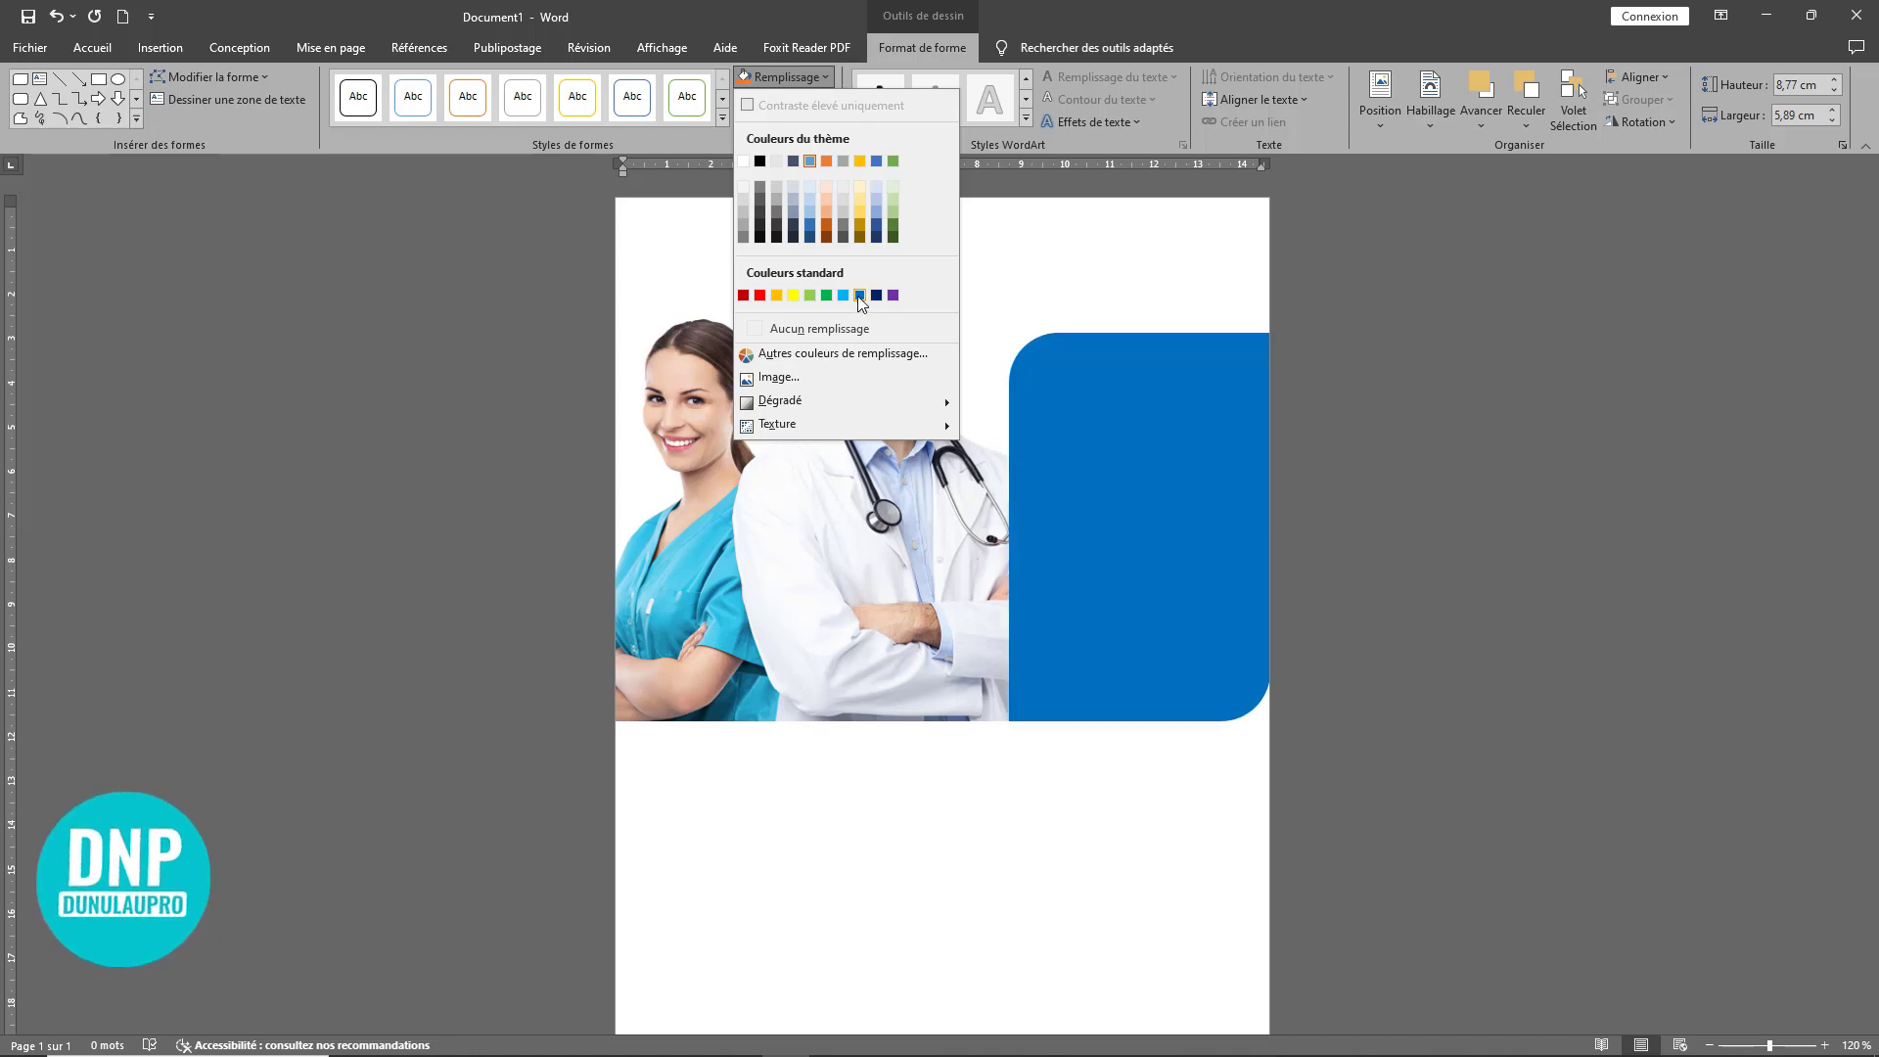
pyautogui.click(850, 354)
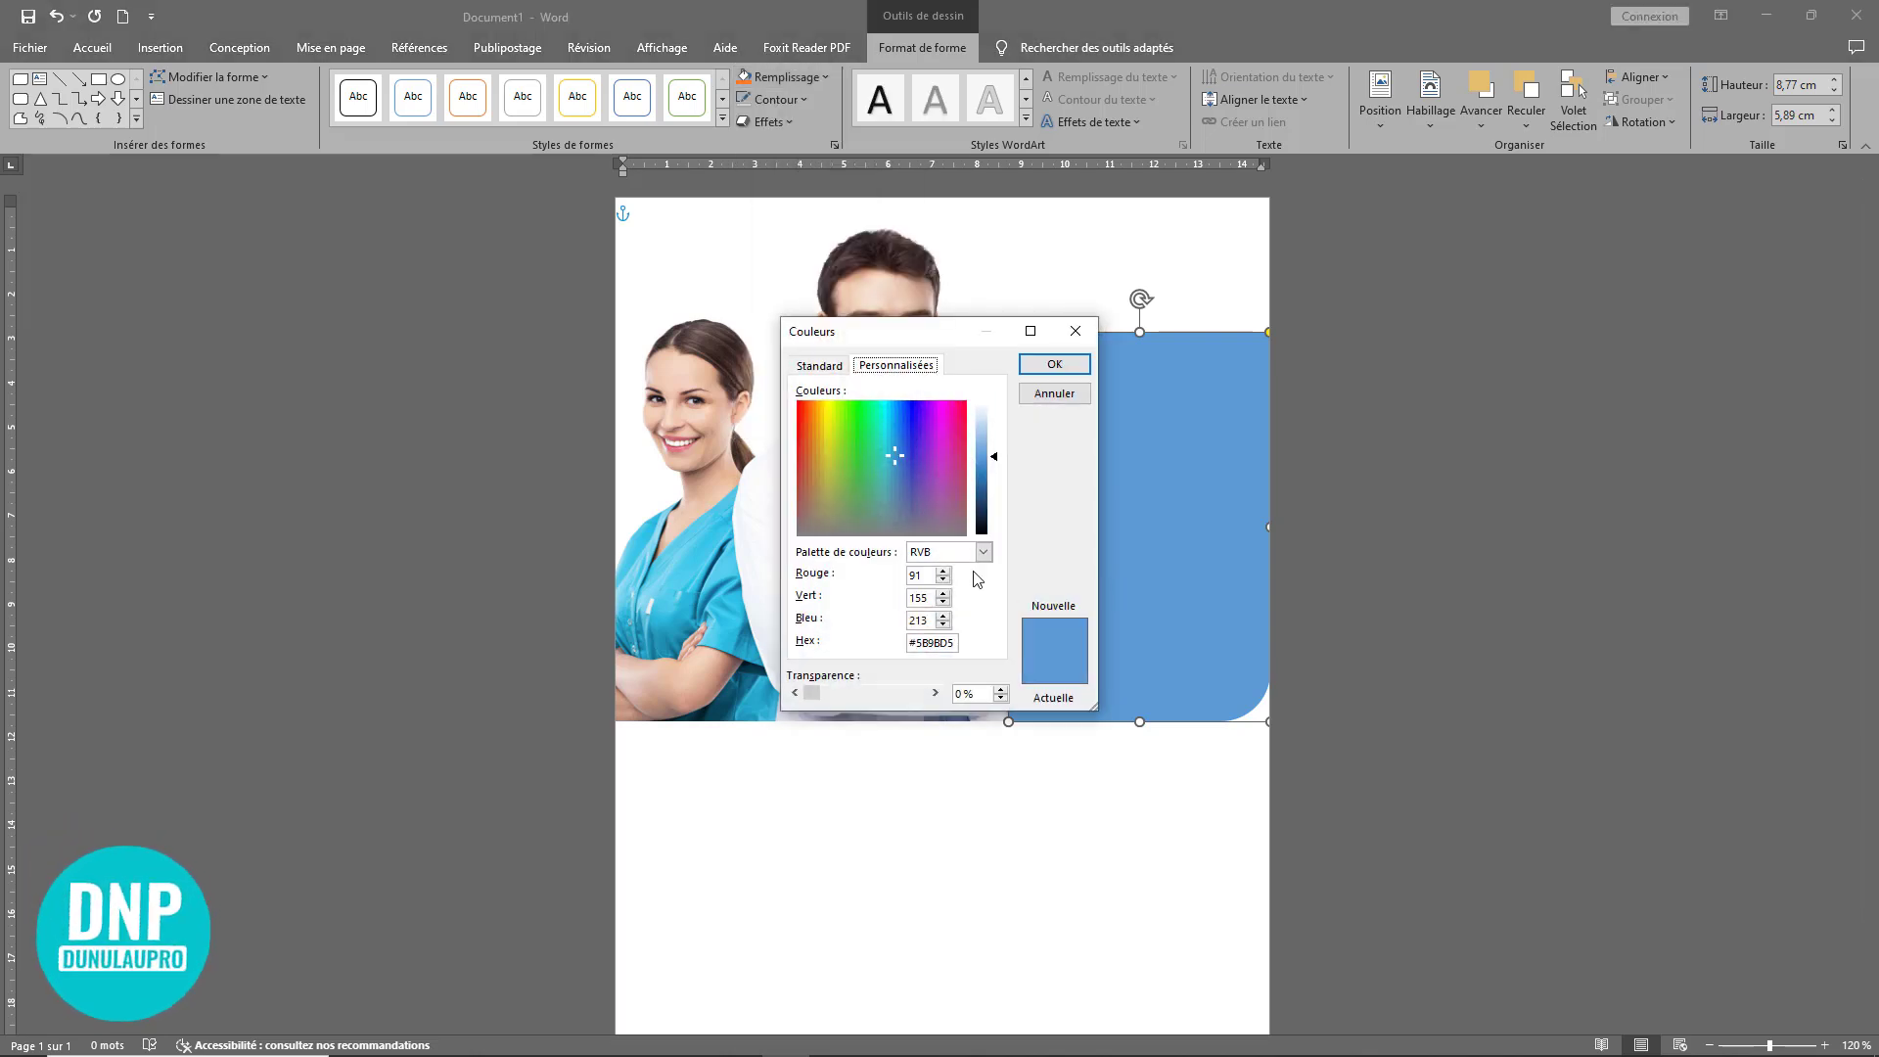
pyautogui.click(906, 424)
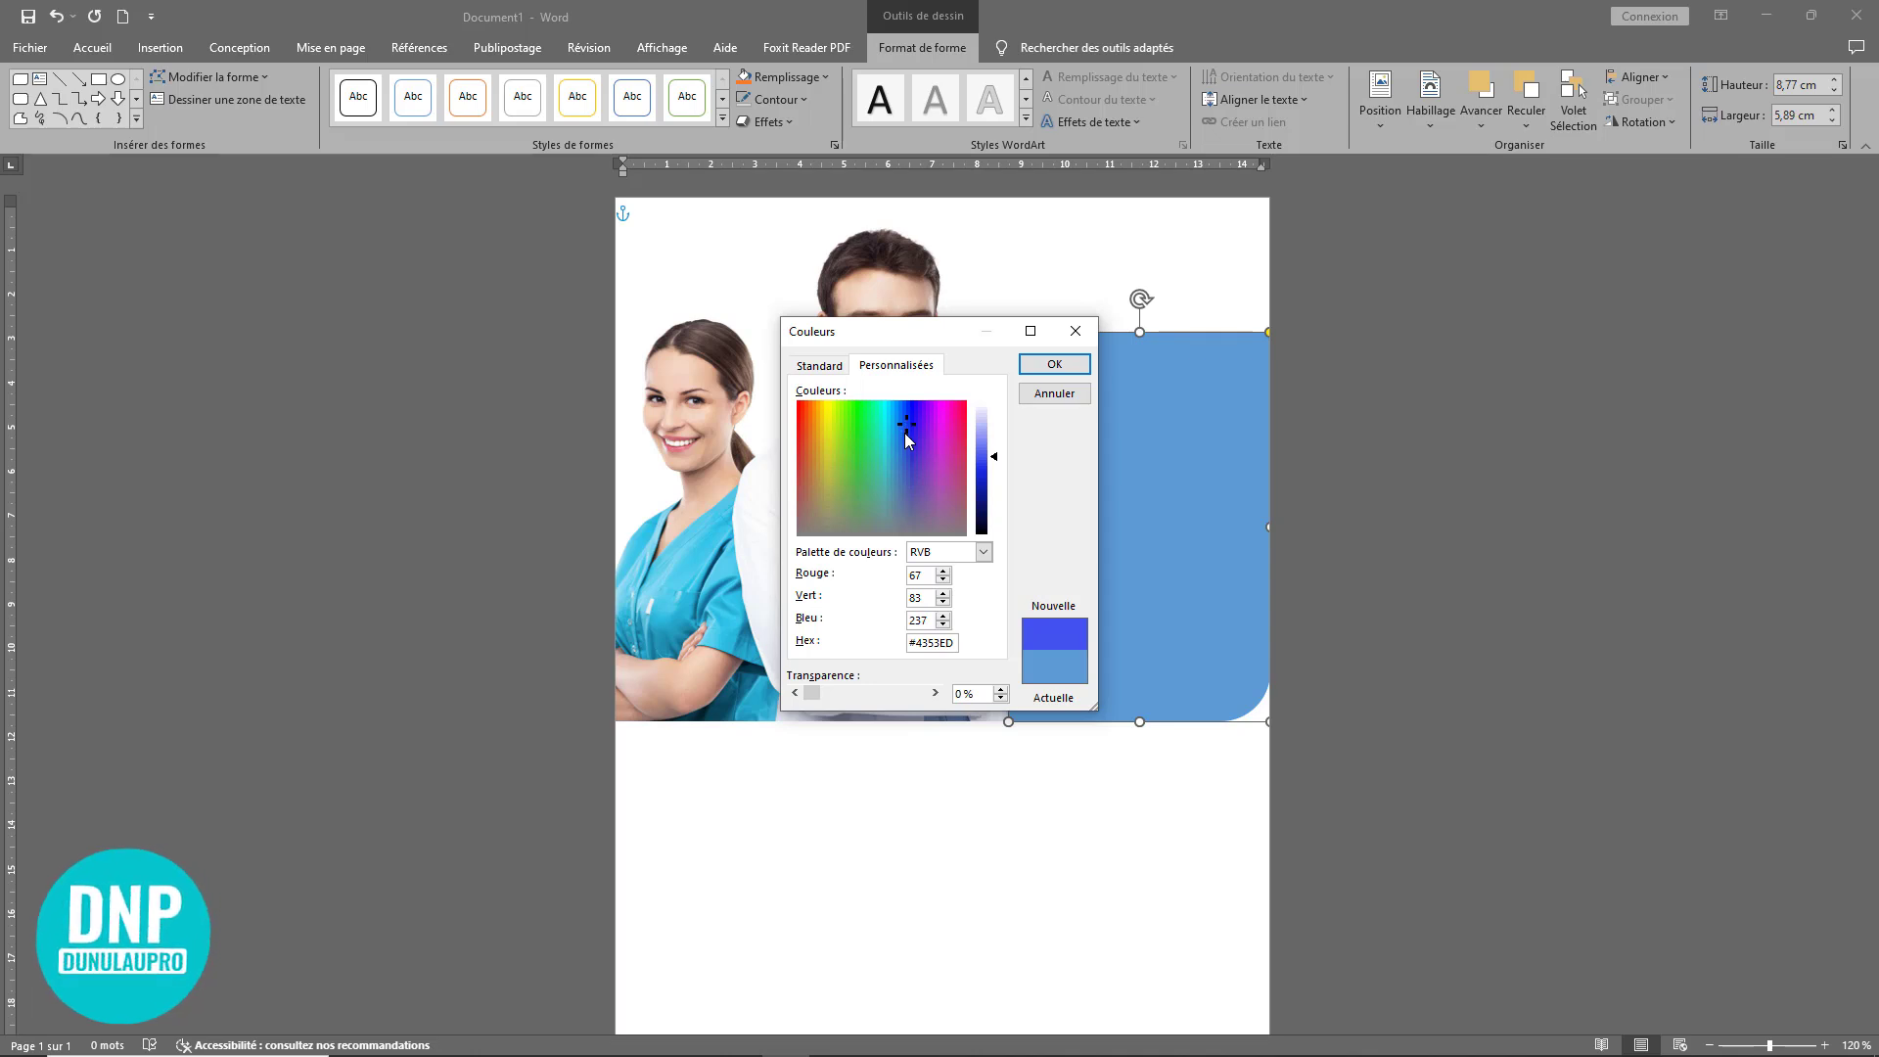
pyautogui.moveTo(904, 433); pyautogui.dragTo(898, 420)
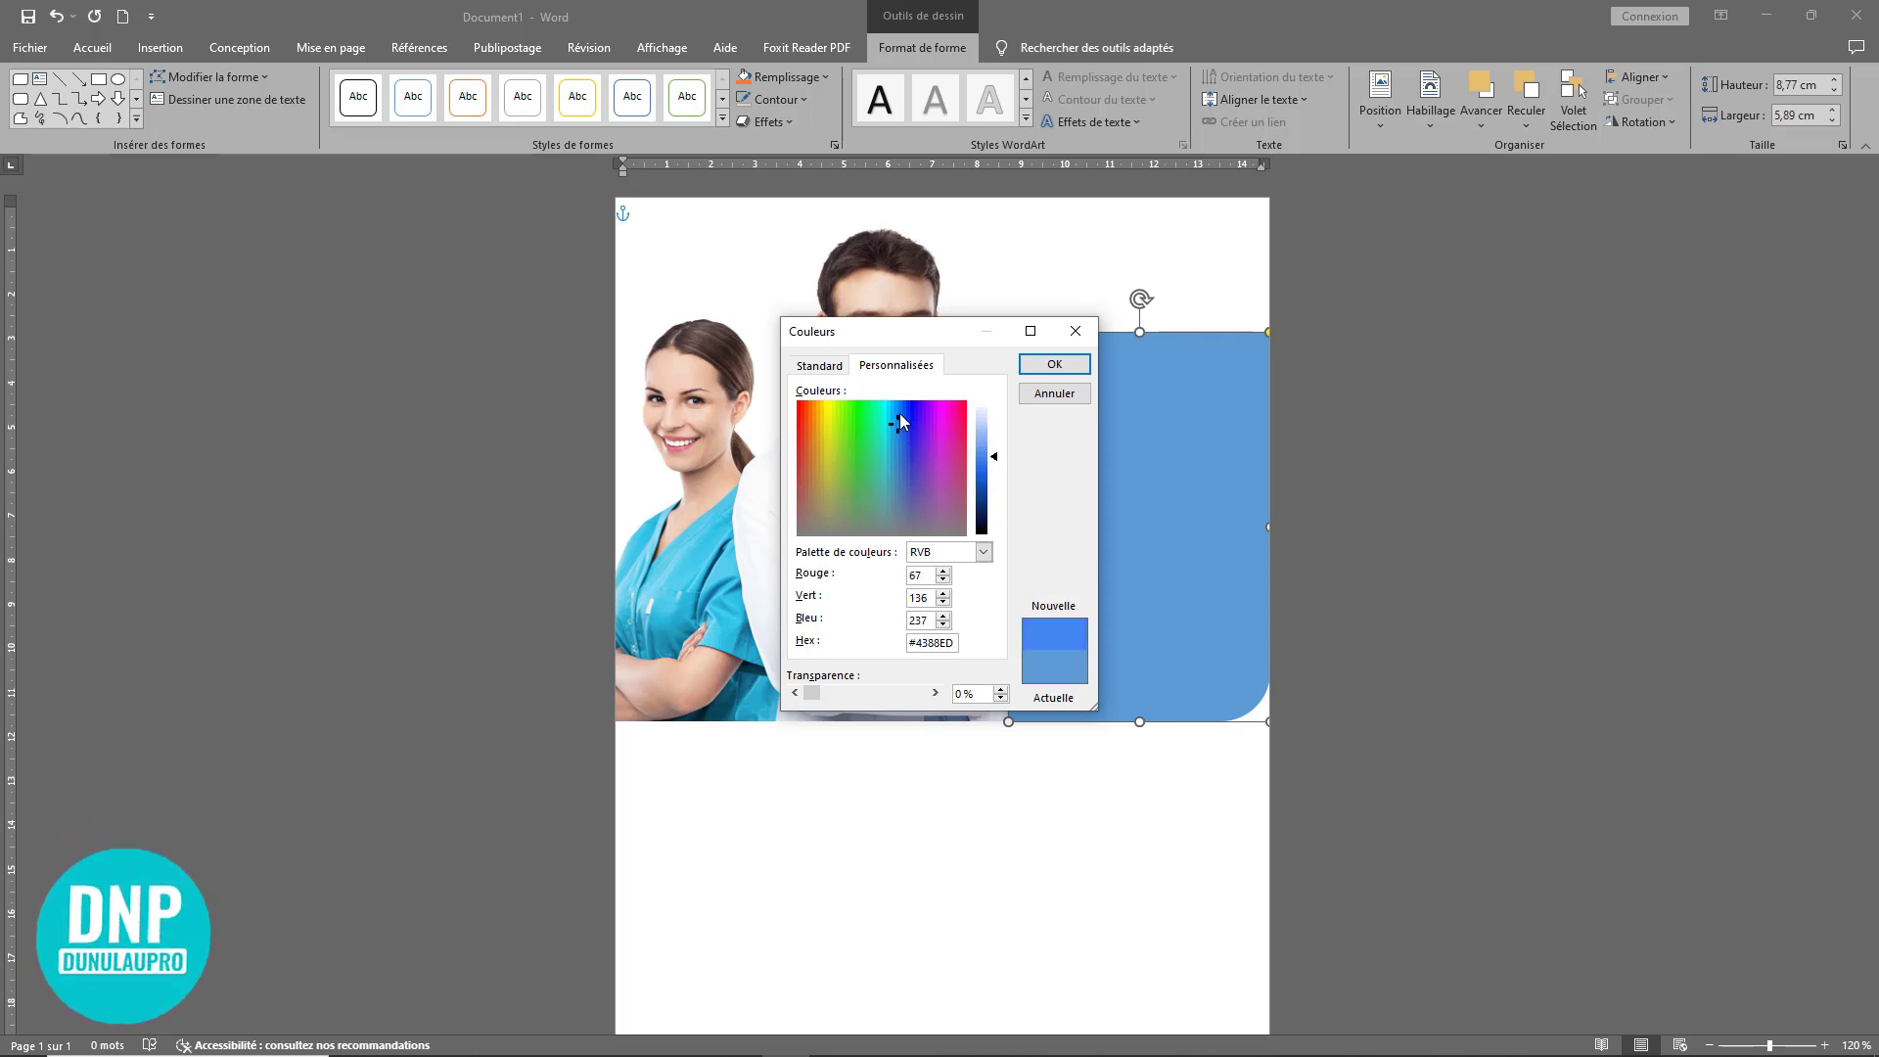
pyautogui.click(1051, 363)
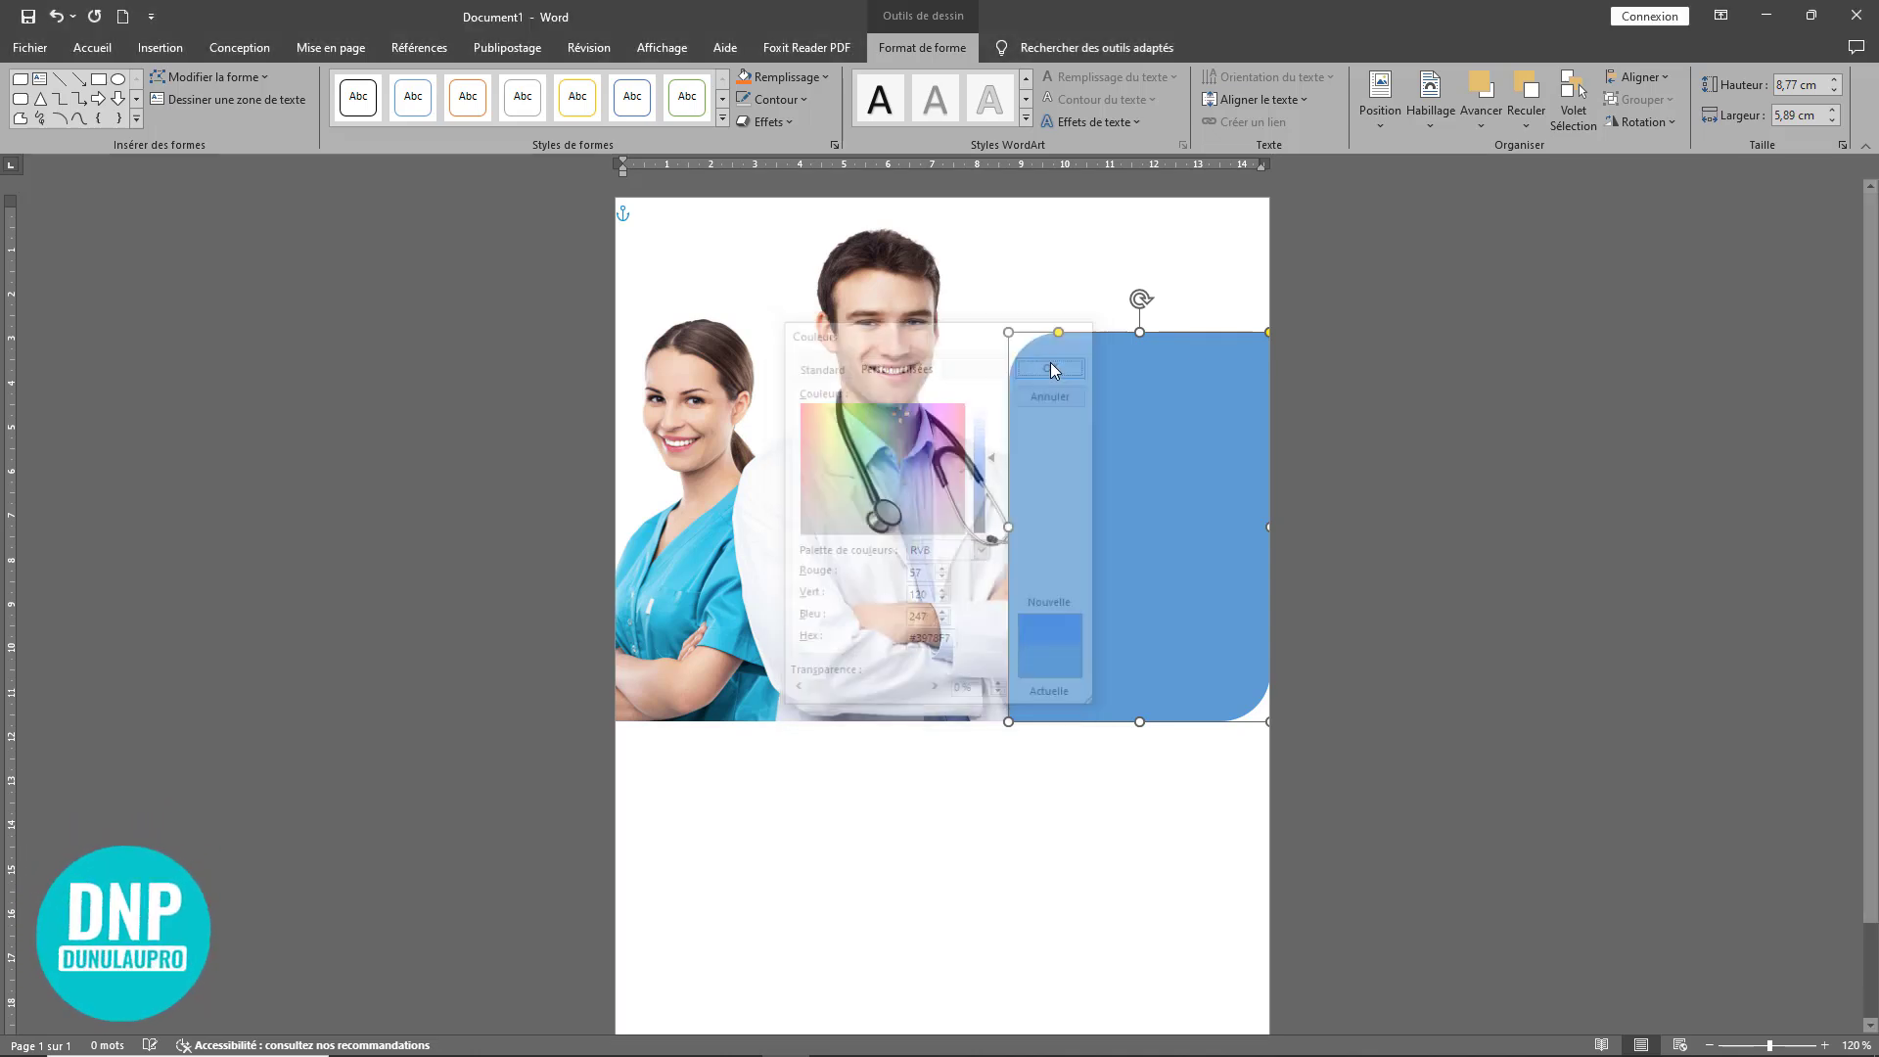
pyautogui.click(1165, 851)
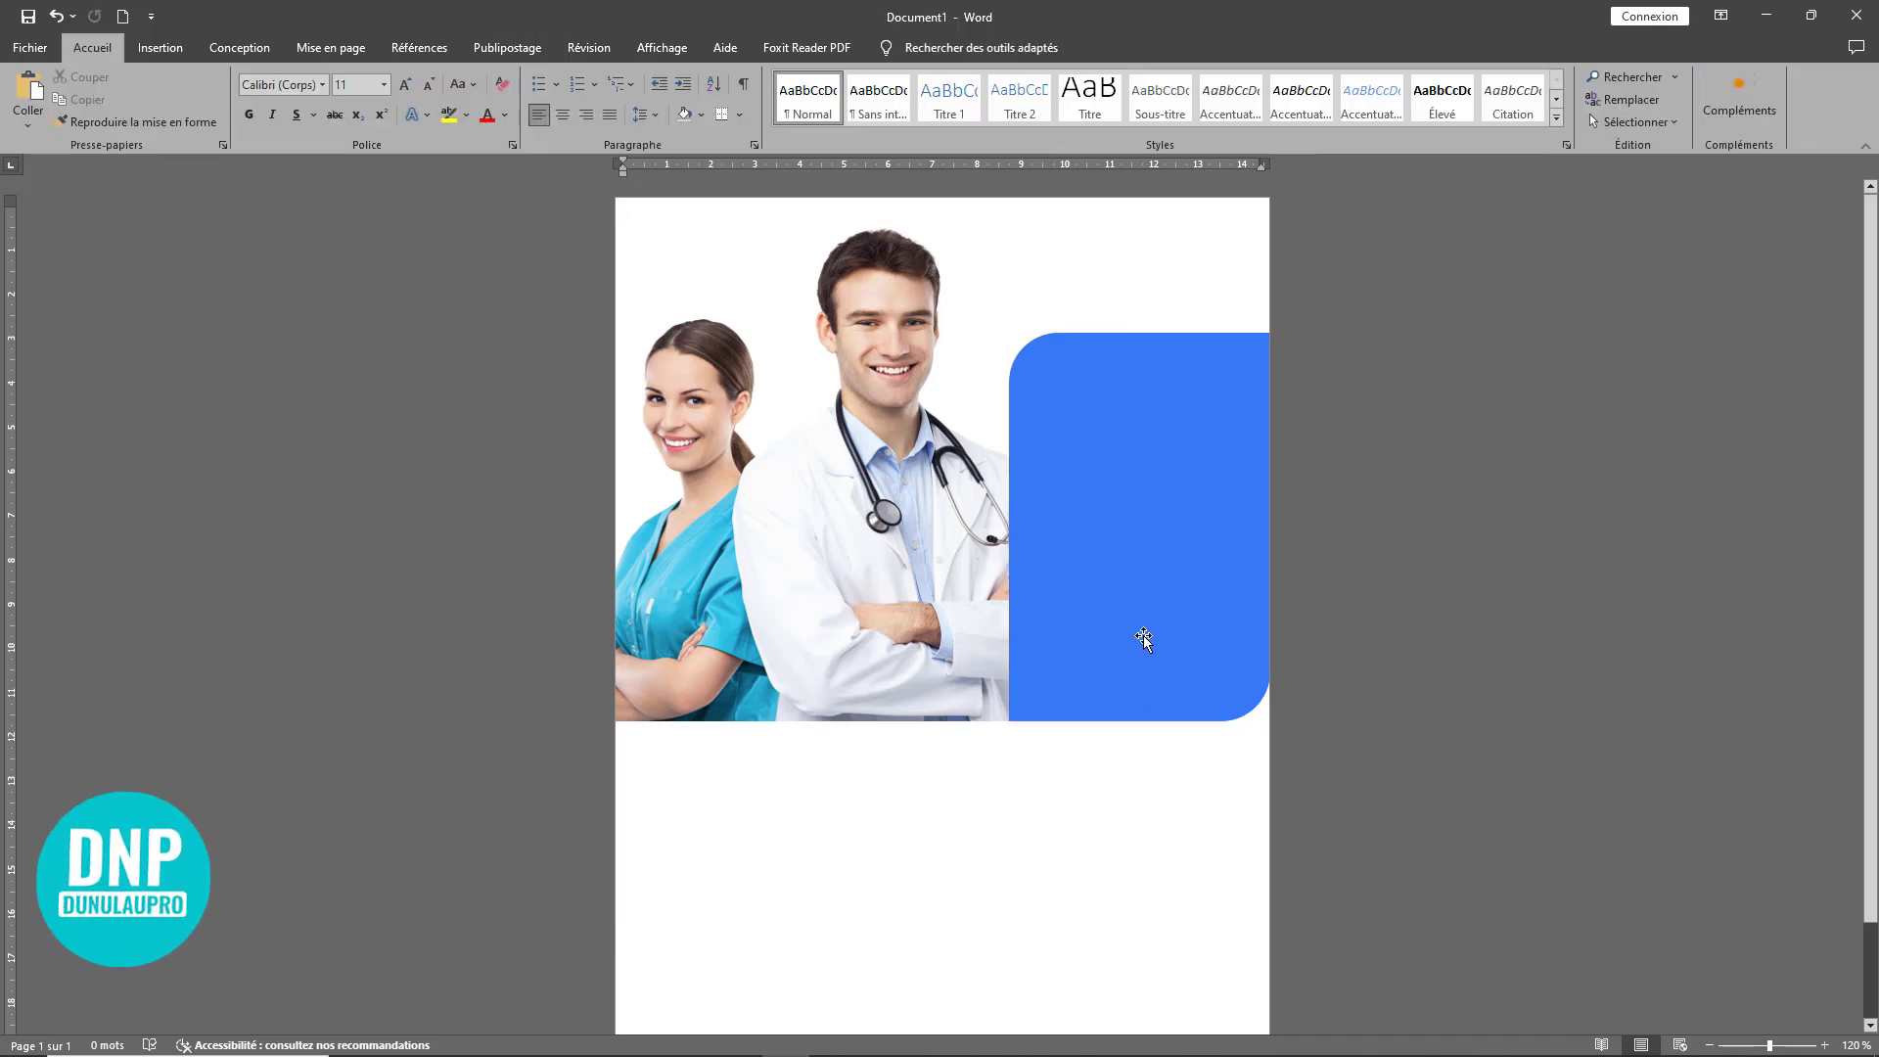
# Step: Duplicate the blue rounded shape, narrow the copy to about 1,24 cm wide and rotate it into a horizontal bar
pyautogui.click(1104, 524)
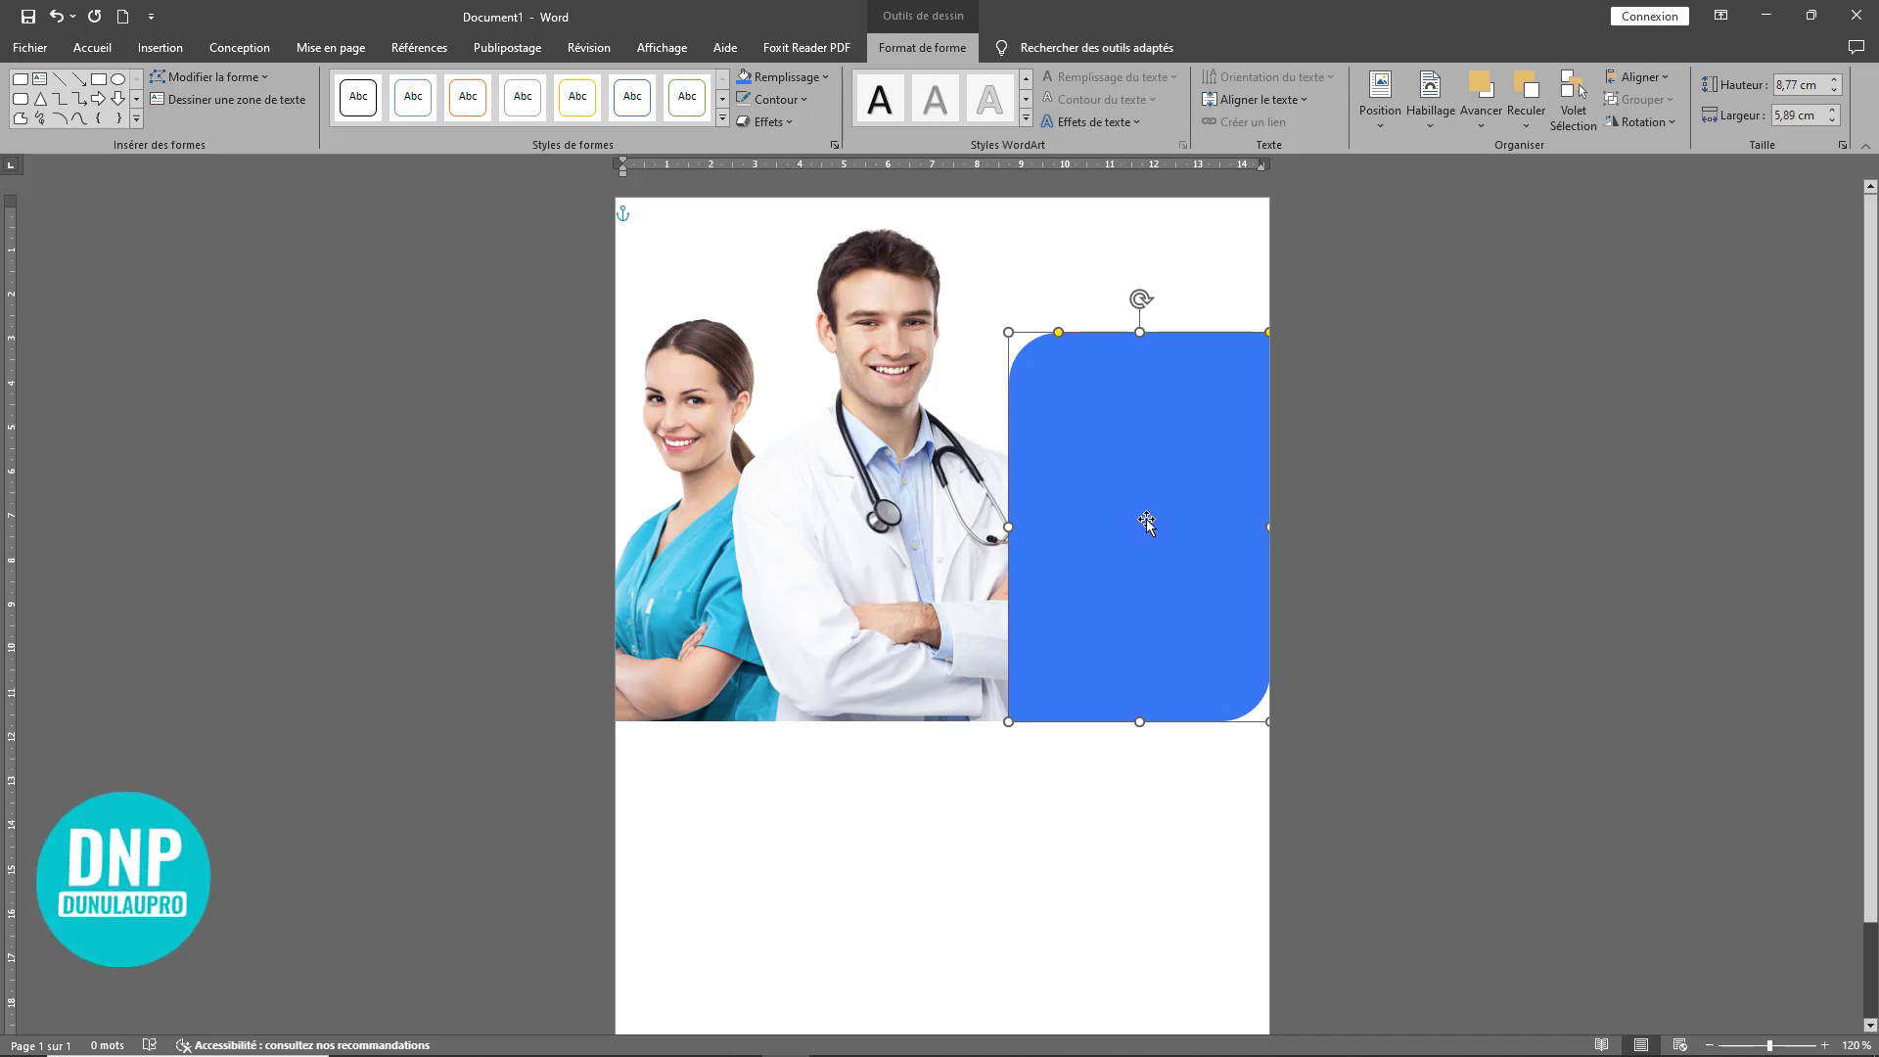
pyautogui.moveTo(1112, 522); pyautogui.dragTo(847, 716)
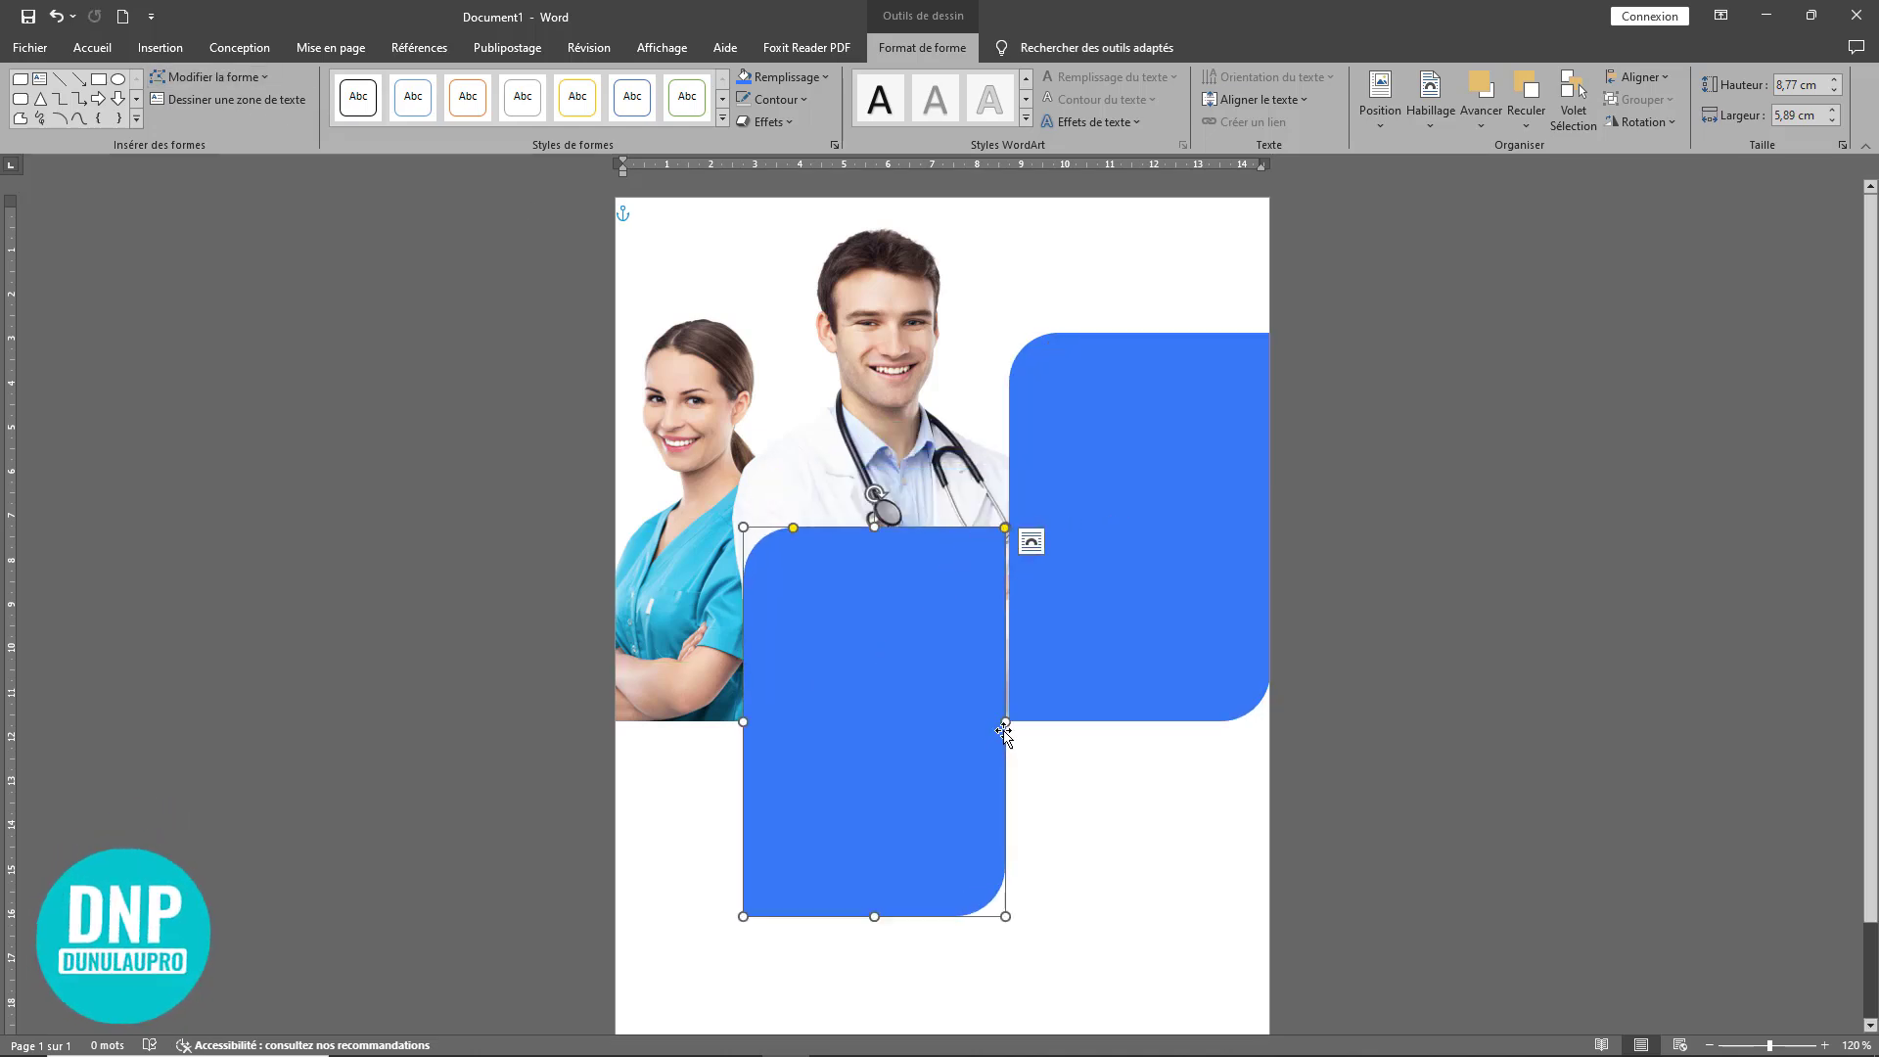
pyautogui.moveTo(1004, 730); pyautogui.dragTo(801, 729)
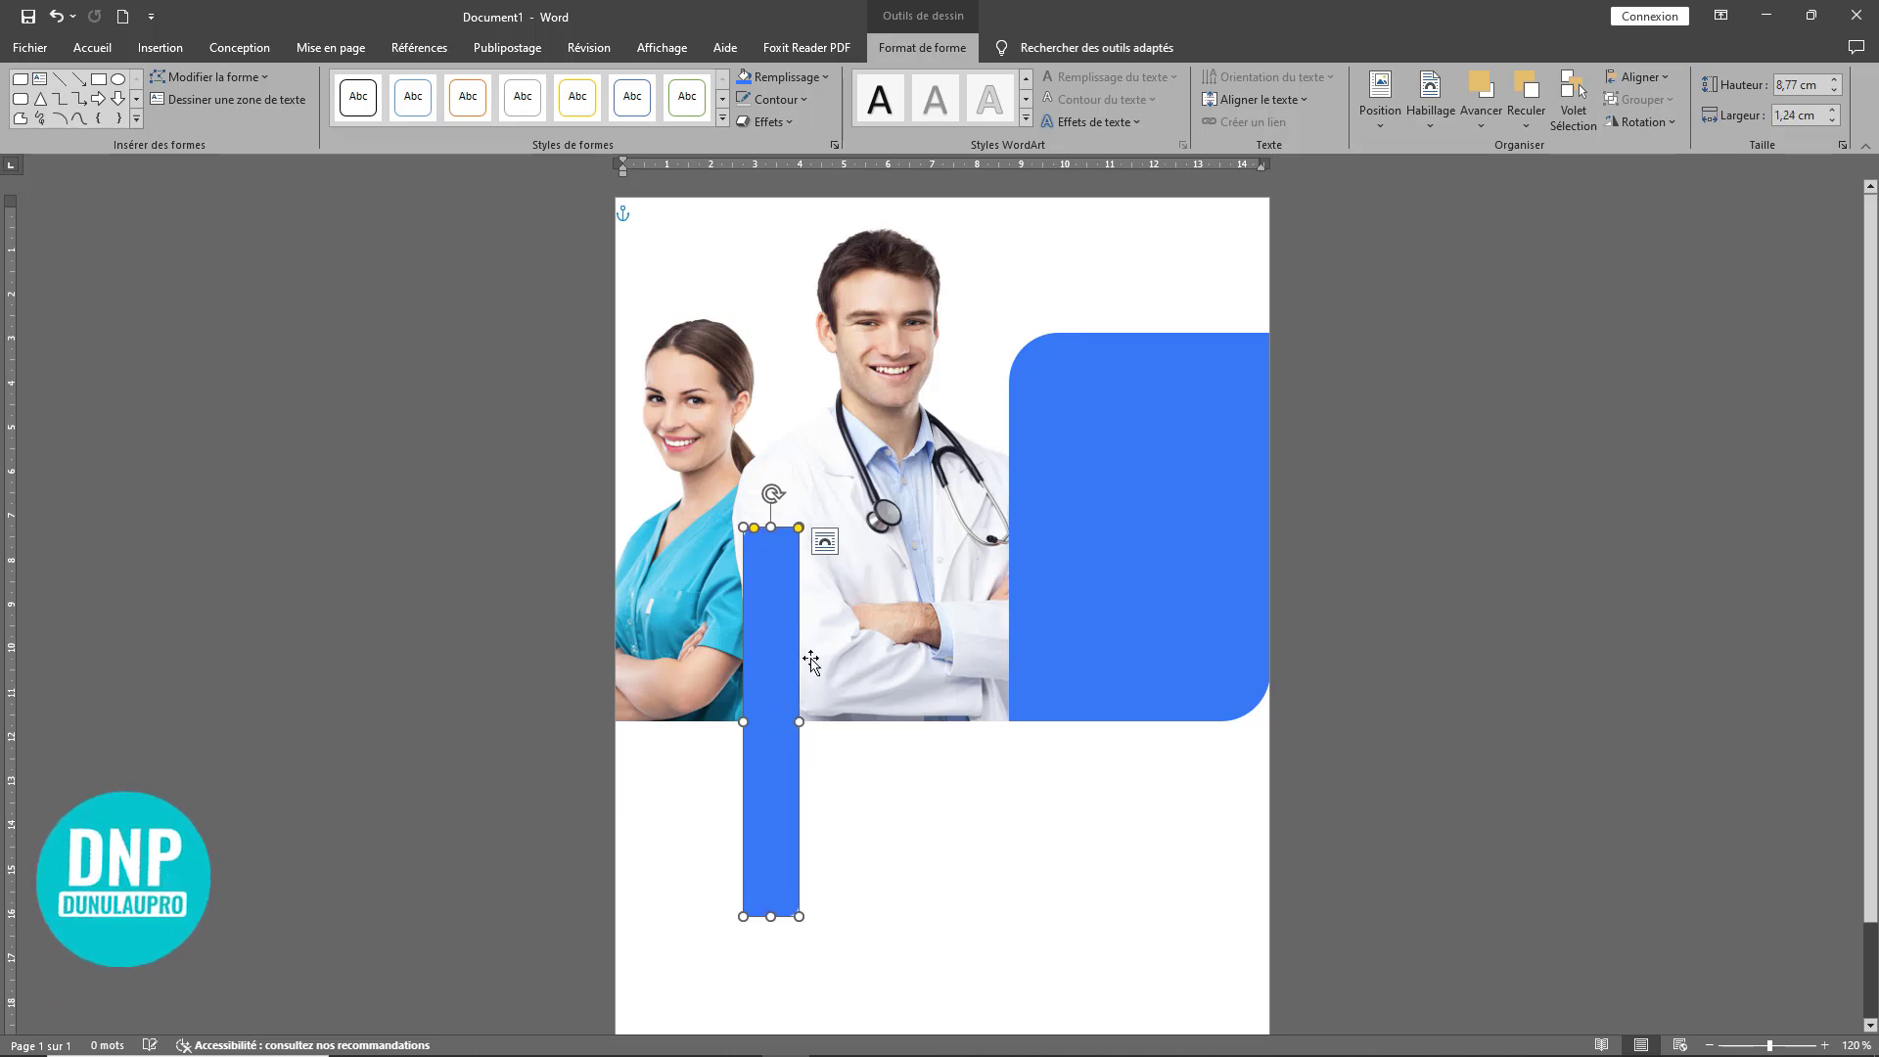
pyautogui.moveTo(774, 493); pyautogui.dragTo(1167, 710)
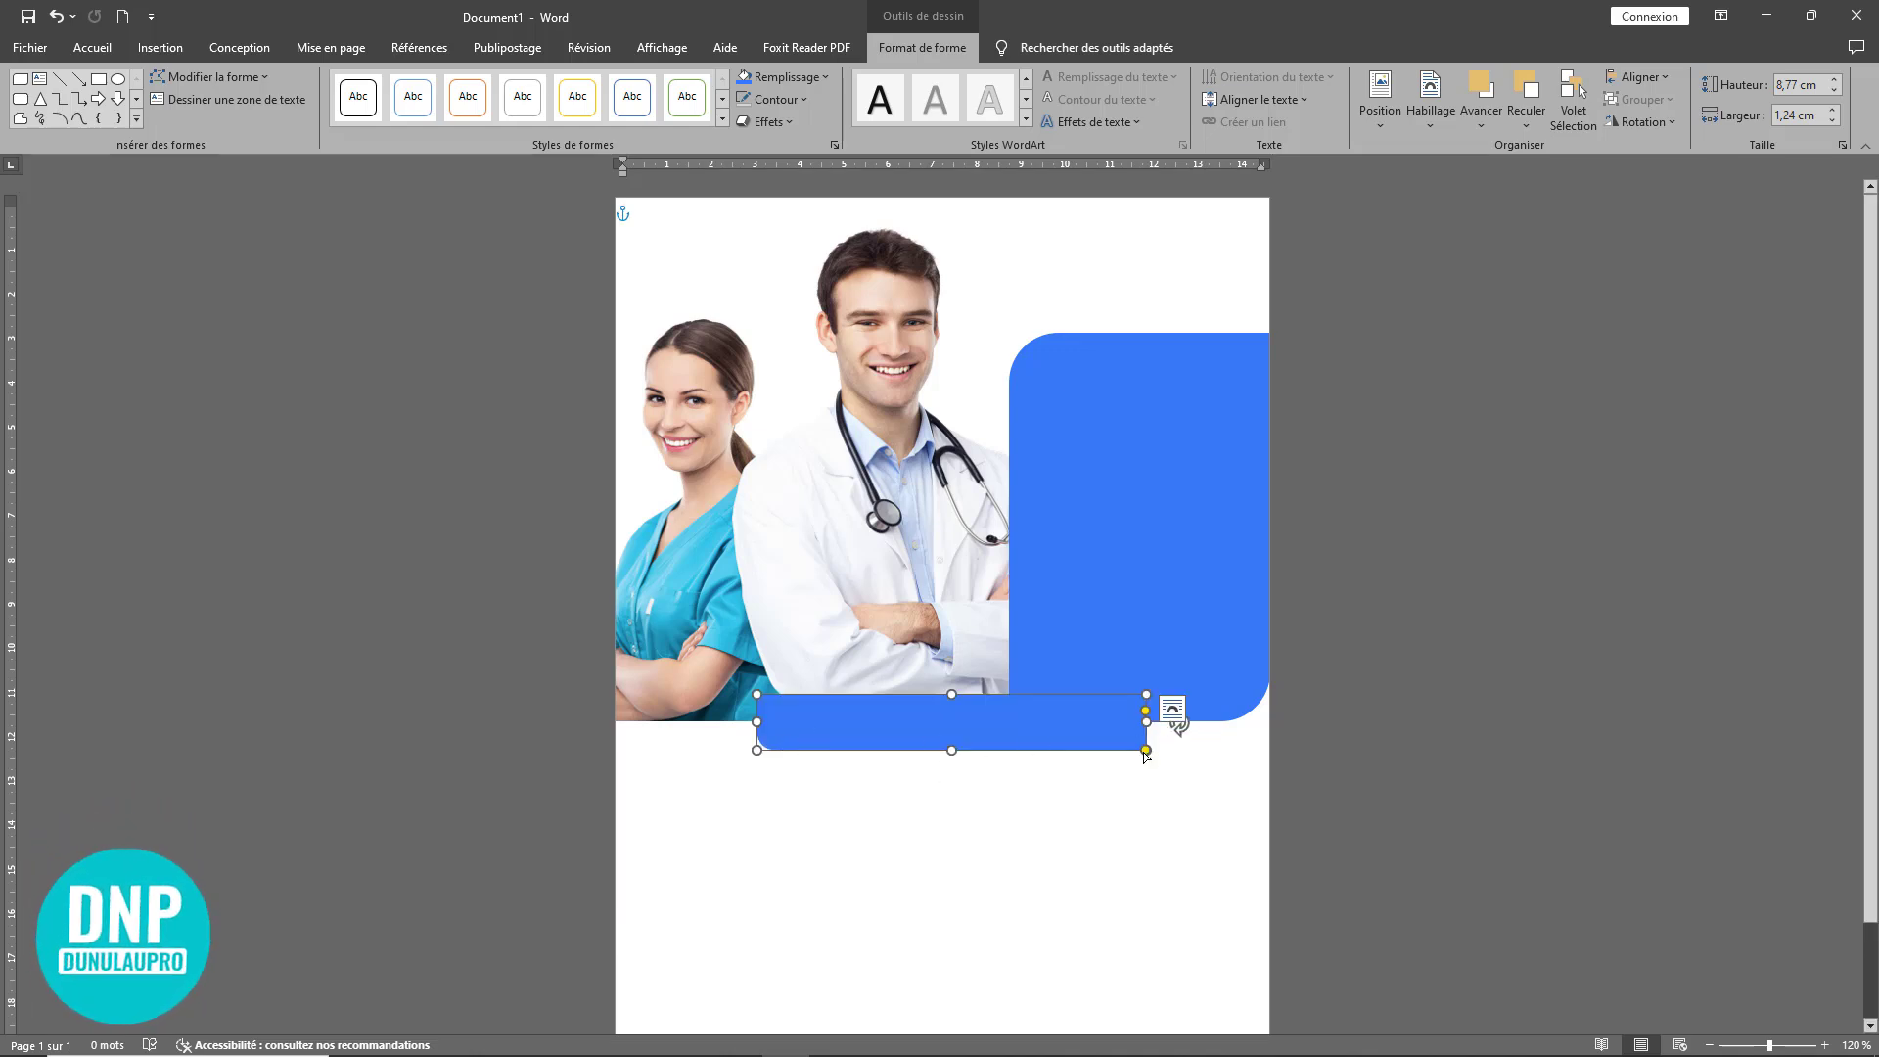
pyautogui.moveTo(1147, 751); pyautogui.dragTo(1153, 748)
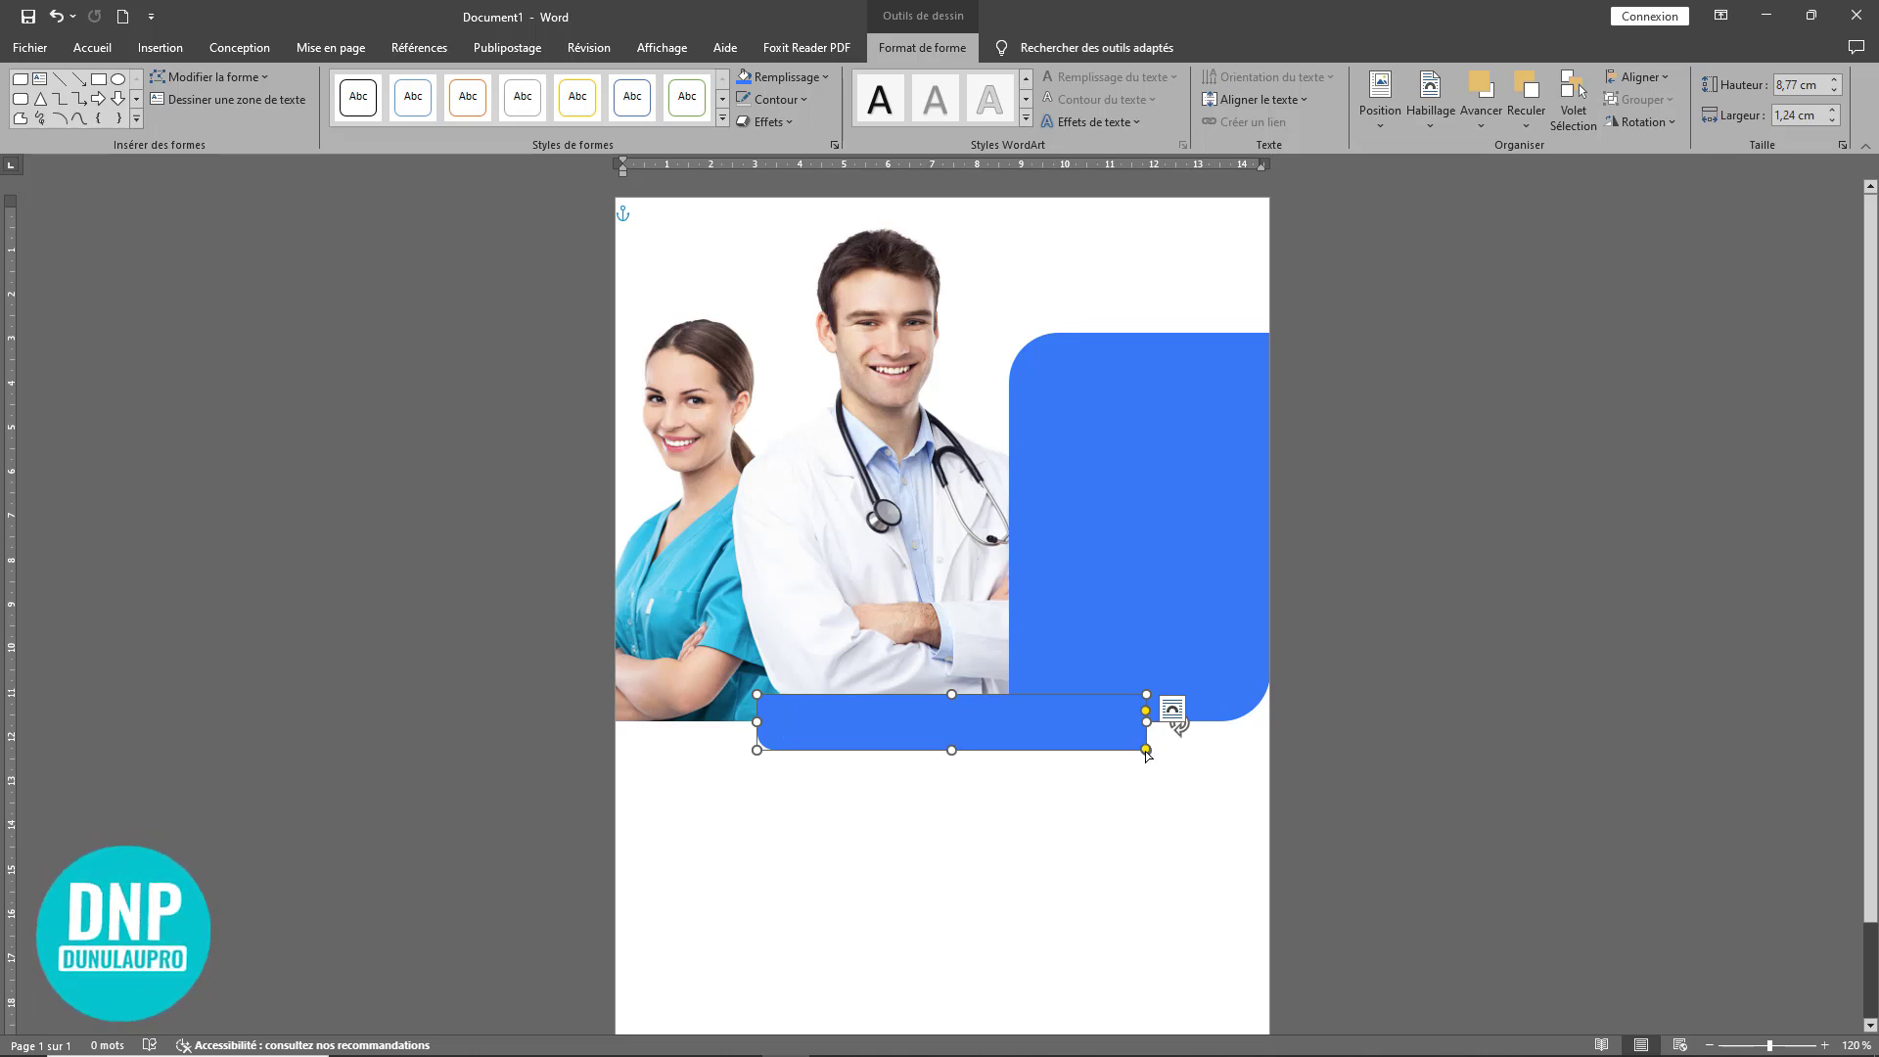
# Step: Move the horizontal bar across the photo and blue shape and resize it to about 10,56 cm long and 1,34 cm thick
pyautogui.moveTo(931, 723); pyautogui.dragTo(998, 568)
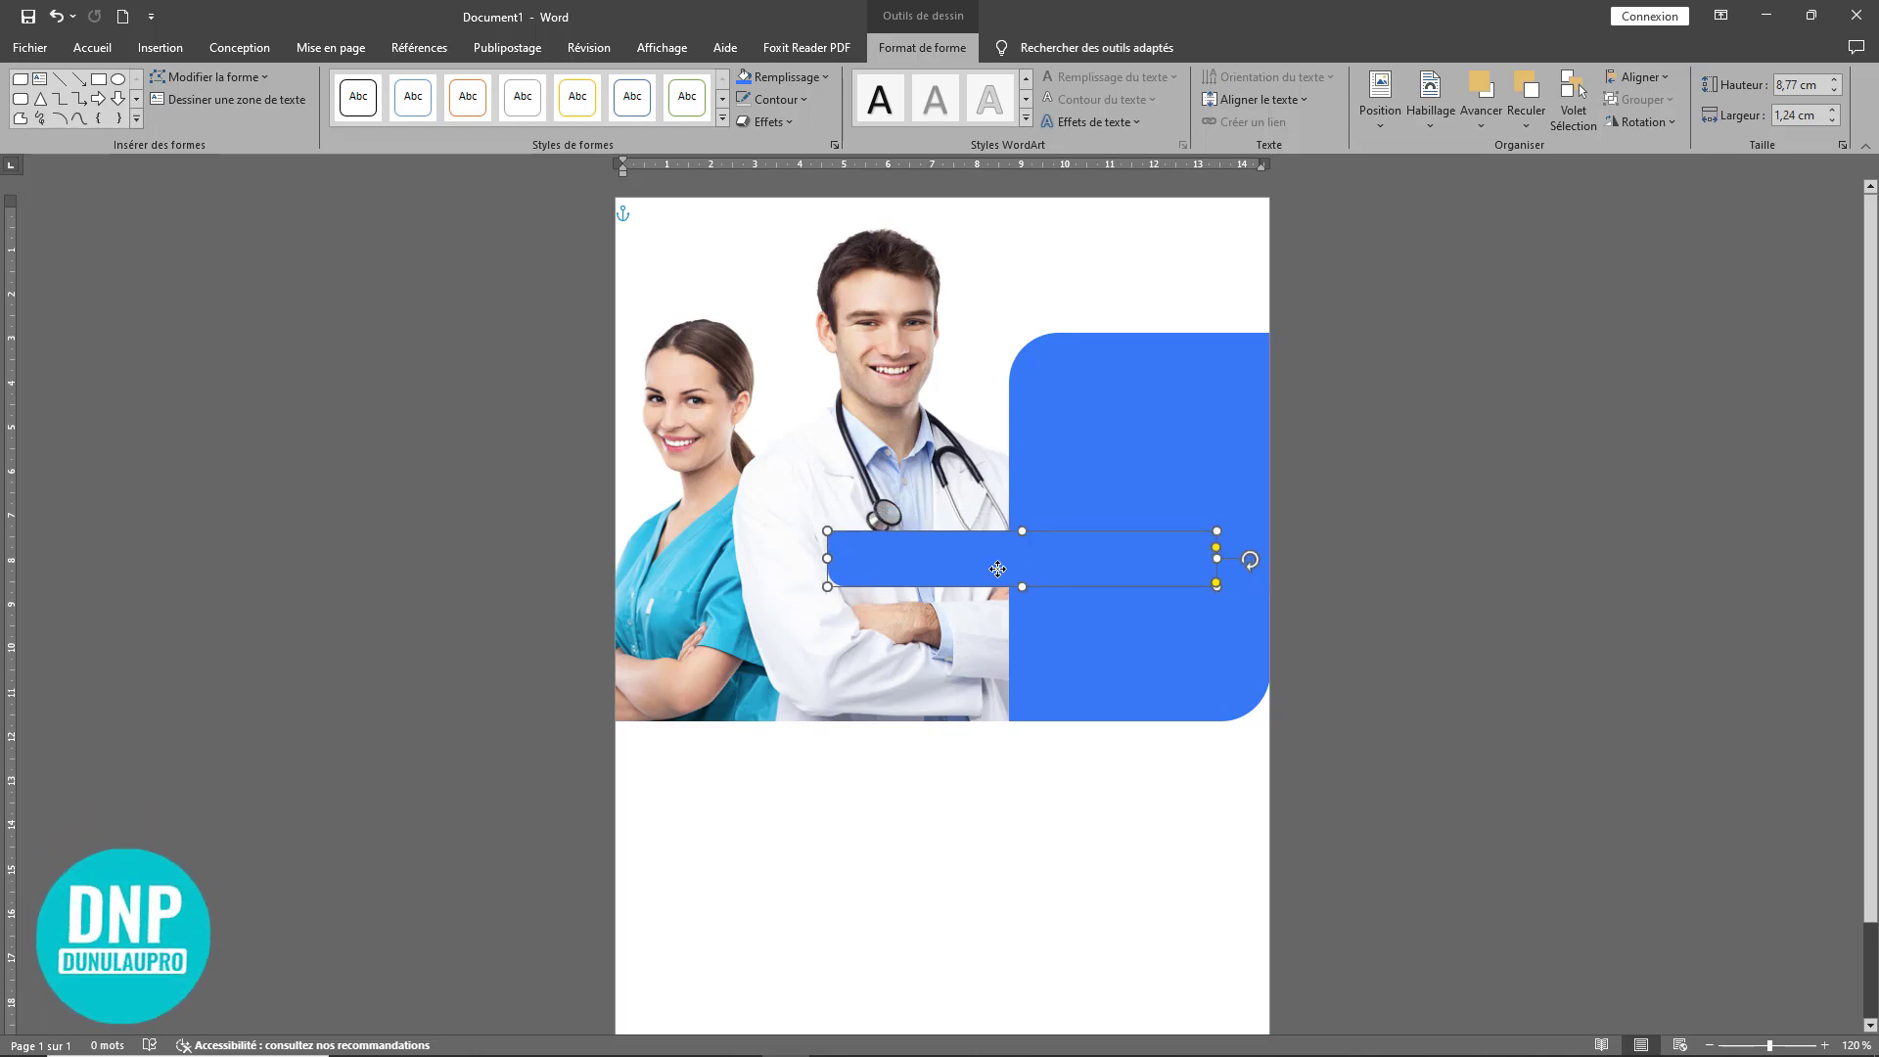
pyautogui.moveTo(1216, 558); pyautogui.dragTo(1296, 558)
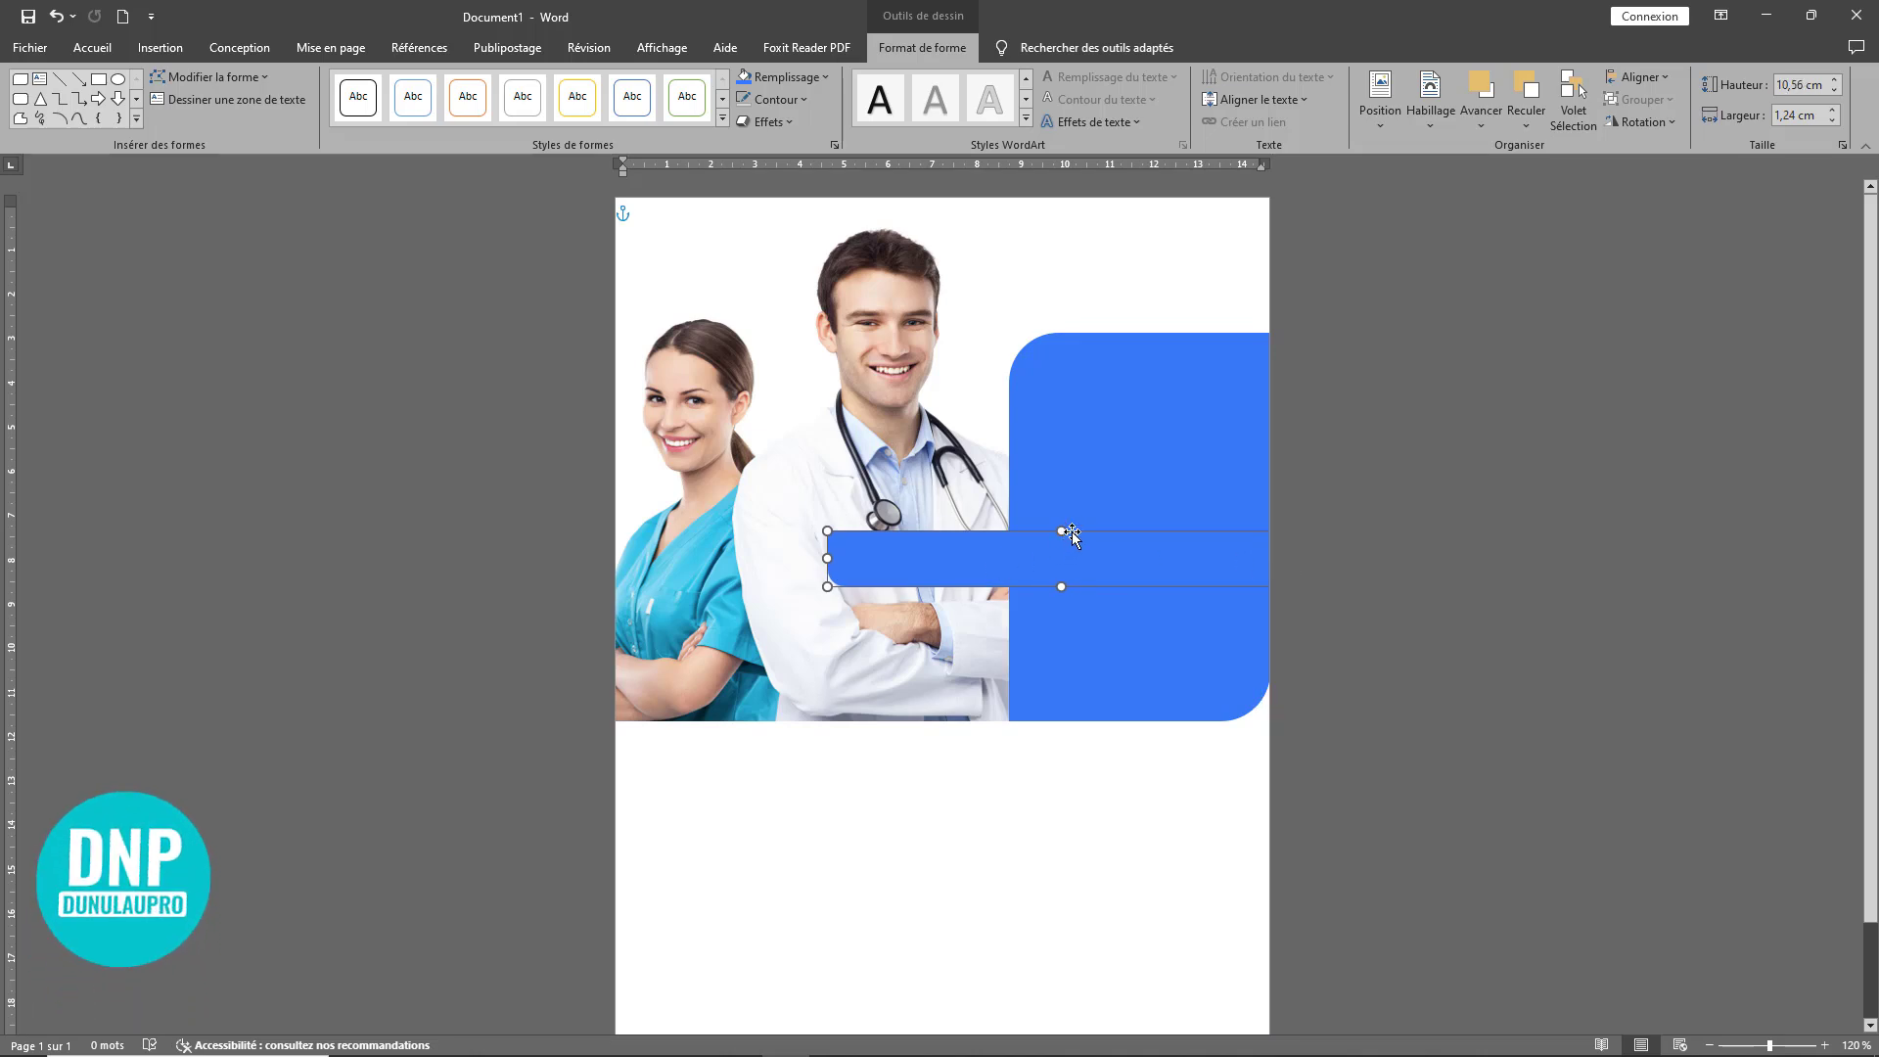
pyautogui.moveTo(1061, 530); pyautogui.dragTo(1063, 588)
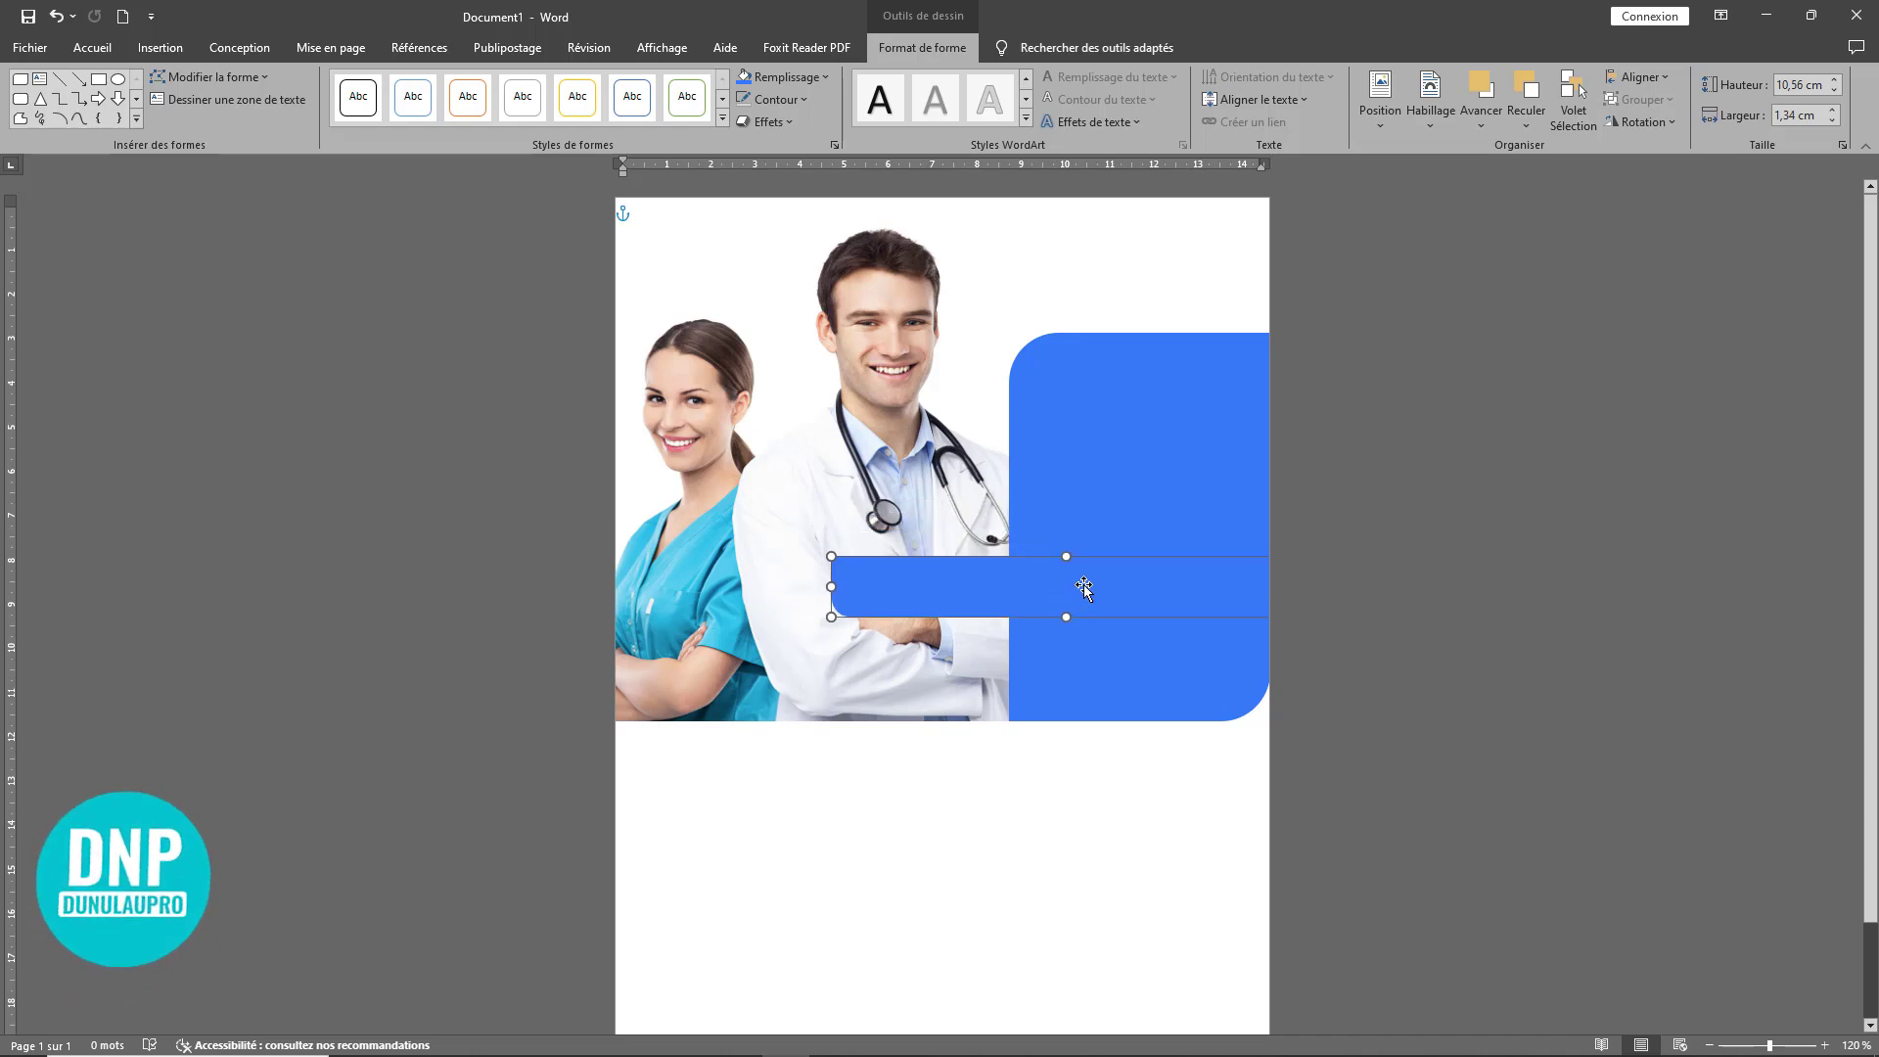
# Step: Fill the horizontal bar across the doctor's coat with the standard light blue
pyautogui.click(823, 82)
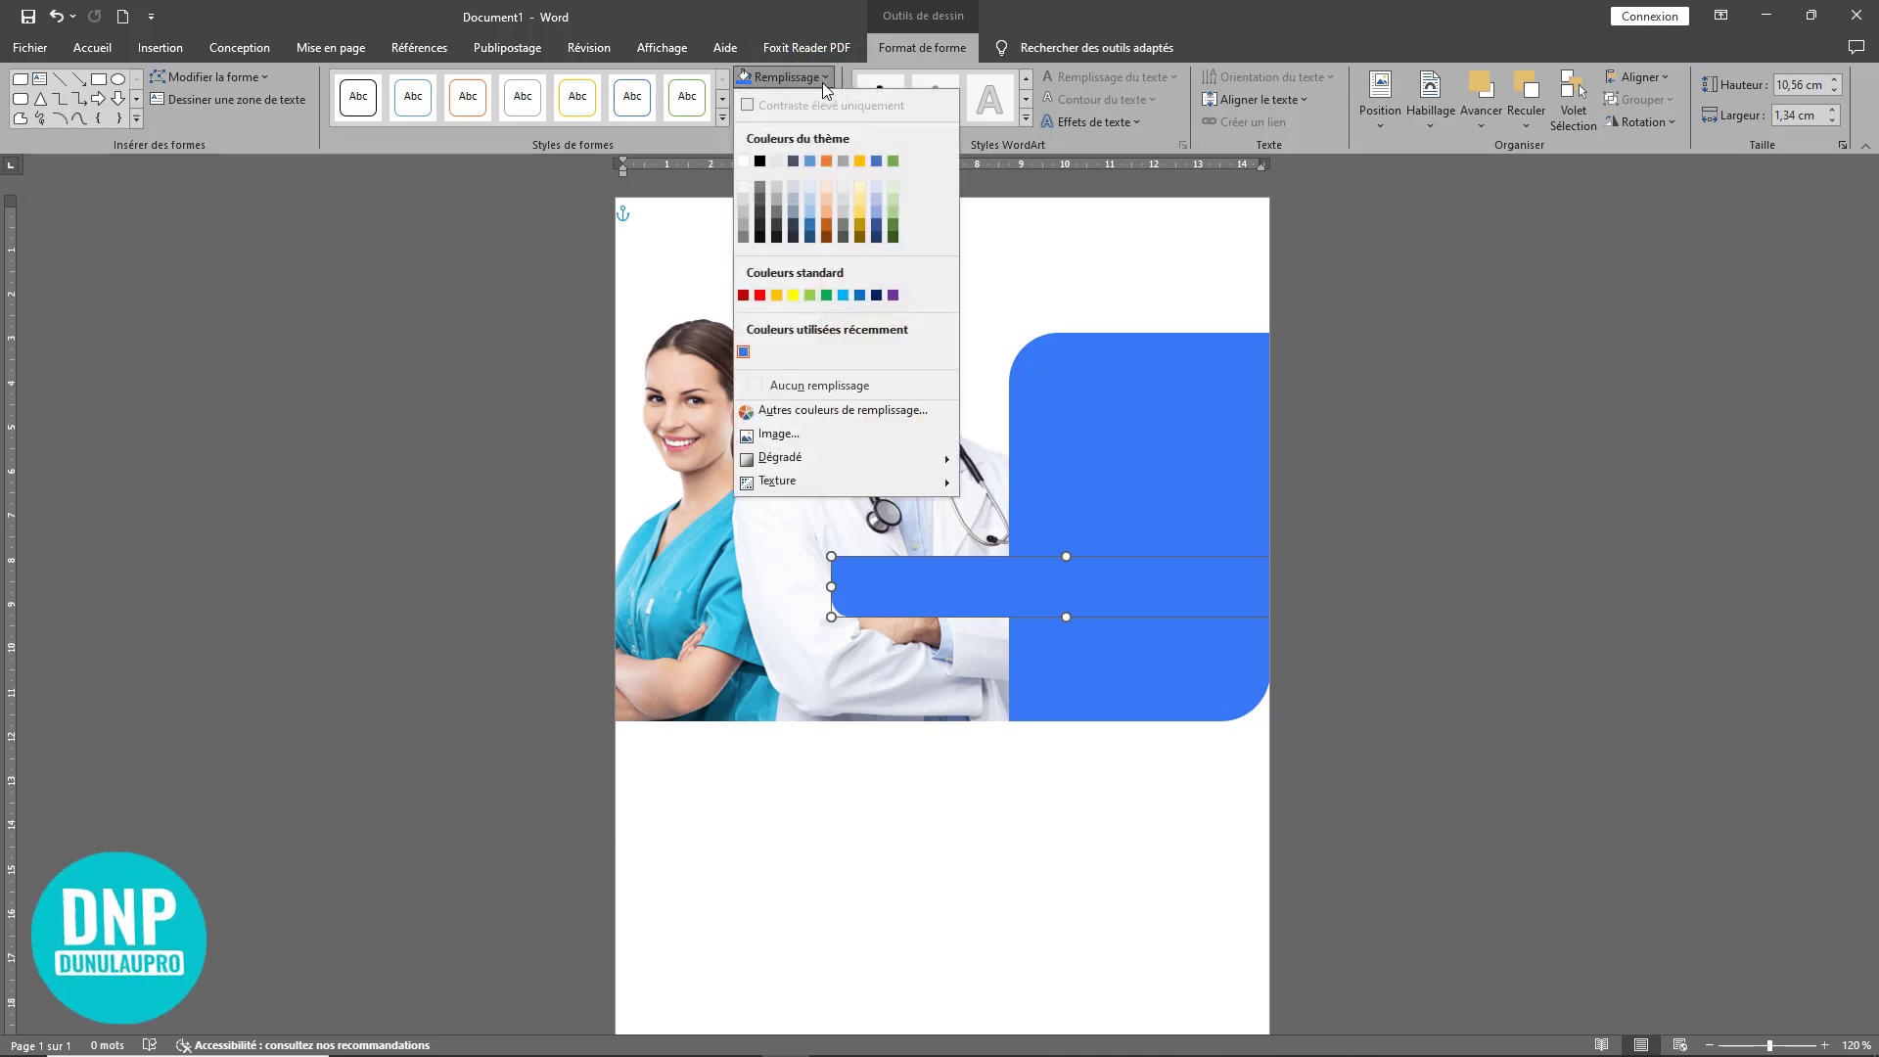
pyautogui.click(844, 294)
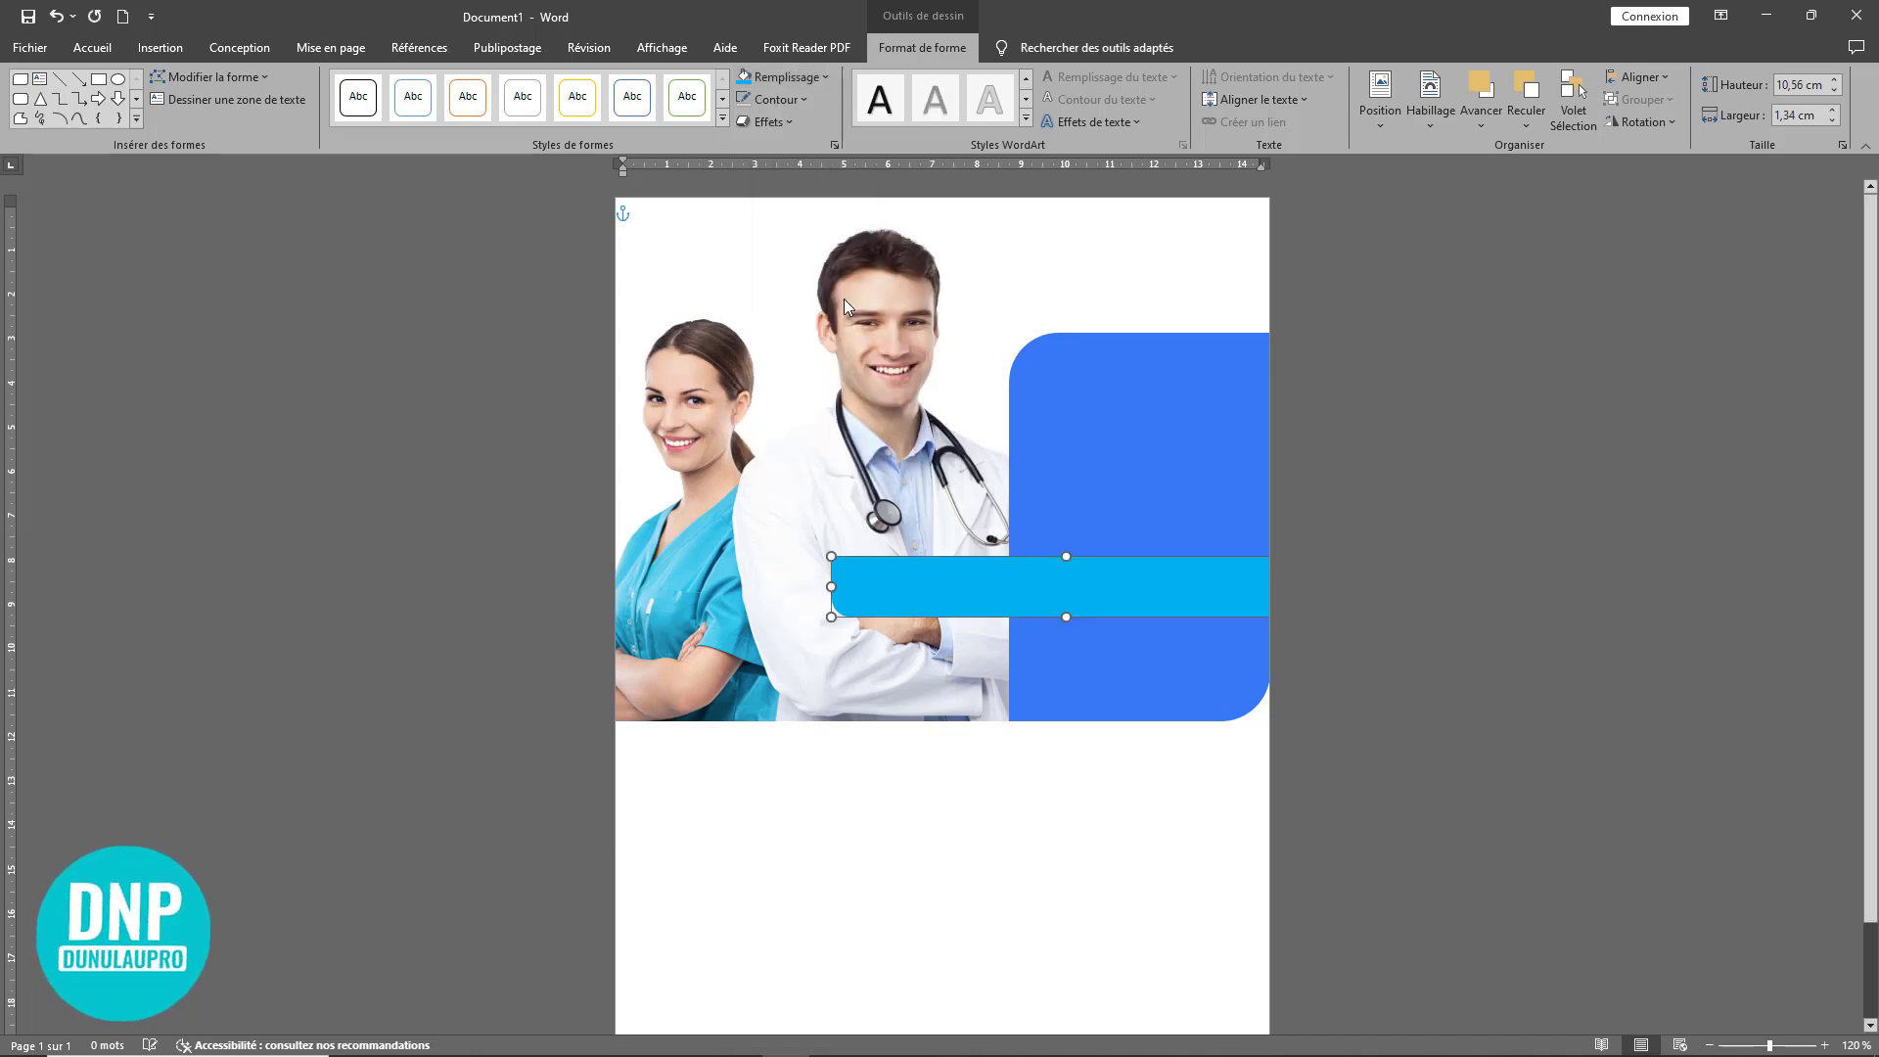
pyautogui.click(1008, 857)
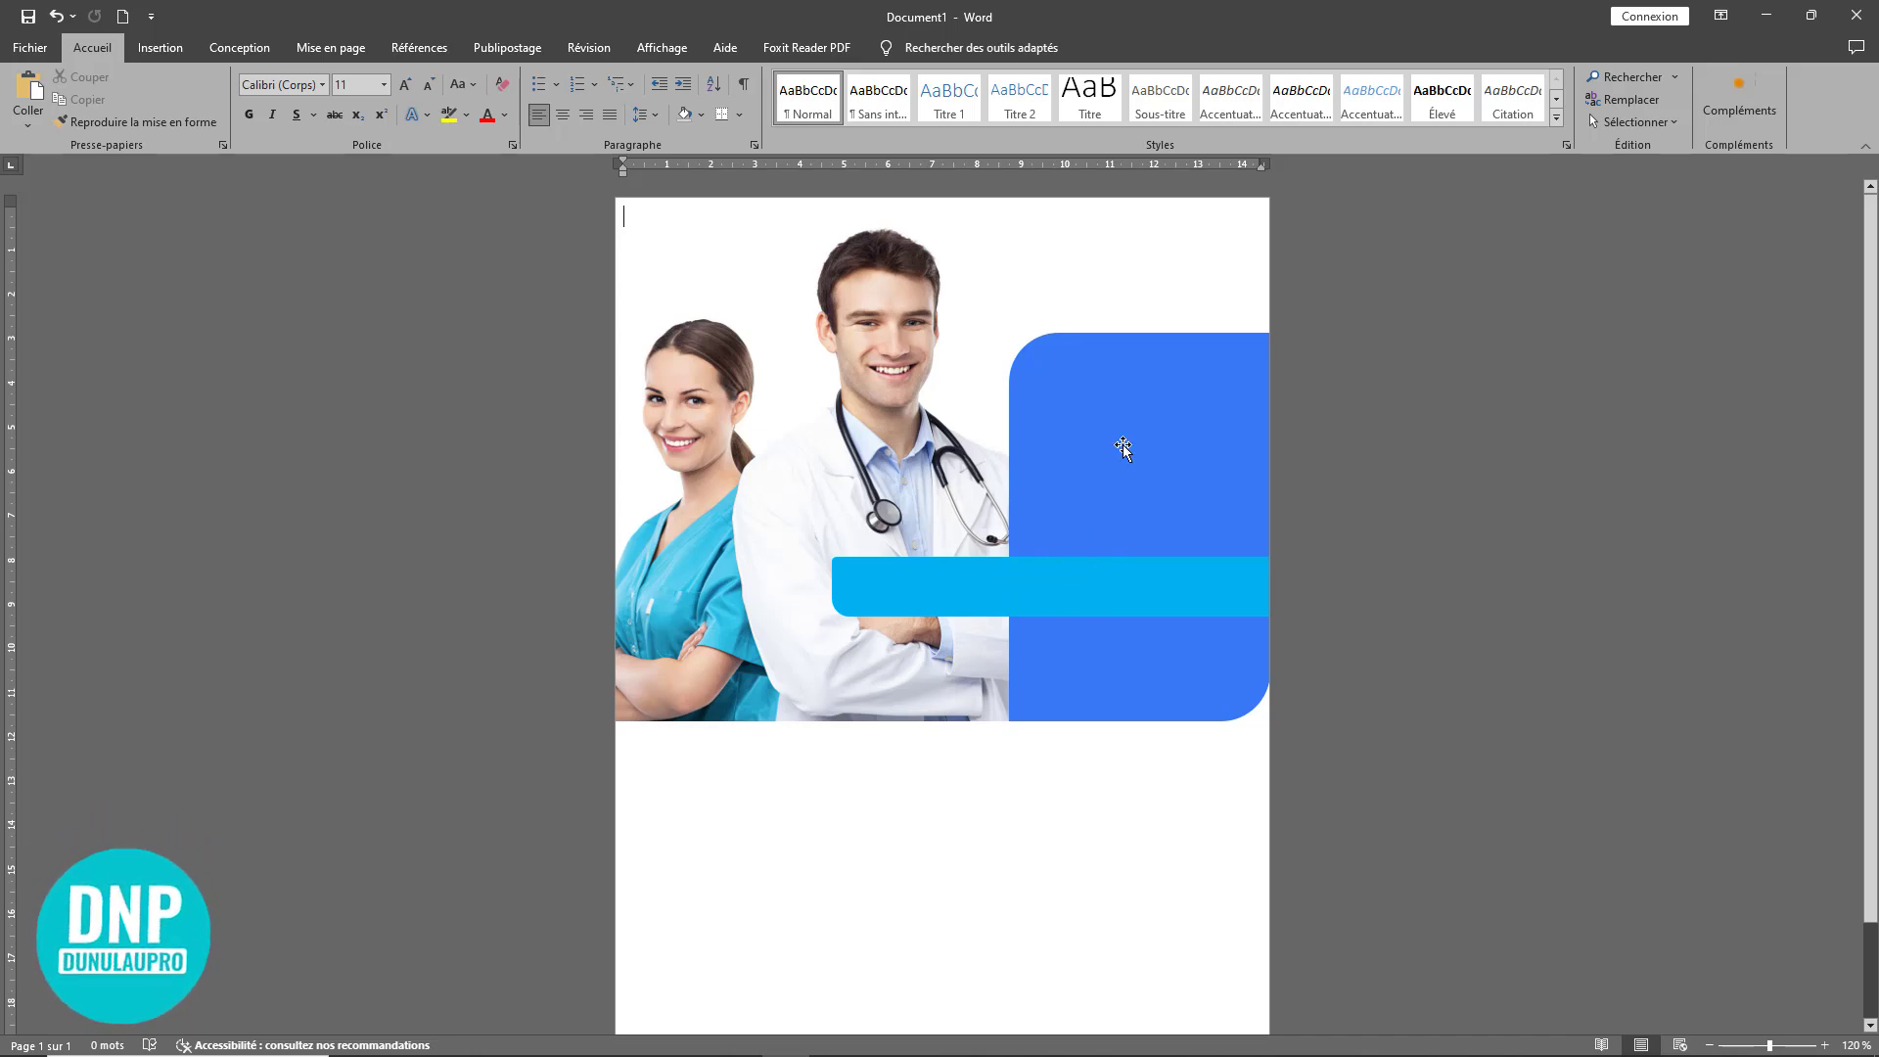
# Step: Duplicate the large blue shape and shrink the copy to about 2,52 cm high and 0,79 cm wide
pyautogui.click(1116, 471)
pyautogui.keyDown('ctrl'); pyautogui.moveTo(1116, 472); pyautogui.dragTo(975, 737); pyautogui.keyUp('ctrl')
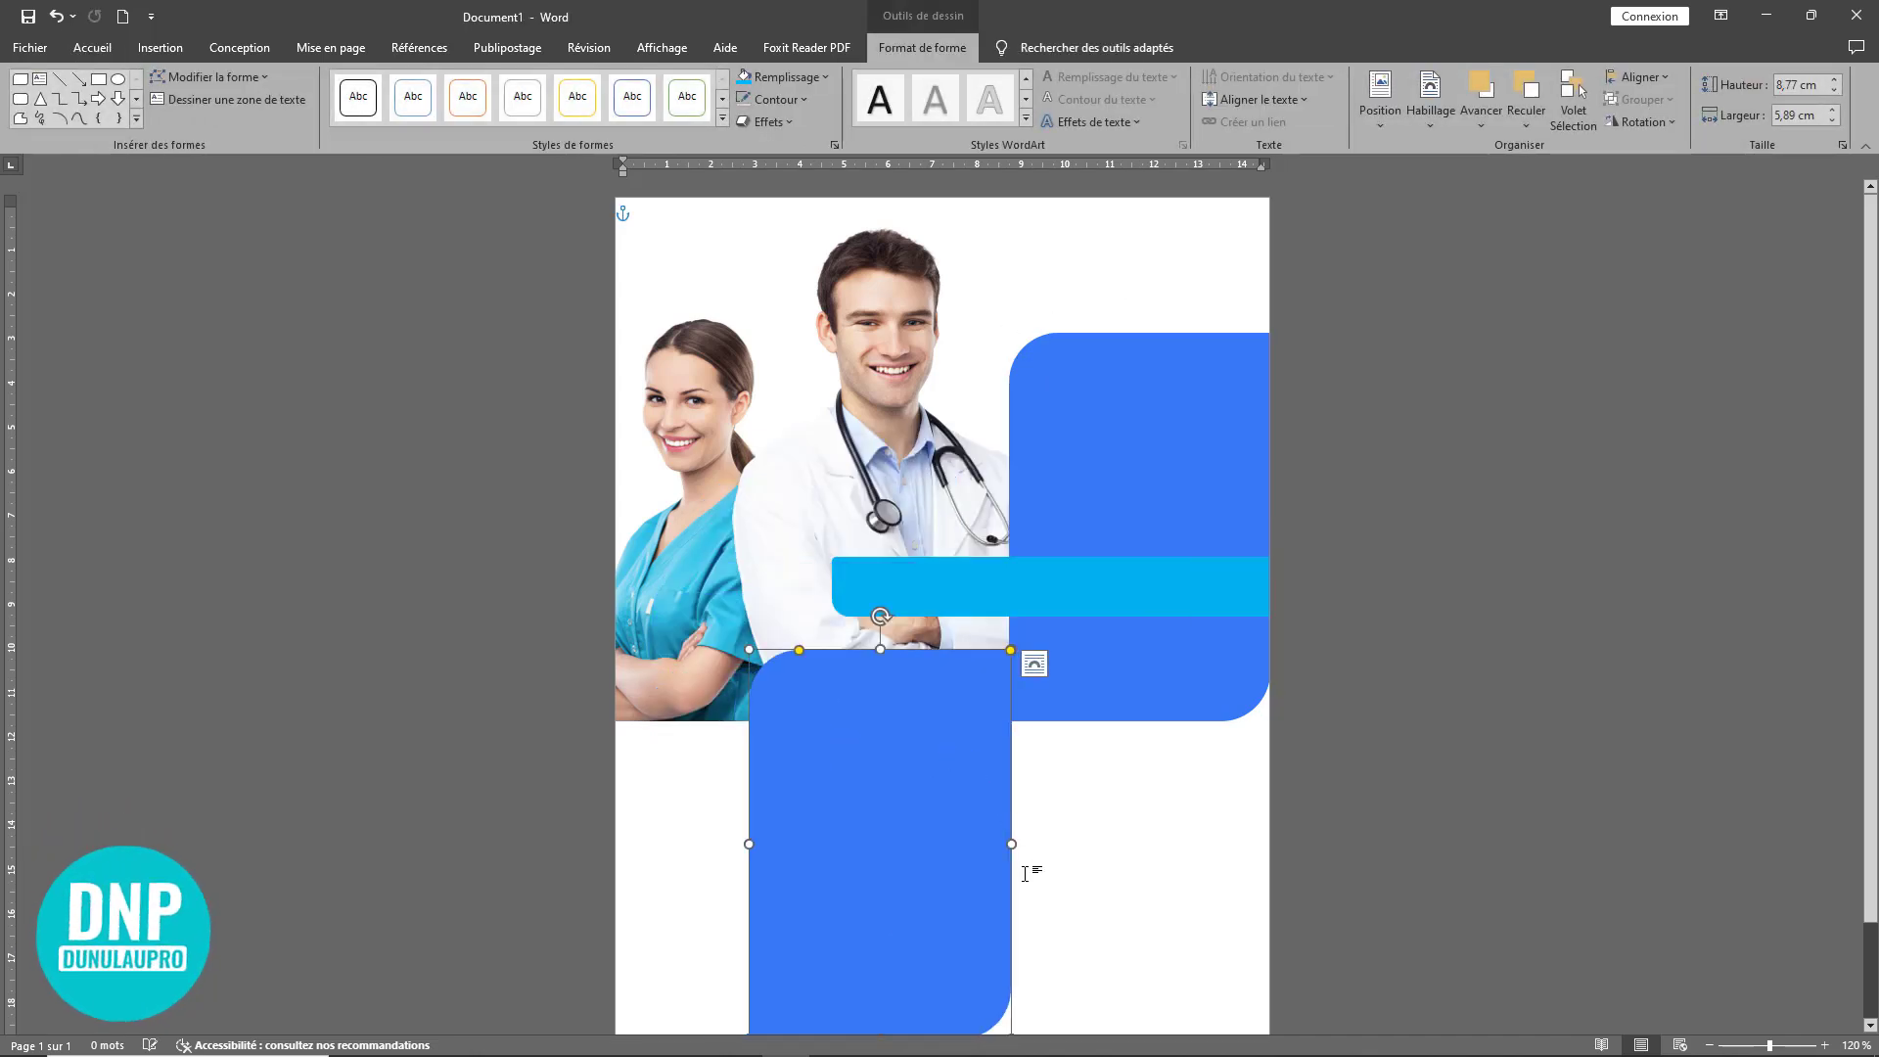
pyautogui.moveTo(1010, 844); pyautogui.dragTo(817, 844)
pyautogui.moveTo(762, 651); pyautogui.dragTo(797, 661)
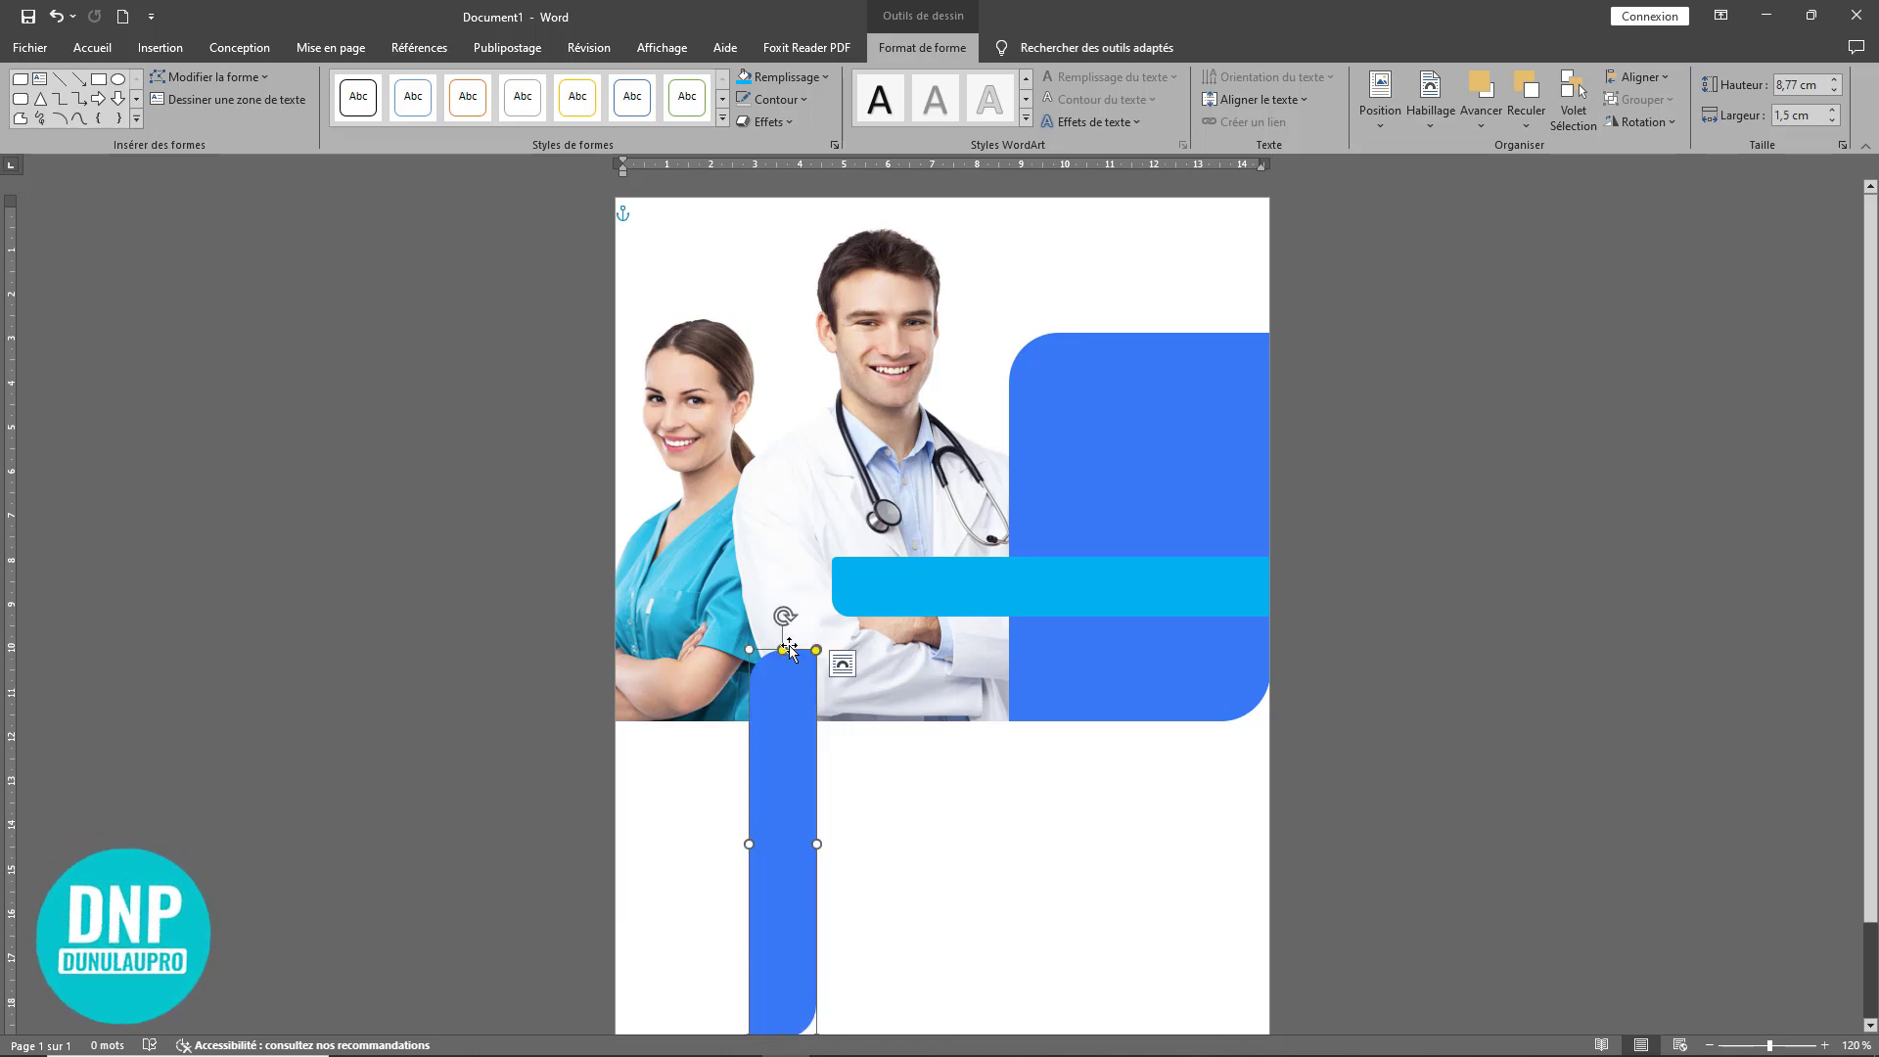
pyautogui.scroll(-2, 911, 780)
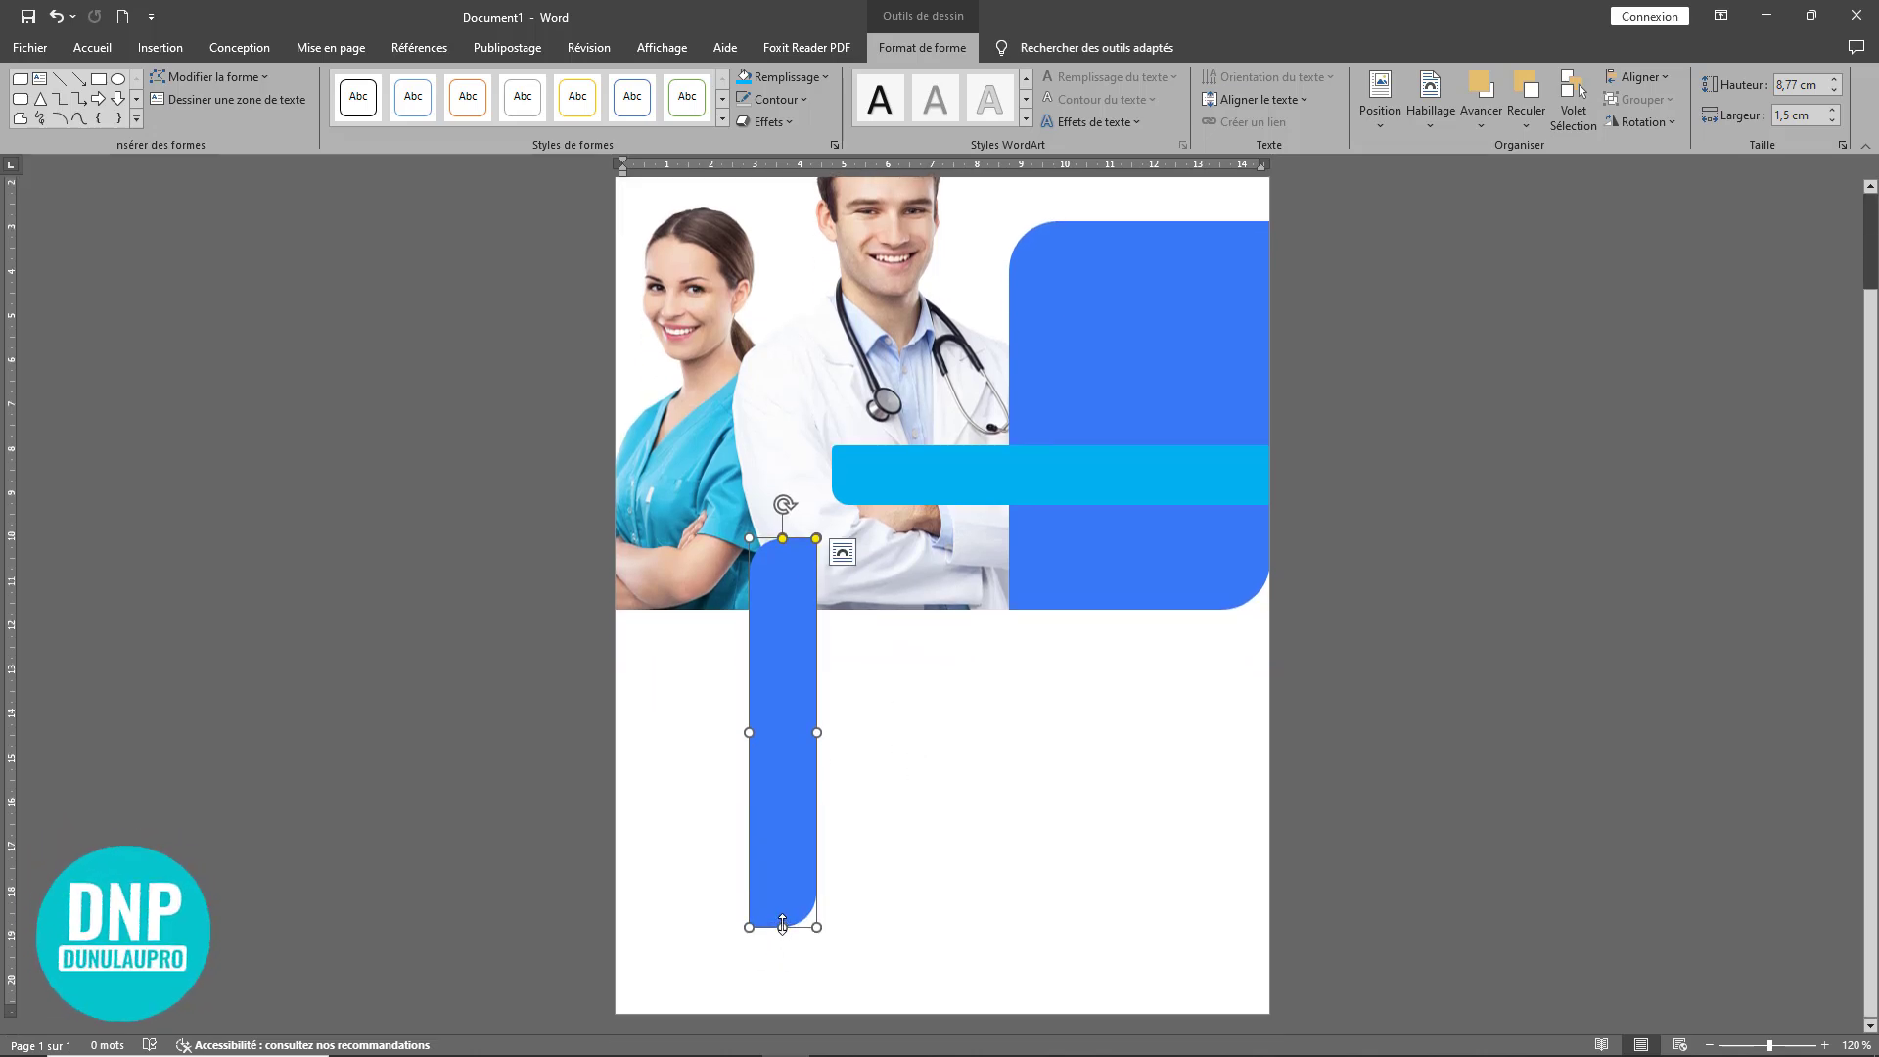
pyautogui.moveTo(782, 923); pyautogui.dragTo(788, 676)
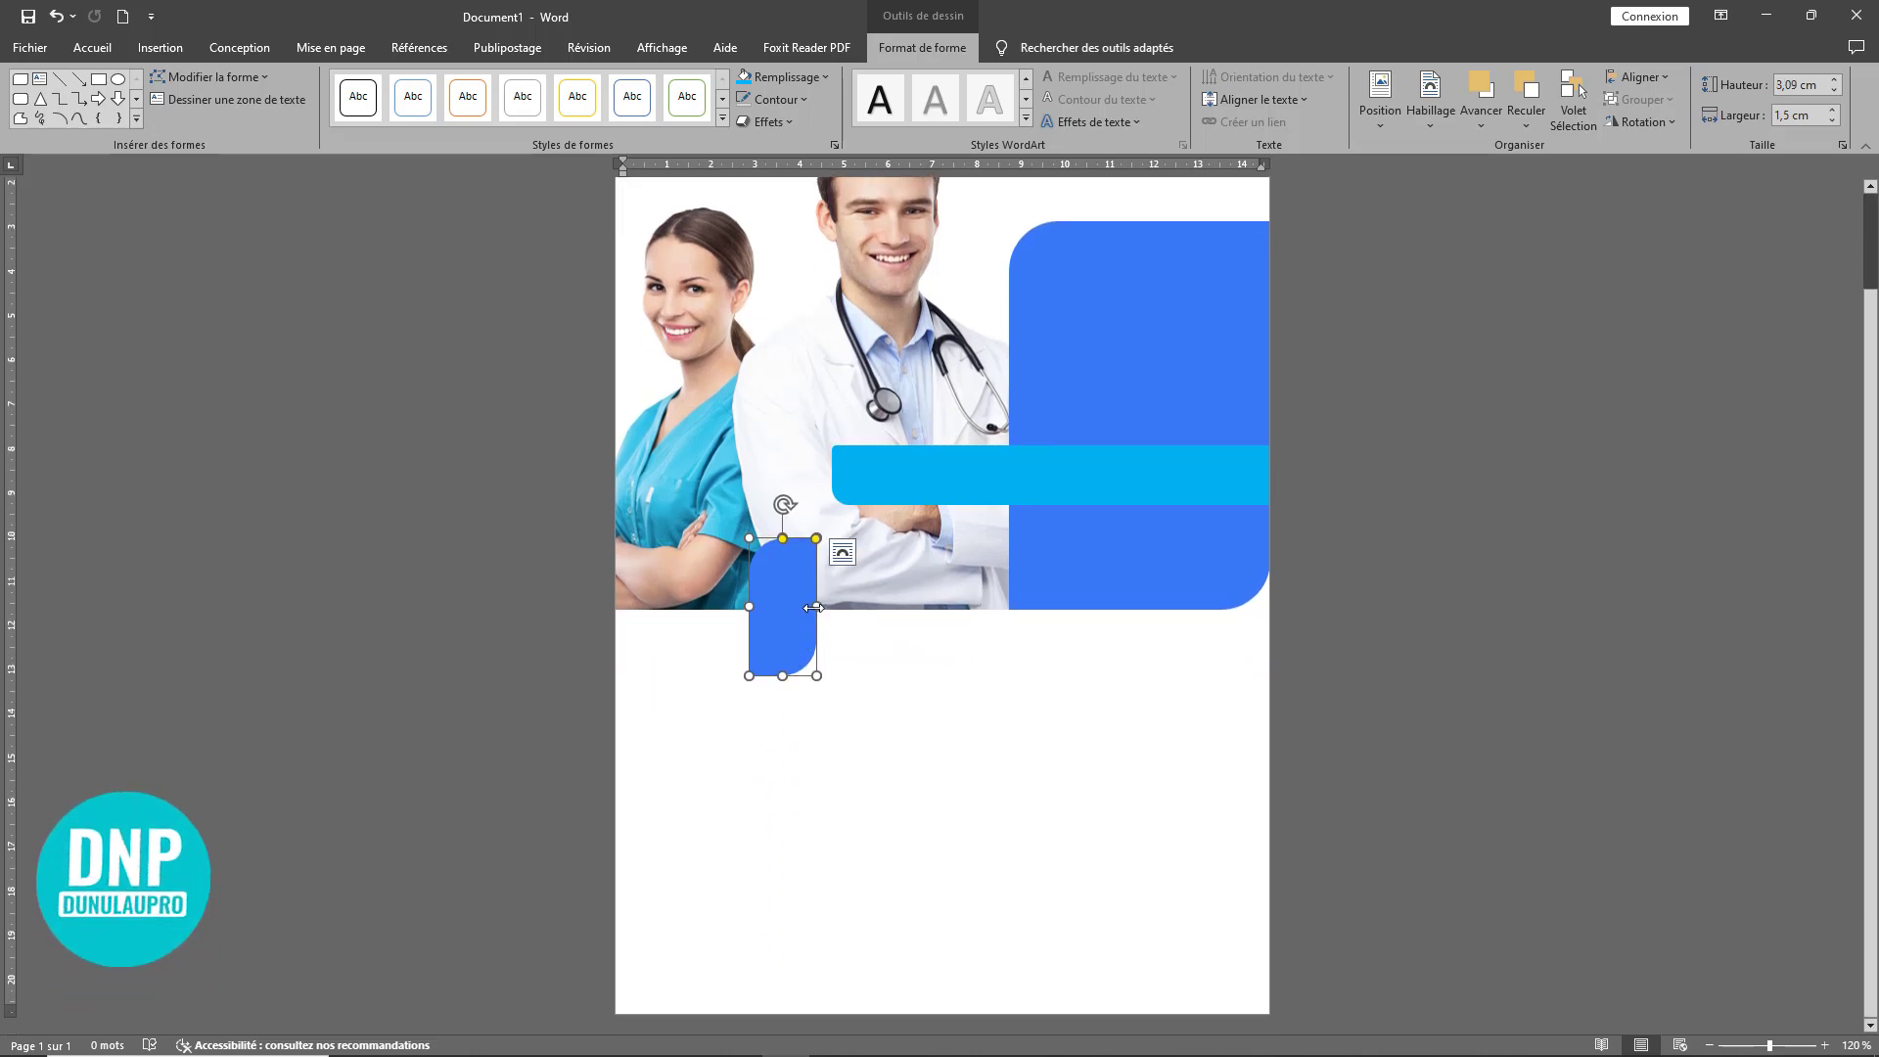
pyautogui.moveTo(817, 607); pyautogui.dragTo(785, 607)
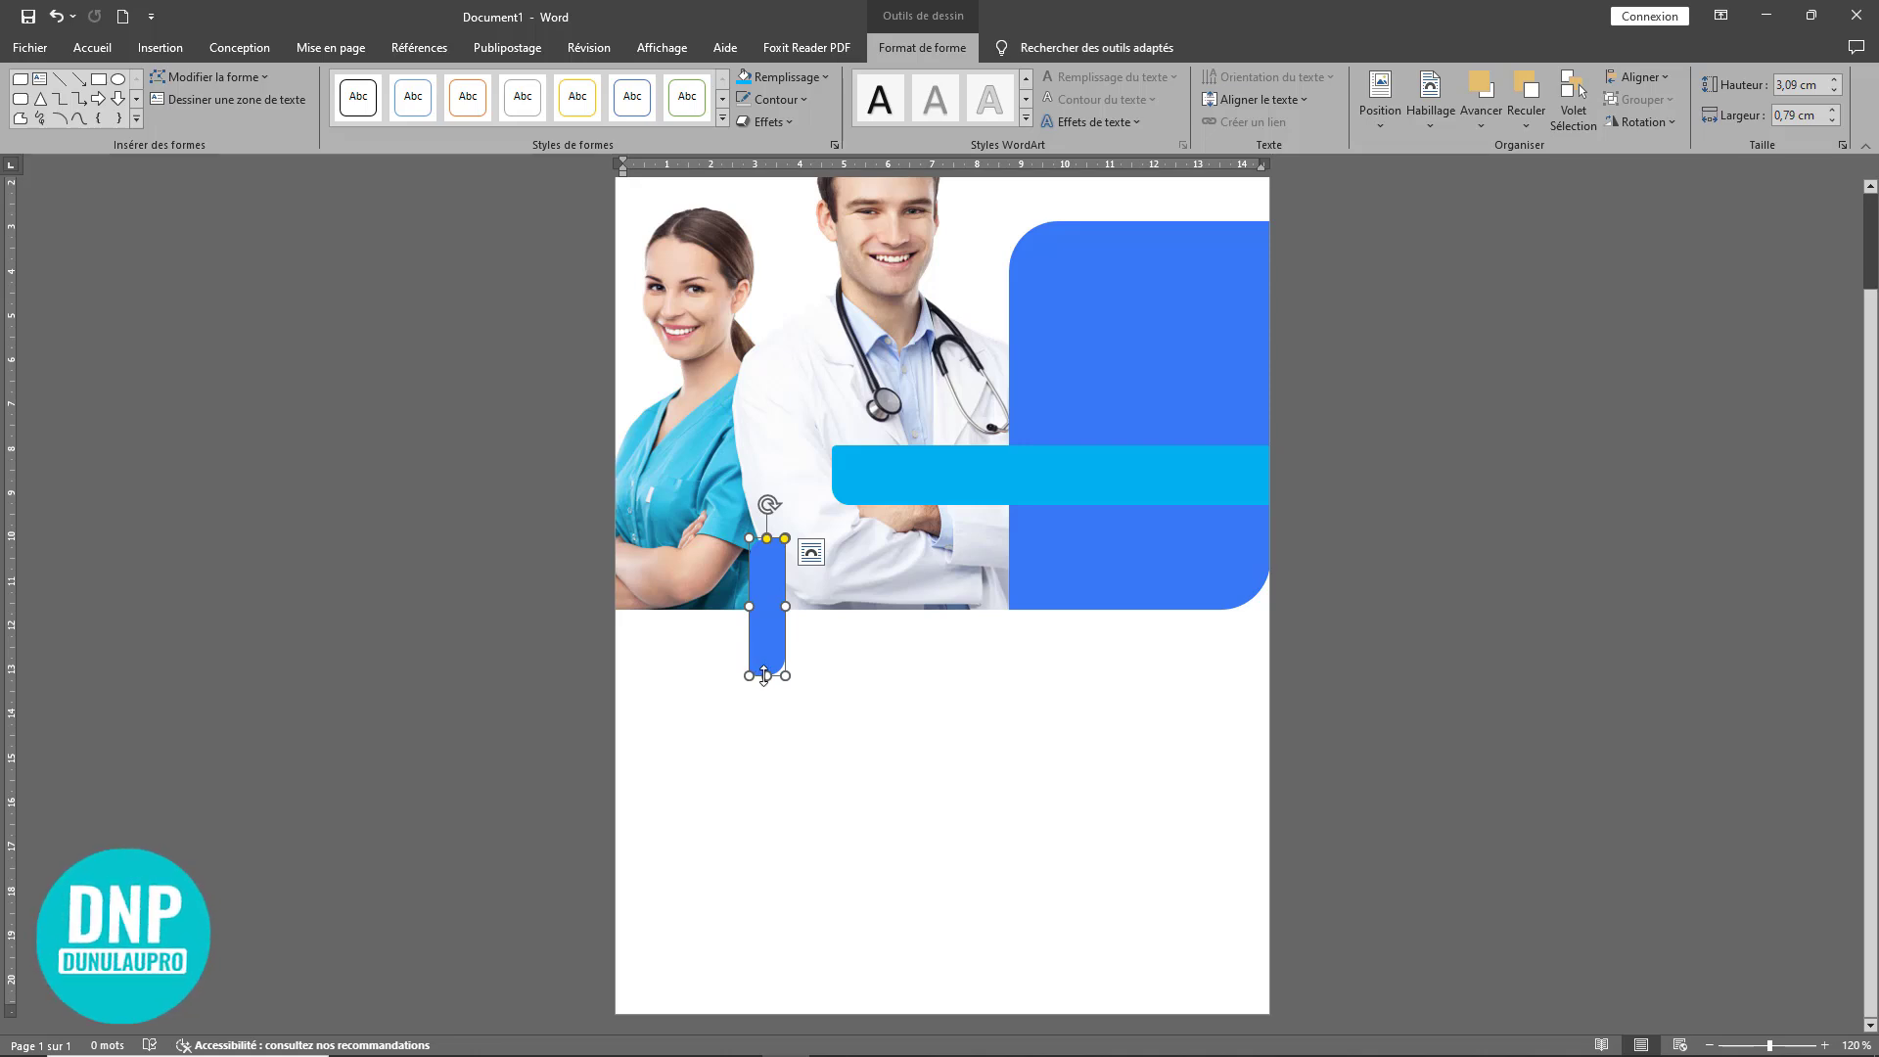
pyautogui.moveTo(764, 676); pyautogui.dragTo(766, 650)
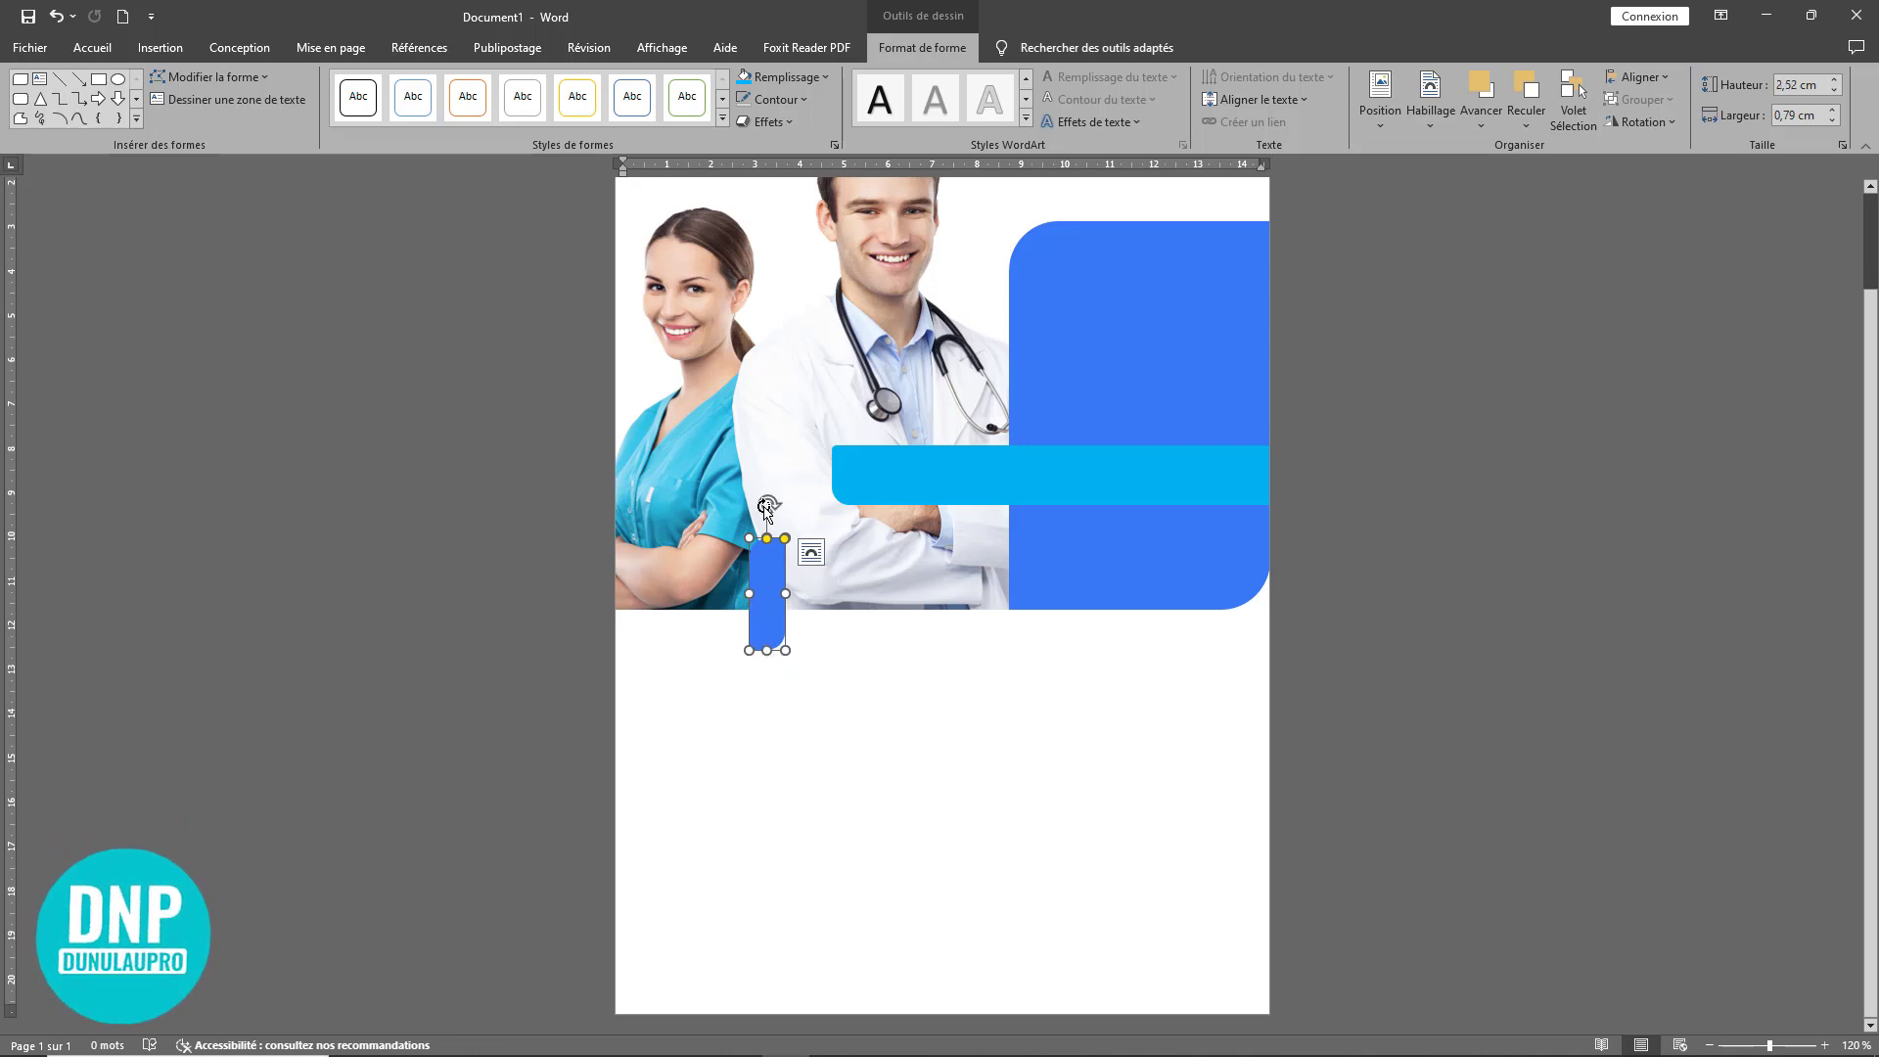
# Step: Rotate the small blue copy to horizontal, place it above the large blue shape and reduce it to about 1,7 by 0,47 cm
pyautogui.moveTo(767, 505); pyautogui.dragTo(852, 593)
pyautogui.scroll(2, 803, 627)
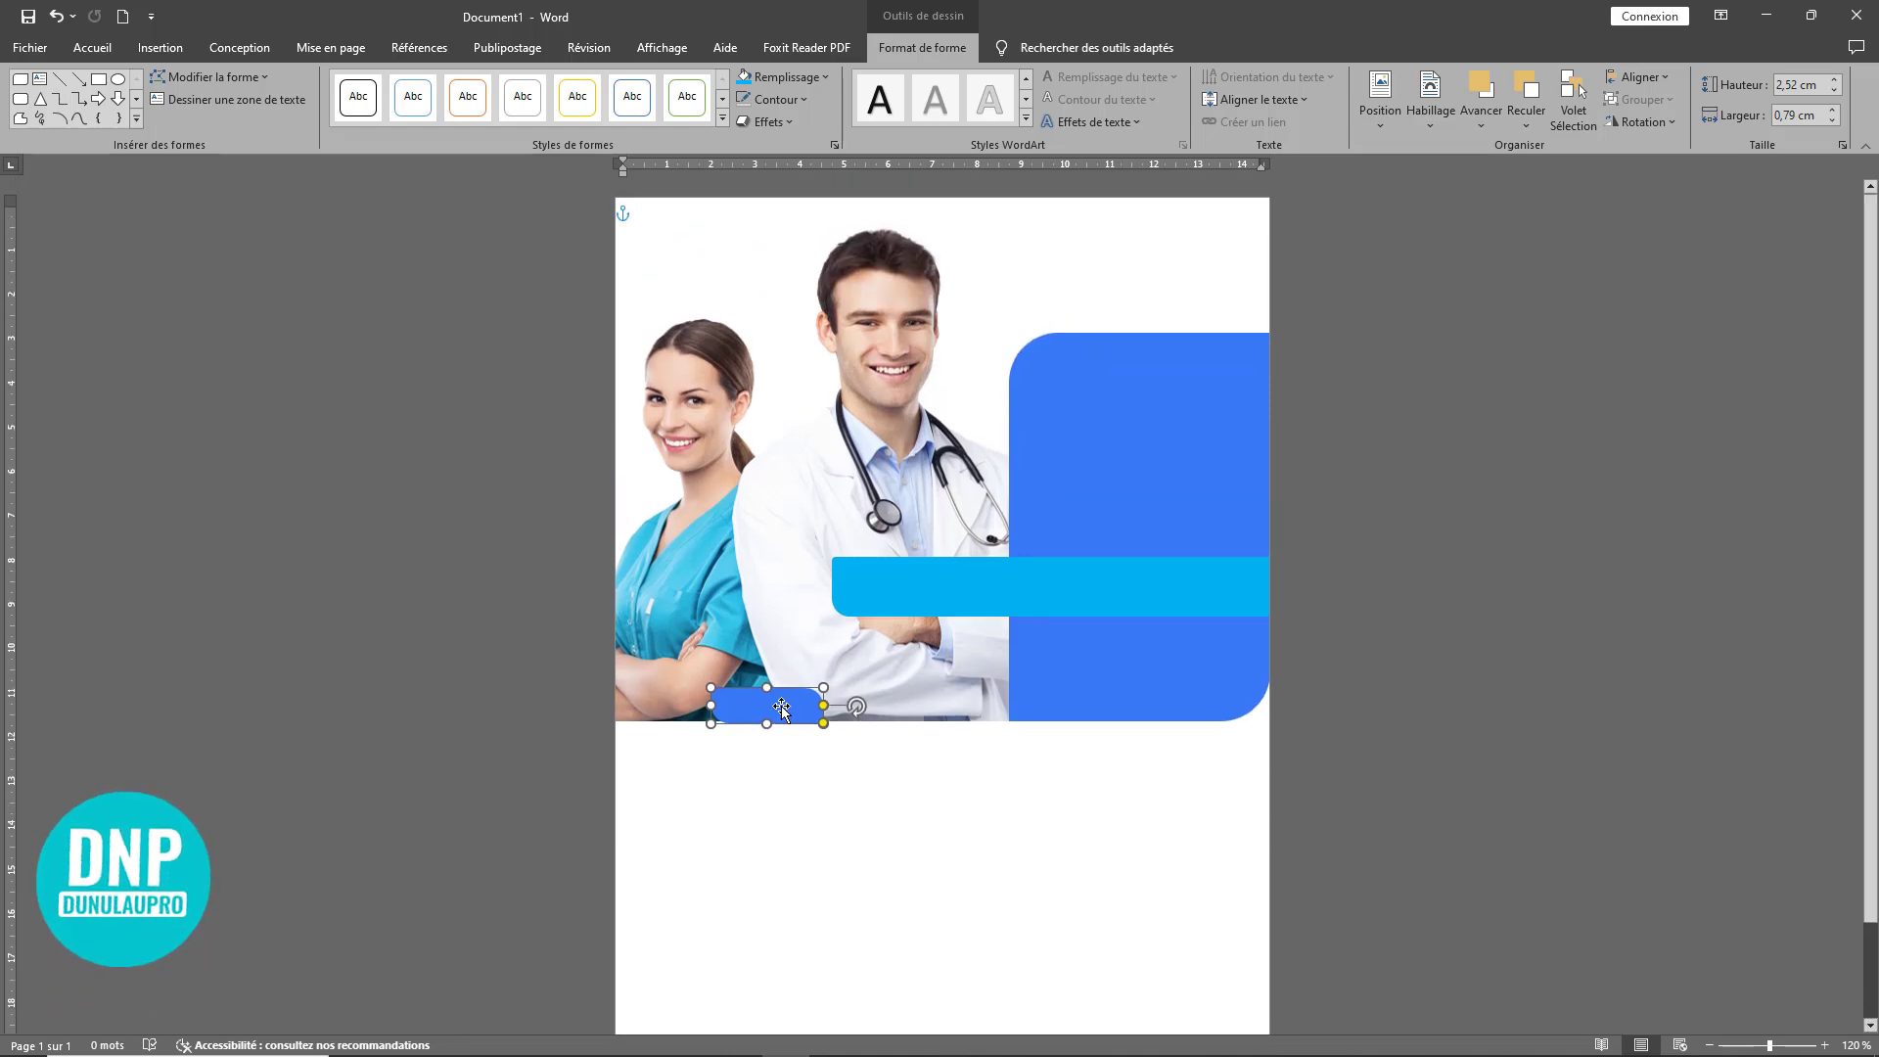
pyautogui.moveTo(782, 706); pyautogui.dragTo(1048, 267)
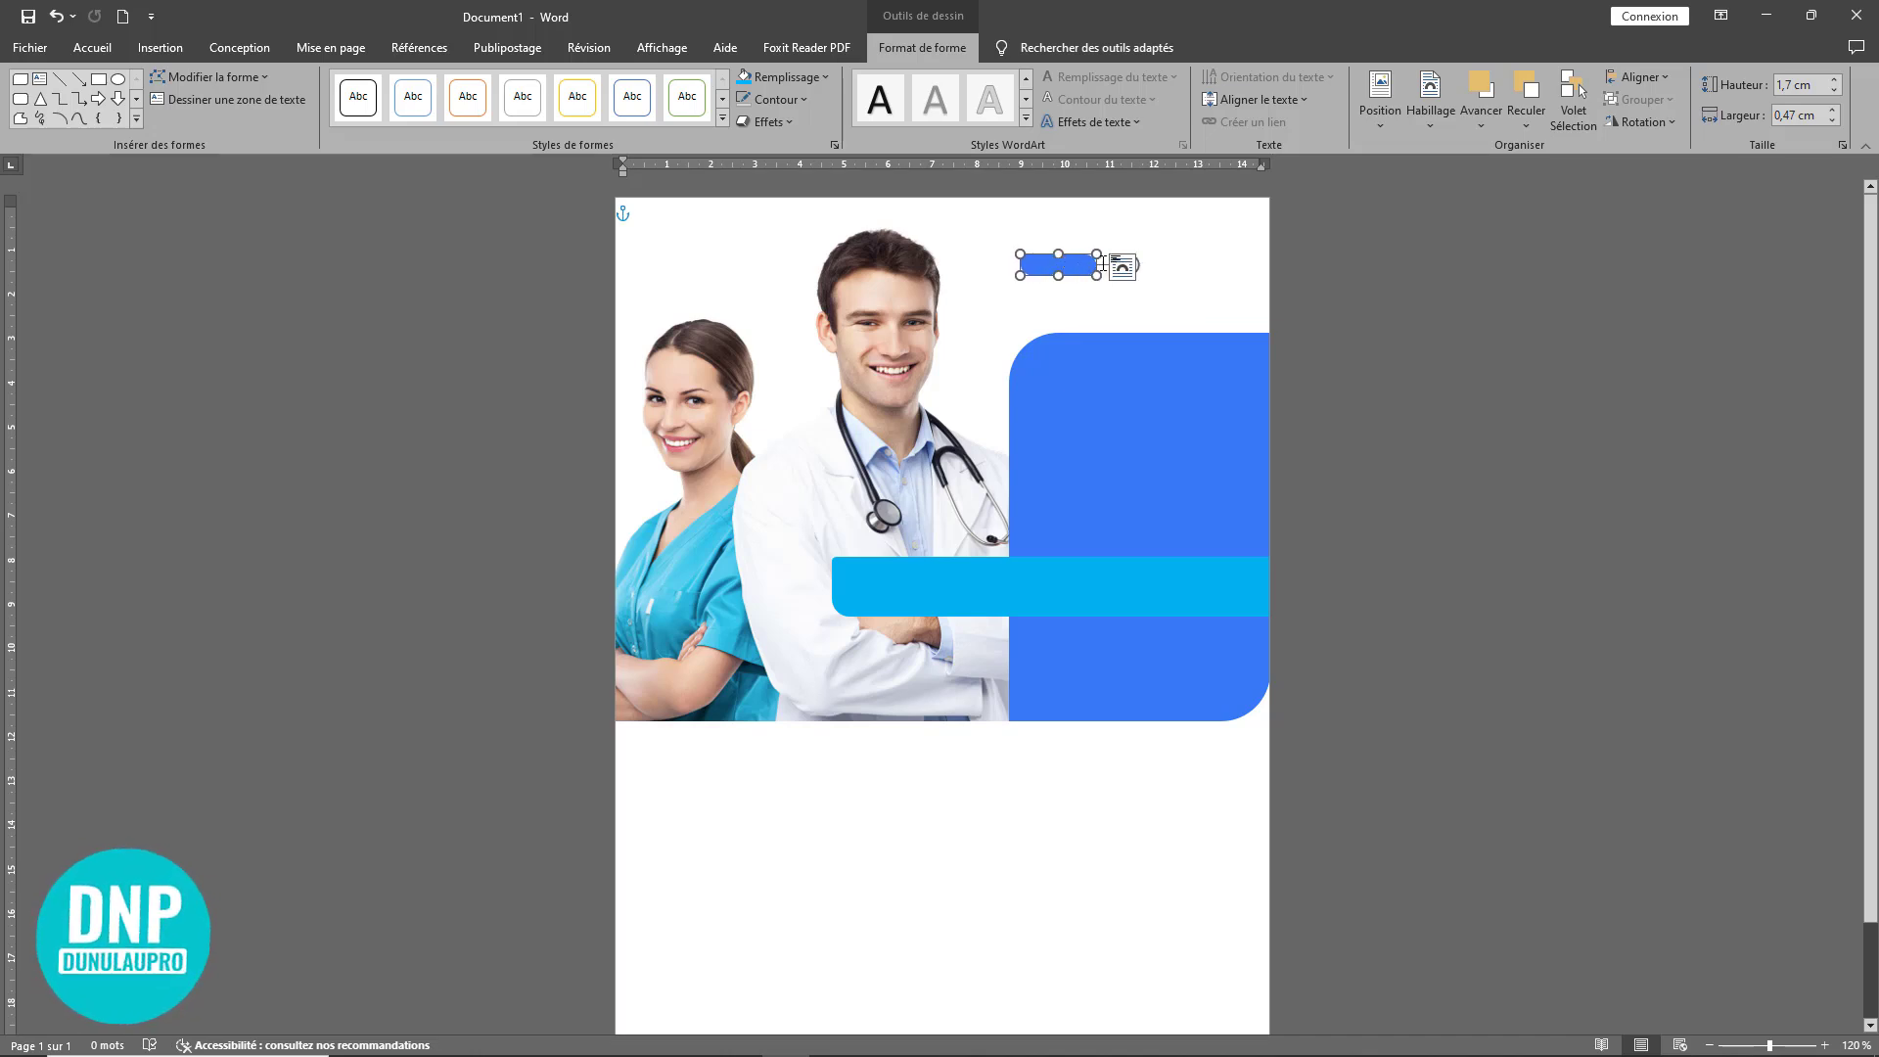
# Step: Duplicate the small blue bar, rotate the copy to vertical and place it over the original to form a medical cross
pyautogui.scroll(17, 1098, 382)
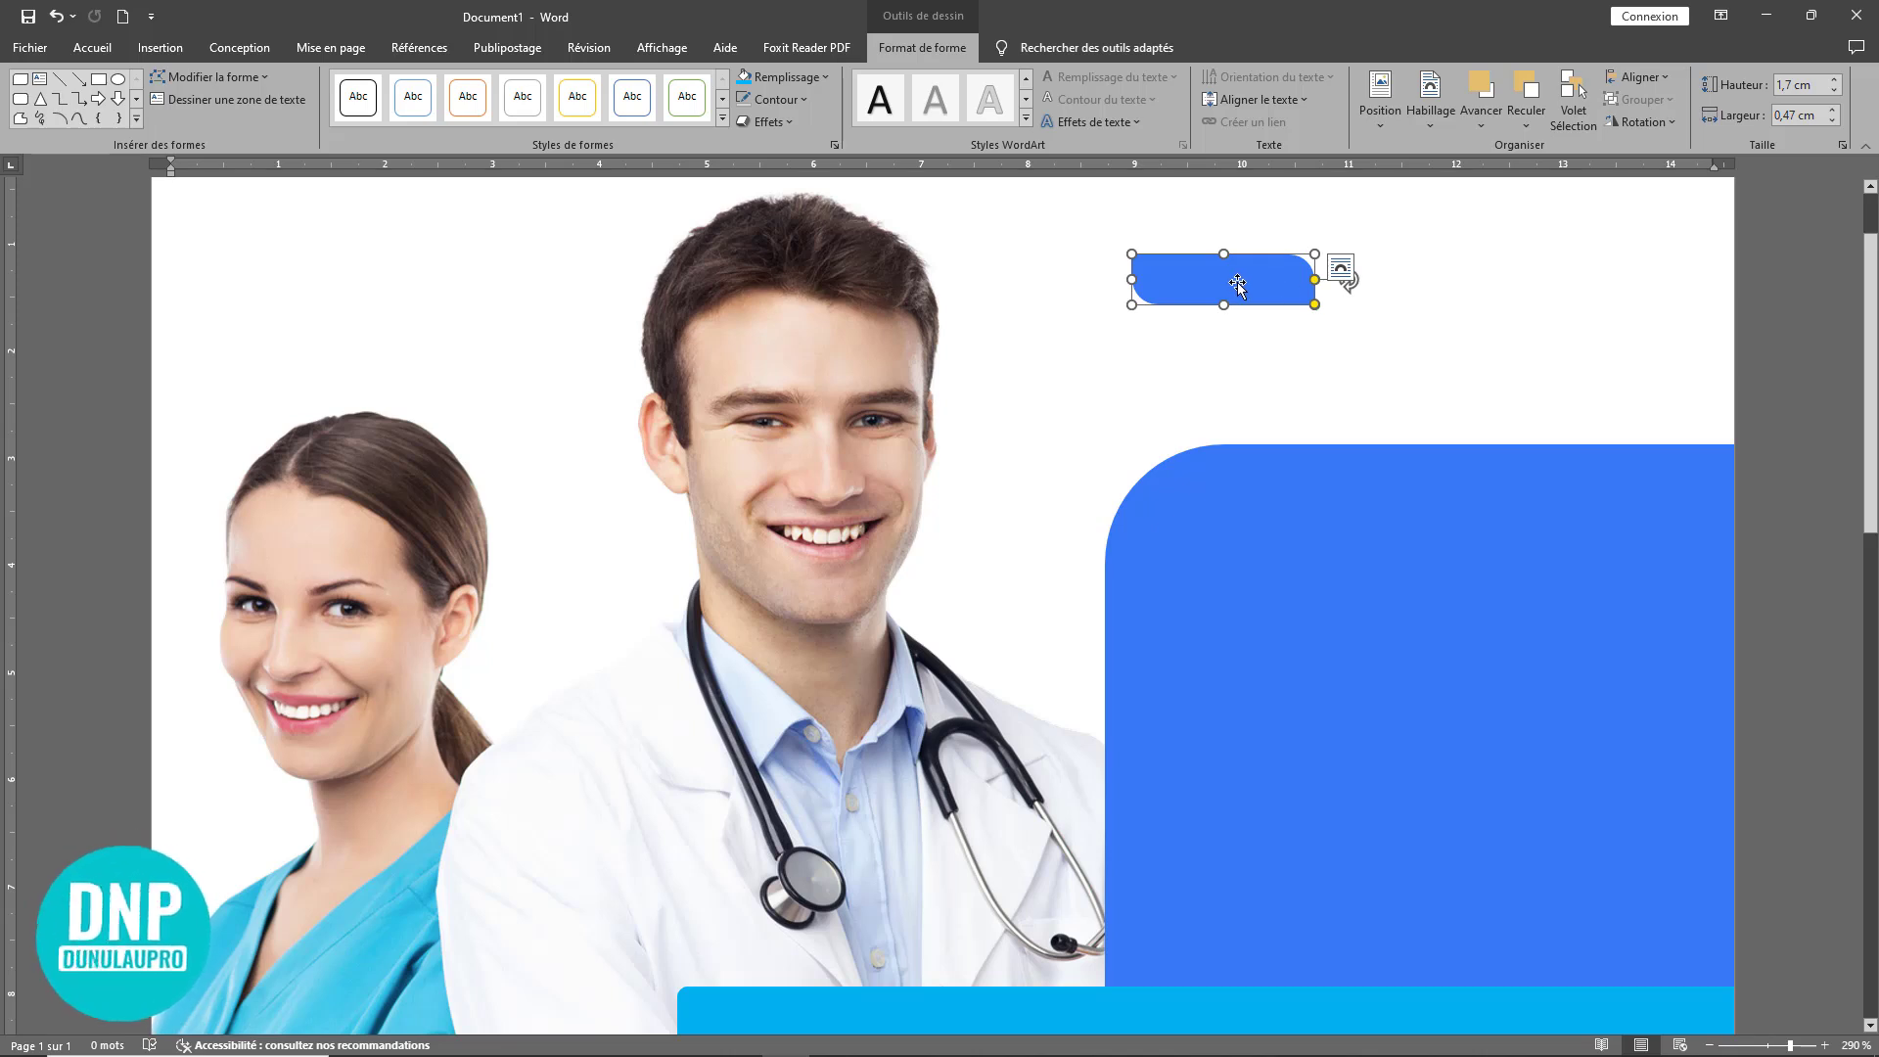
pyautogui.keyDown('ctrl'); pyautogui.moveTo(1224, 279); pyautogui.dragTo(1256, 348); pyautogui.keyUp('ctrl')
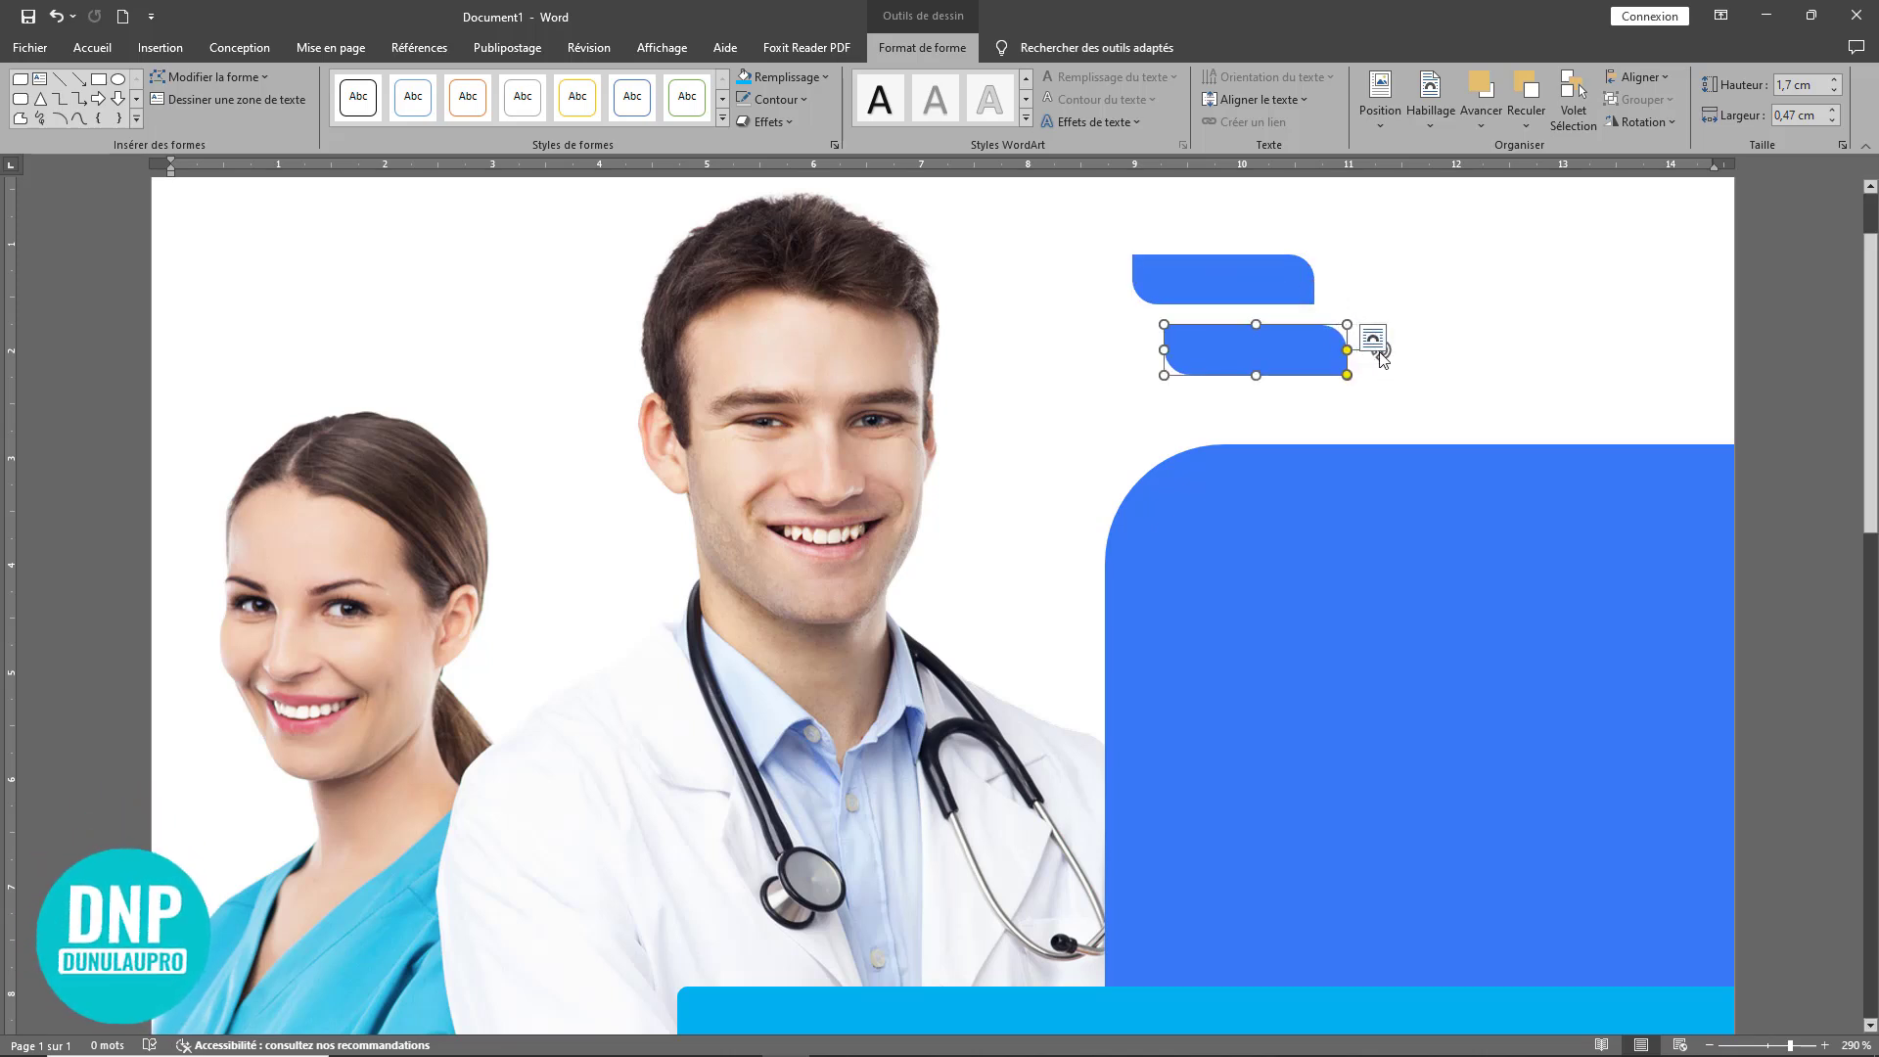
pyautogui.moveTo(1381, 350); pyautogui.dragTo(1260, 227)
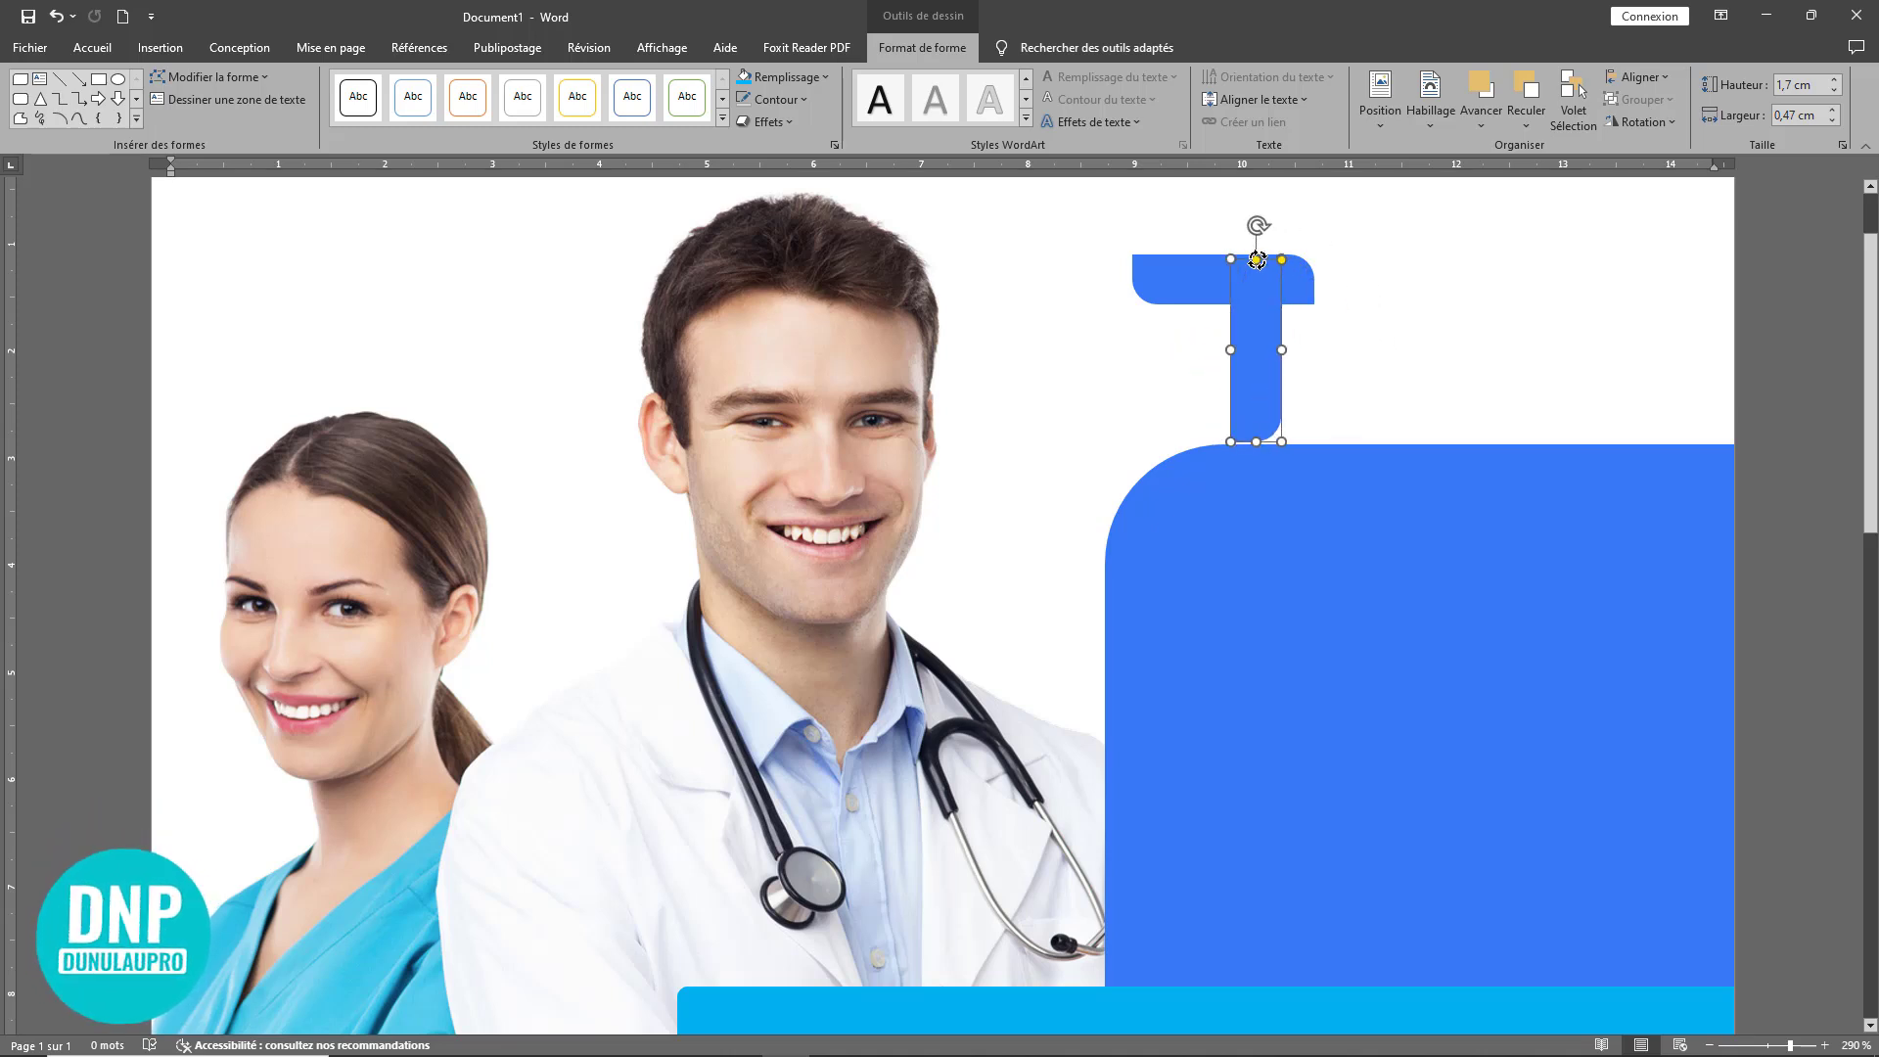
pyautogui.moveTo(1256, 357); pyautogui.dragTo(1220, 292)
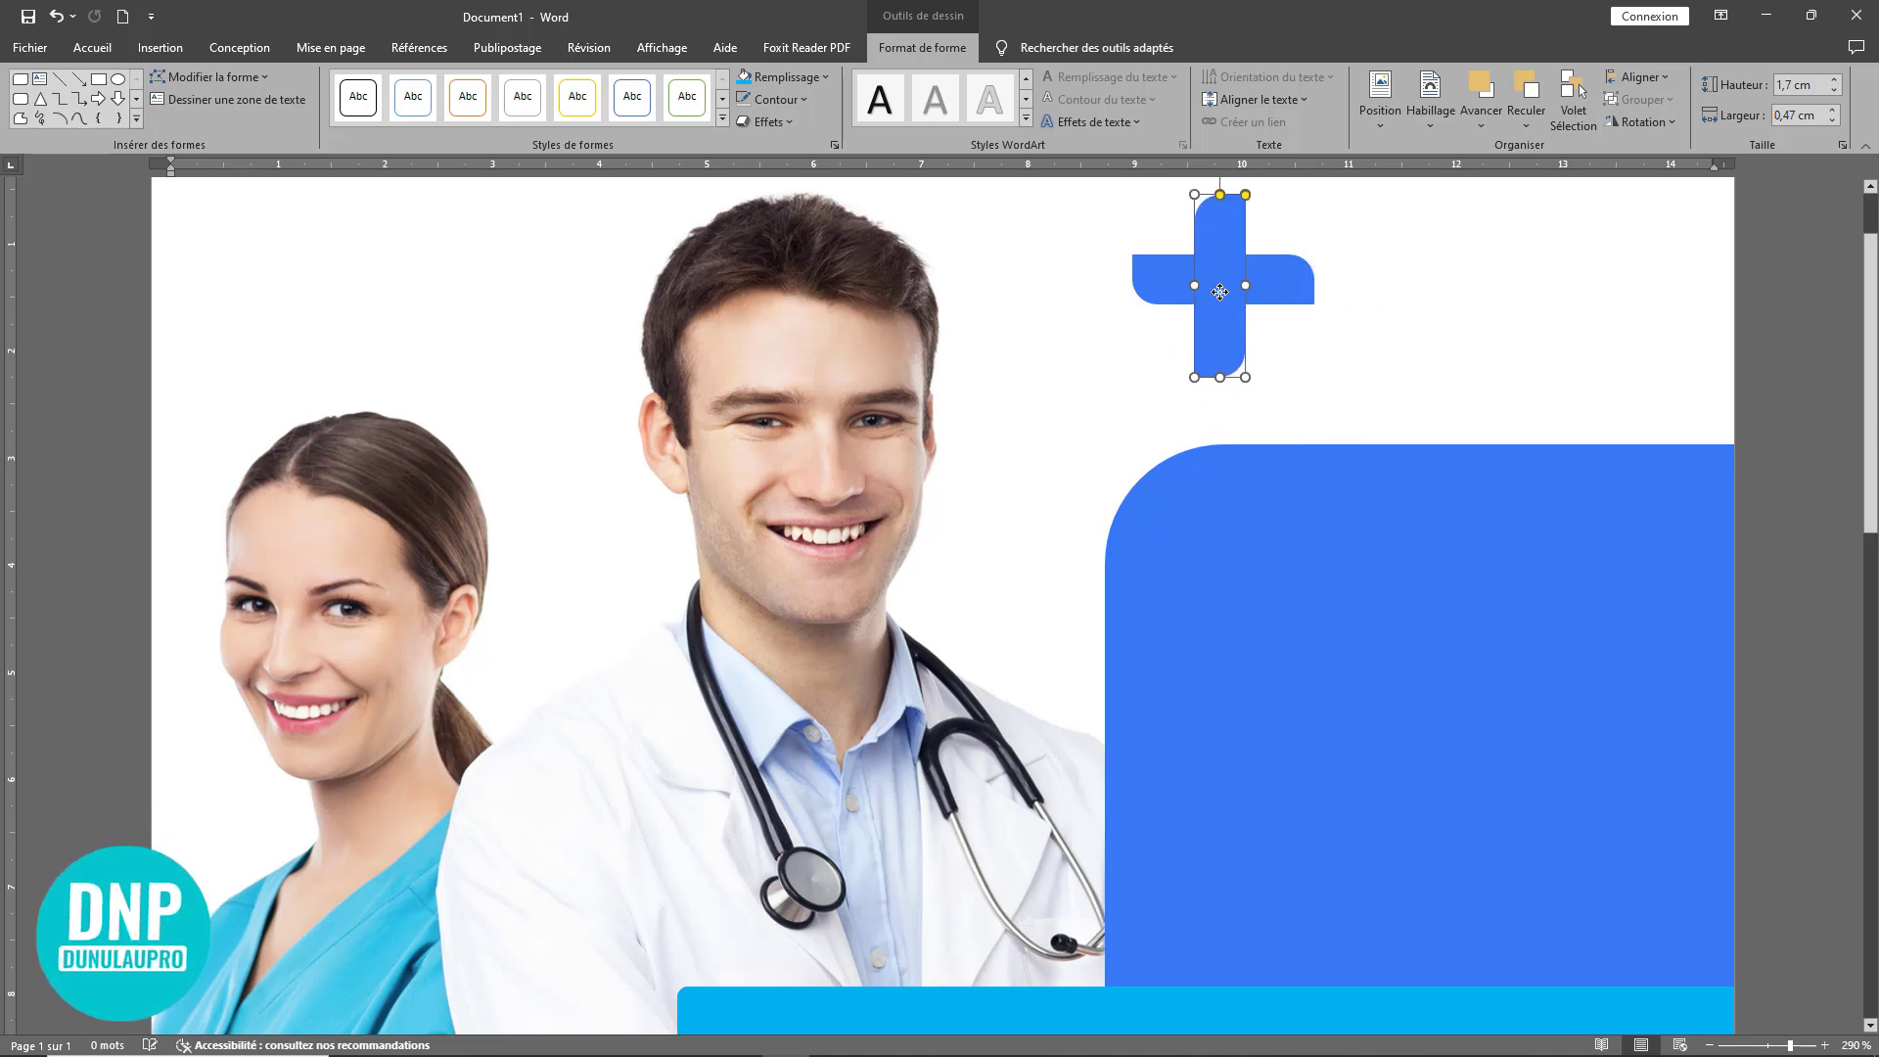
# Step: Fine-tune the position of the cross's vertical bar so it is centred on the horizontal bar
pyautogui.scroll(2, 1390, 348)
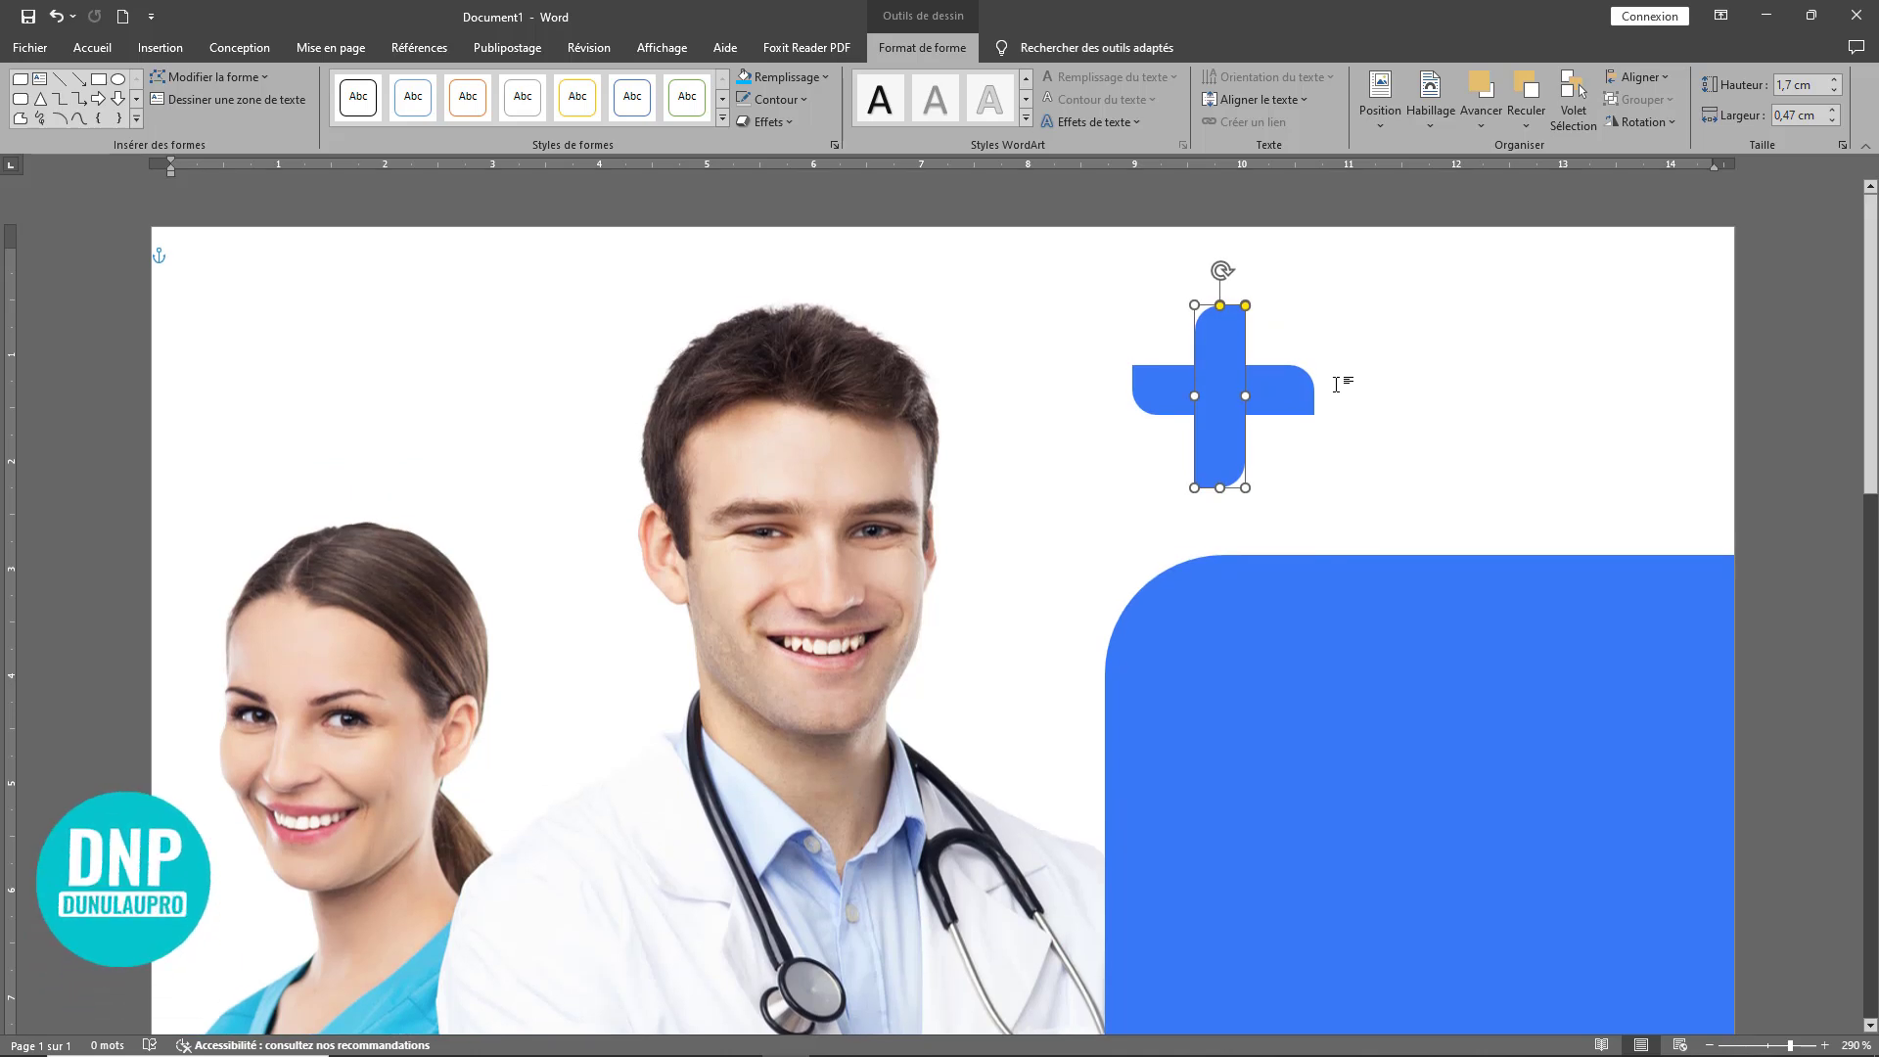
pyautogui.moveTo(1226, 419); pyautogui.dragTo(1227, 418)
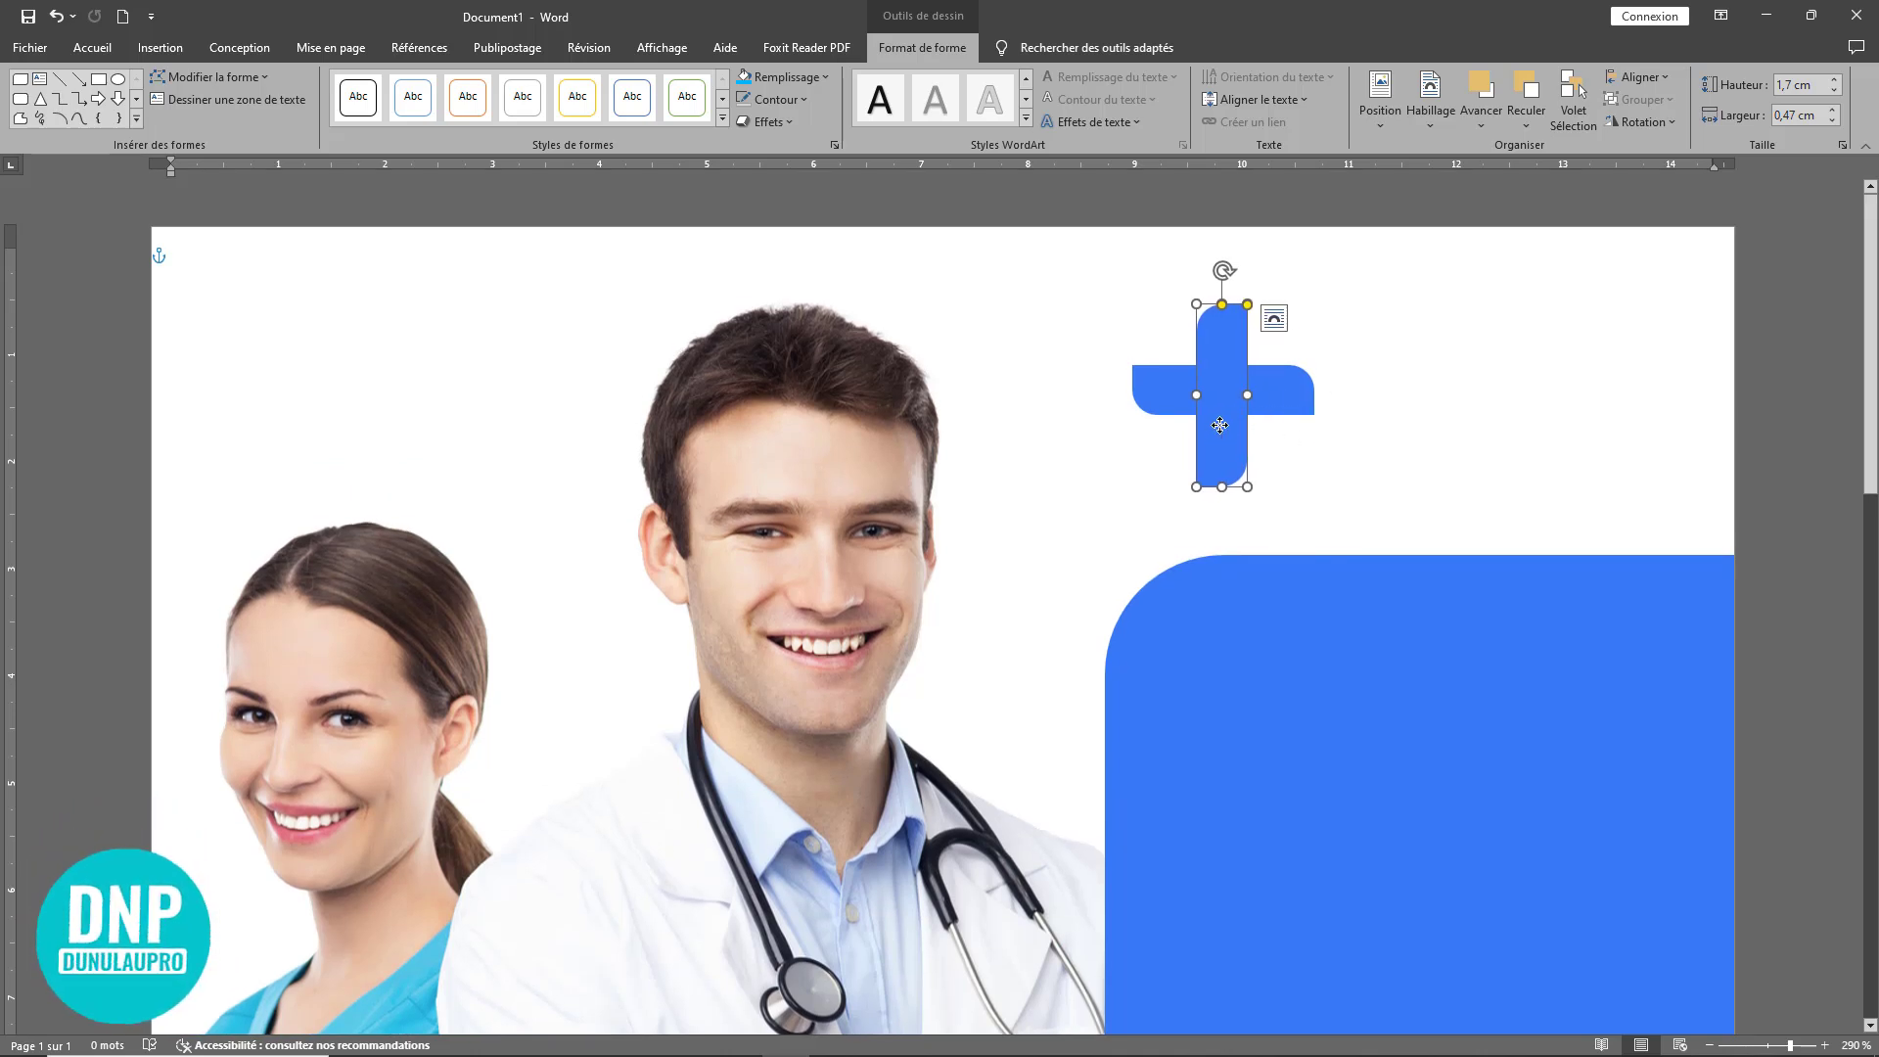
pyautogui.click(1324, 428)
pyautogui.click(1205, 434)
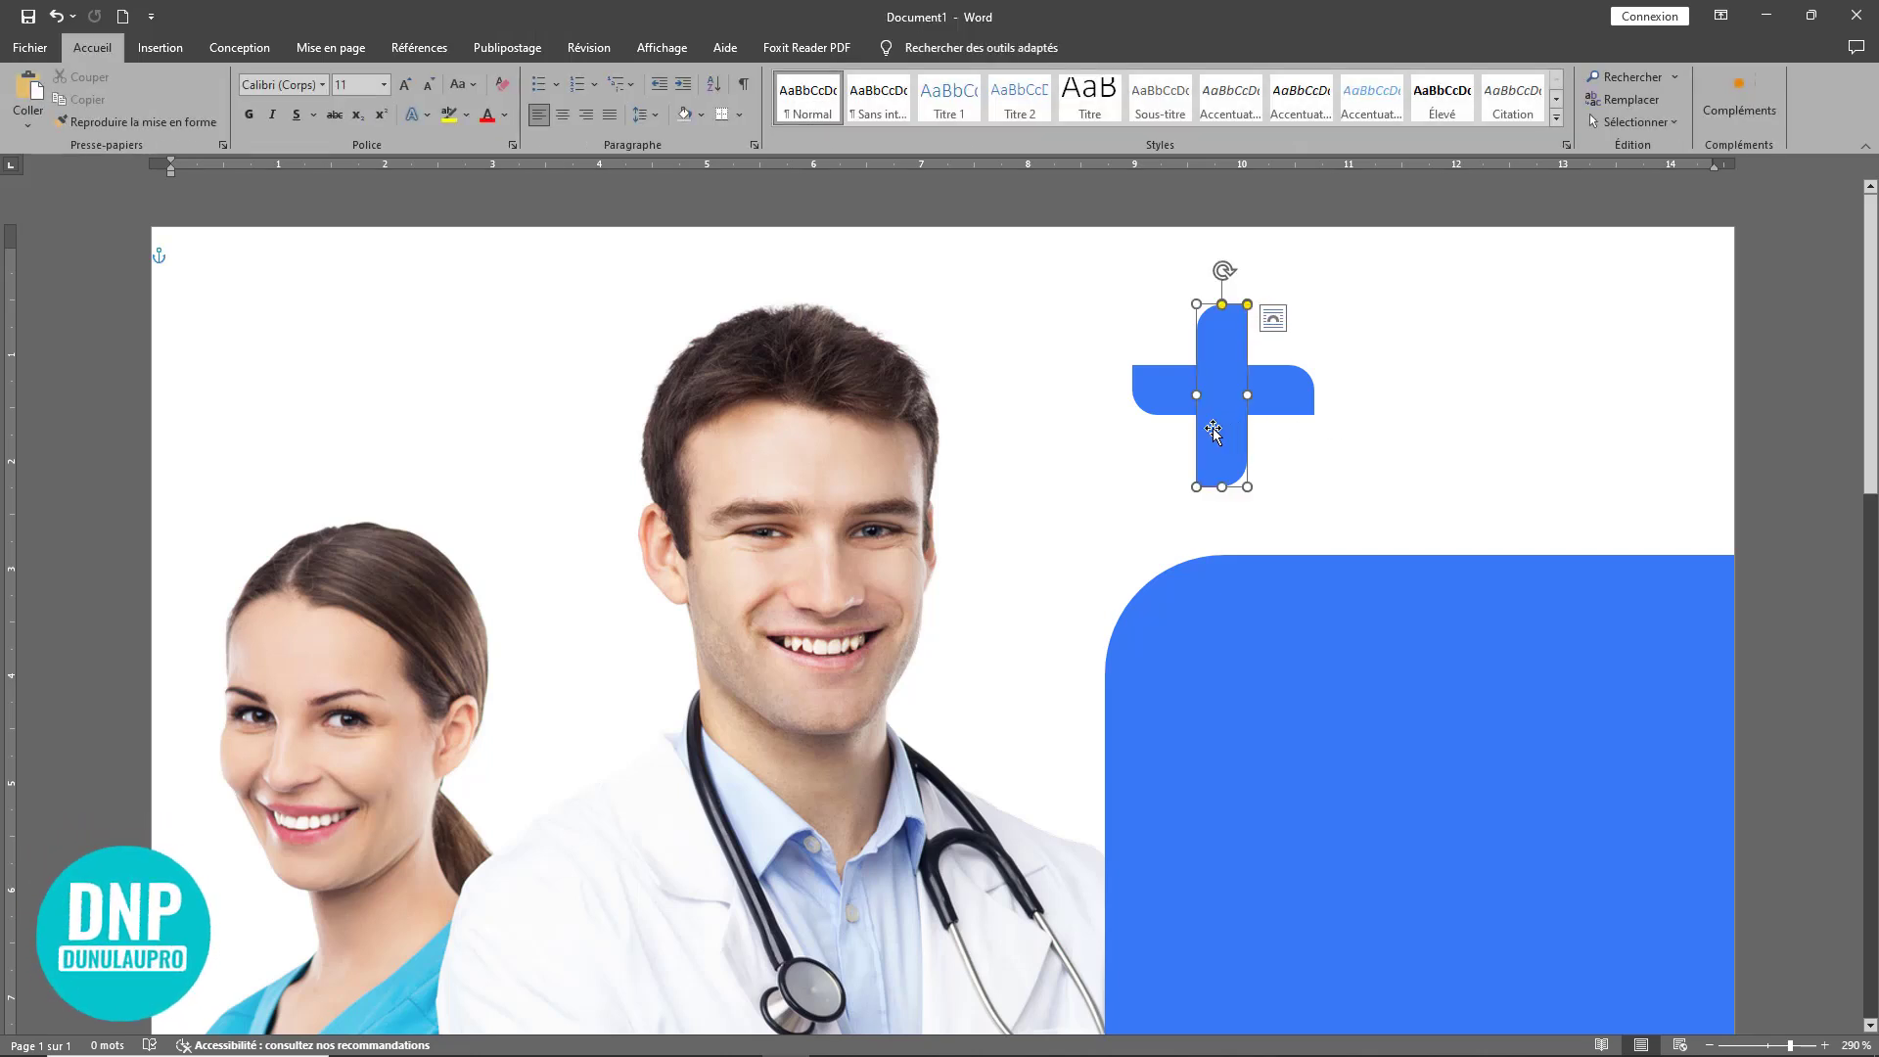
pyautogui.press('Up')
pyautogui.press('Up')
pyautogui.press('Up')
pyautogui.press('Right')
pyautogui.press('Right')
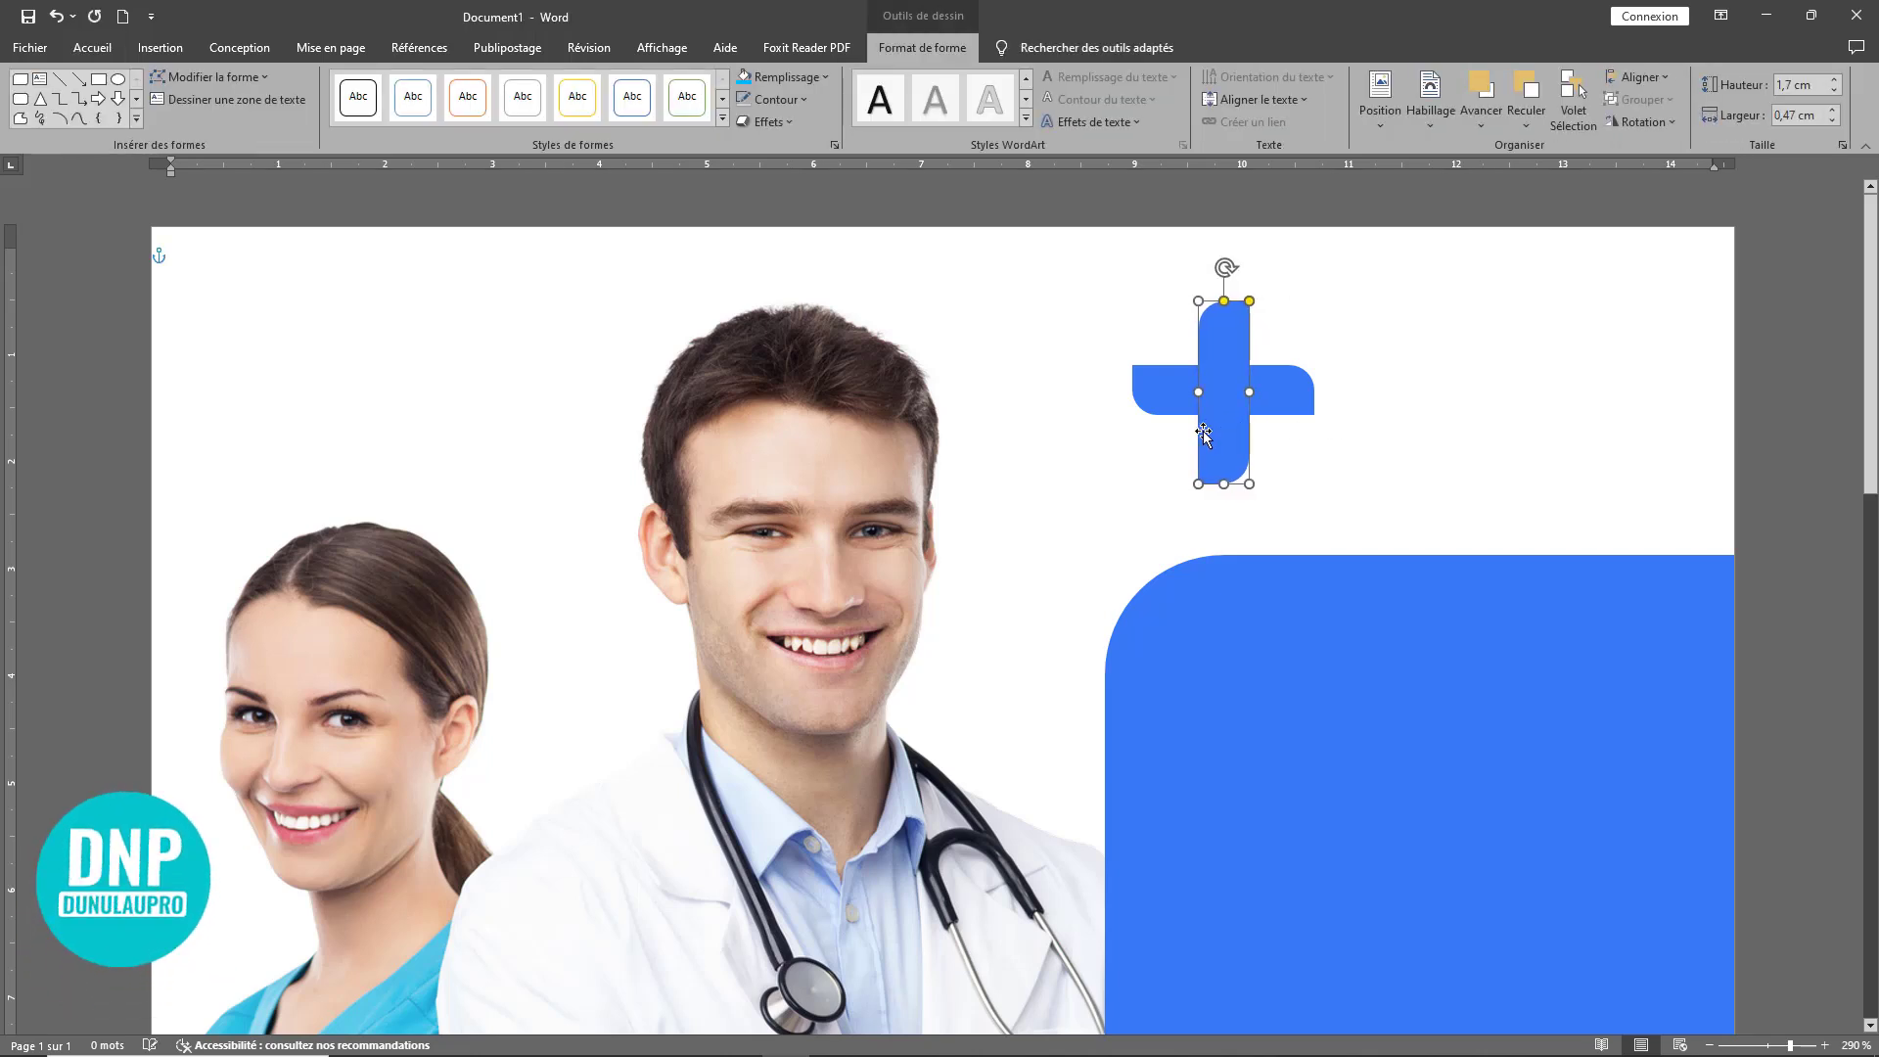
pyautogui.press('Down')
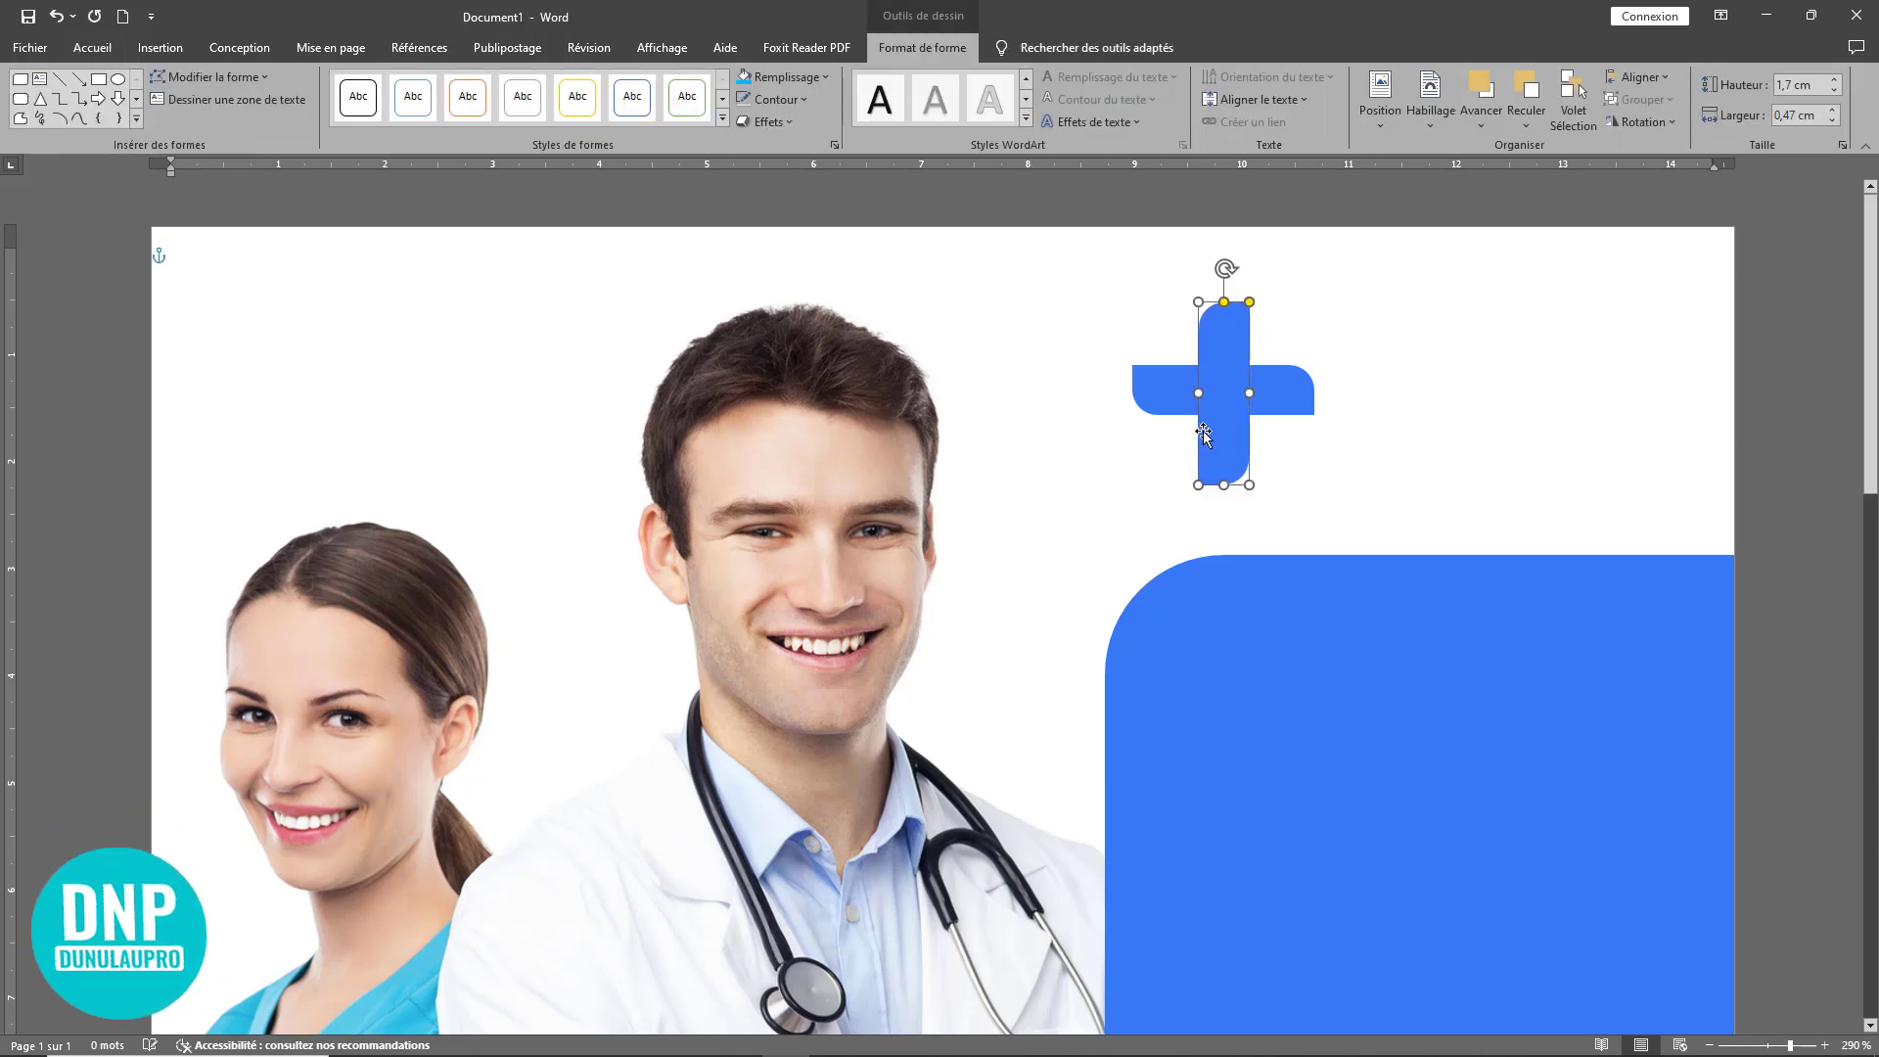
pyautogui.click(1289, 399)
pyautogui.click(1529, 451)
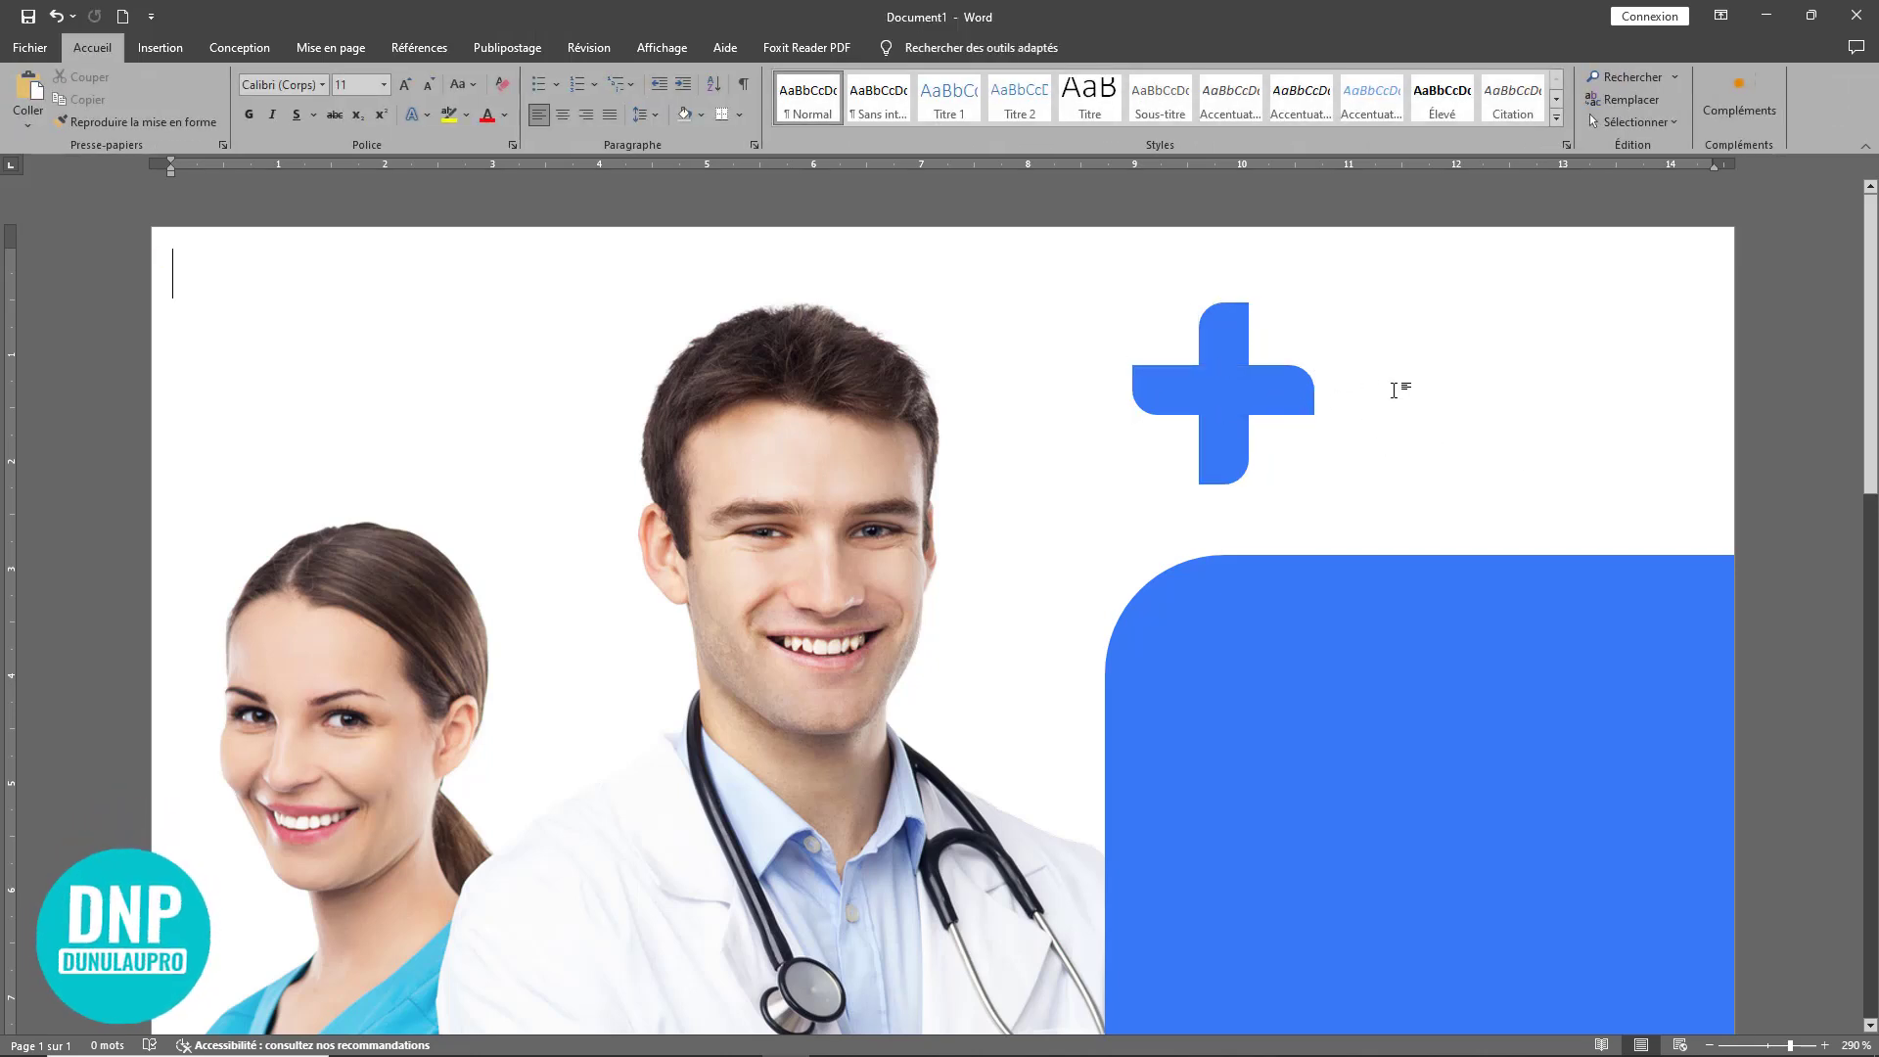
# Step: Fill the cross's vertical bar with light blue and apply the light-variation linear gradient running to the right
pyautogui.click(1220, 344)
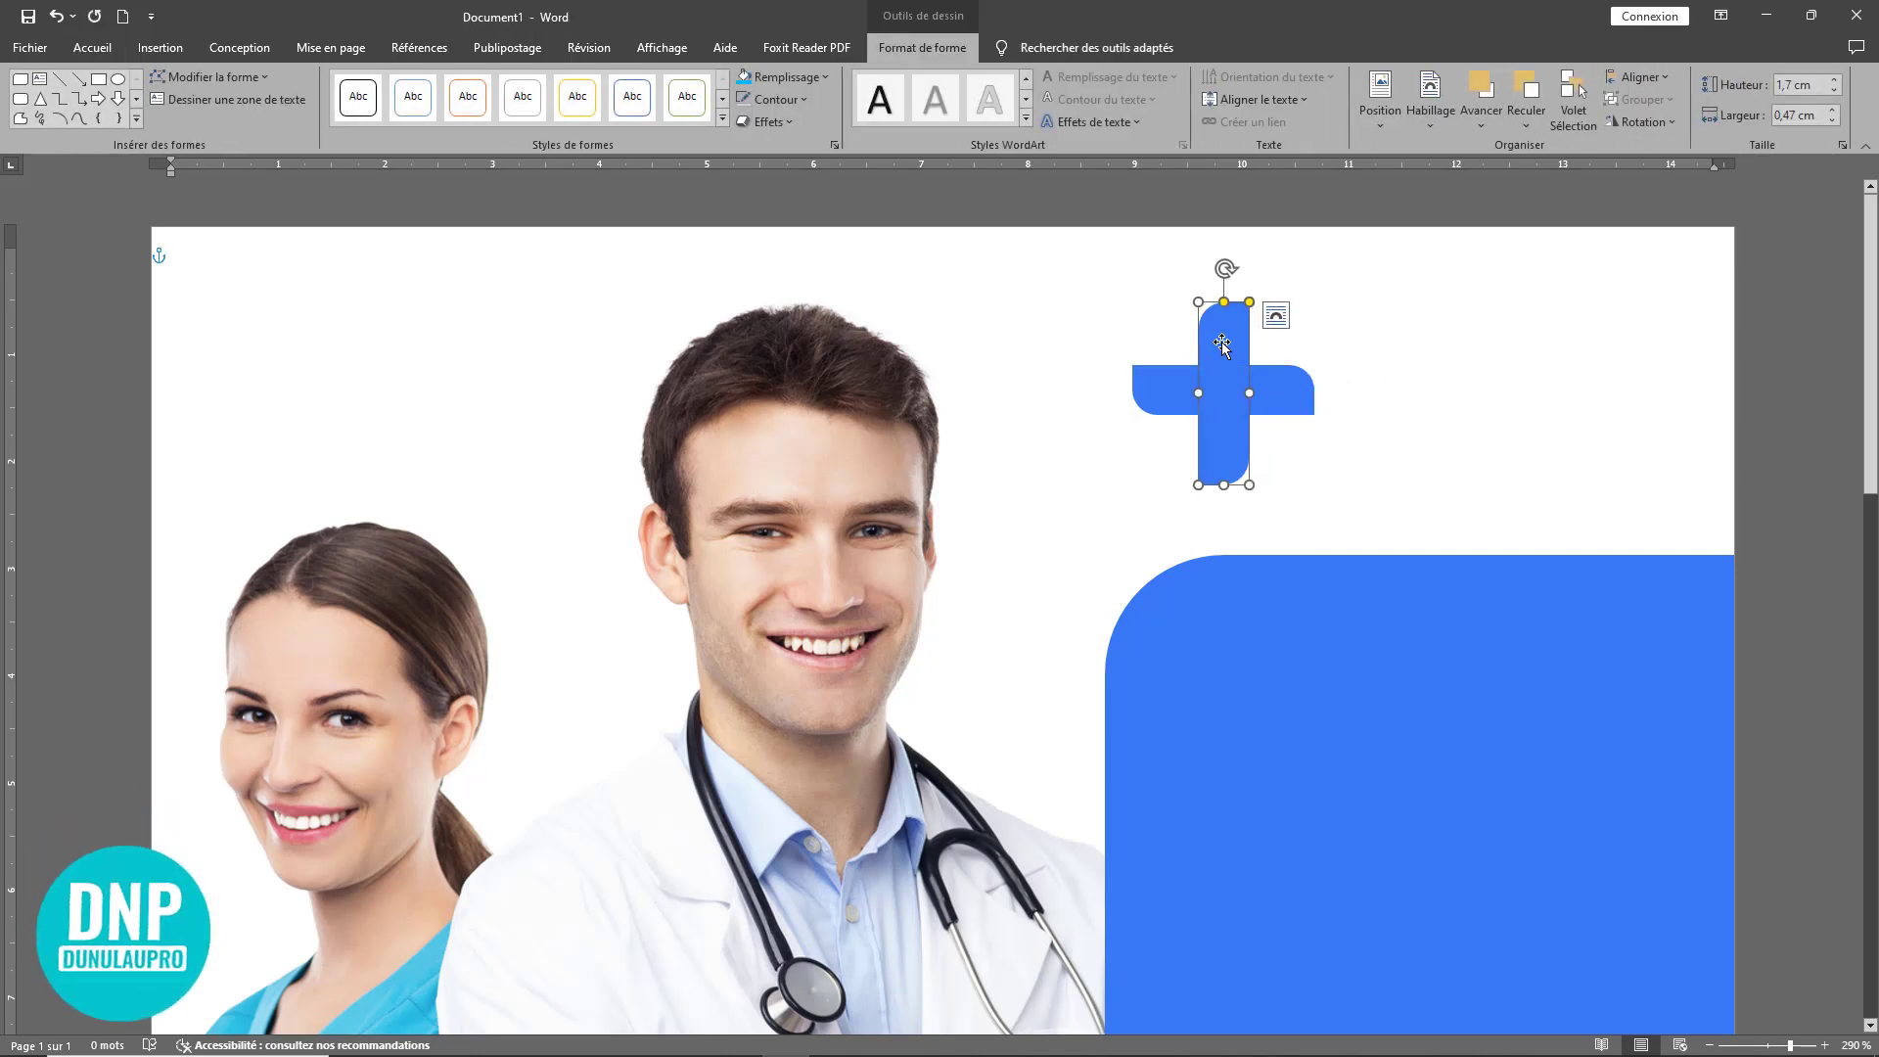
pyautogui.click(744, 80)
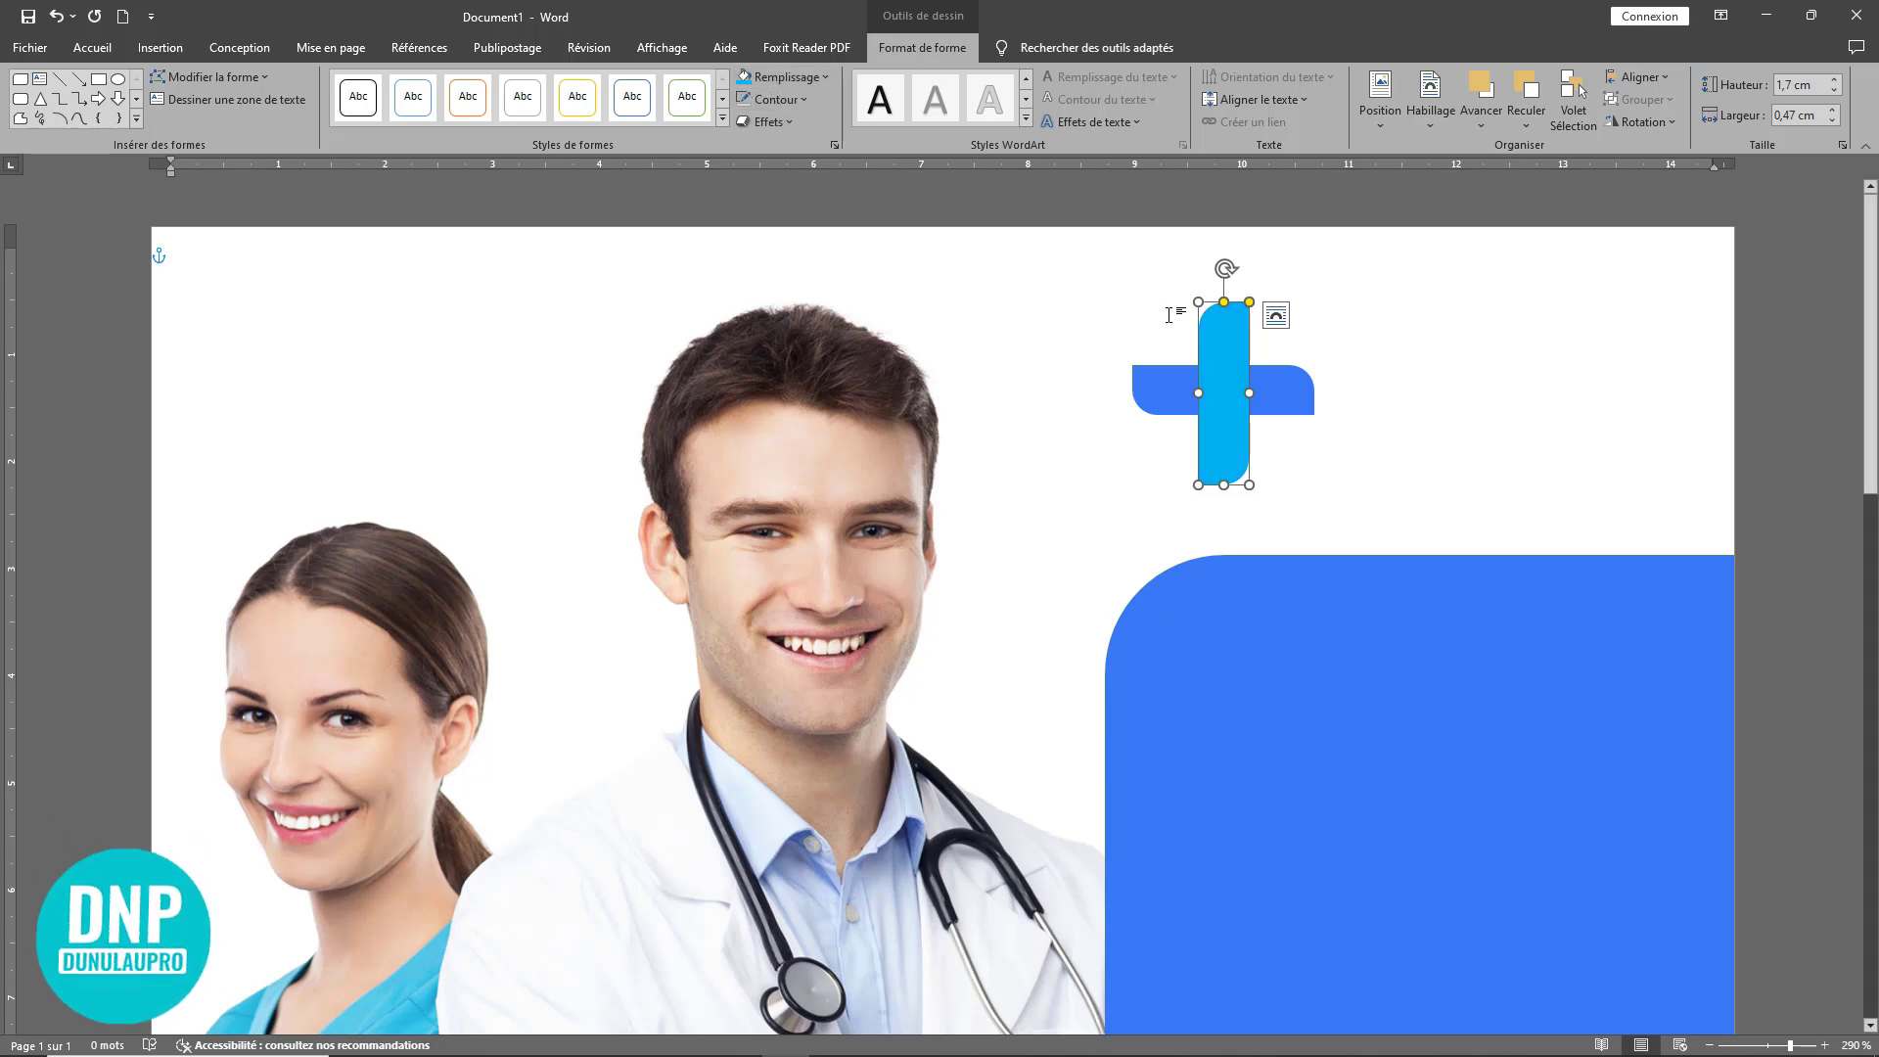
pyautogui.click(794, 75)
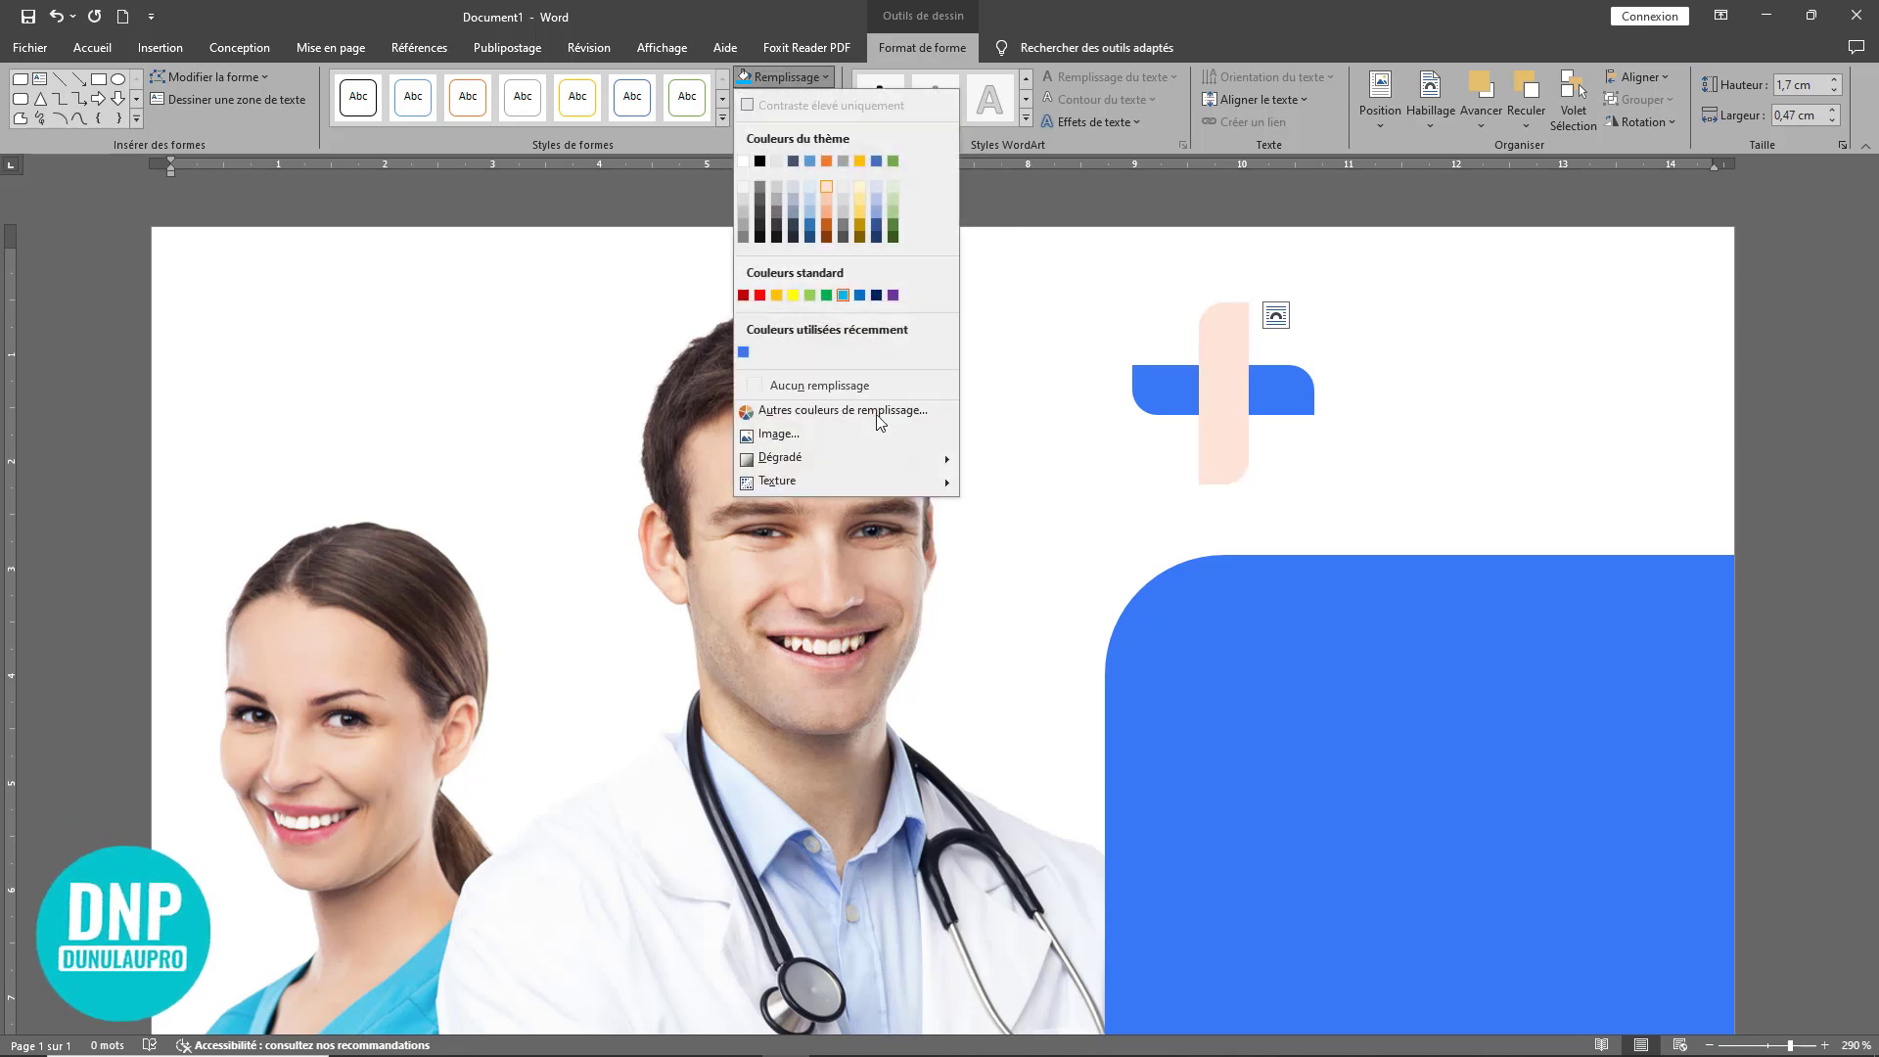
pyautogui.moveTo(879, 454)
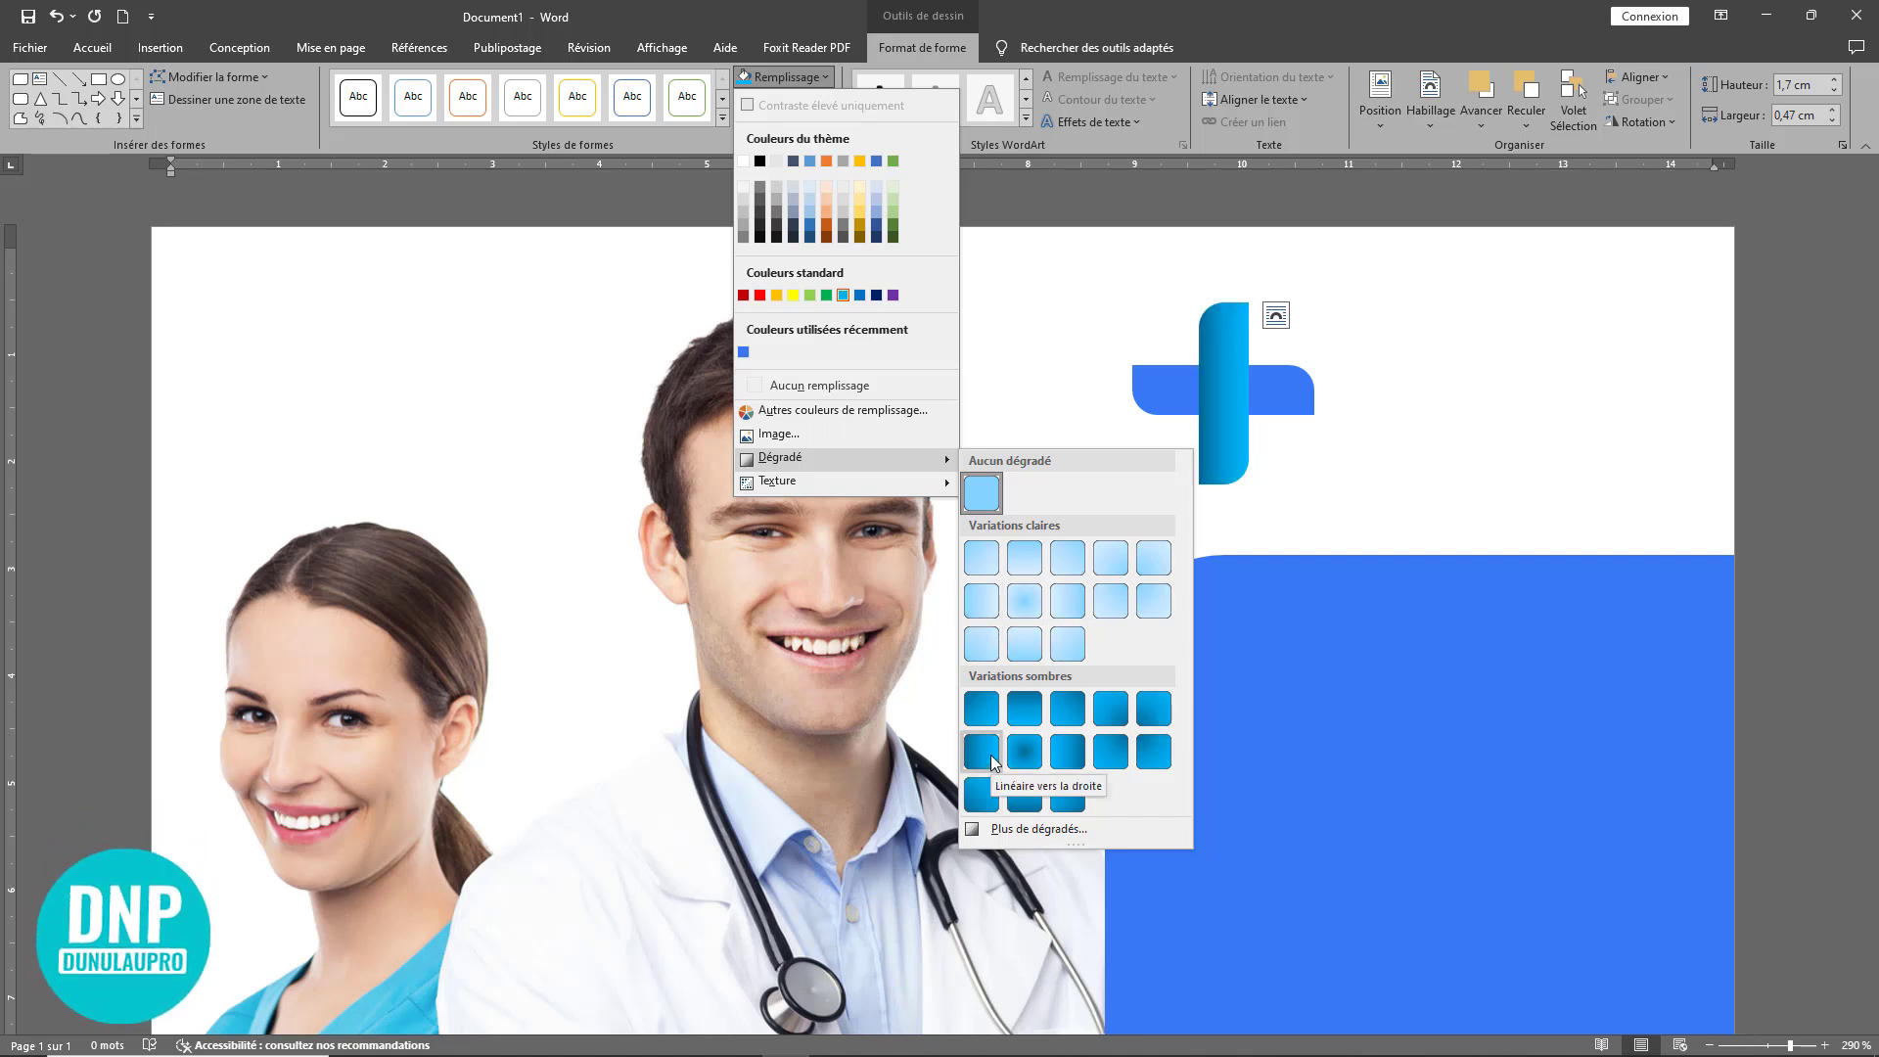
pyautogui.click(981, 601)
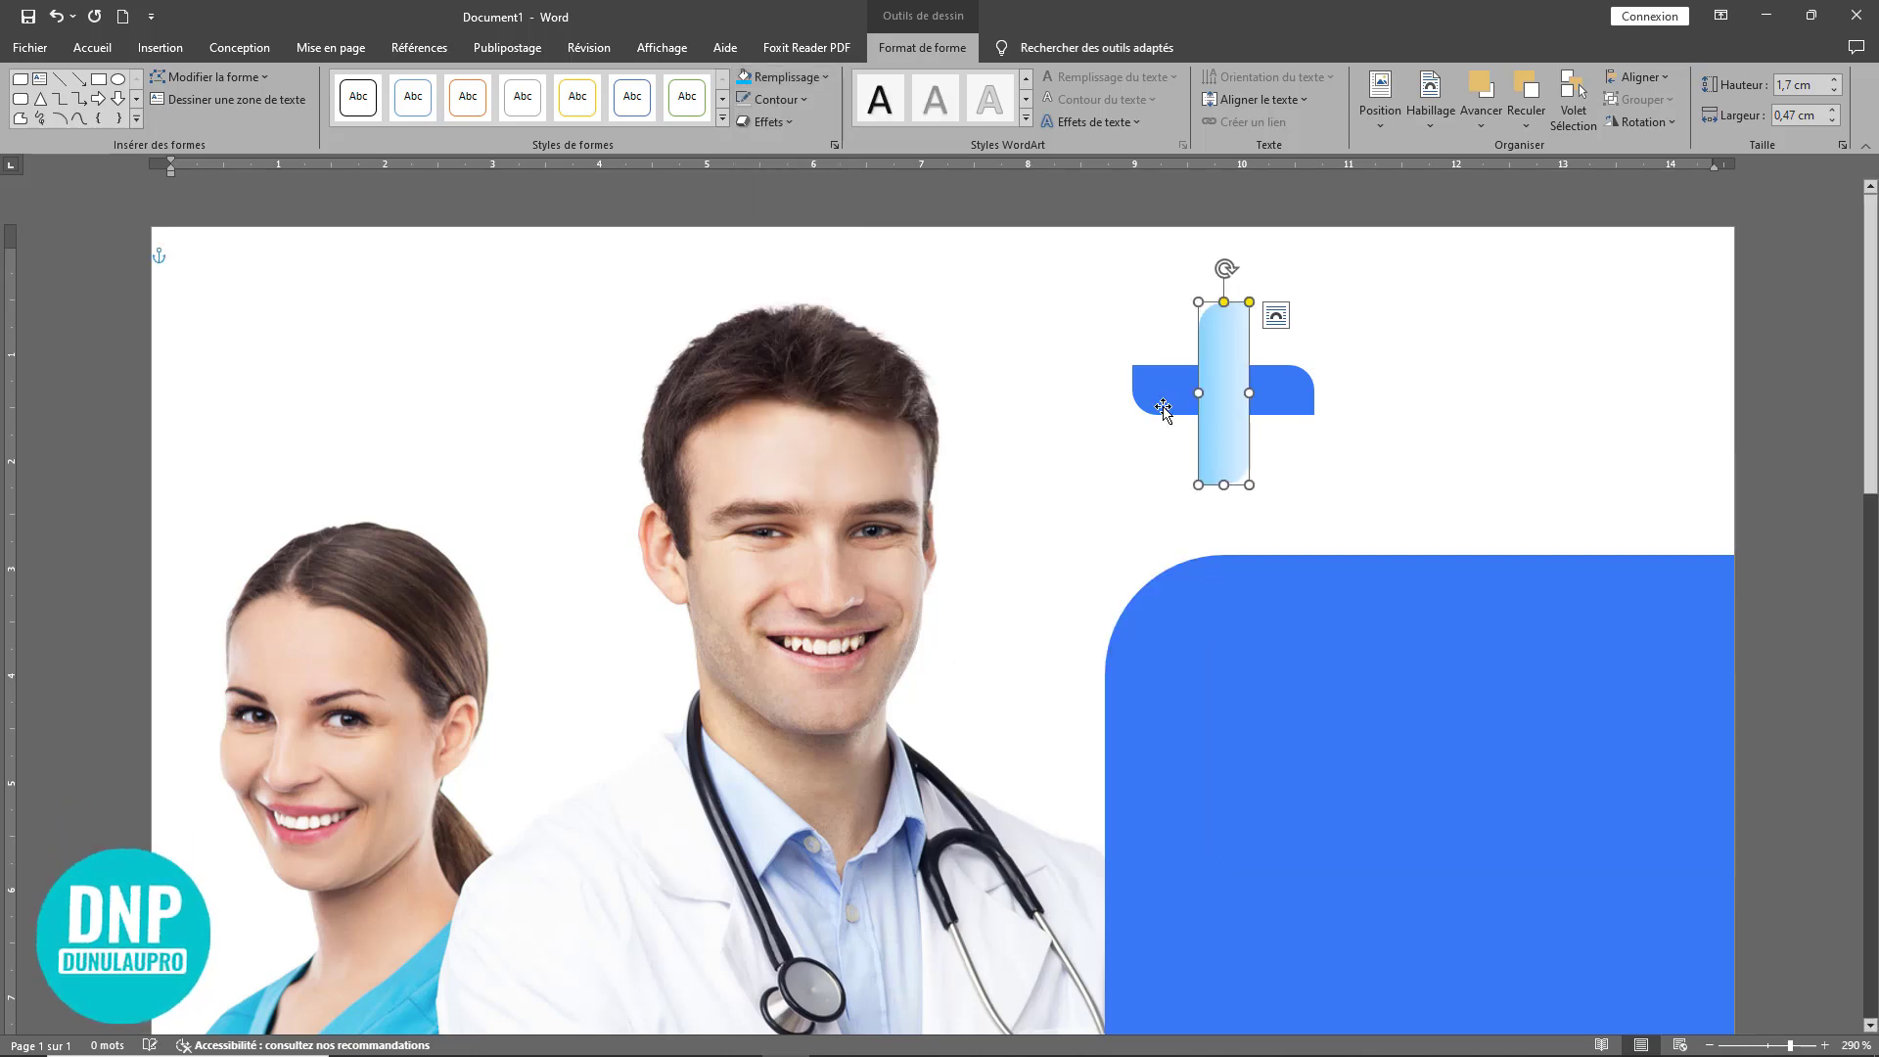
# Step: Fill the cross's horizontal bar with light blue and apply the light-variation gradient running from the centre
pyautogui.click(1163, 406)
pyautogui.click(776, 76)
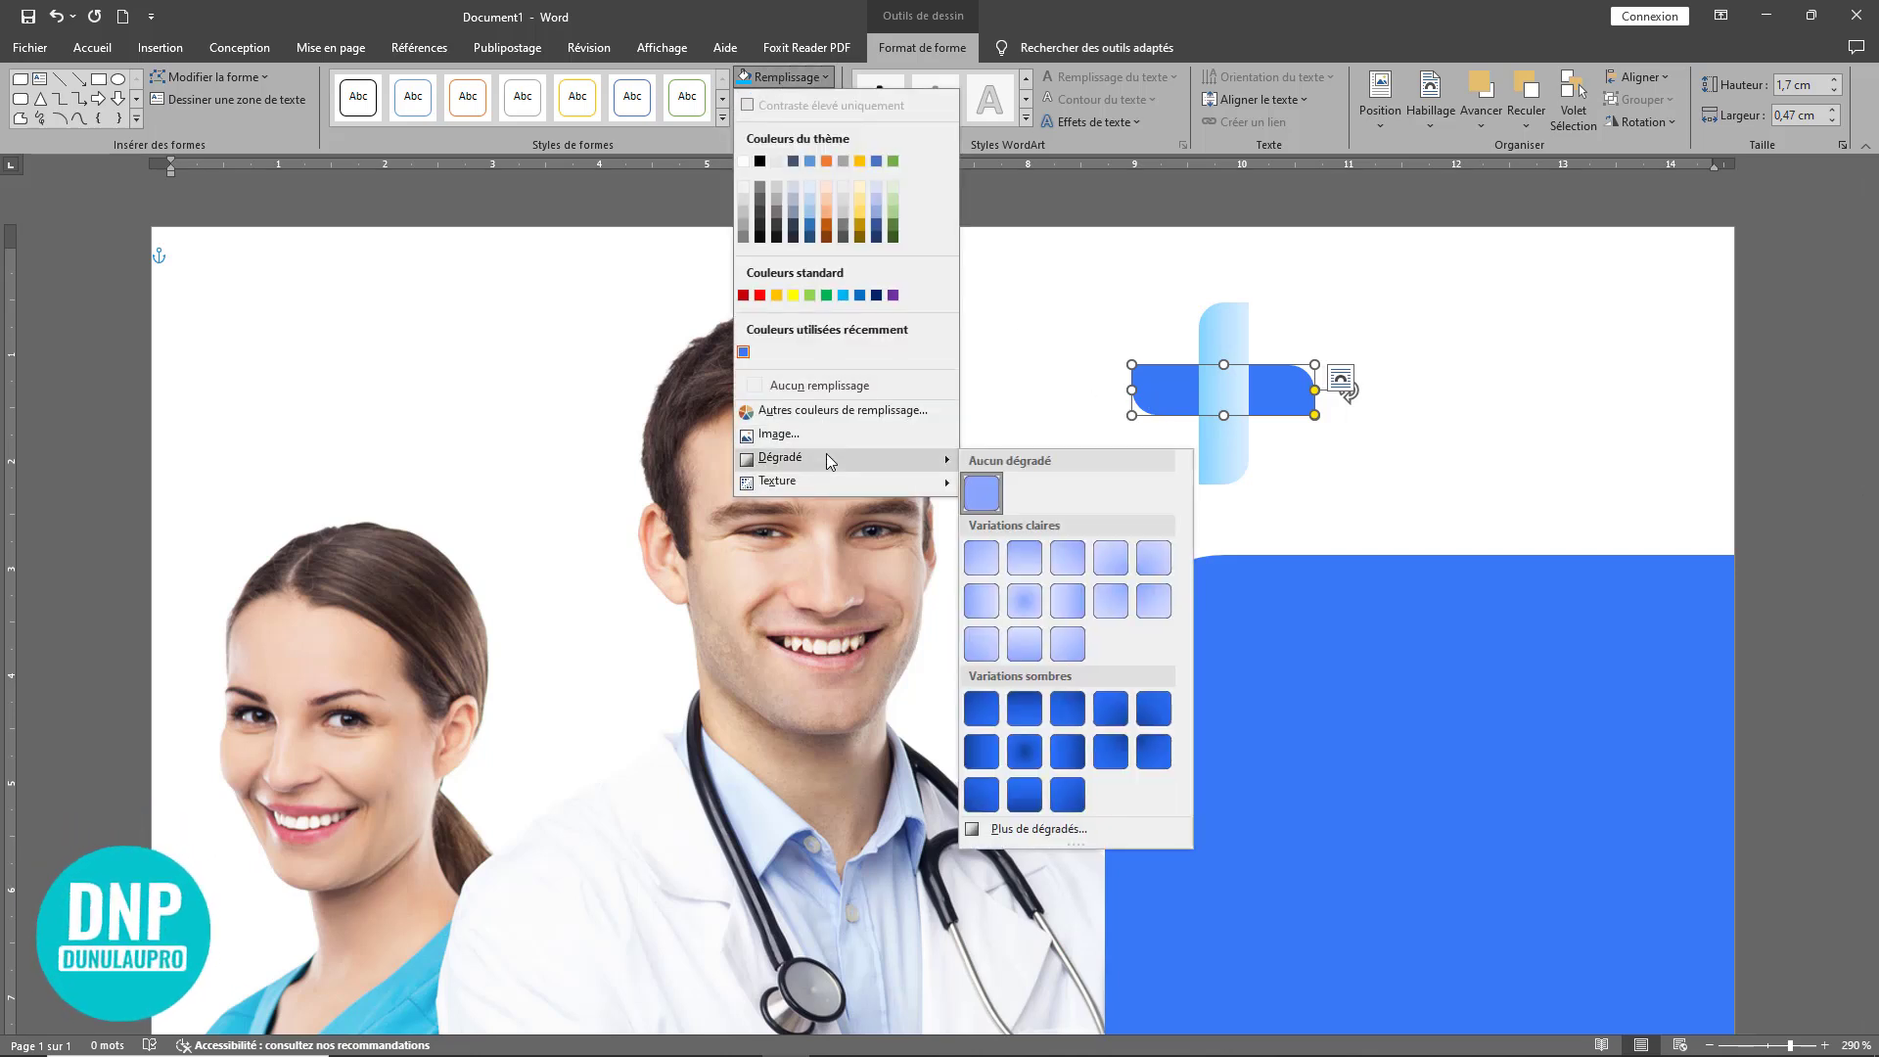
pyautogui.click(843, 296)
pyautogui.click(775, 73)
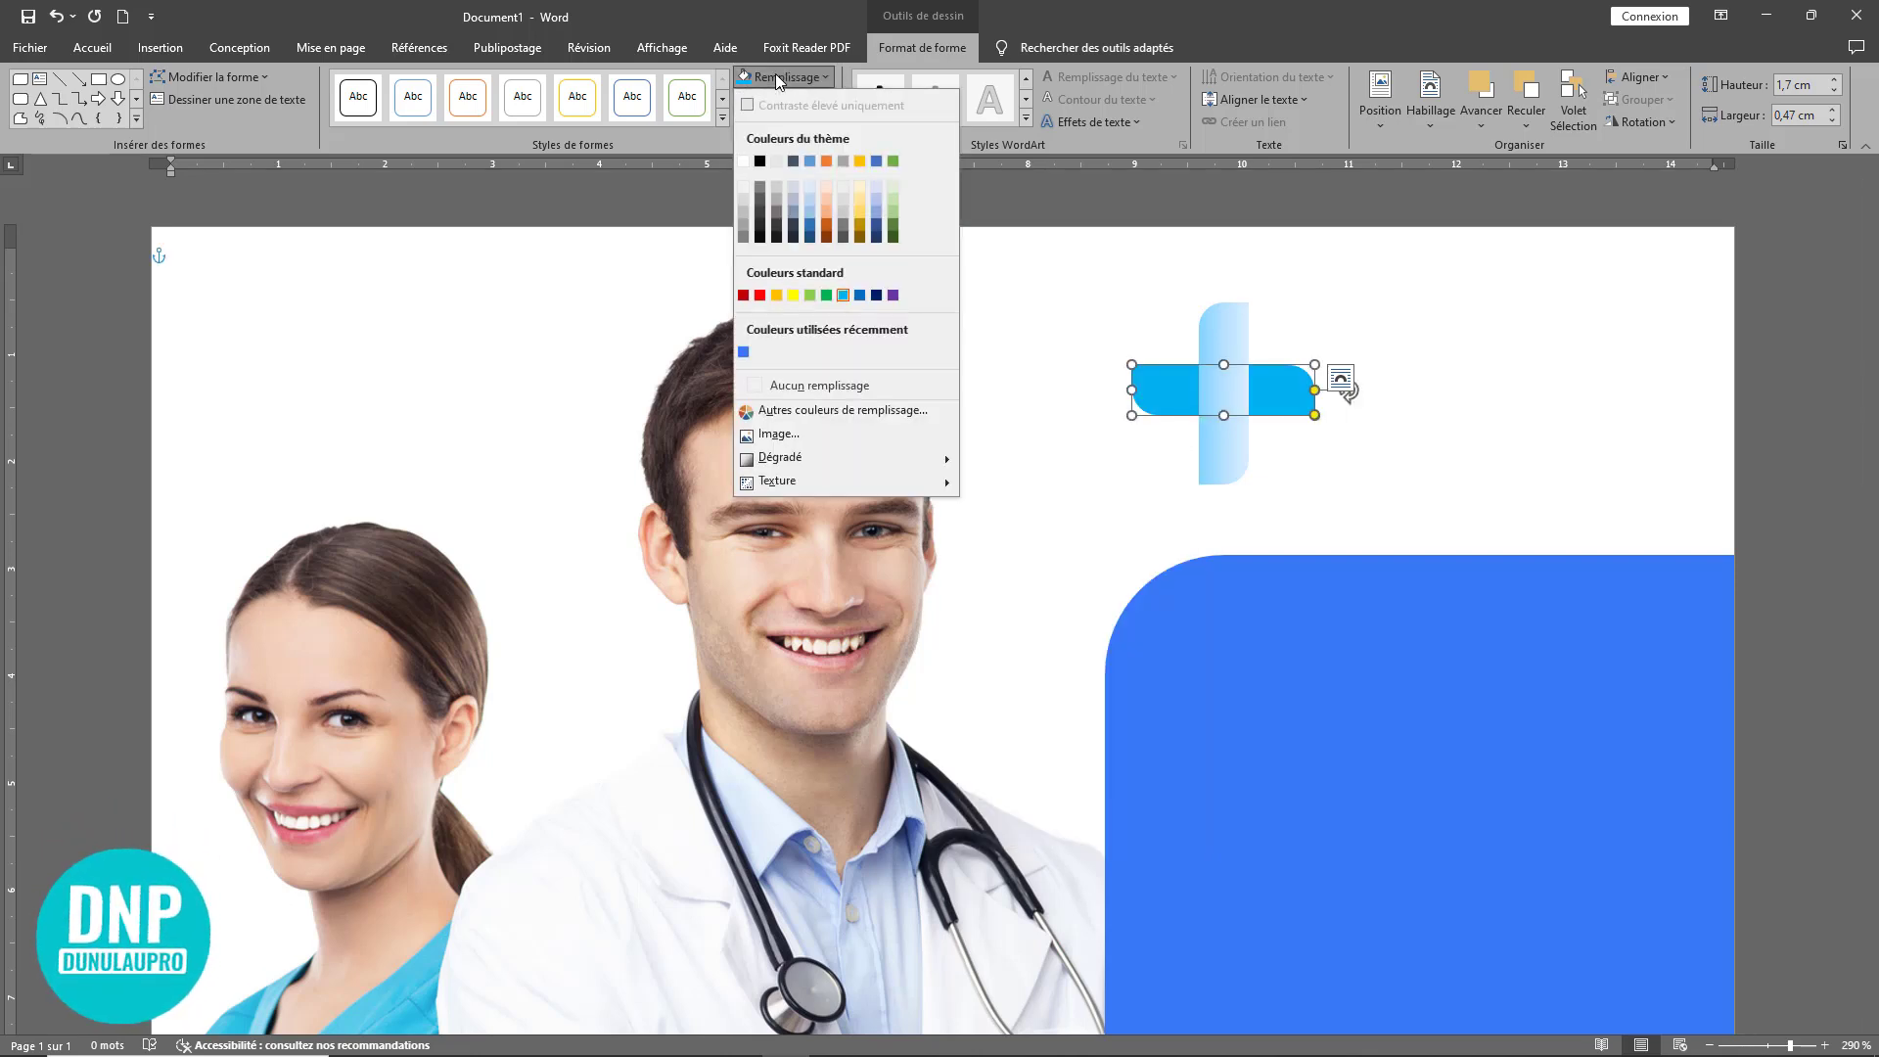
pyautogui.moveTo(871, 457)
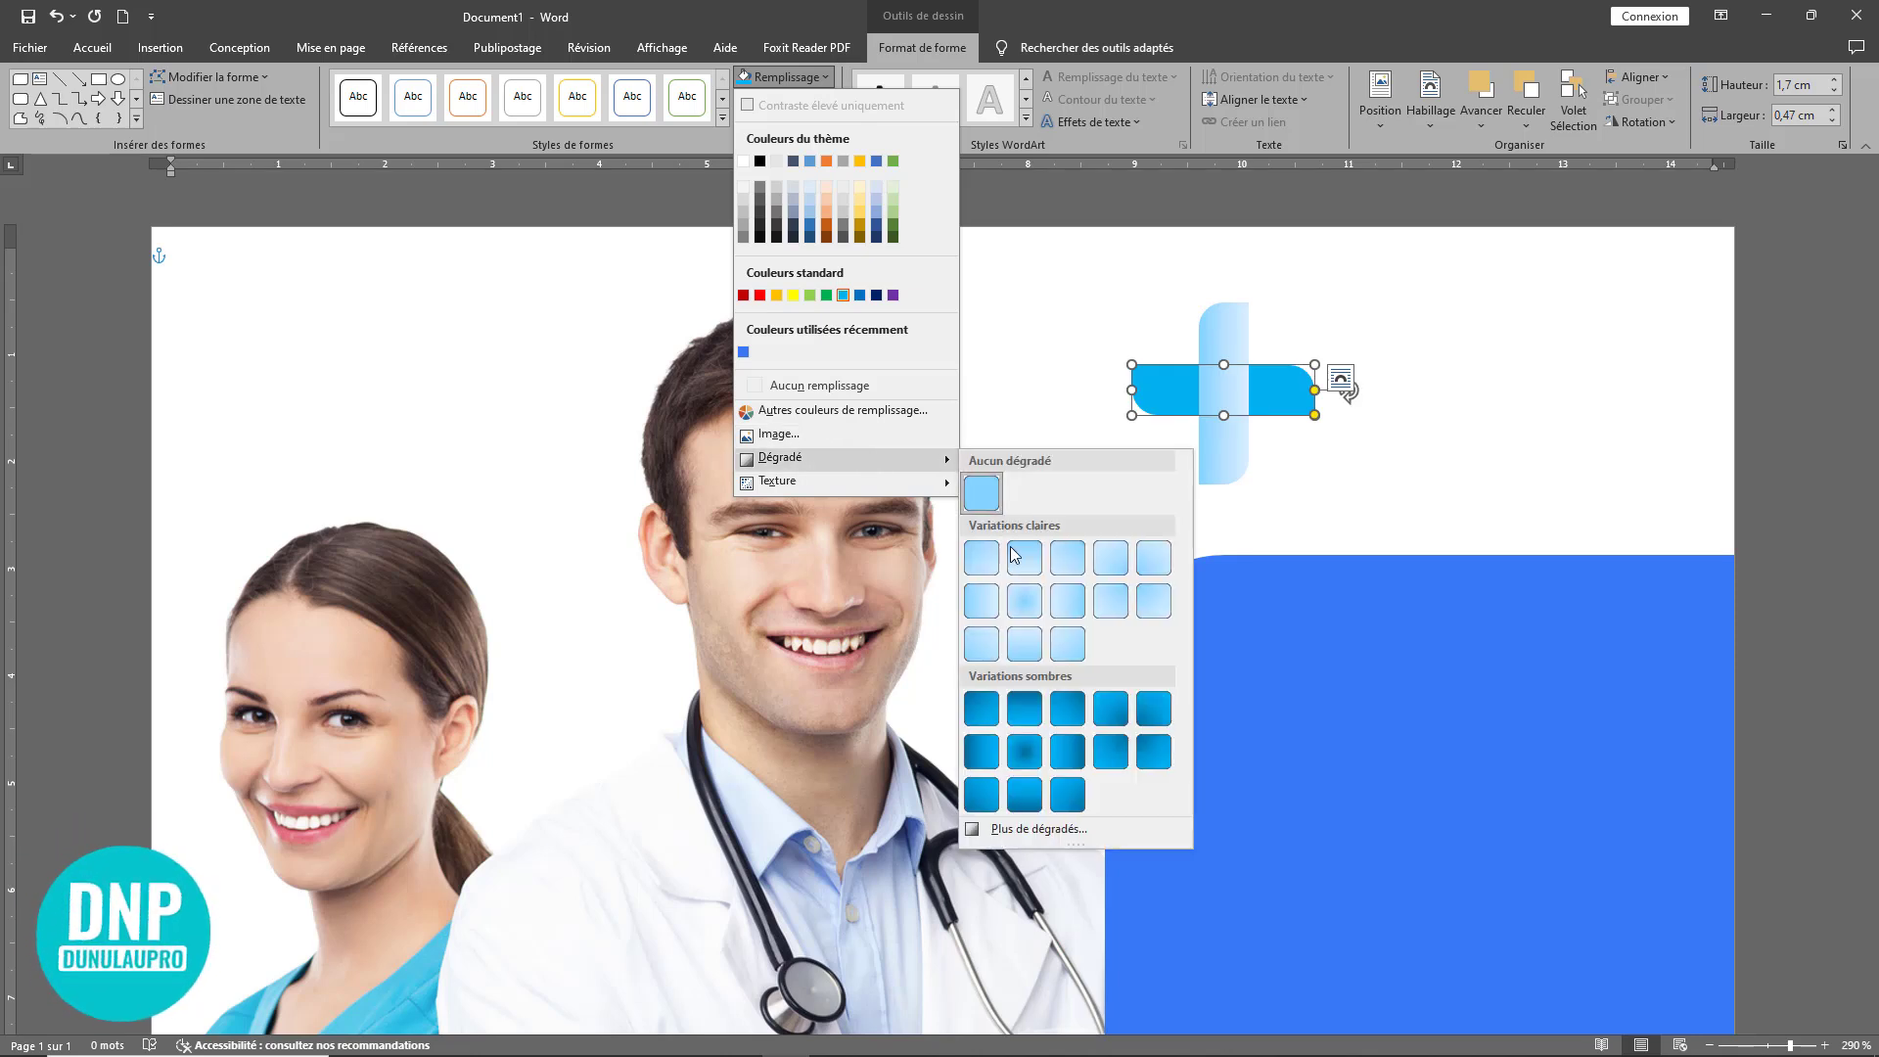
pyautogui.click(1025, 600)
pyautogui.click(1542, 409)
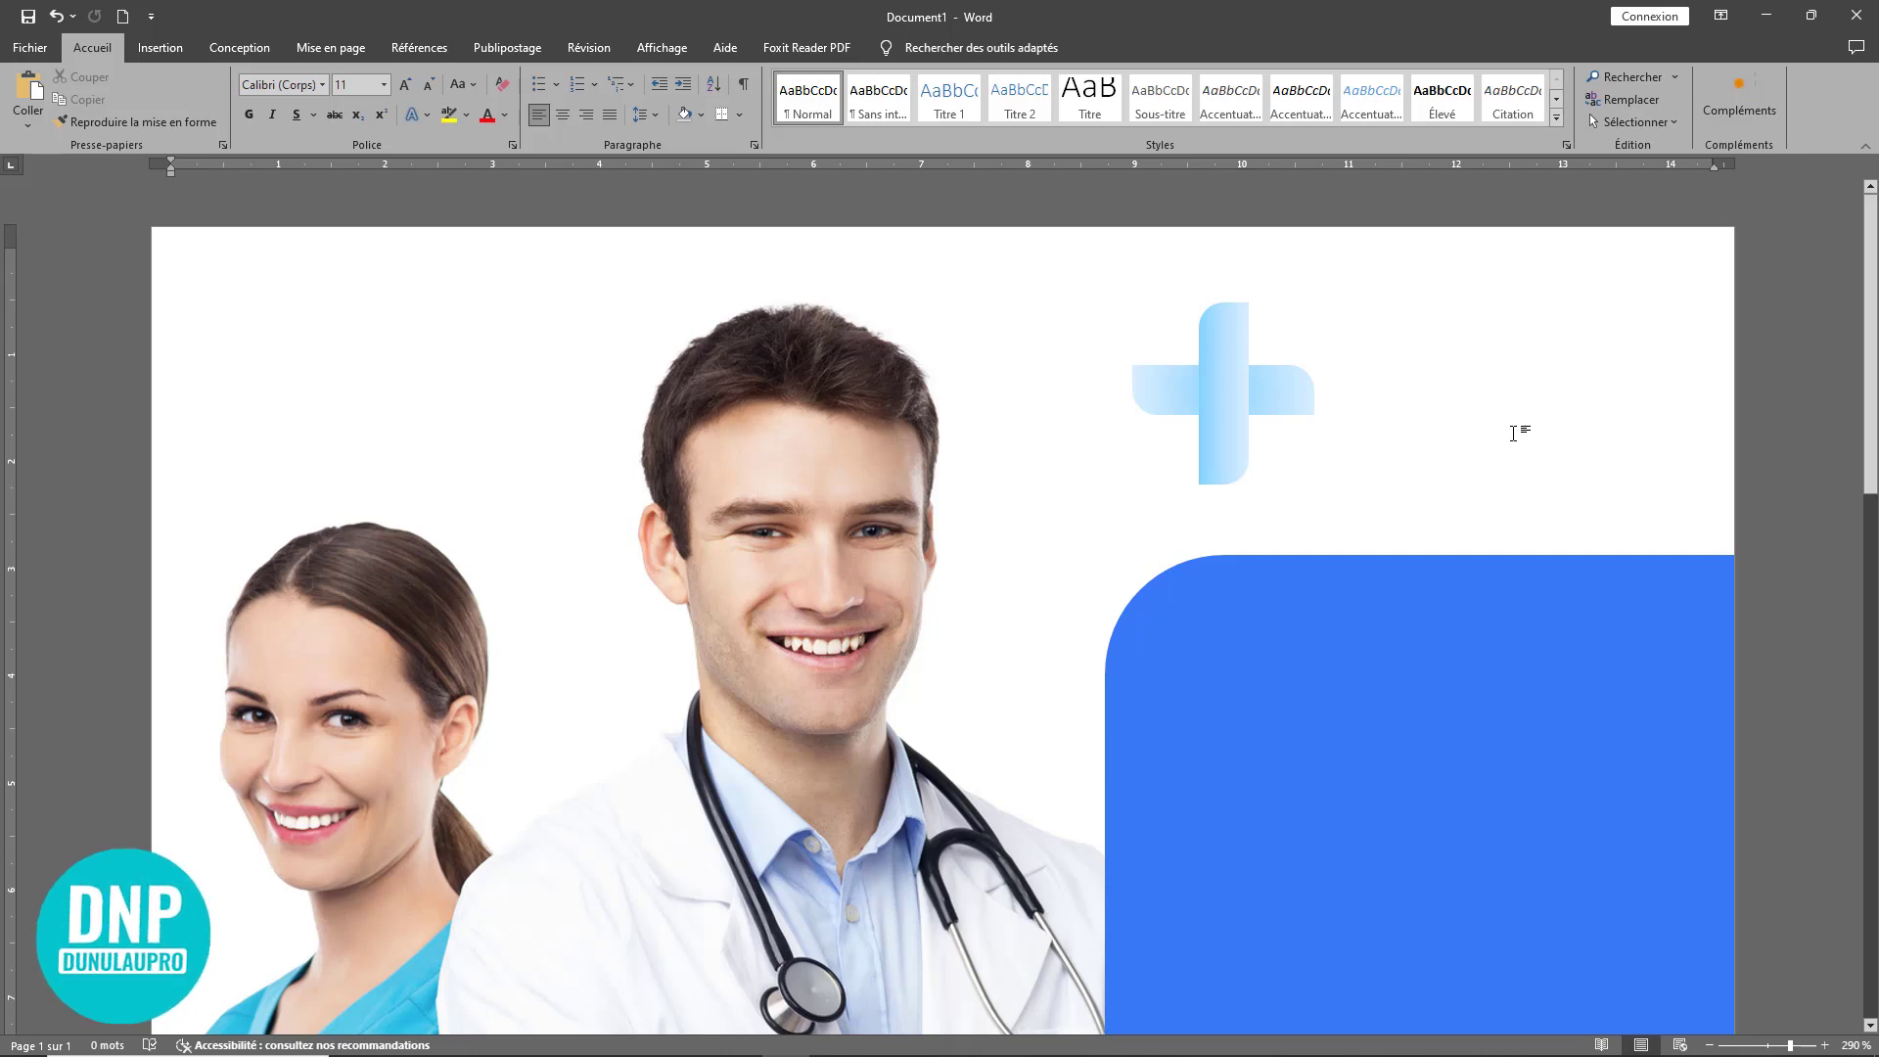
# Step: Examine the flyer layout from the cross logo down to the blank lower half of the page
pyautogui.scroll(-15, 1515, 426)
pyautogui.scroll(-5, 1513, 432)
pyautogui.scroll(13, 1419, 431)
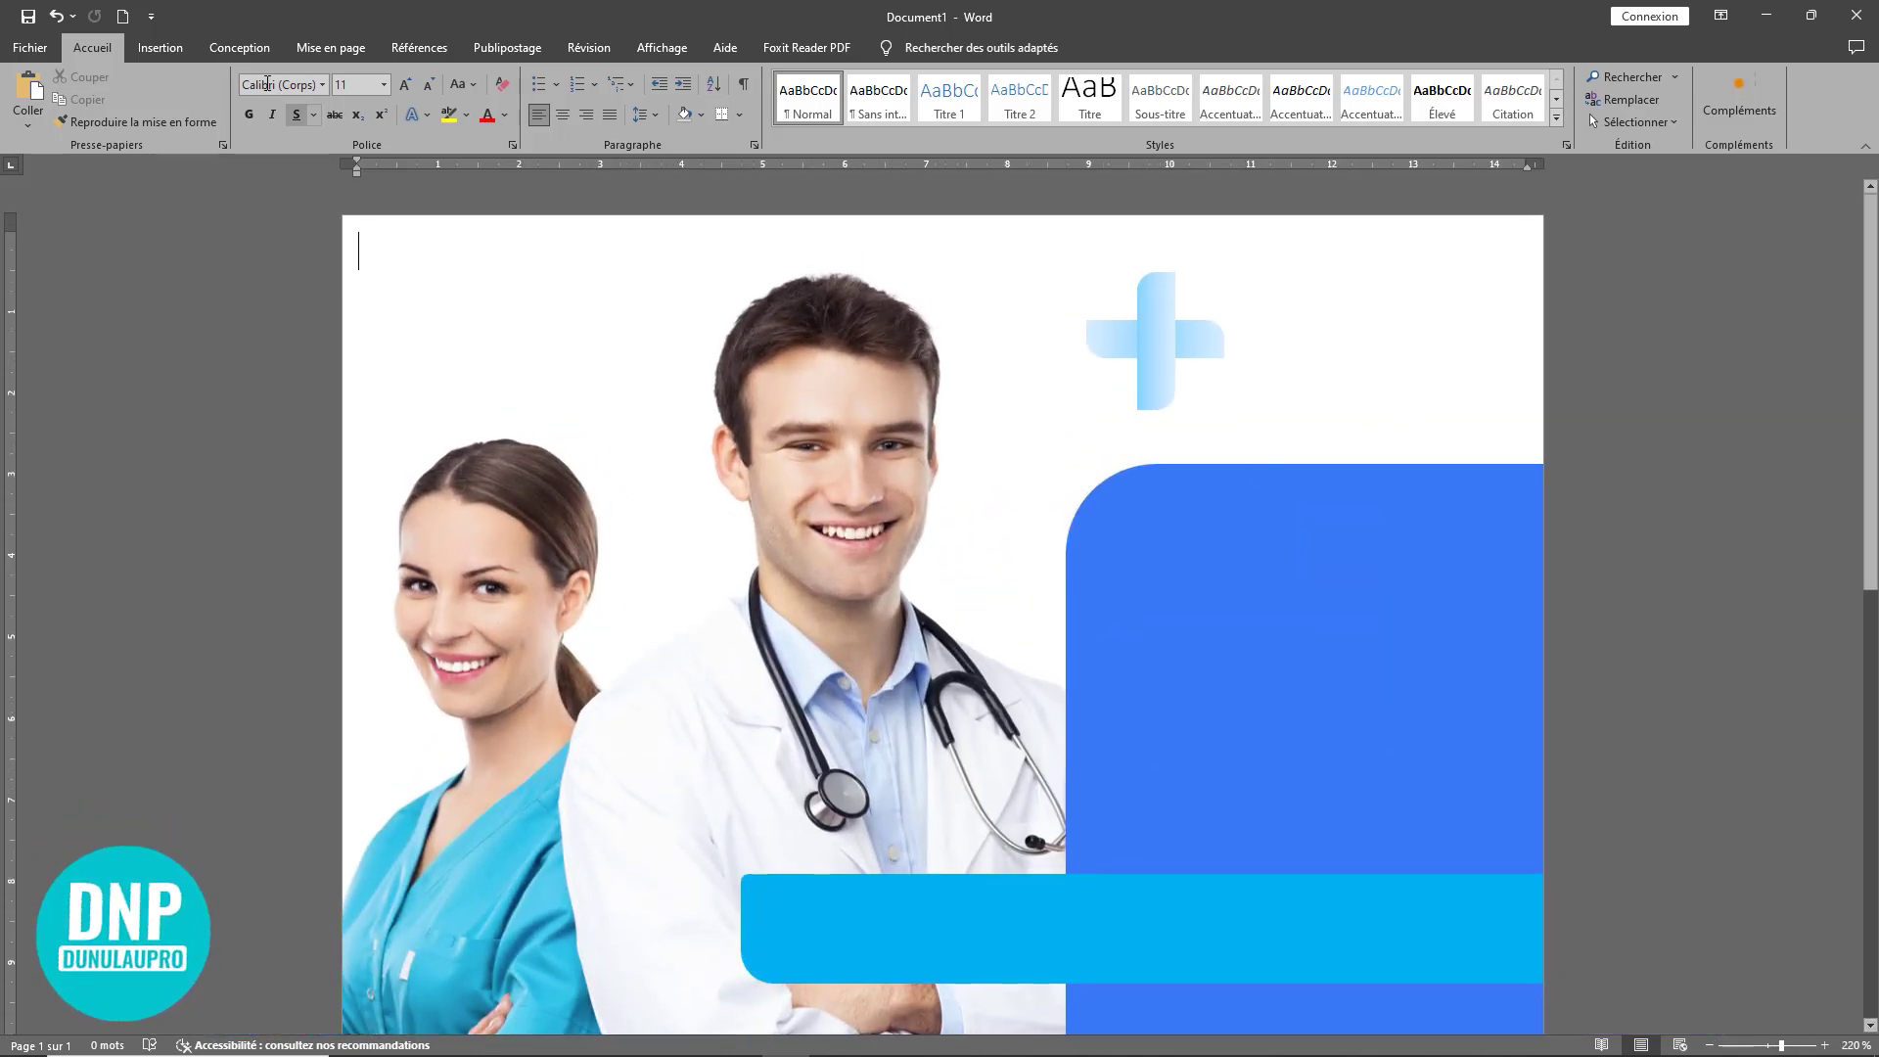
pyautogui.click(160, 50)
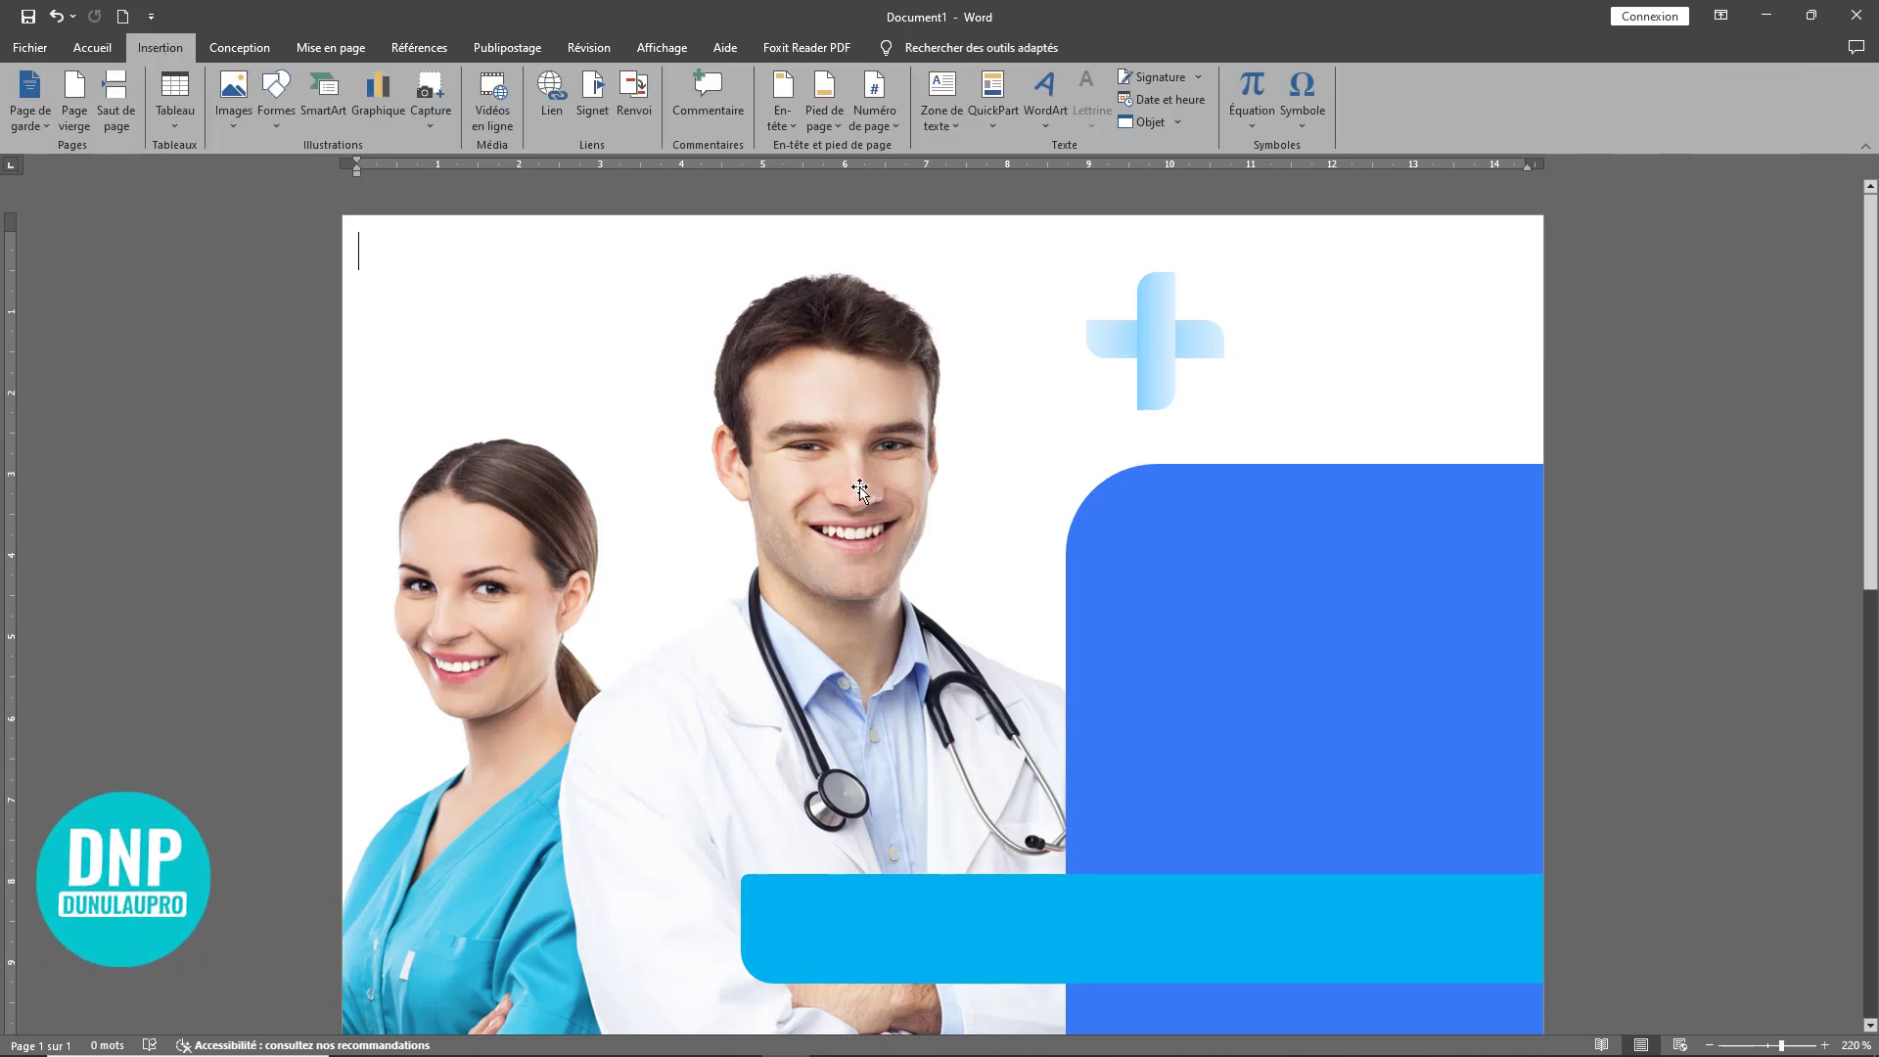
pyautogui.scroll(-5, 915, 447)
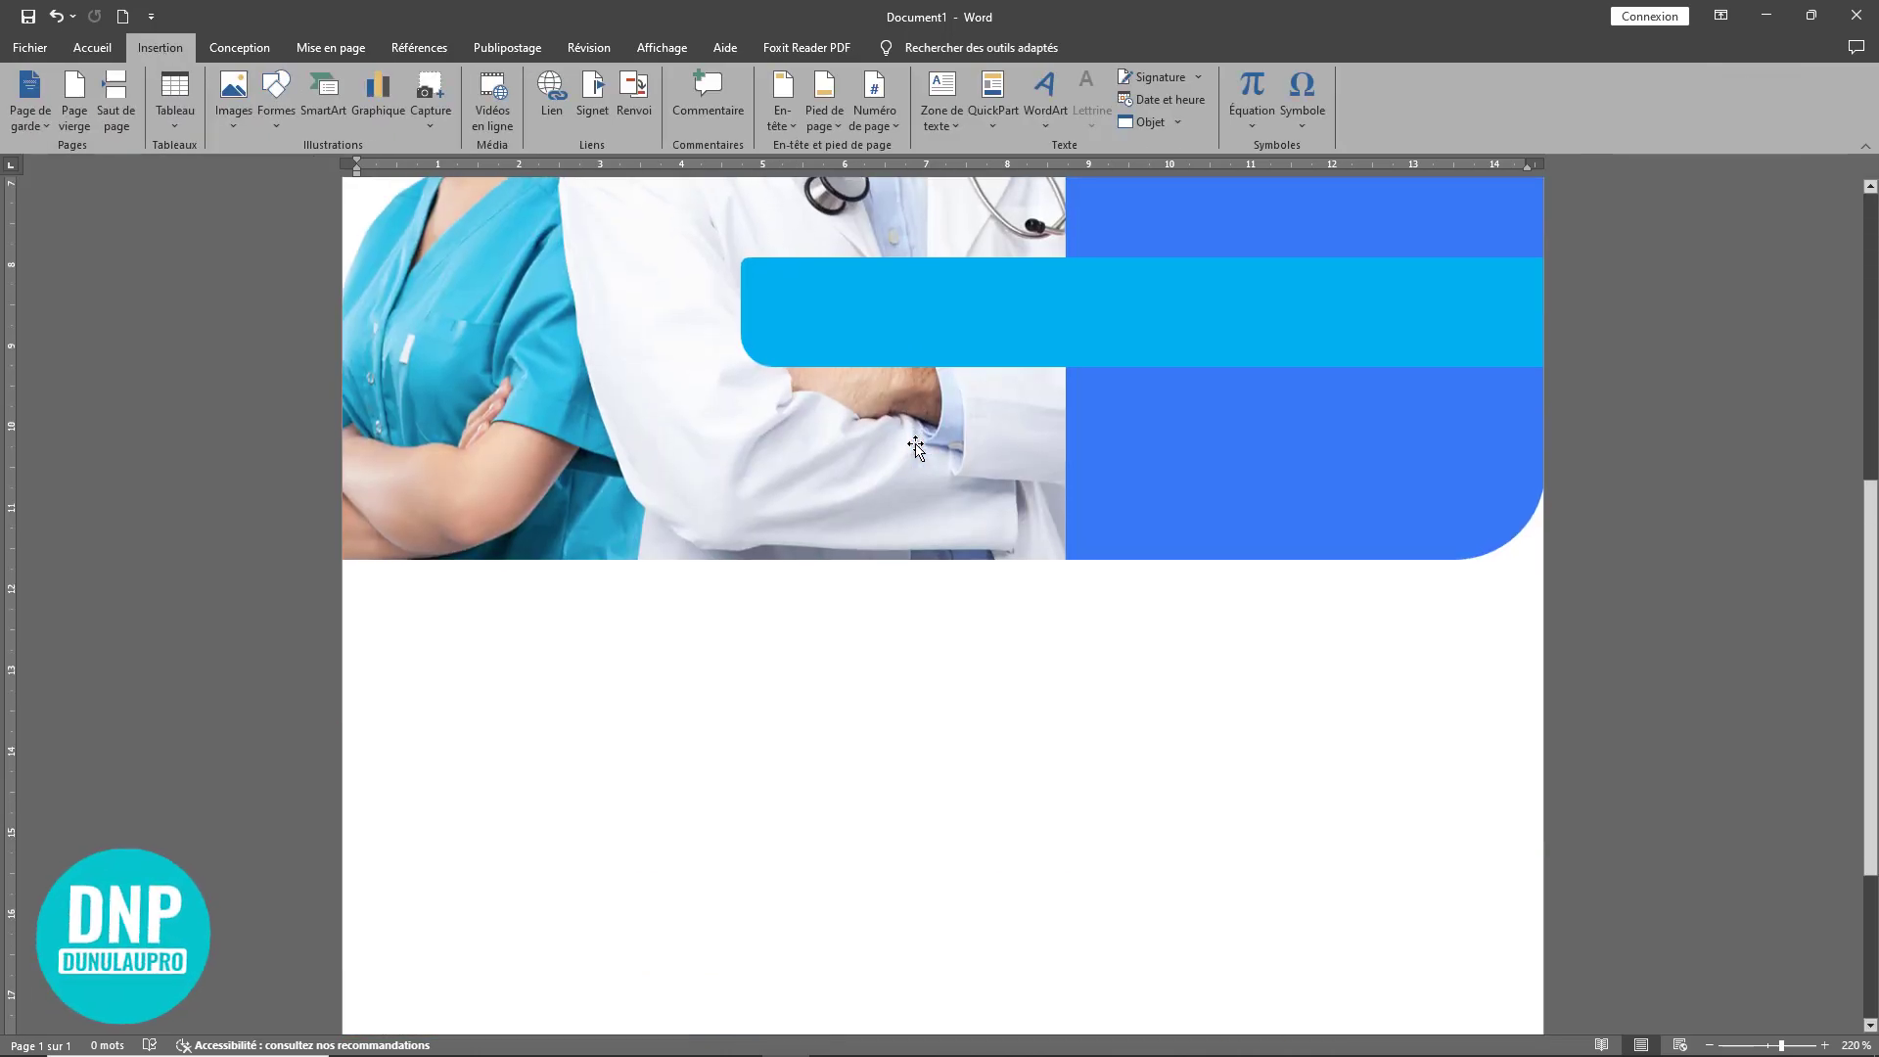
pyautogui.scroll(-3, 969, 474)
pyautogui.scroll(4, 969, 474)
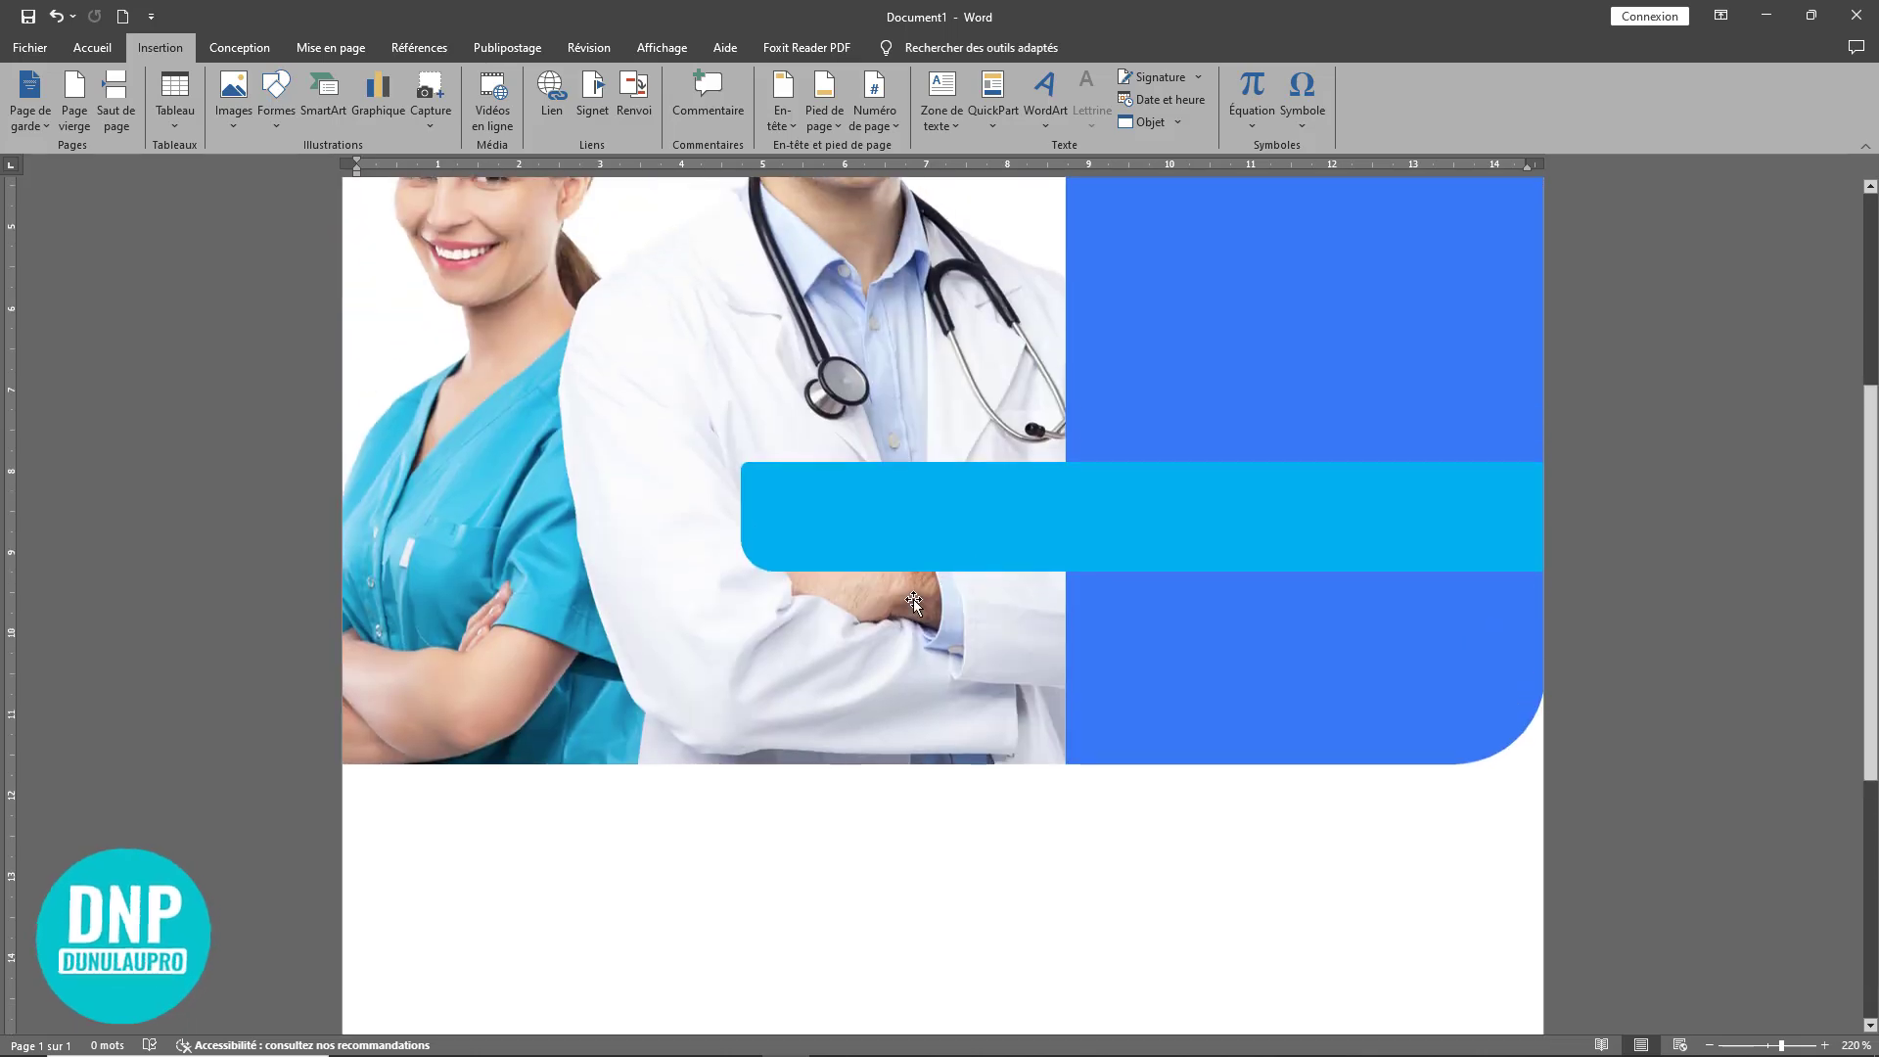
pyautogui.click(931, 693)
pyautogui.scroll(4, 1008, 744)
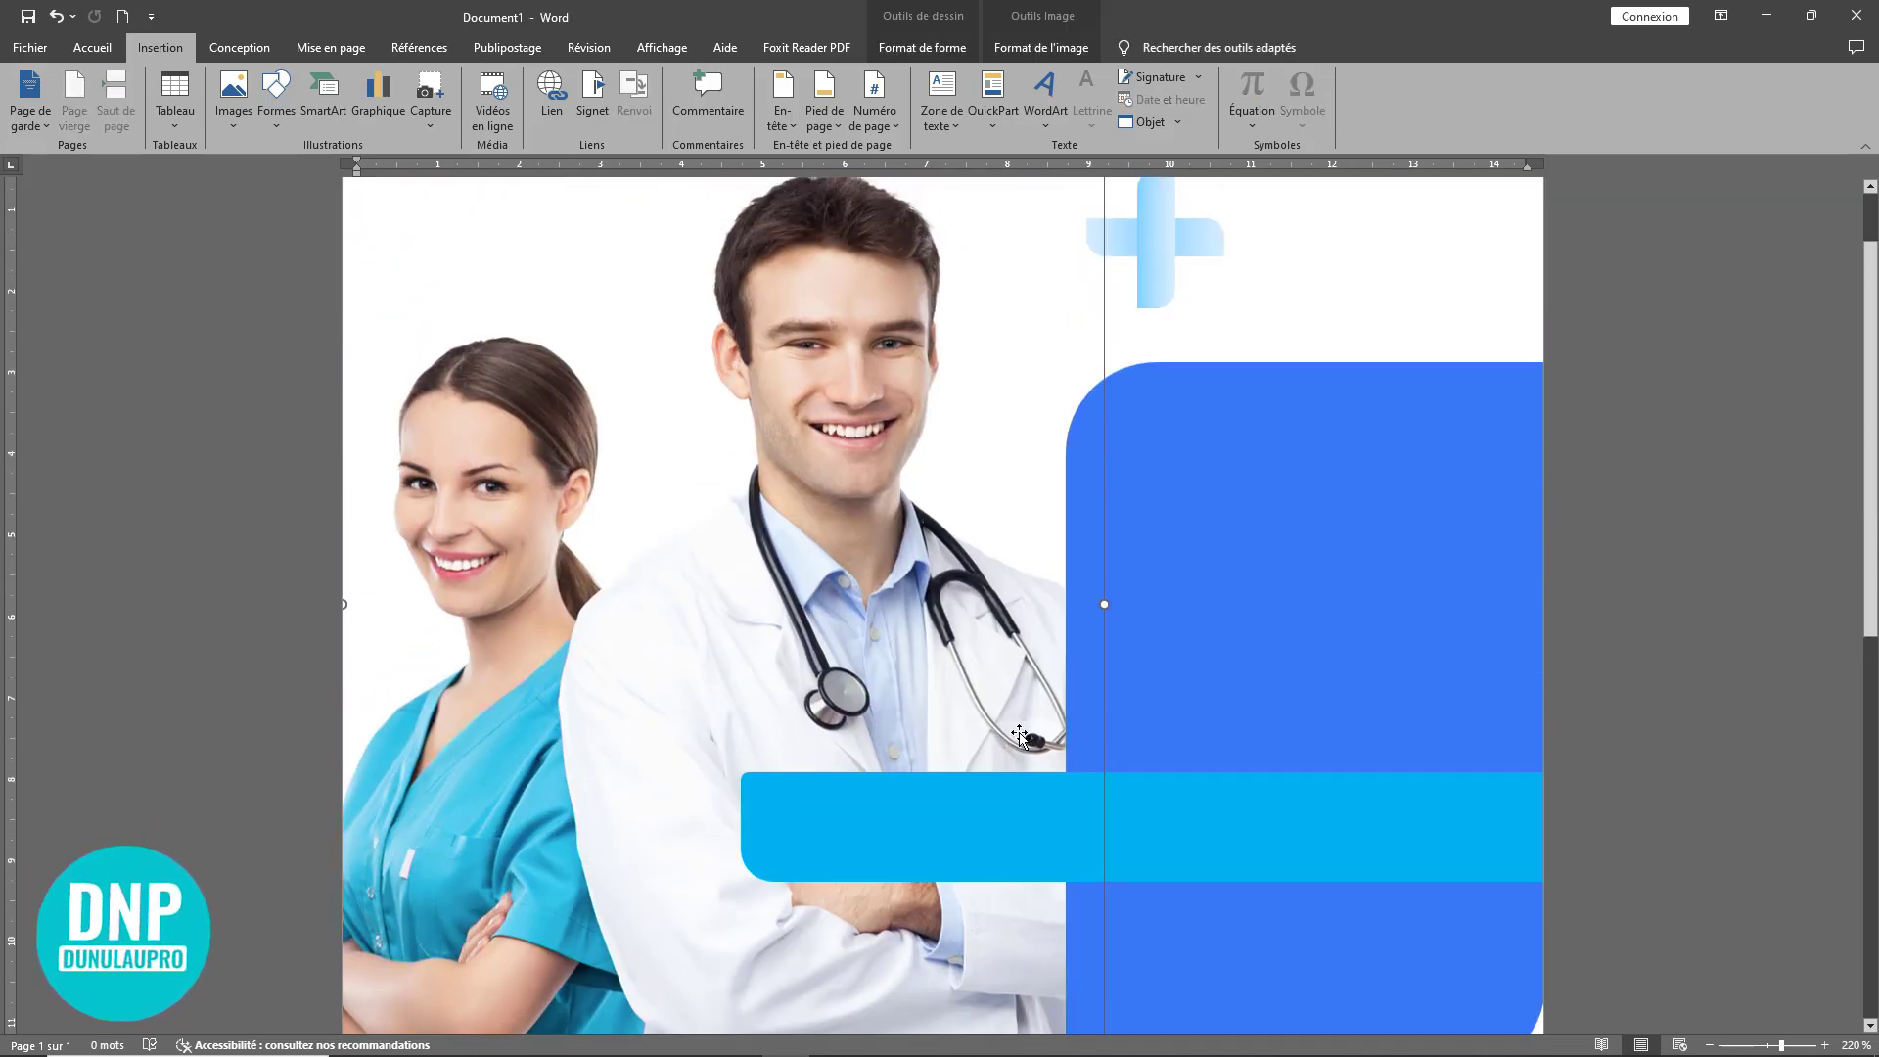
pyautogui.scroll(-5, 1011, 746)
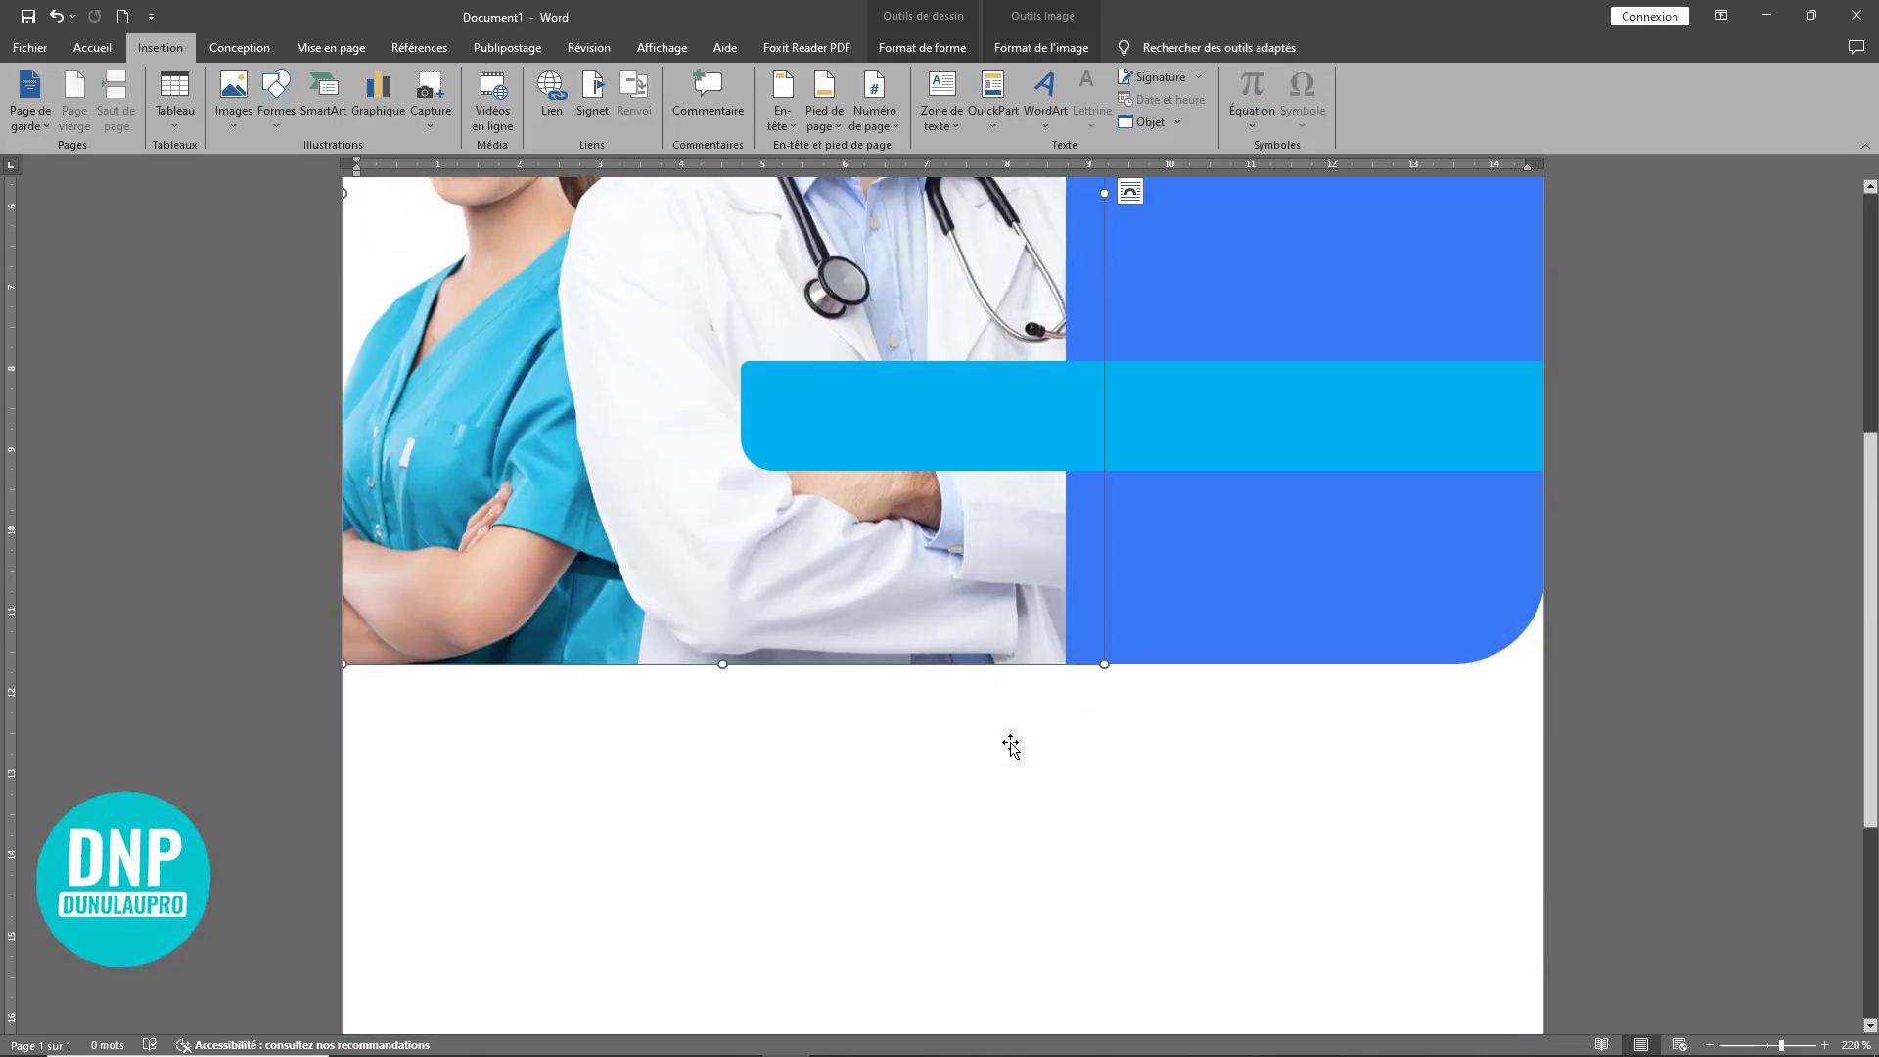
# Step: Move the large blue shape slightly up and shift the light blue banner a little higher across it and the photo
pyautogui.click(1226, 632)
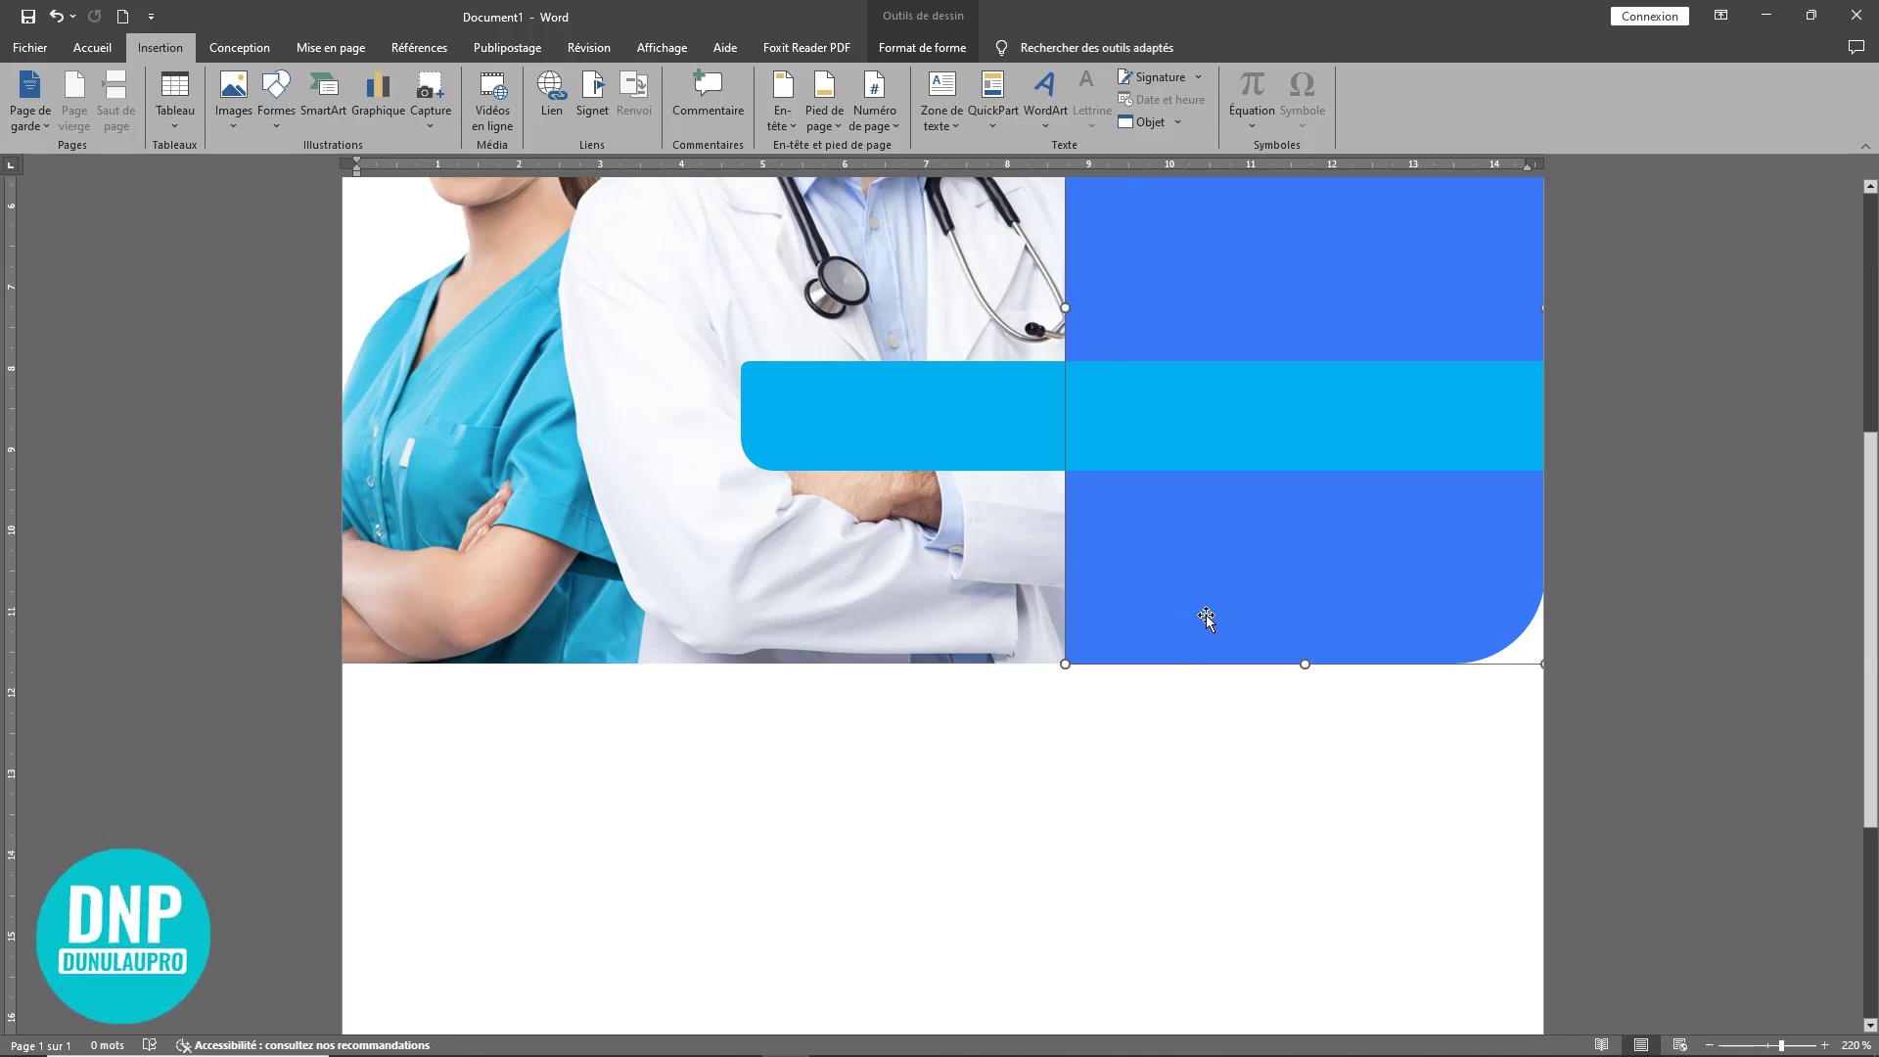
pyautogui.scroll(4, 1207, 619)
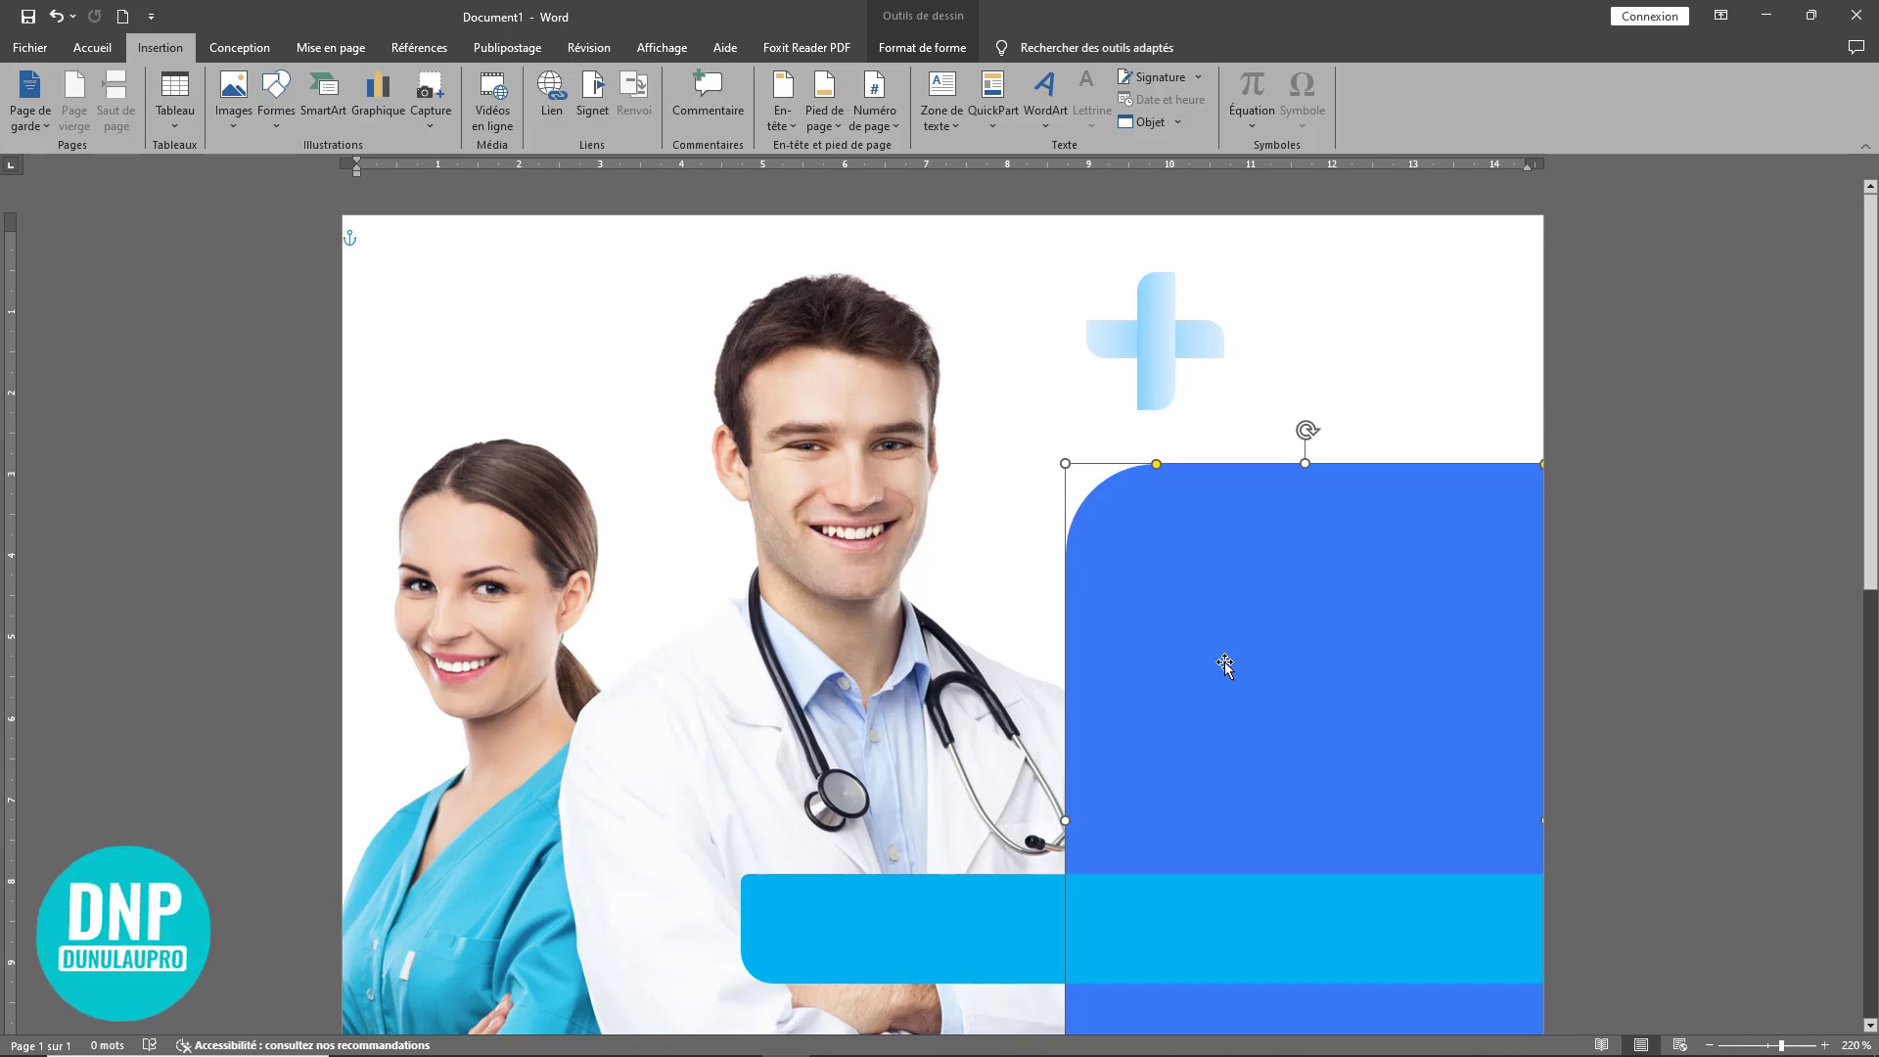
pyautogui.scroll(-4, 1232, 672)
pyautogui.scroll(5, 1231, 671)
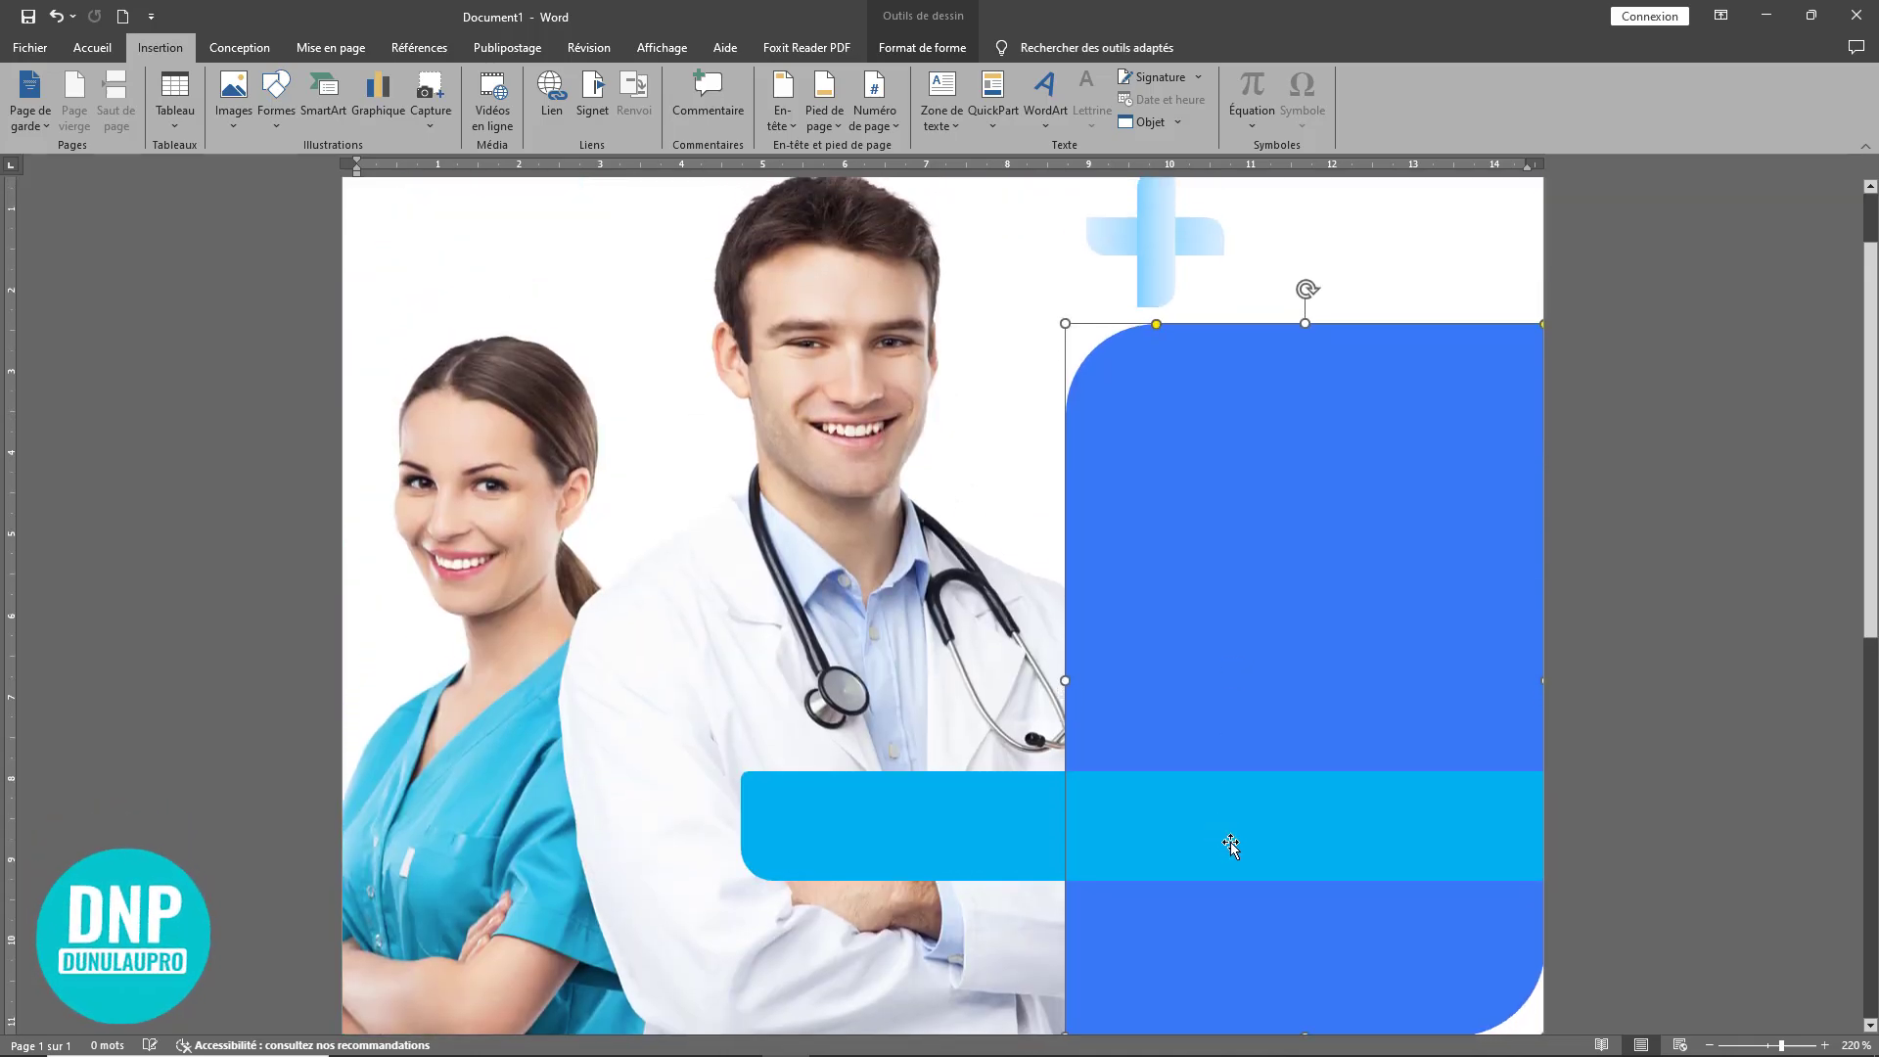
pyautogui.moveTo(1230, 843); pyautogui.dragTo(1231, 788)
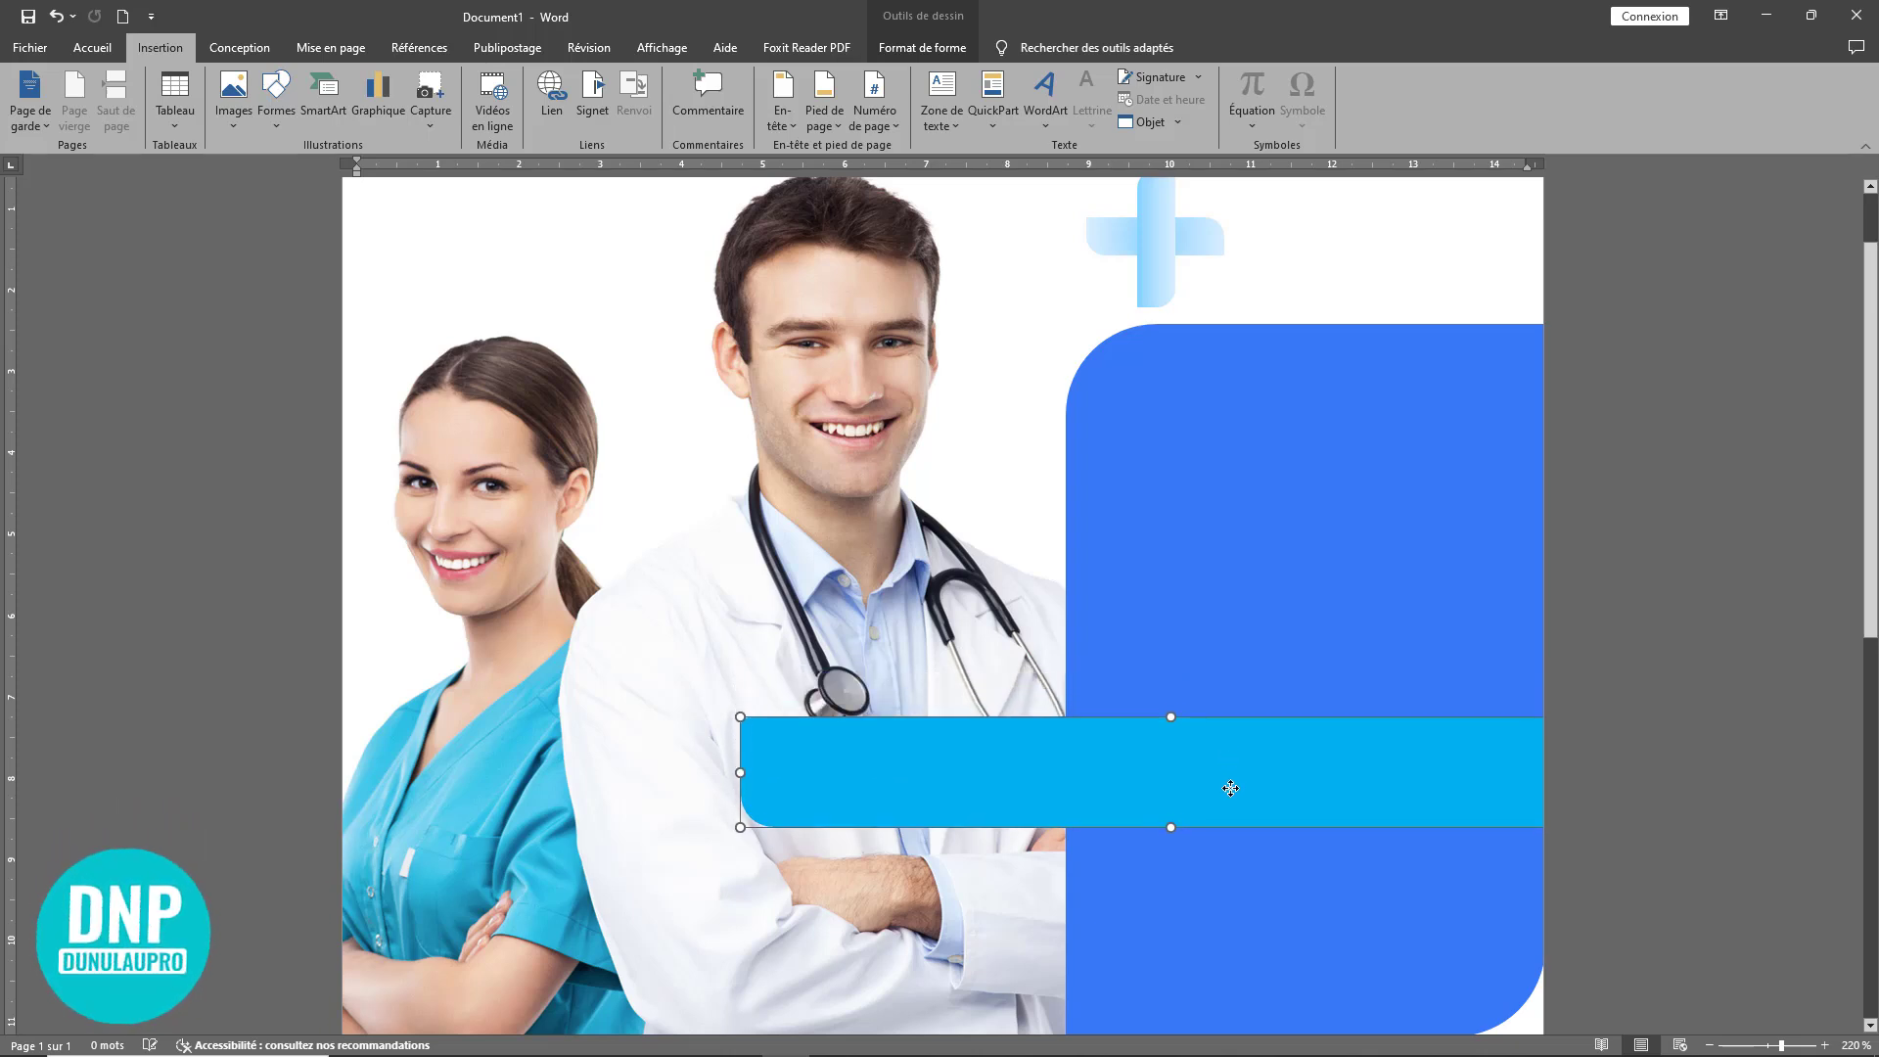
# Step: Duplicate the large blue shape below the original and rotate the copy to horizontal
pyautogui.scroll(-6, 1234, 865)
pyautogui.moveTo(1173, 405); pyautogui.dragTo(1054, 851)
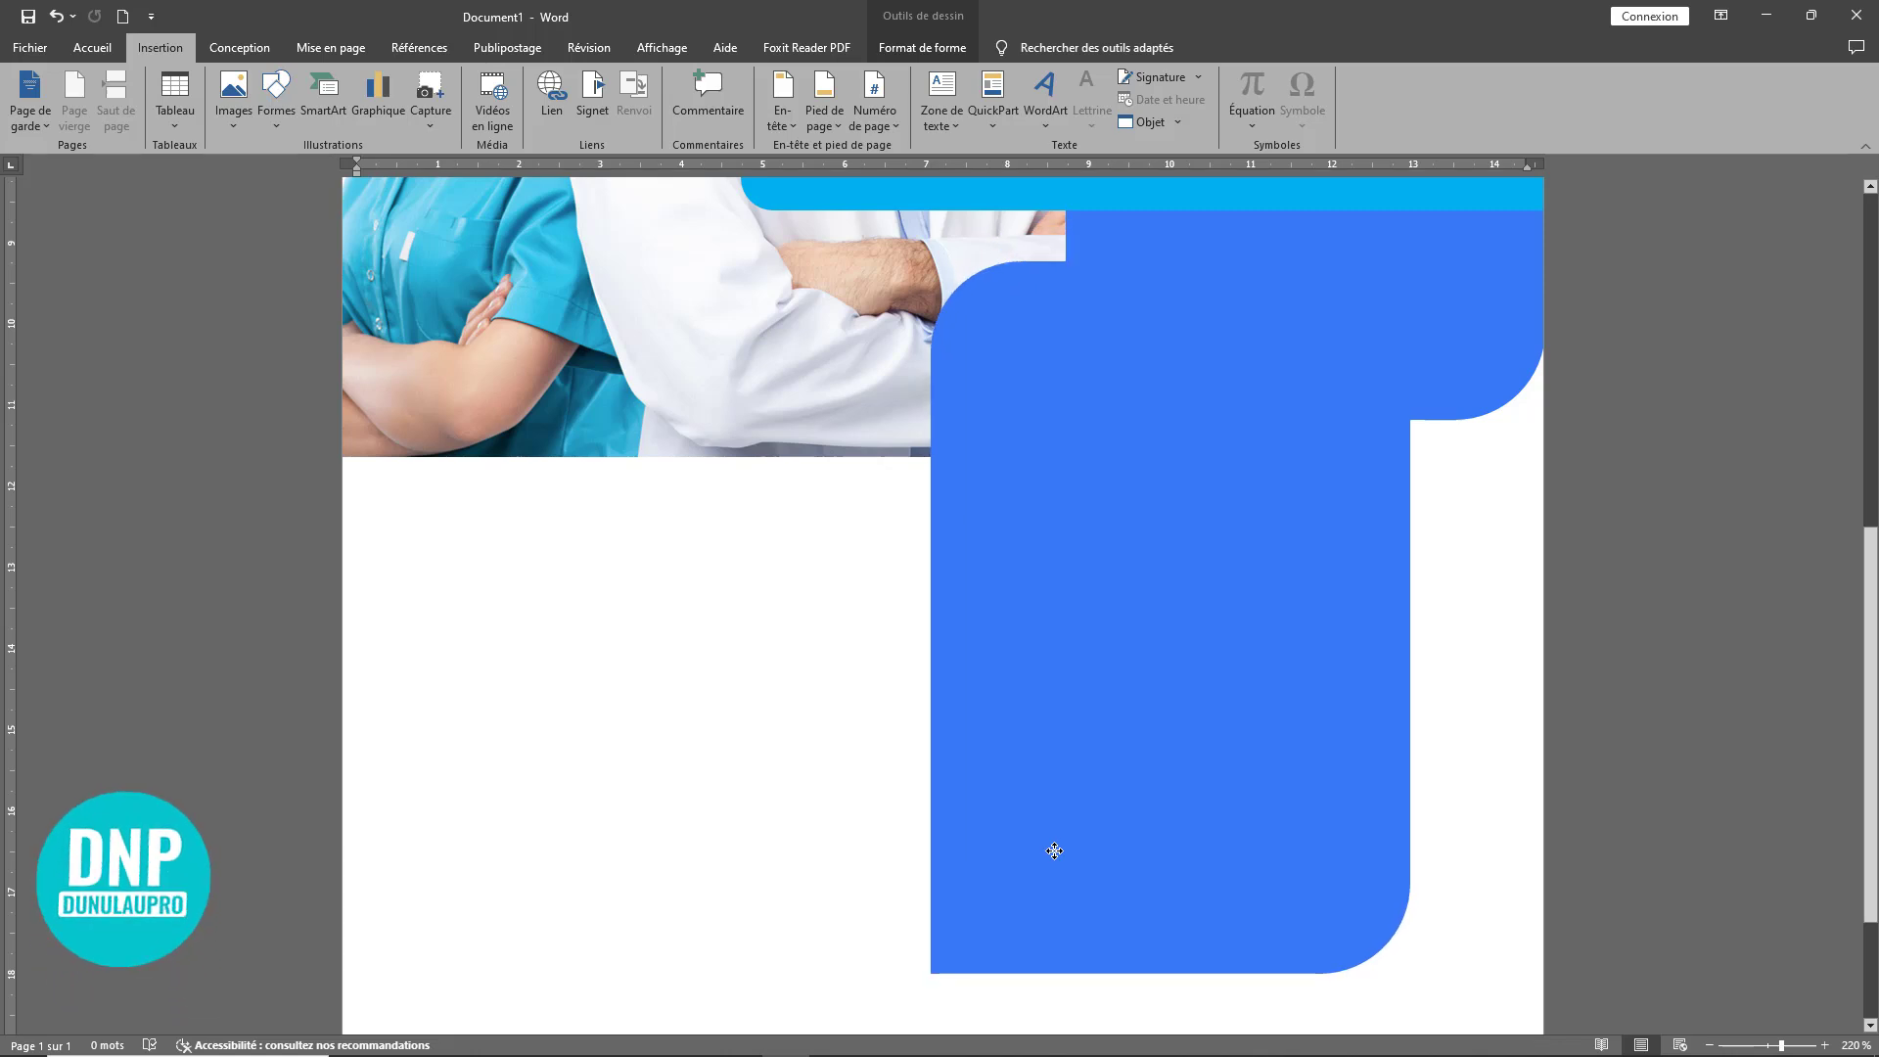
pyautogui.moveTo(1170, 227); pyautogui.dragTo(976, 622)
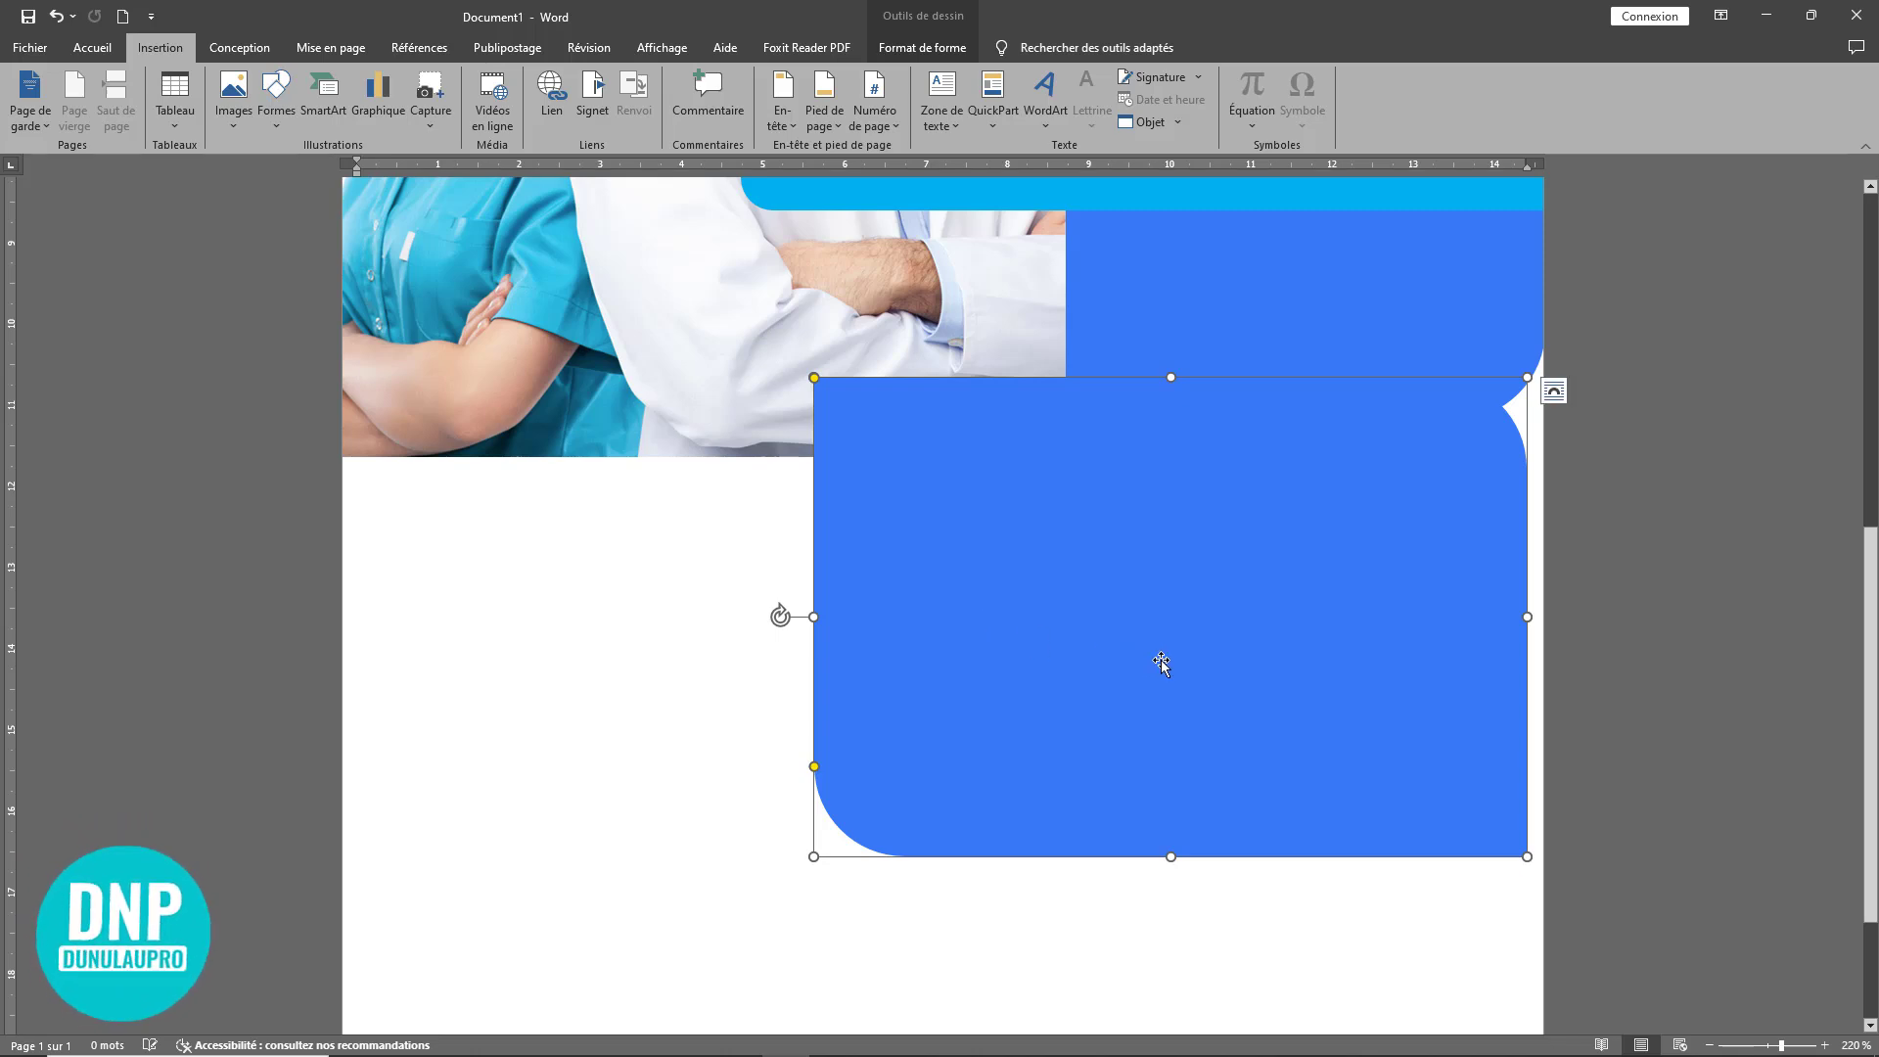
# Step: Mirror the horizontal blue copy so its rounded corners are at upper left and lower right, and place it over the photo's lower edge
pyautogui.moveTo(1162, 658); pyautogui.dragTo(848, 646)
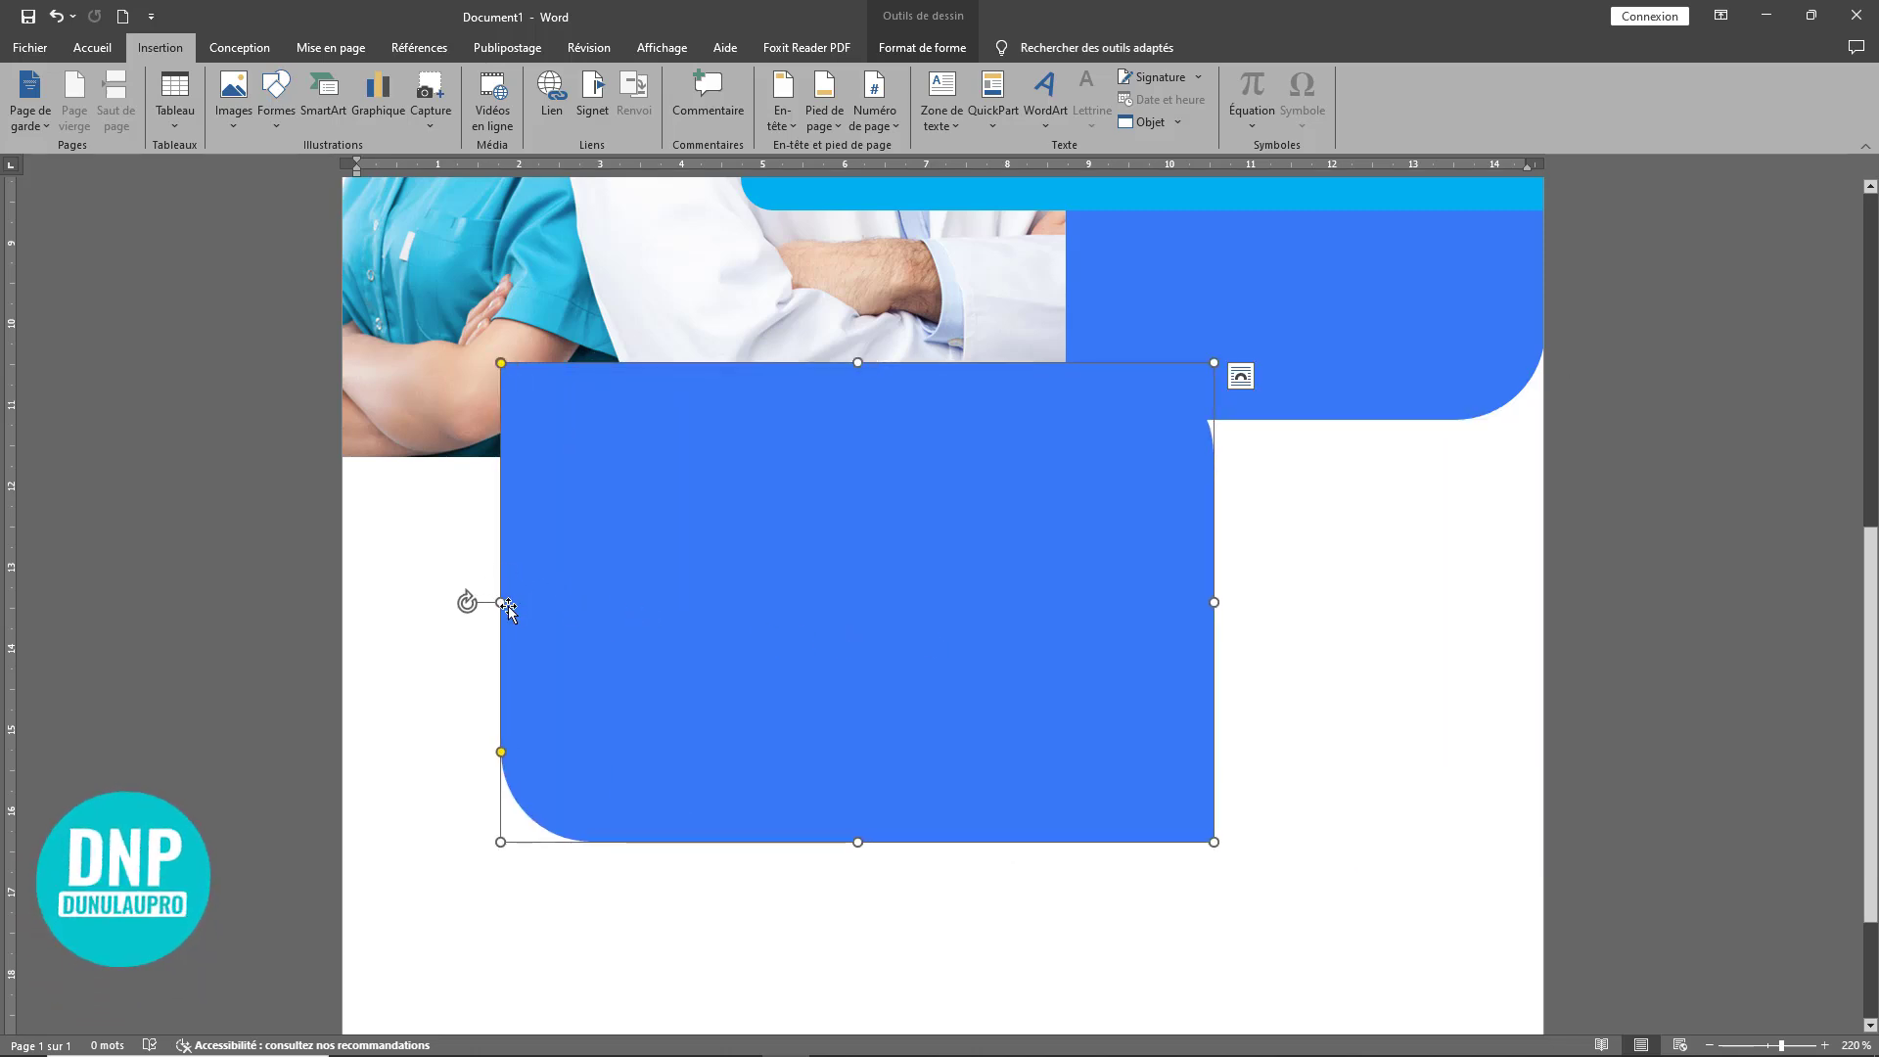
pyautogui.moveTo(500, 602); pyautogui.dragTo(1873, 577)
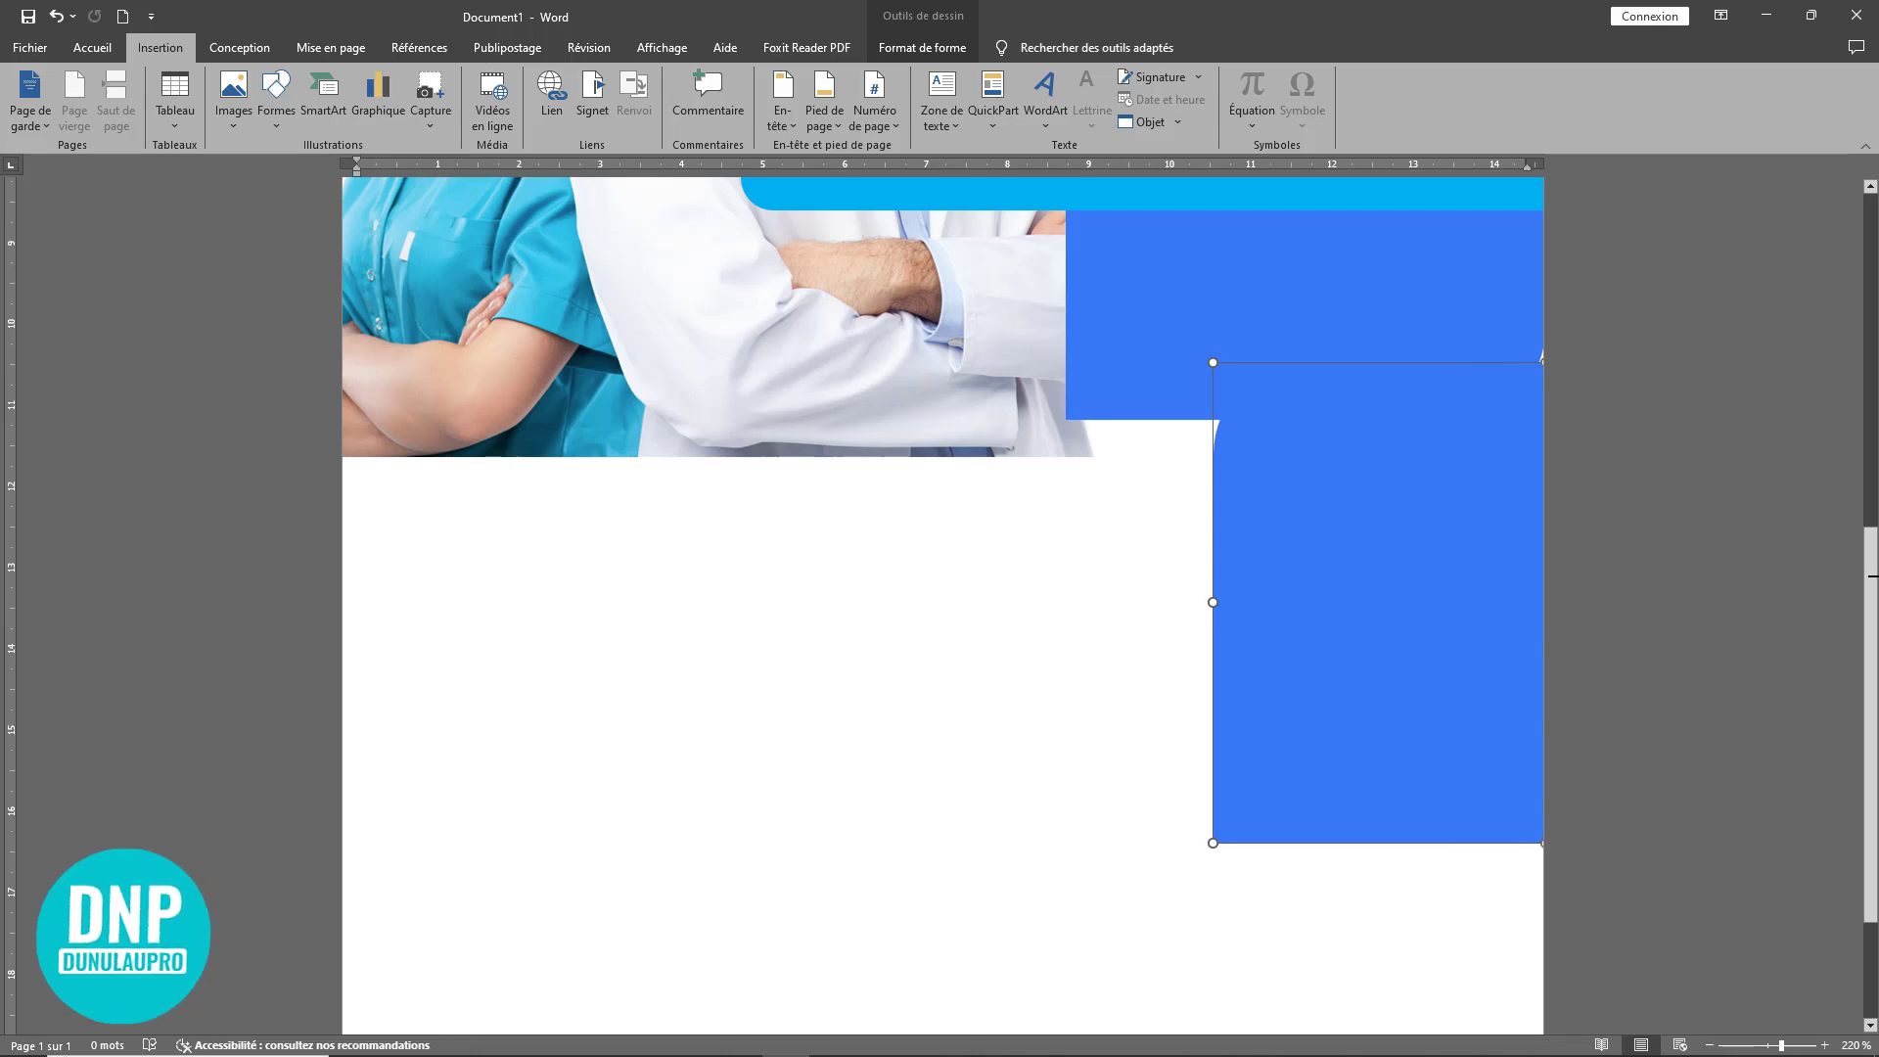
pyautogui.moveTo(1261, 619); pyautogui.dragTo(578, 621)
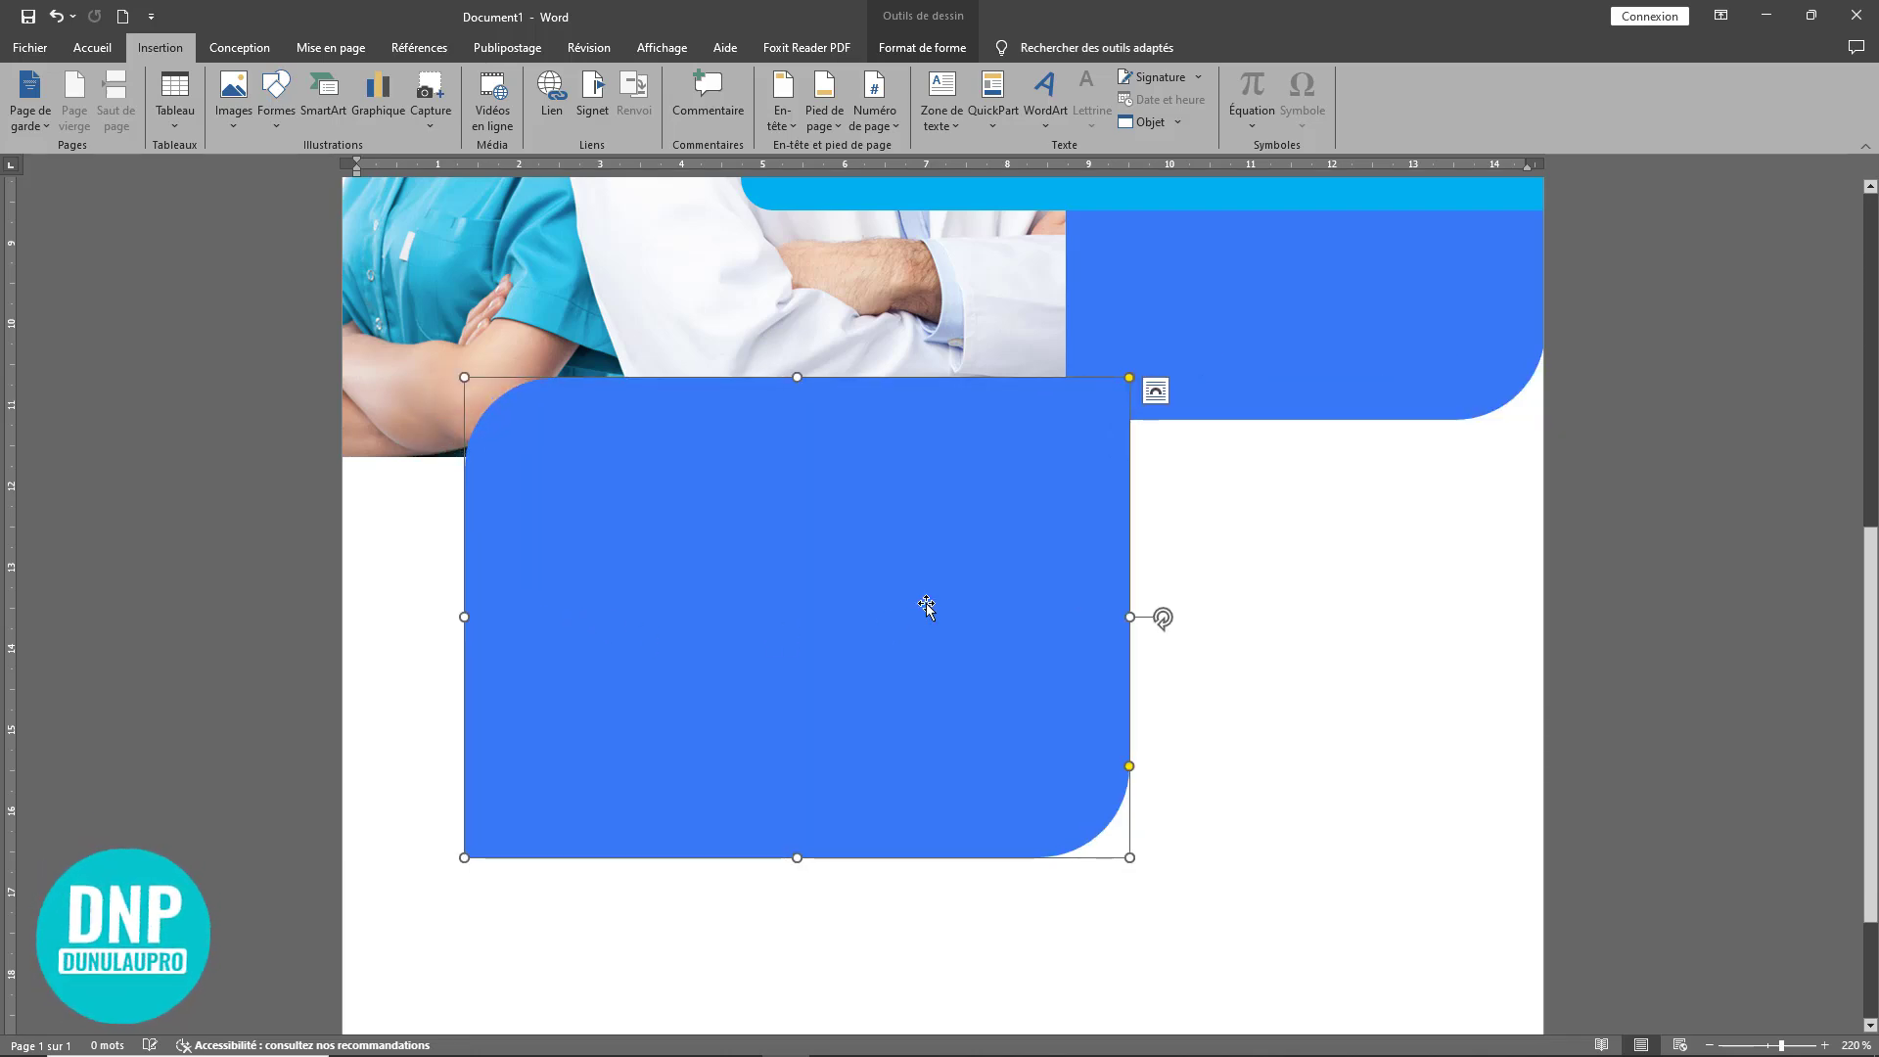
# Step: Reduce the blue copy to a bar of about 8,26 by 1,79 cm and place it against the page's left edge over the photo's bottom
pyautogui.moveTo(1130, 616); pyautogui.dragTo(1136, 615)
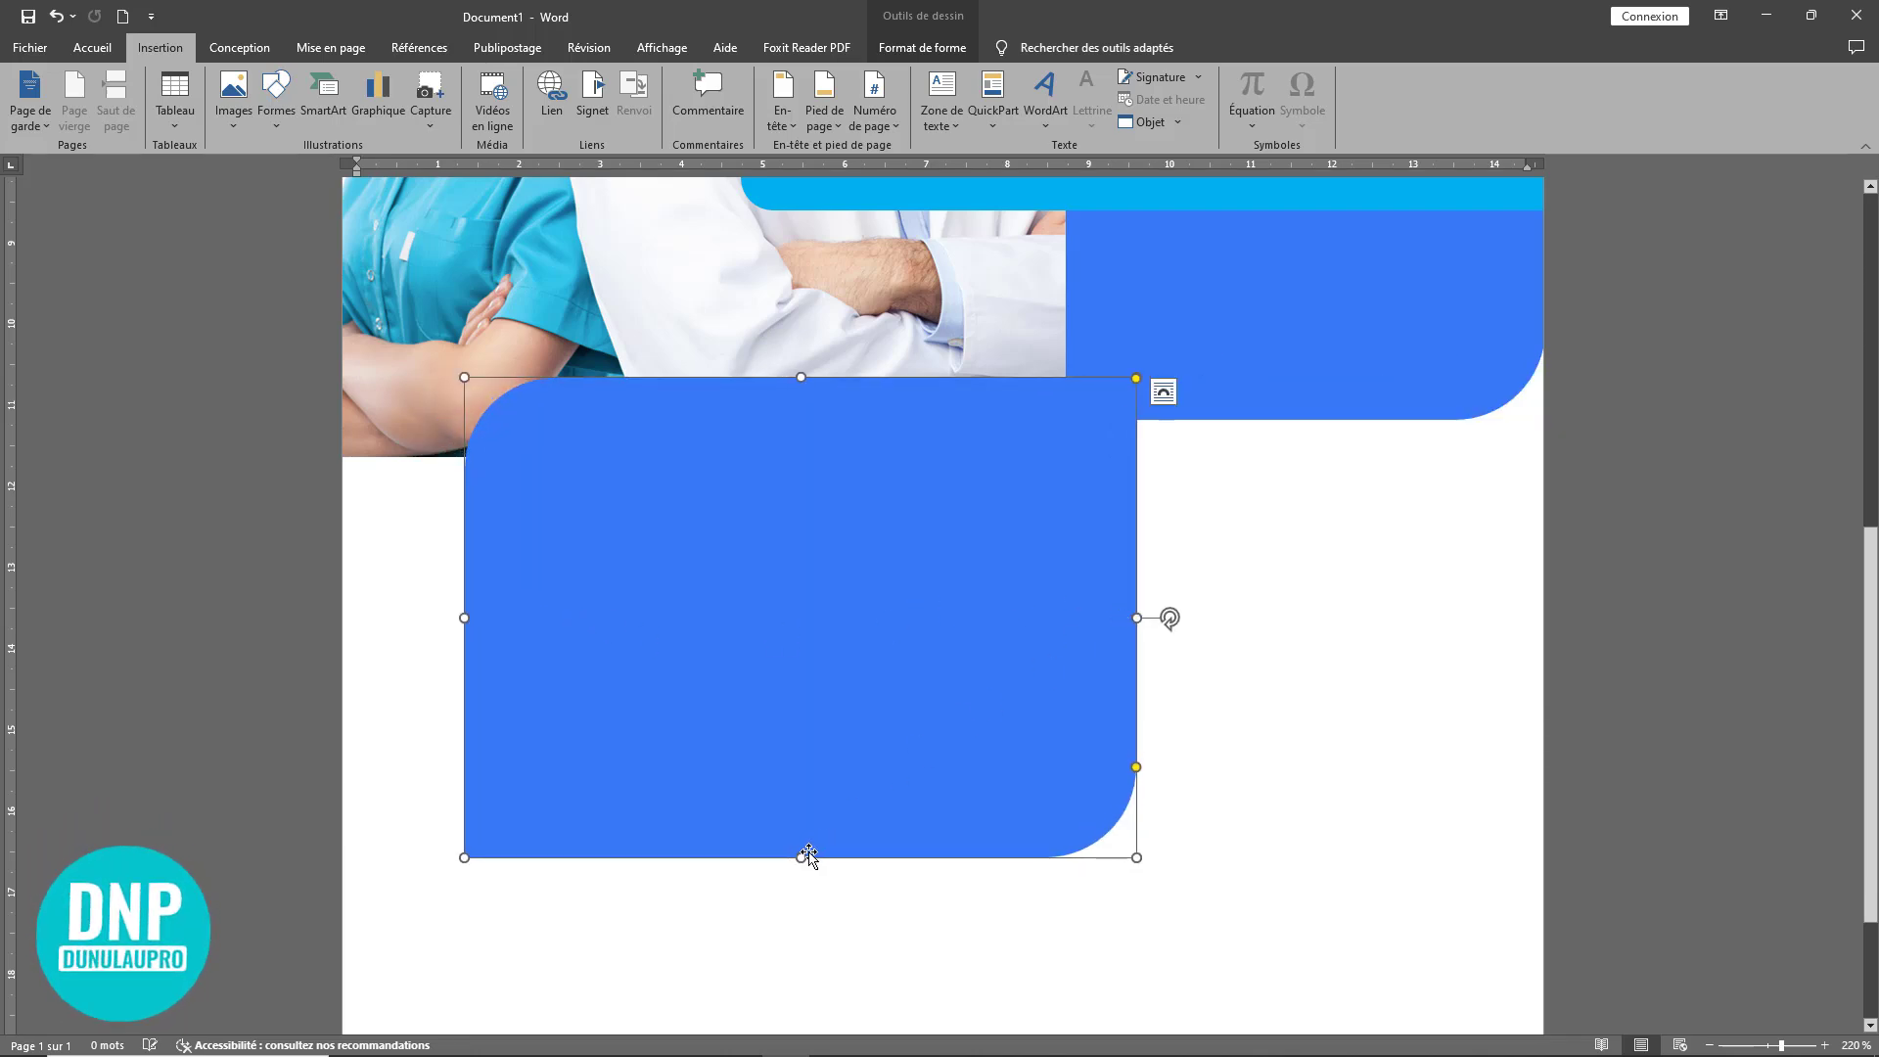
pyautogui.moveTo(798, 859); pyautogui.dragTo(734, 443)
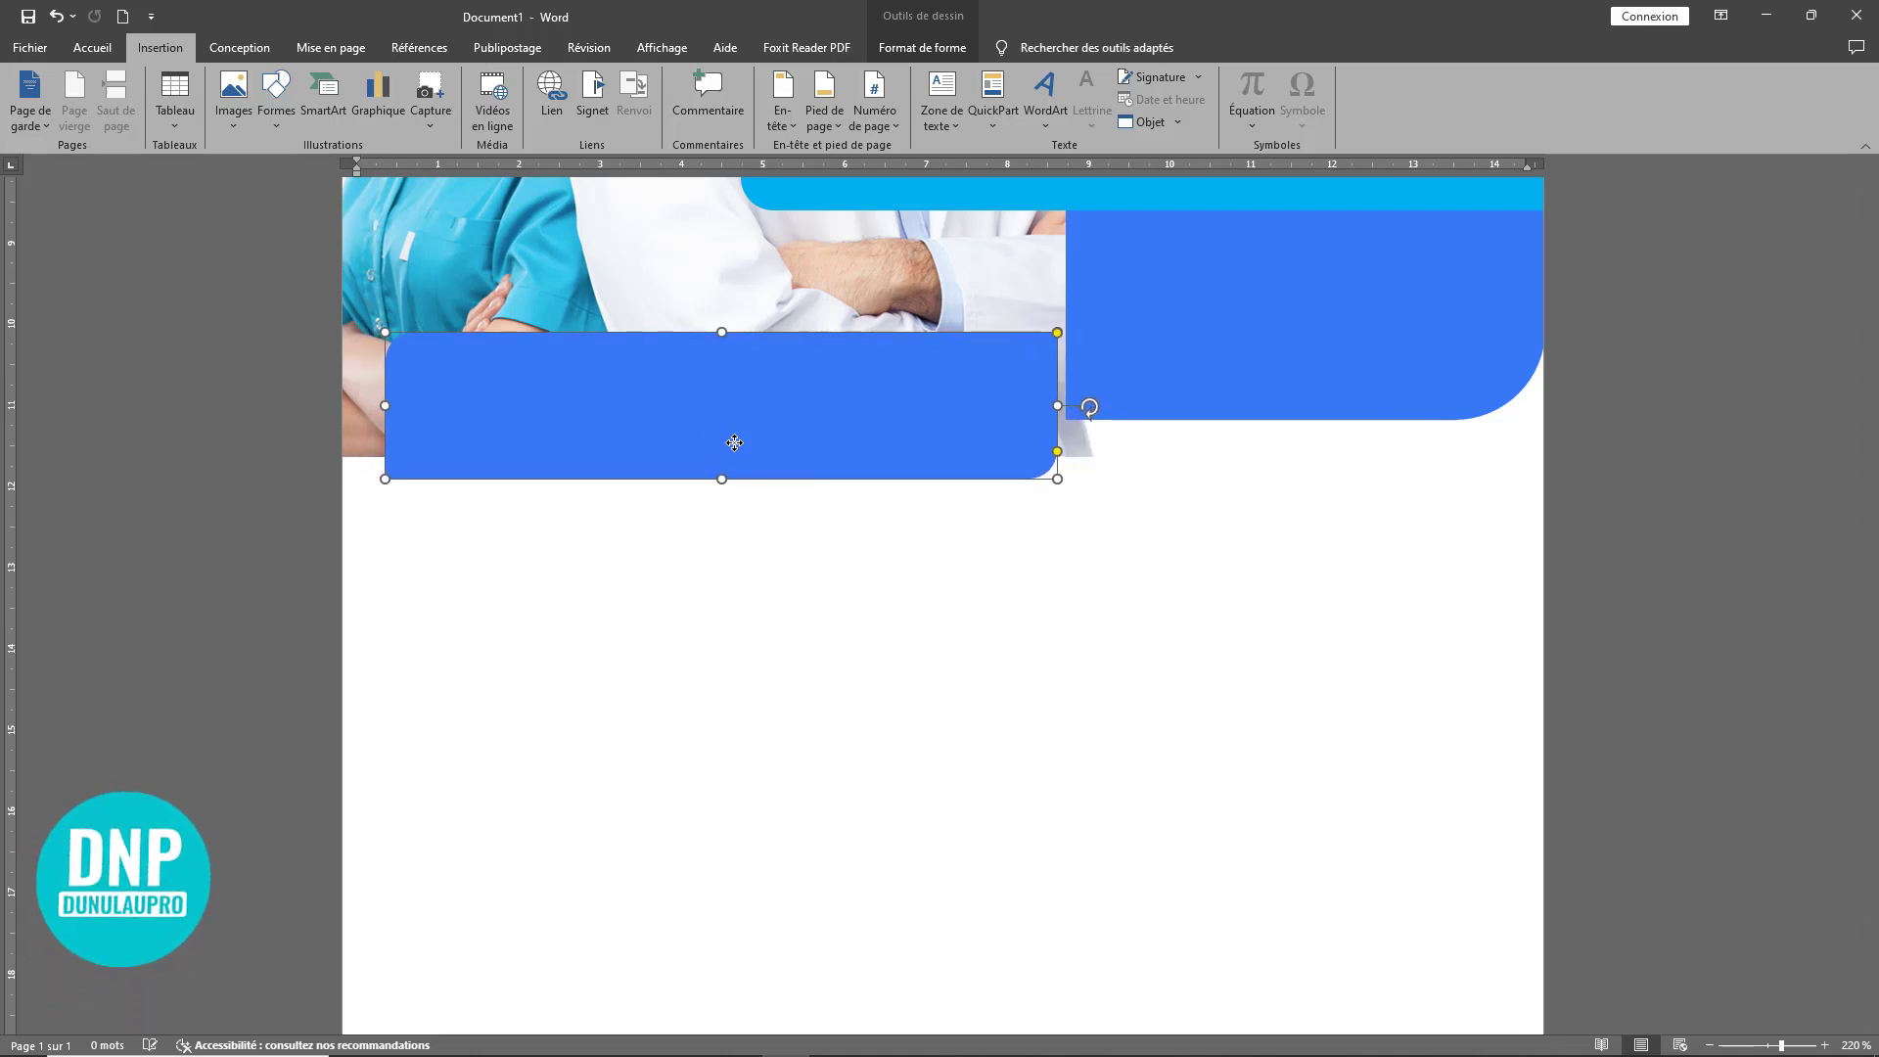
pyautogui.moveTo(734, 442); pyautogui.dragTo(638, 449)
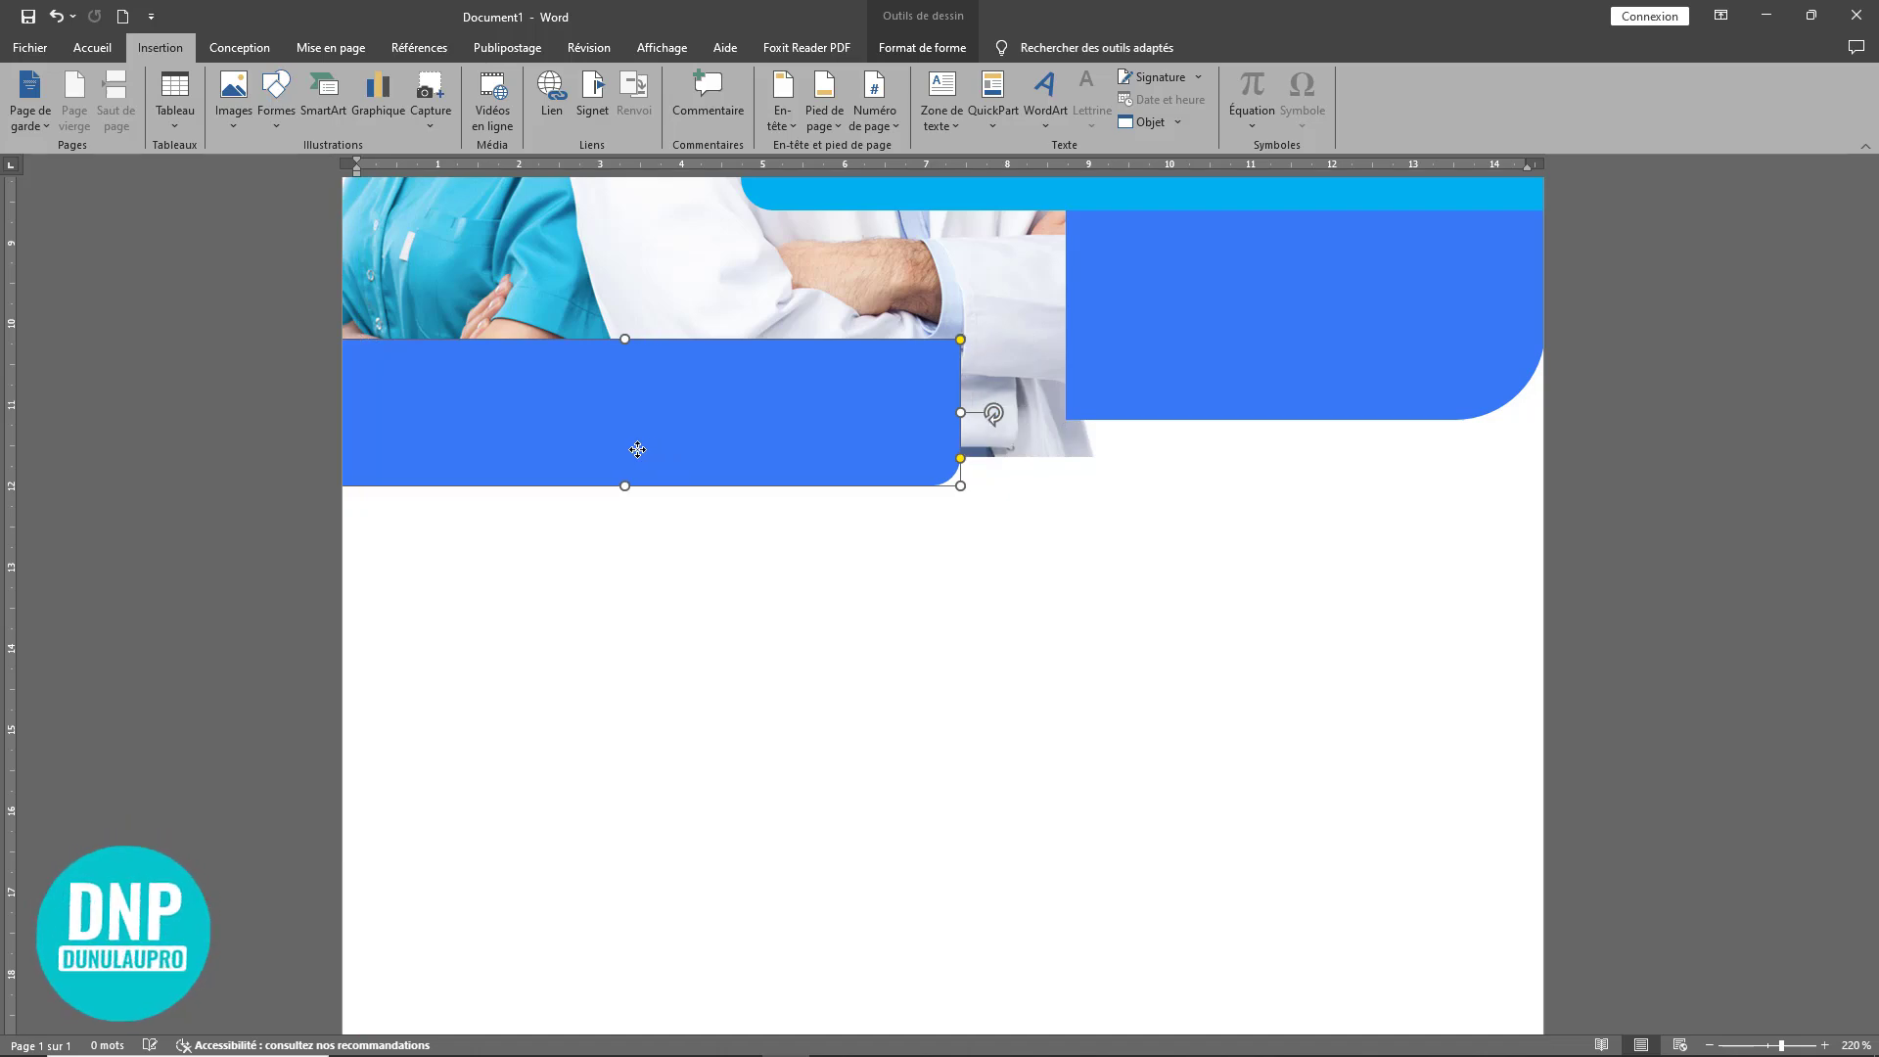
# Step: Move the large blue shape down until its lower edge lines up with the bottom of the photo
pyautogui.click(1113, 337)
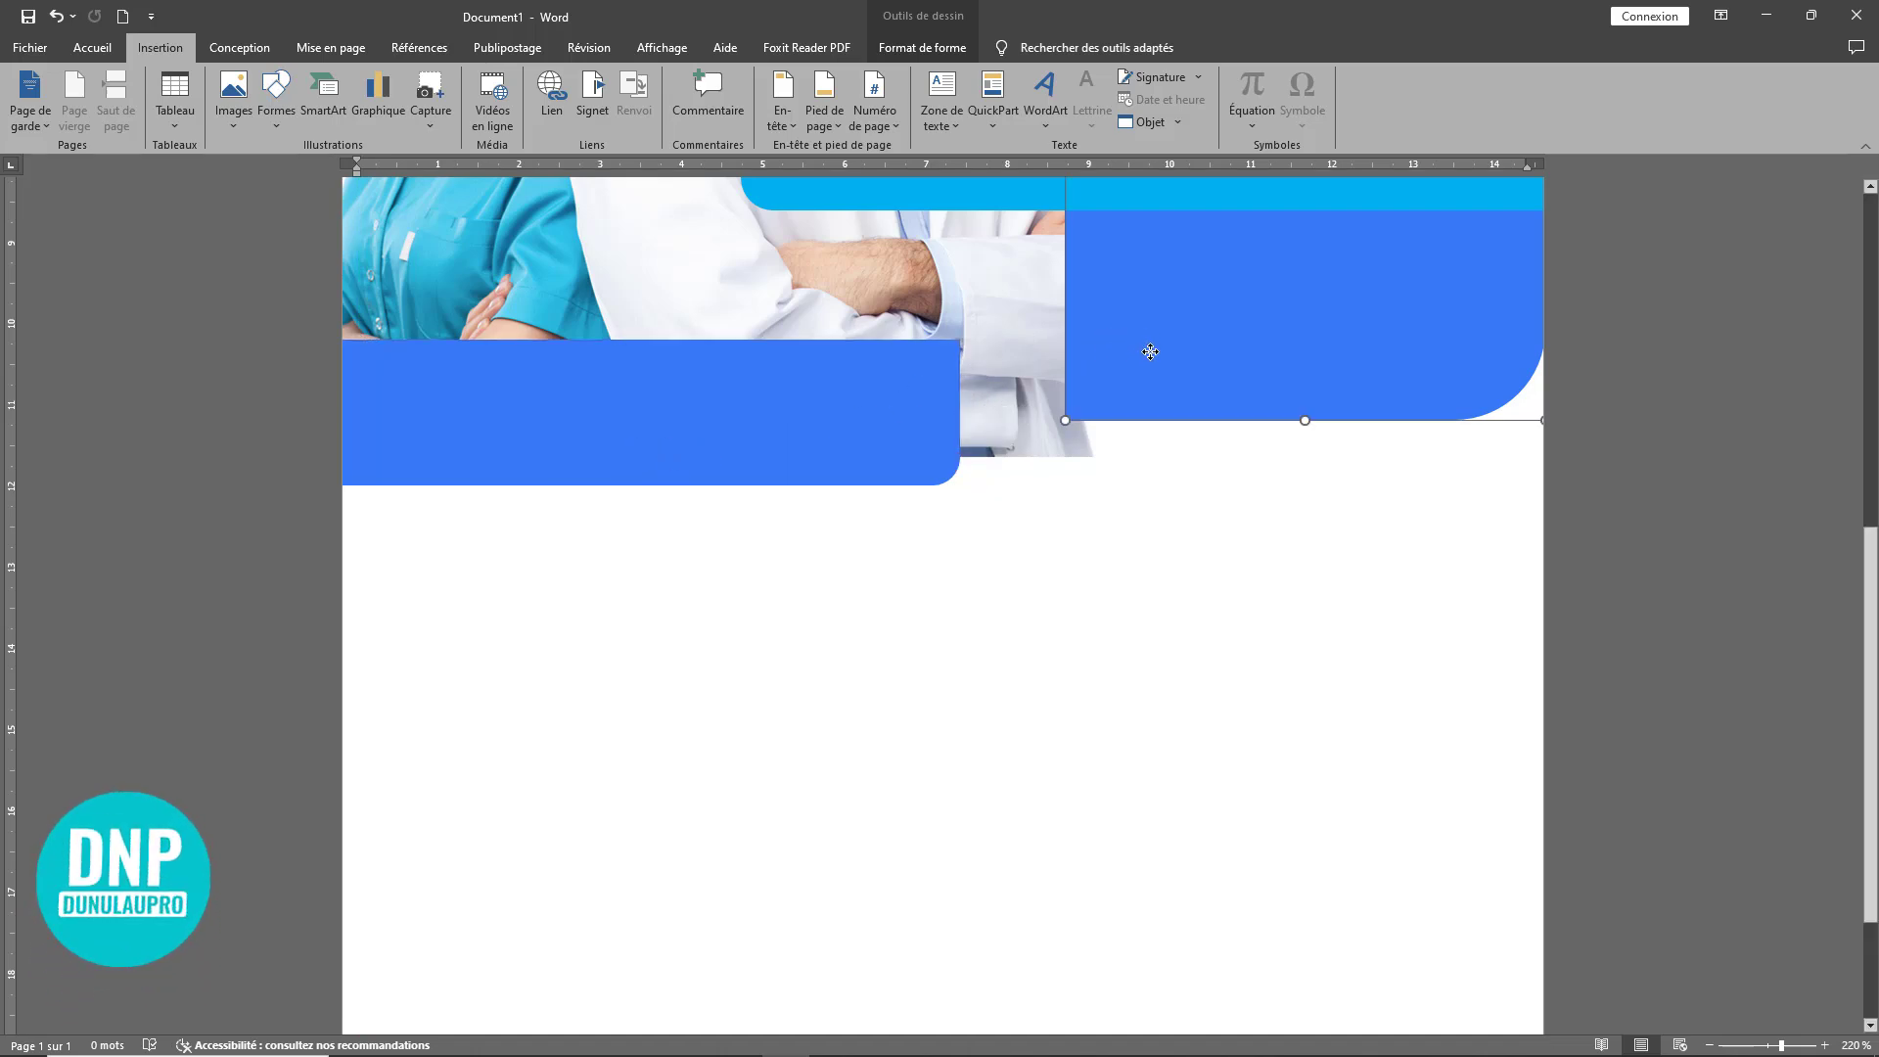
pyautogui.moveTo(1150, 349); pyautogui.dragTo(1144, 377)
pyautogui.scroll(5, 1155, 440)
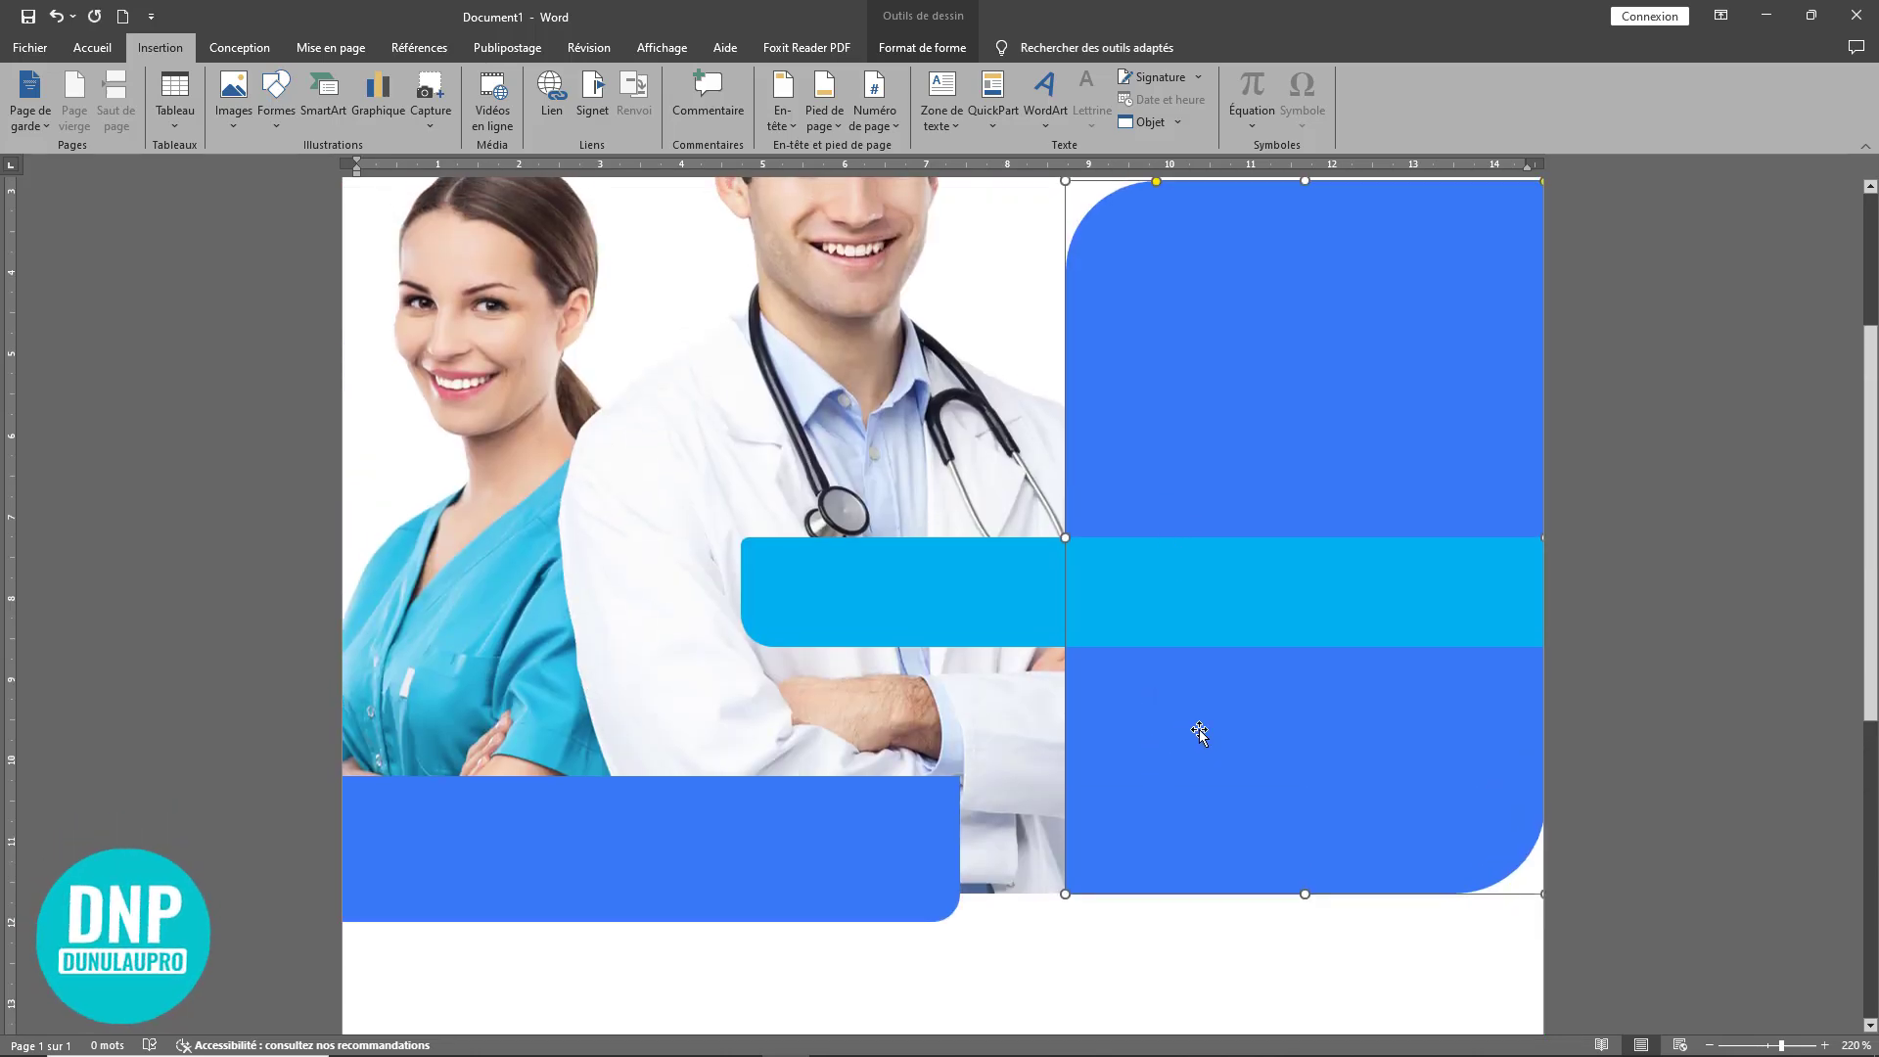
# Step: Set the blue bar's wrapping to behind text and nudge it up so only a thin strip extends below the photo
pyautogui.scroll(-5, 1187, 894)
pyautogui.click(870, 496)
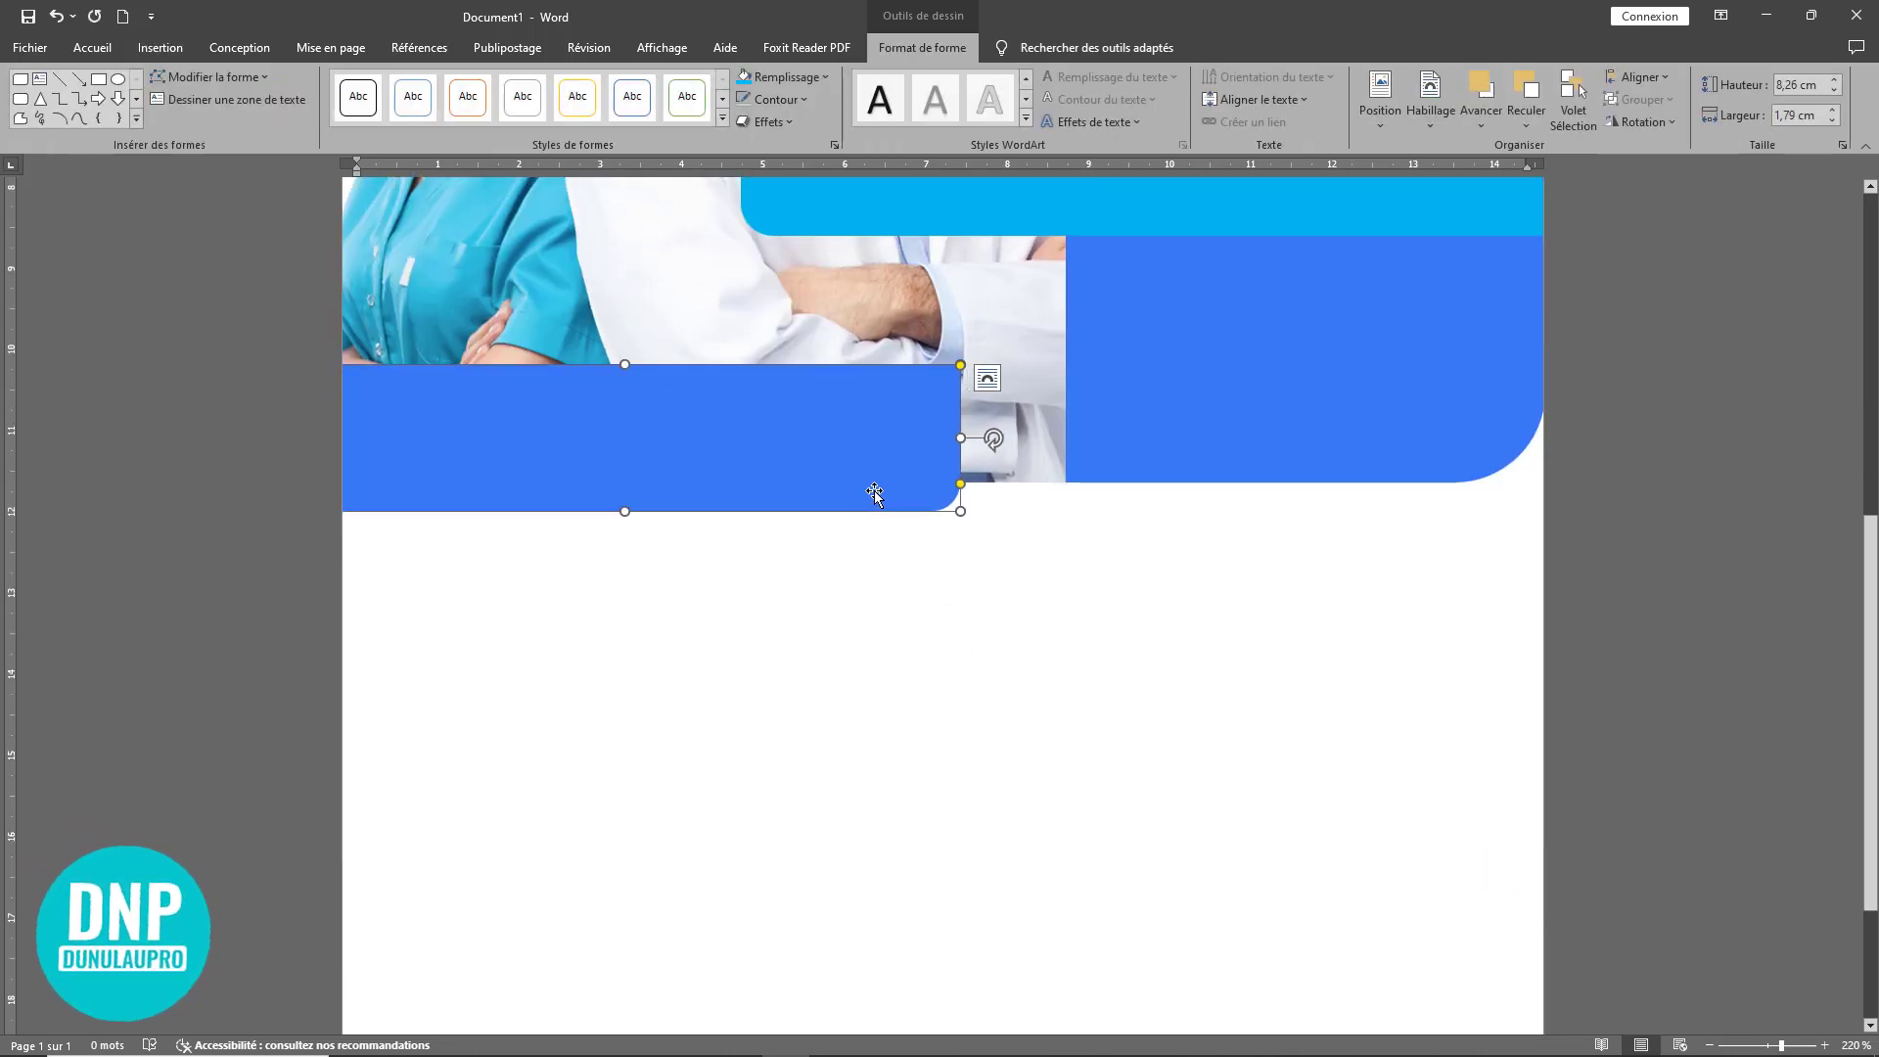
pyautogui.click(1431, 103)
pyautogui.click(1478, 265)
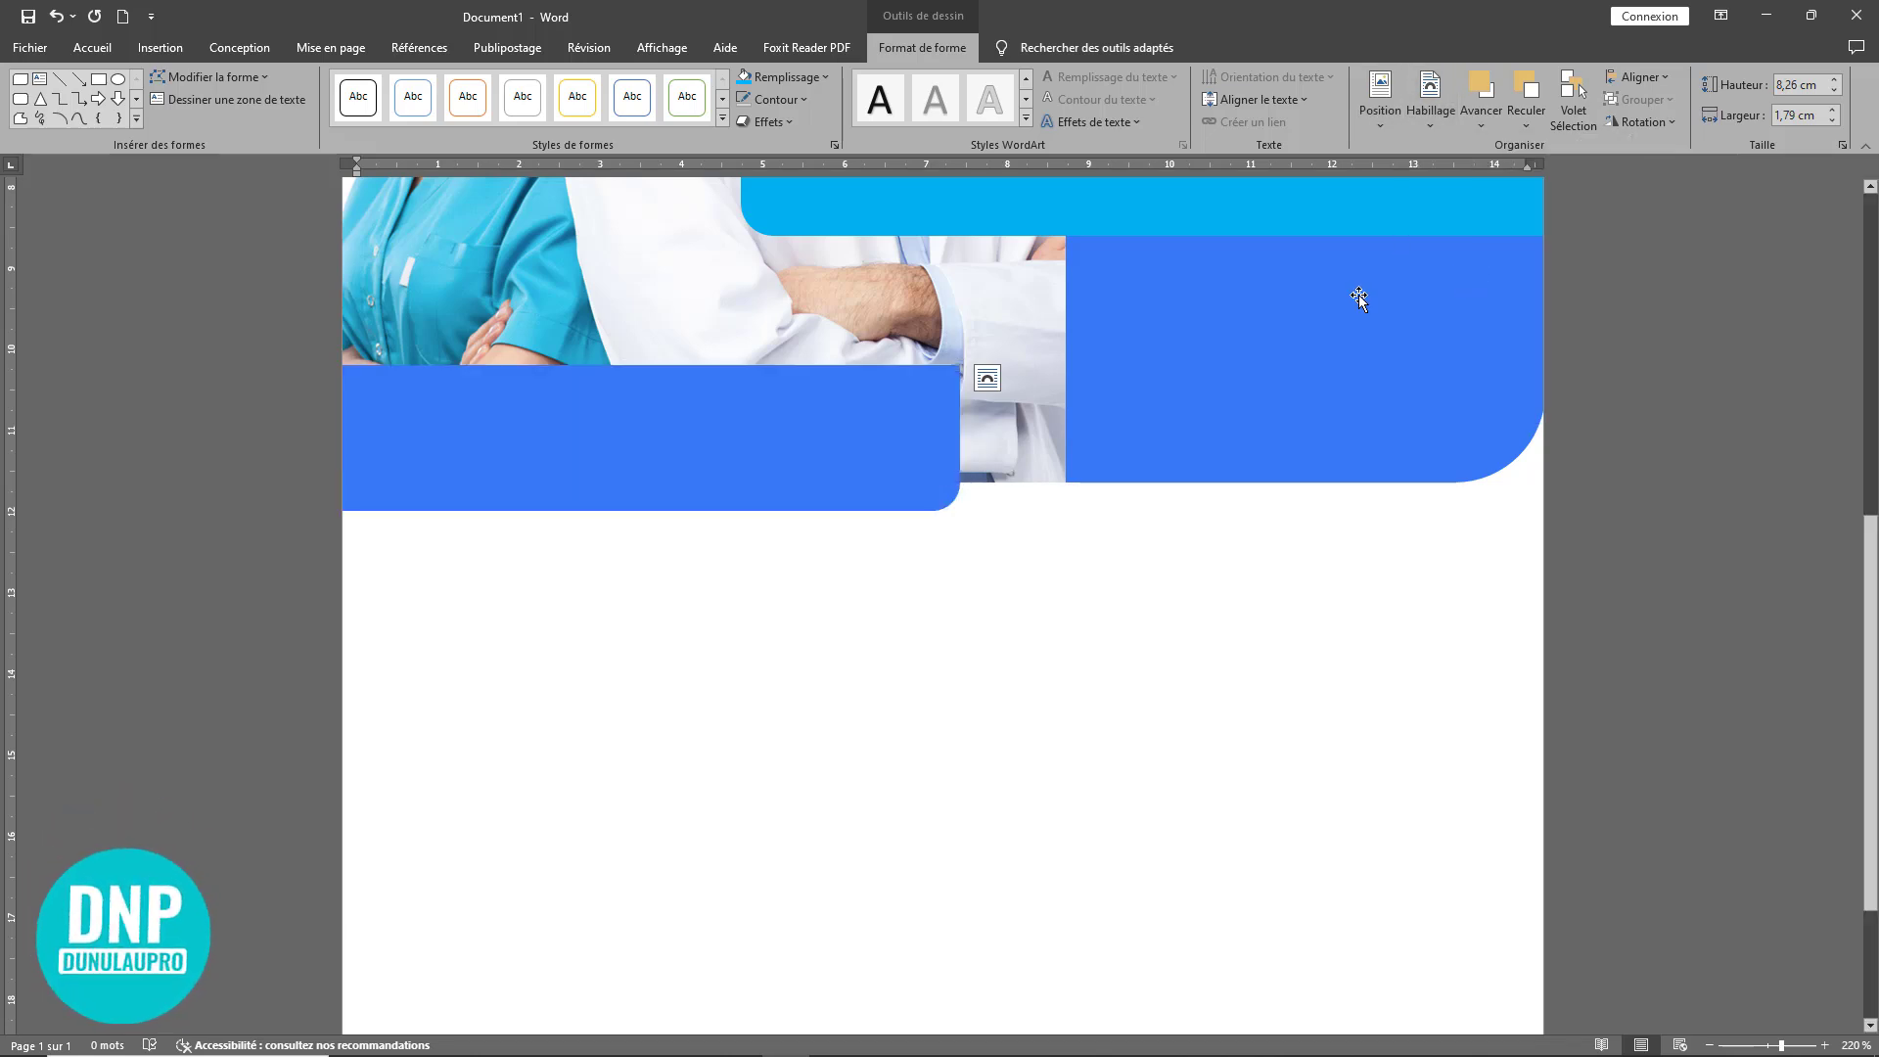
pyautogui.moveTo(903, 503); pyautogui.dragTo(903, 500)
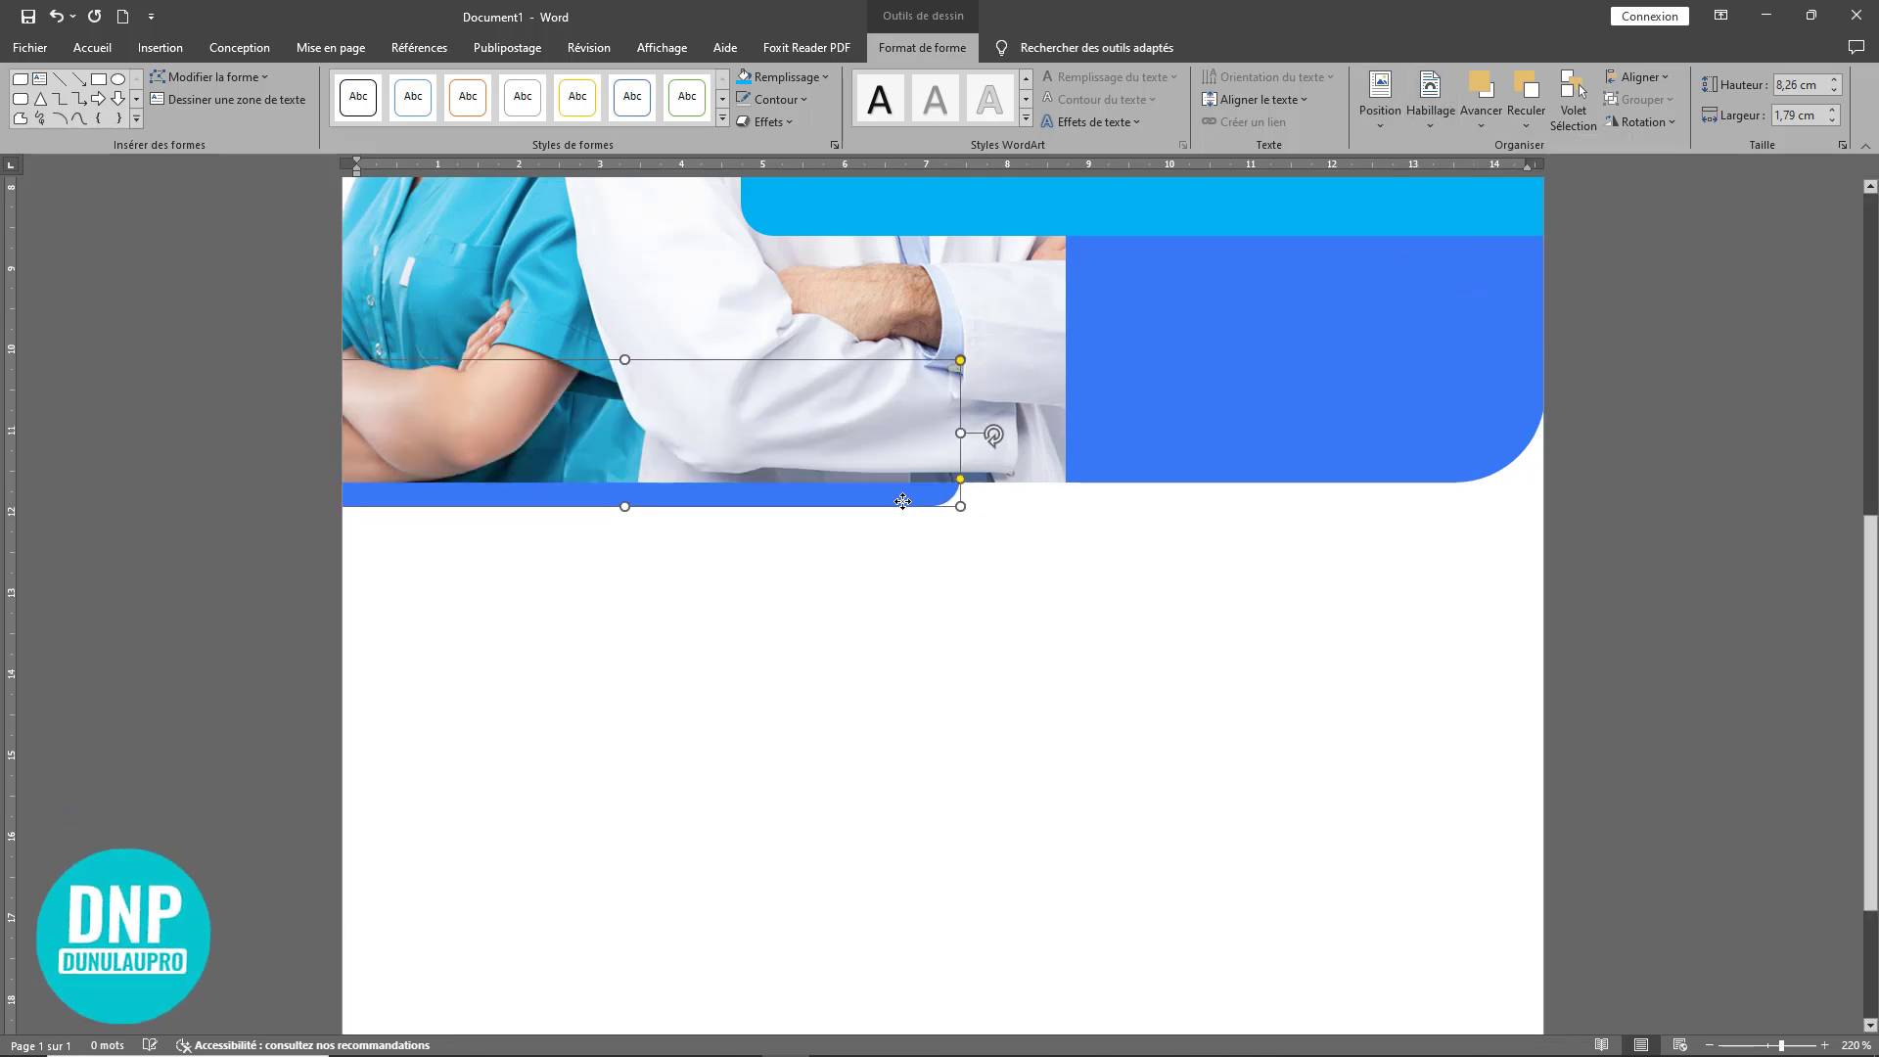
pyautogui.click(1050, 599)
# Step: Widen the blue bar behind the photo until its end meets the left edge of the large blue shape
pyautogui.scroll(-5, 1056, 642)
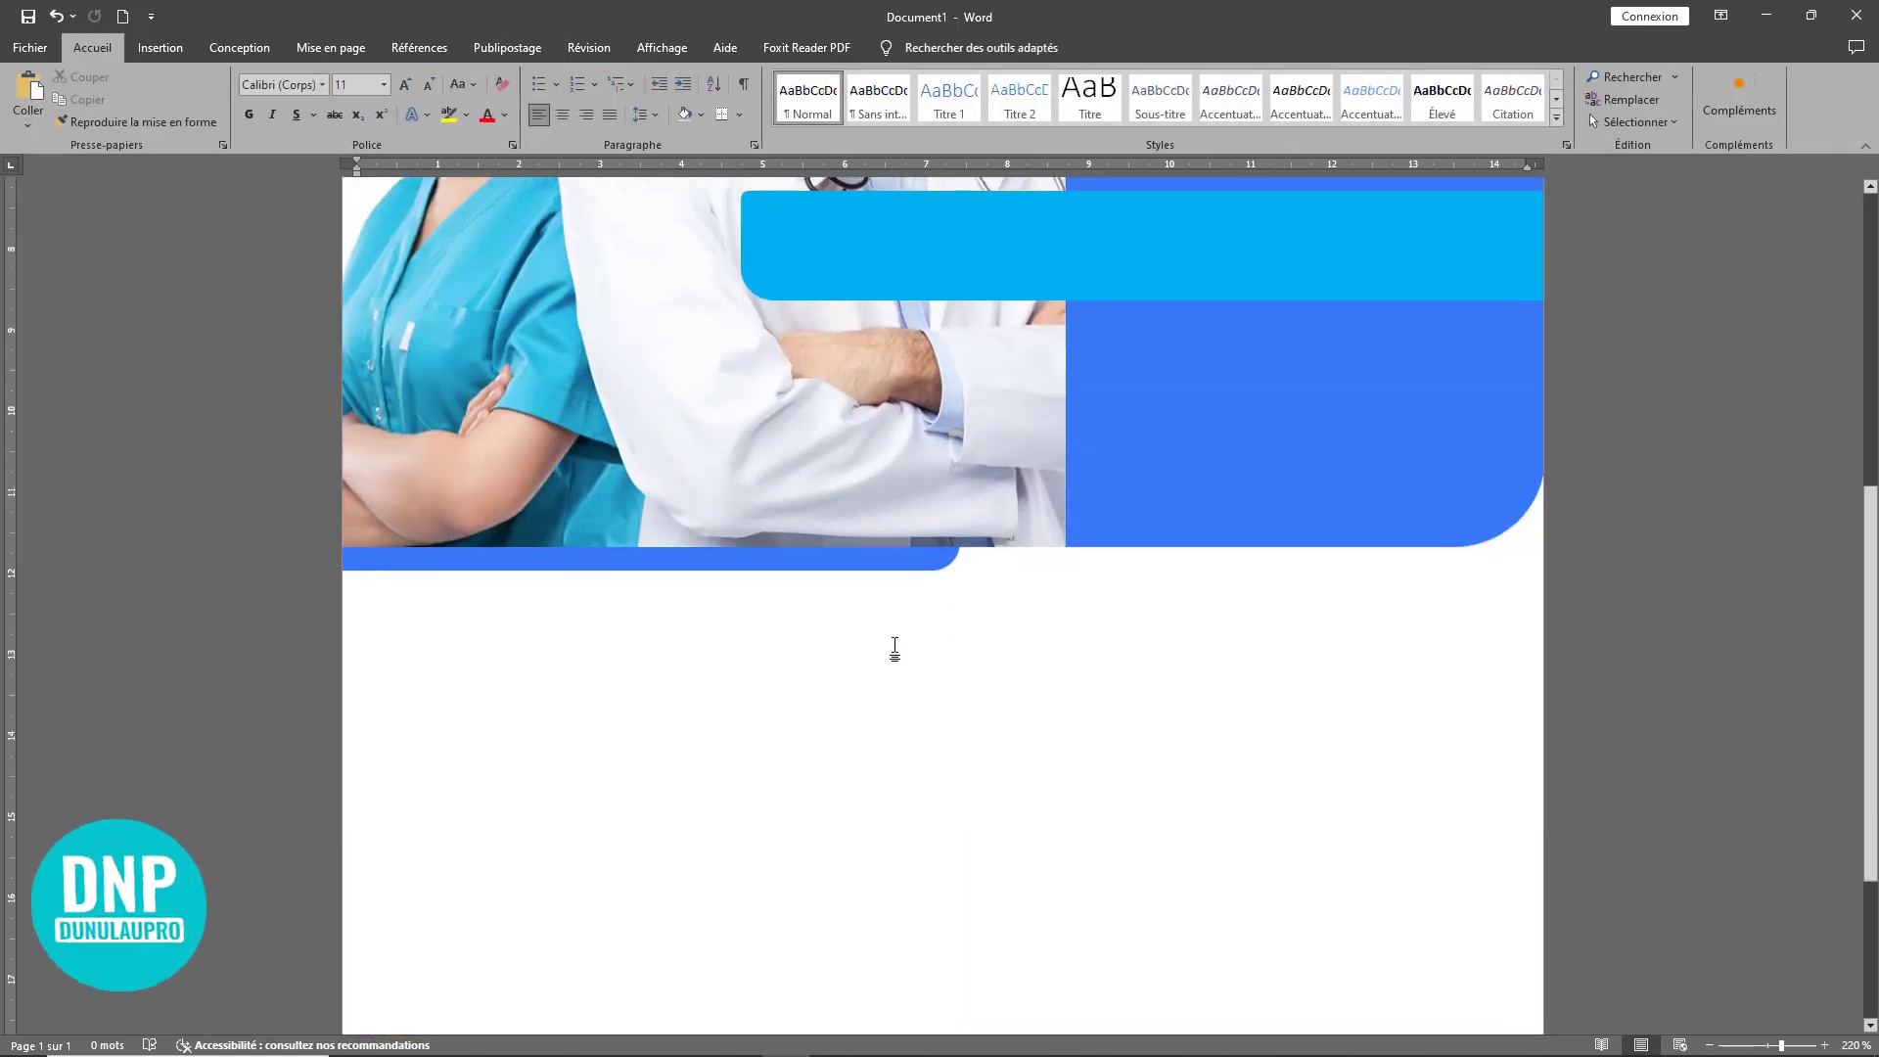
pyautogui.click(900, 565)
pyautogui.moveTo(966, 497); pyautogui.dragTo(1067, 497)
pyautogui.click(1188, 739)
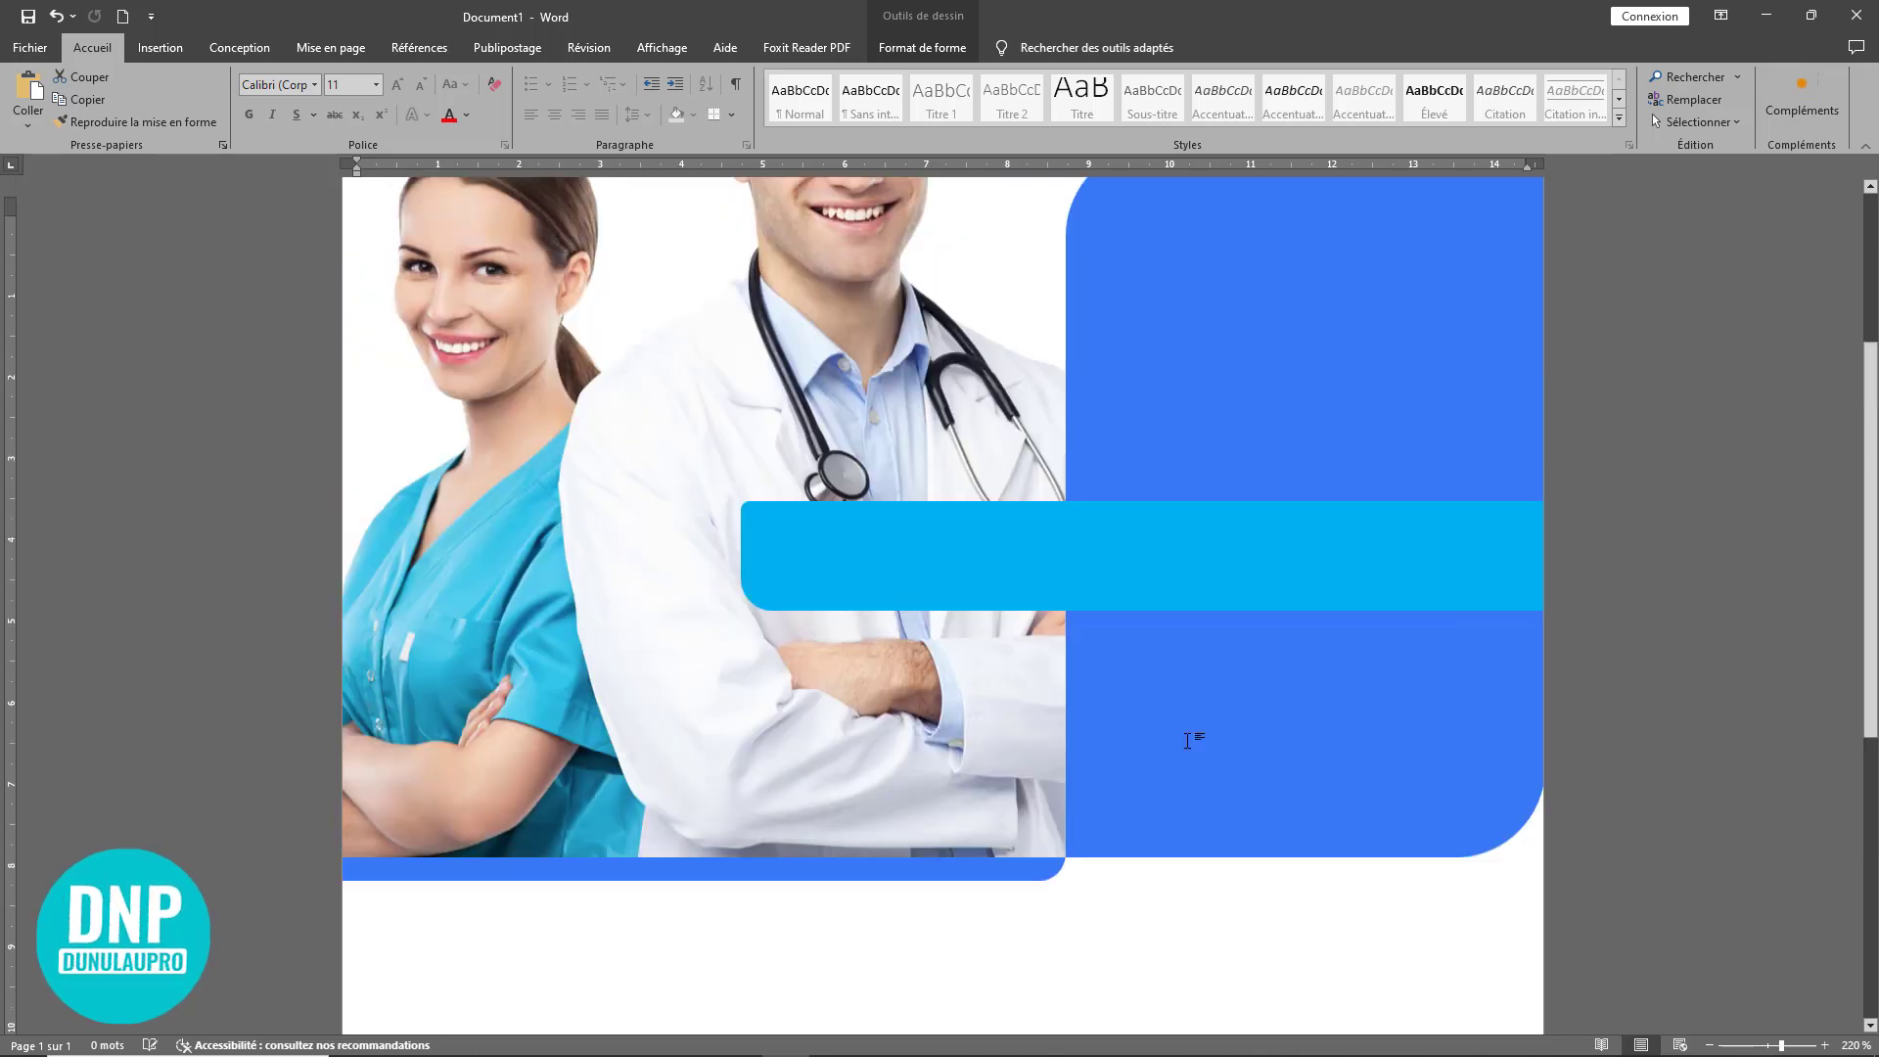
pyautogui.scroll(-3, 1188, 740)
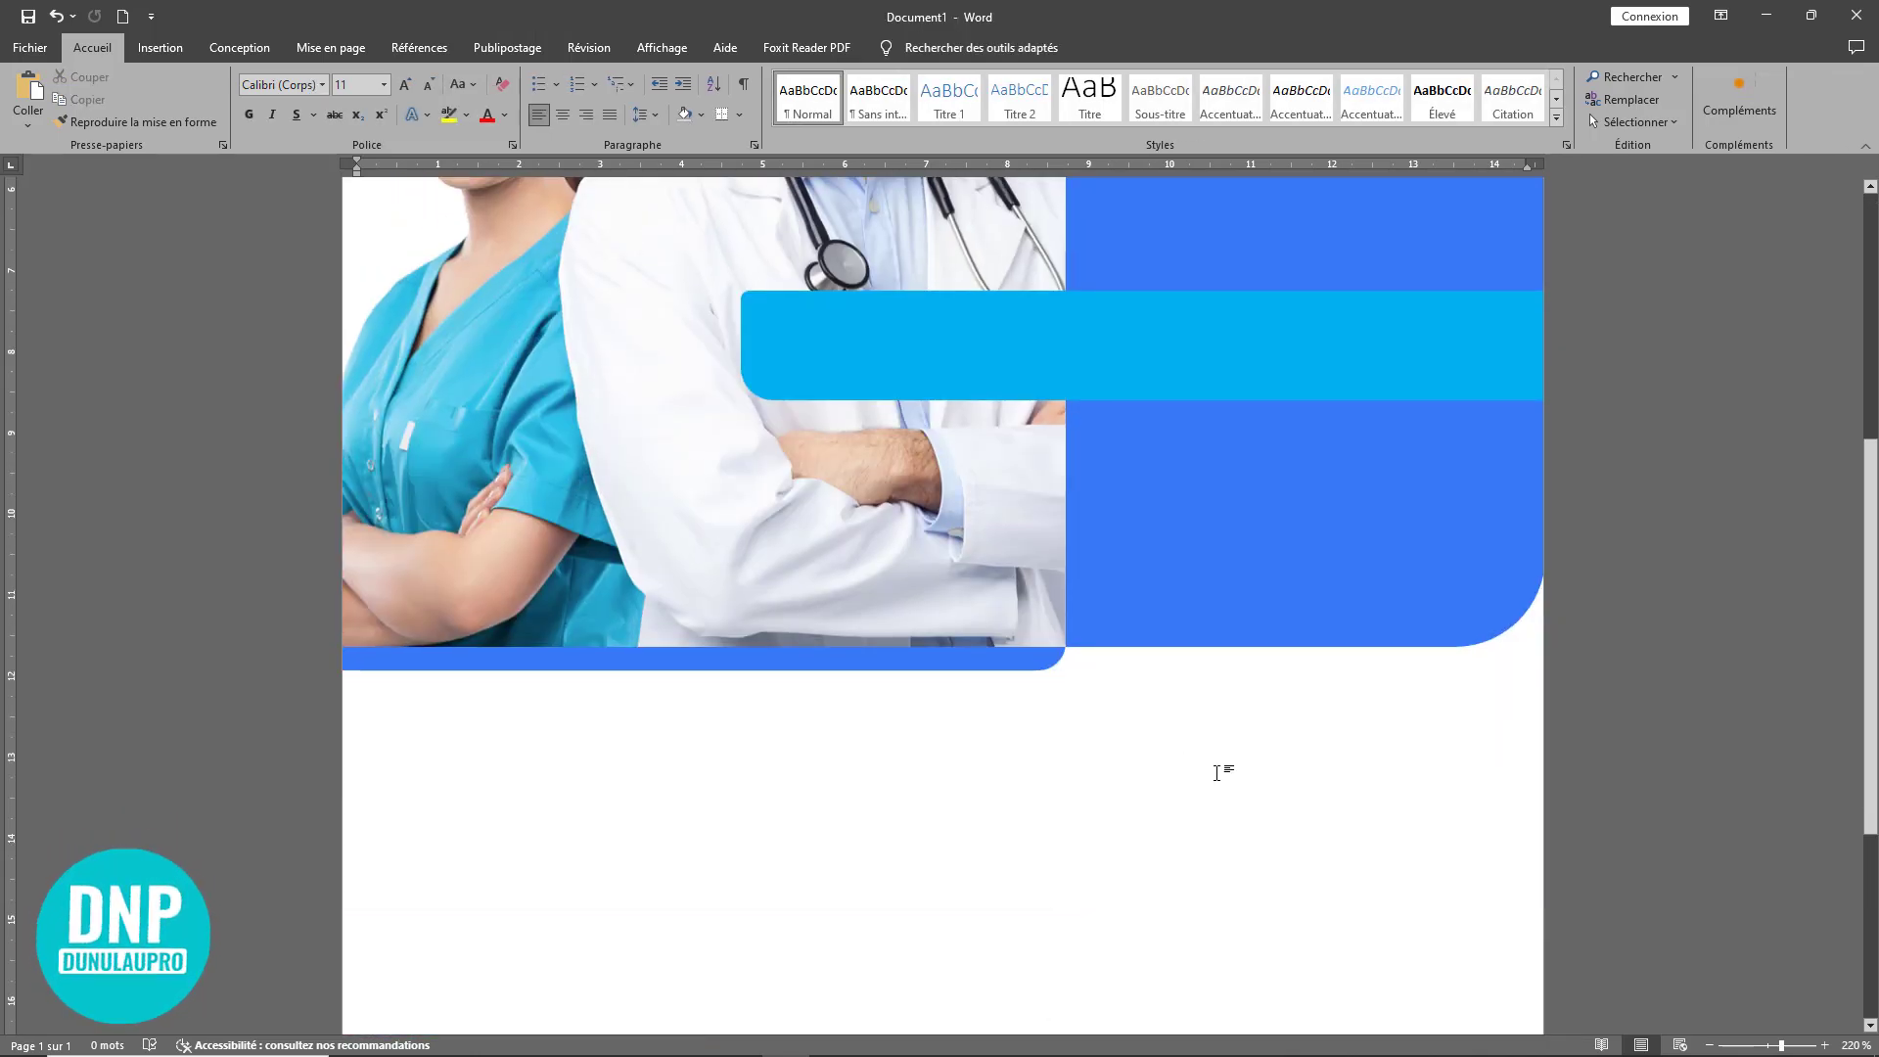
pyautogui.click(1010, 669)
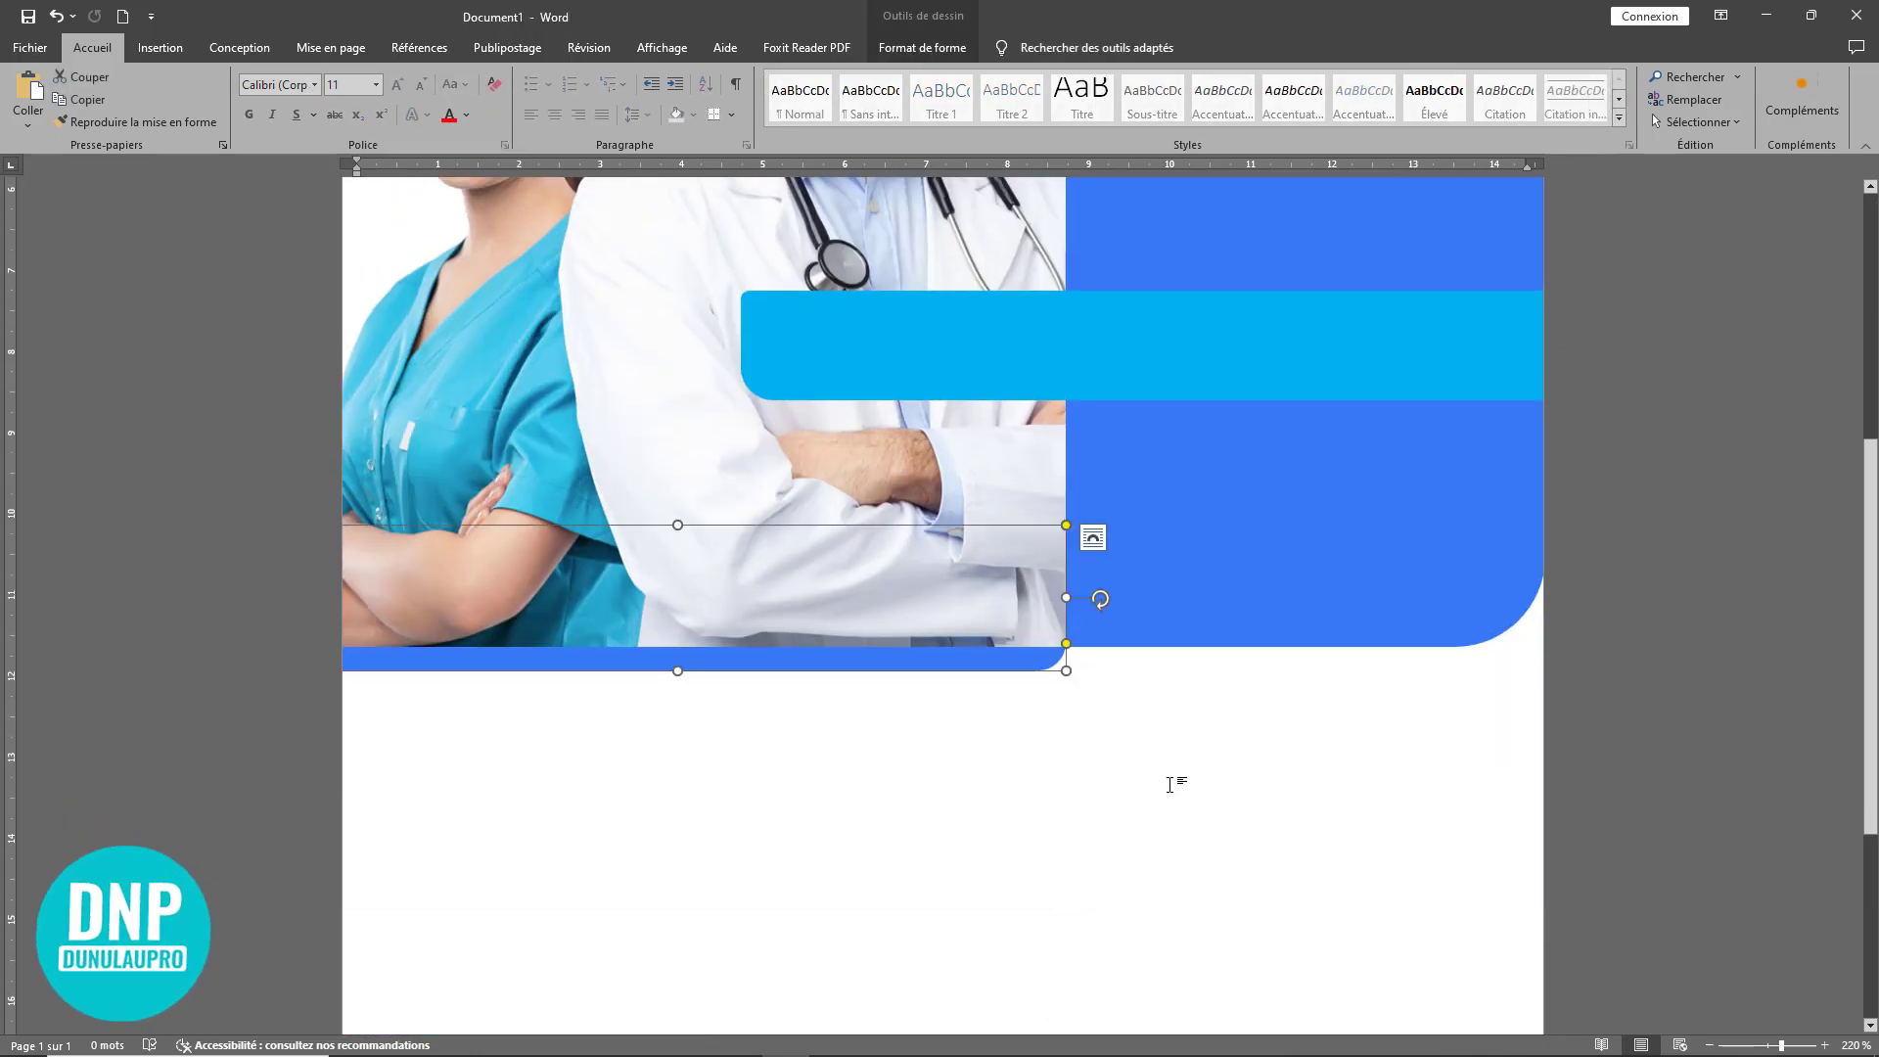
pyautogui.hotkey('ctrl', 'z')
pyautogui.click(1172, 778)
pyautogui.scroll(-11, 1173, 779)
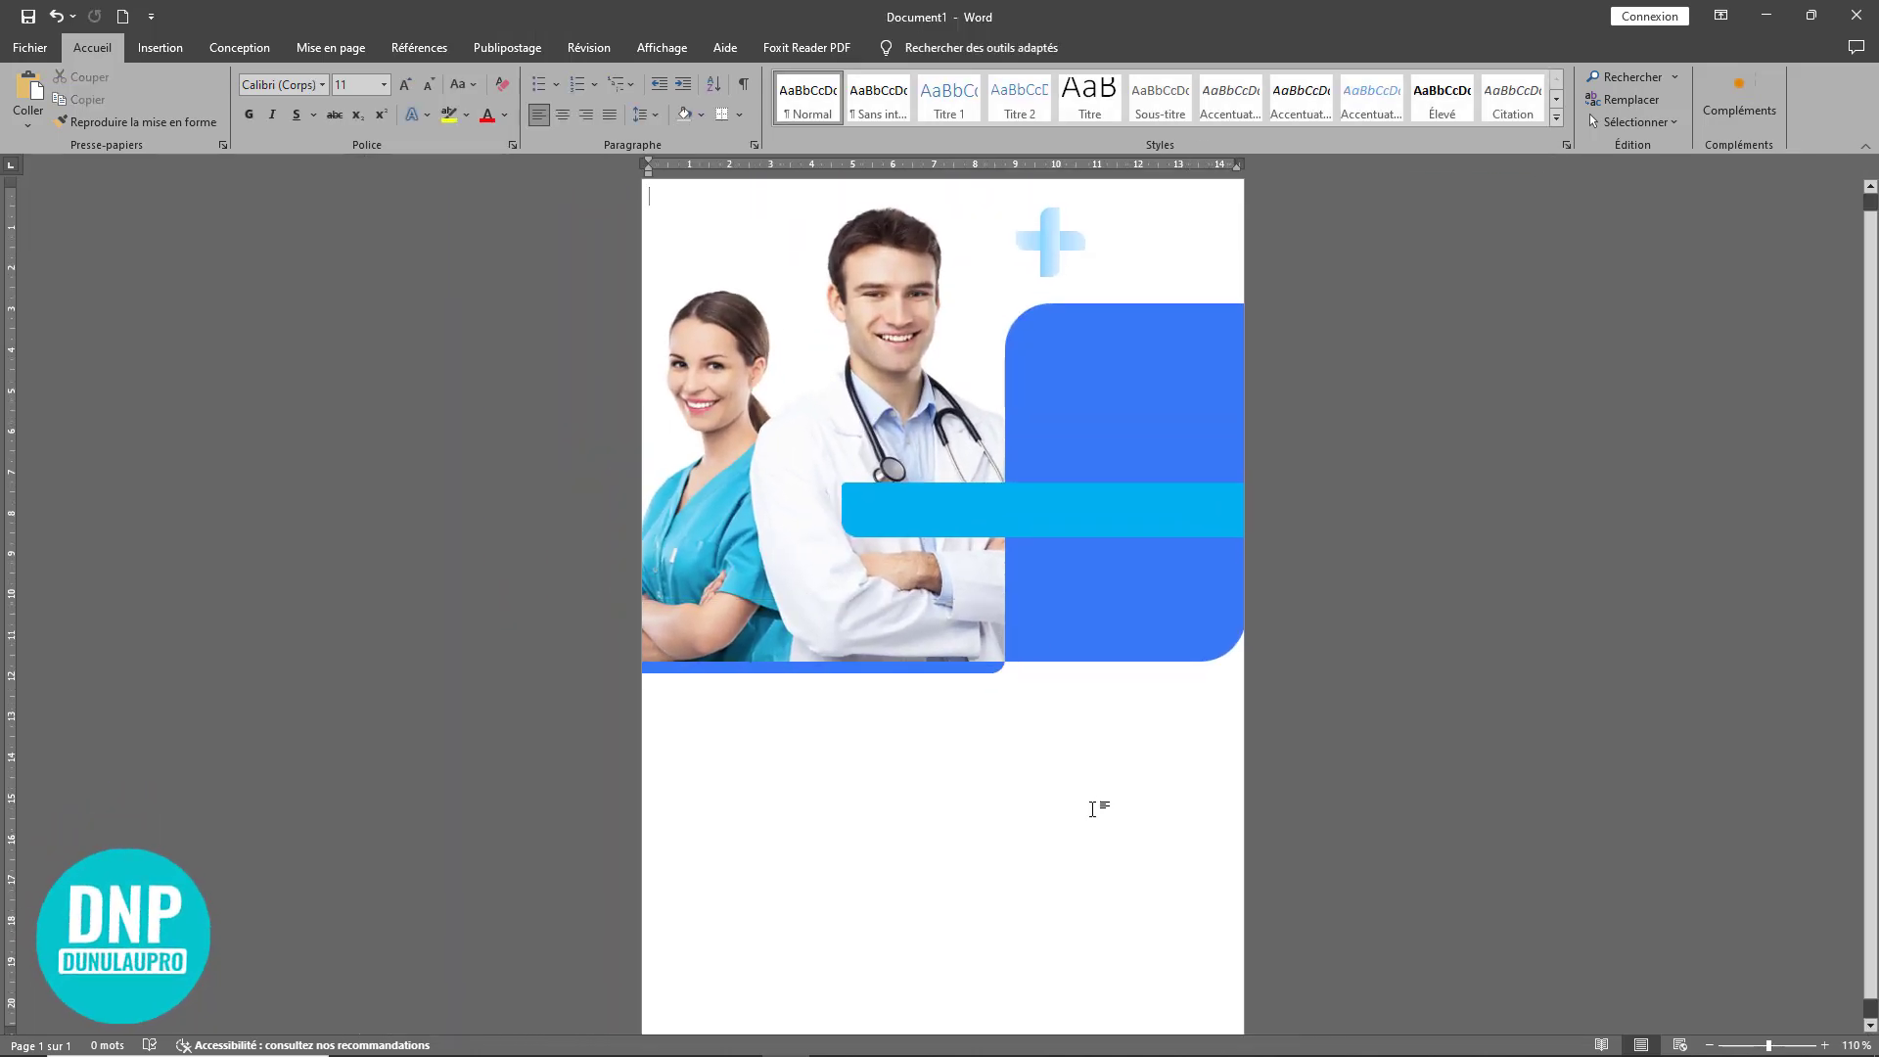
# Step: Group the vertical and horizontal bars of the gradient cross logo into one object
pyautogui.click(1048, 505)
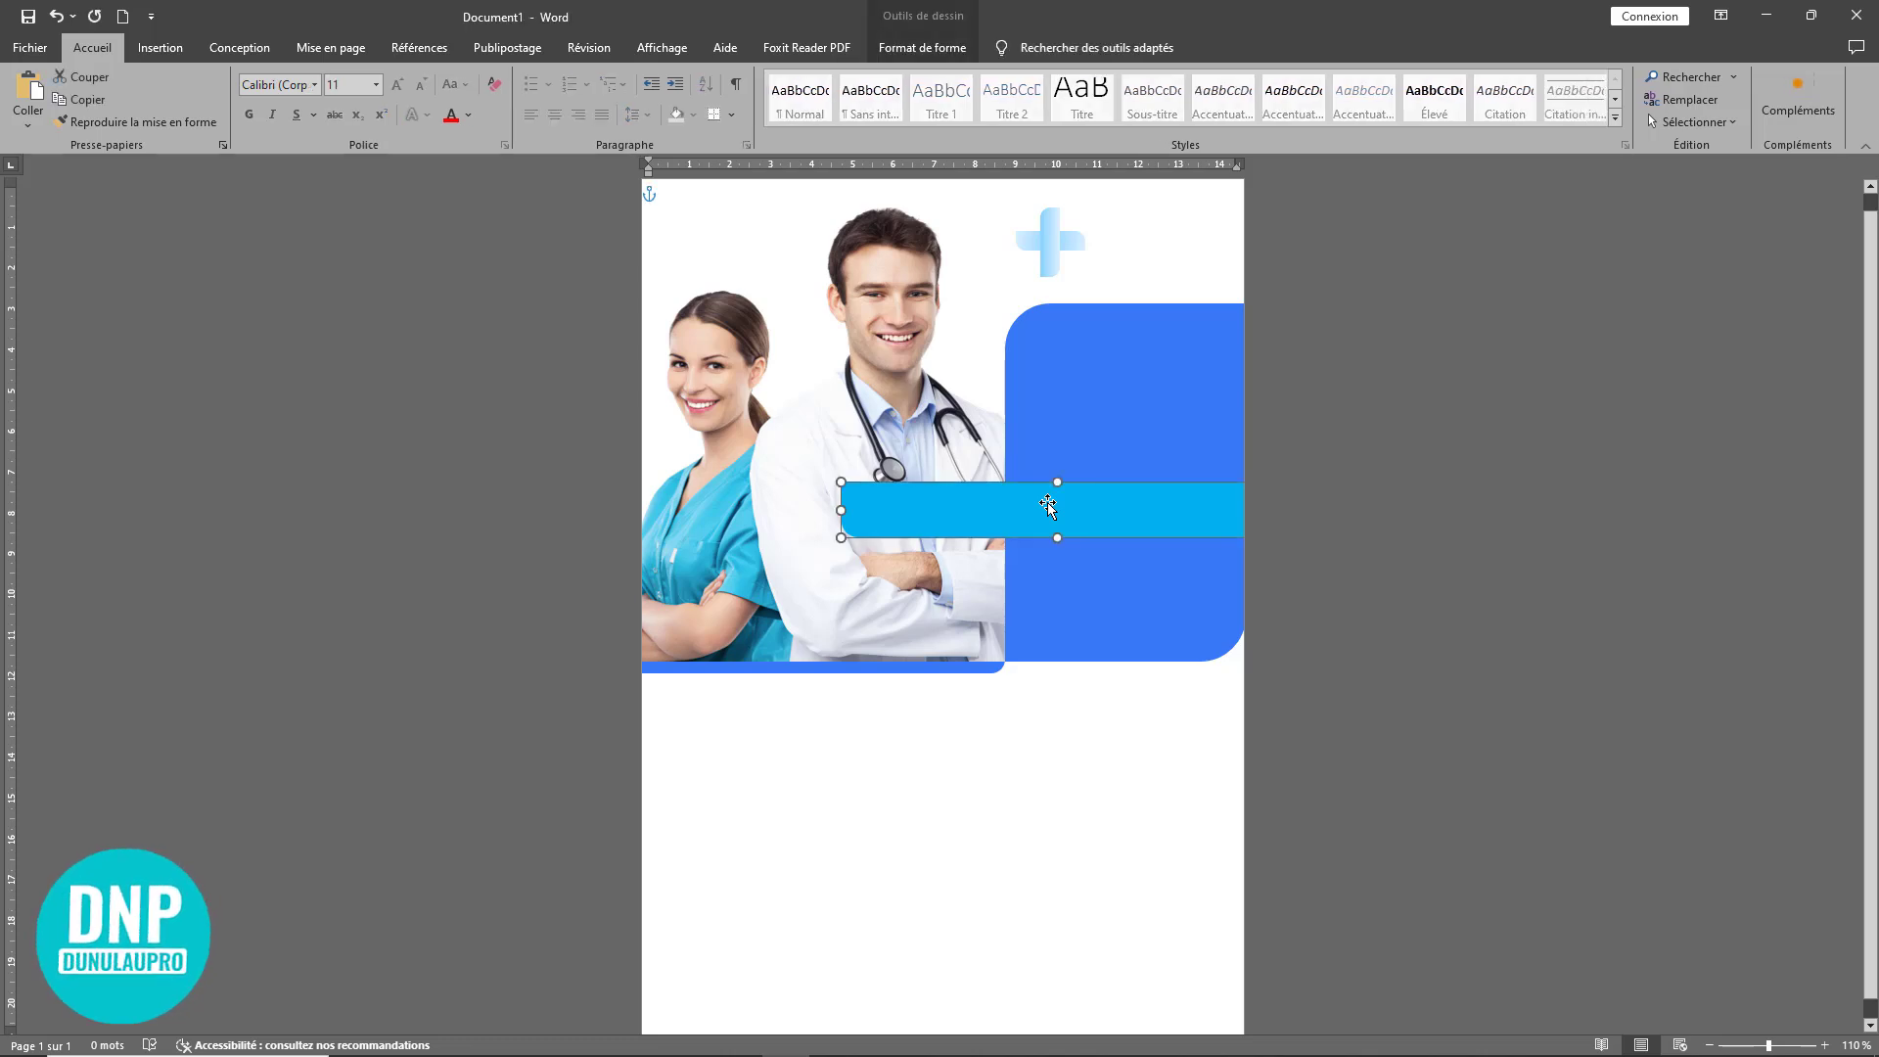
pyautogui.scroll(1, 1062, 272)
pyautogui.click(1048, 279)
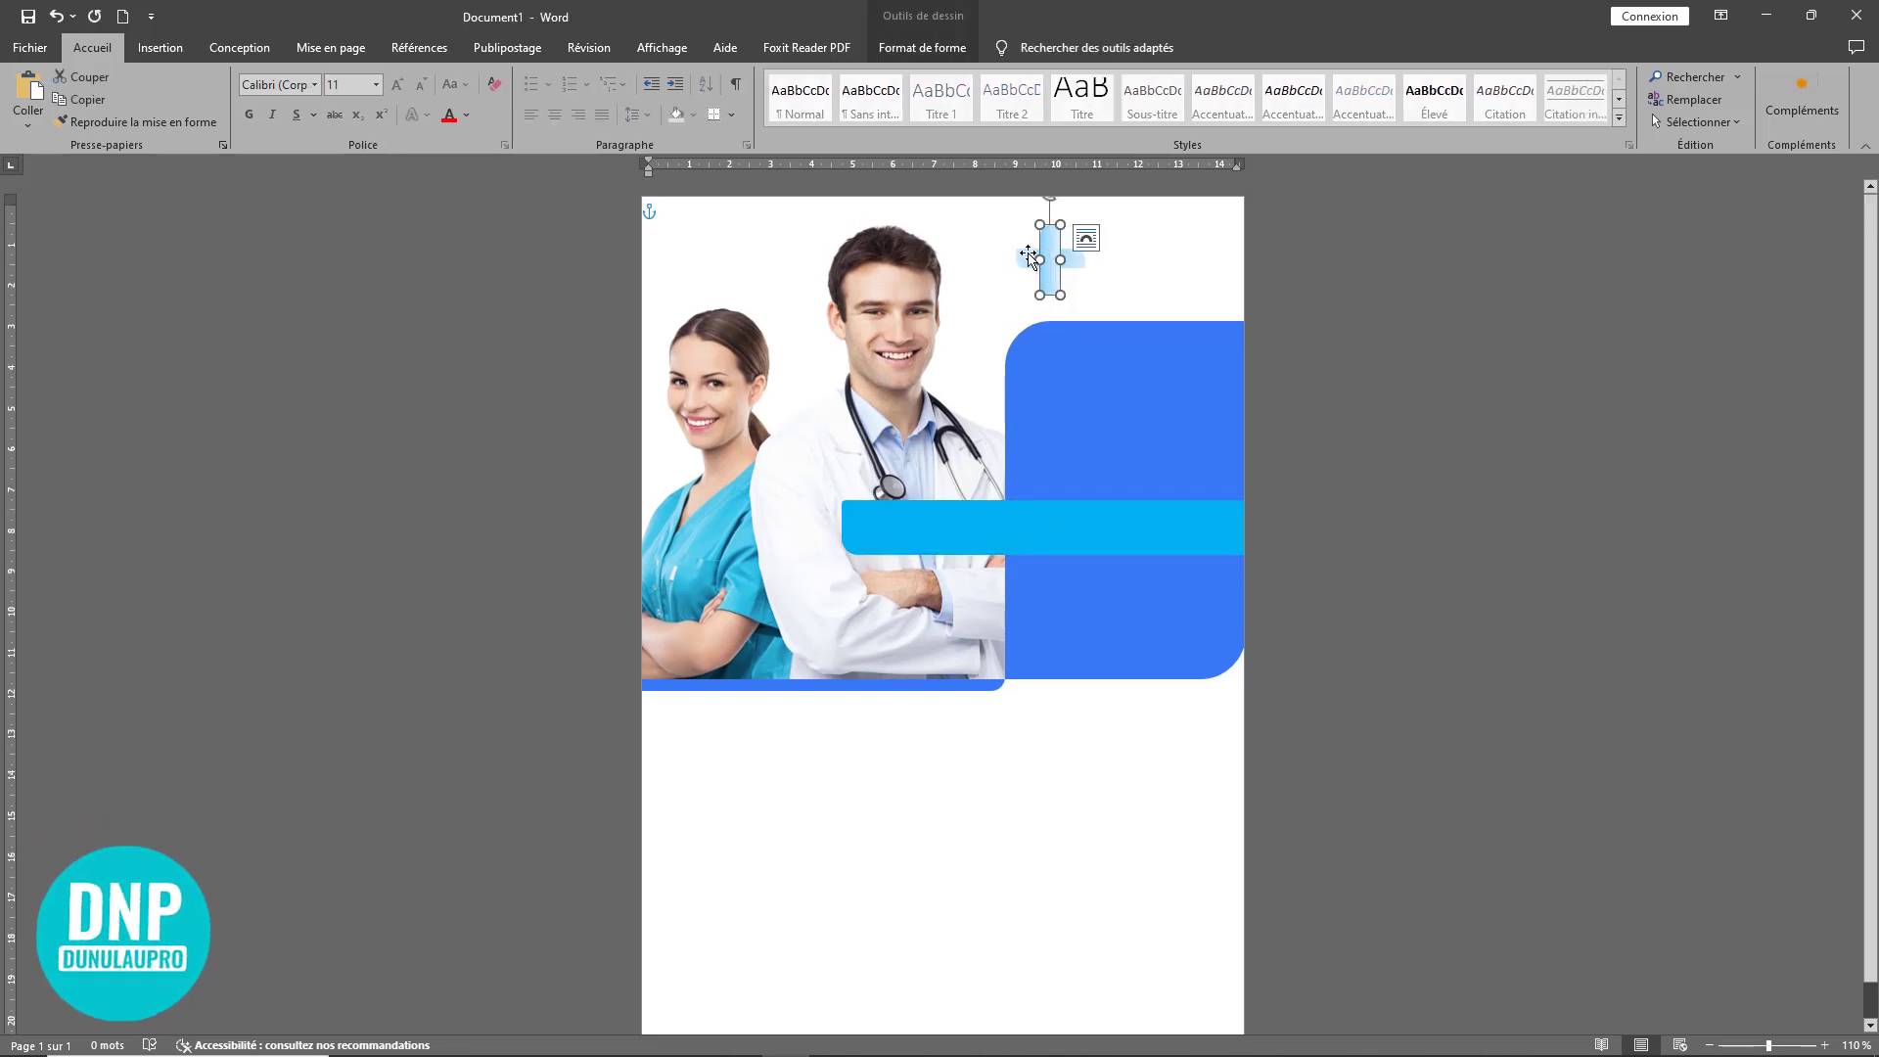
pyautogui.keyDown('shift'); pyautogui.click(1030, 260); pyautogui.keyUp('shift')
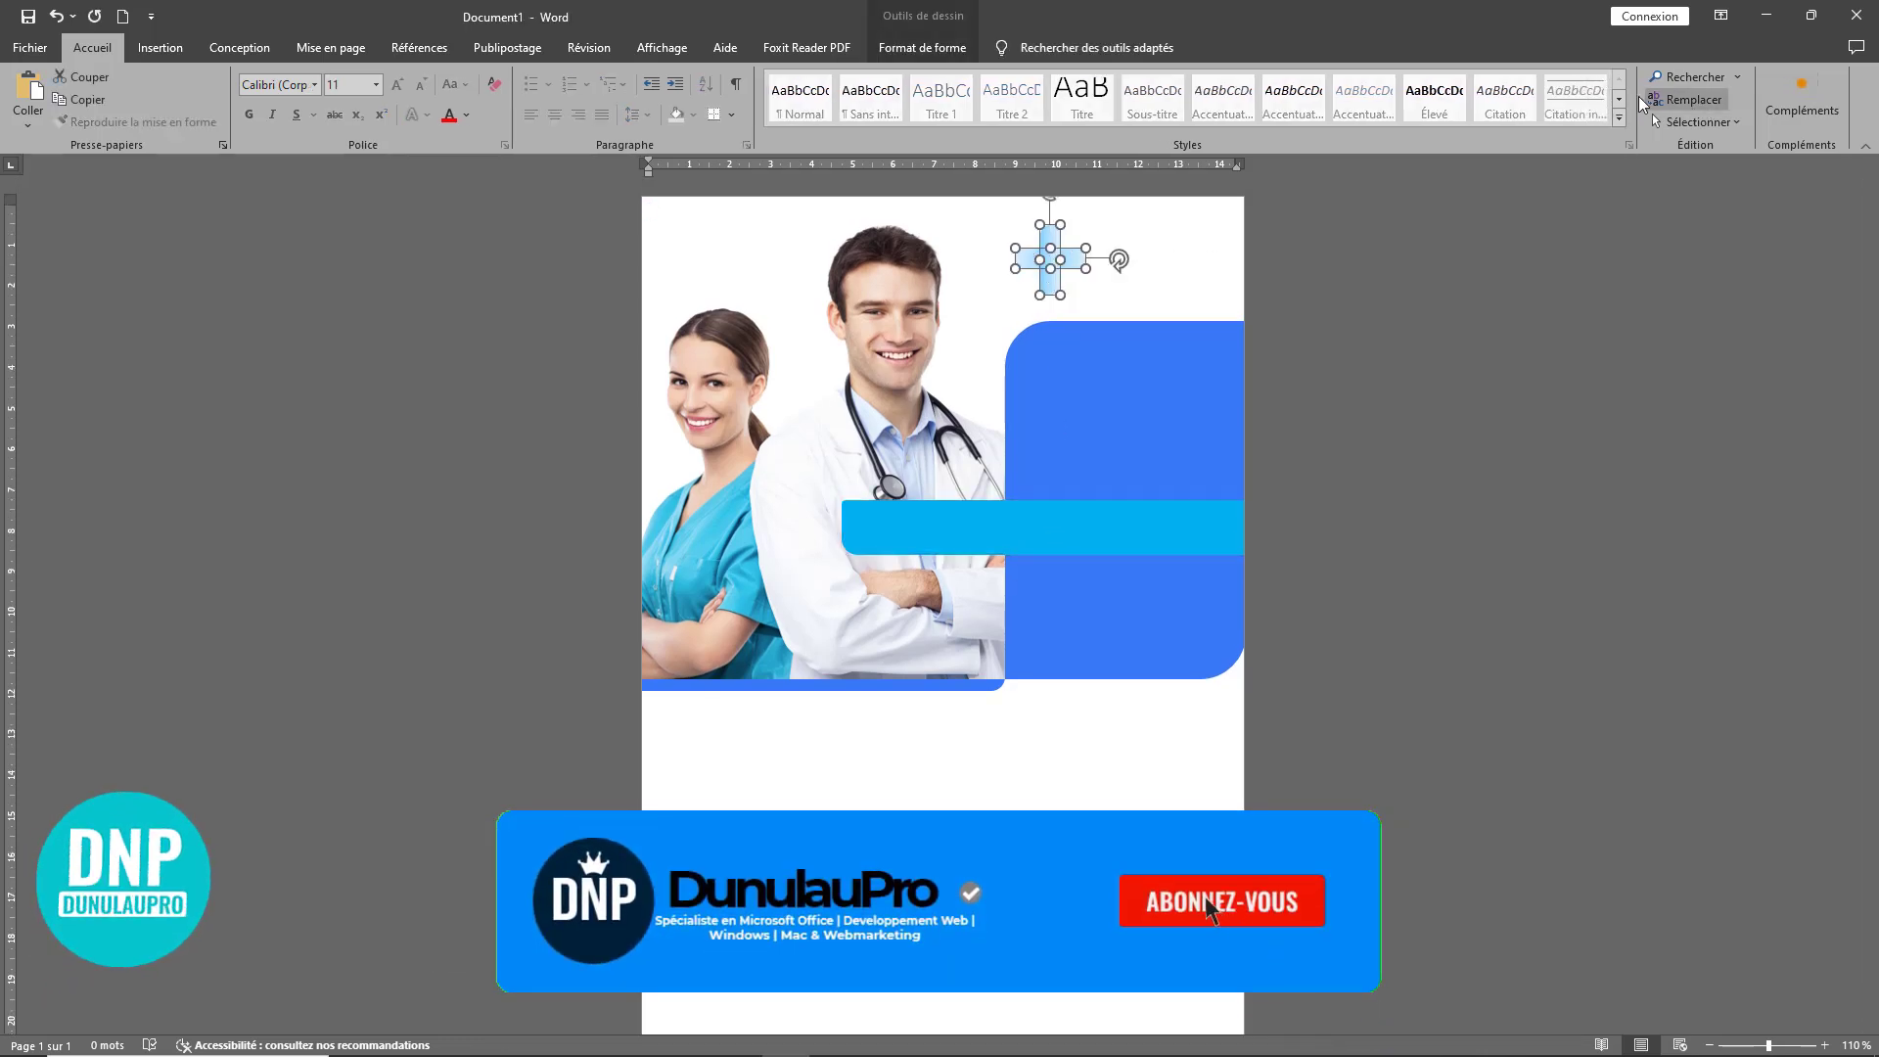
pyautogui.click(922, 47)
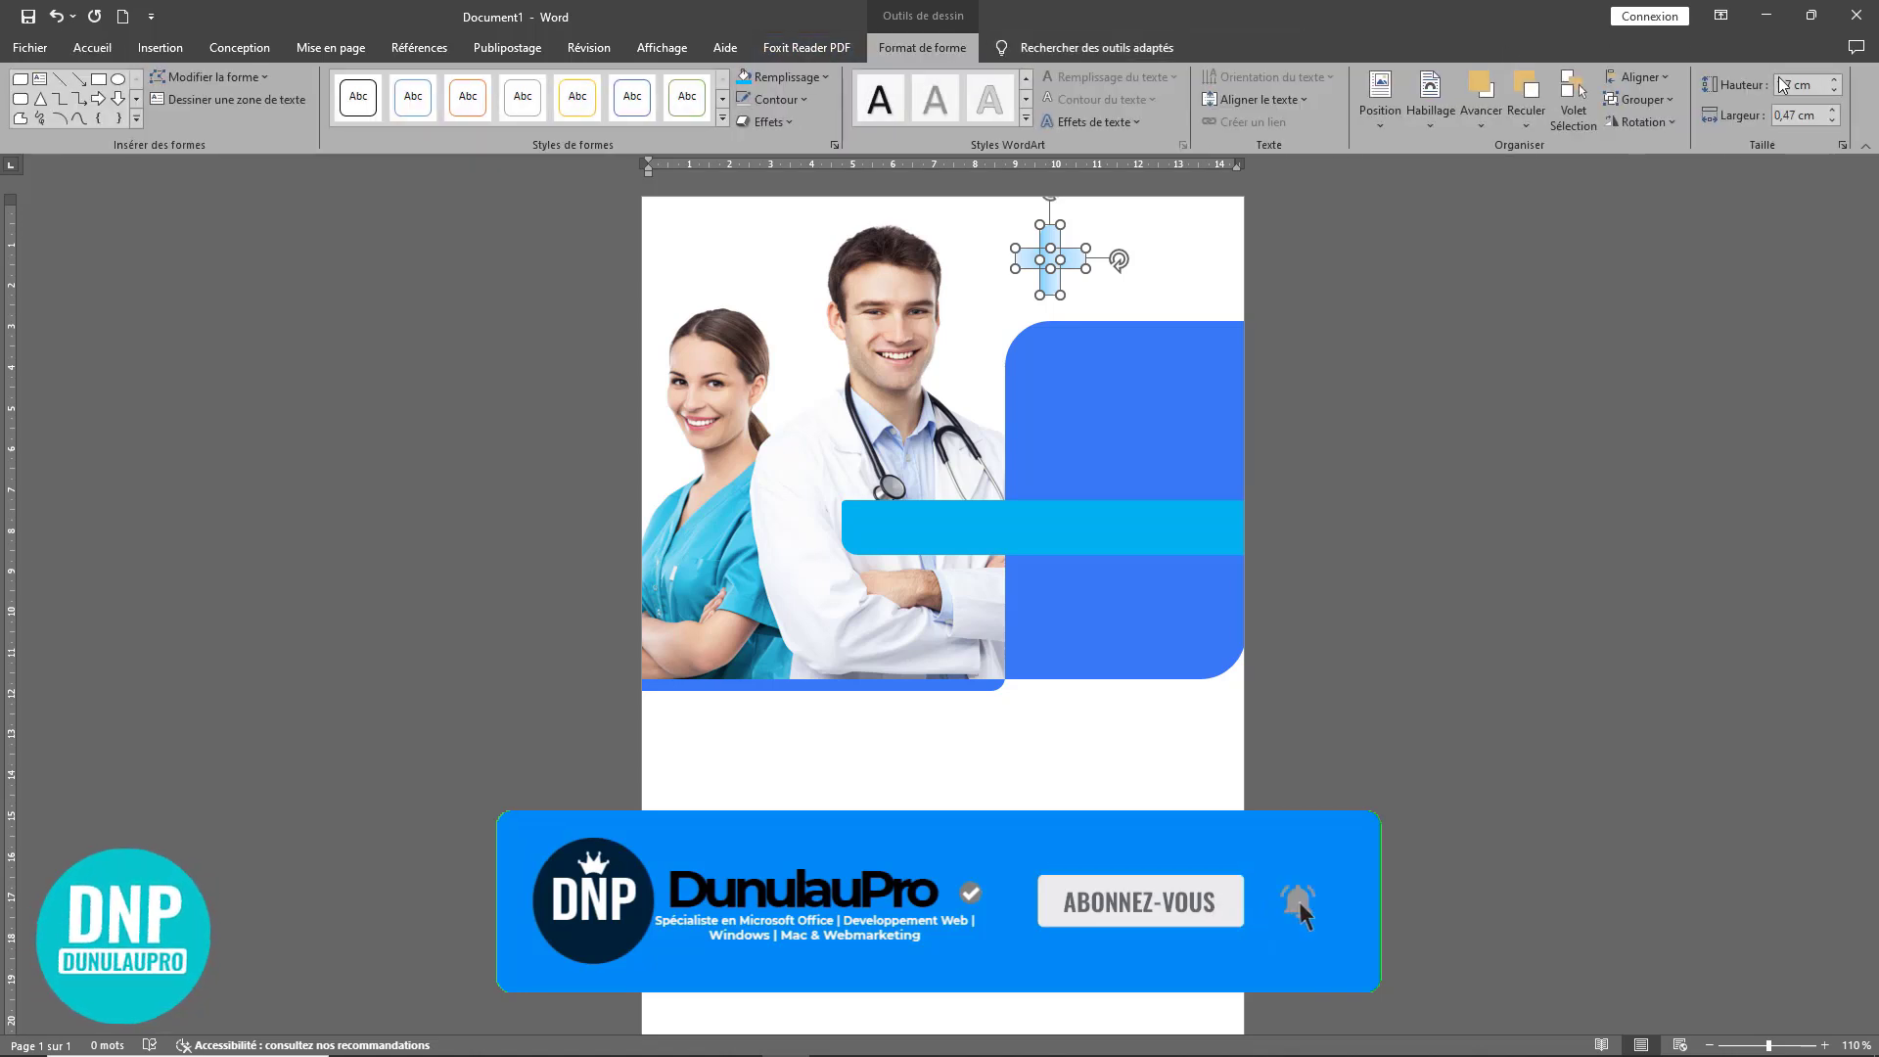
pyautogui.click(1632, 100)
pyautogui.click(1644, 123)
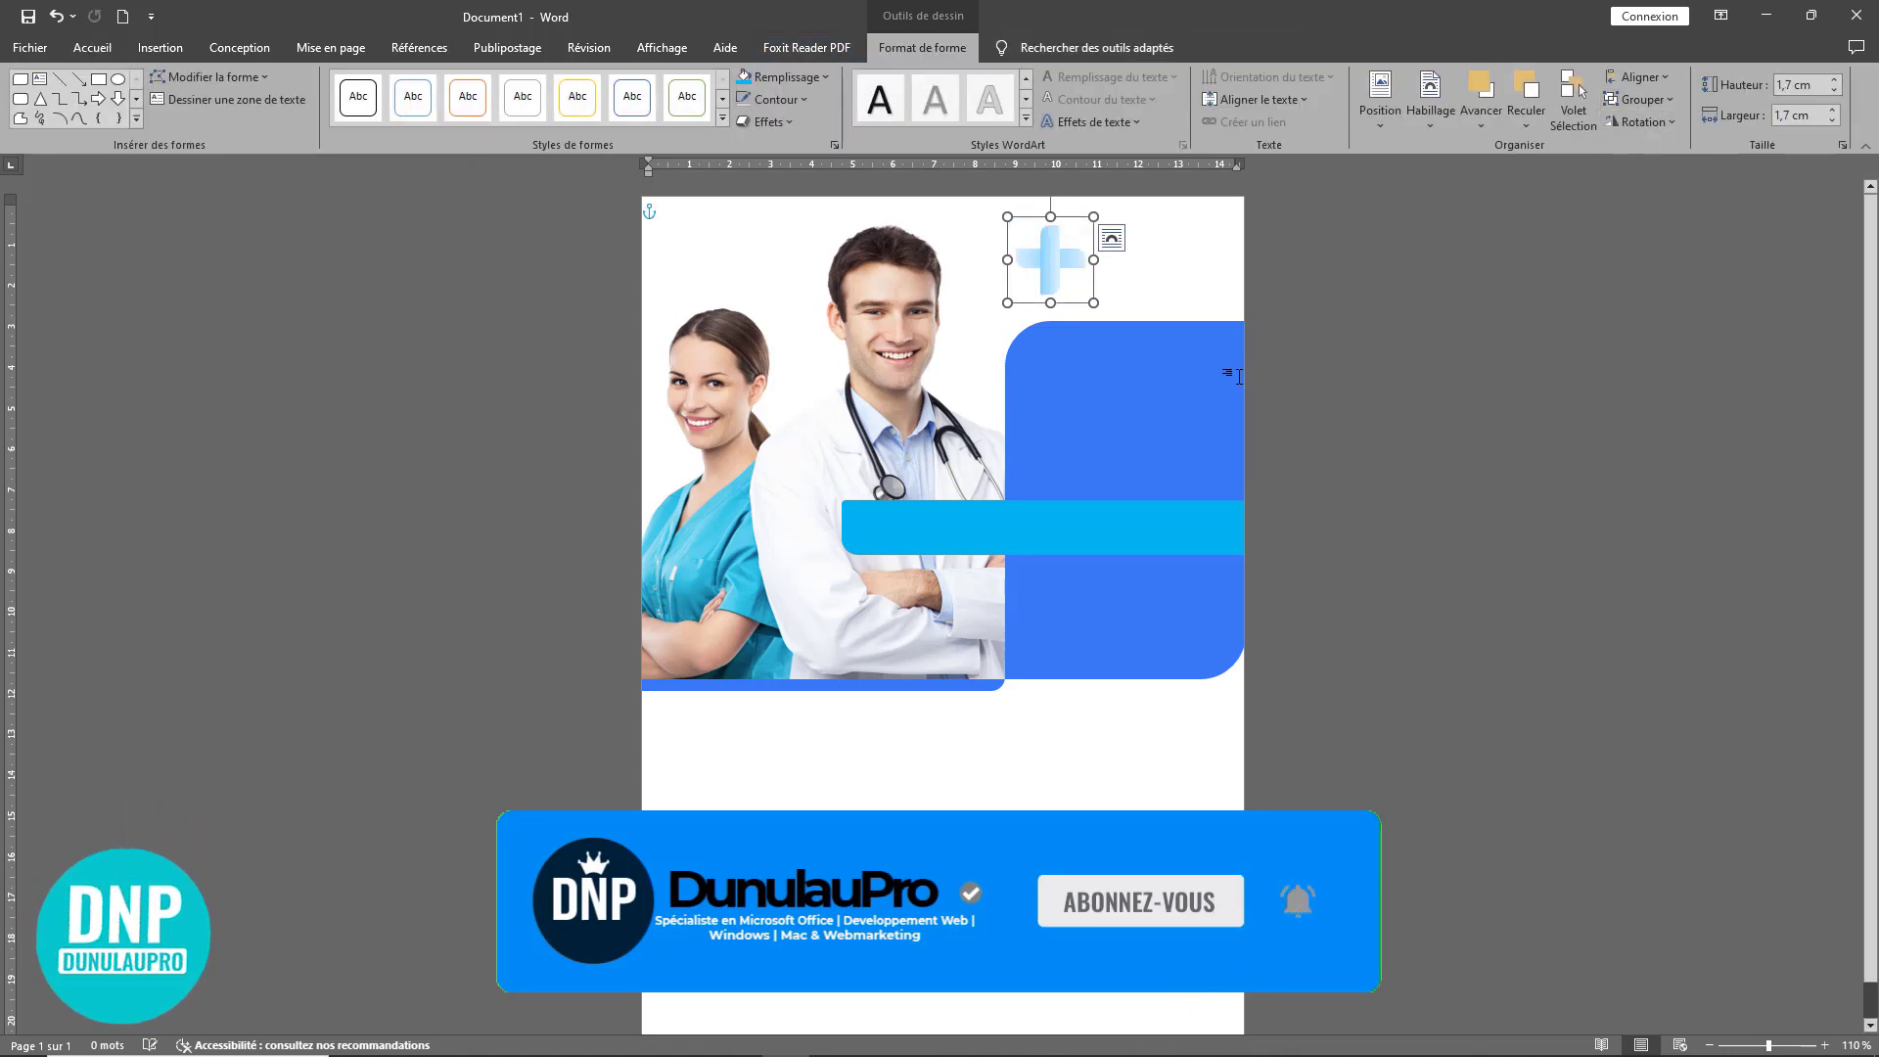
# Step: Draw a rectangle about 5,73 by 1,1 cm in the blank area below the photo
pyautogui.click(1035, 531)
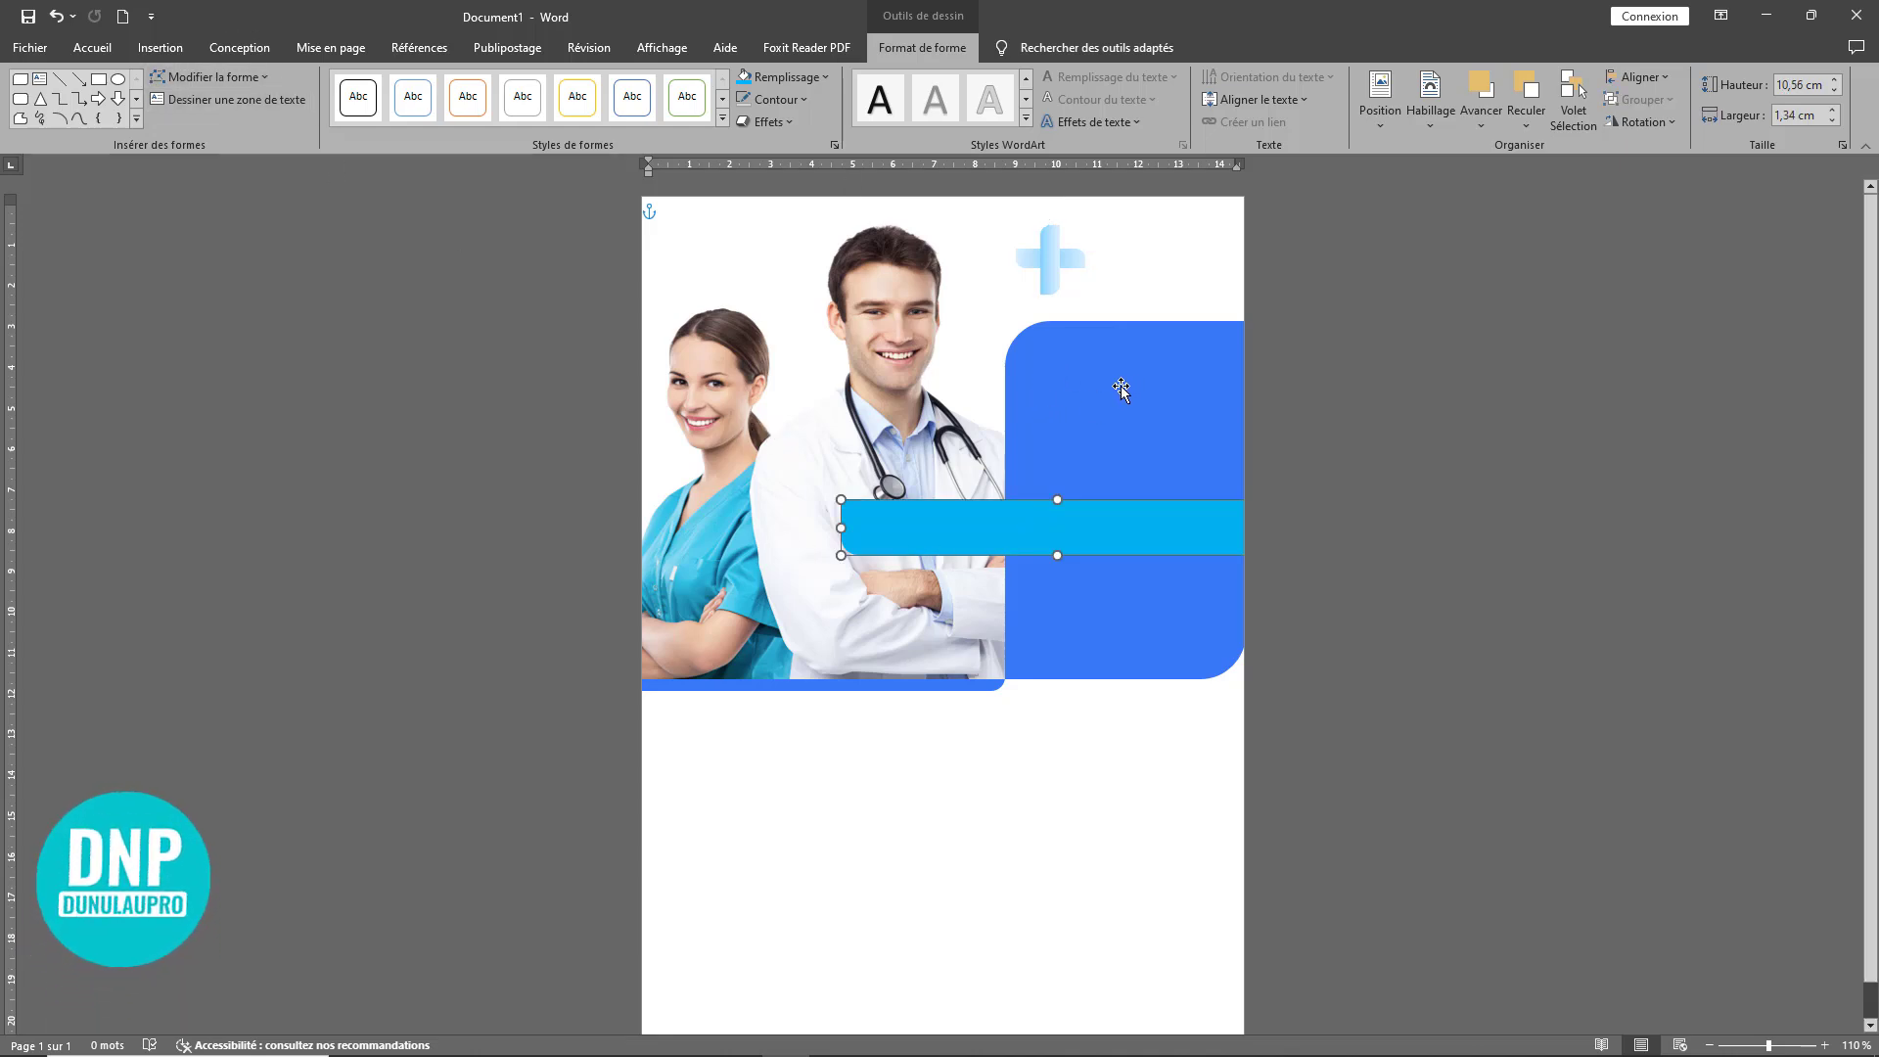
pyautogui.click(160, 47)
pyautogui.click(276, 98)
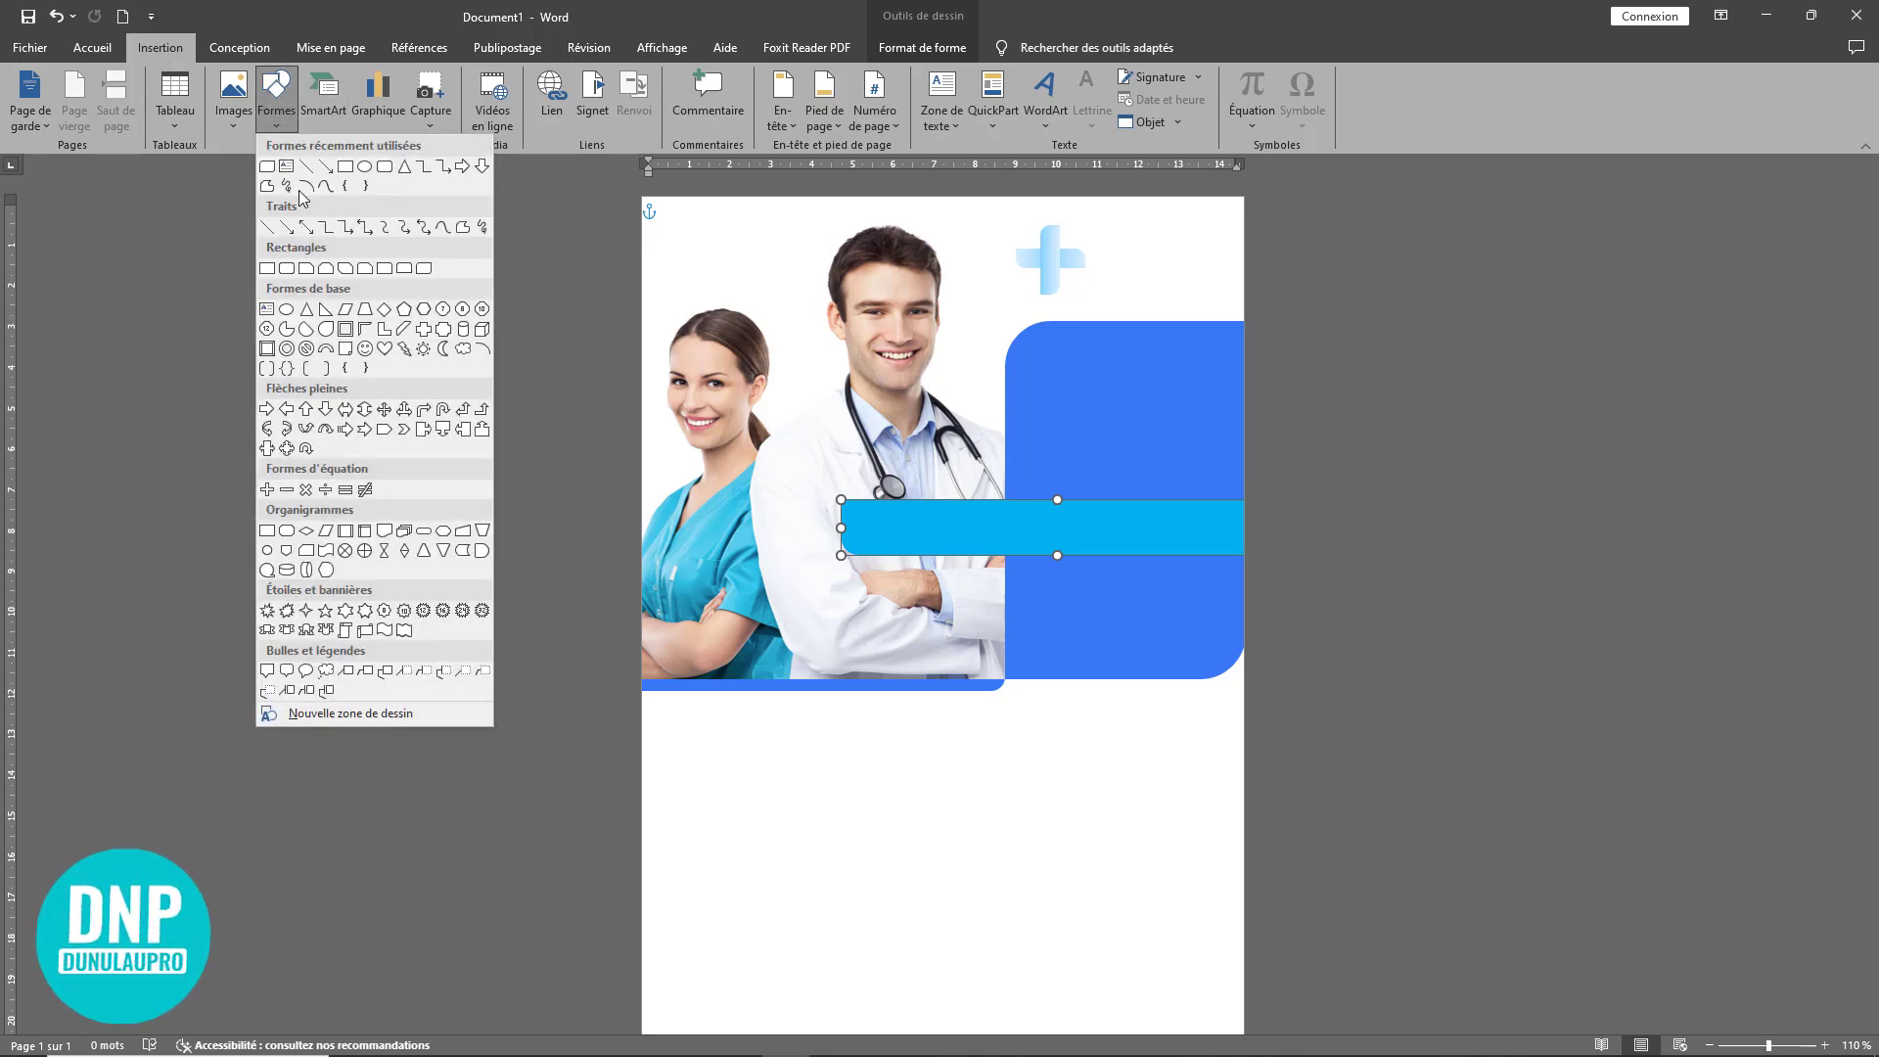
pyautogui.click(346, 182)
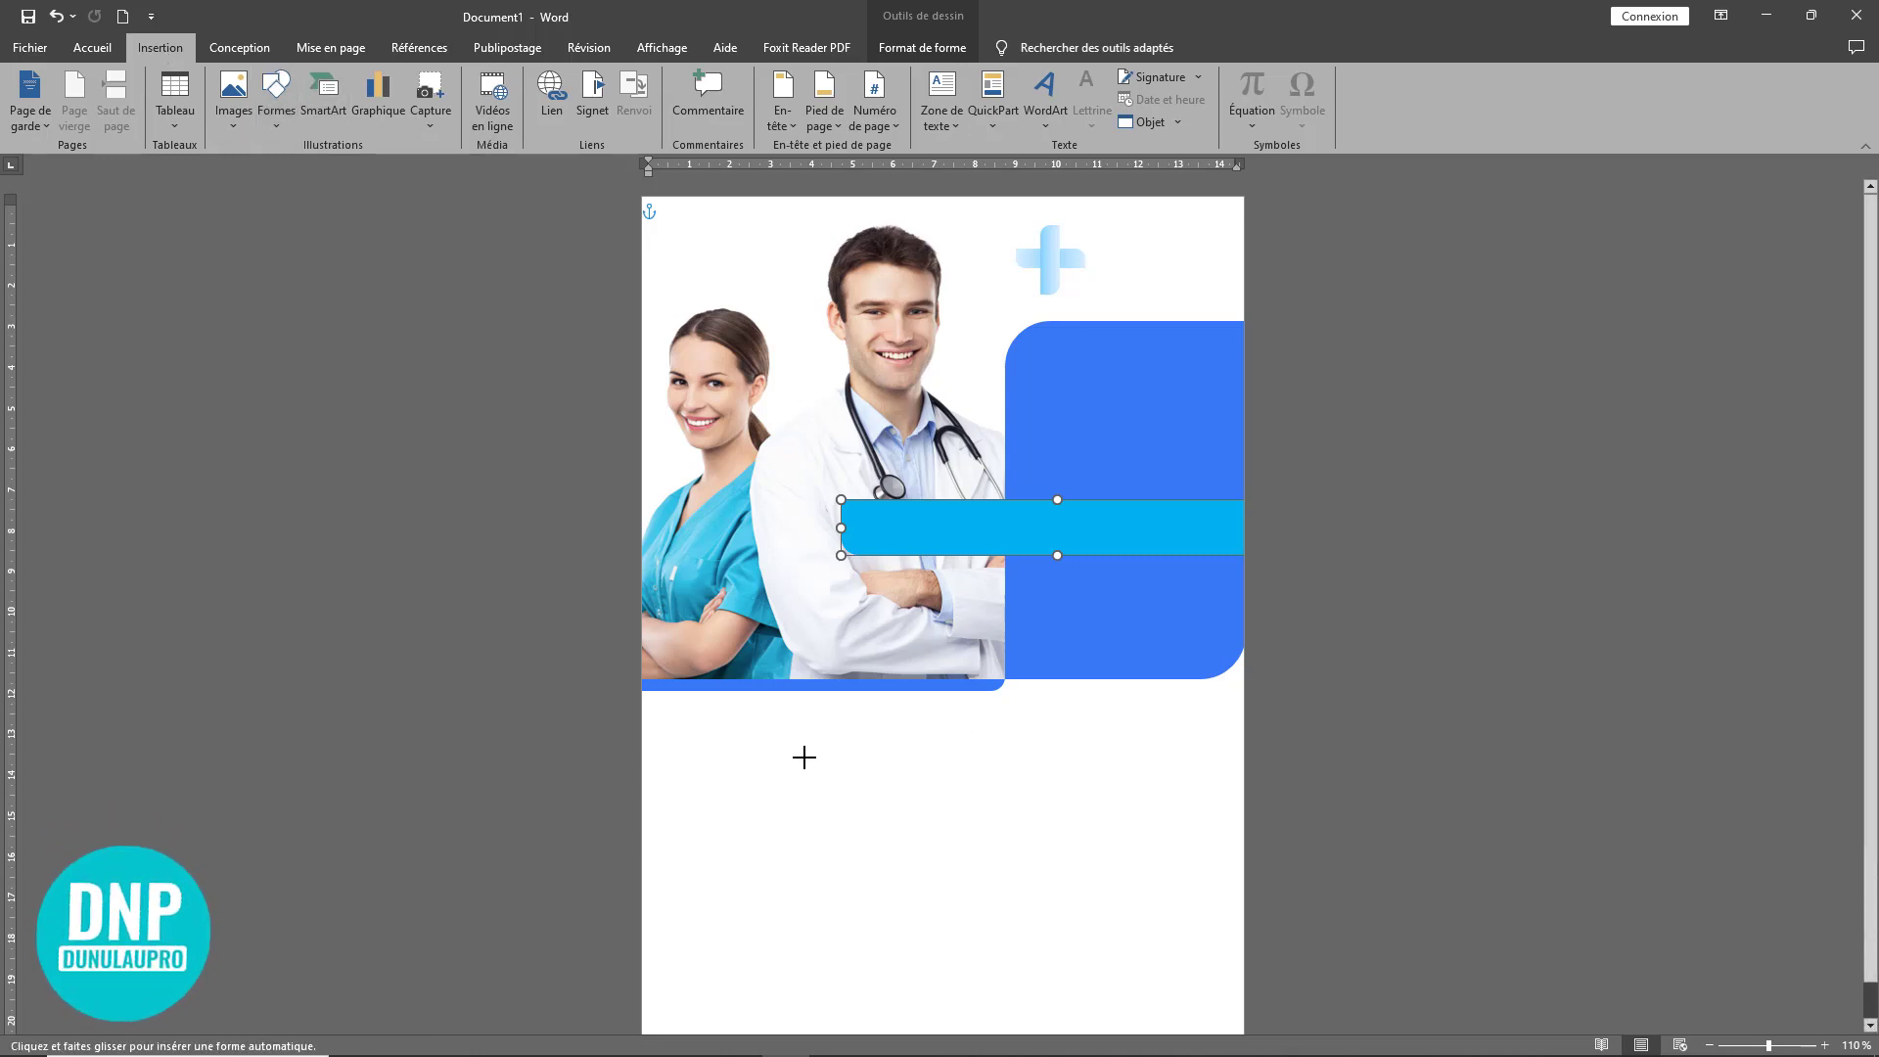
pyautogui.moveTo(803, 741); pyautogui.dragTo(1038, 786)
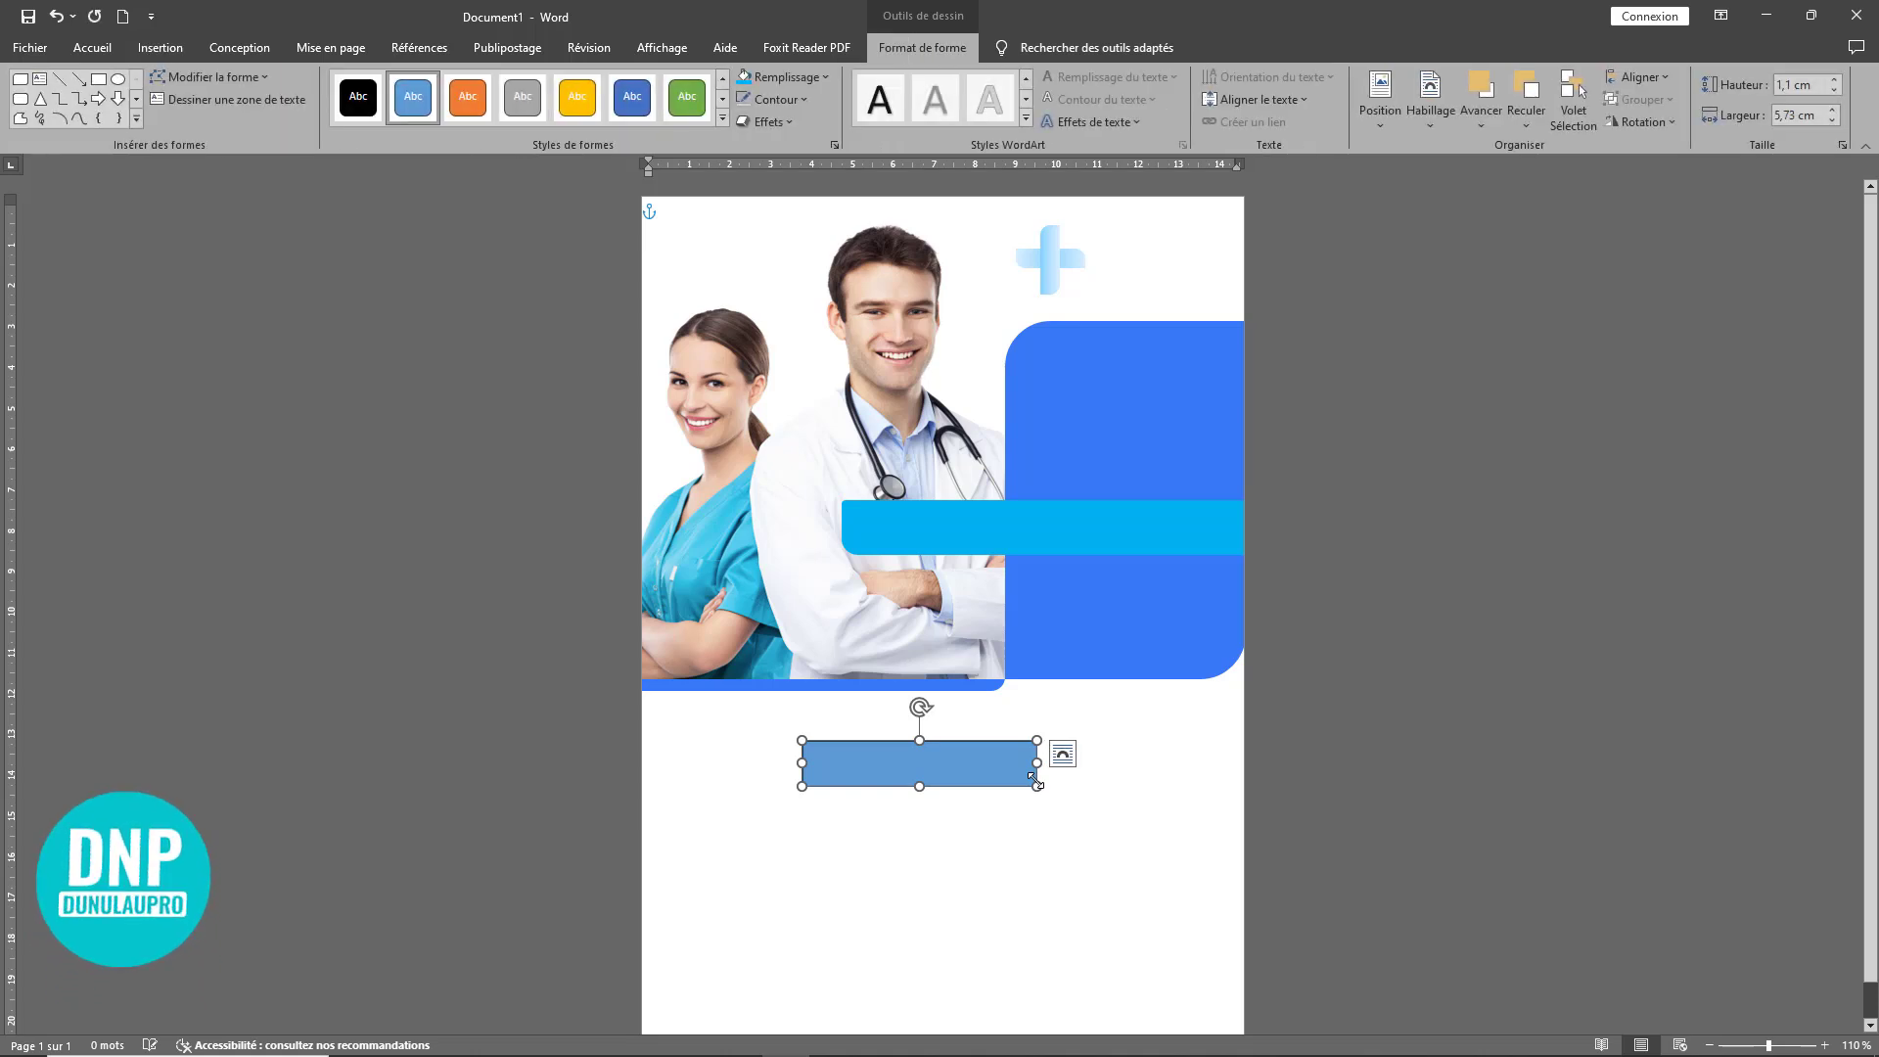
# Step: Enter "Healthy care" in the rectangle and dismiss the spelling flag on "Health"
pyautogui.write('Health')
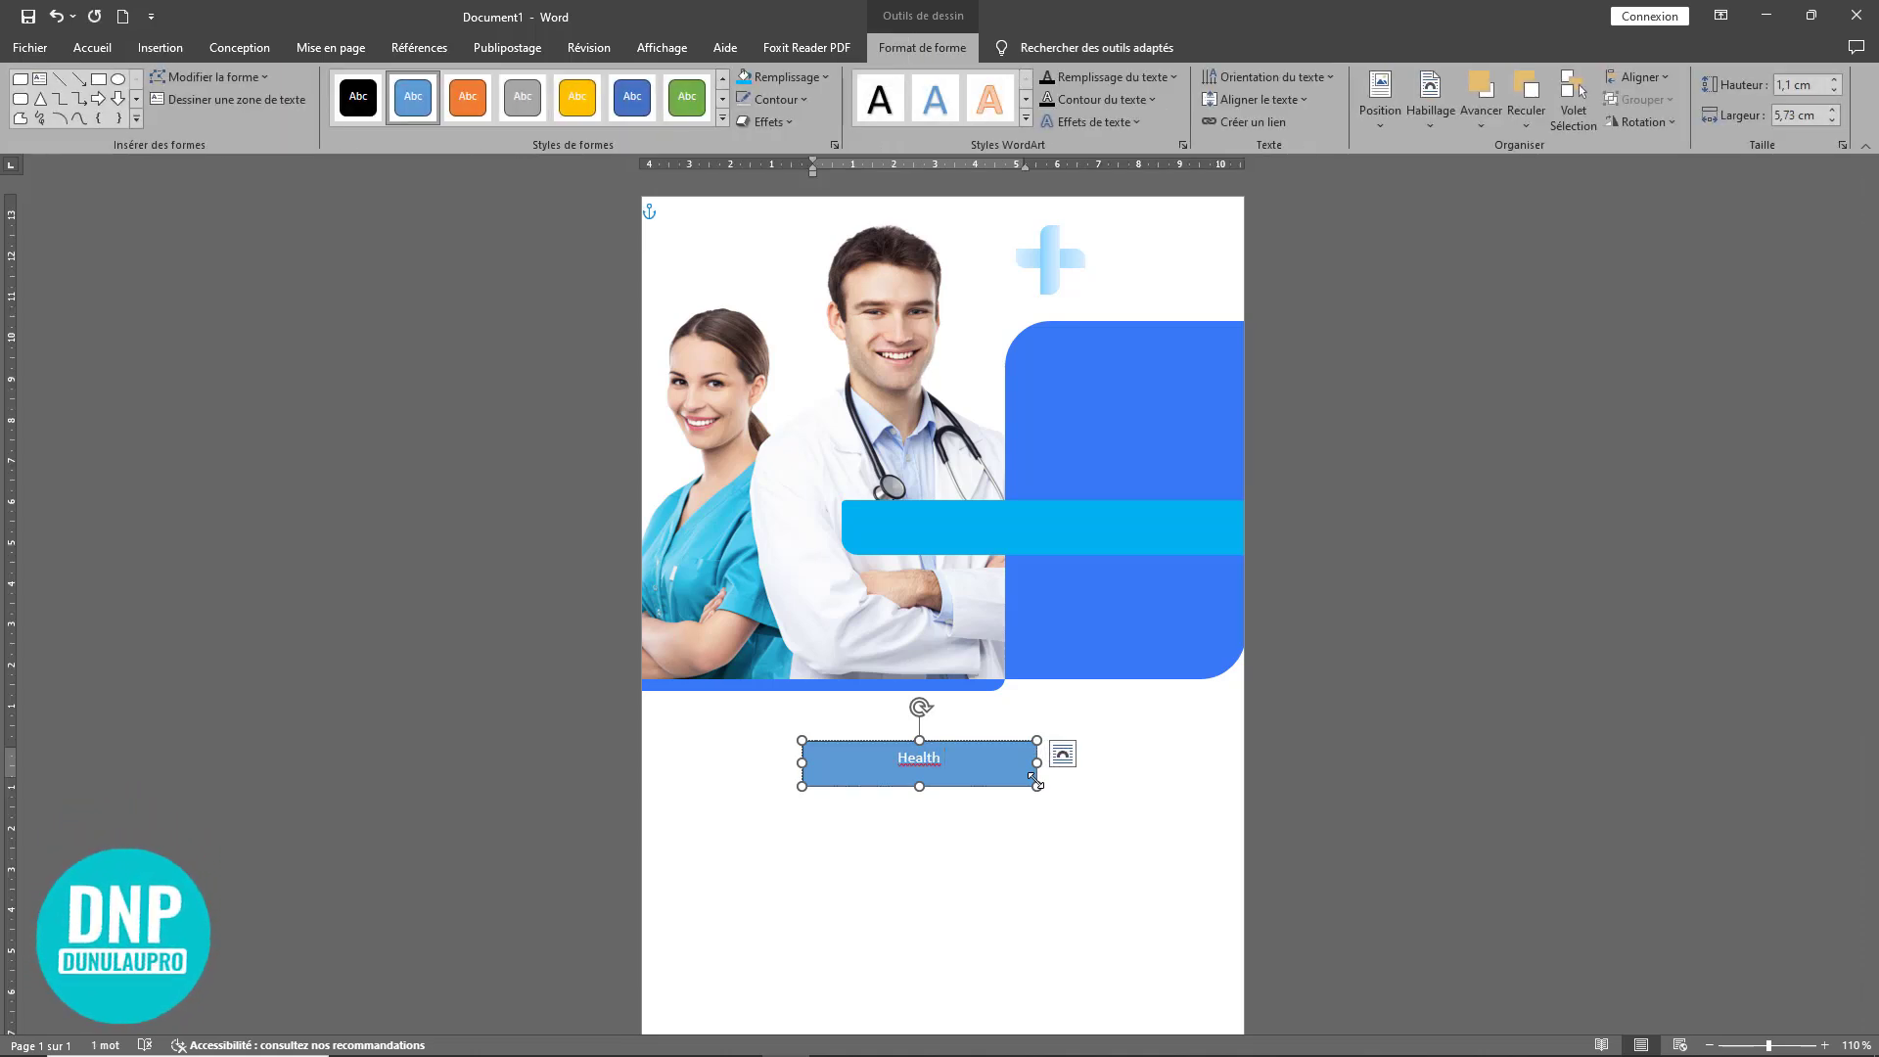
pyautogui.write(' car')
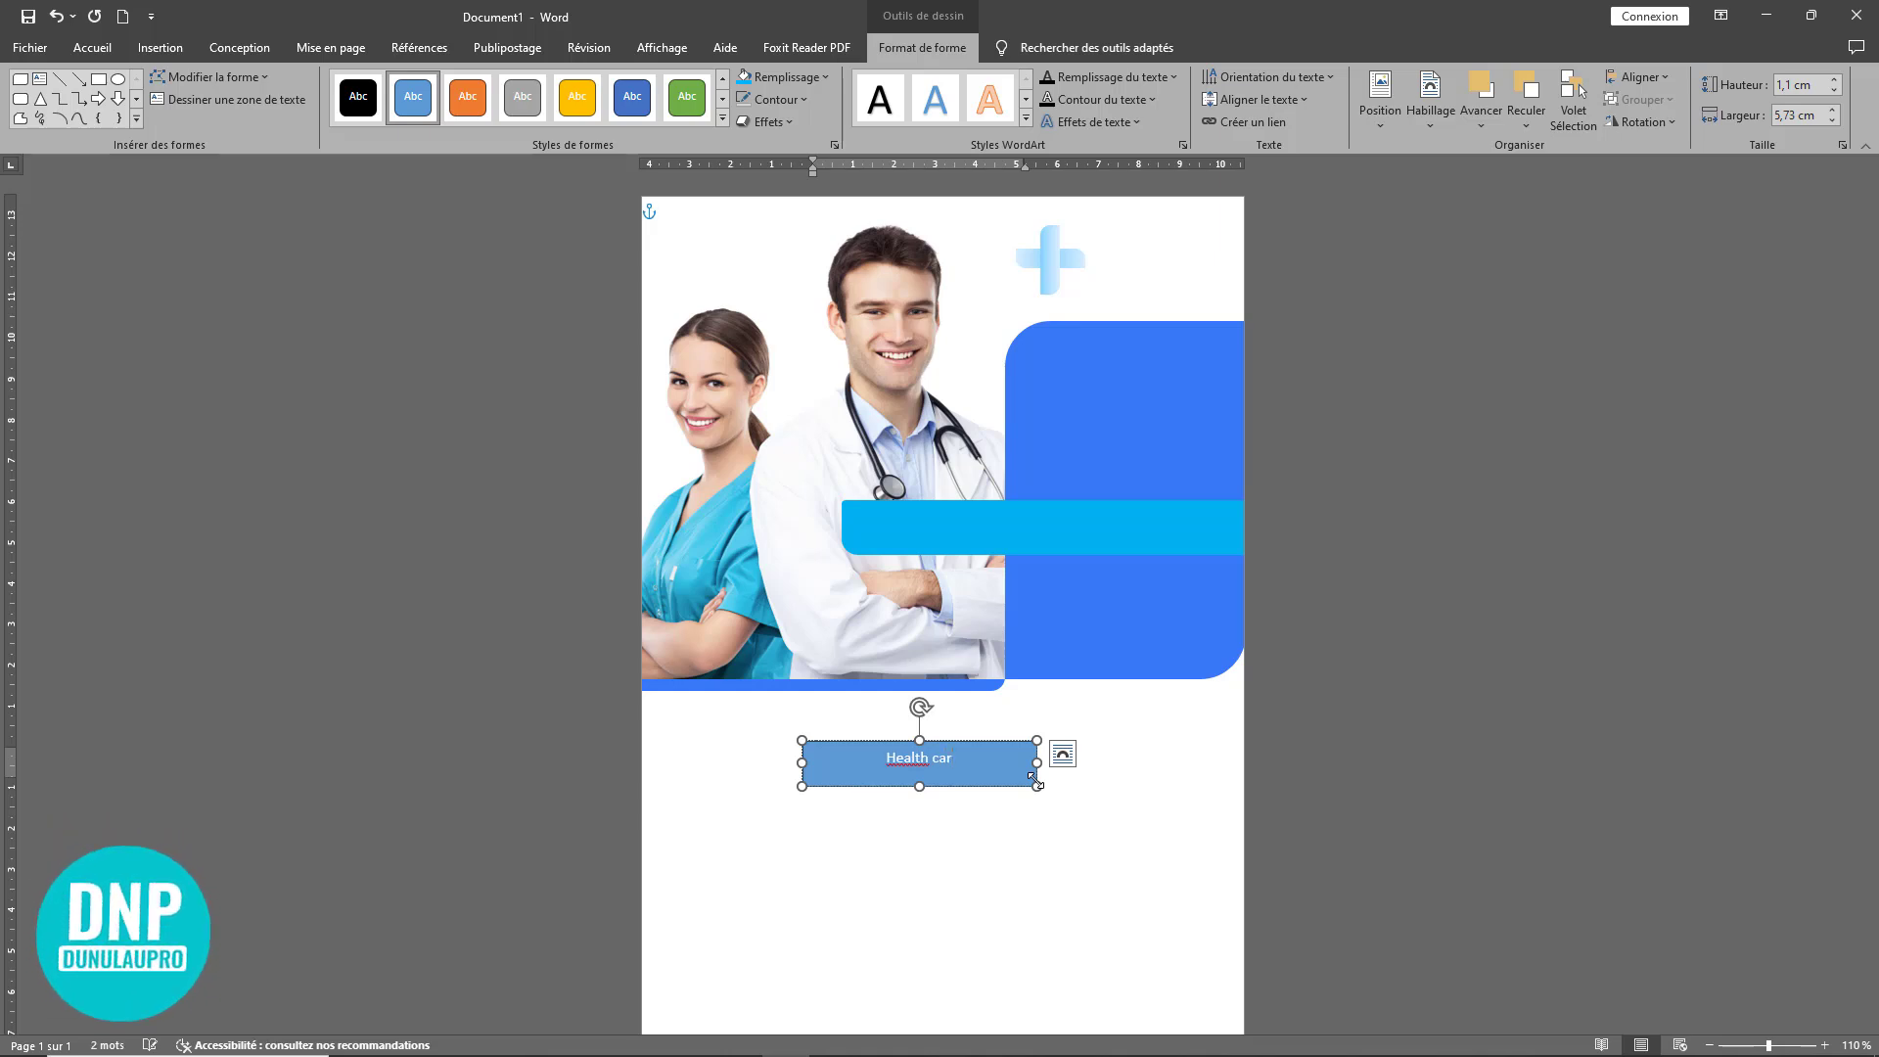
pyautogui.write('e')
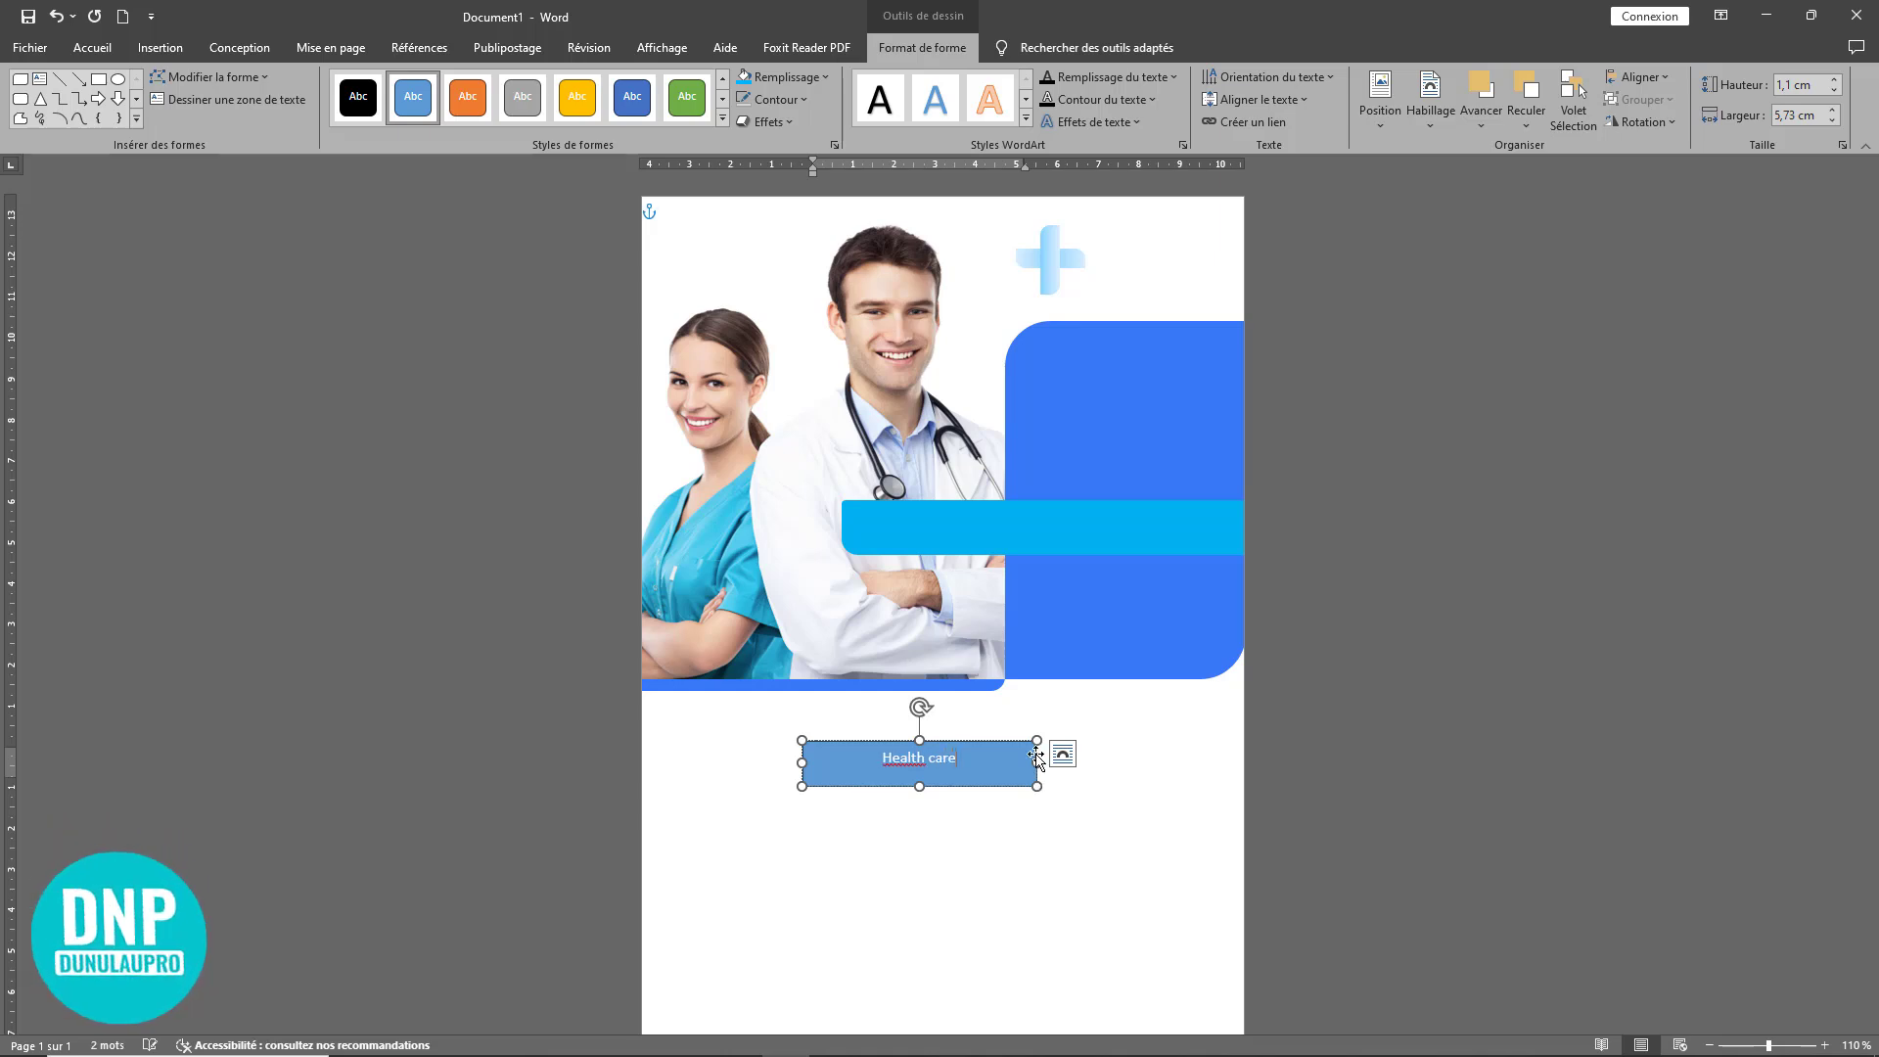
pyautogui.rightClick(903, 757)
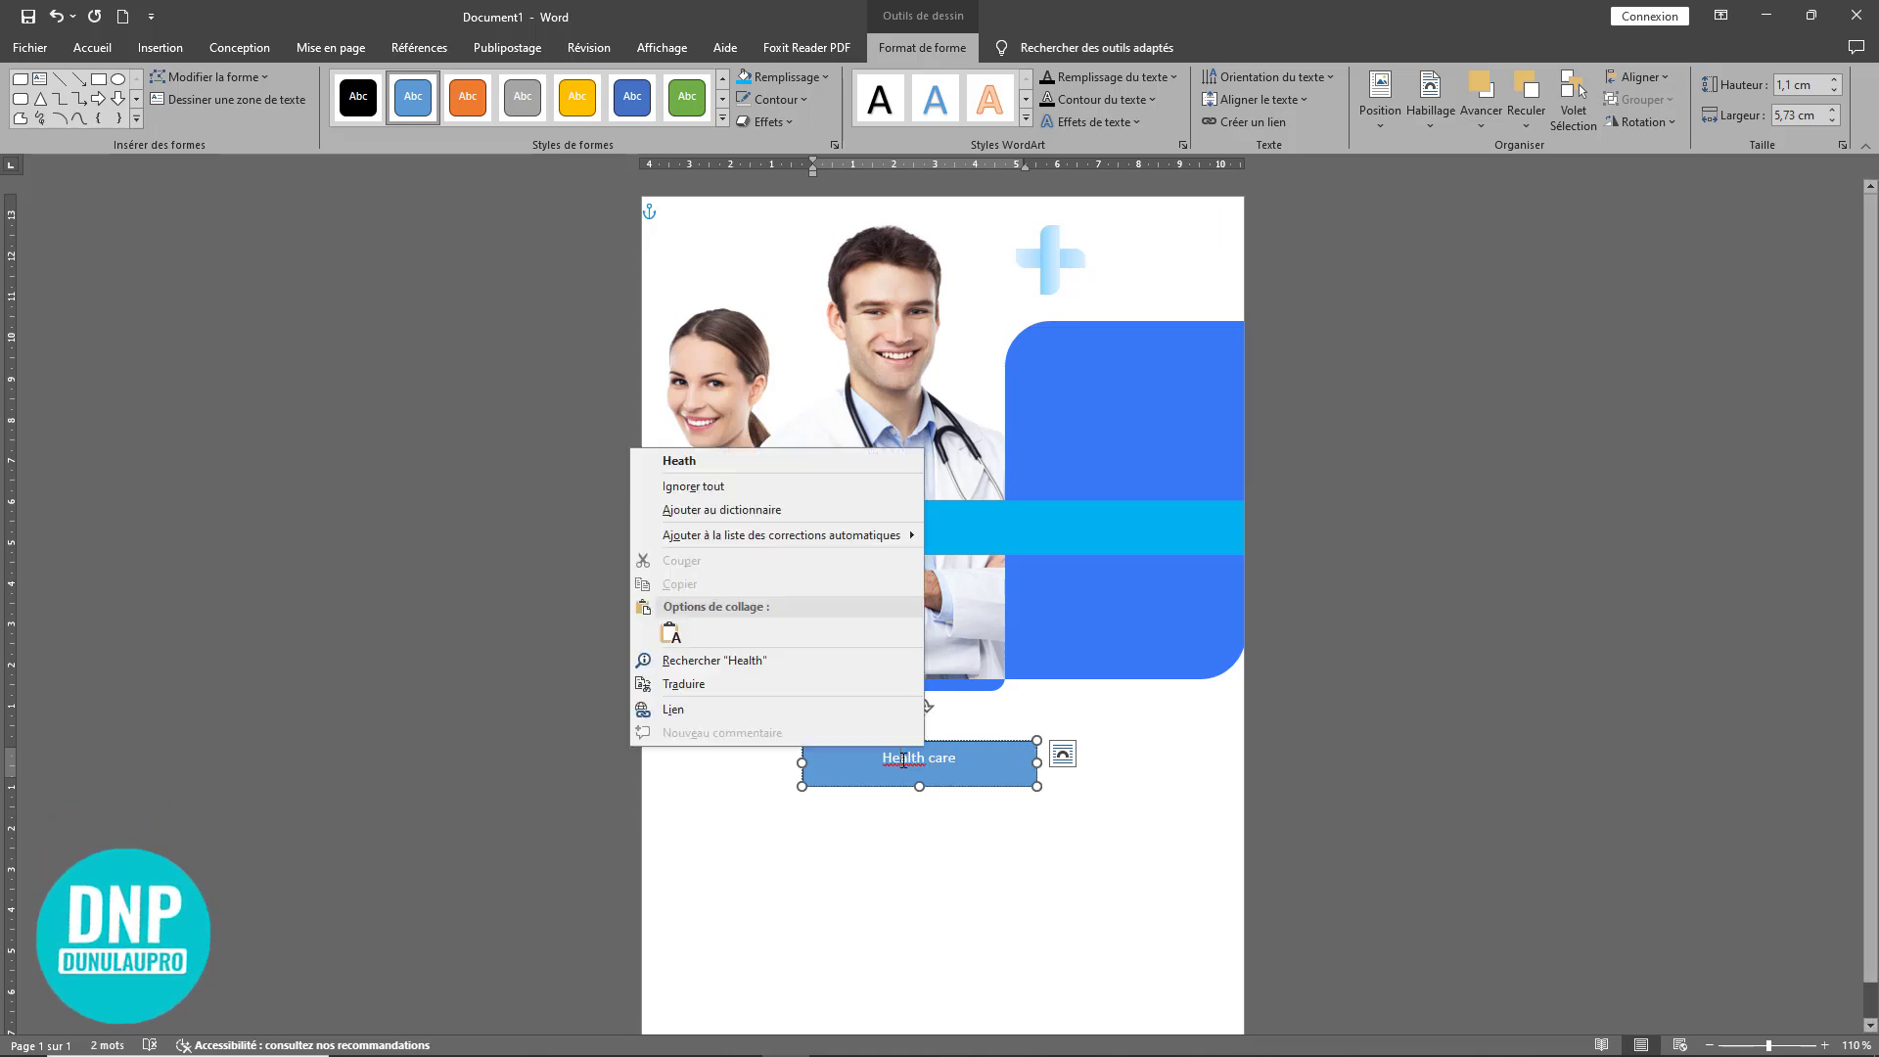
pyautogui.click(771, 487)
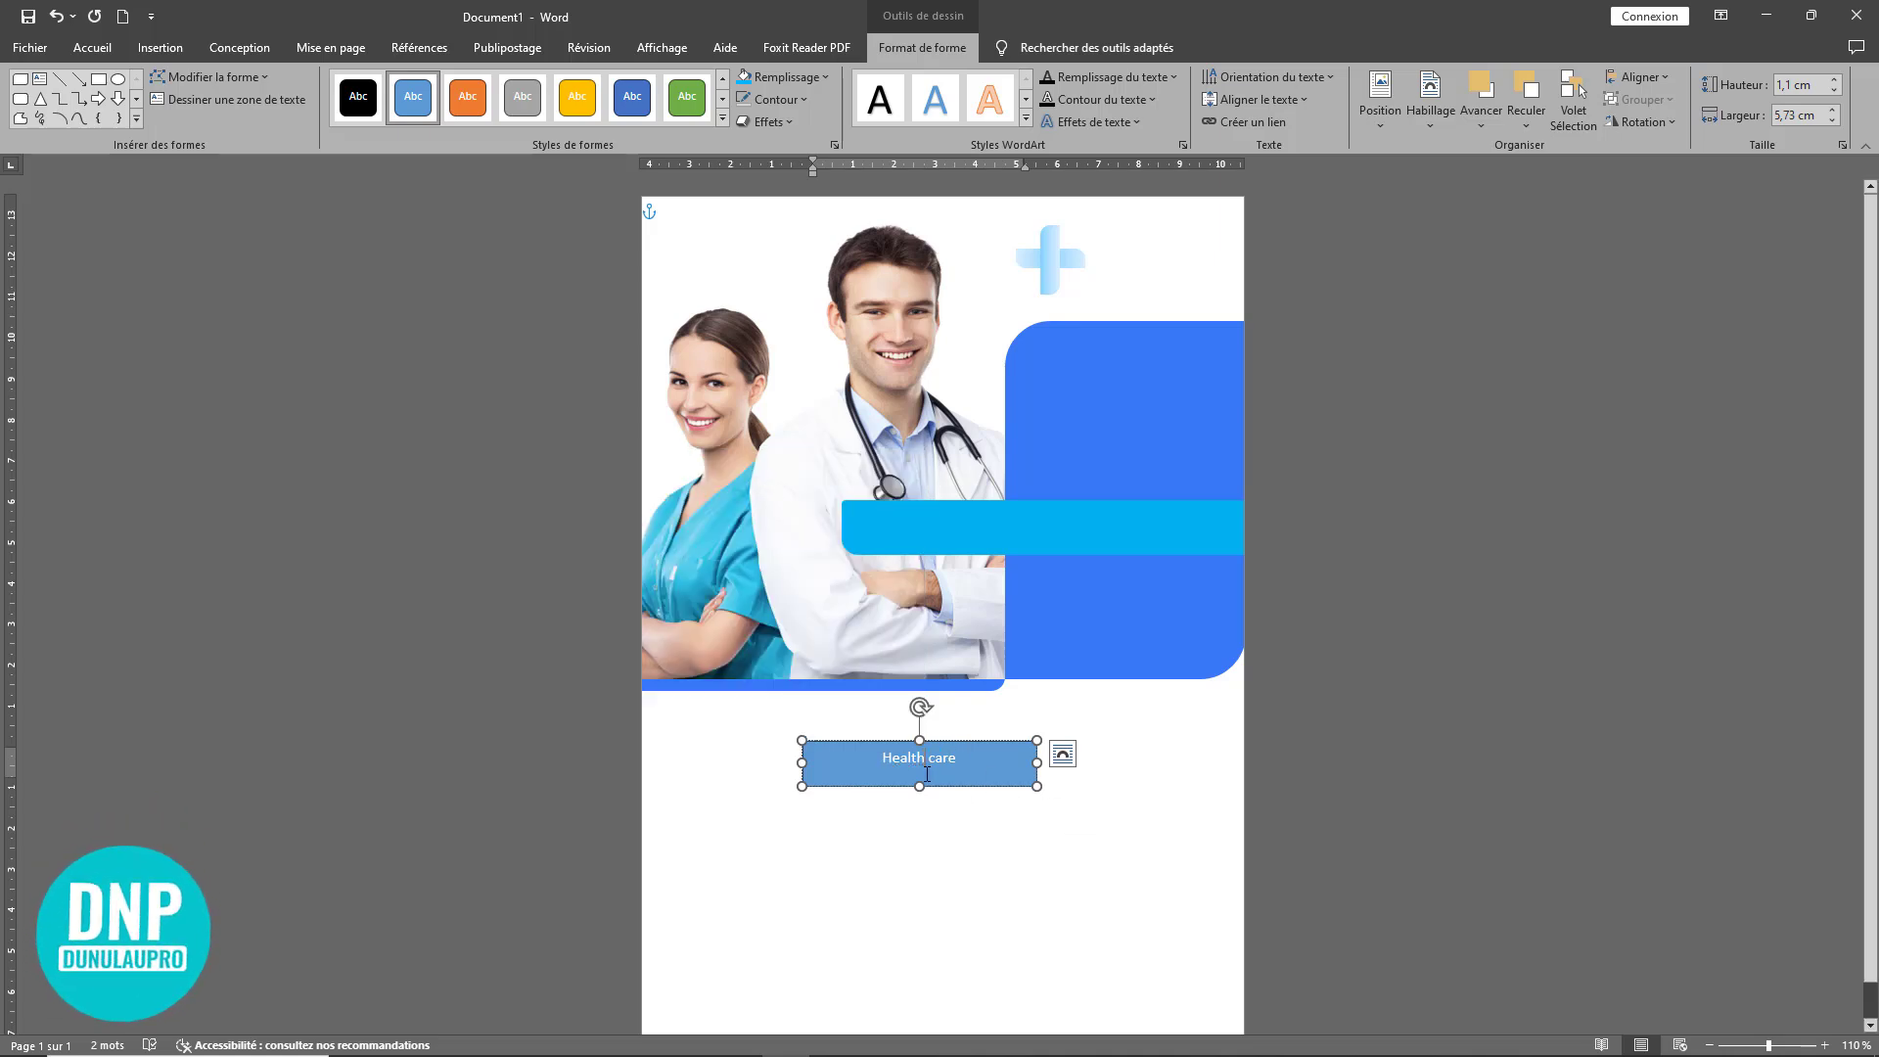
pyautogui.write('y')
# Step: Format the text as bold uppercase Poppins 16 in light blue, without any fill or outline on its box
pyautogui.moveTo(967, 760); pyautogui.dragTo(798, 748)
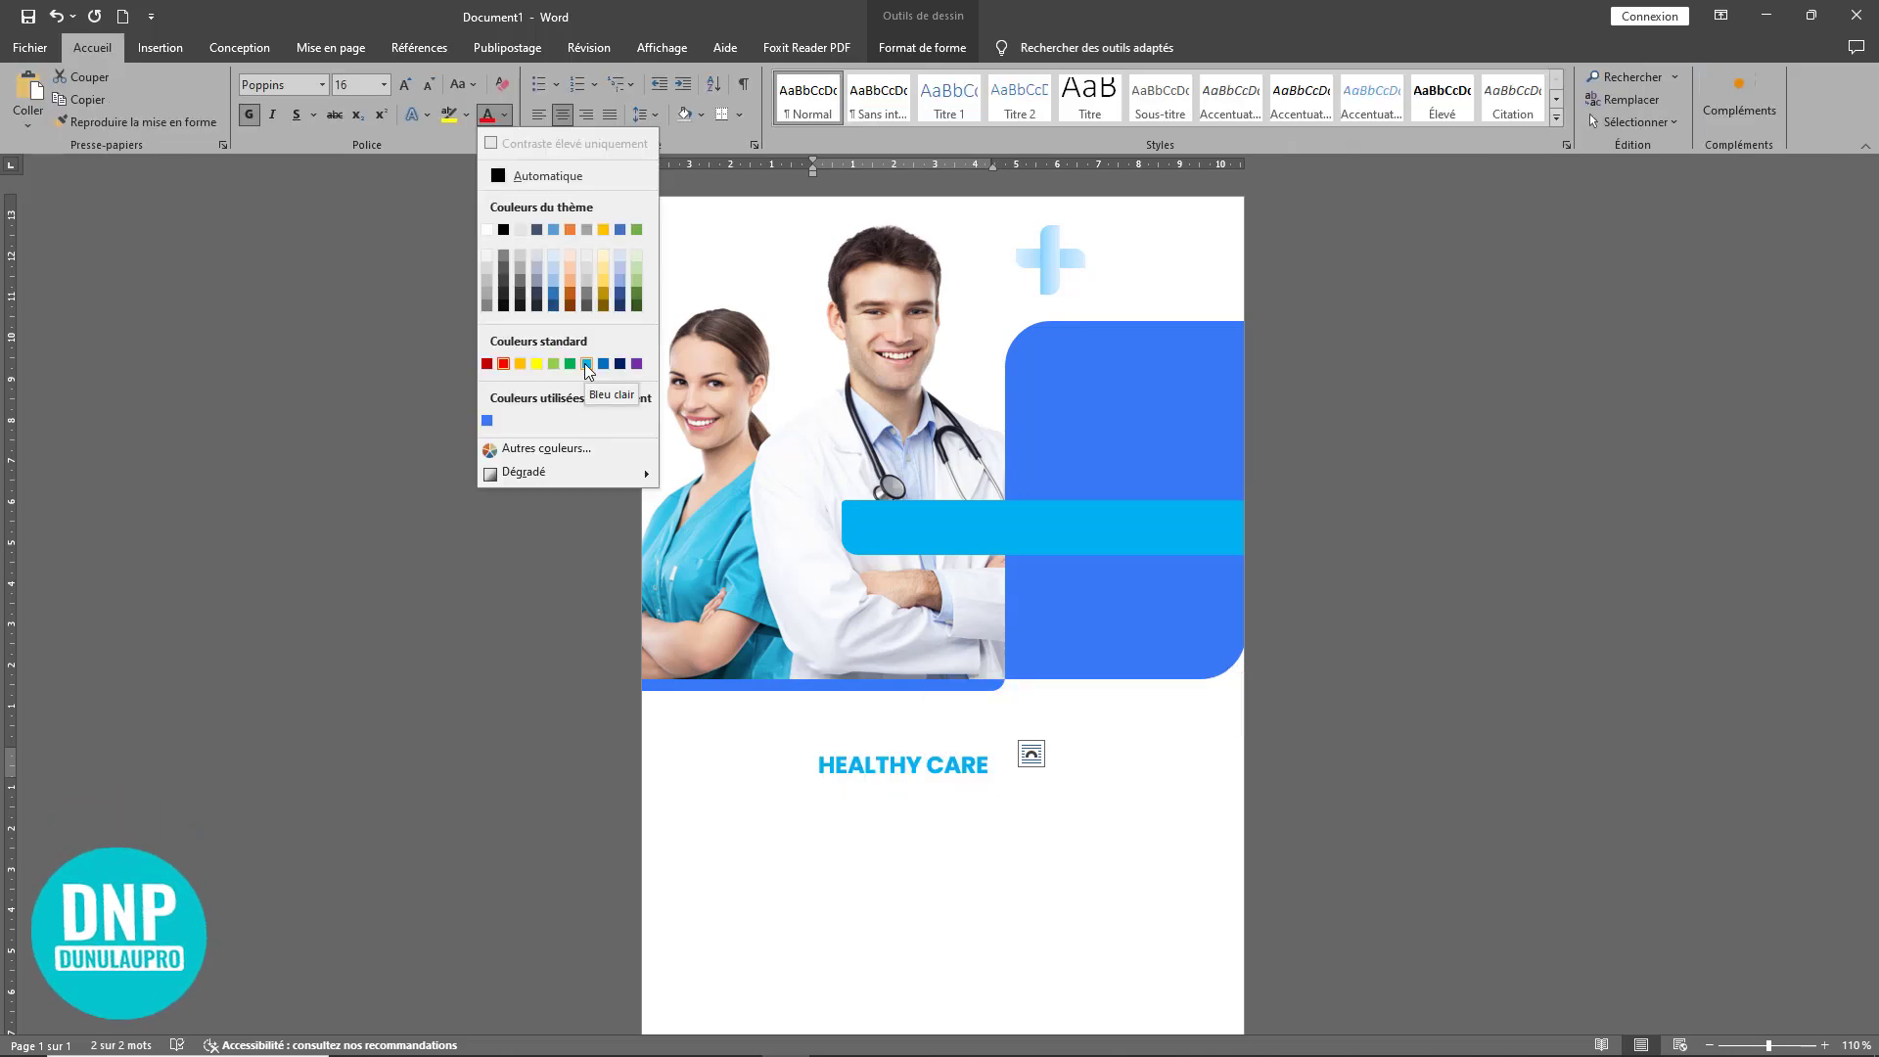
pyautogui.click(492, 401)
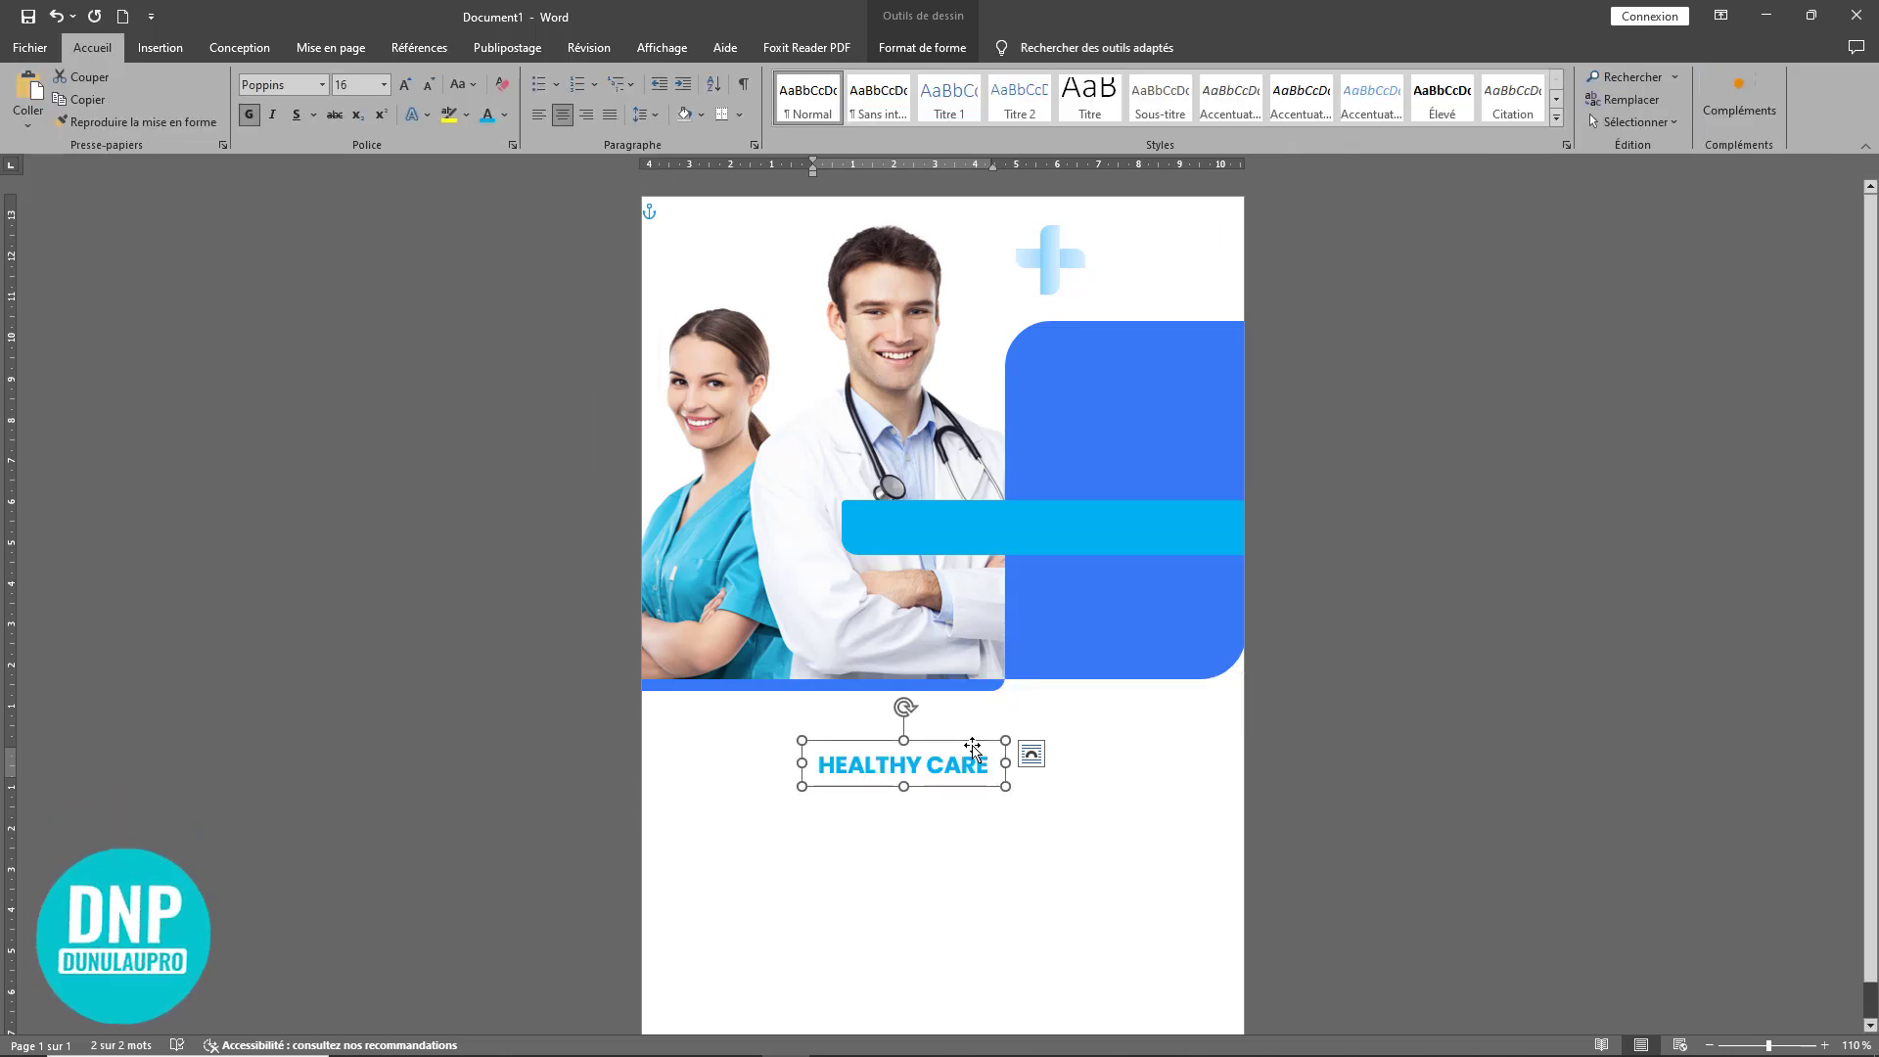
# Step: Move the HEALTHY CARE text beside the cross logo and reduce its font size to 12
pyautogui.moveTo(973, 749)
pyautogui.mouseDown()
pyautogui.moveTo(1209, 353)
pyautogui.moveTo(1206, 251)
pyautogui.moveTo(1049, 266)
pyautogui.mouseUp()
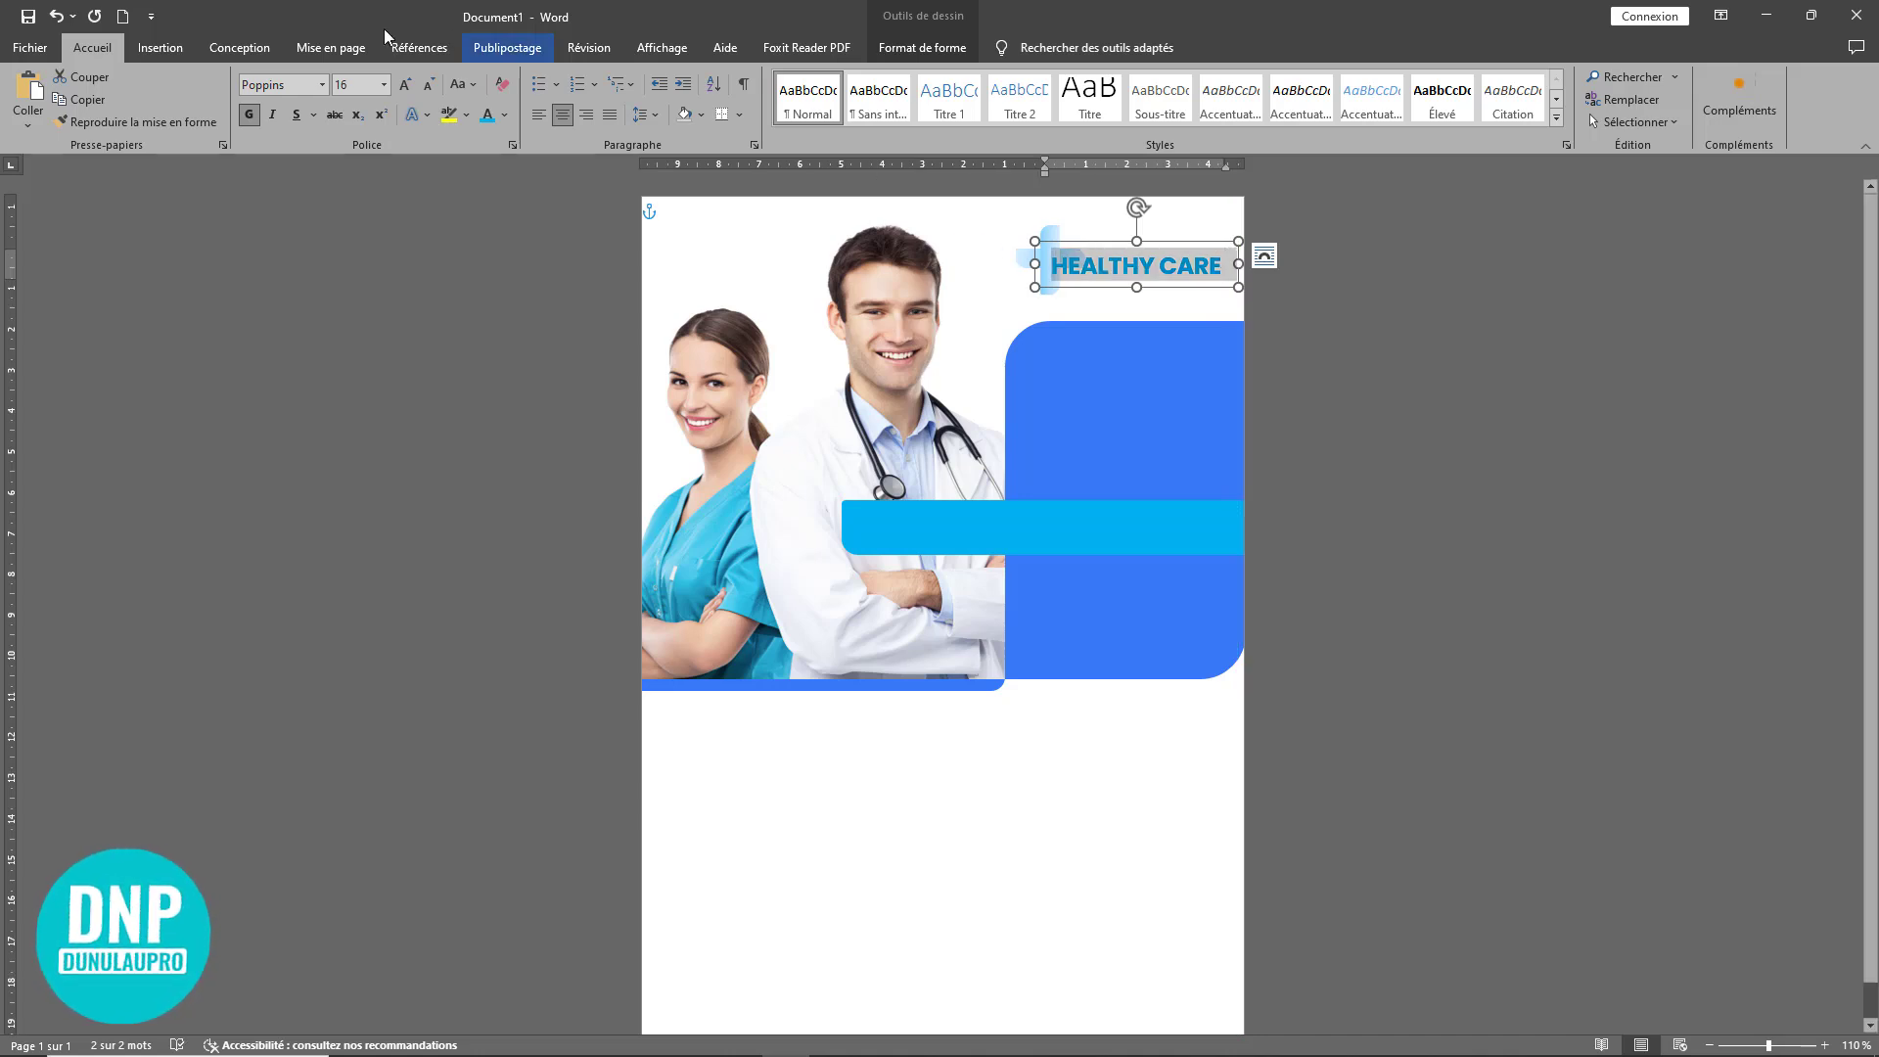
pyautogui.click(432, 84)
pyautogui.click(432, 84)
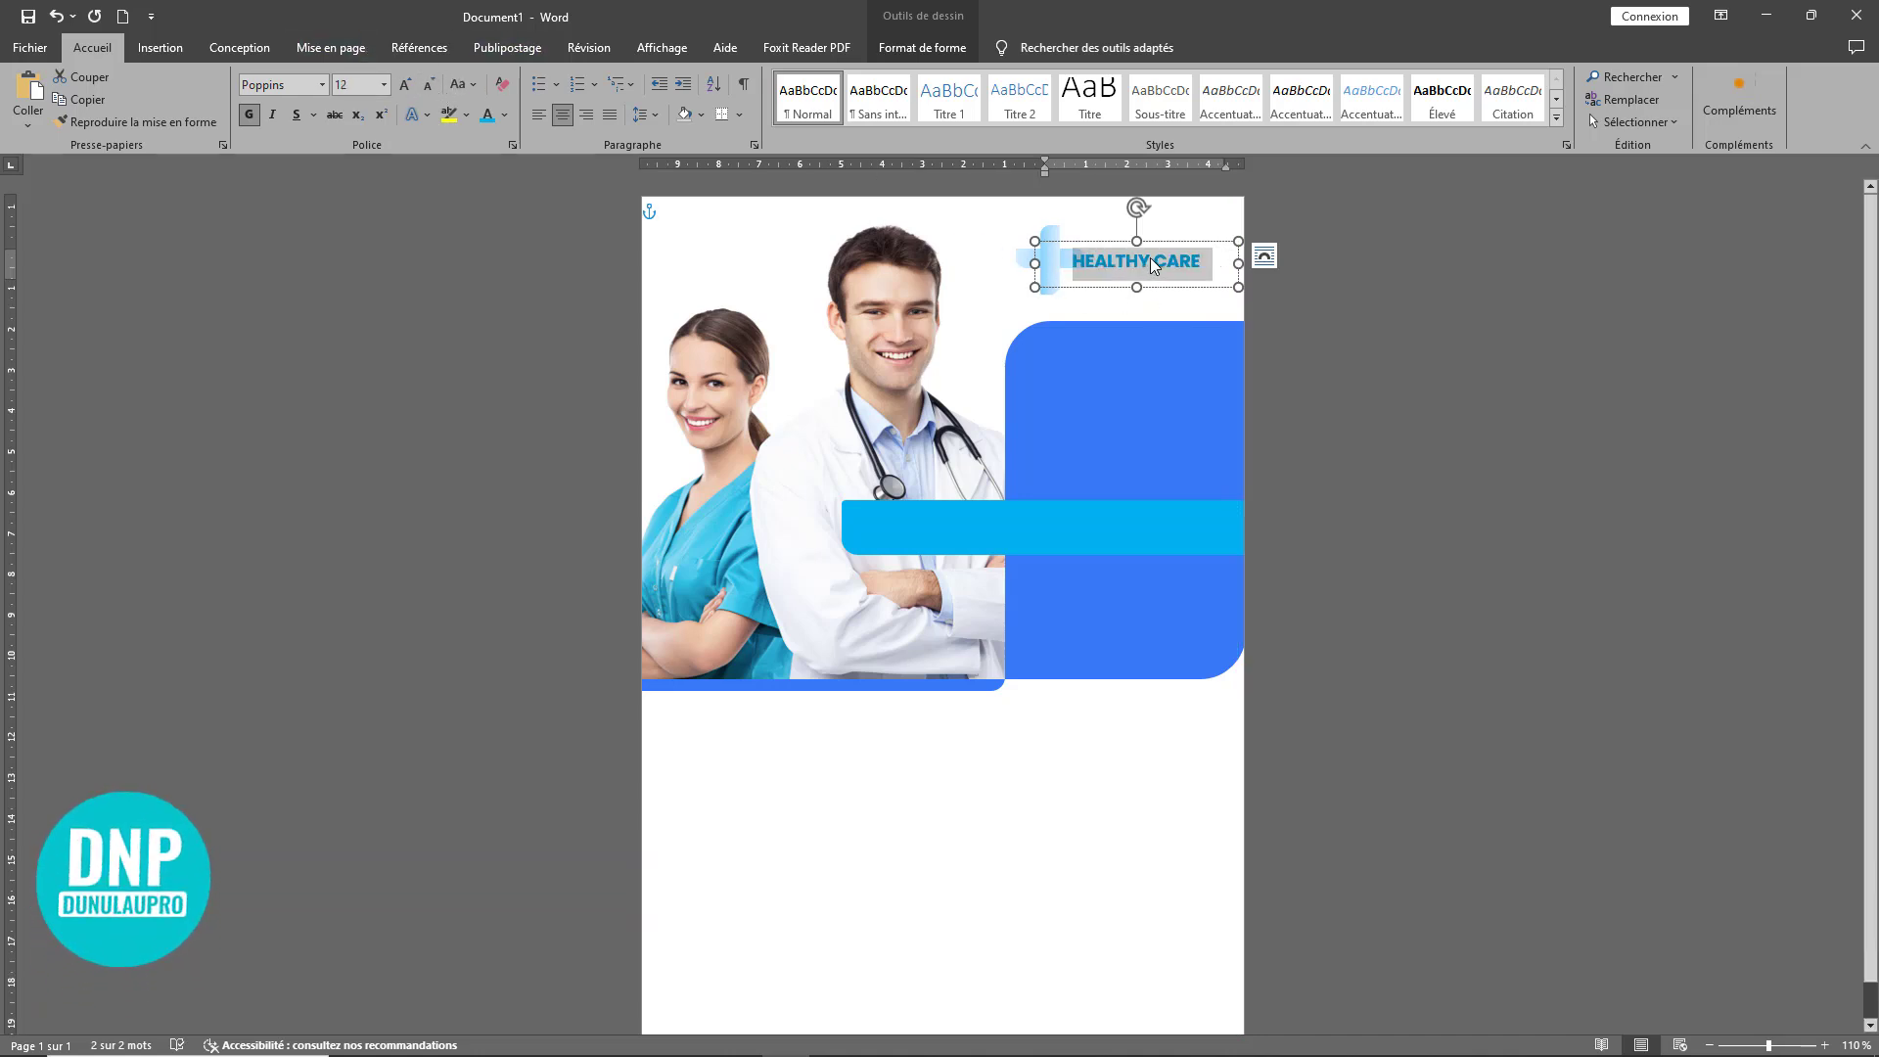
pyautogui.moveTo(1158, 243)
pyautogui.mouseDown()
pyautogui.moveTo(1193, 244)
pyautogui.moveTo(1175, 245)
pyautogui.mouseUp()
pyautogui.click(1106, 754)
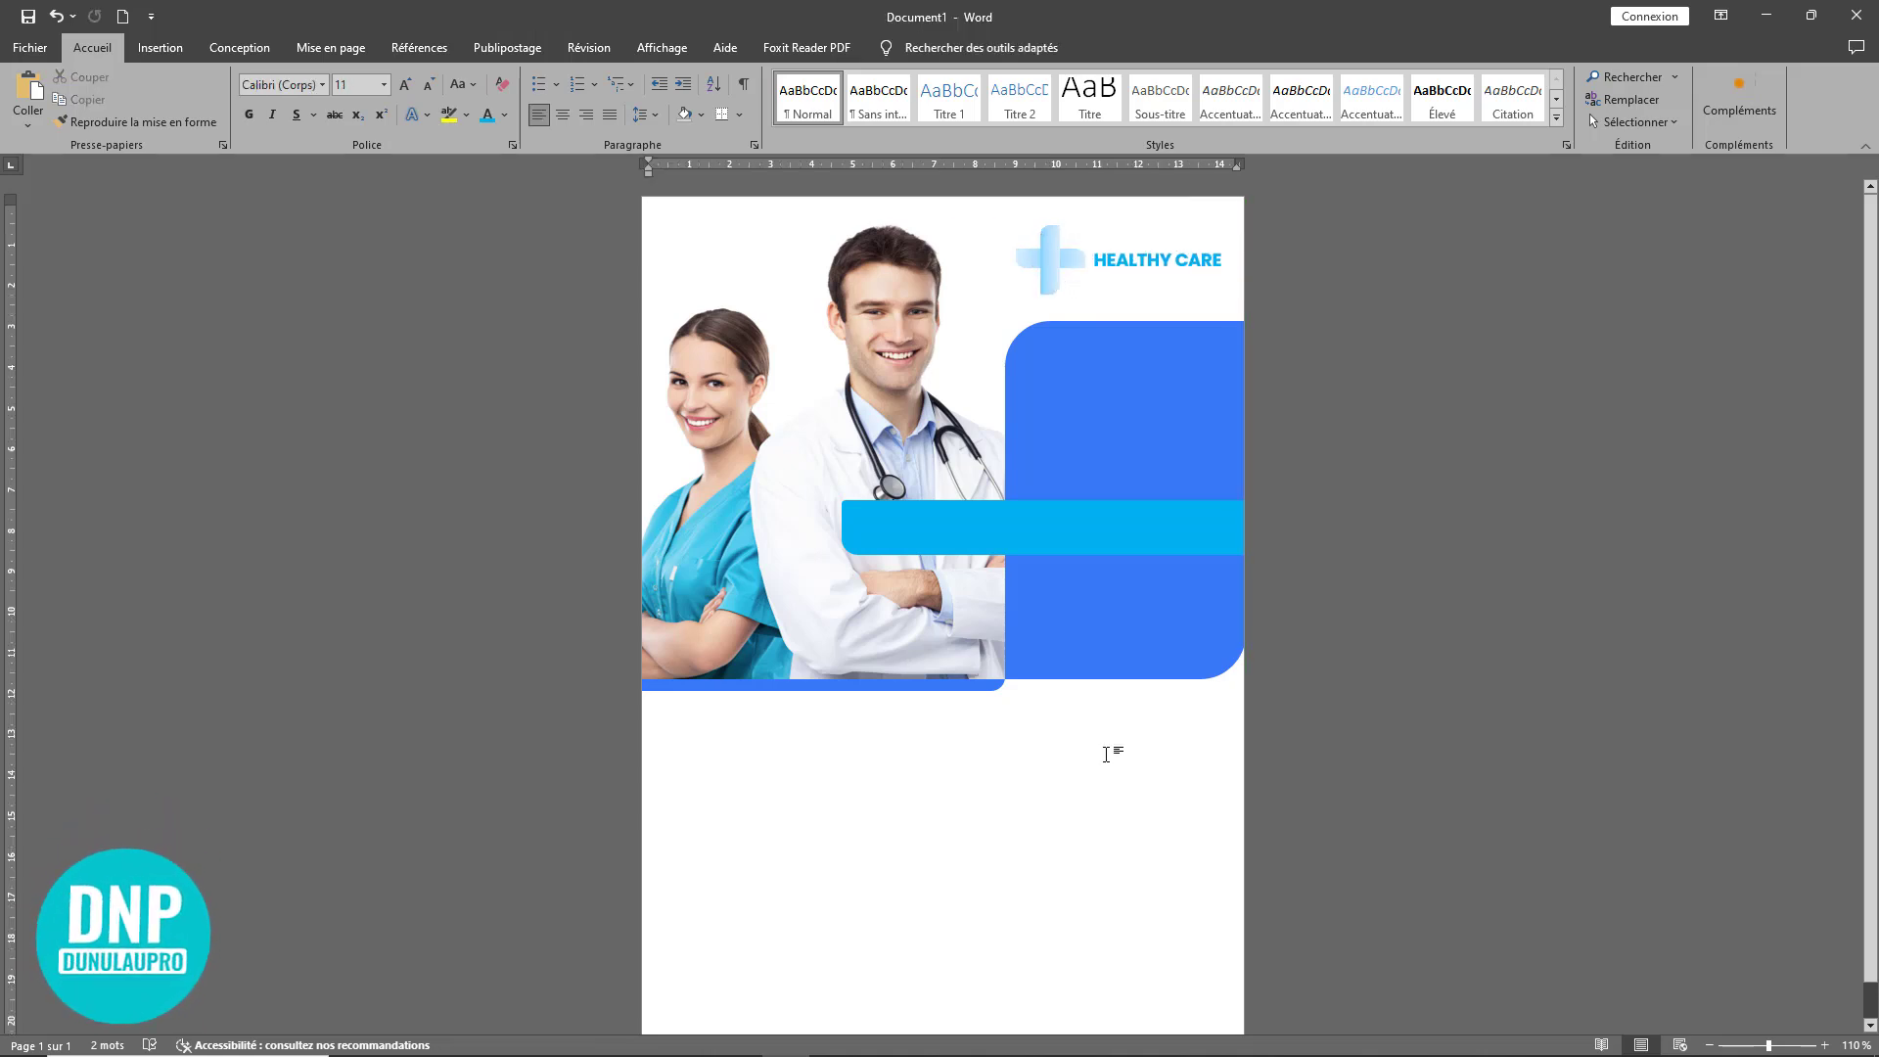
# Step: Duplicate the HEALTHY CARE text onto the upper part of the large blue shape and turn the copy into a large white "MEDICAL" title
pyautogui.click(1153, 253)
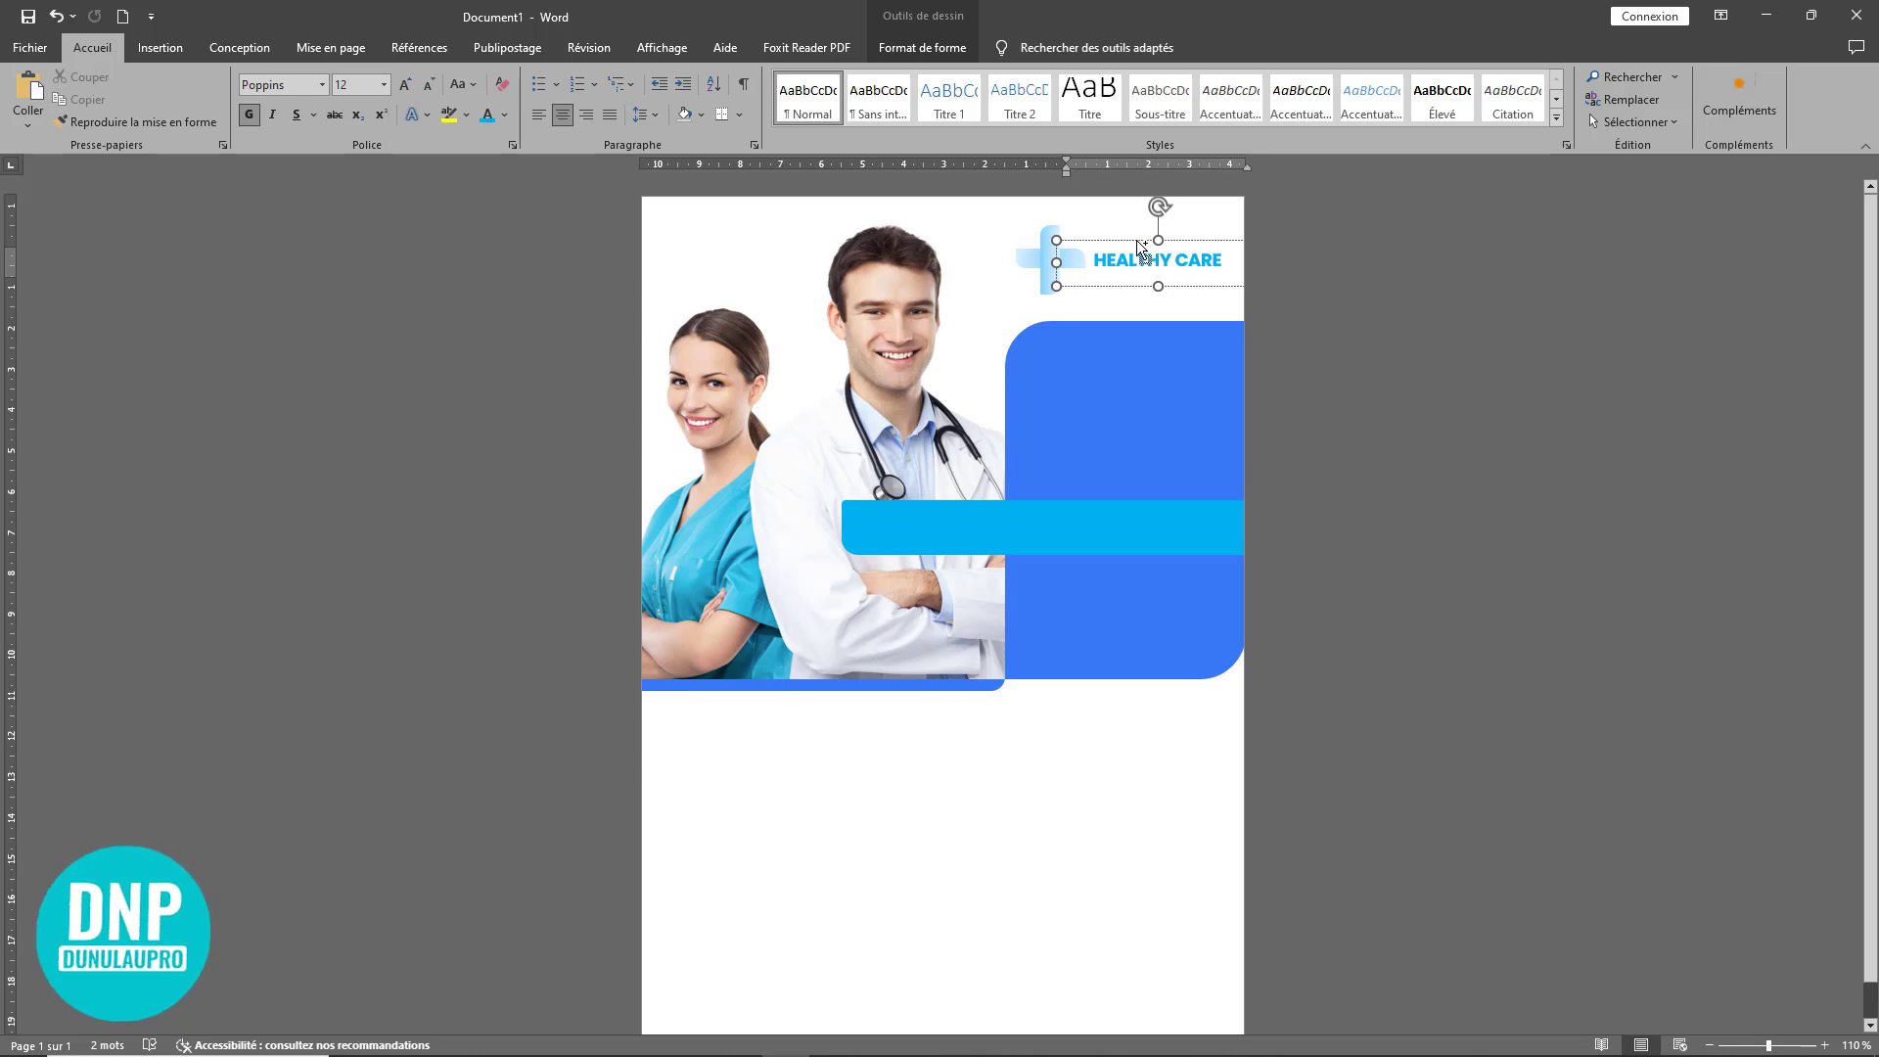
pyautogui.moveTo(1137, 242)
pyautogui.mouseDown()
pyautogui.moveTo(1112, 356)
pyautogui.moveTo(1098, 318)
pyautogui.mouseUp()
pyautogui.moveTo(1220, 380); pyautogui.dragTo(957, 361)
pyautogui.write('medi')
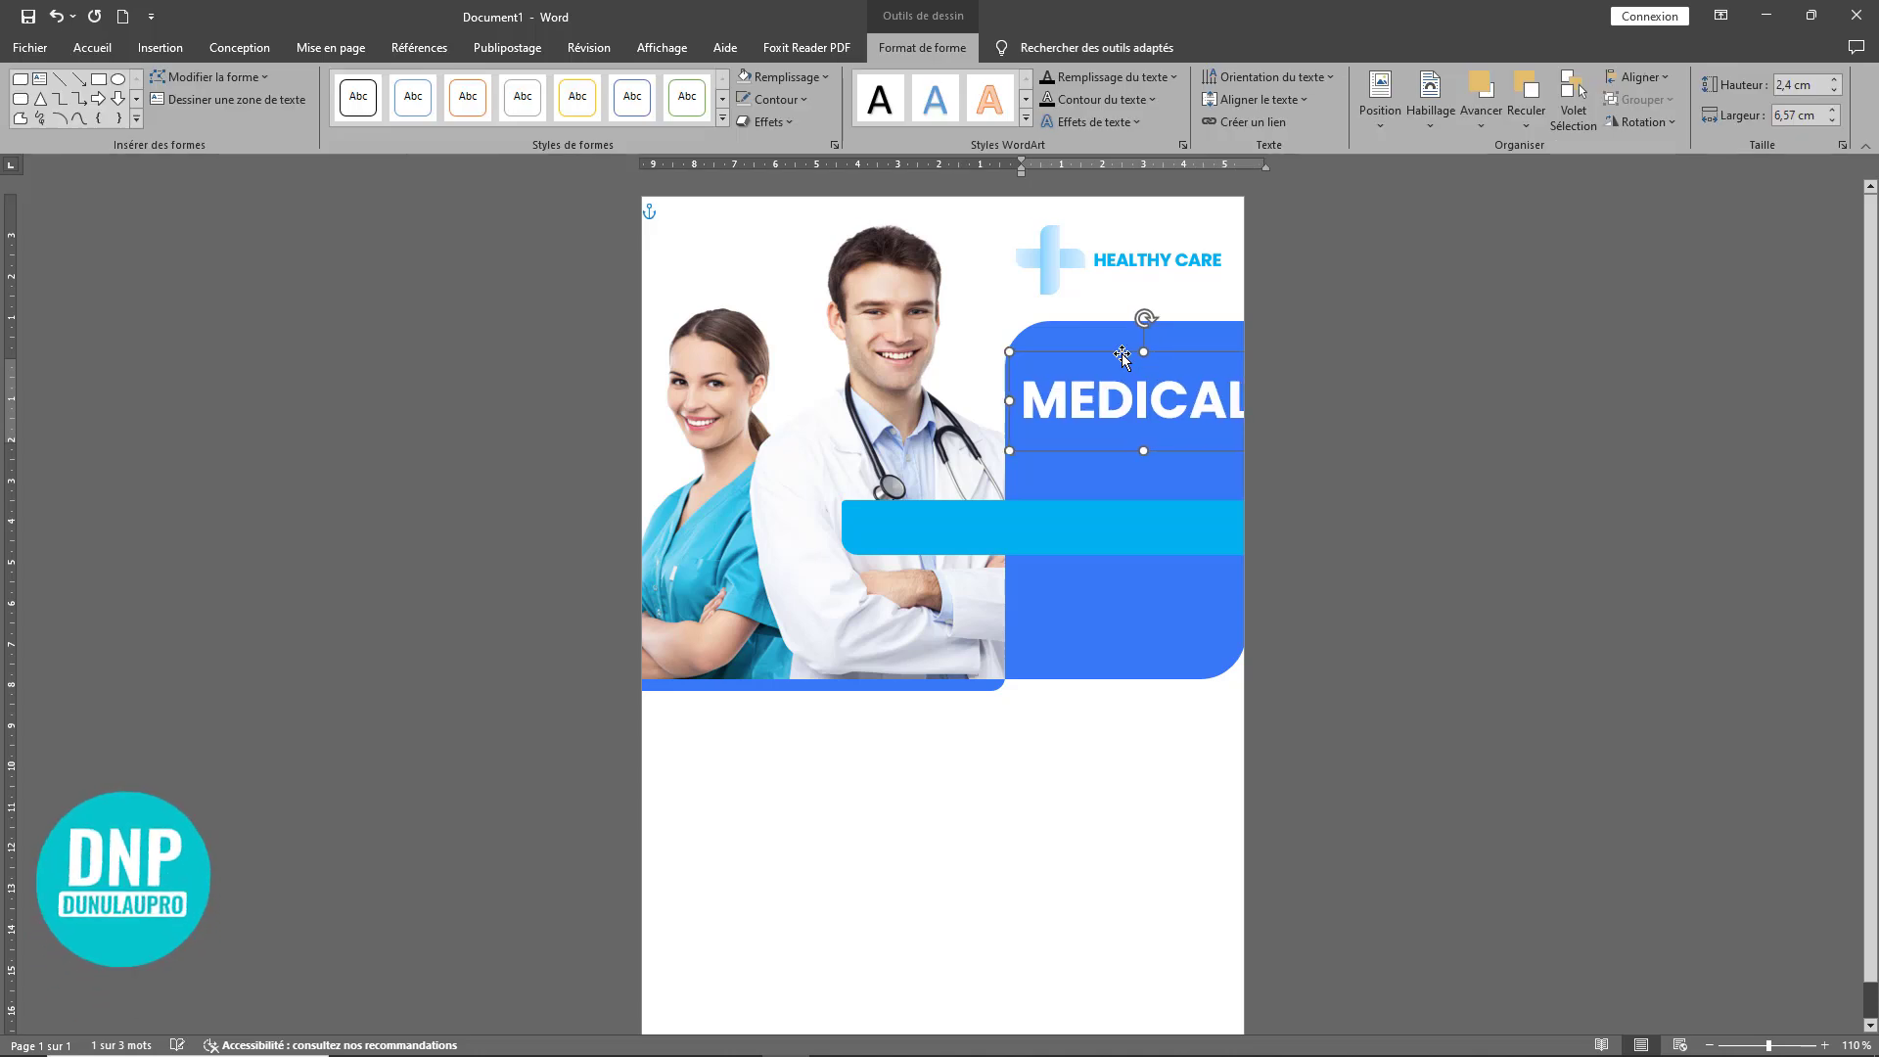
# Step: Fit the MEDICAL title within the blue shape at font size 34, with its text box about 1,99 cm high
pyautogui.press('Left')
pyautogui.press('Left')
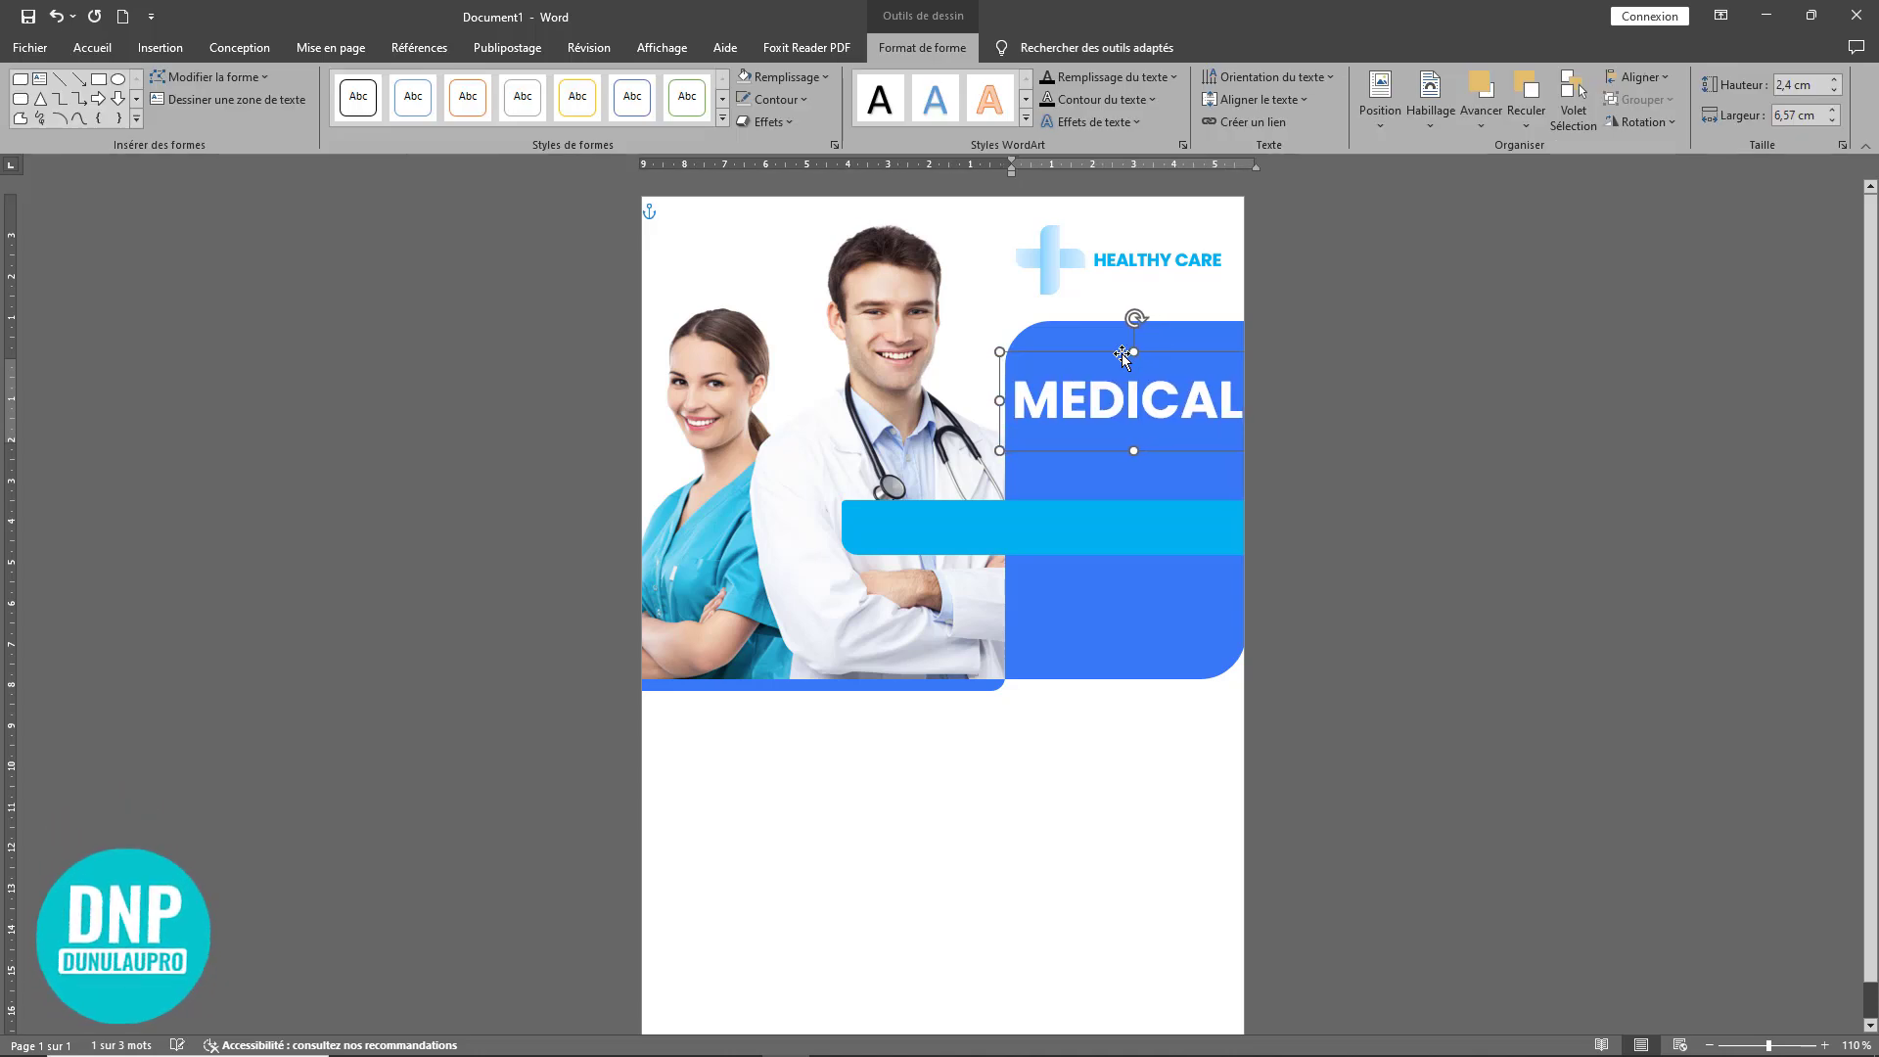
pyautogui.press('Right')
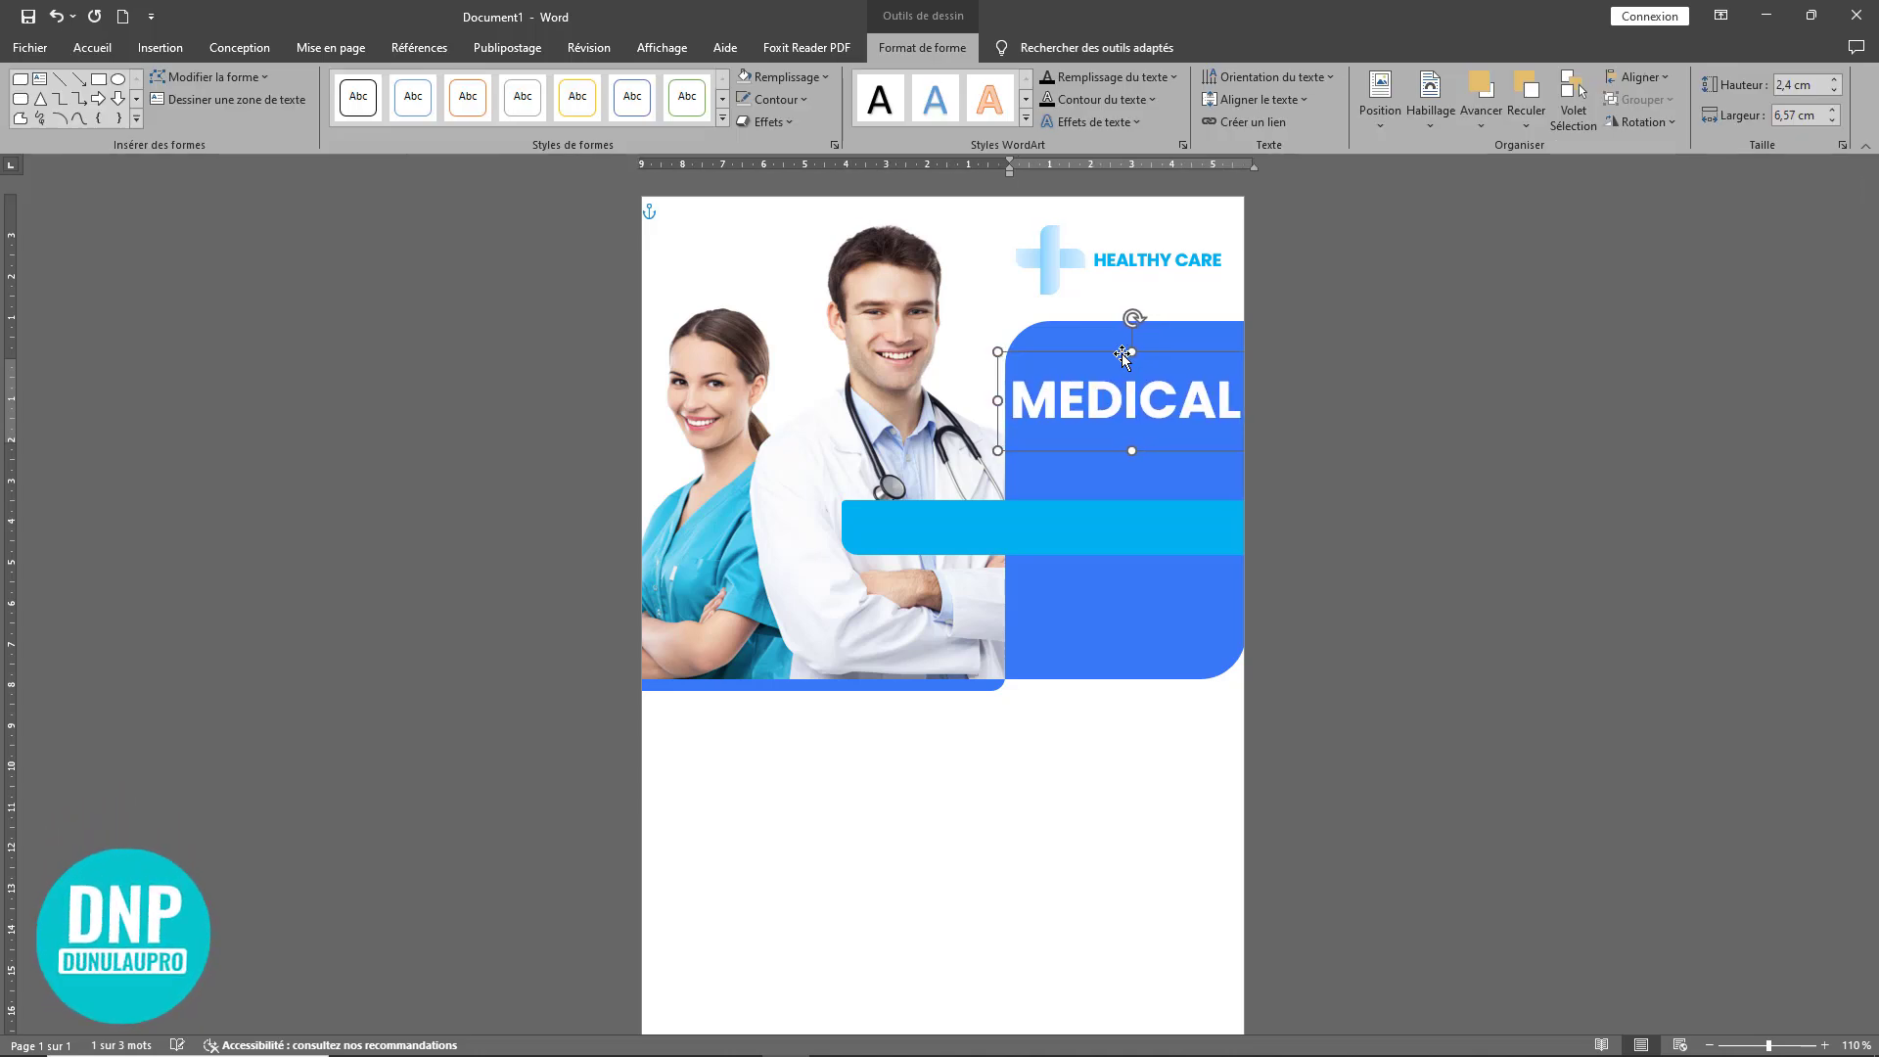
pyautogui.click(92, 48)
pyautogui.click(348, 87)
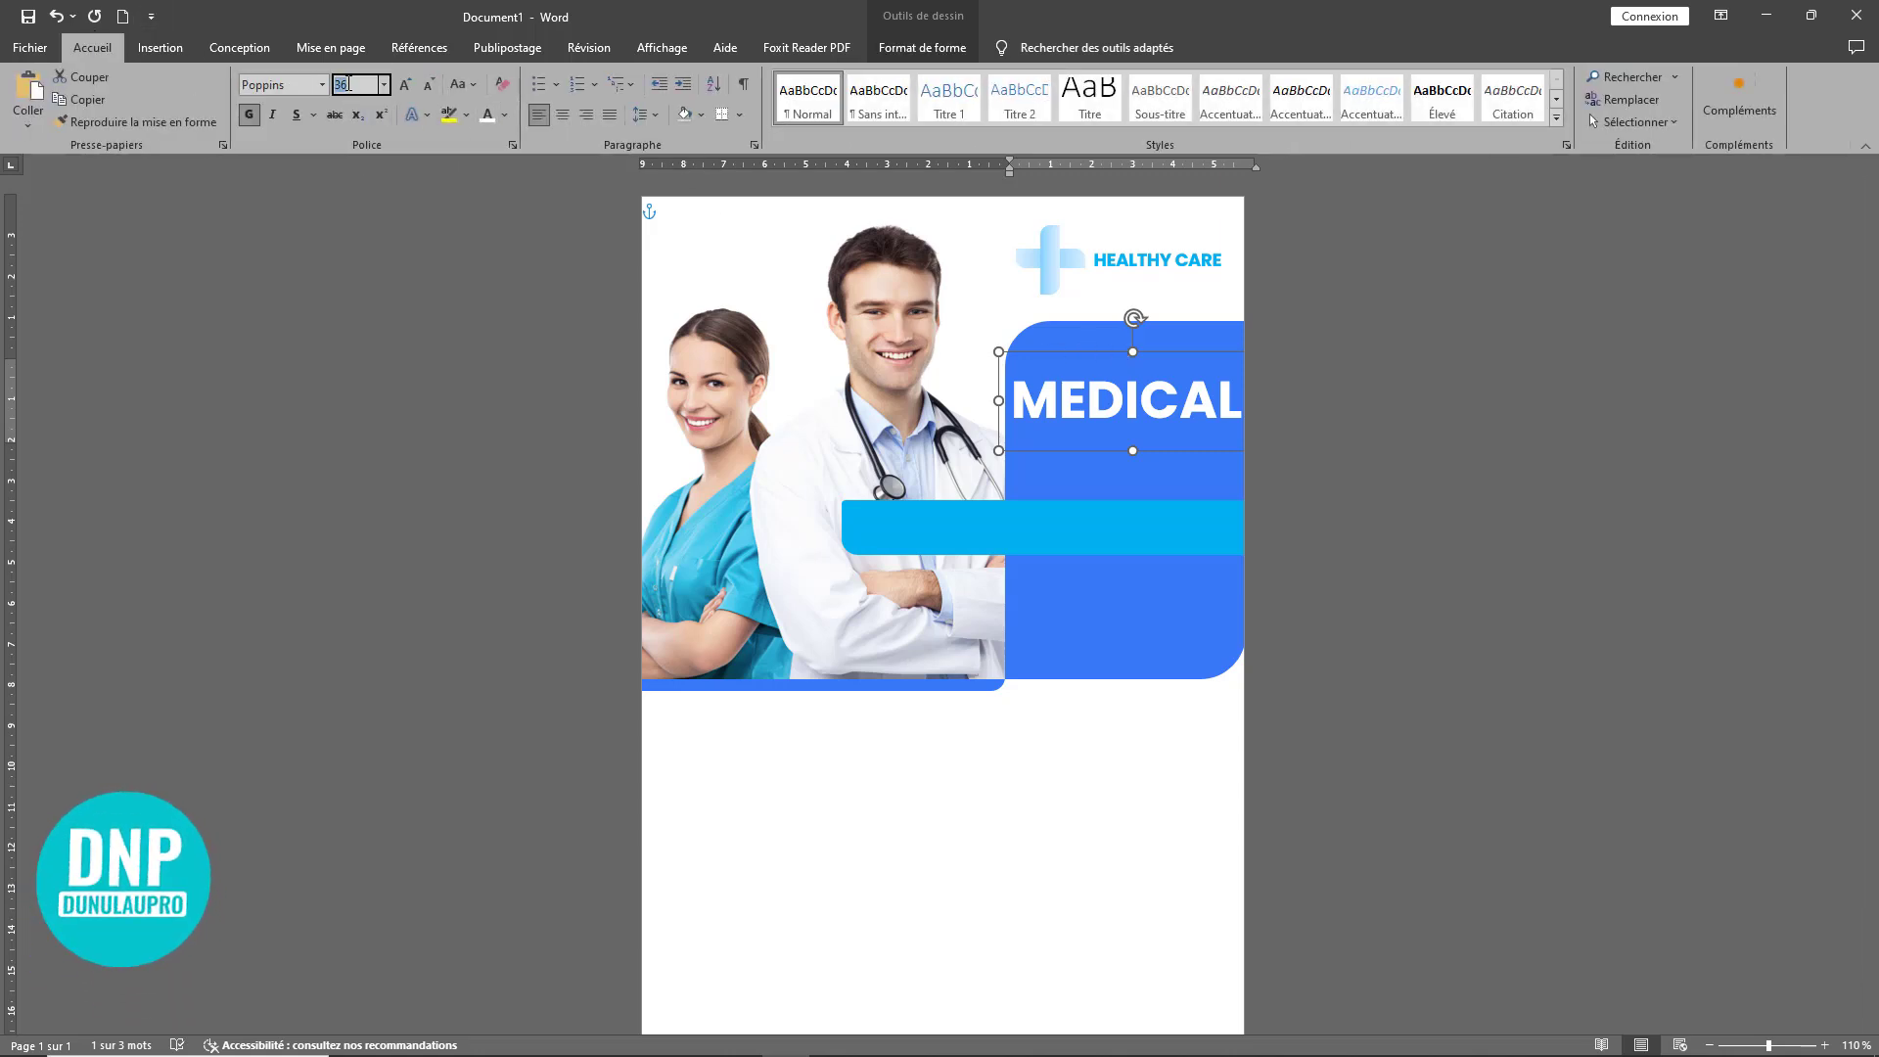
pyautogui.press('Return')
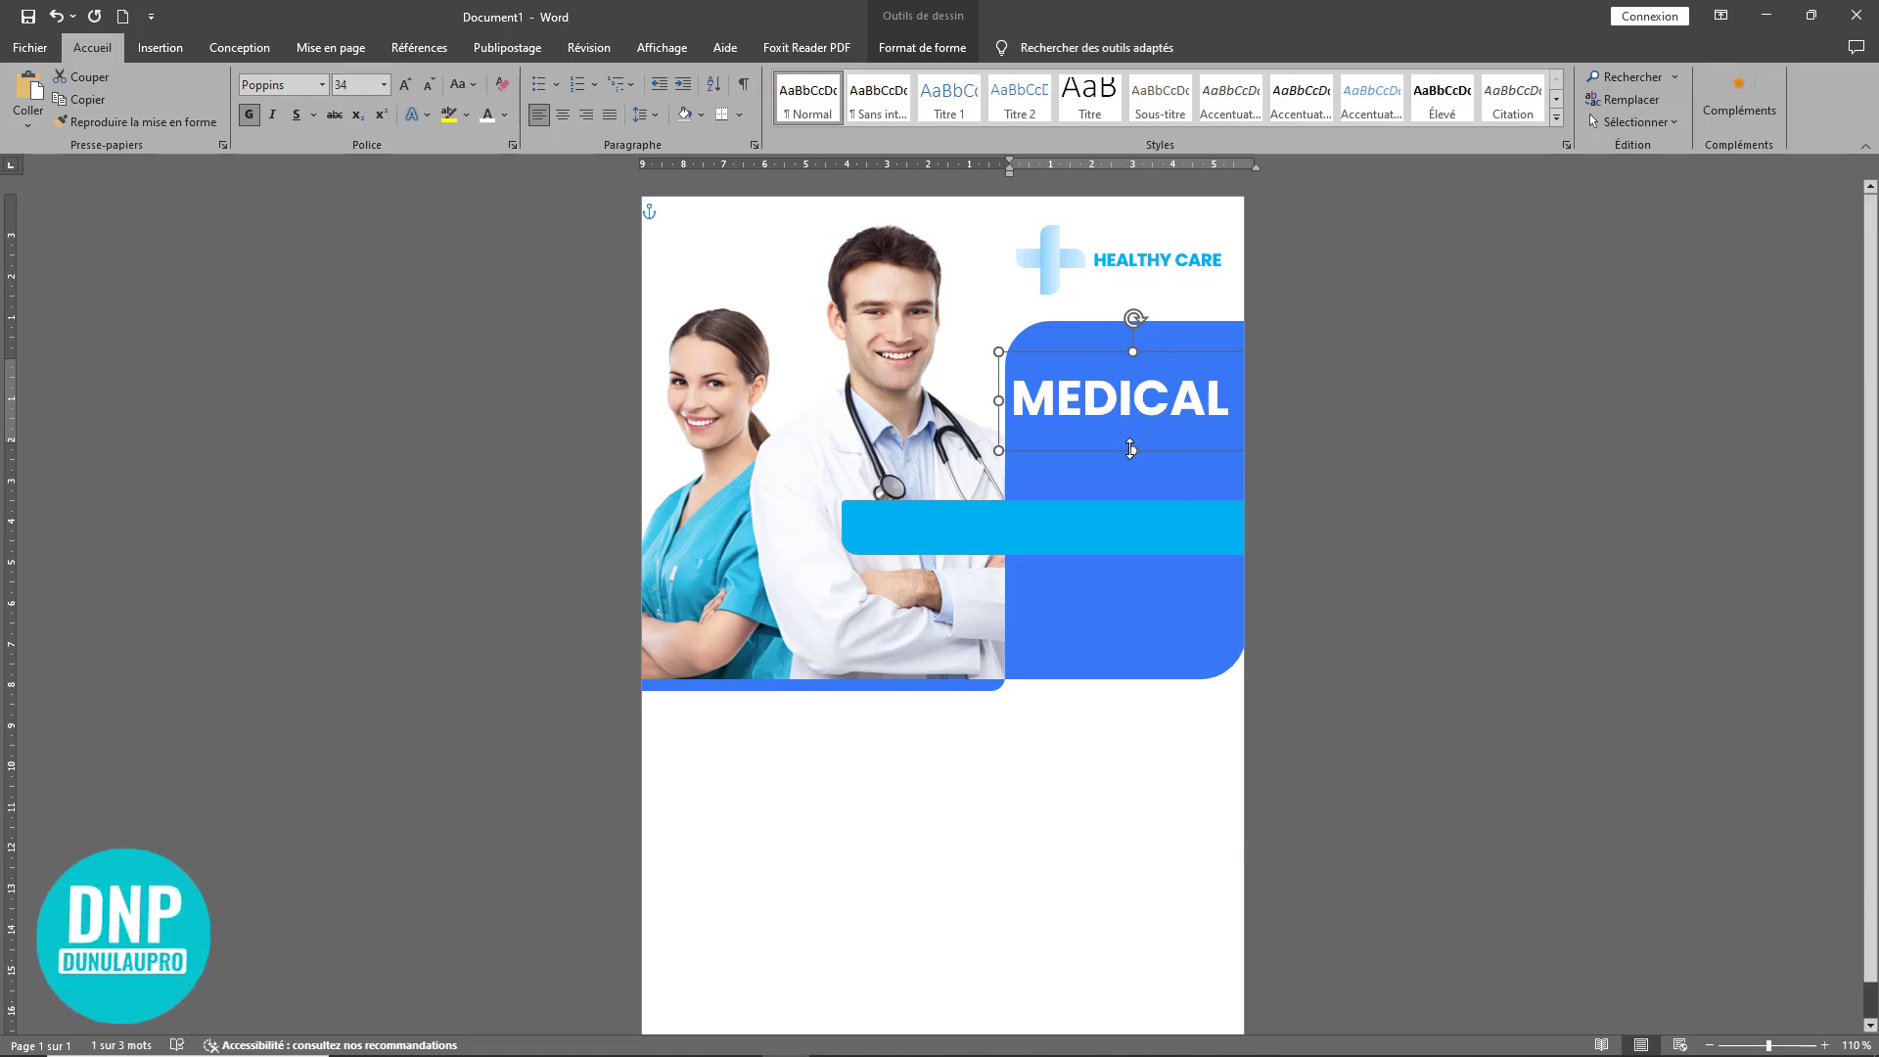
pyautogui.moveTo(1131, 449); pyautogui.dragTo(1132, 433)
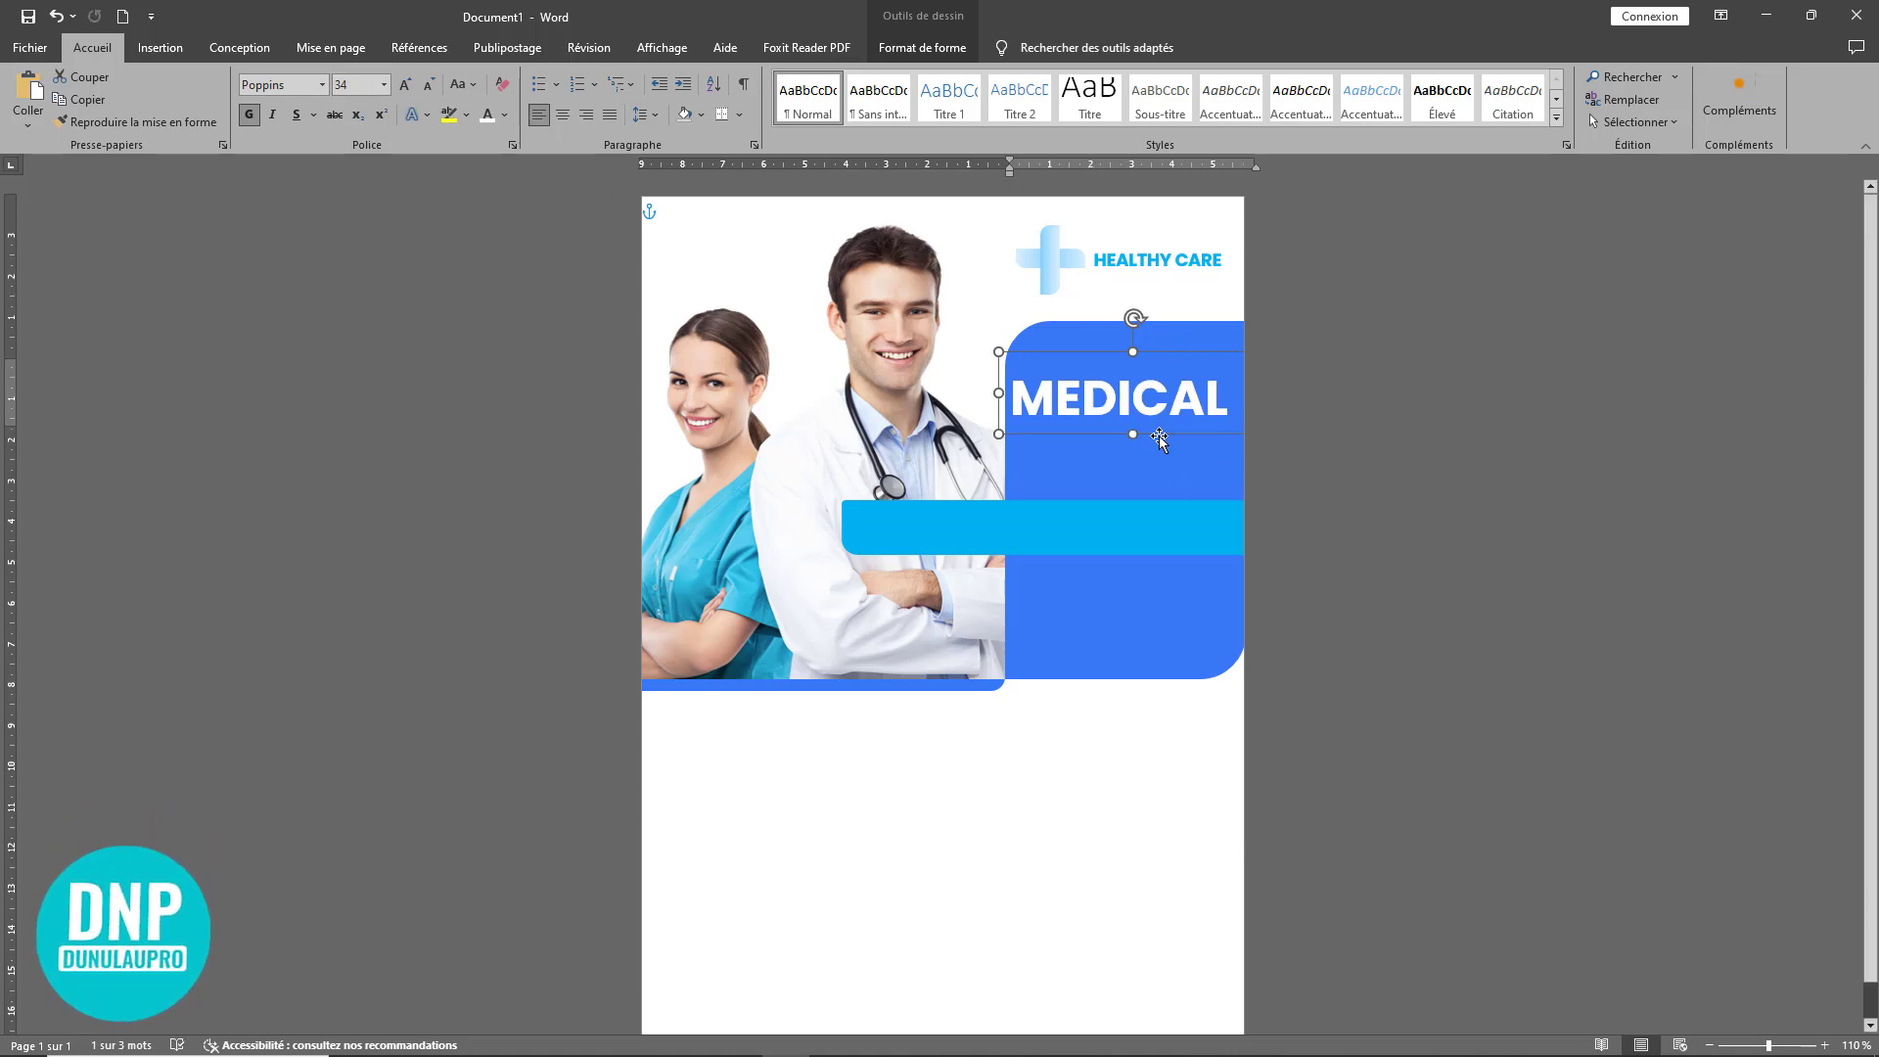
pyautogui.press('Right')
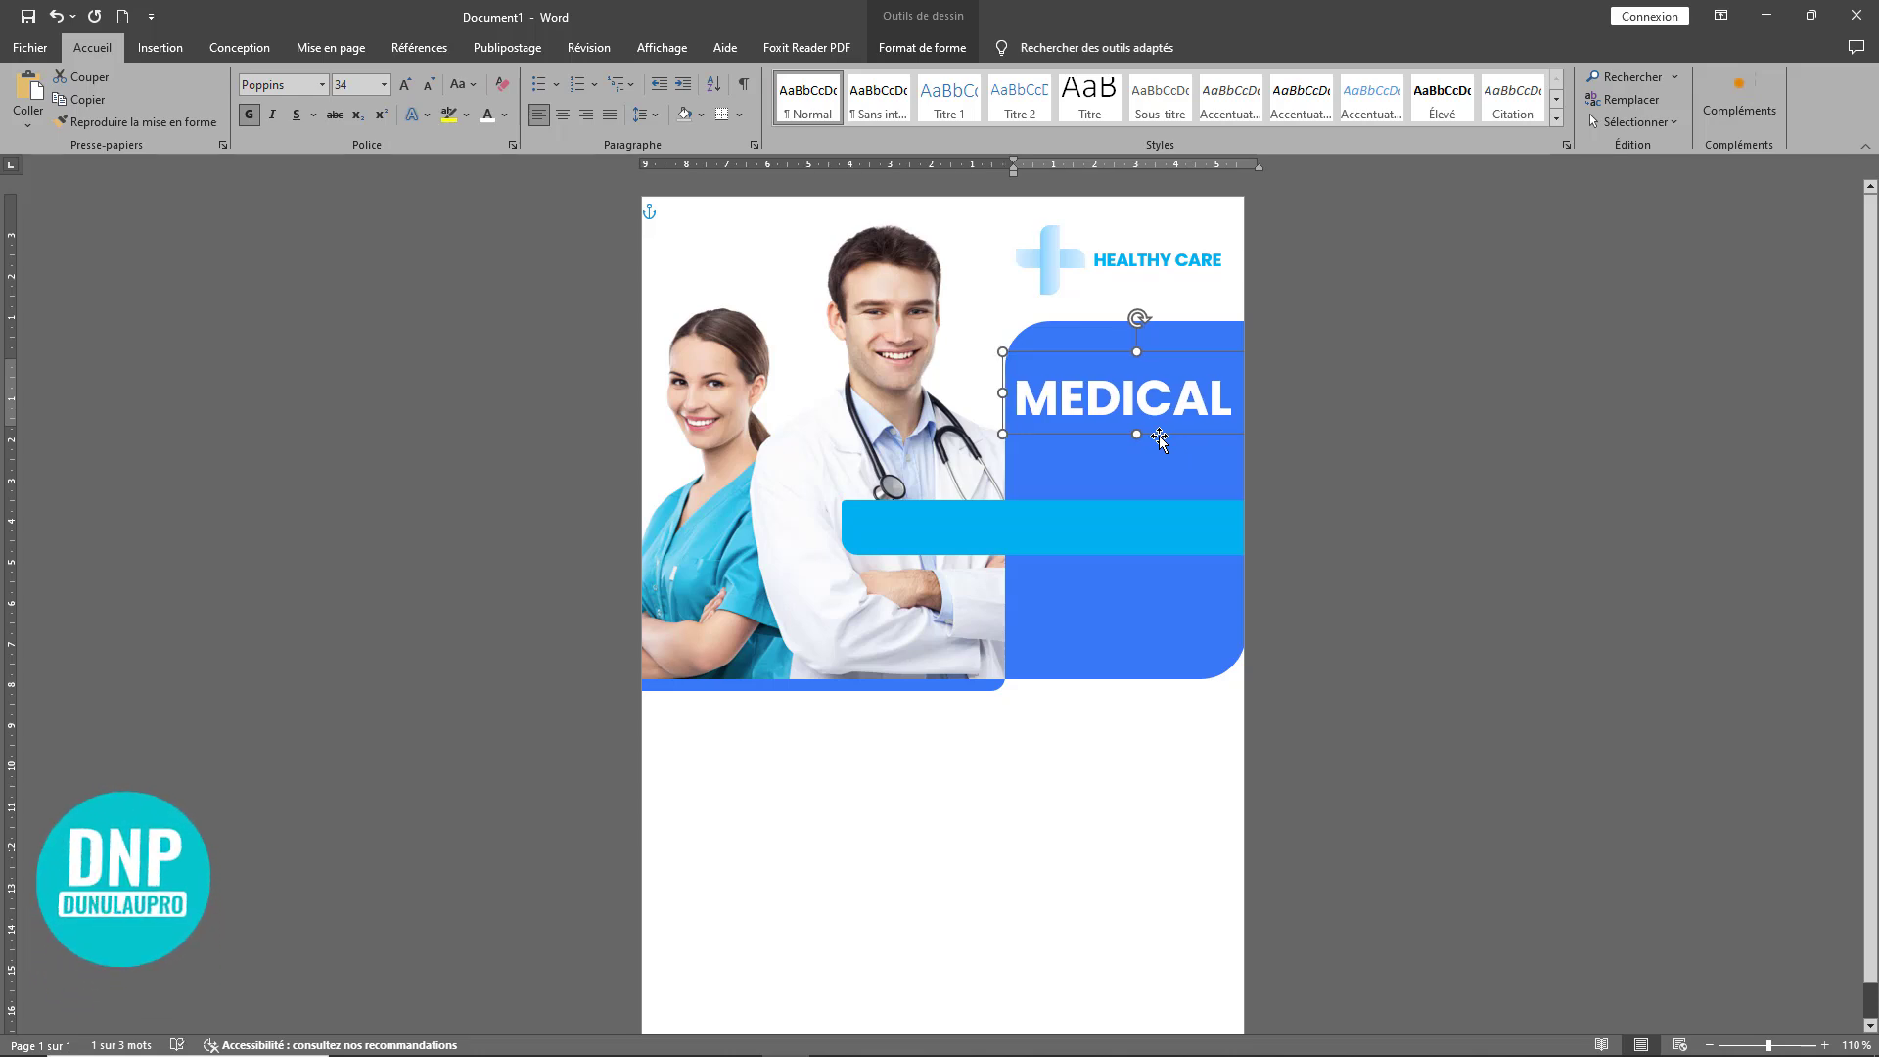
# Step: Duplicate the MEDICAL title directly below itself and replace the copy's text with "CLINIC"
pyautogui.keyDown('ctrl'); pyautogui.moveTo(1159, 440); pyautogui.dragTo(1157, 489); pyautogui.keyUp('ctrl')
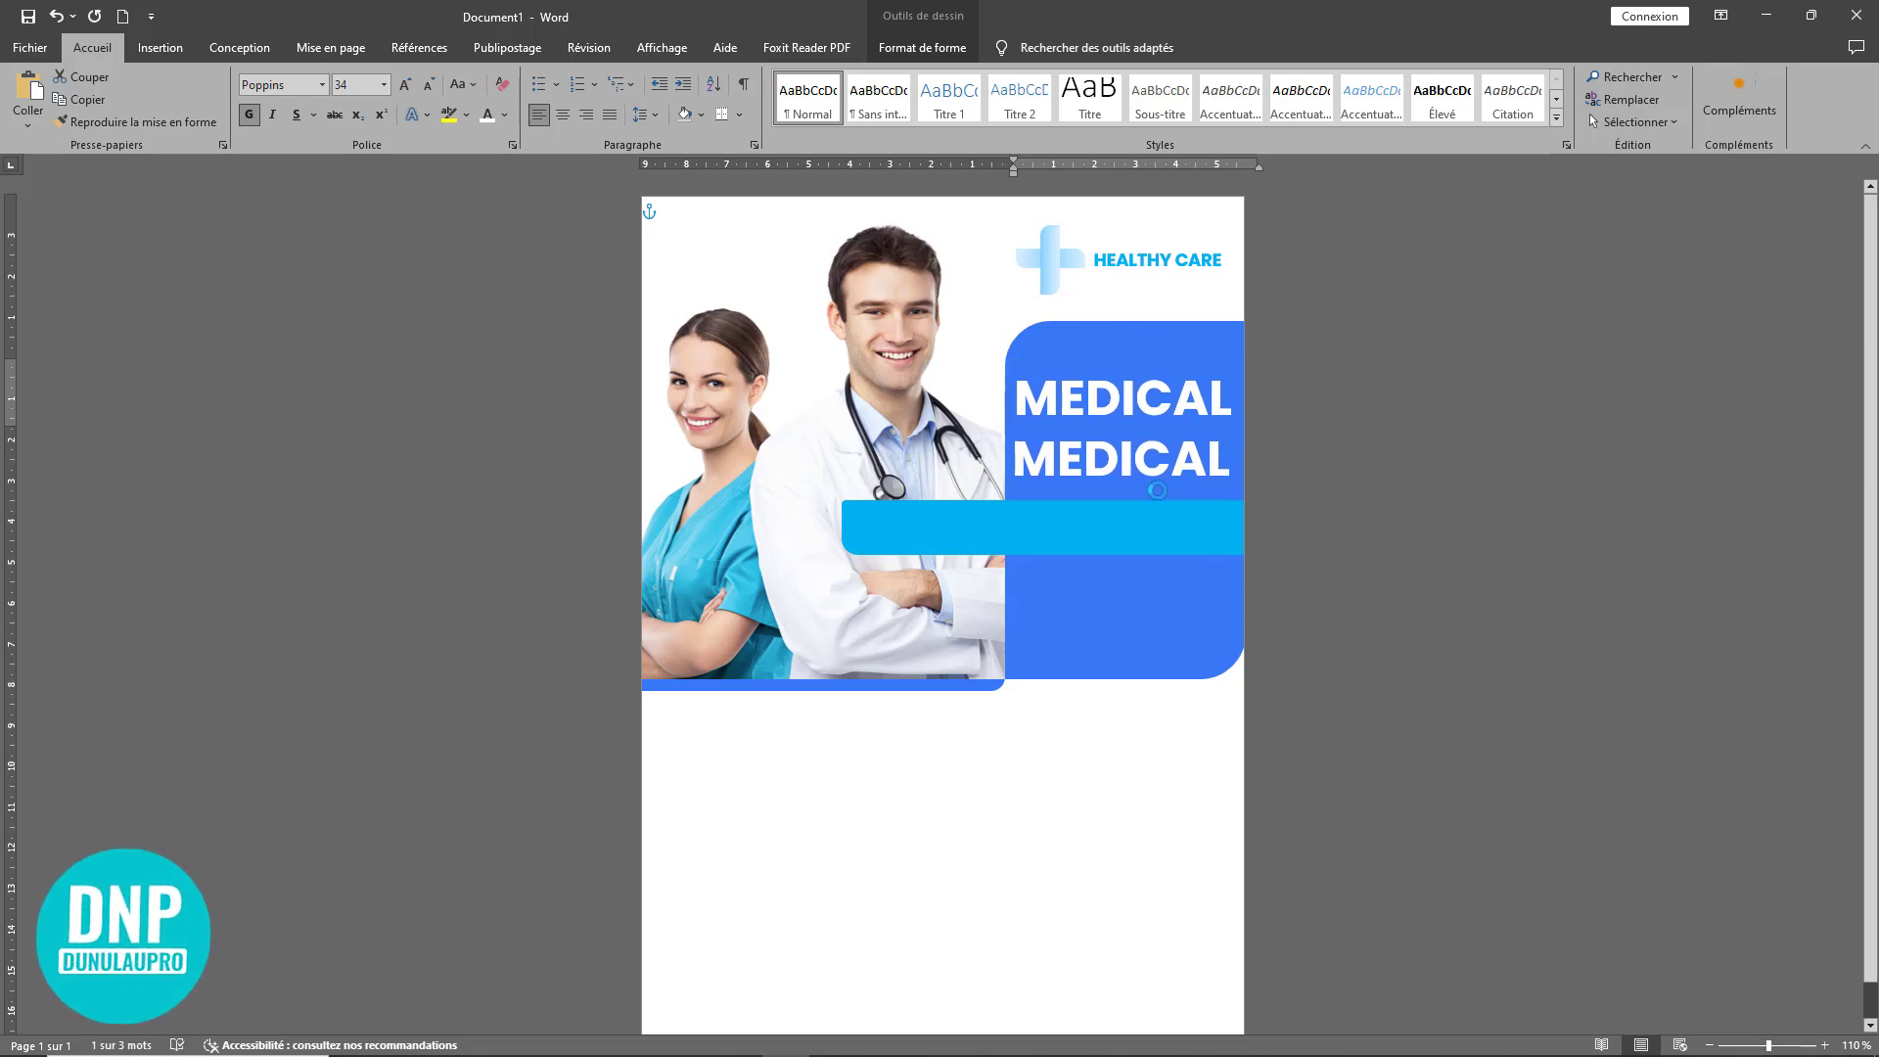
pyautogui.moveTo(1238, 461); pyautogui.dragTo(1008, 460)
pyautogui.write('CLINIC')
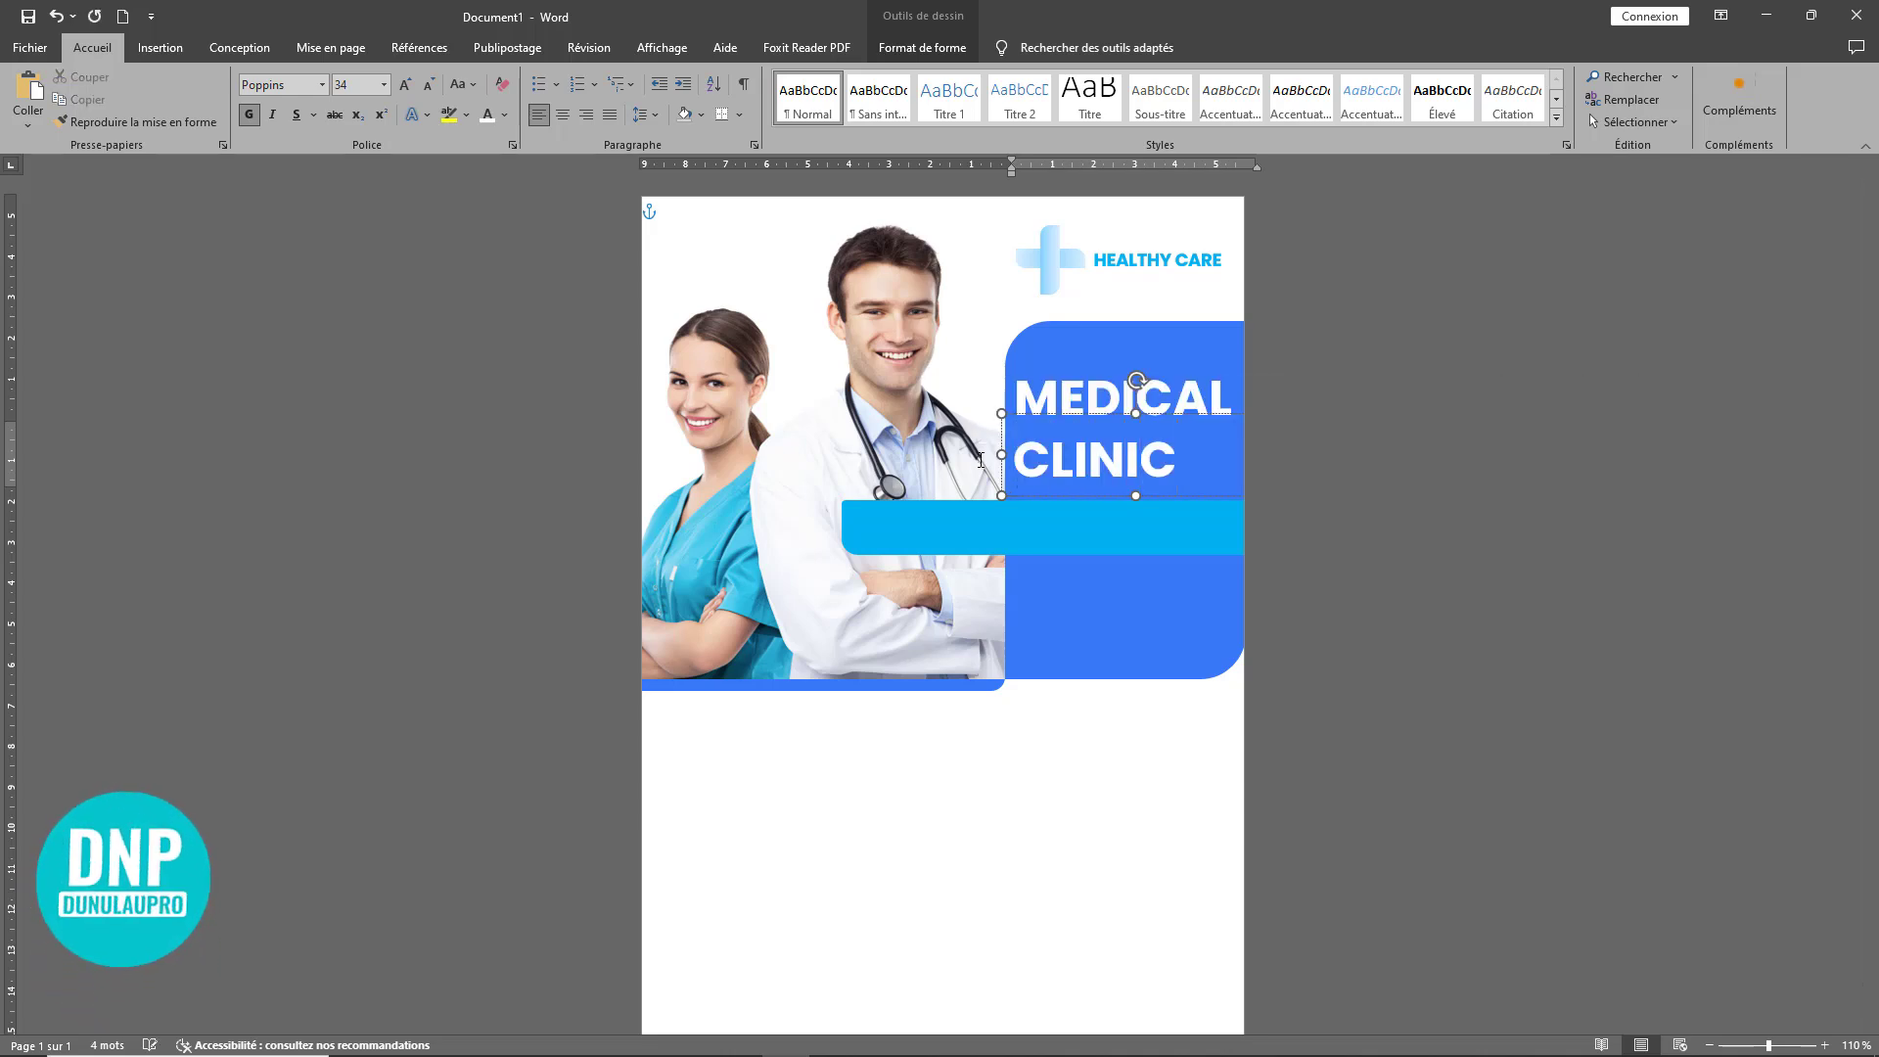
# Step: Nudge the CLINIC text closer under MEDICAL until both words end at the same right edge
pyautogui.click(1136, 413)
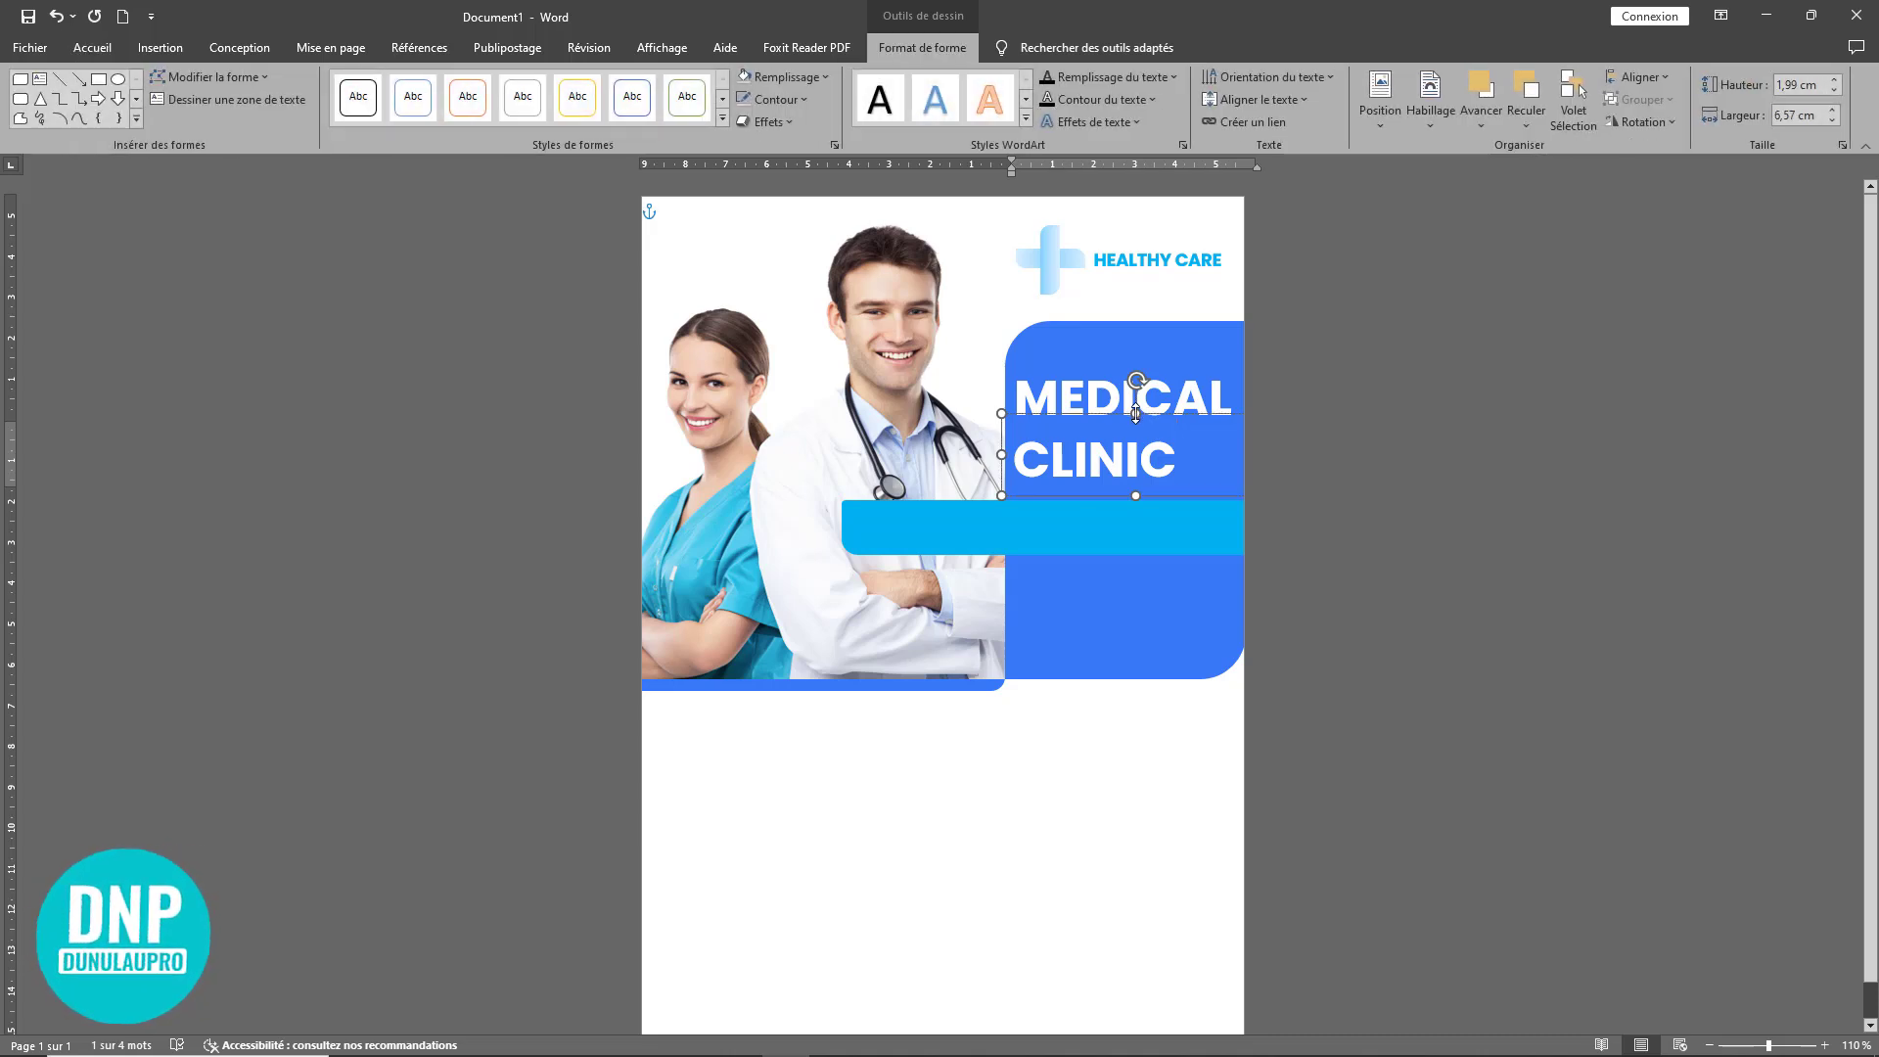
pyautogui.press('Up')
pyautogui.press('Up')
pyautogui.press('Up')
pyautogui.press('Up')
pyautogui.press('Up')
pyautogui.press('Up')
pyautogui.press('Up')
pyautogui.press('Right')
pyautogui.press('Right')
pyautogui.press('Right')
pyautogui.press('Right')
pyautogui.press('Right')
pyautogui.press('Right')
pyautogui.press('Right')
pyautogui.press('Right')
pyautogui.press('Right')
pyautogui.press('Right')
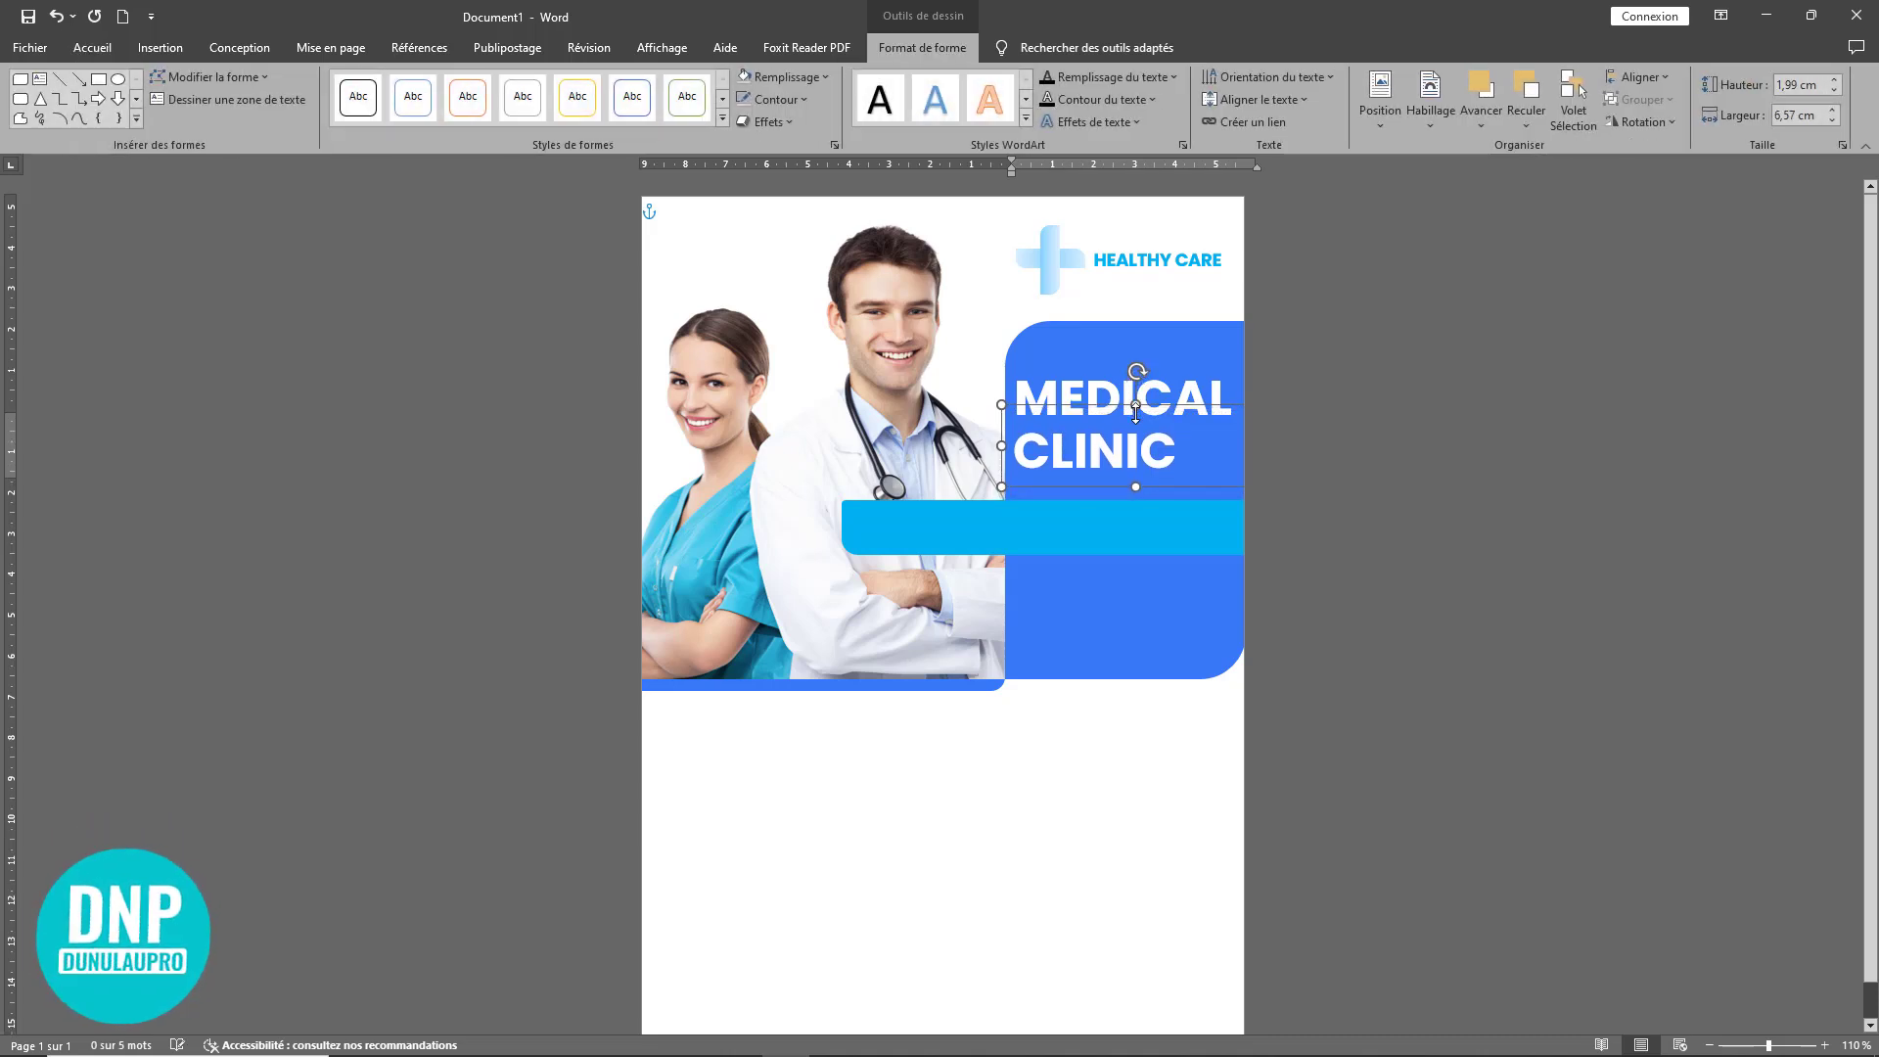
pyautogui.press('Left')
pyautogui.press('Left')
pyautogui.press('Left')
pyautogui.press('Left')
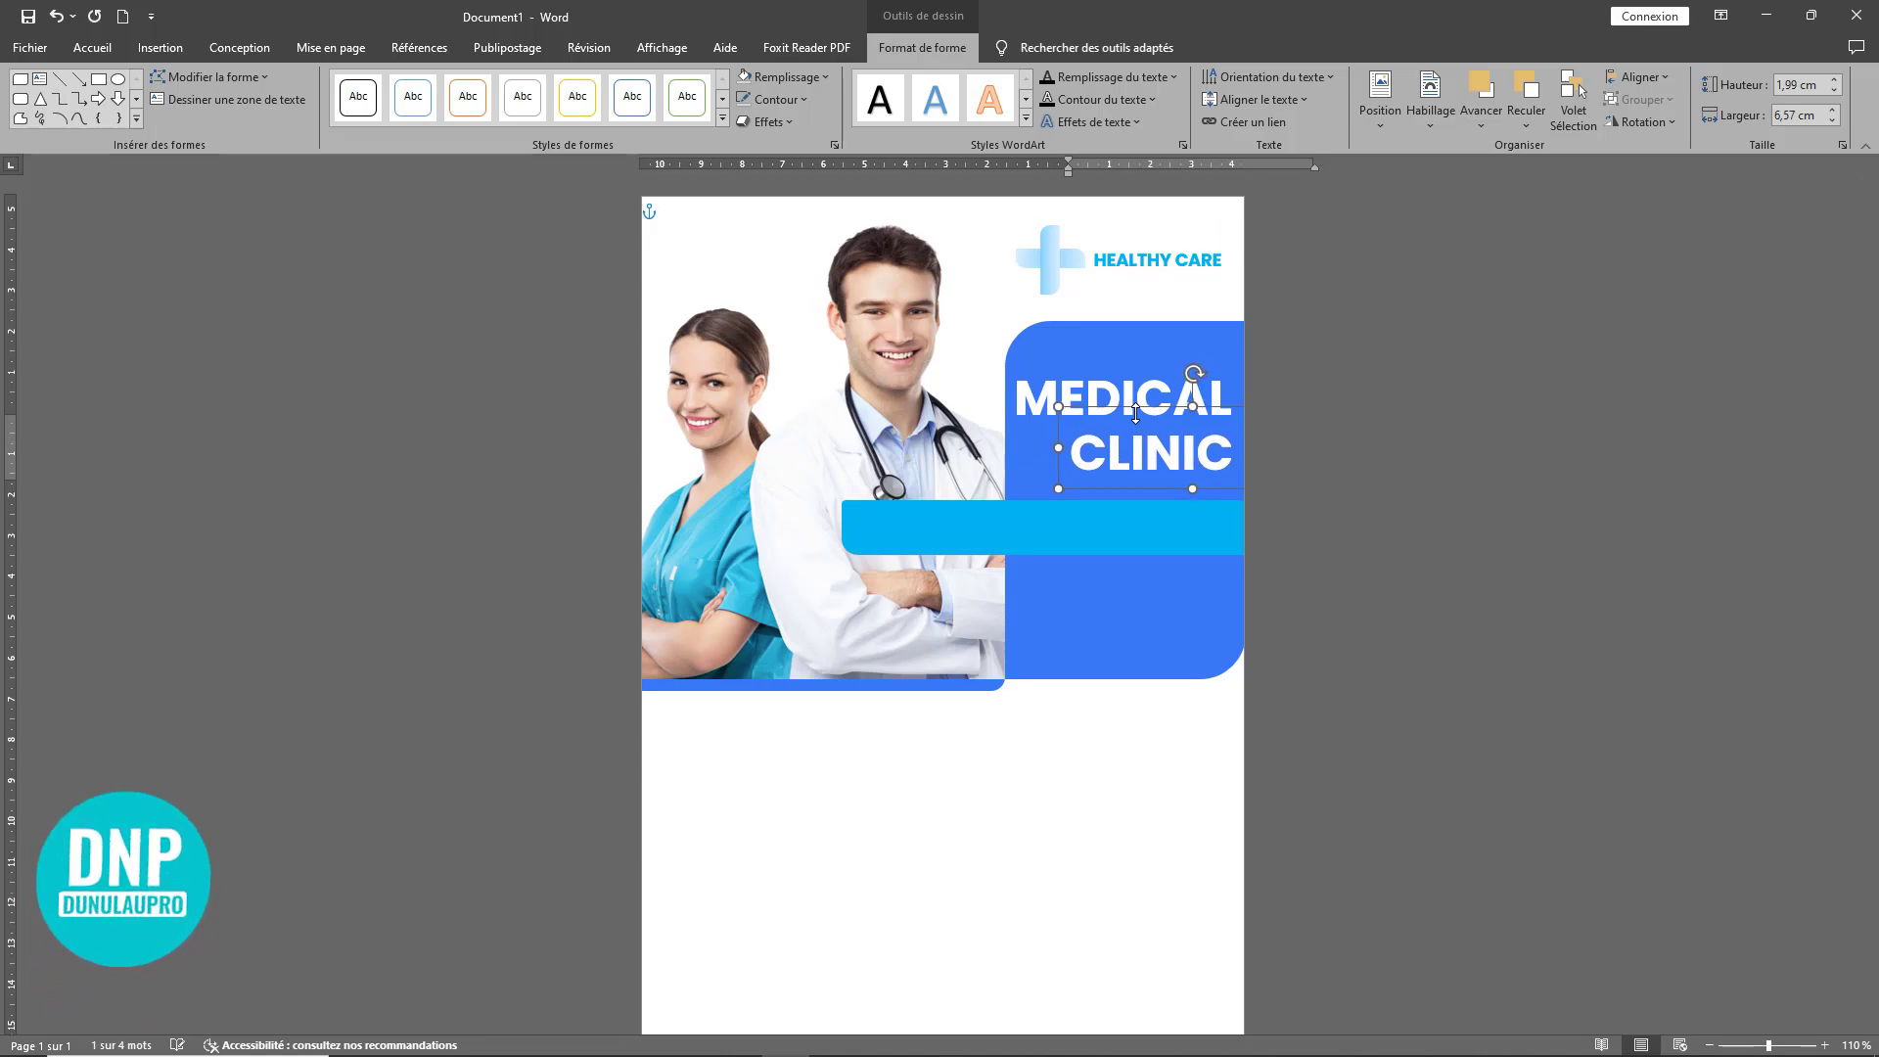
pyautogui.click(1135, 791)
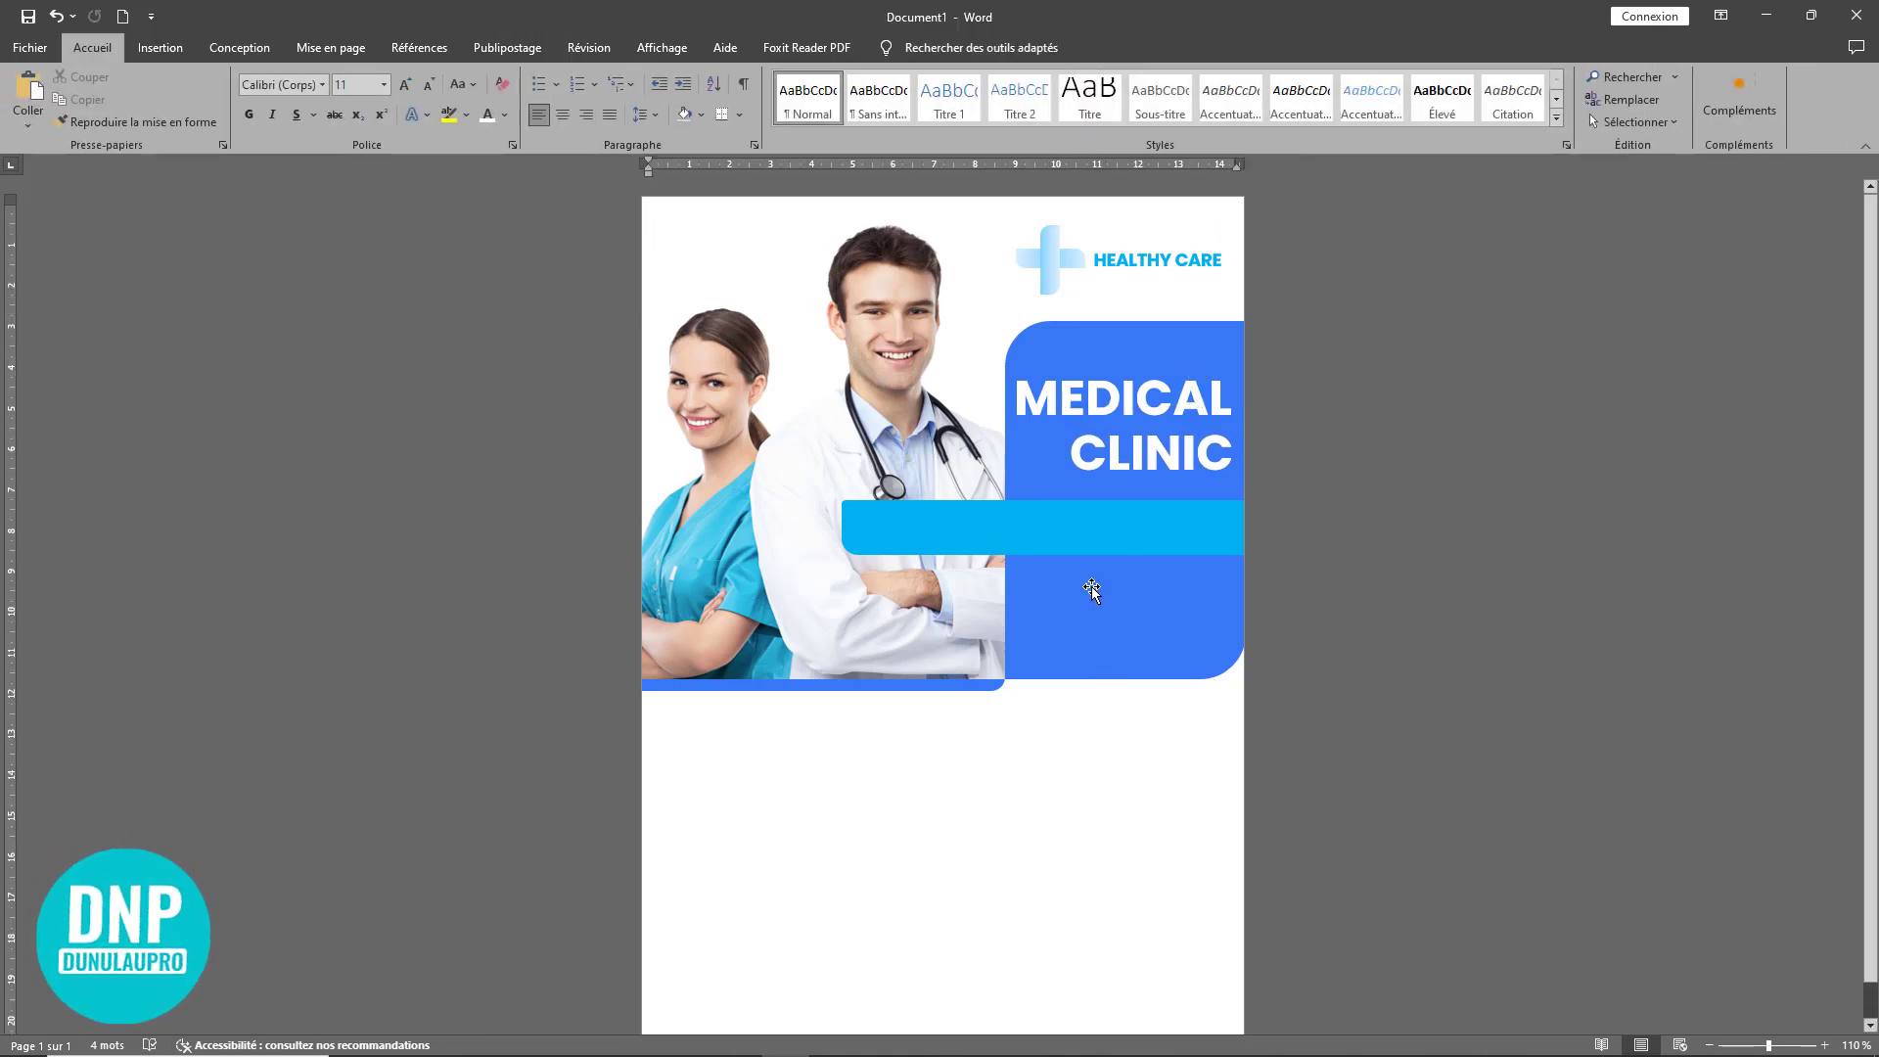
# Step: Duplicate the HEALTHY CARE text into the blank area below the photo and replace the copy's text with "Health care solution"
pyautogui.click(1178, 449)
pyautogui.click(1173, 241)
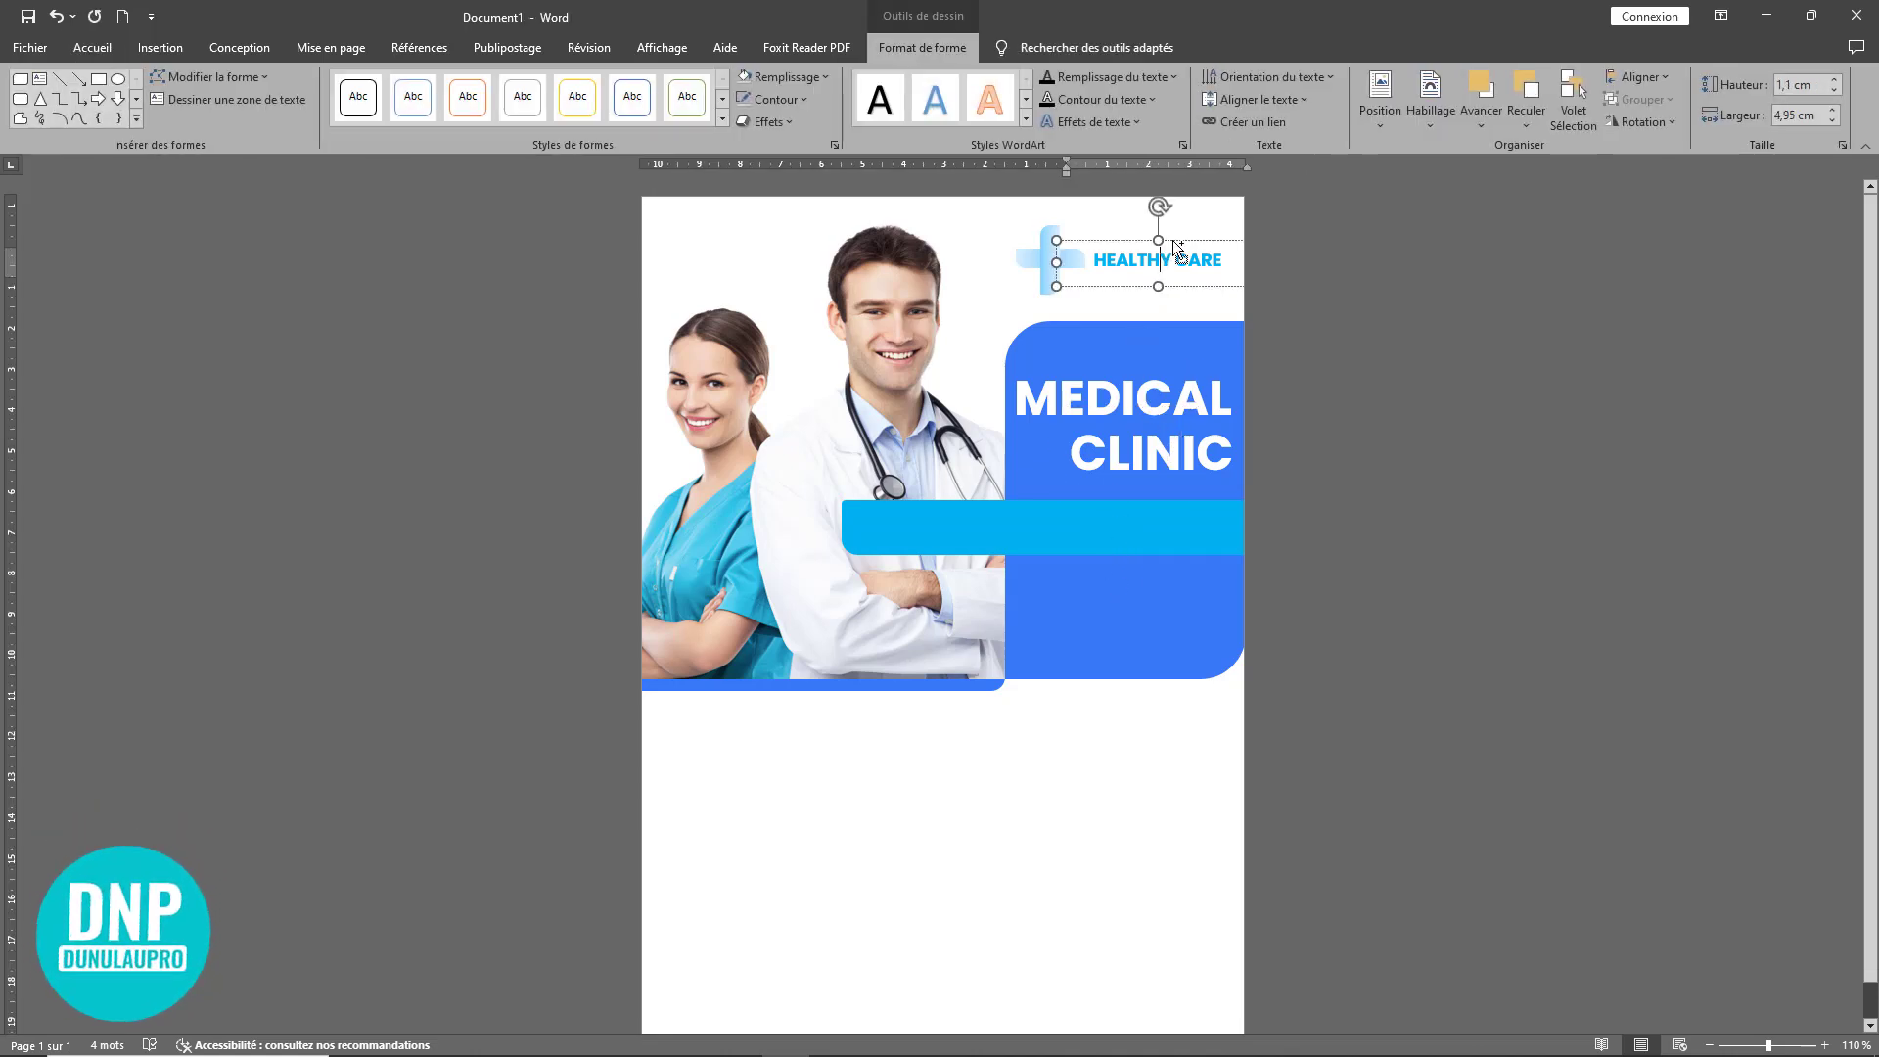
pyautogui.moveTo(1040, 471)
pyautogui.mouseDown()
pyautogui.moveTo(986, 553)
pyautogui.moveTo(966, 653)
pyautogui.moveTo(1074, 780)
pyautogui.moveTo(738, 759)
pyautogui.mouseUp()
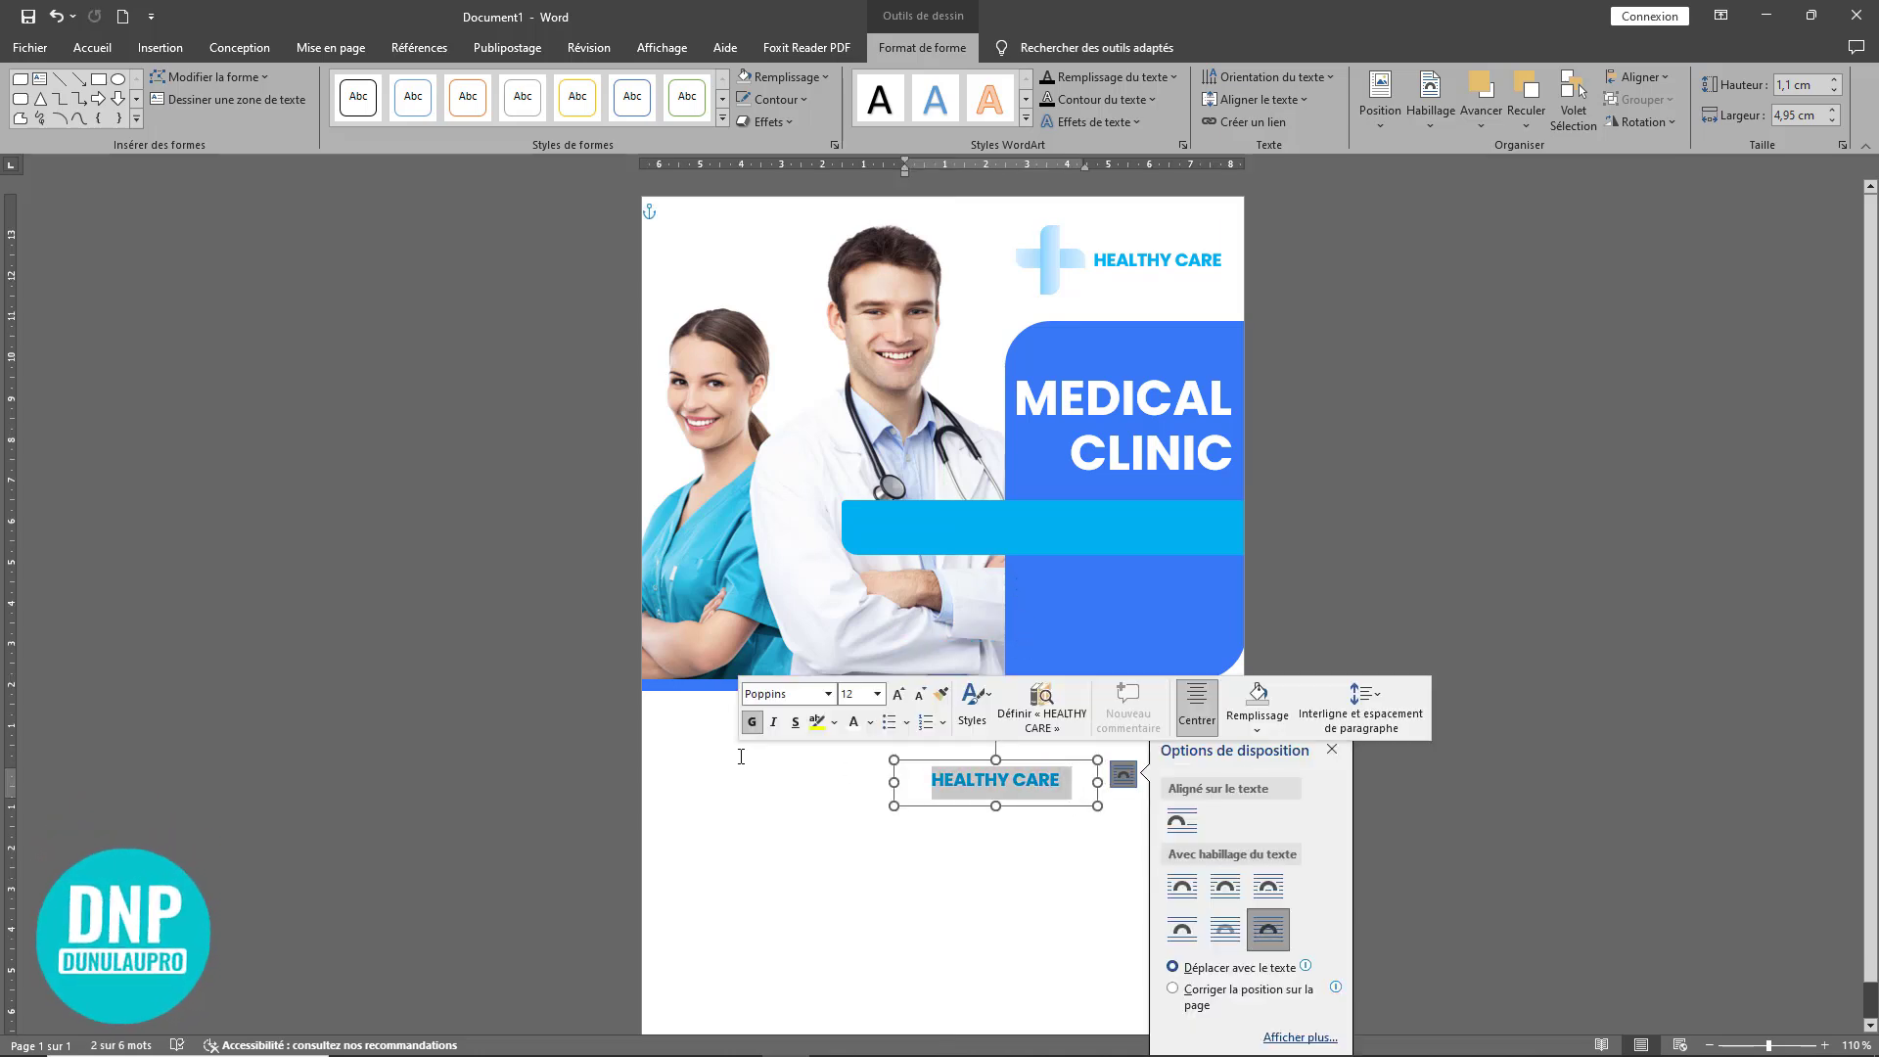
pyautogui.write('healty')
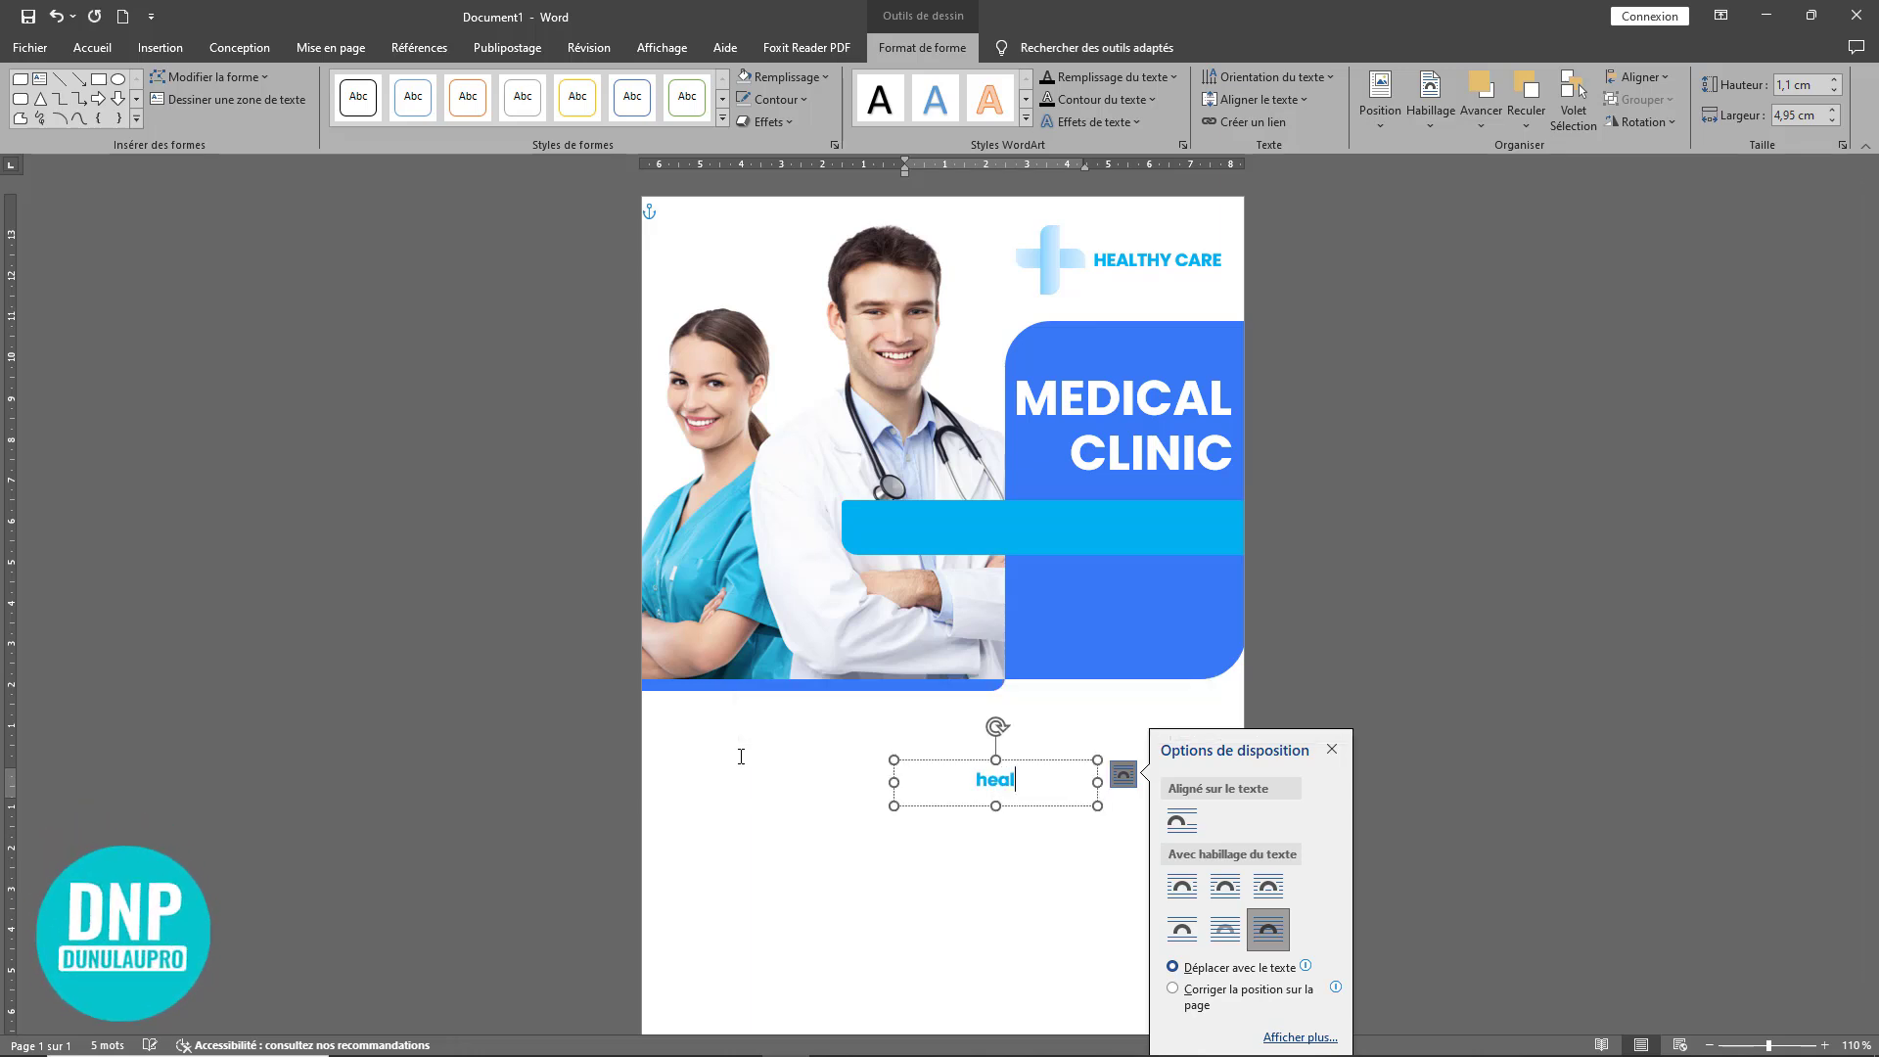
pyautogui.press('BackSpace')
pyautogui.write('tyh')
pyautogui.press('BackSpace')
pyautogui.press('BackSpace')
pyautogui.press('BackSpace')
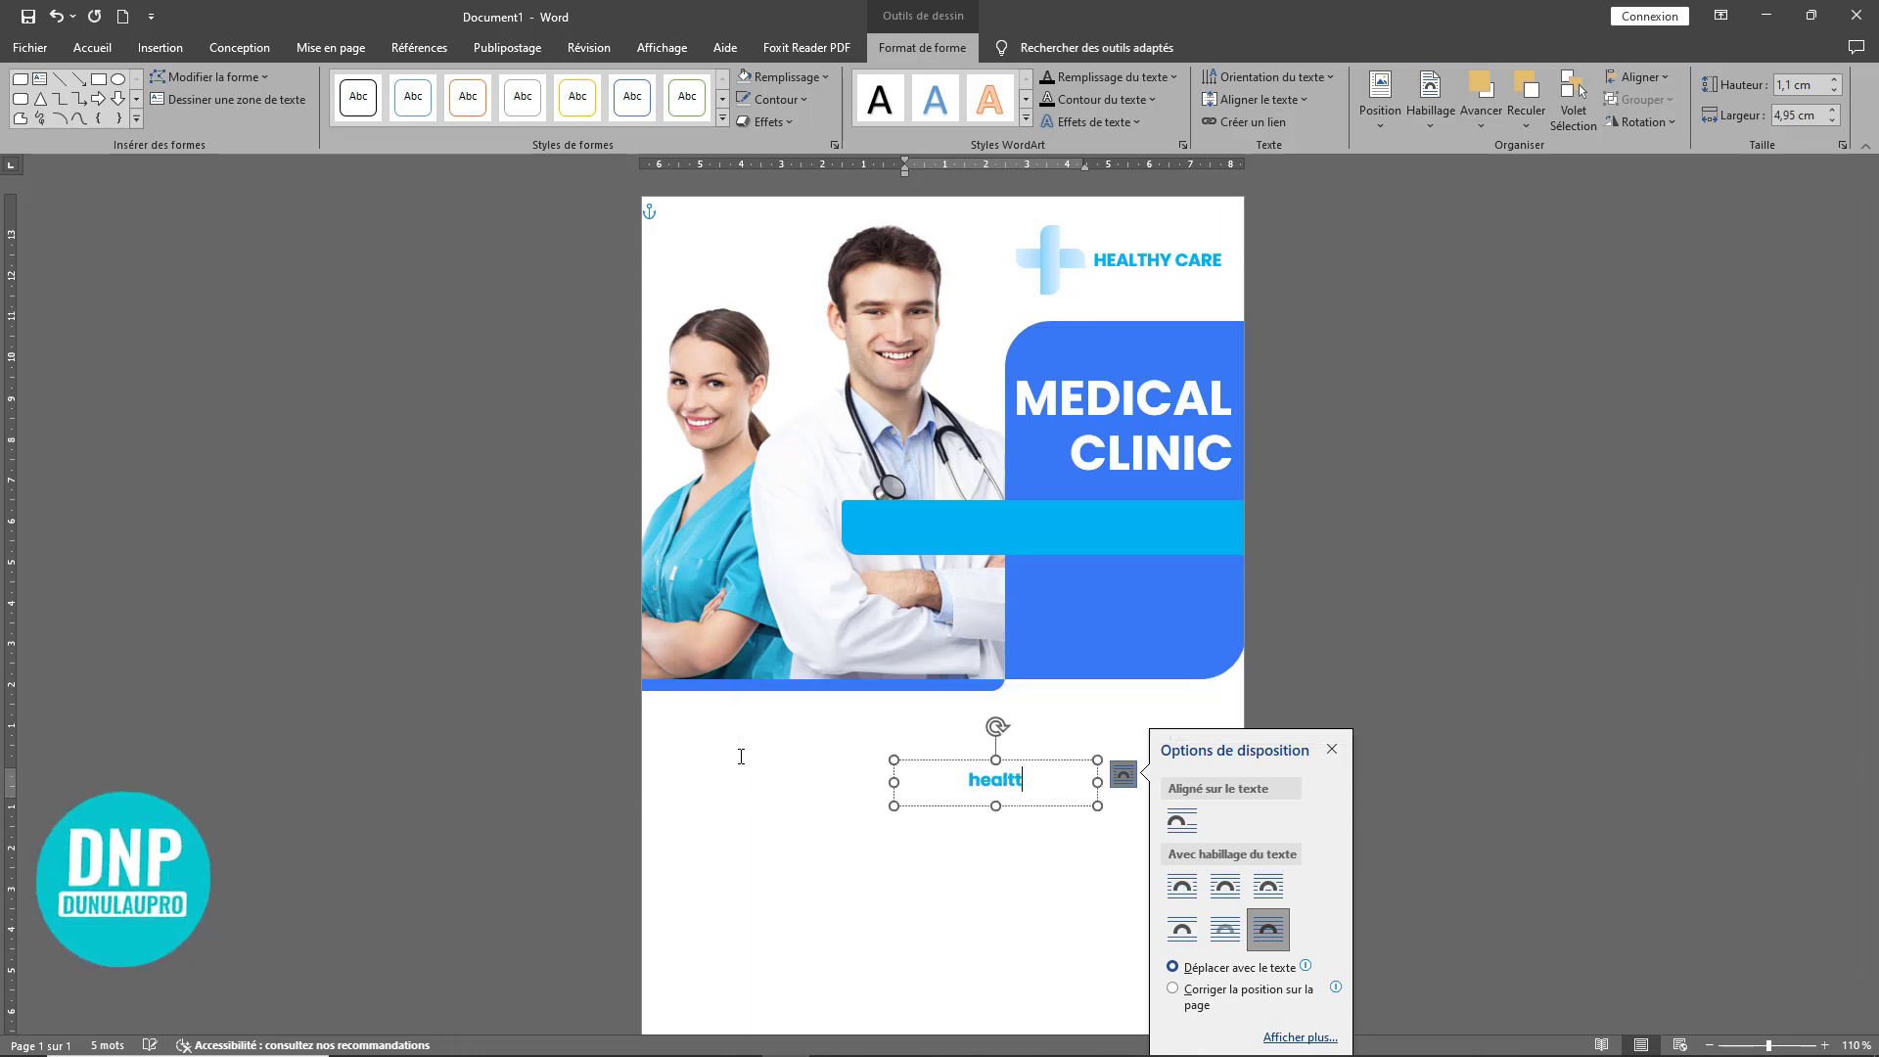
pyautogui.write('h care')
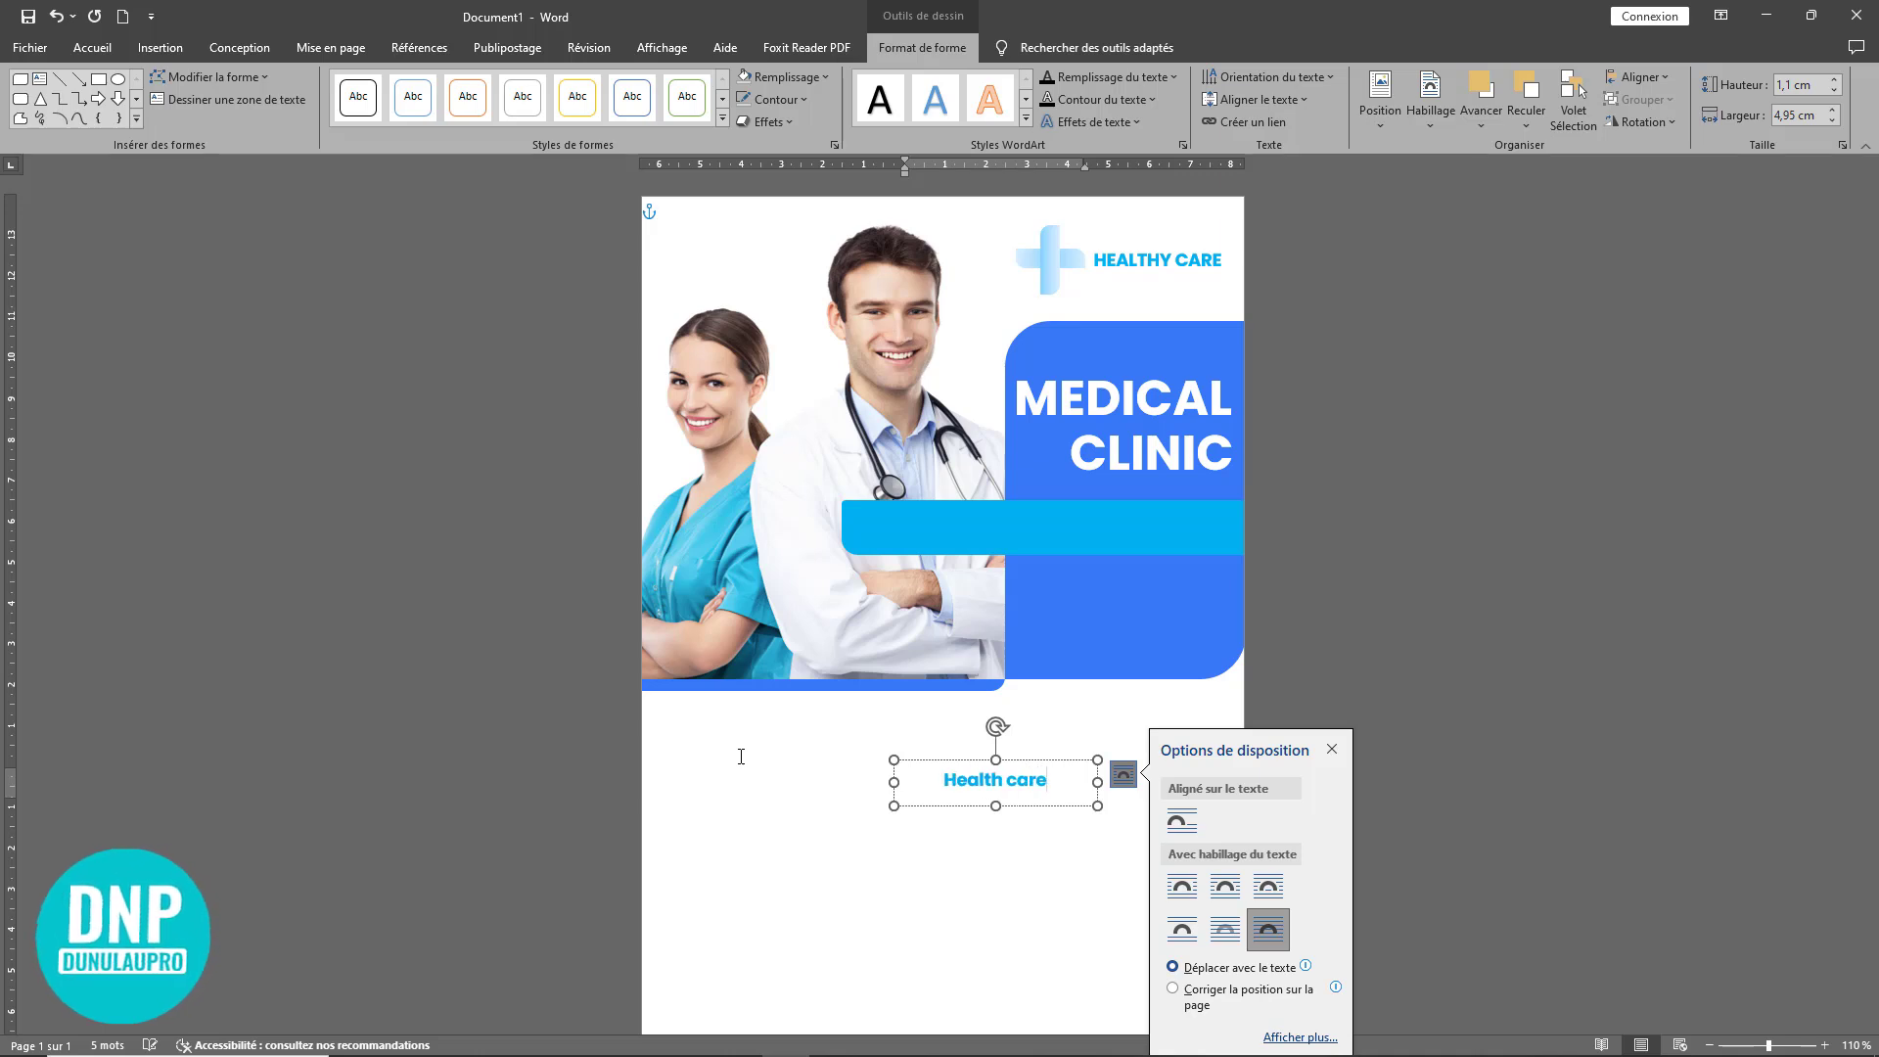
pyautogui.write(' solution')
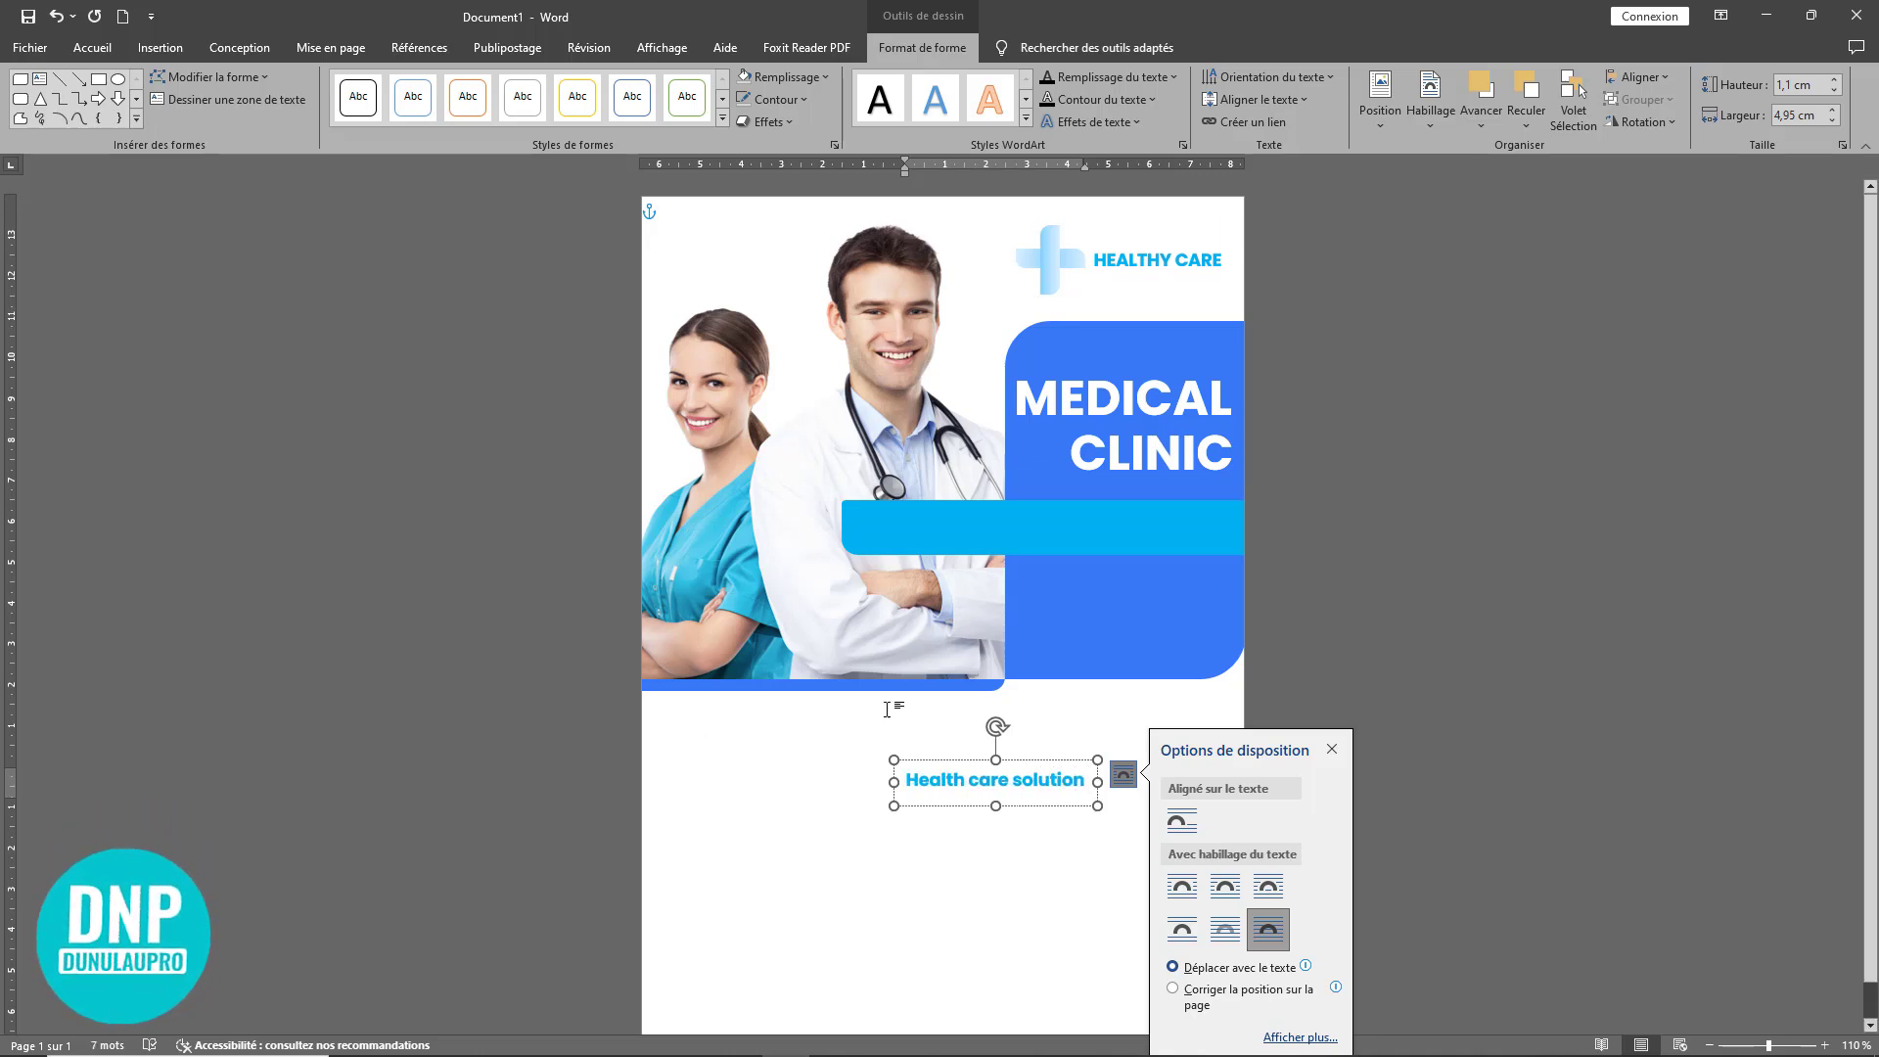
# Step: Format the "Health care solution" text in capitals at font size 18 and widen its text box to about 8,83 cm
pyautogui.click(1000, 763)
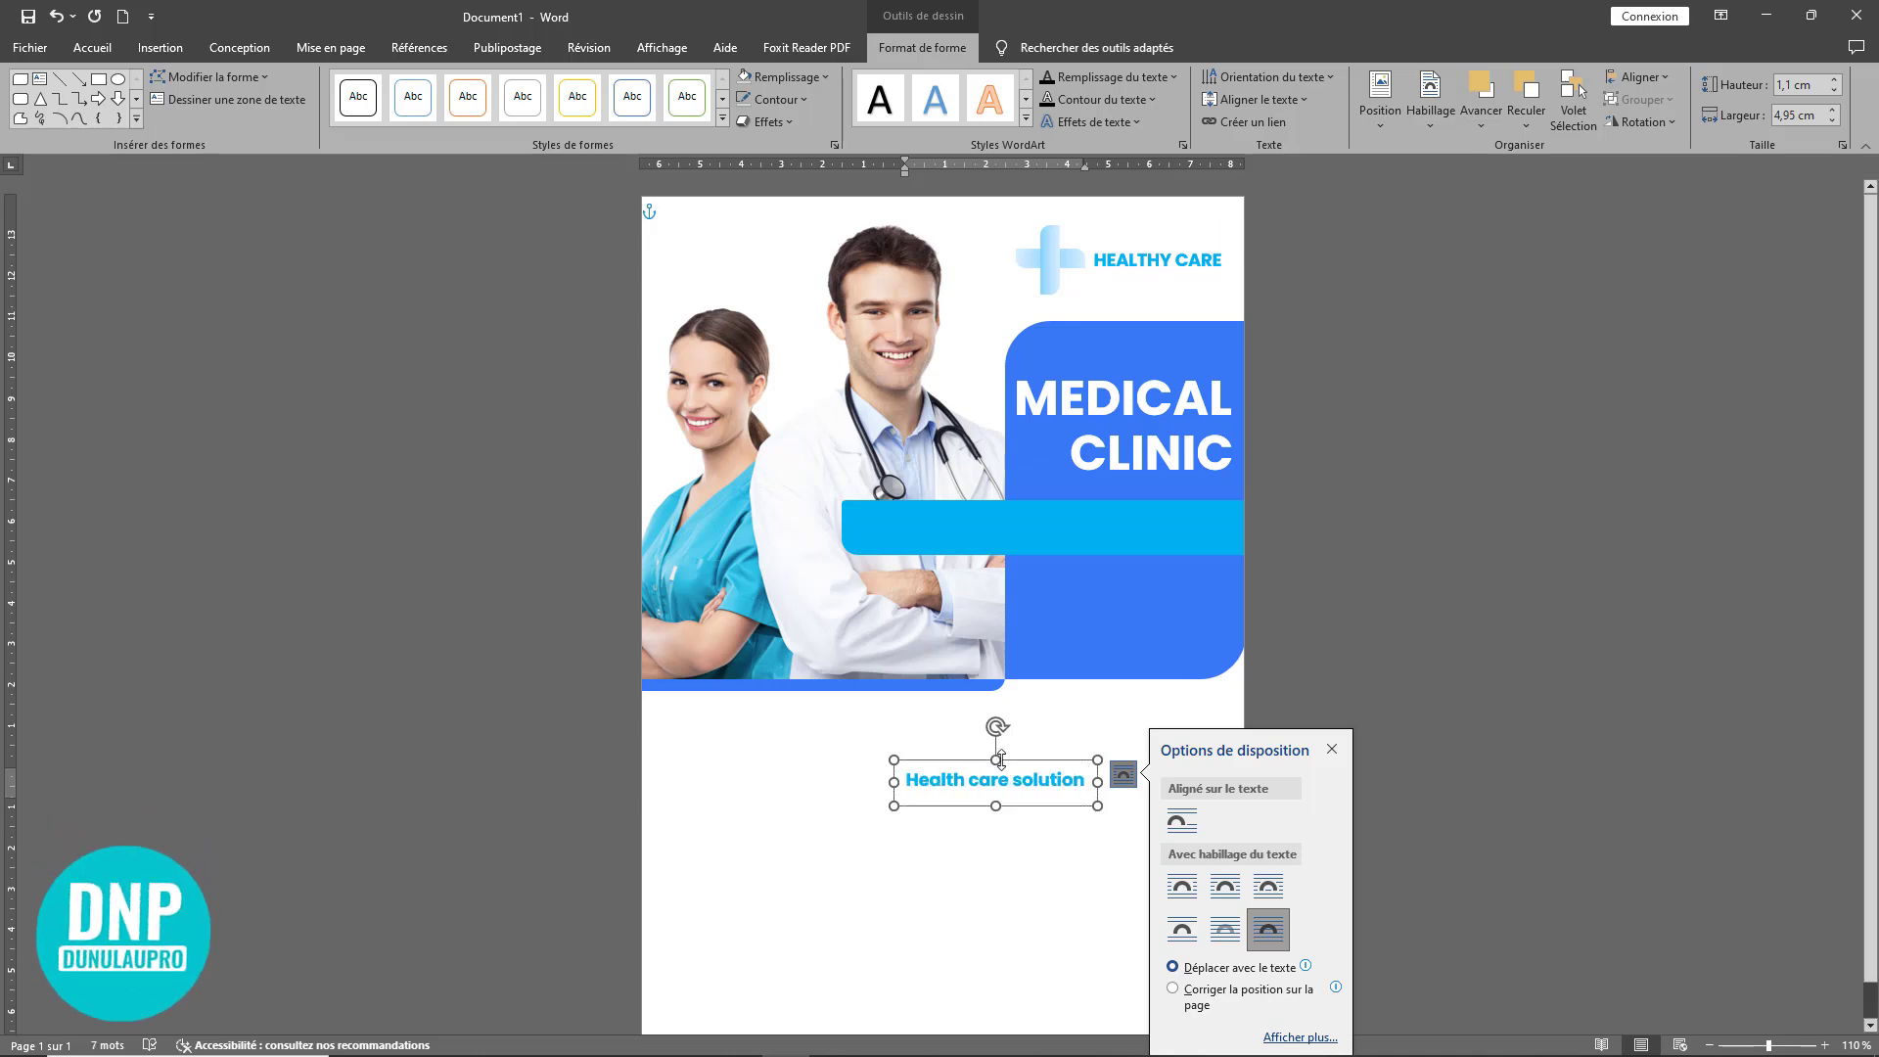
pyautogui.click(92, 47)
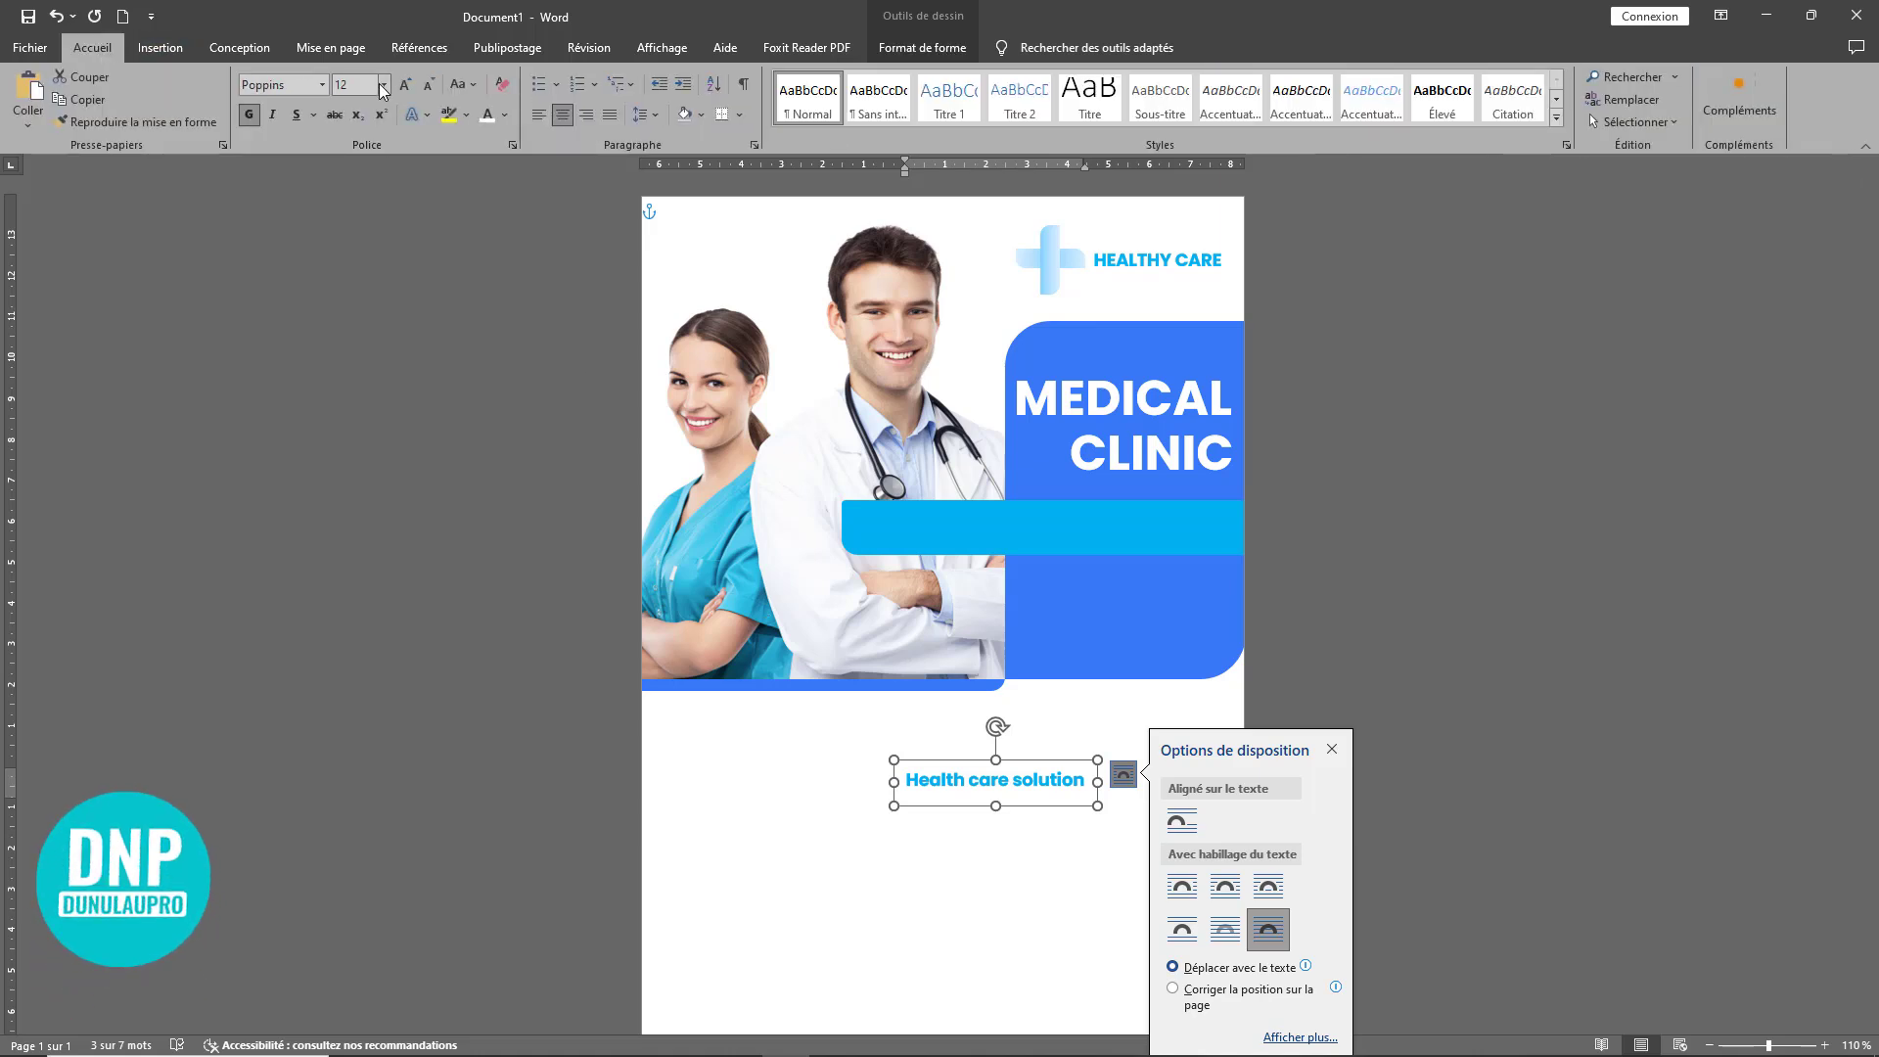
pyautogui.click(406, 86)
pyautogui.click(405, 86)
pyautogui.click(406, 86)
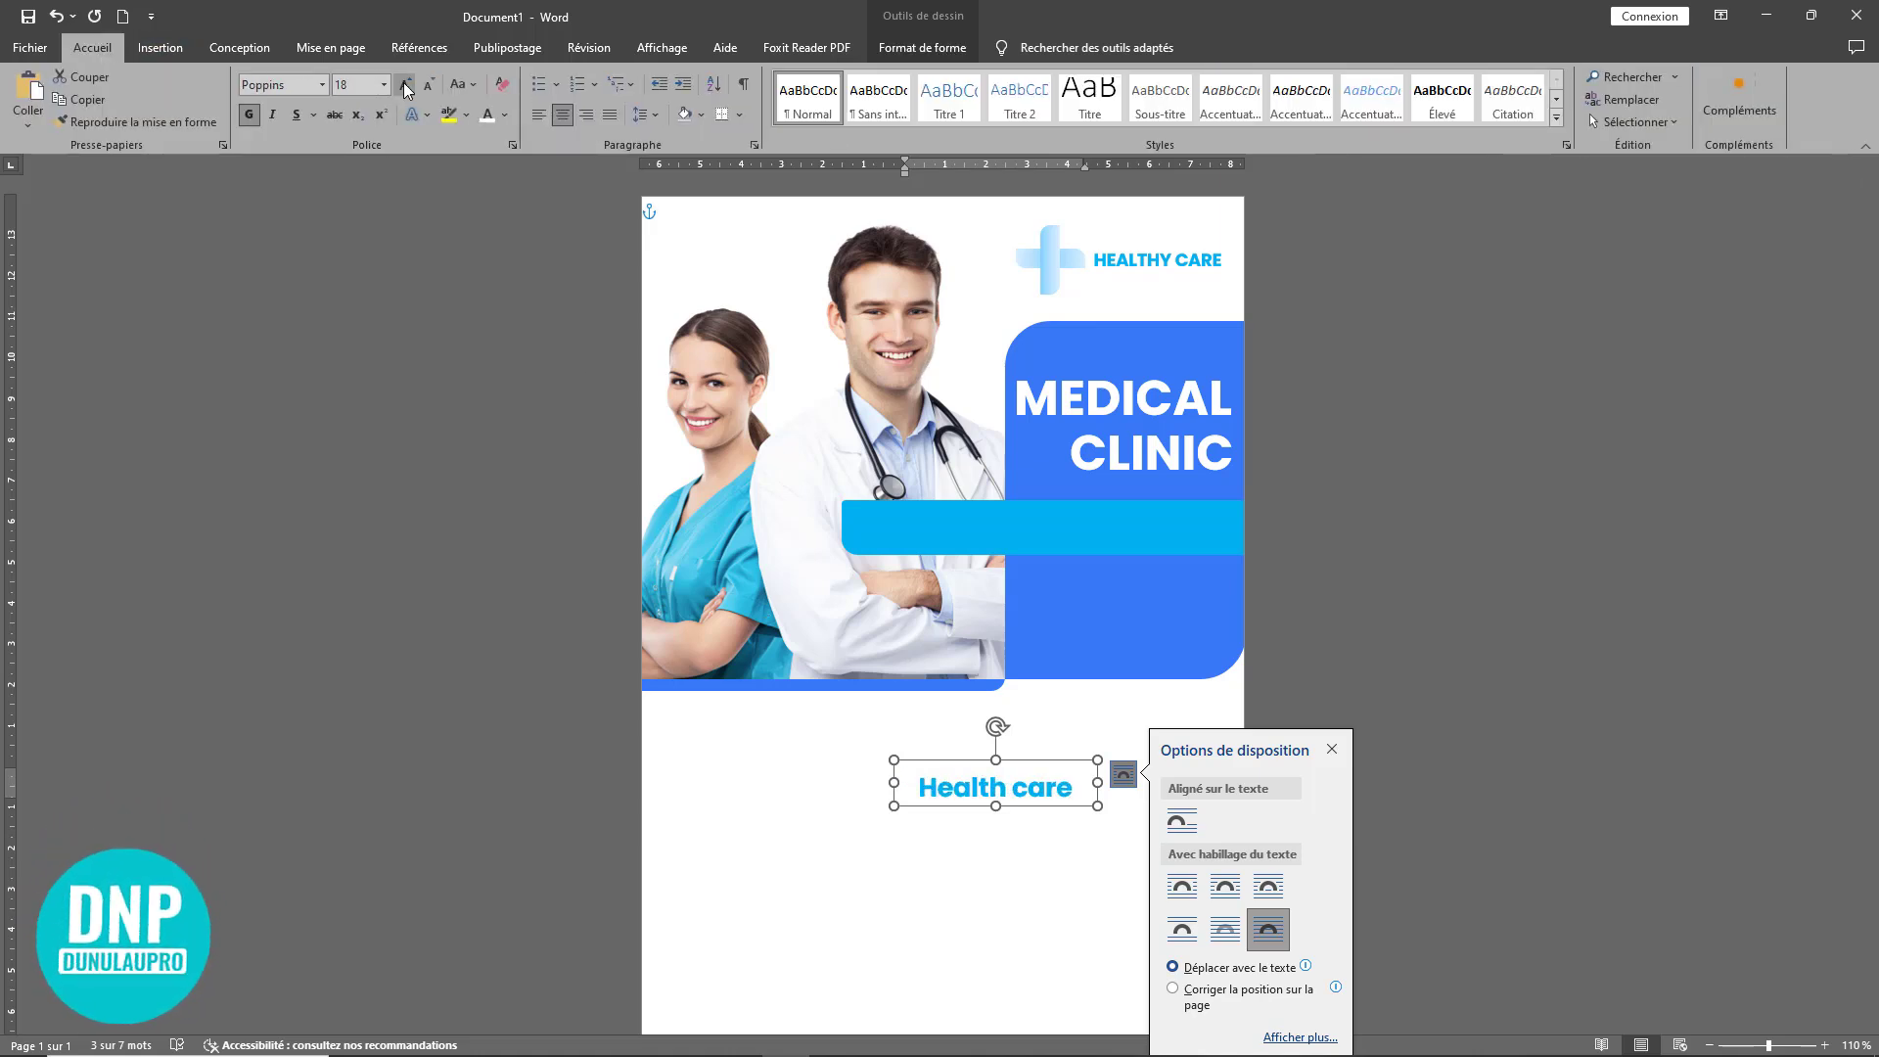
pyautogui.hotkey('shift', 'F3')
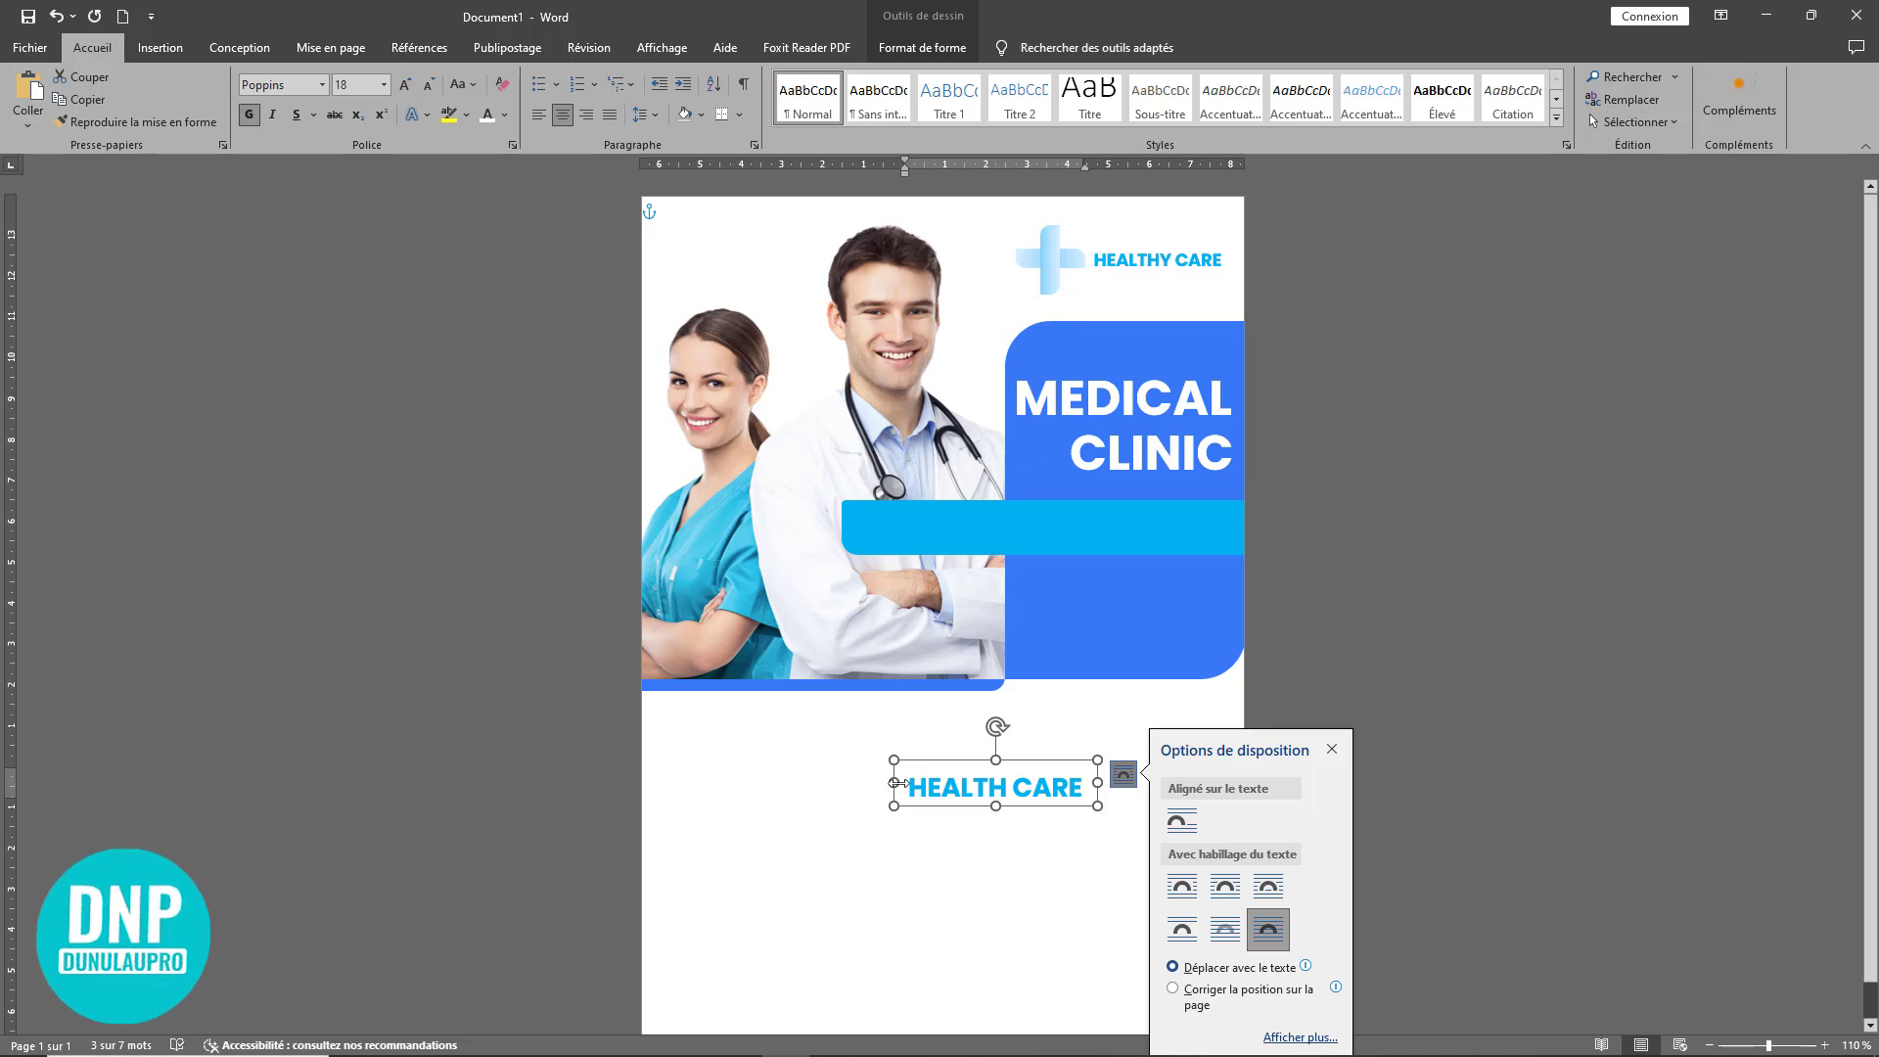
pyautogui.moveTo(894, 783); pyautogui.dragTo(735, 783)
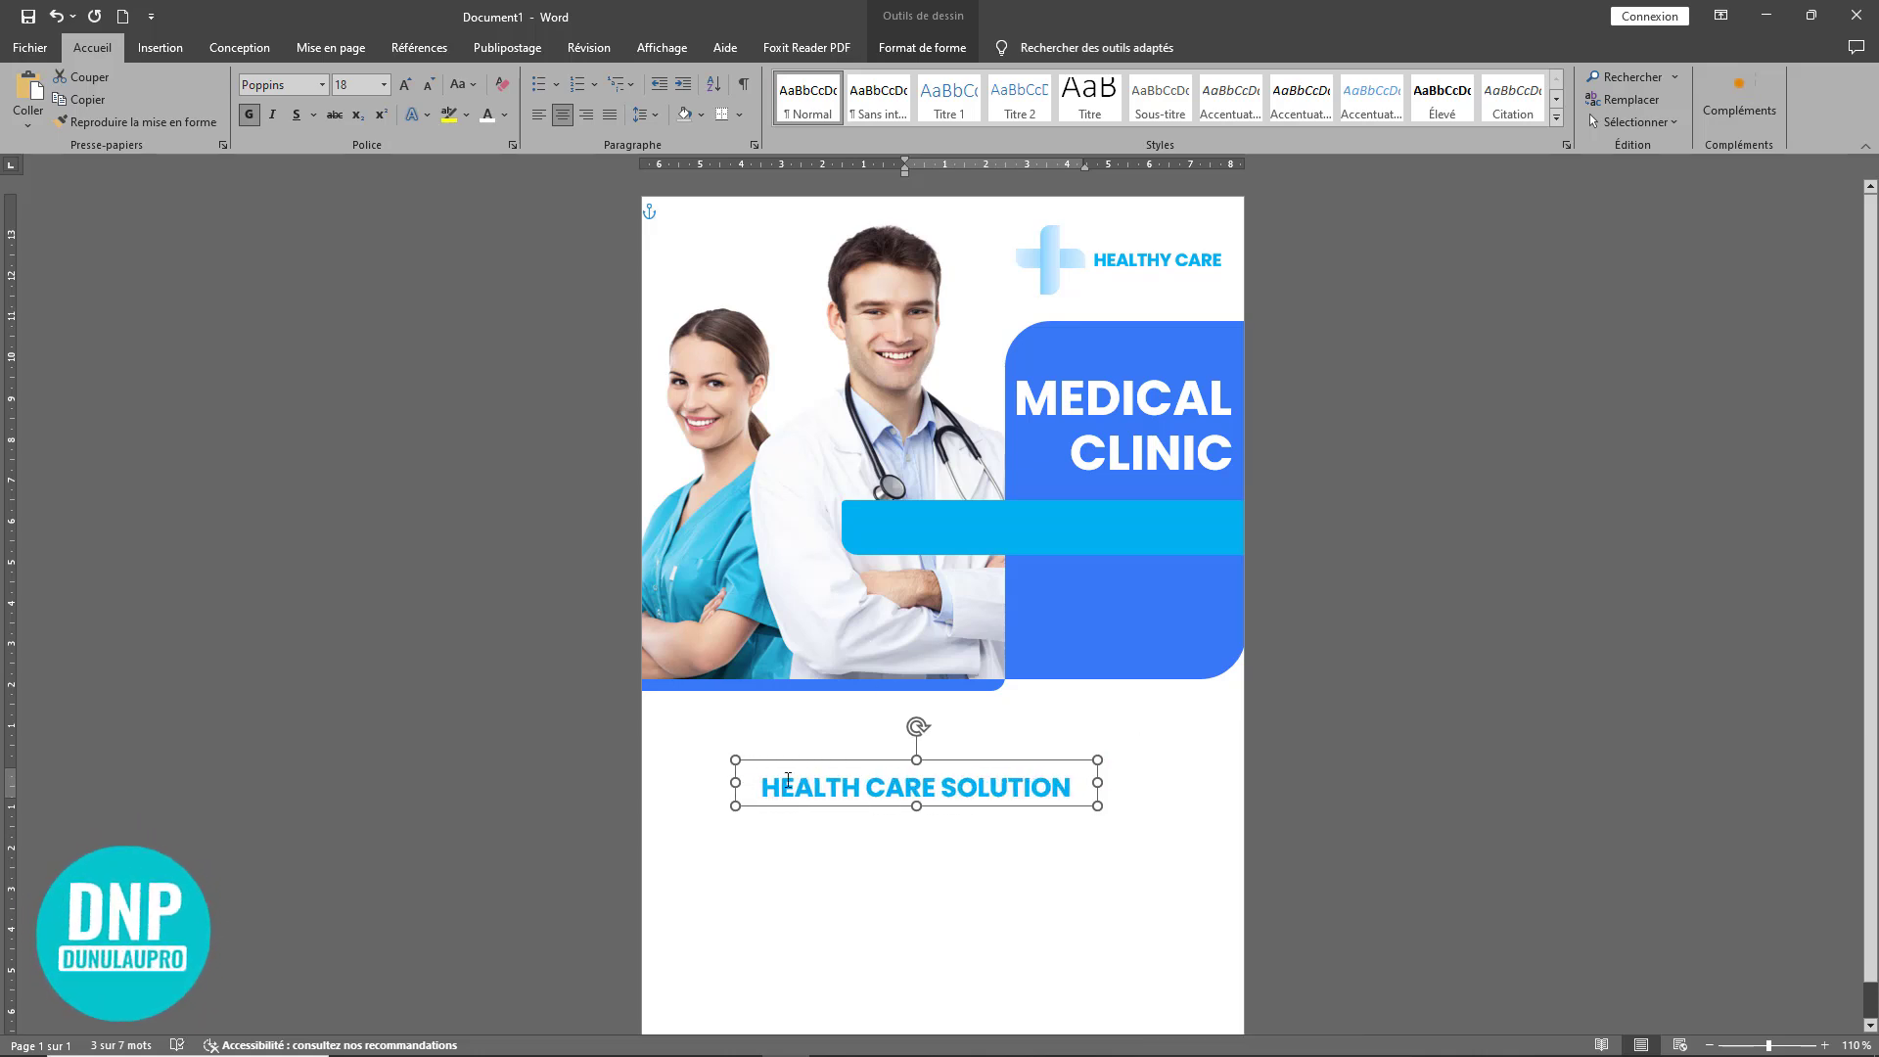
# Step: Color the HEALTH CARE SOLUTION text white and move it onto the light blue banner
pyautogui.doubleClick(1039, 766)
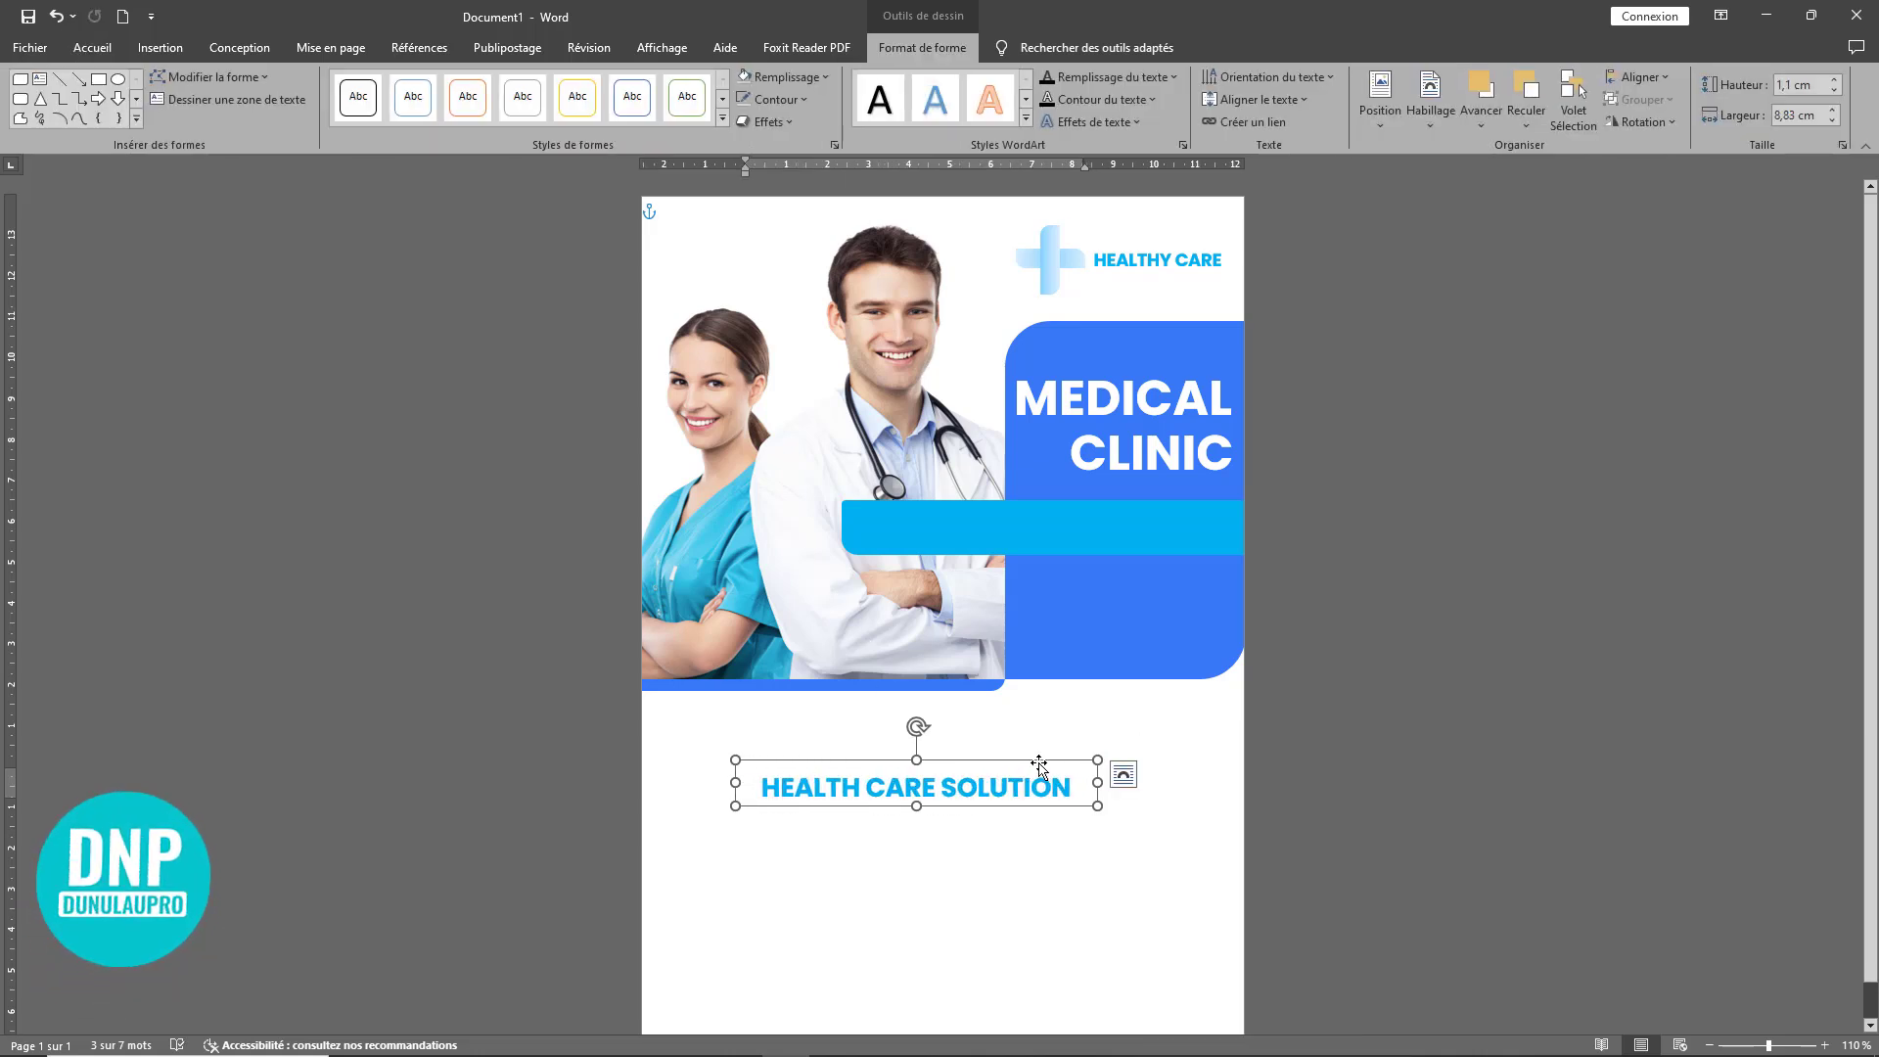
pyautogui.click(92, 47)
pyautogui.click(490, 118)
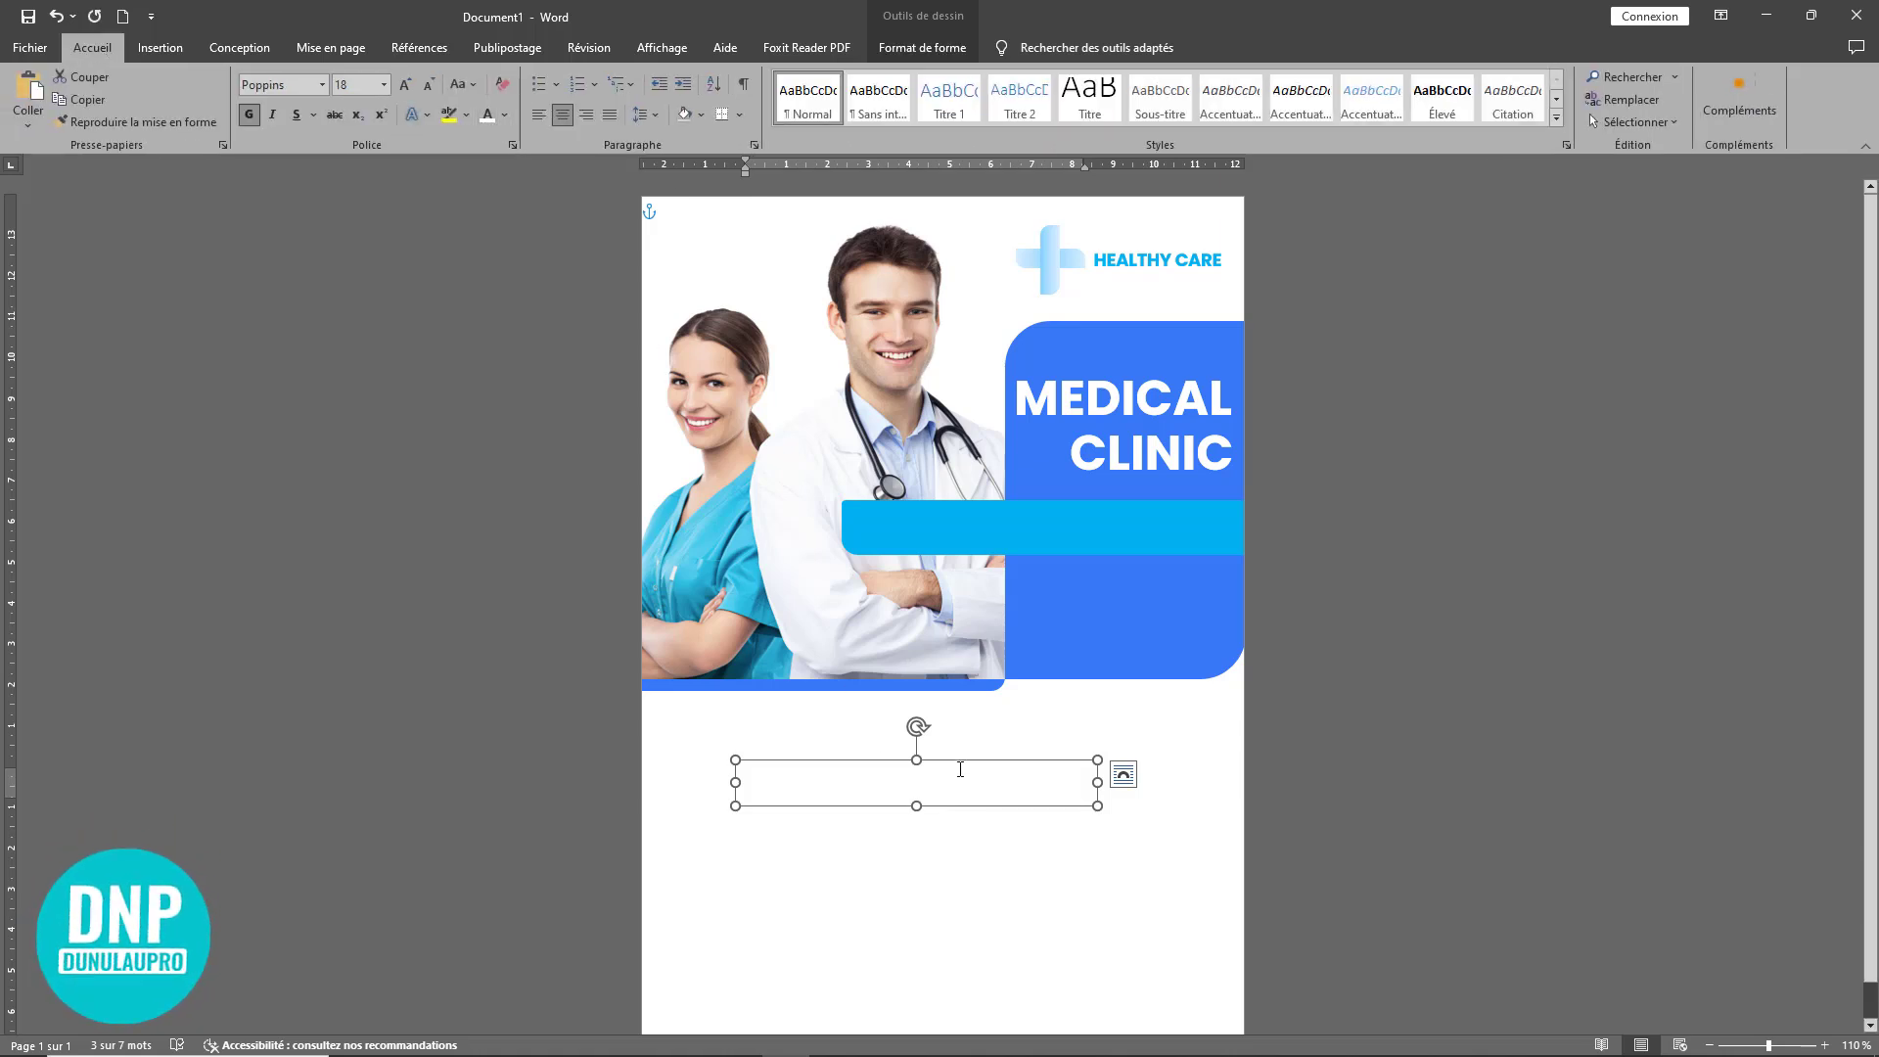
pyautogui.moveTo(961, 766); pyautogui.dragTo(1071, 509)
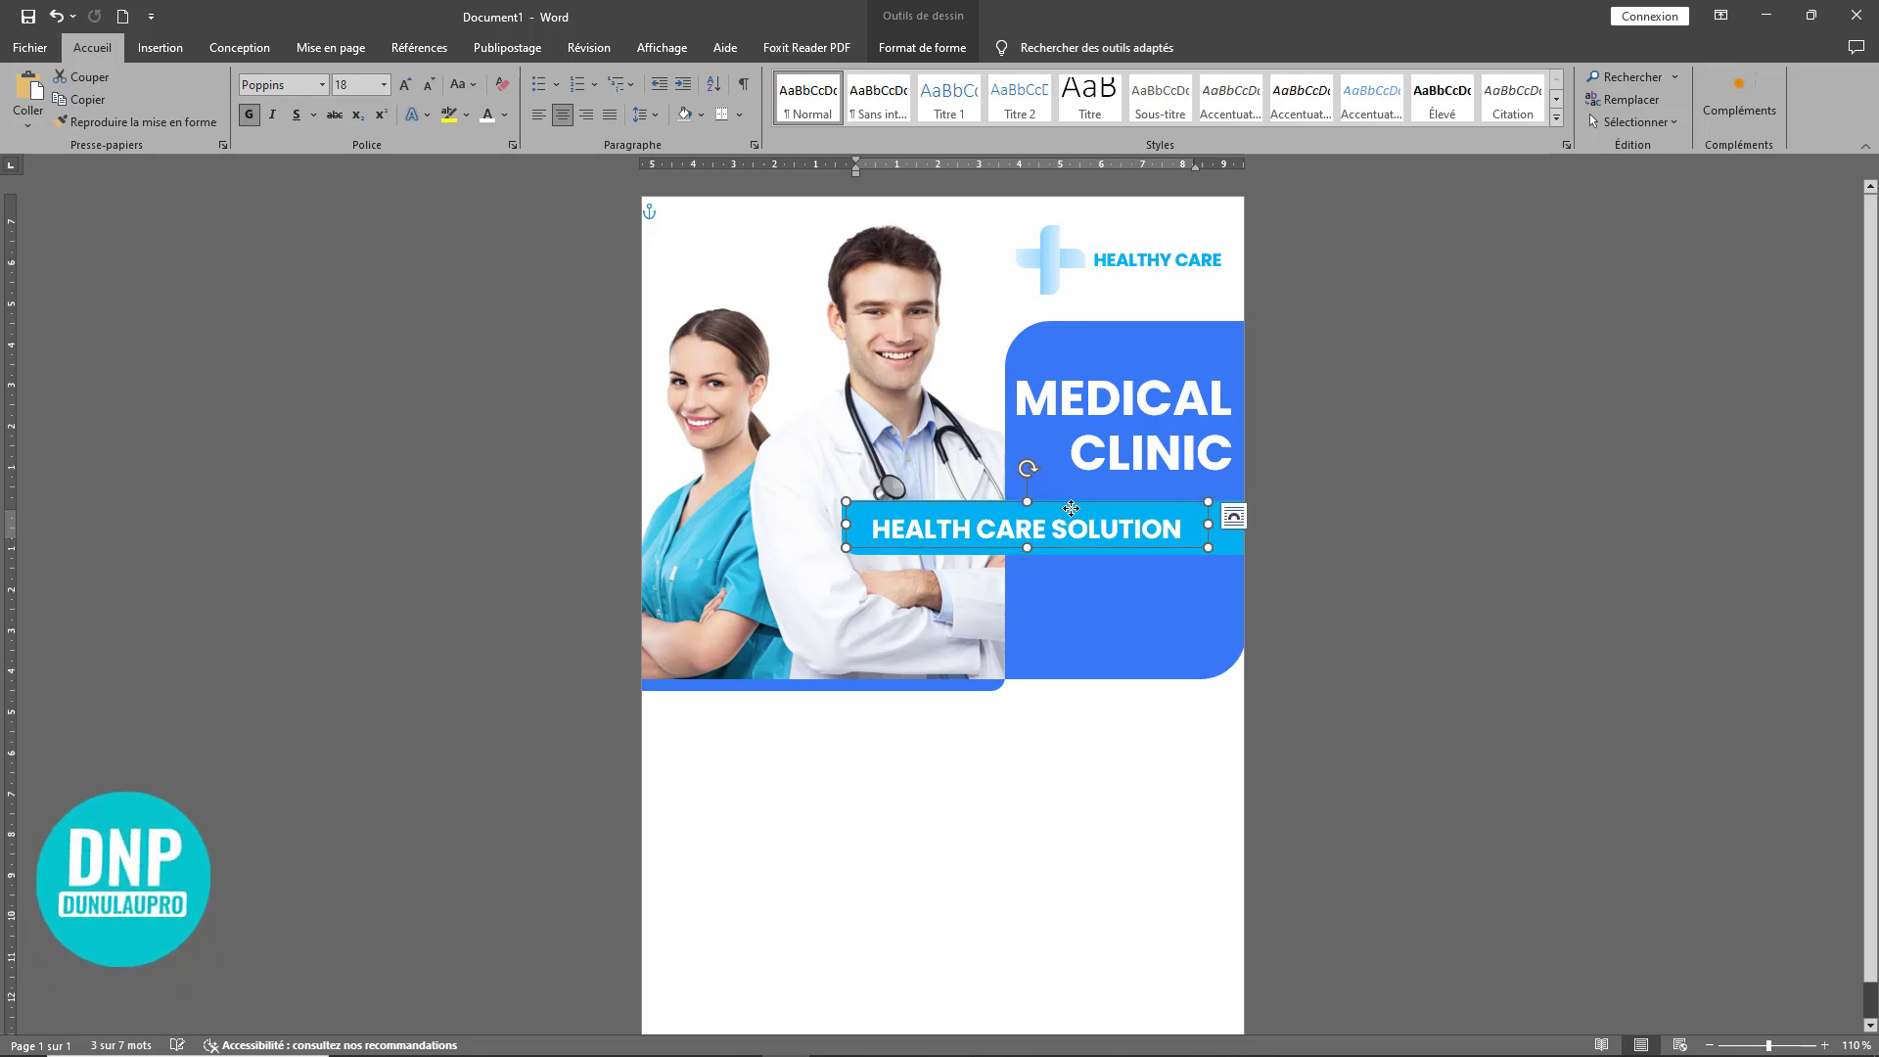
# Step: Change the banner text to "HEALTH CARE SOLUTIONS" and widen its text box slightly towards the page's right edge
pyautogui.click(1183, 524)
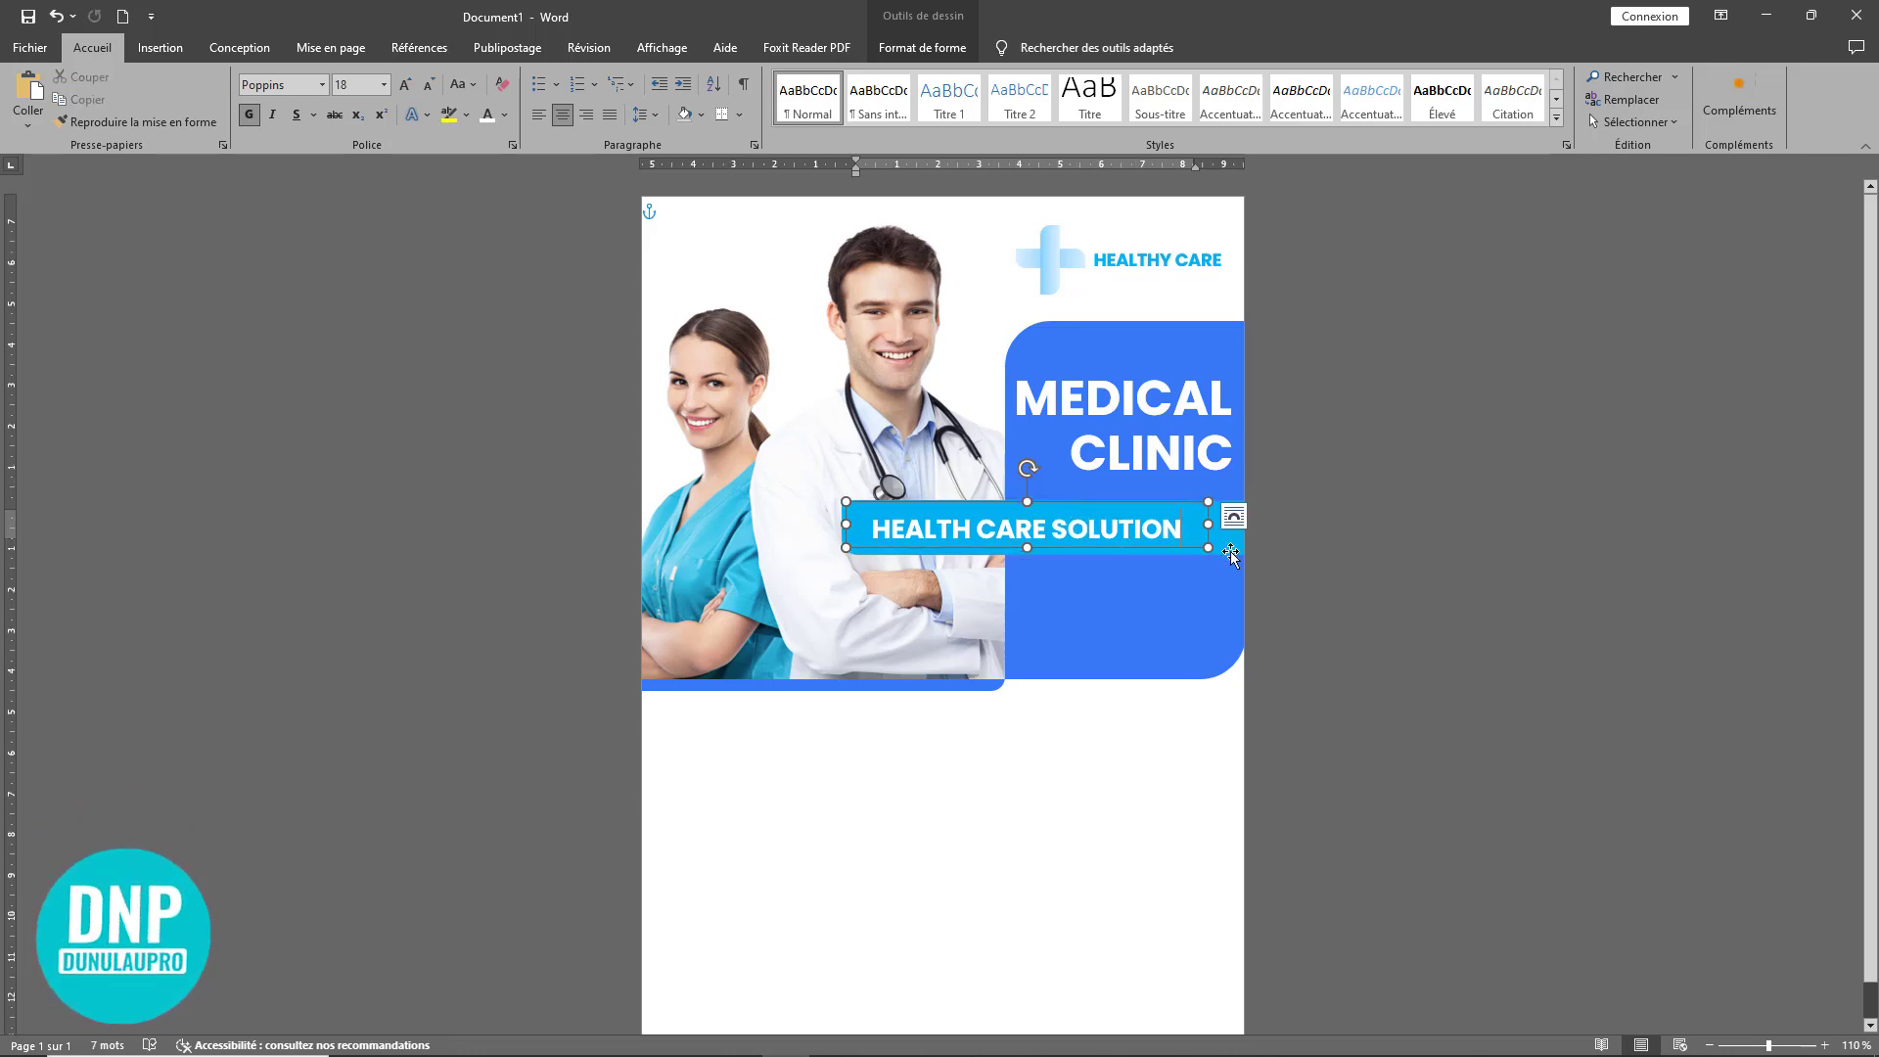
pyautogui.write('S')
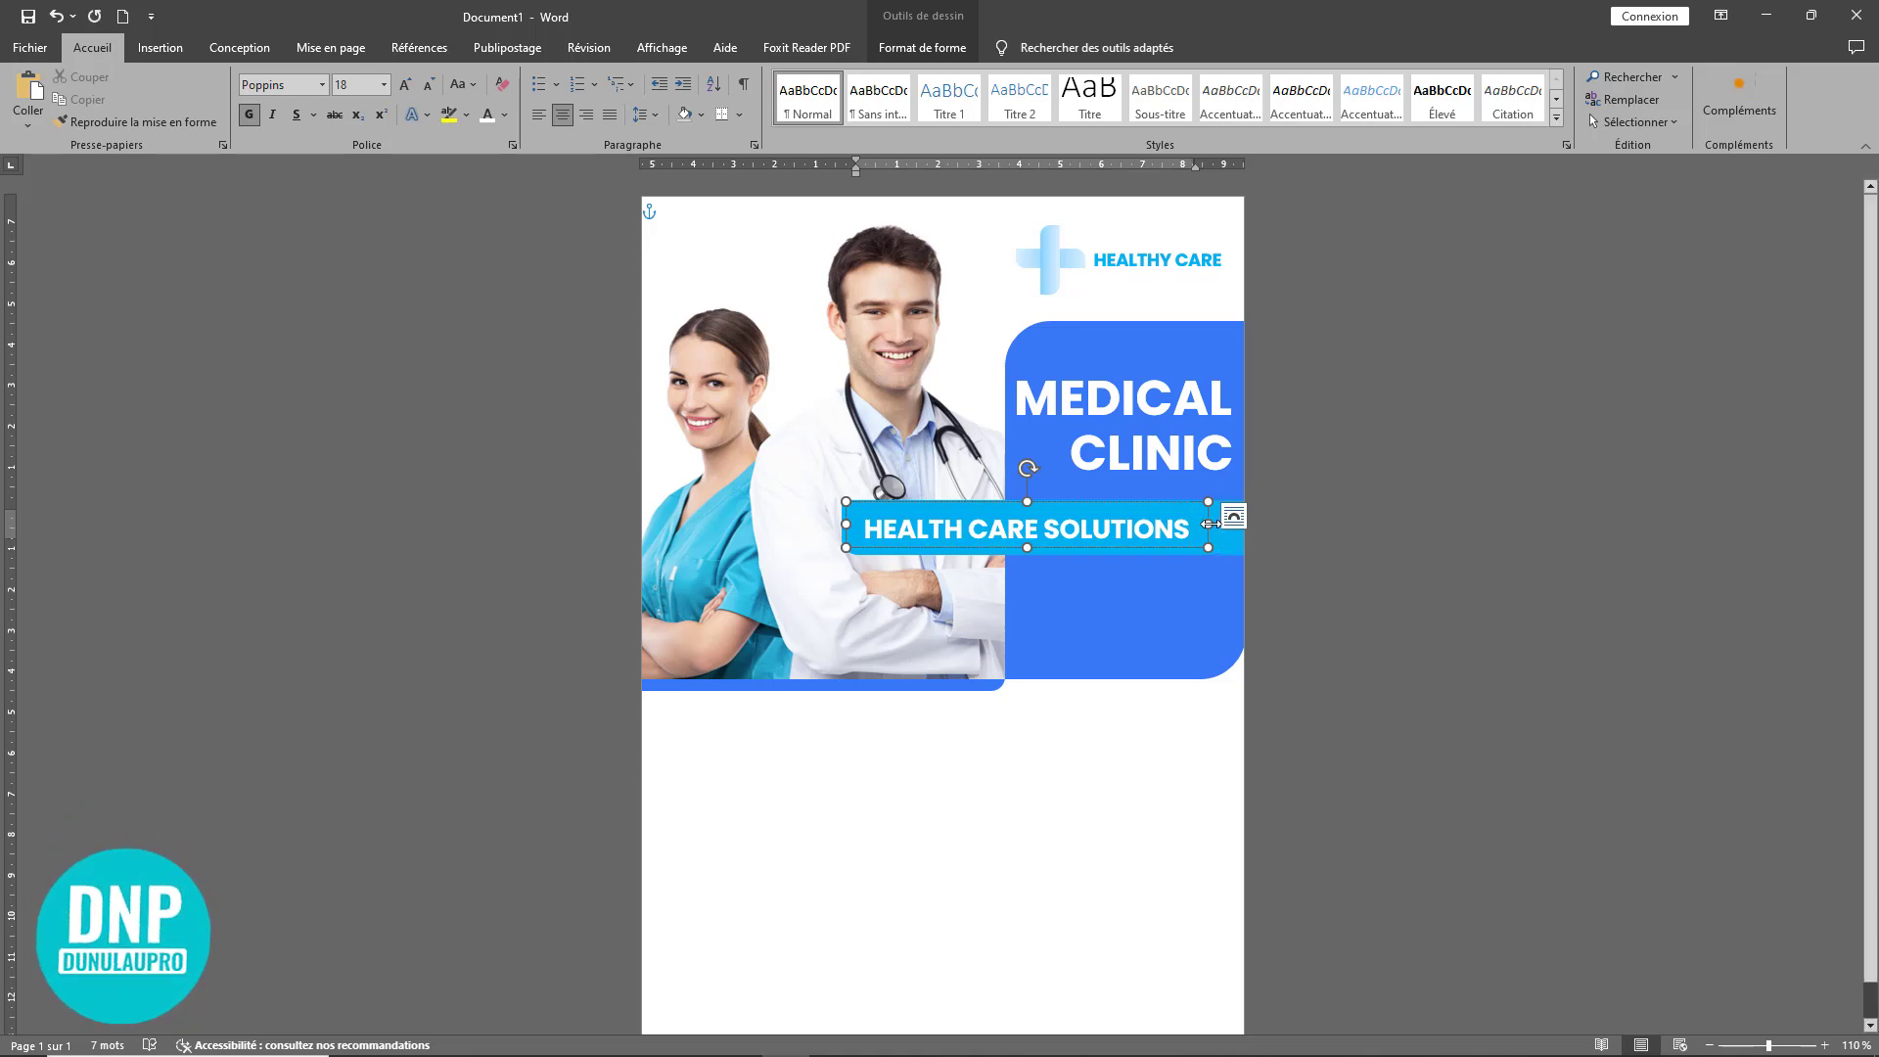
pyautogui.moveTo(1209, 523); pyautogui.dragTo(1229, 523)
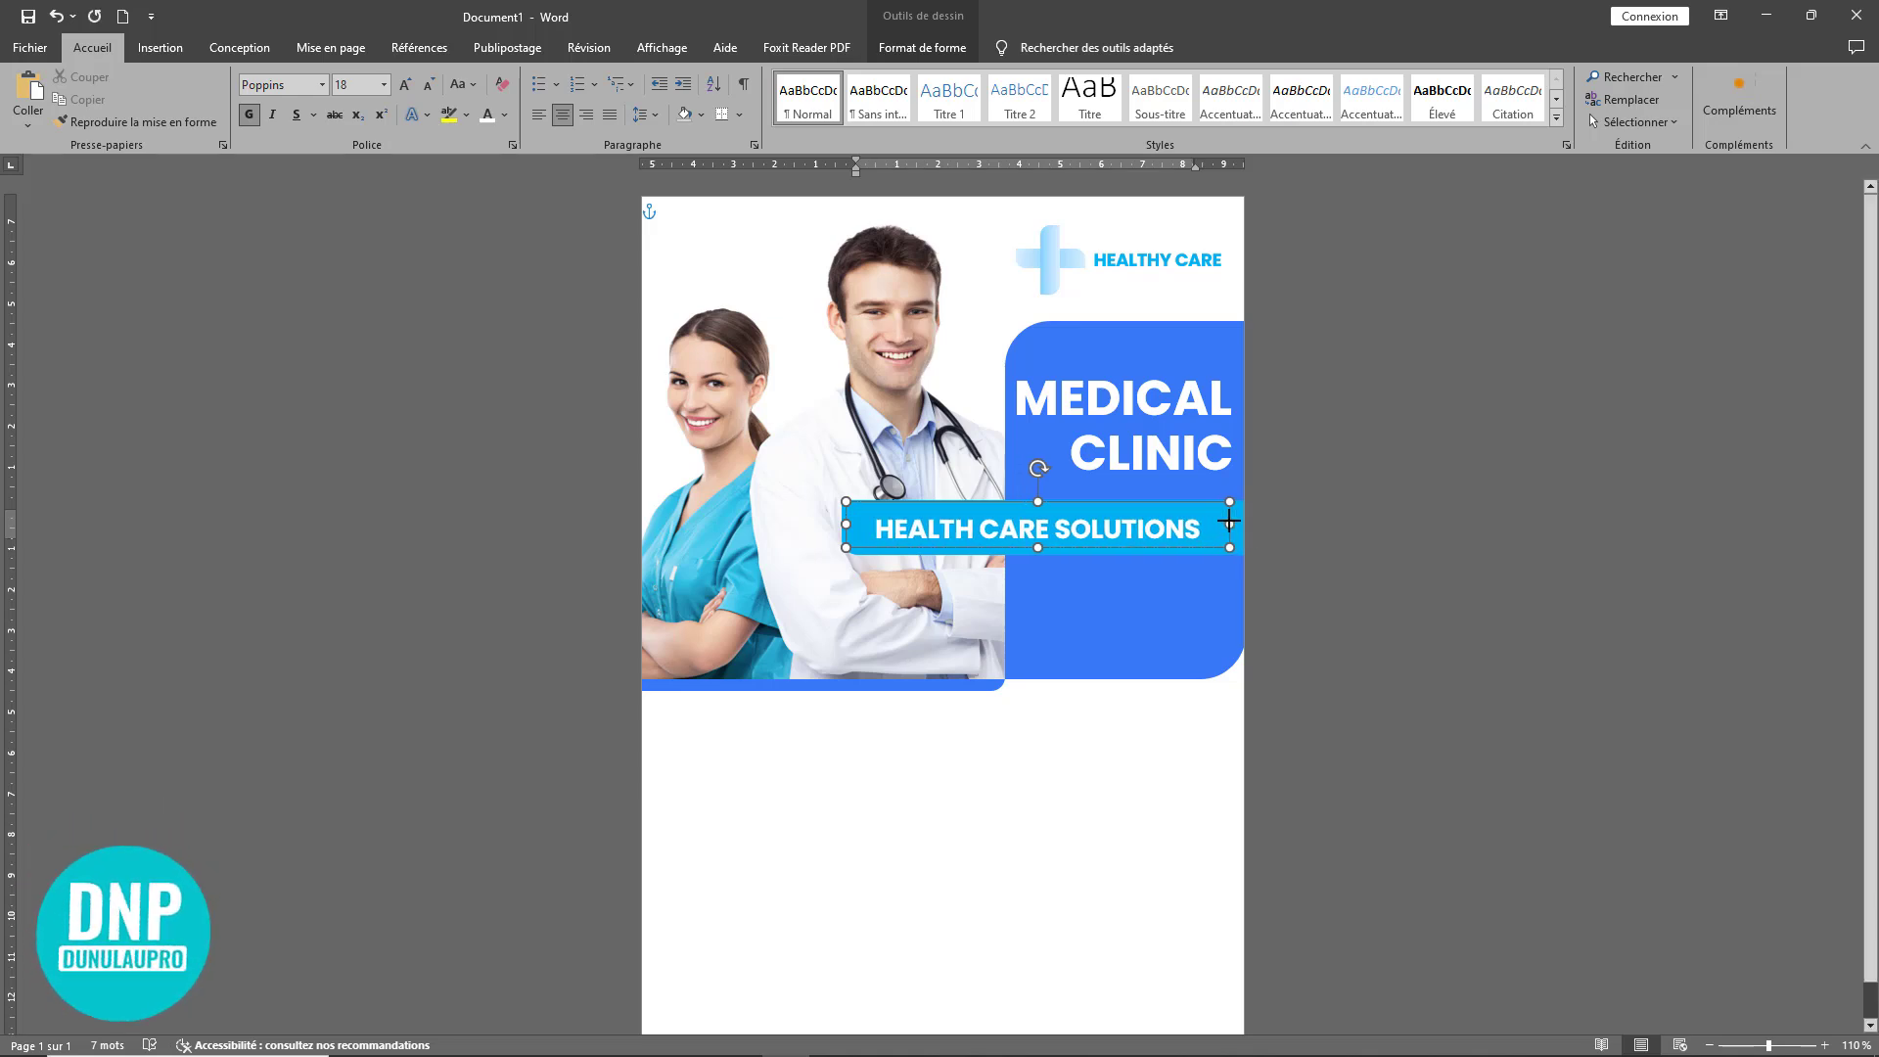
pyautogui.click(1106, 886)
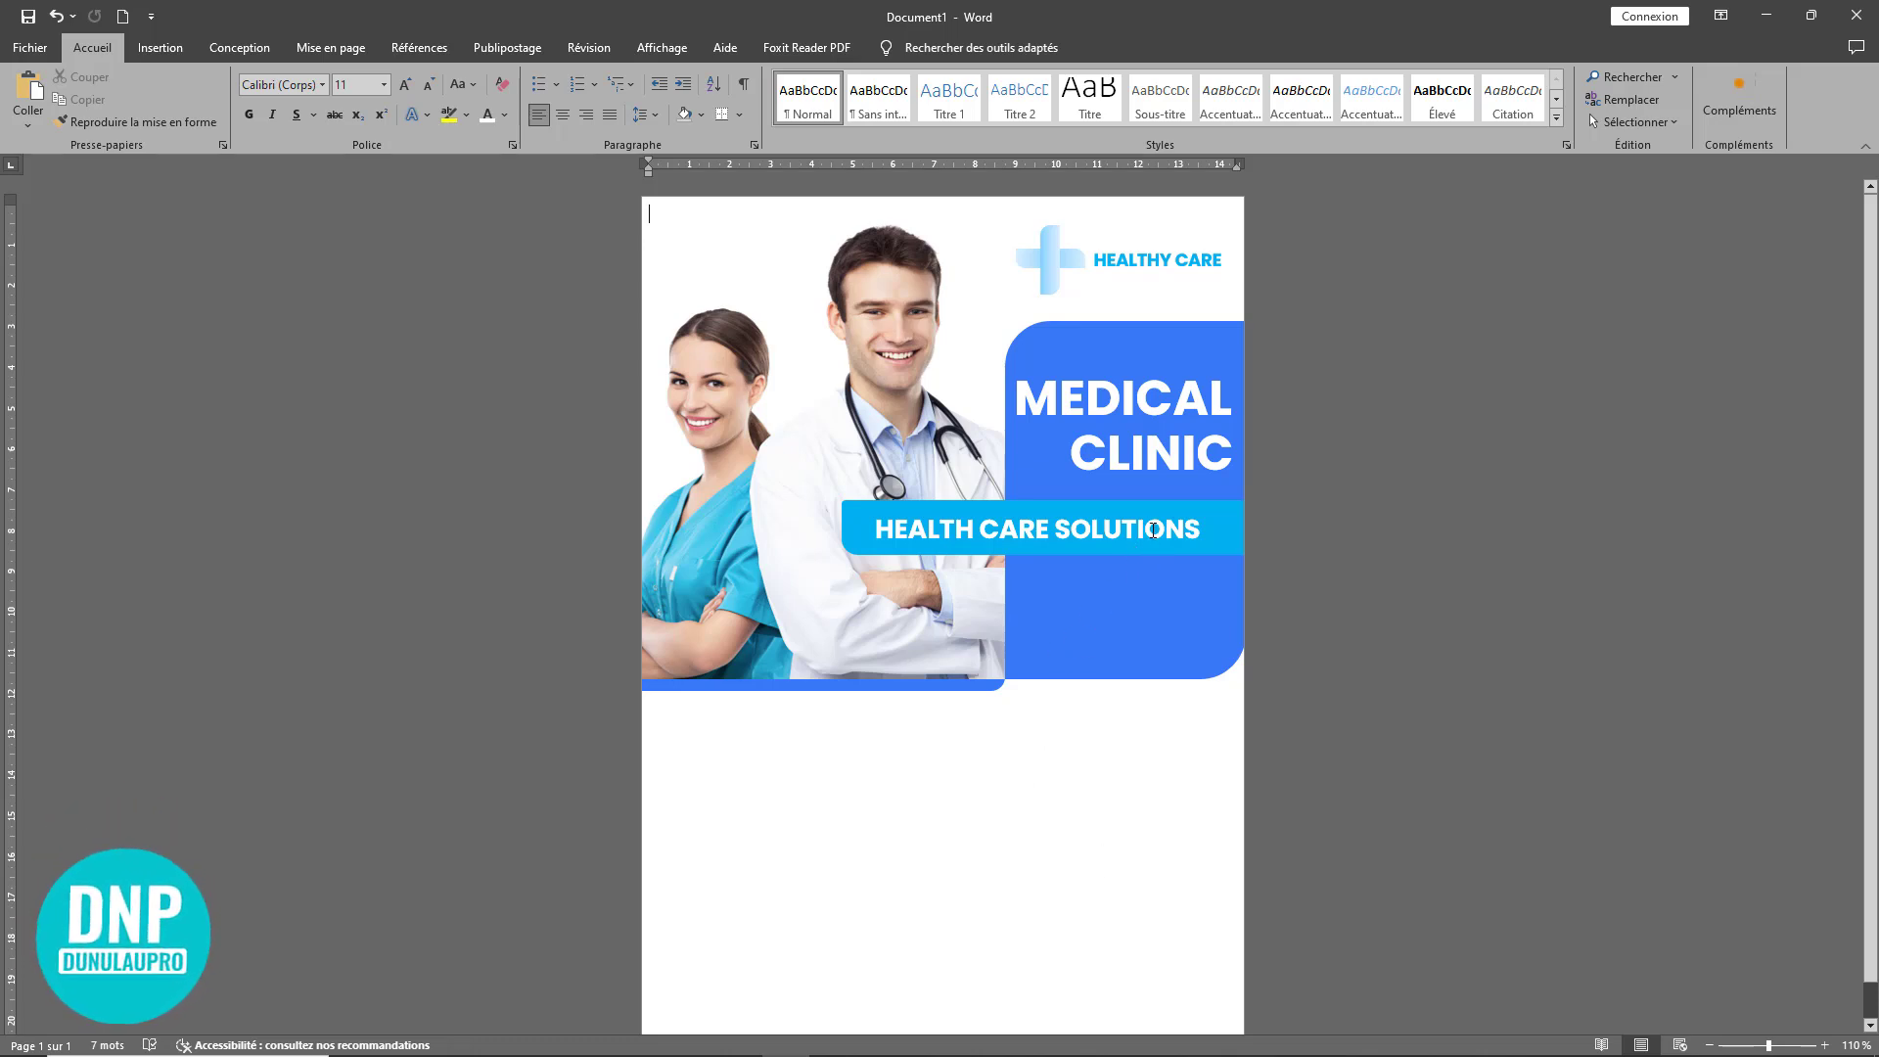
# Step: Duplicate the HEALTHY CARE text to create the white lines "Spécial Attention" and "For COVID" in the blue shape, below the banner
pyautogui.click(1153, 530)
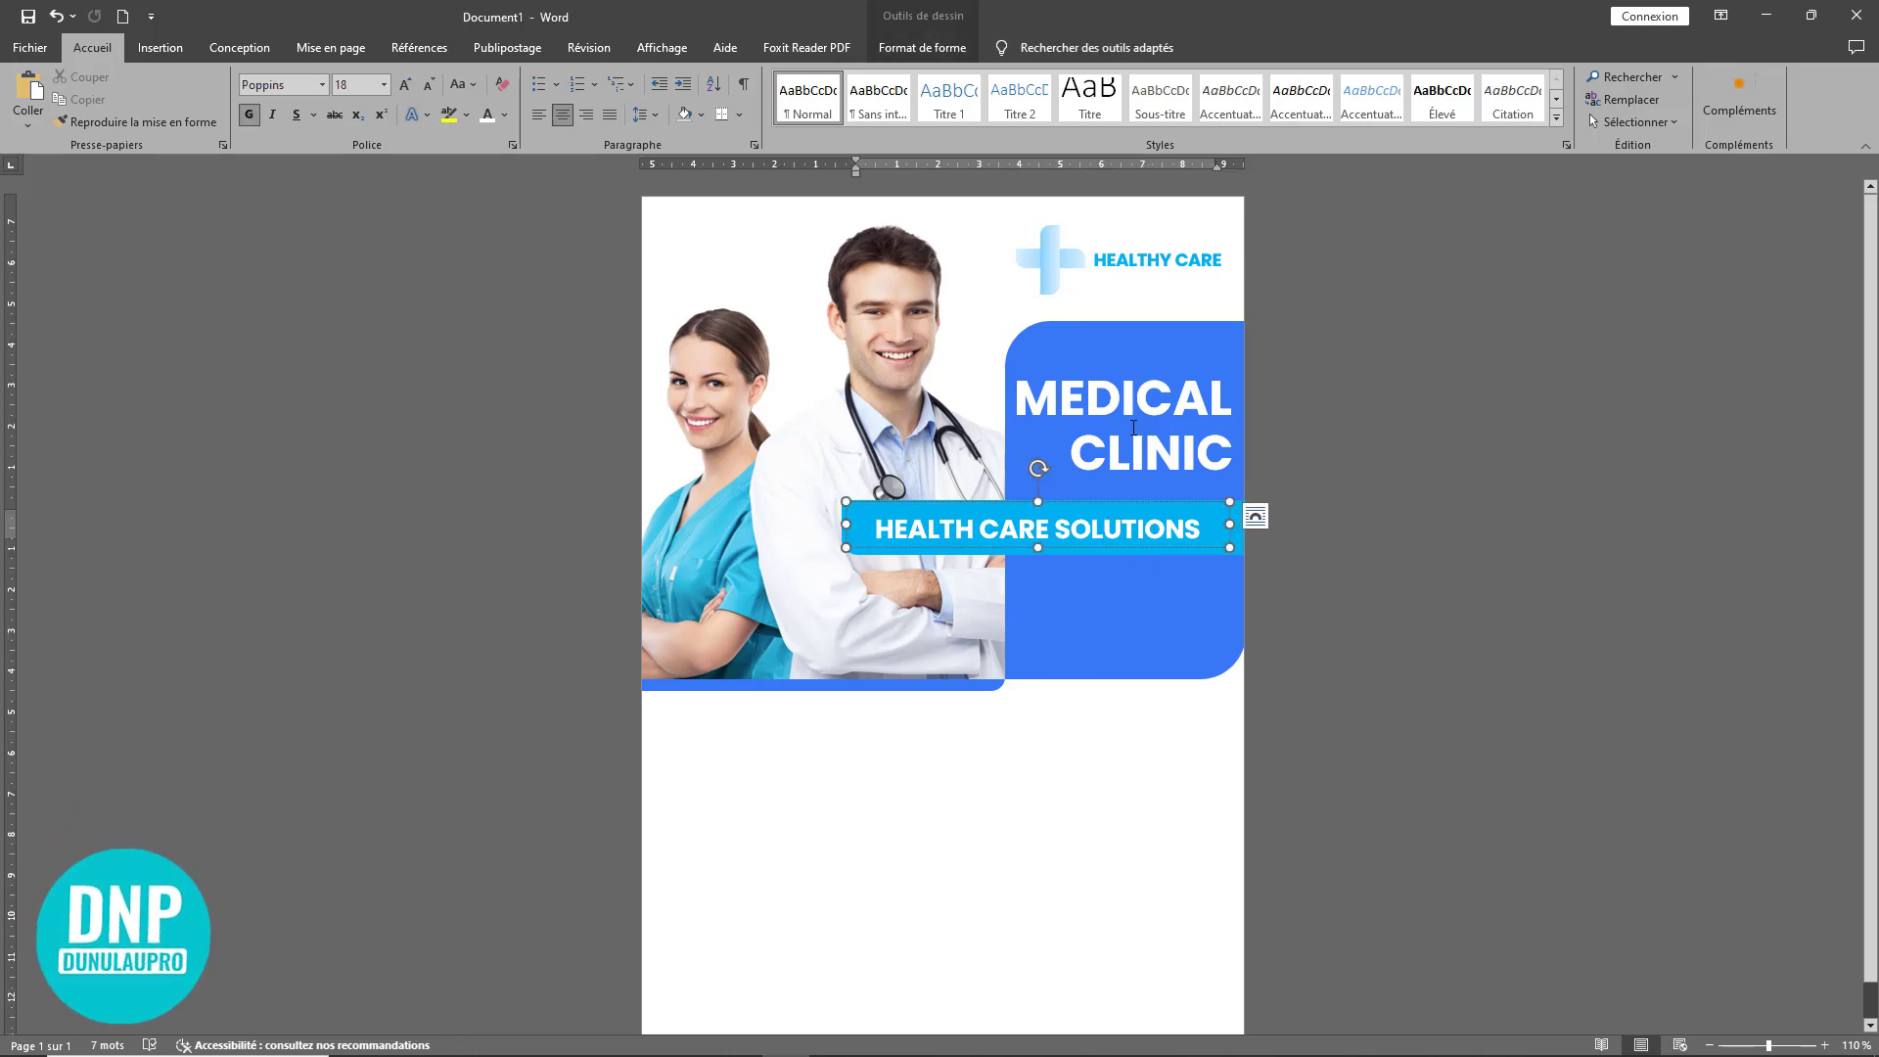
pyautogui.click(1165, 262)
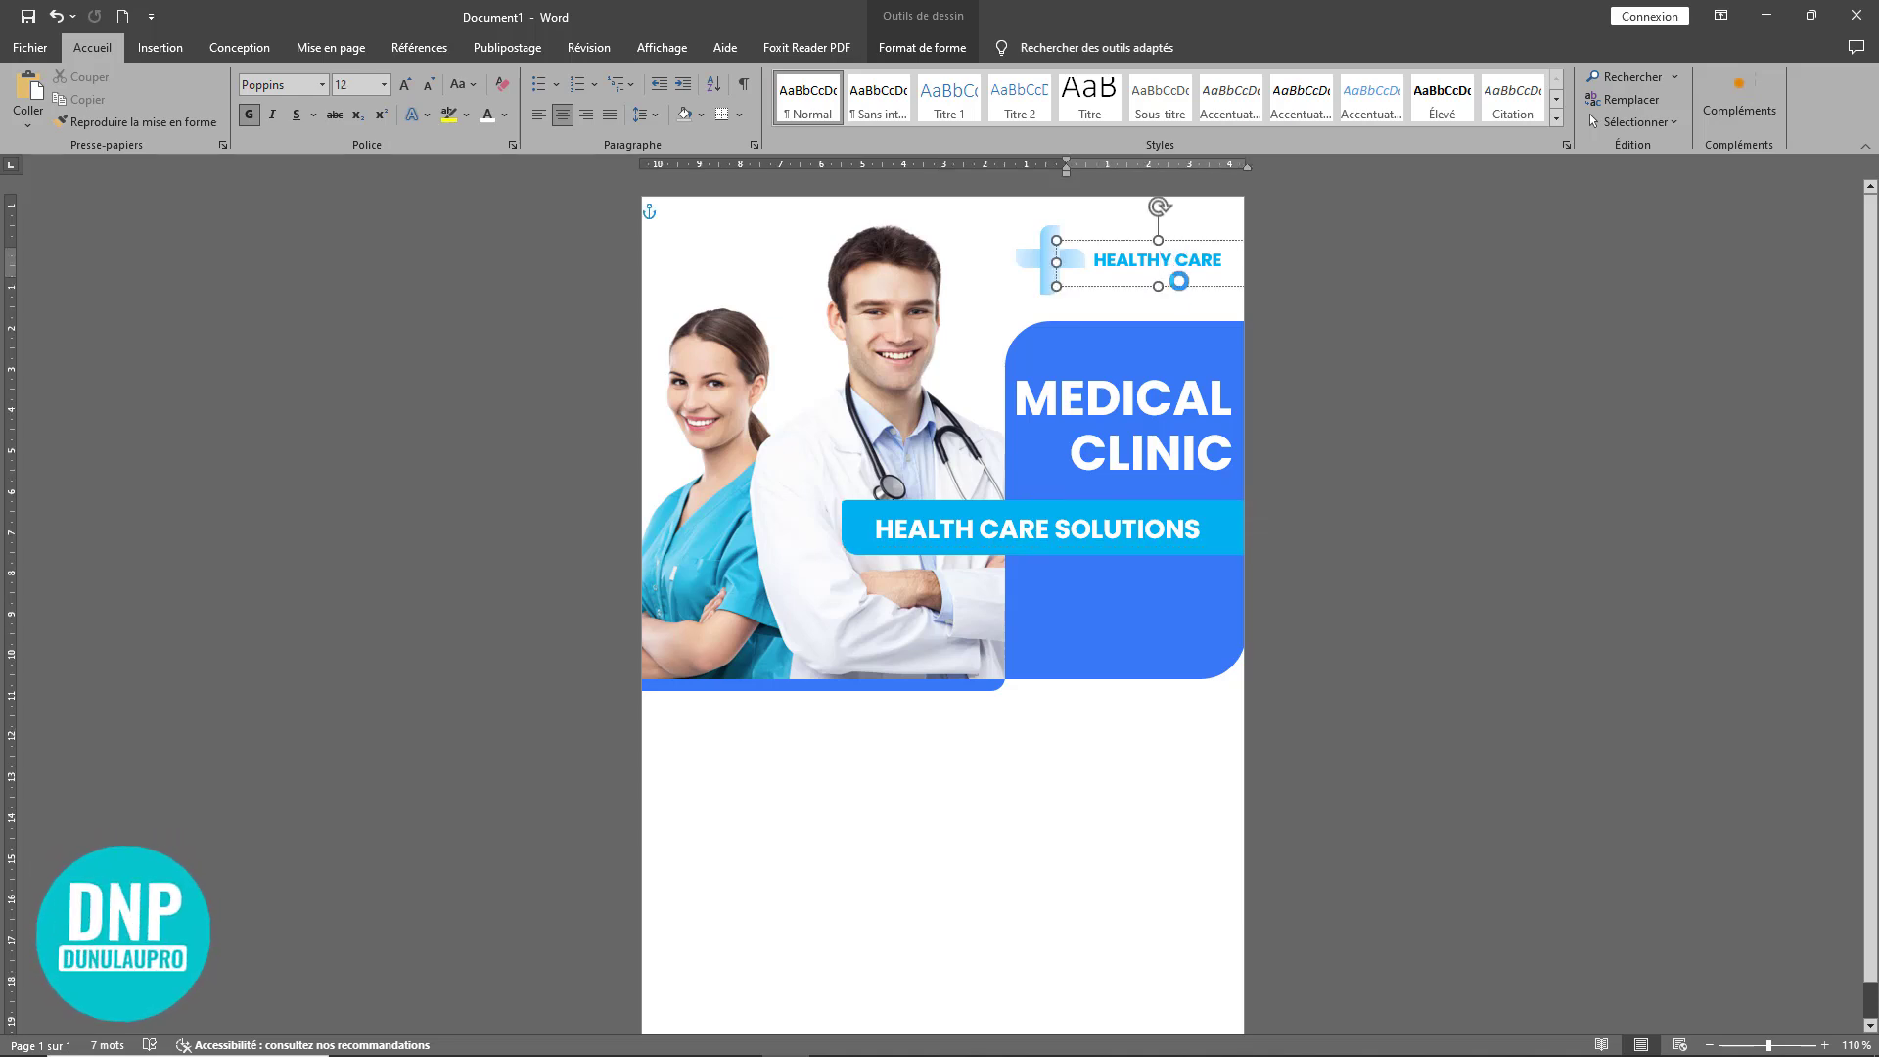
pyautogui.moveTo(1174, 279)
pyautogui.mouseDown()
pyautogui.moveTo(1149, 568)
pyautogui.moveTo(869, 599)
pyautogui.mouseUp()
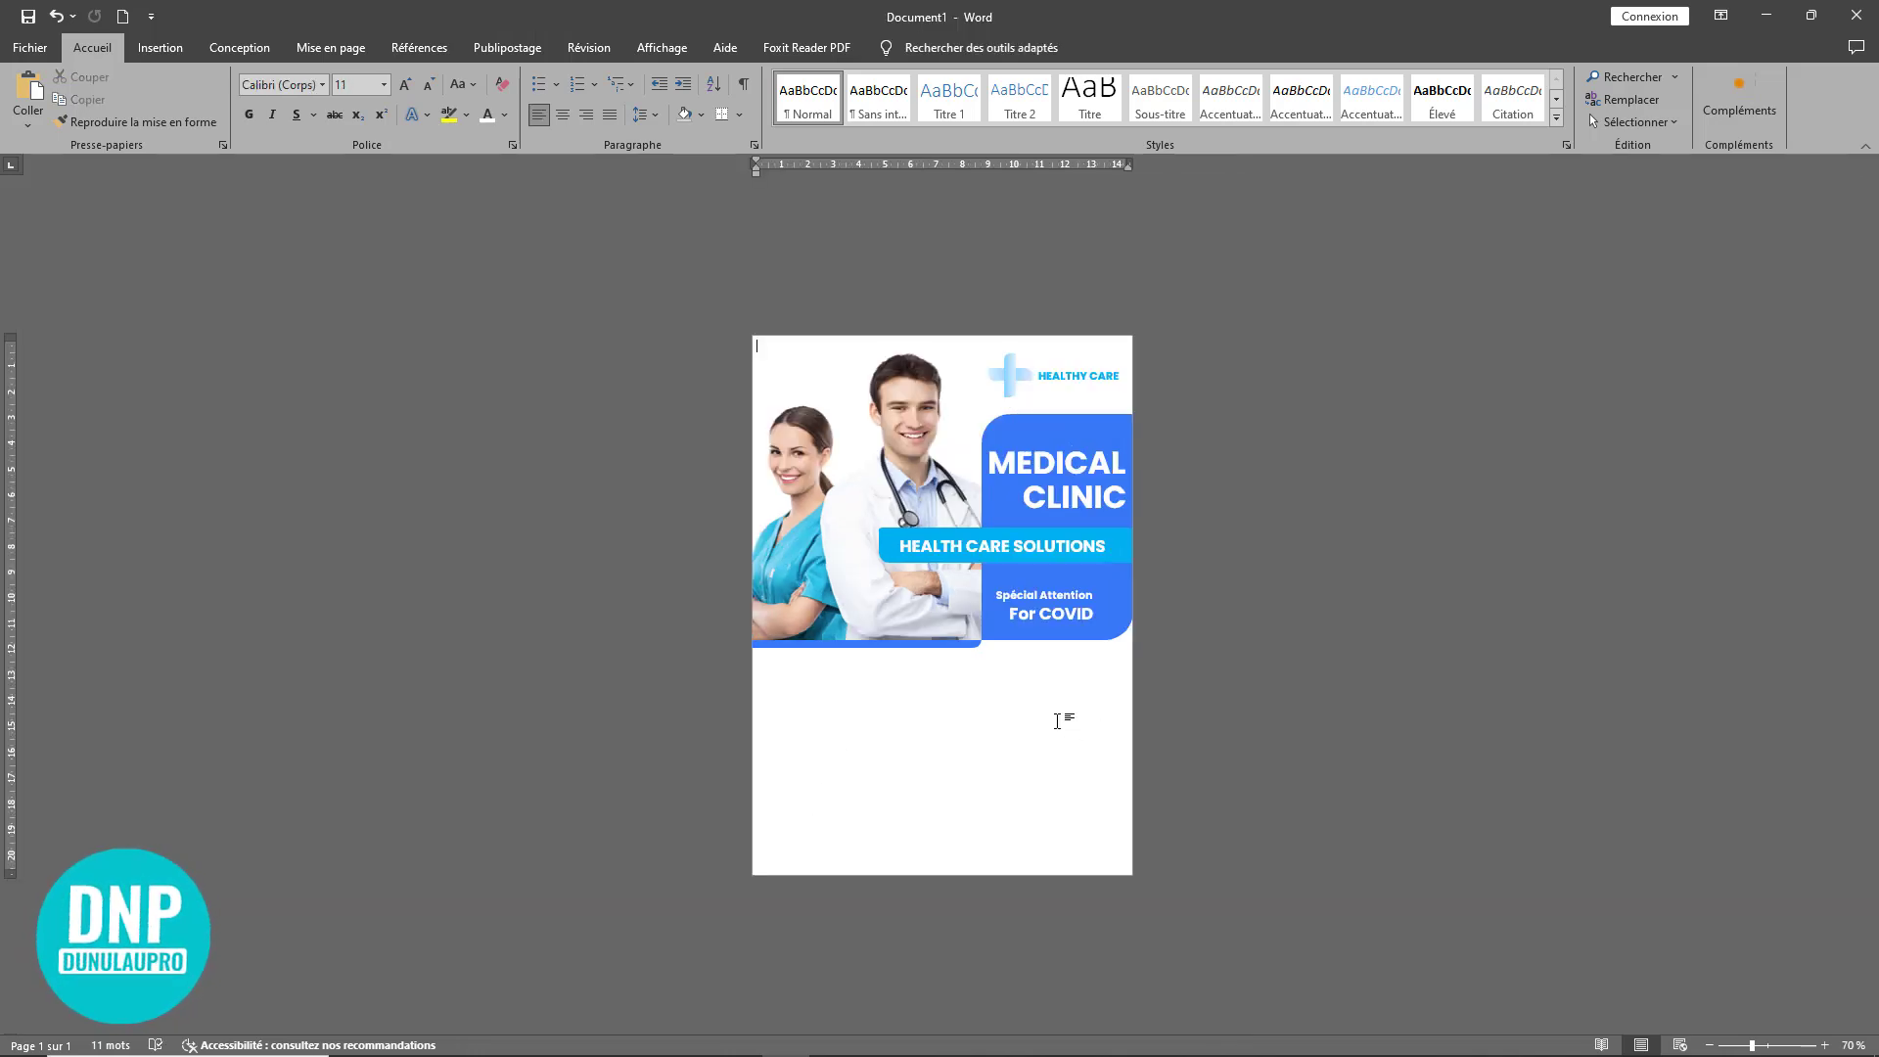
# Step: Draw a small circle about 0,77 cm high and 0,71 cm wide just below the large blue shape
pyautogui.keyDown('ctrl'); pyautogui.scroll(6, 1058, 721); pyautogui.keyUp('ctrl')
pyautogui.scroll(-3, 1095, 772)
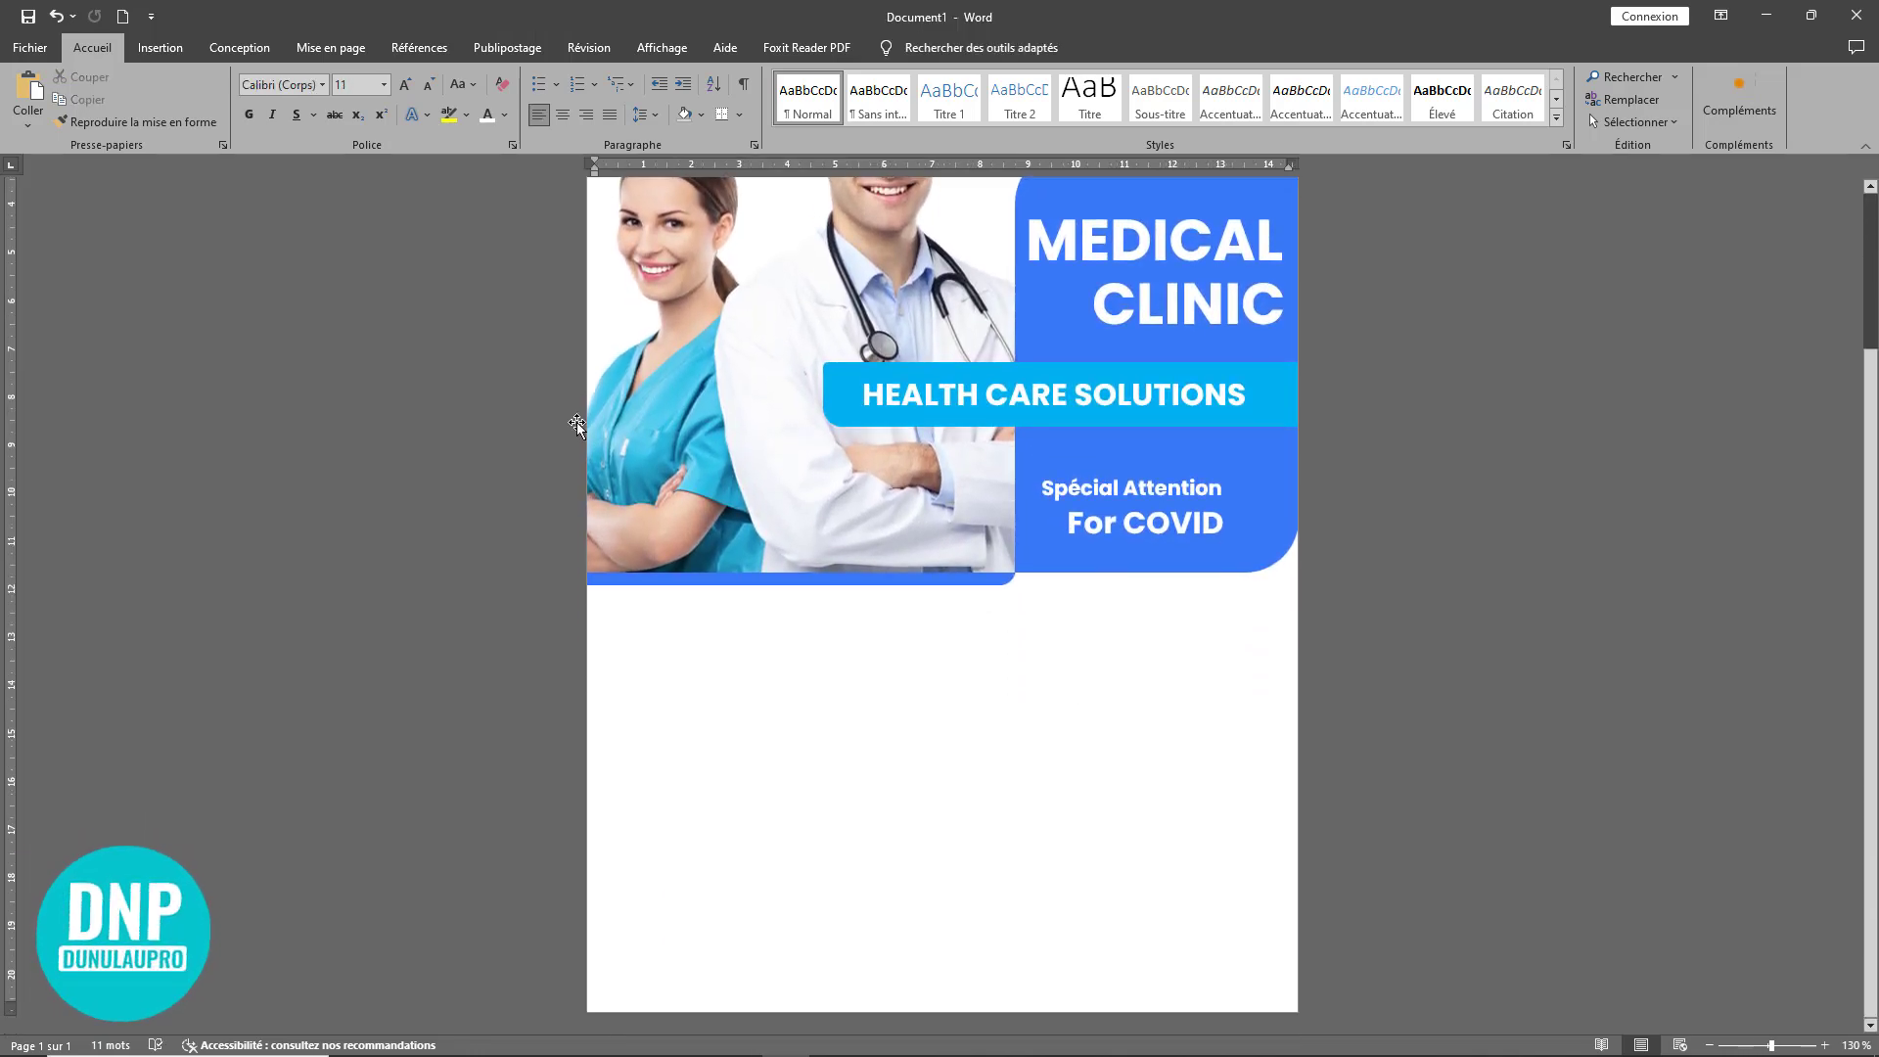
pyautogui.click(160, 51)
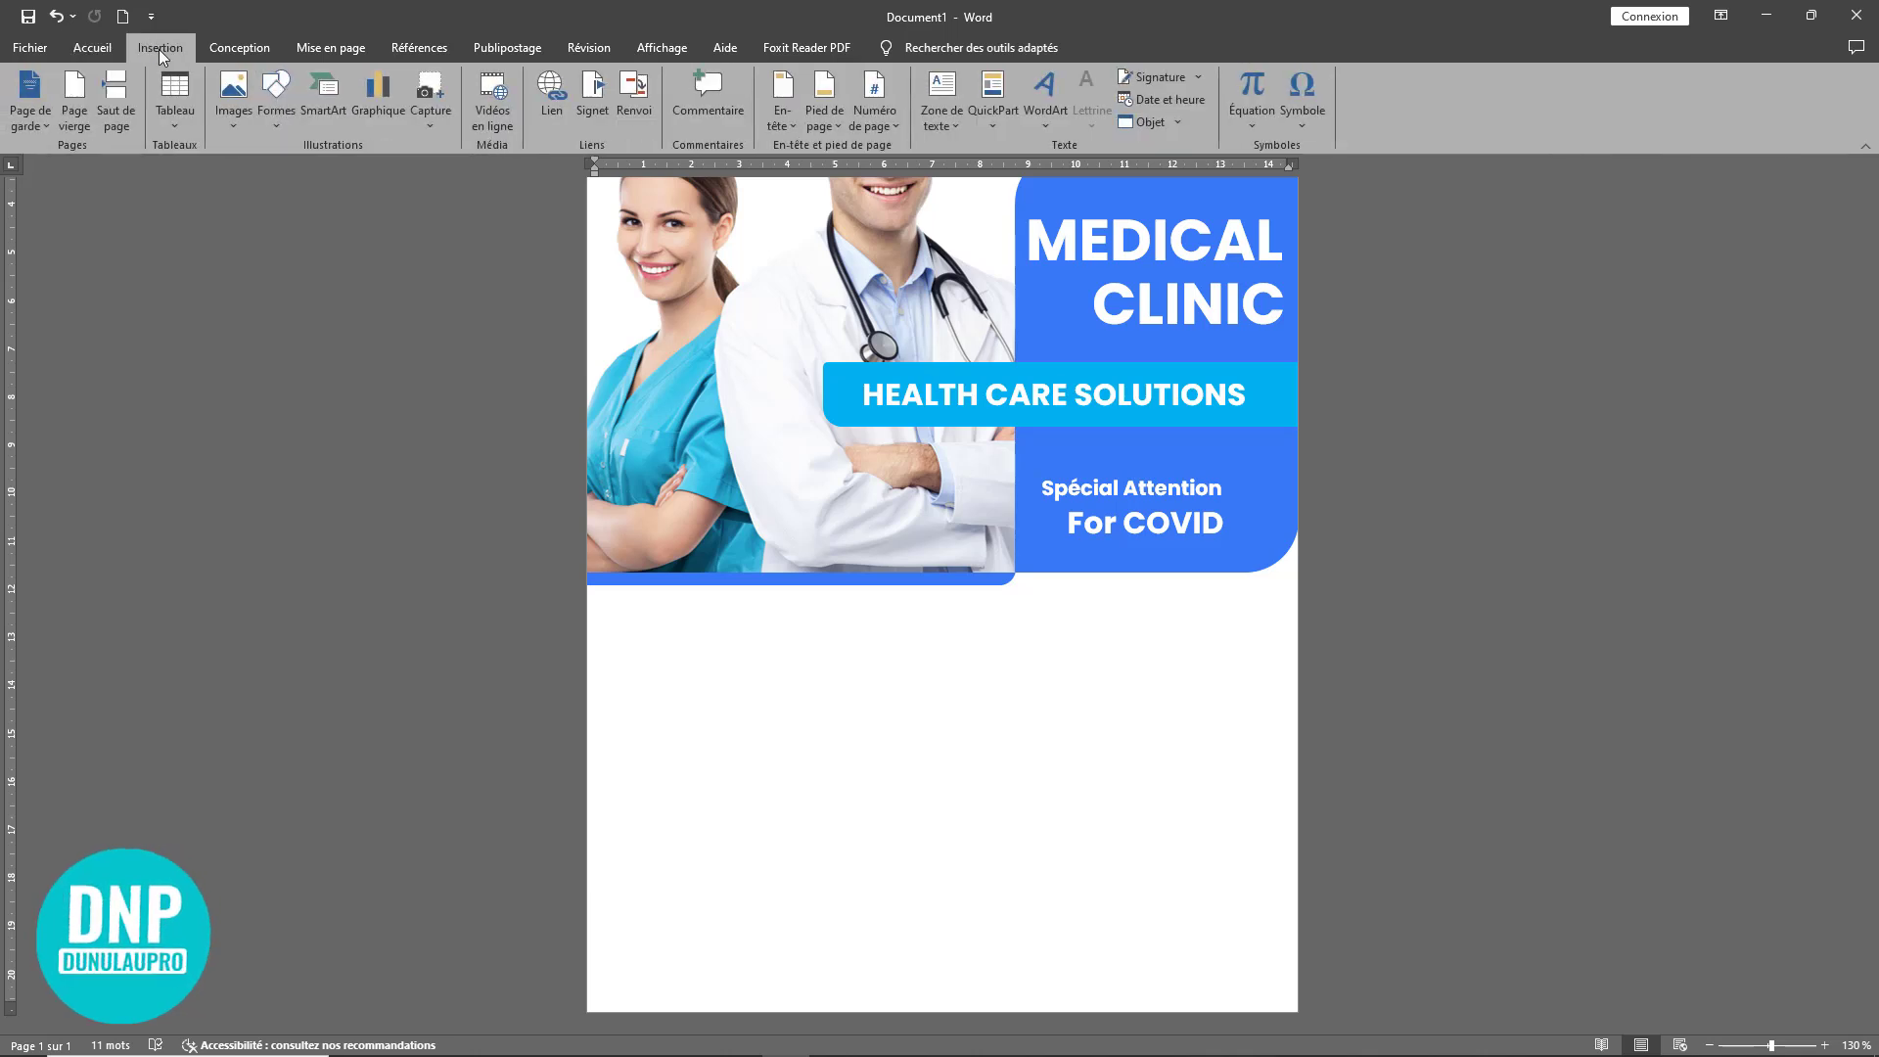
pyautogui.click(267, 125)
pyautogui.click(379, 181)
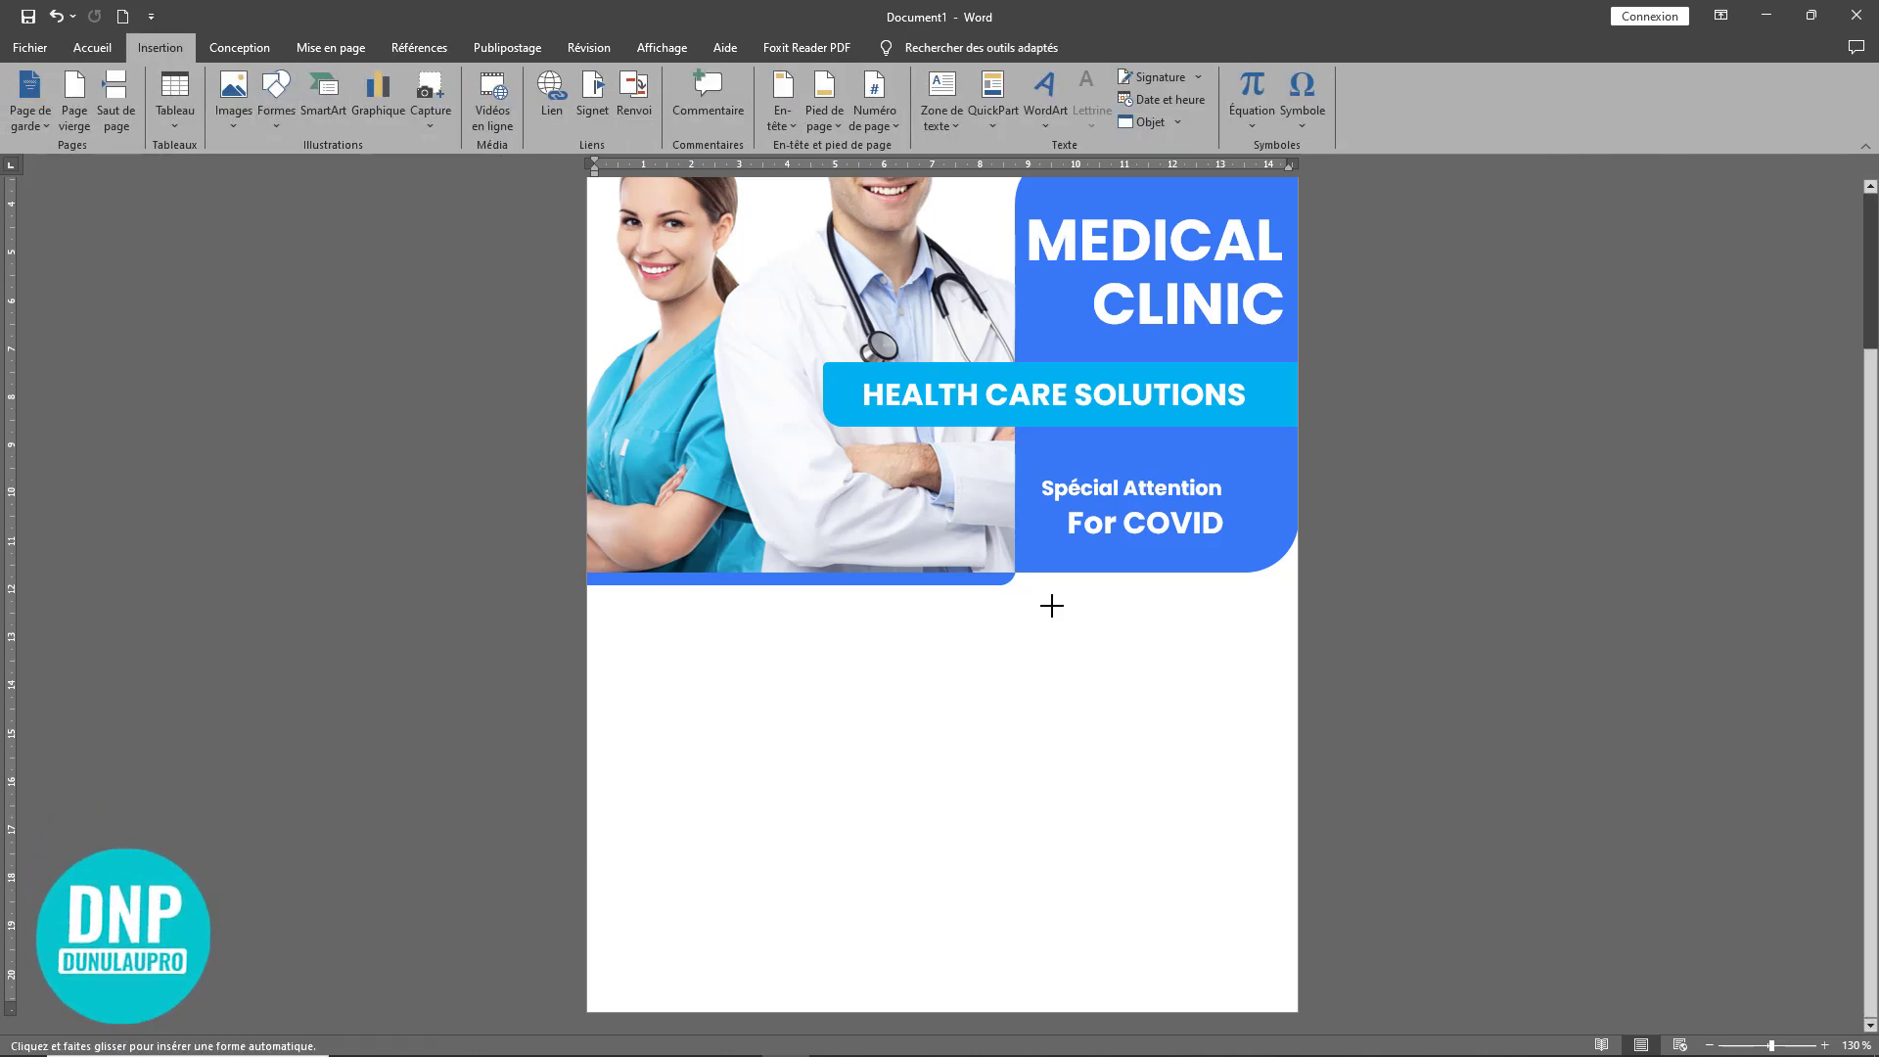
pyautogui.moveTo(1048, 598); pyautogui.dragTo(1085, 637)
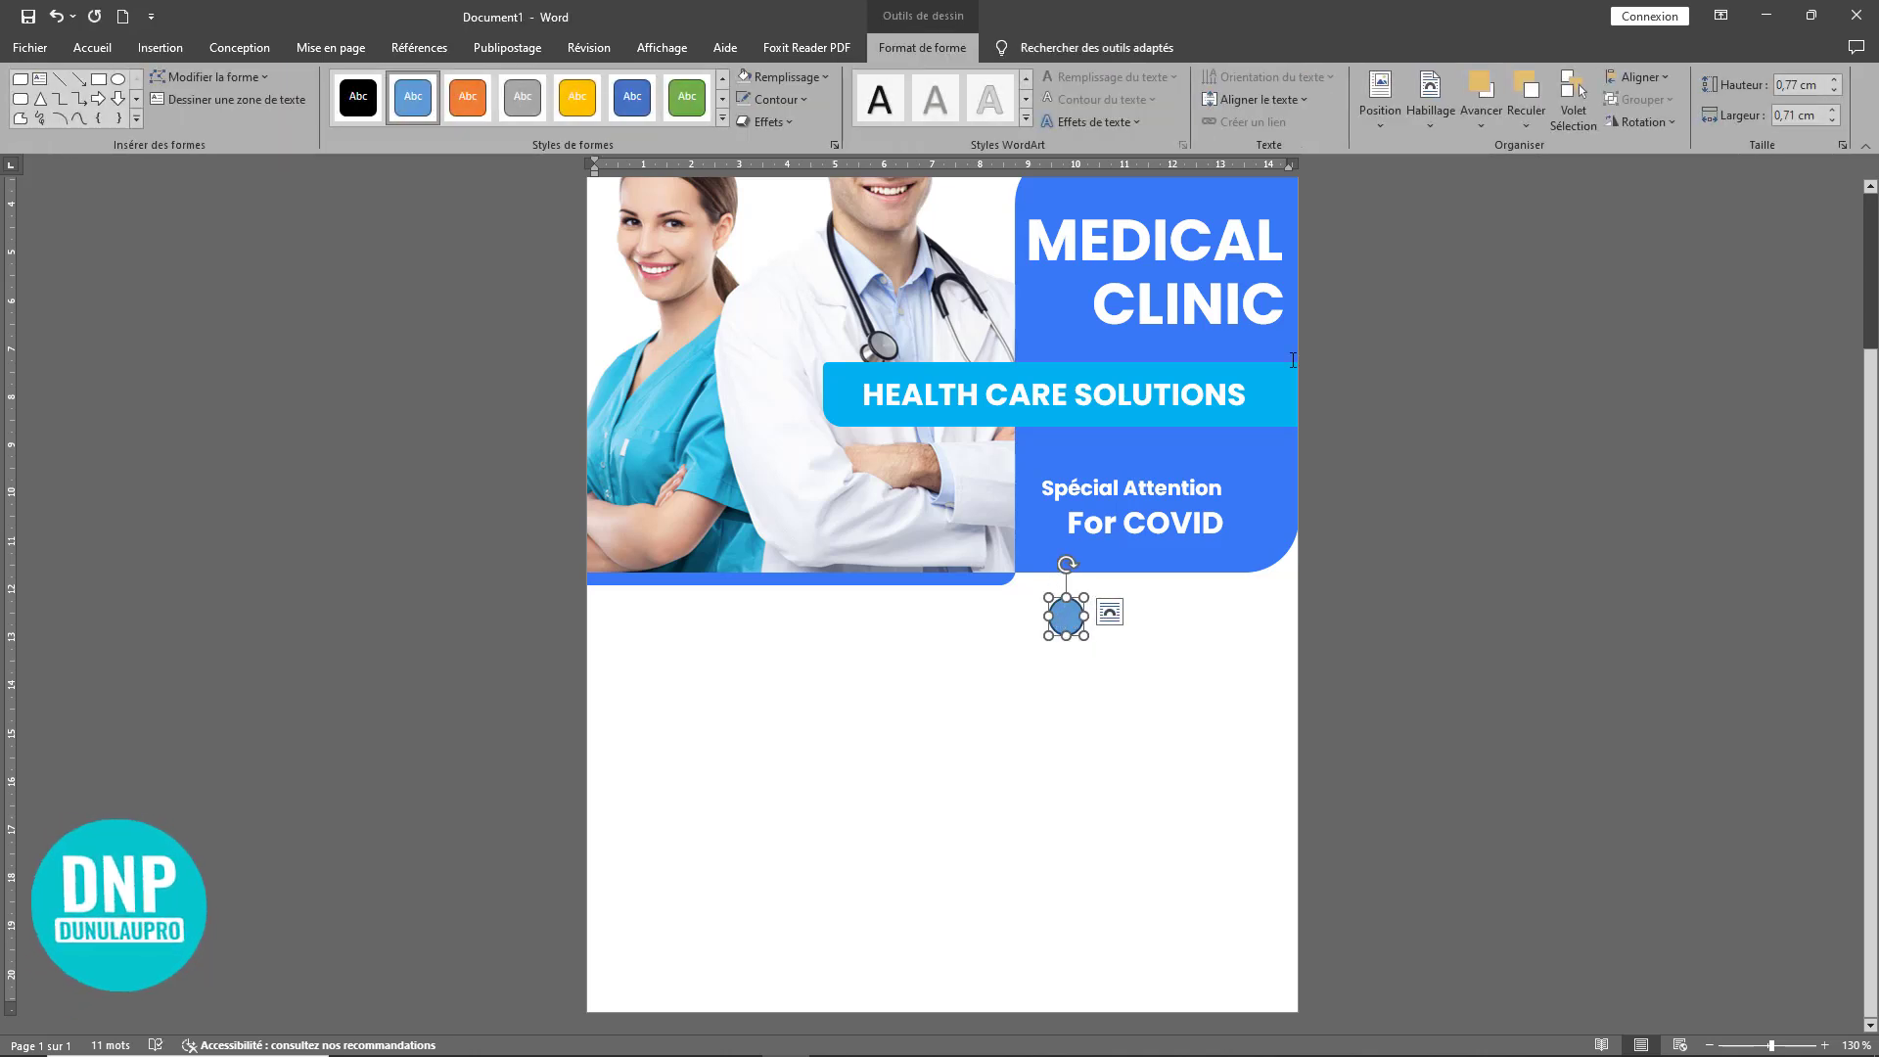
# Step: Set the circle's height and width to 0,6 cm
pyautogui.click(1798, 85)
pyautogui.press('BackSpace')
pyautogui.press('BackSpace')
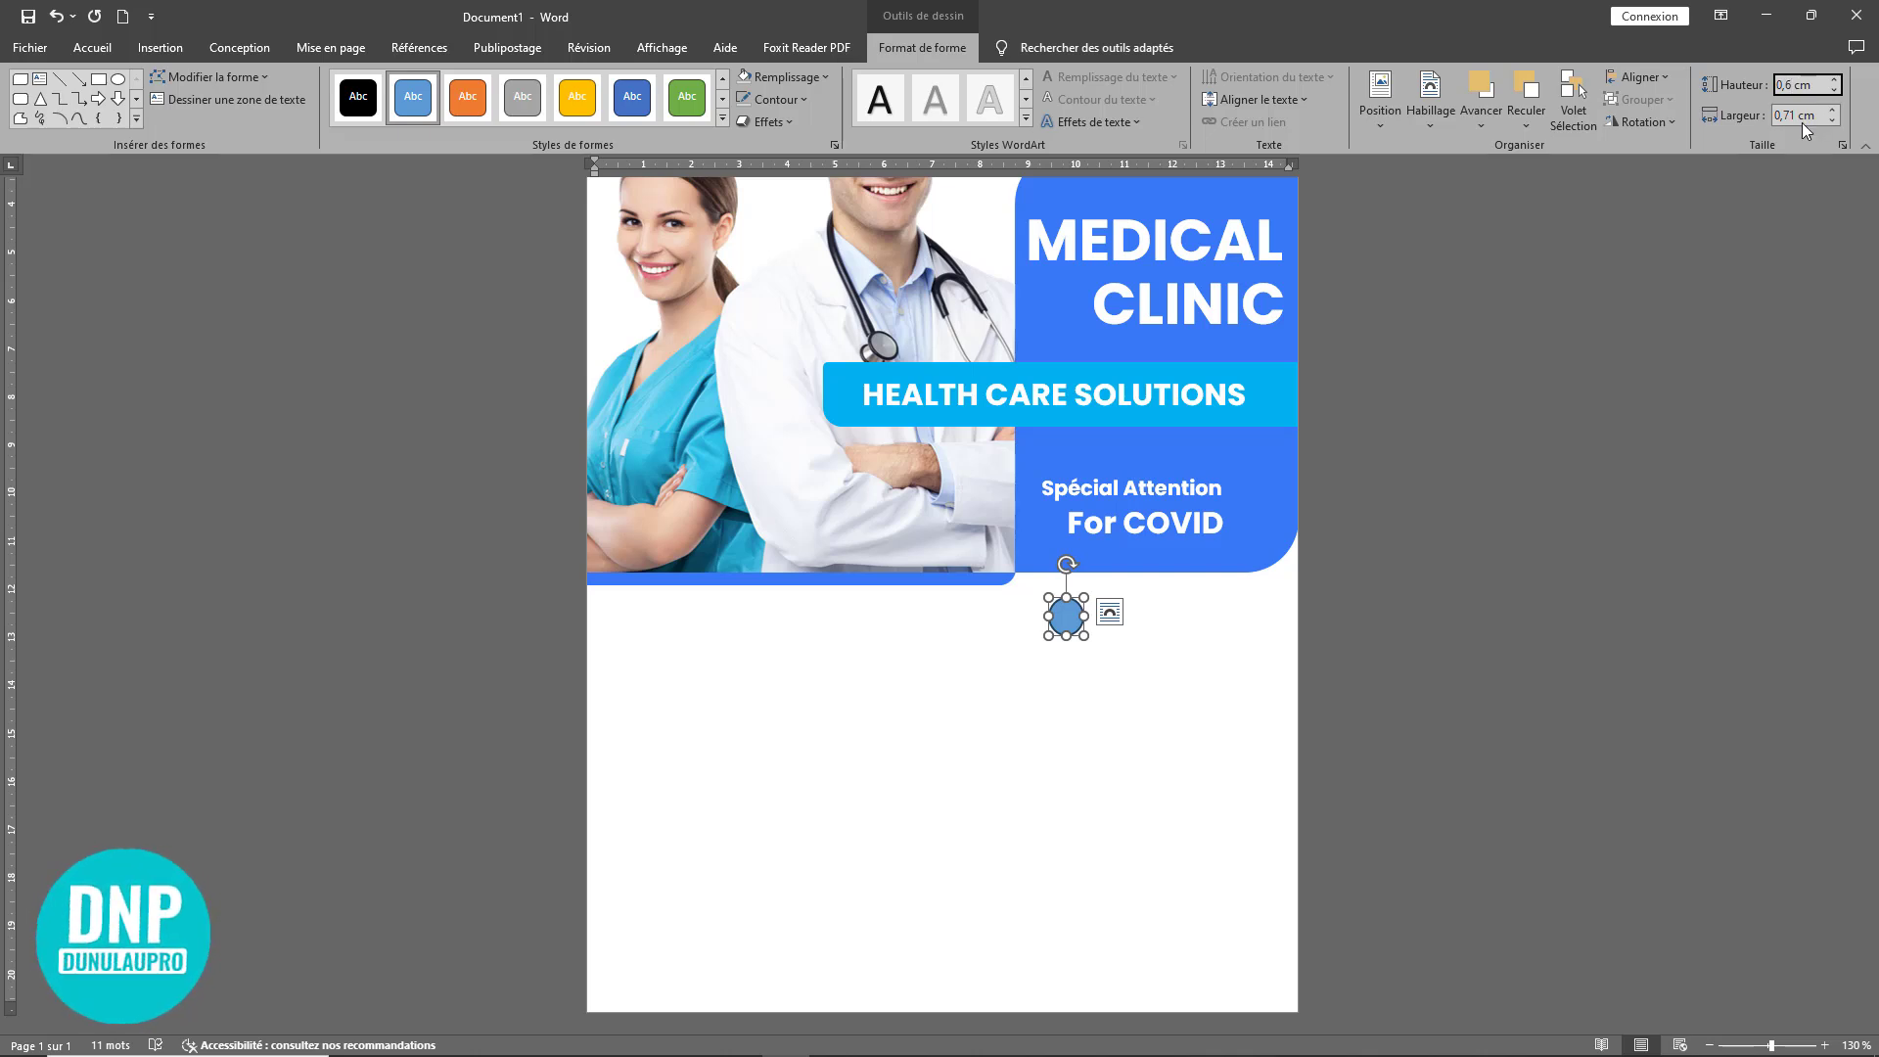
pyautogui.click(1799, 115)
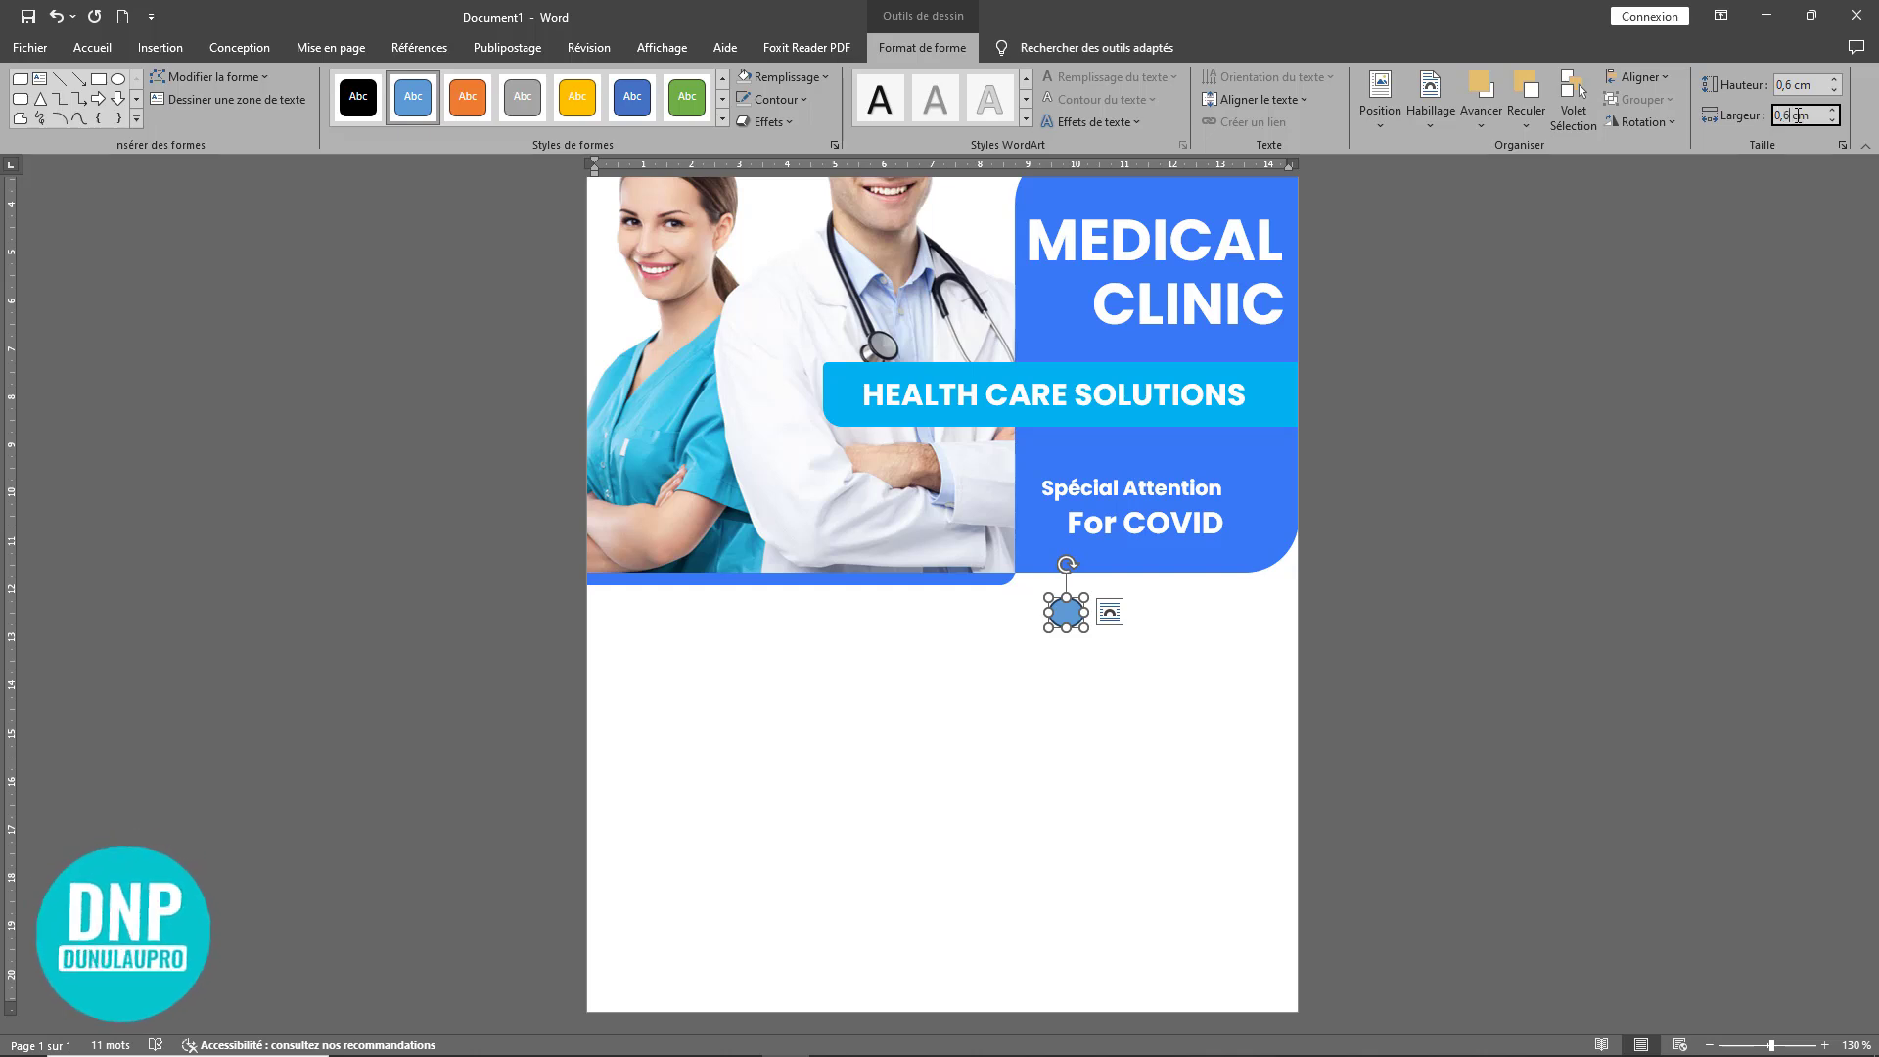
pyautogui.press('Return')
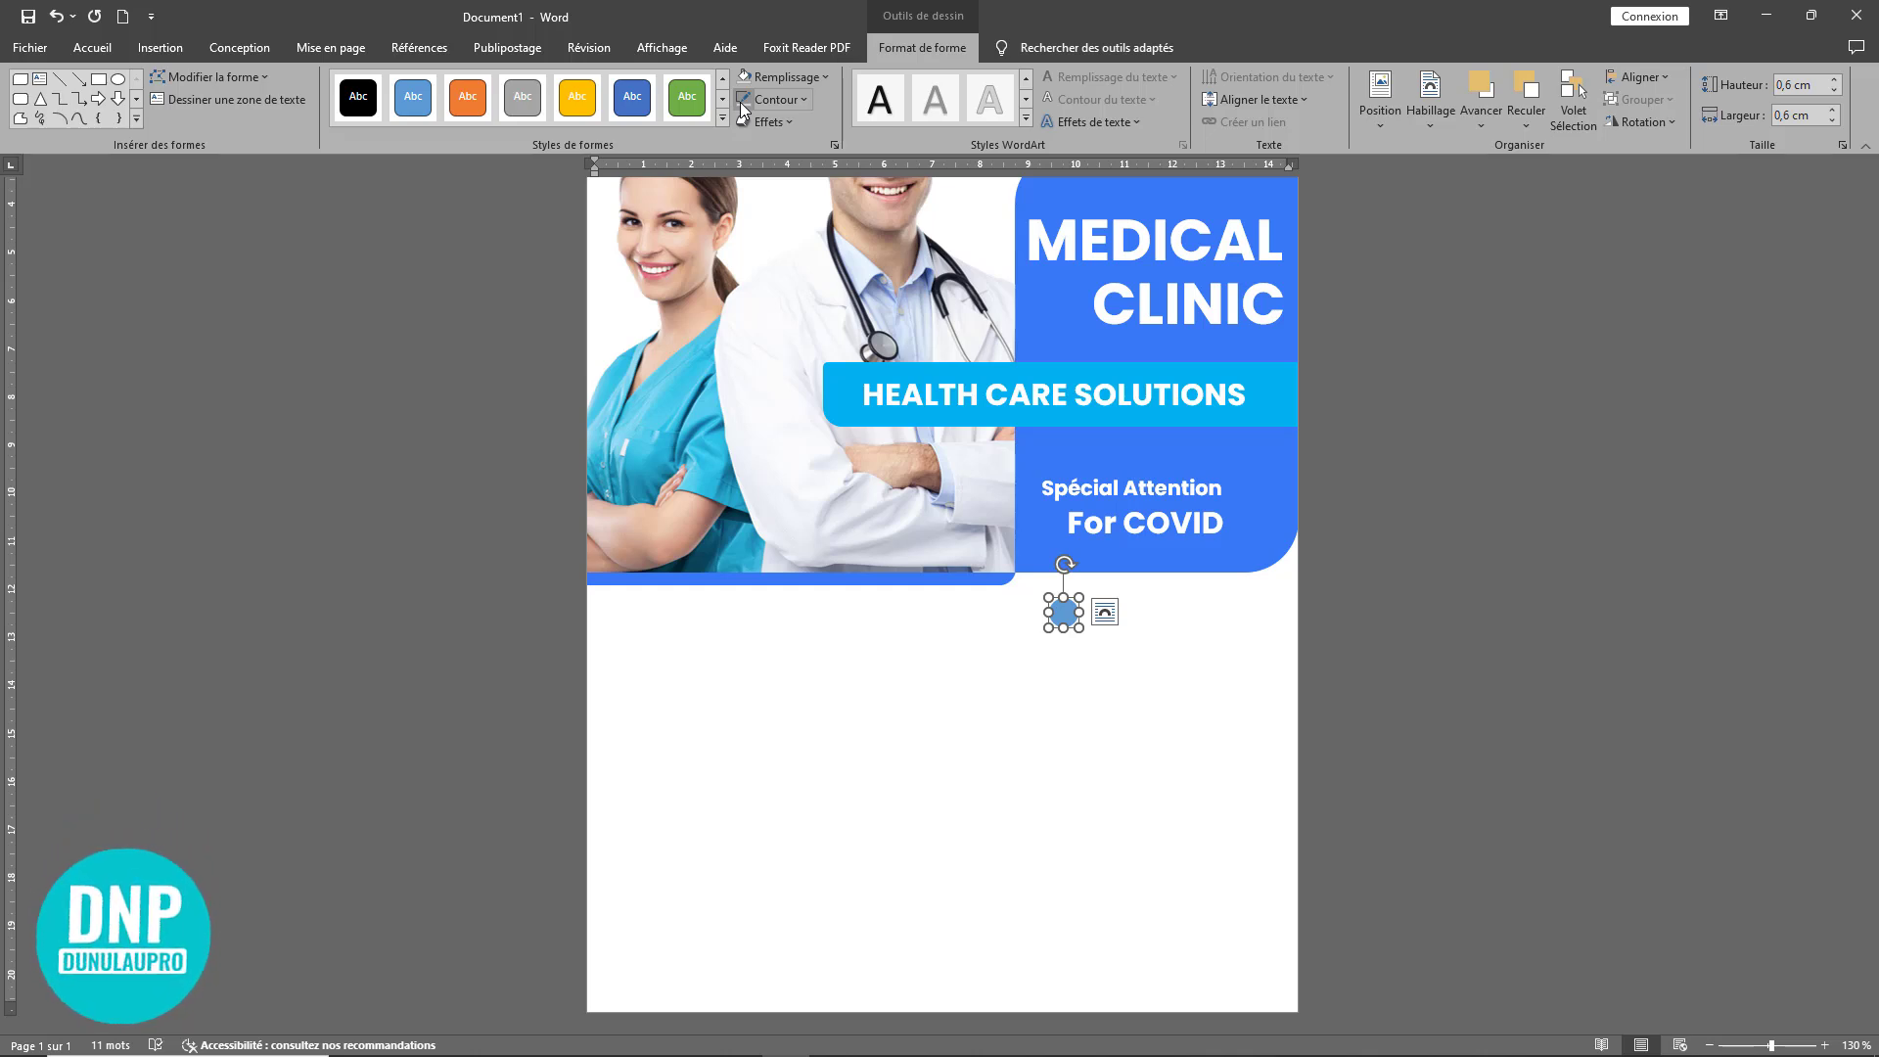
# Step: Fill the small circle with the recently used blue of the large shape
pyautogui.click(1223, 464)
pyautogui.click(1067, 616)
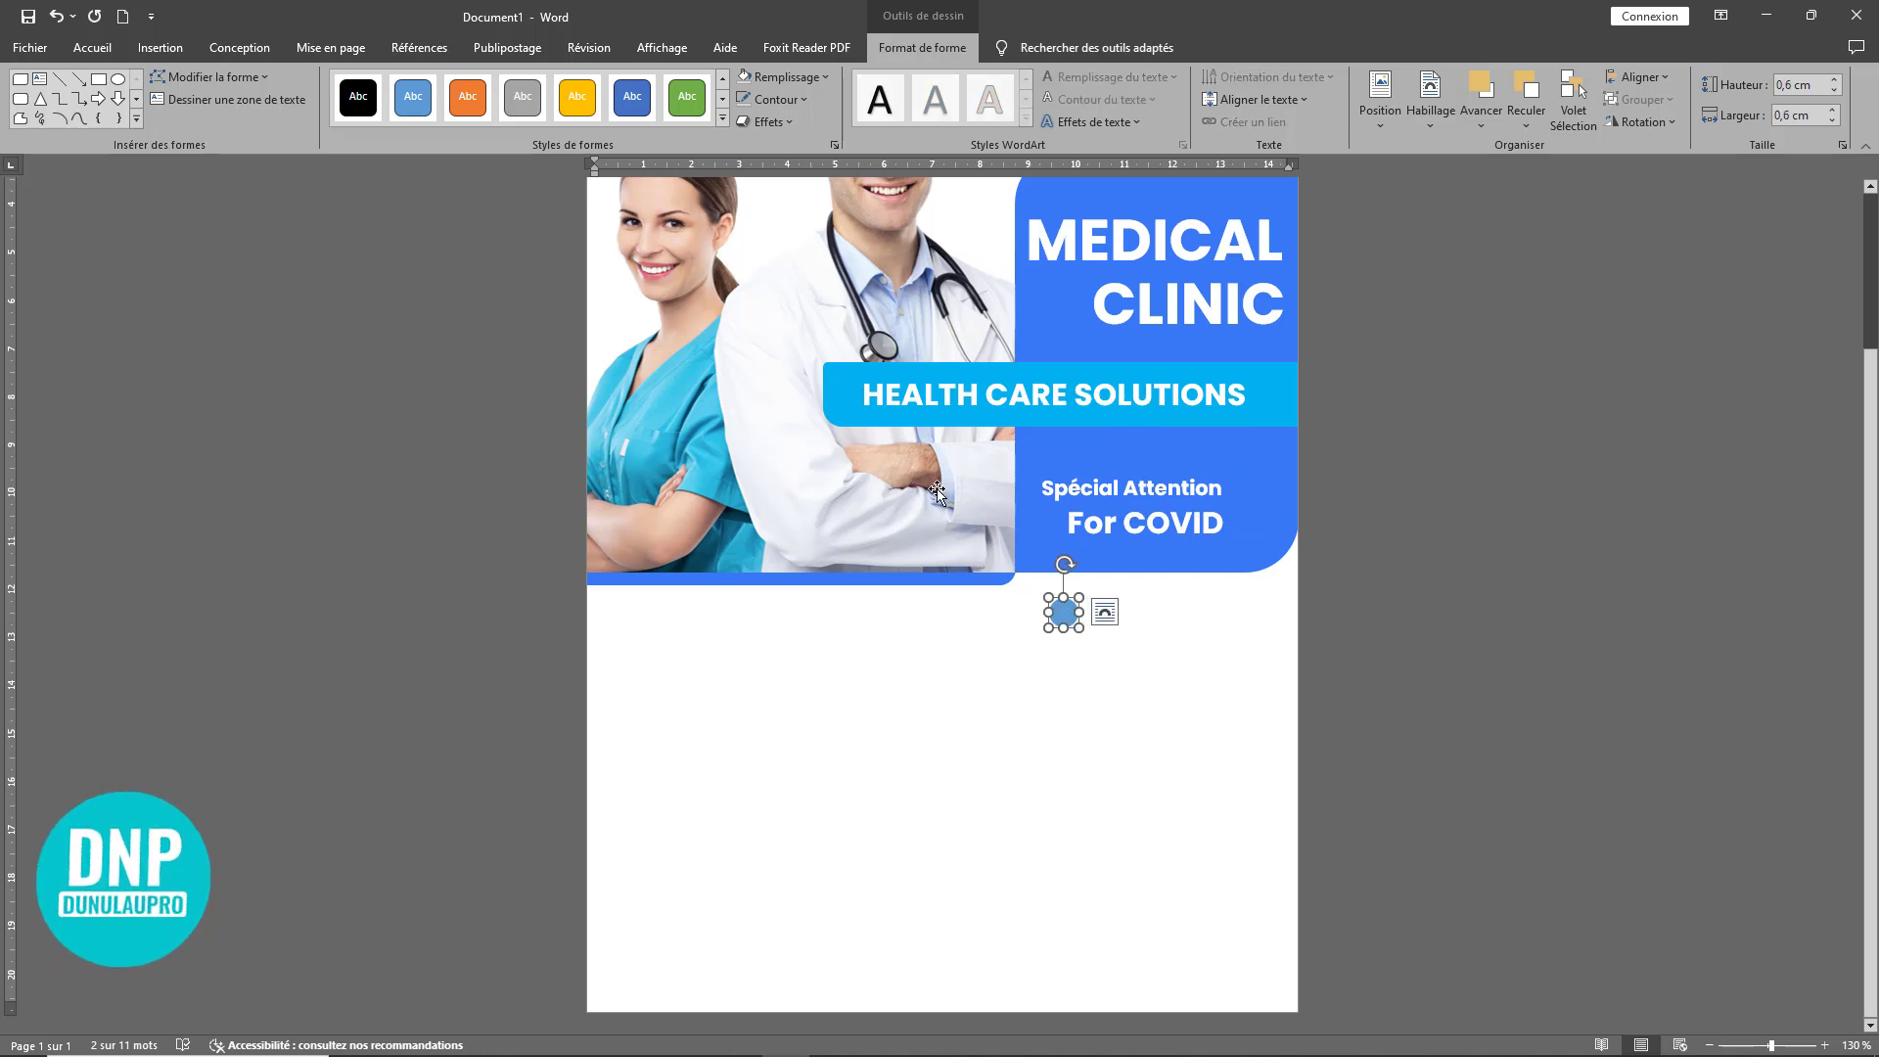
pyautogui.click(787, 75)
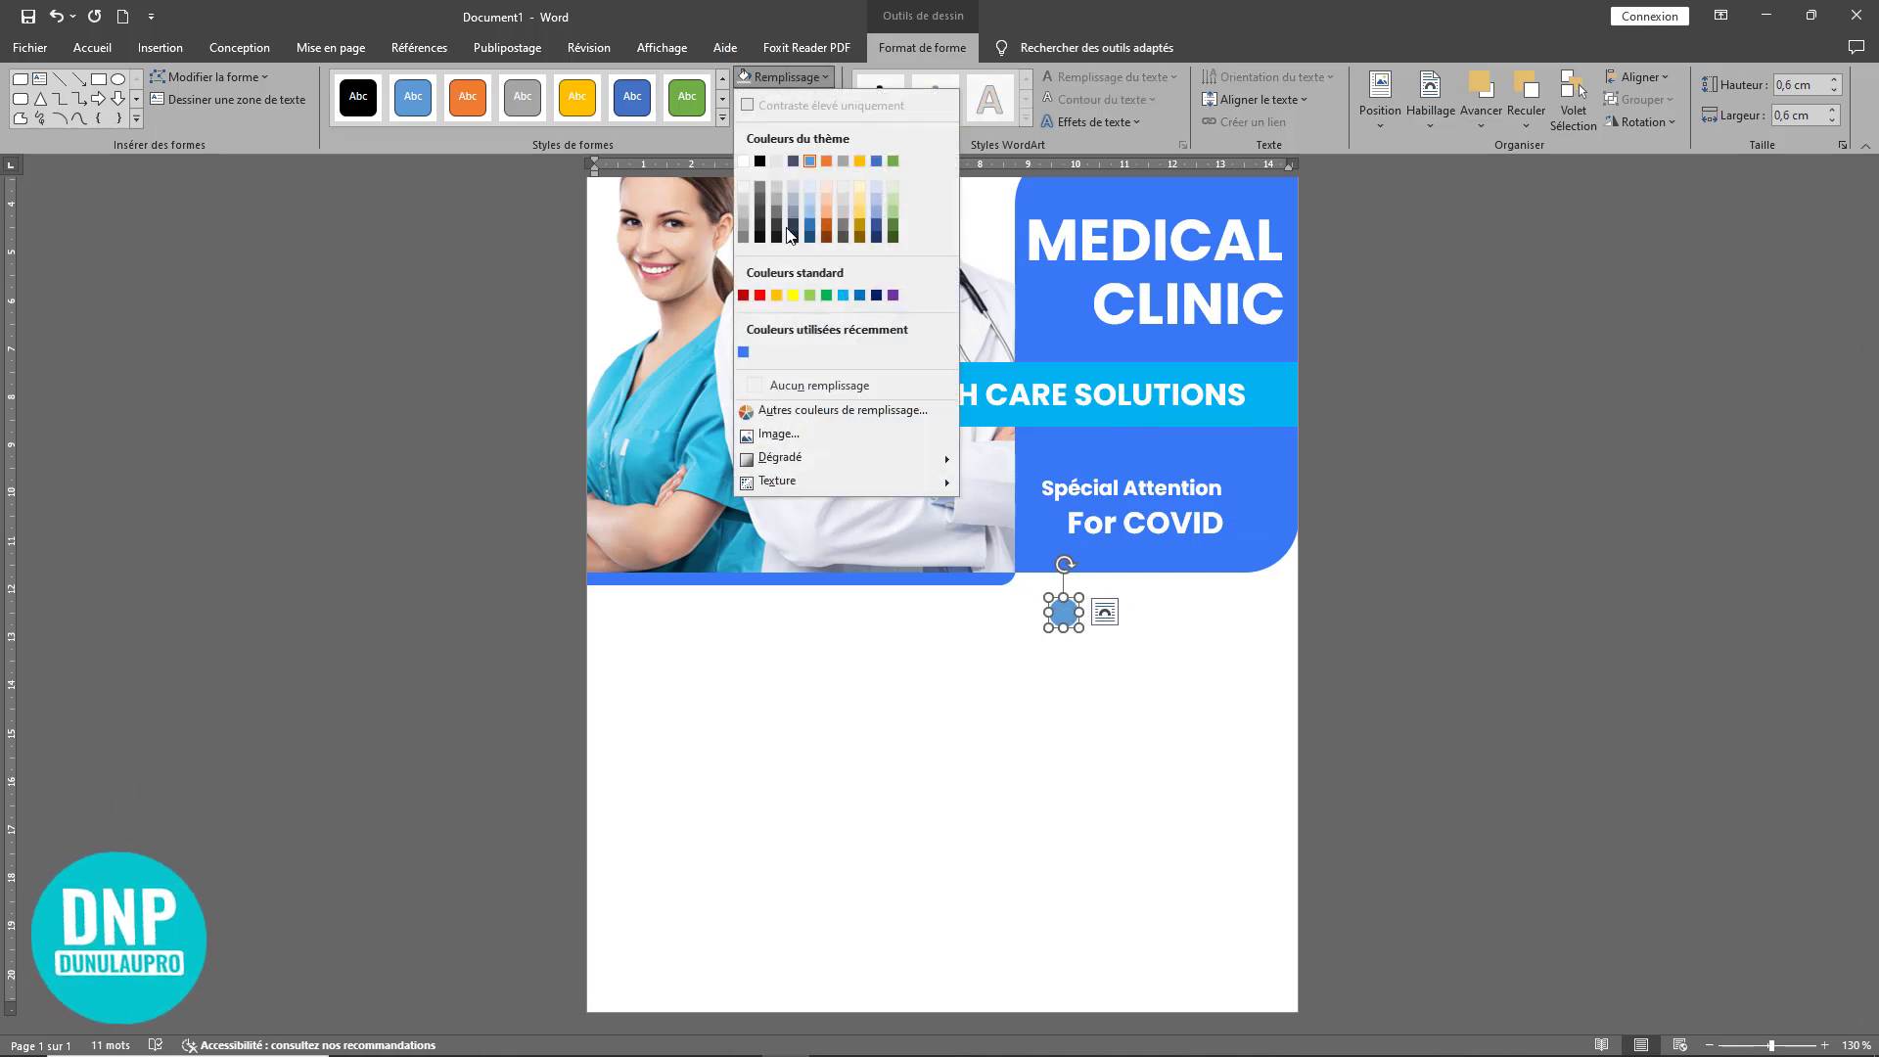
pyautogui.click(744, 353)
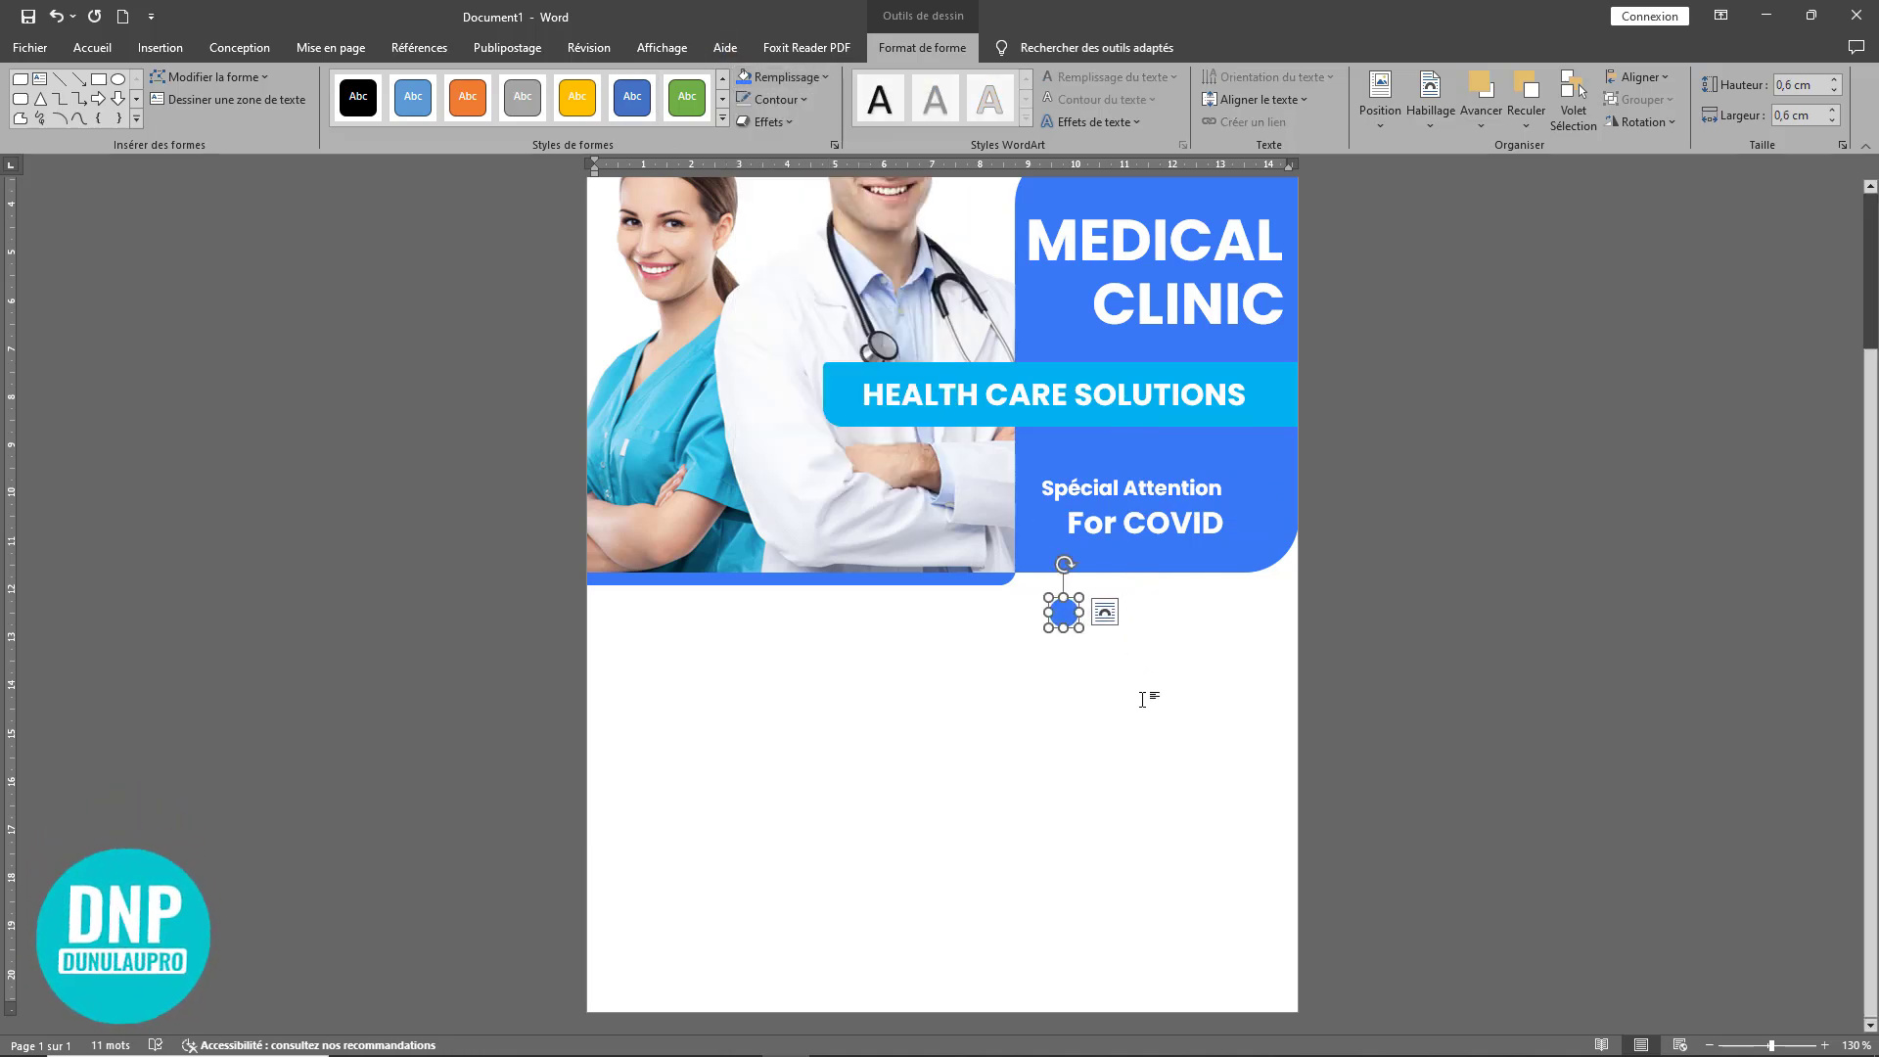
# Step: Duplicate the blue circle twice to form a horizontal row of three and align all three circles to their middle
pyautogui.scroll(2, 1143, 698)
pyautogui.moveTo(1068, 736); pyautogui.dragTo(1174, 722)
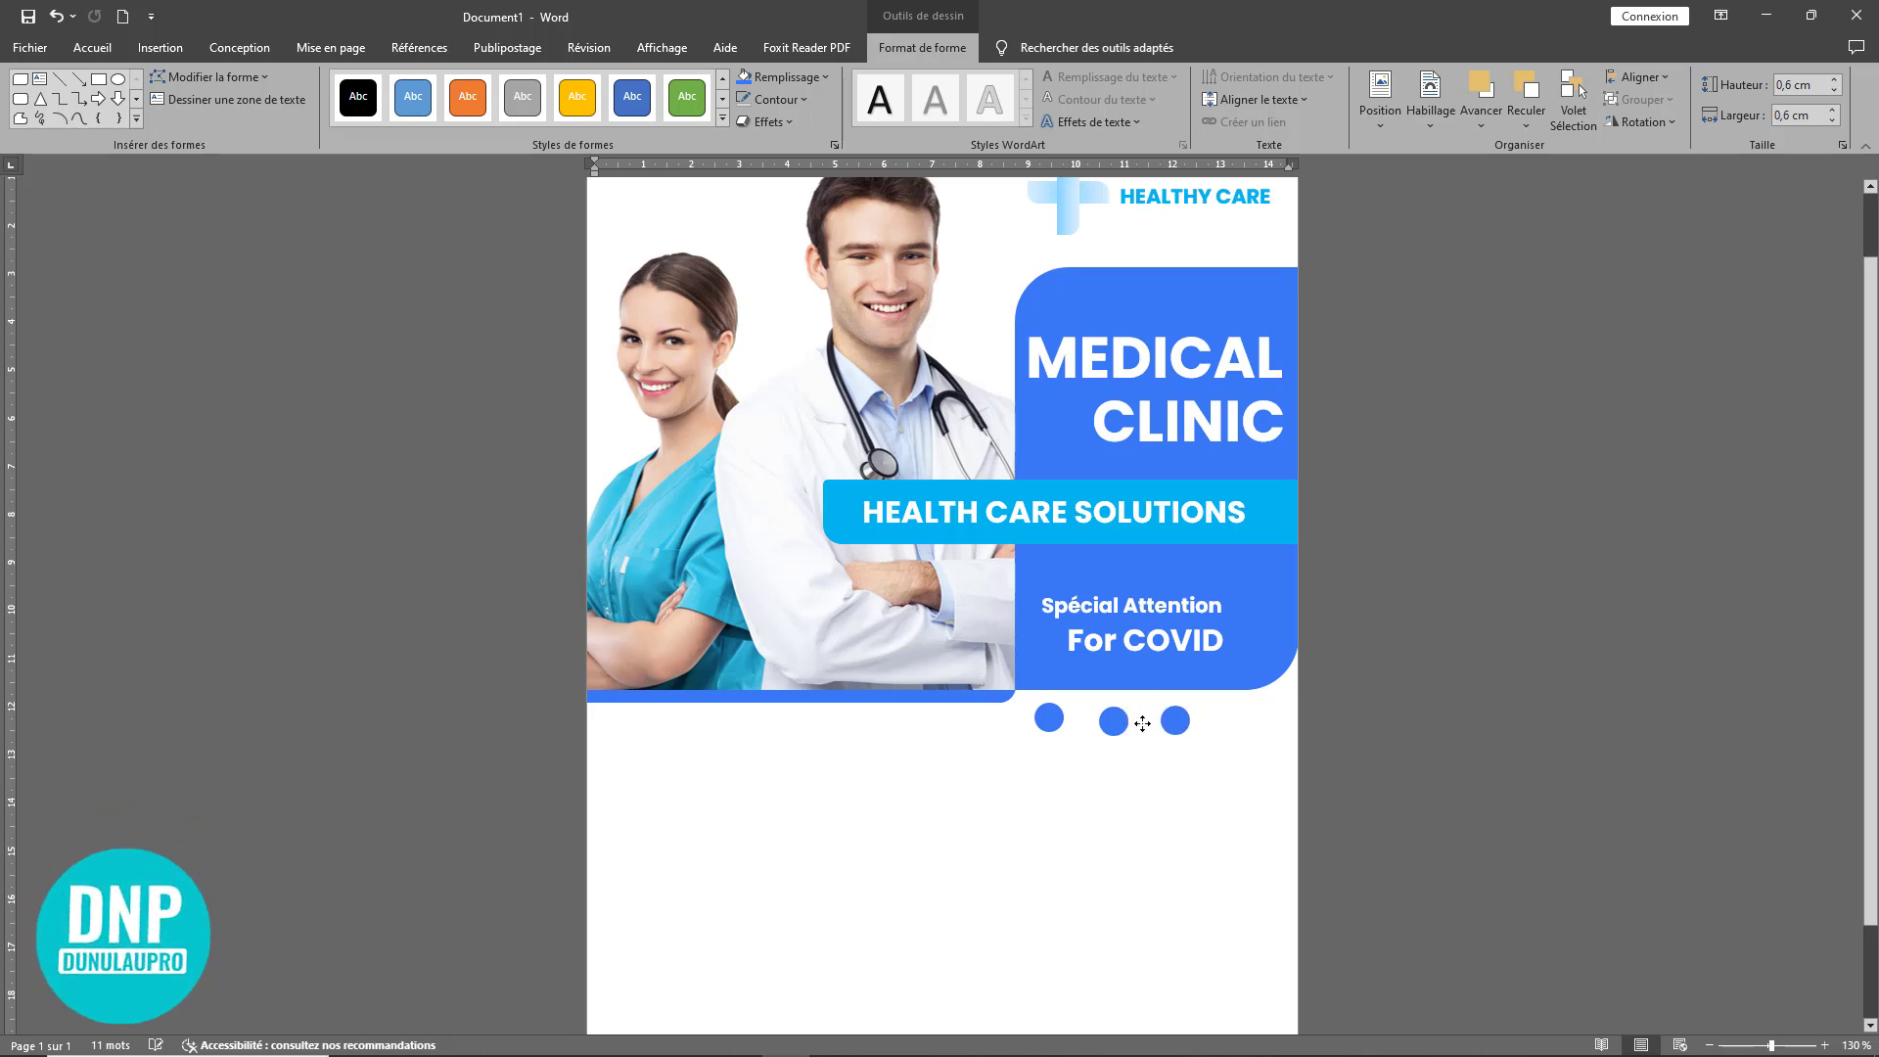
pyautogui.click(1114, 721)
pyautogui.keyDown('shift'); pyautogui.click(1048, 718); pyautogui.keyUp('shift')
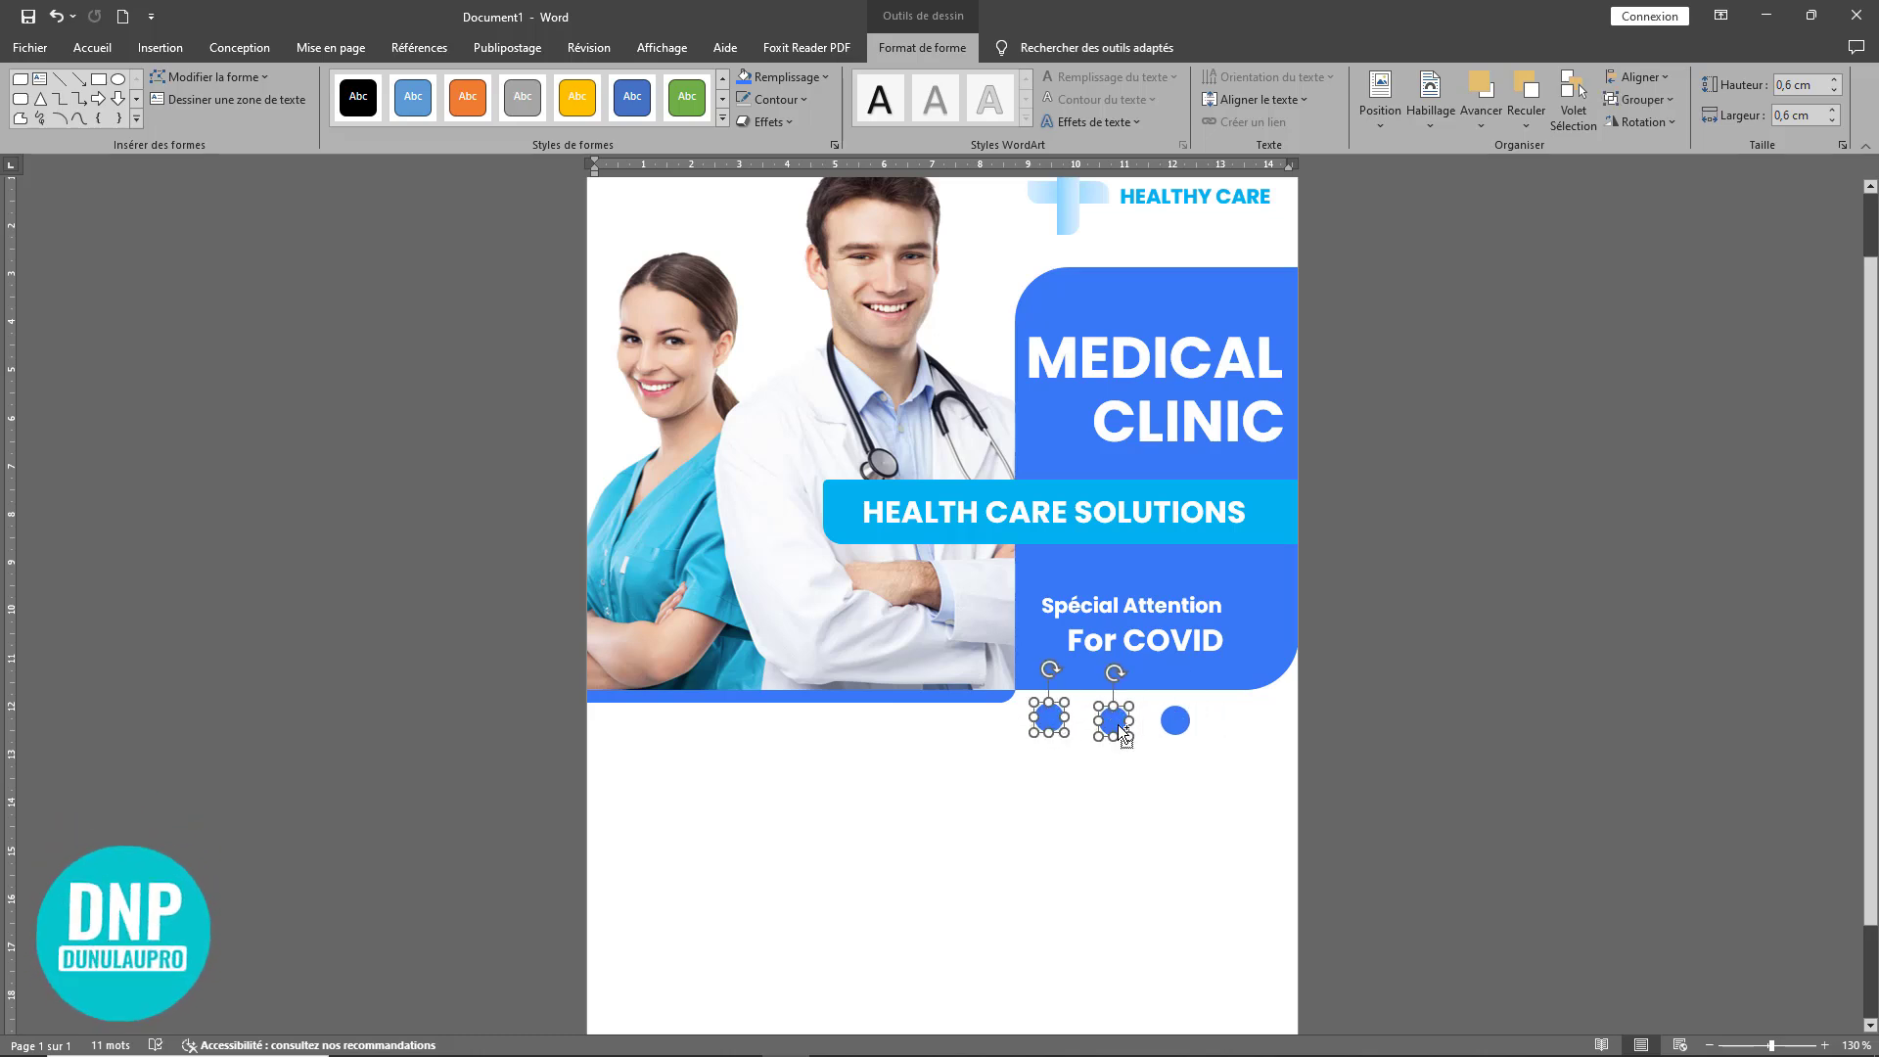
pyautogui.keyDown('shift'); pyautogui.click(1175, 721); pyautogui.keyUp('shift')
pyautogui.click(1639, 77)
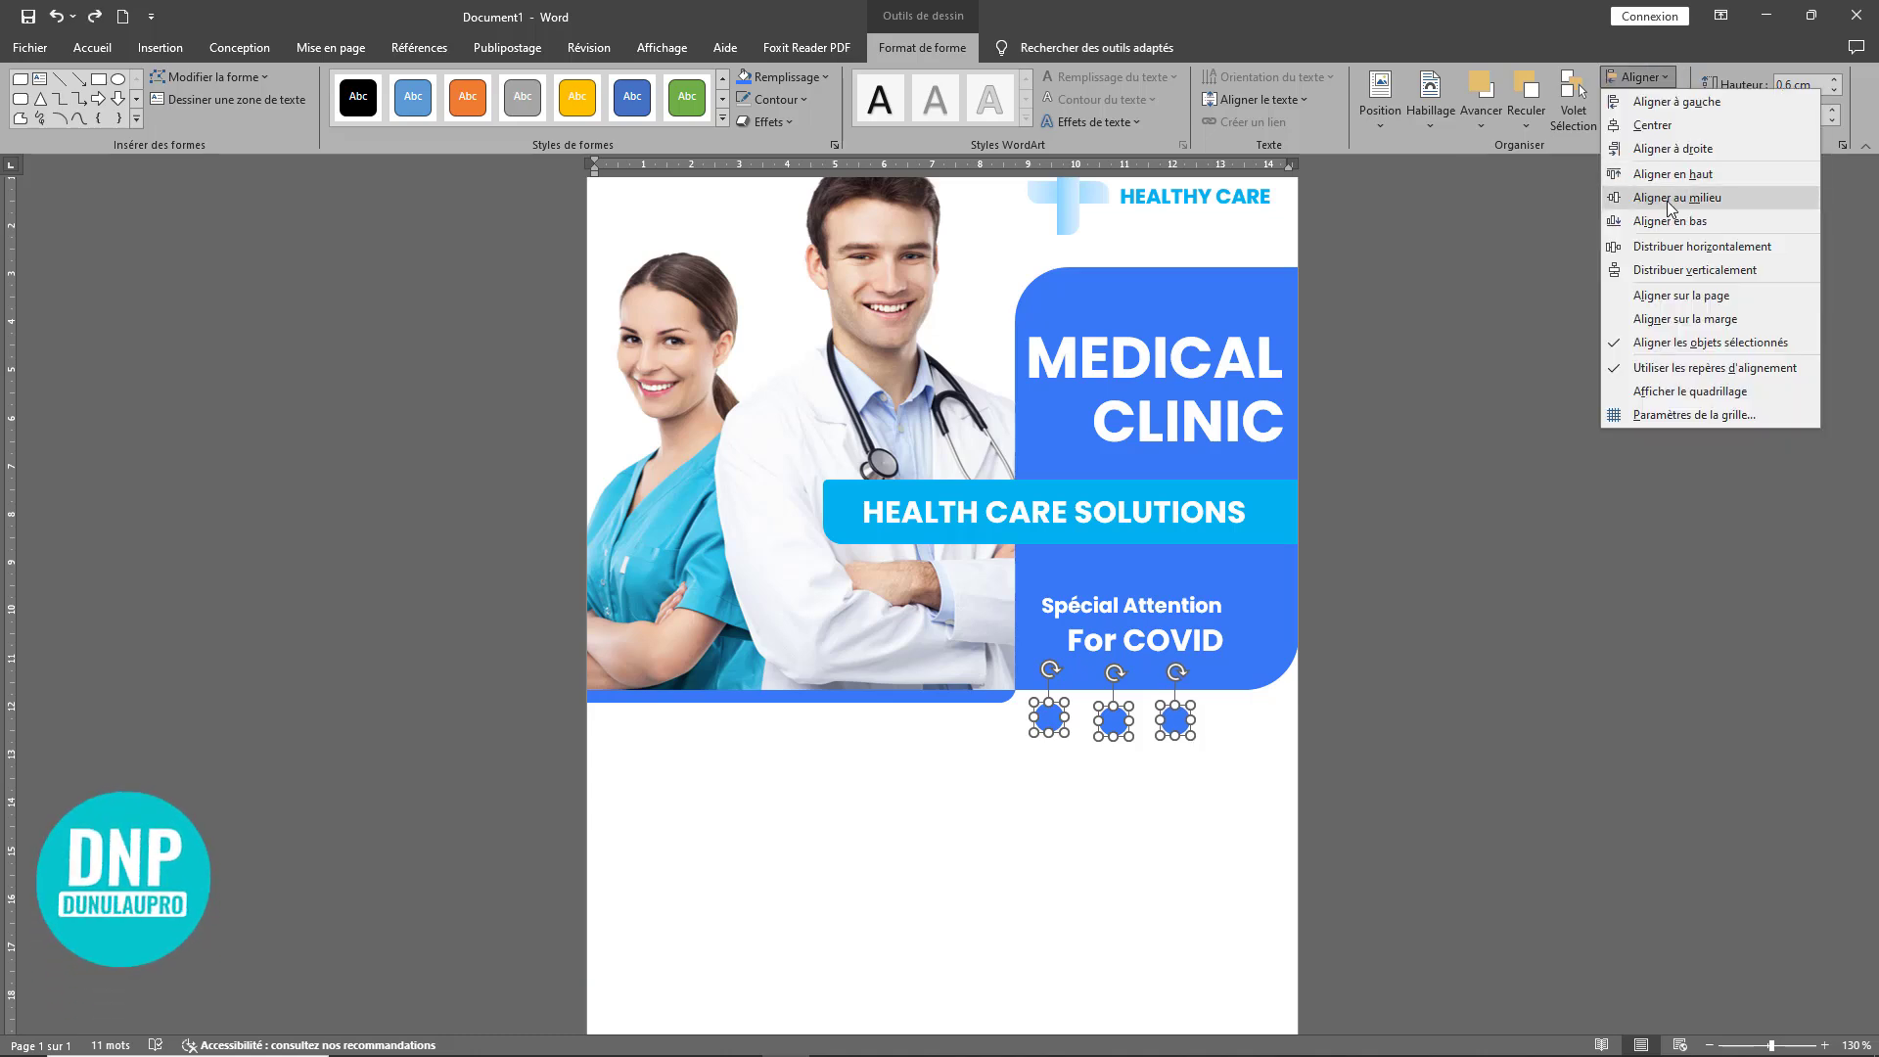
pyautogui.click(1676, 198)
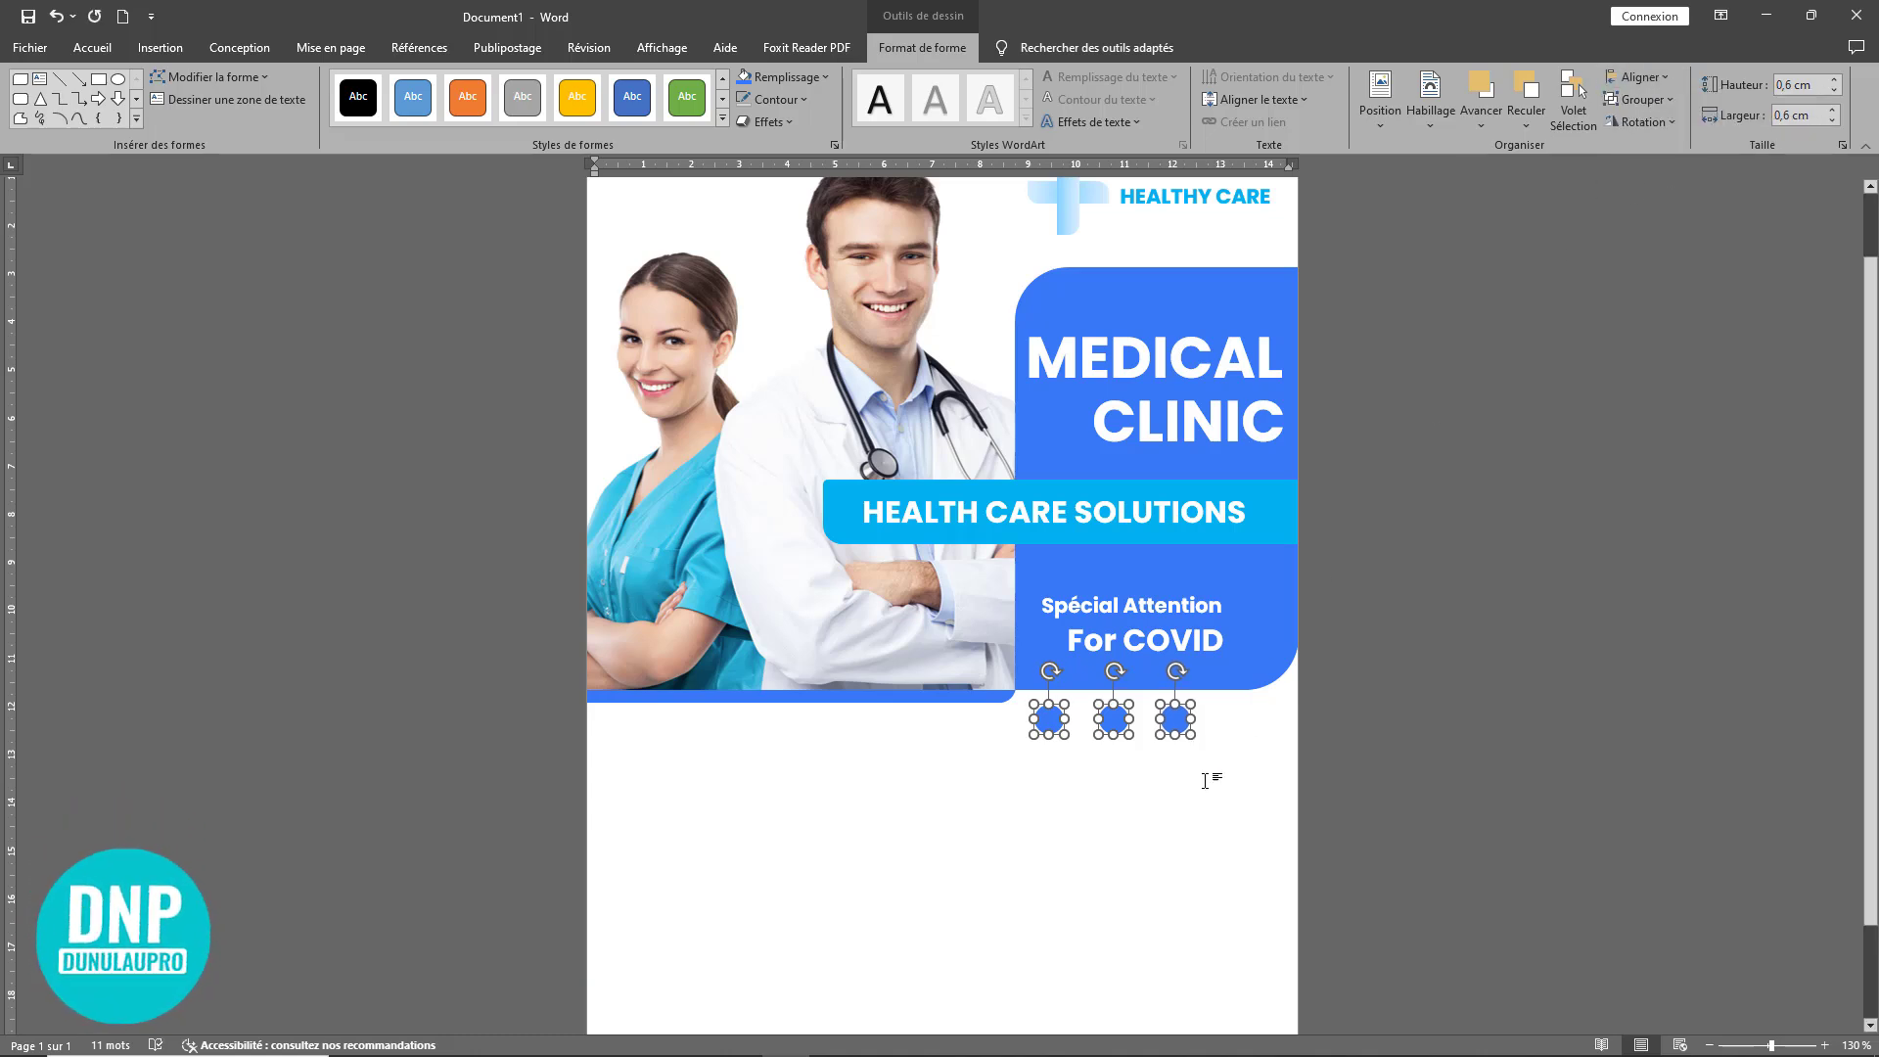
# Step: Nudge the middle blue circle left so it sits closer to the first circle
pyautogui.click(1145, 777)
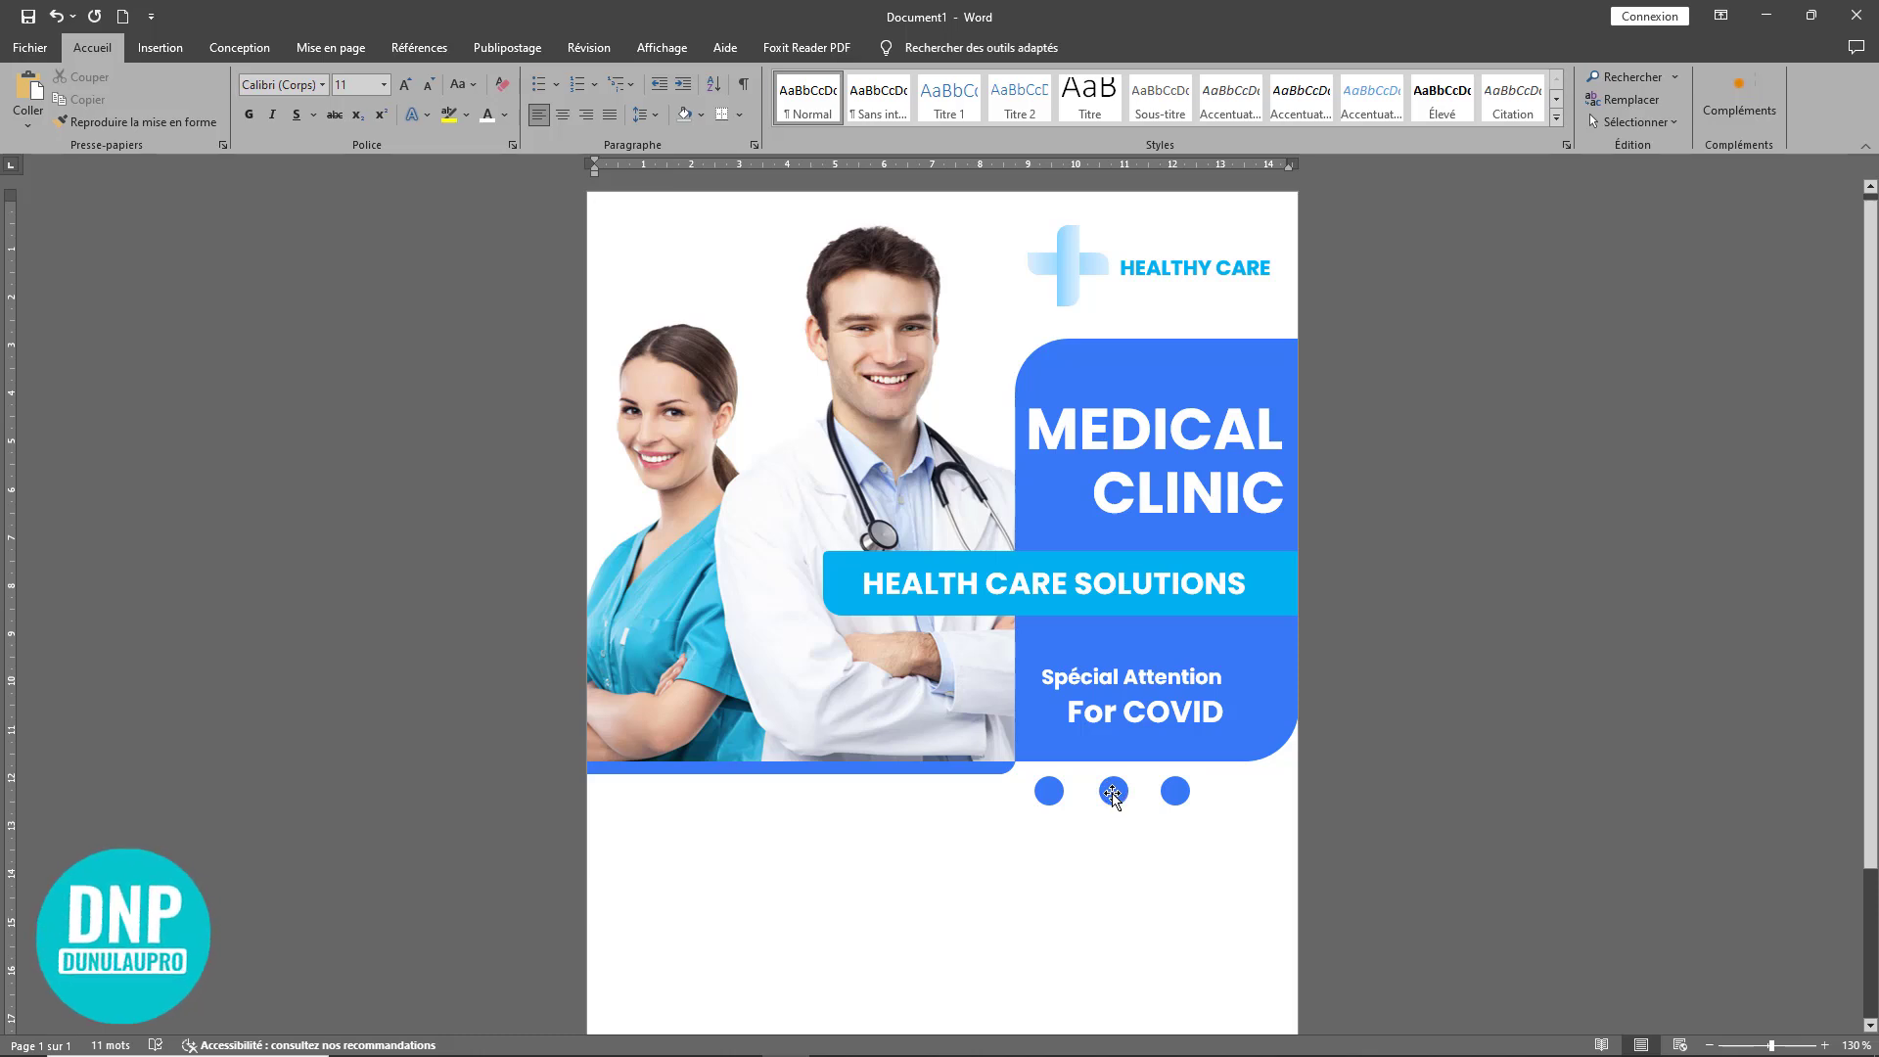
pyautogui.click(1114, 792)
pyautogui.press('Left')
pyautogui.press('Left')
pyautogui.press('Left')
pyautogui.press('Left')
pyautogui.press('Left')
pyautogui.press('Left')
pyautogui.press('Left')
pyautogui.press('Left')
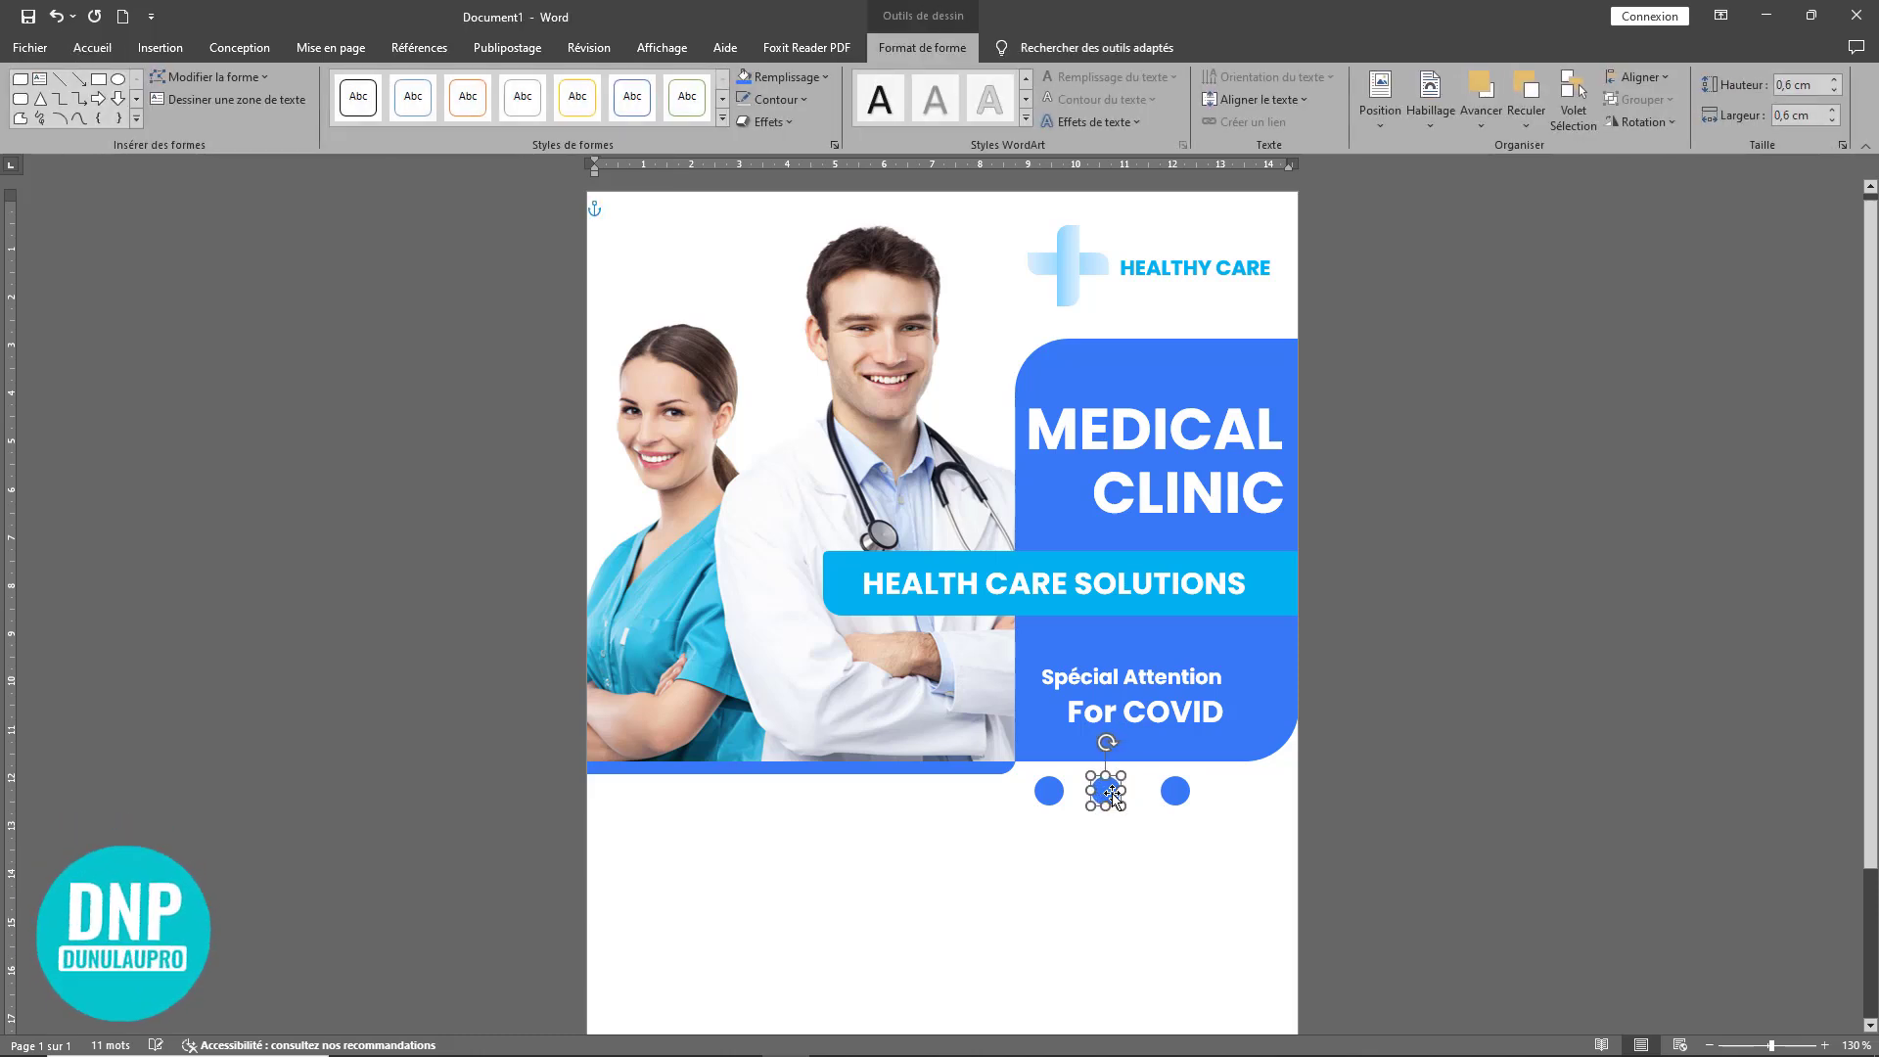
# Step: Nudge the third blue circle left until the spacing between the three circles is even
pyautogui.click(1176, 793)
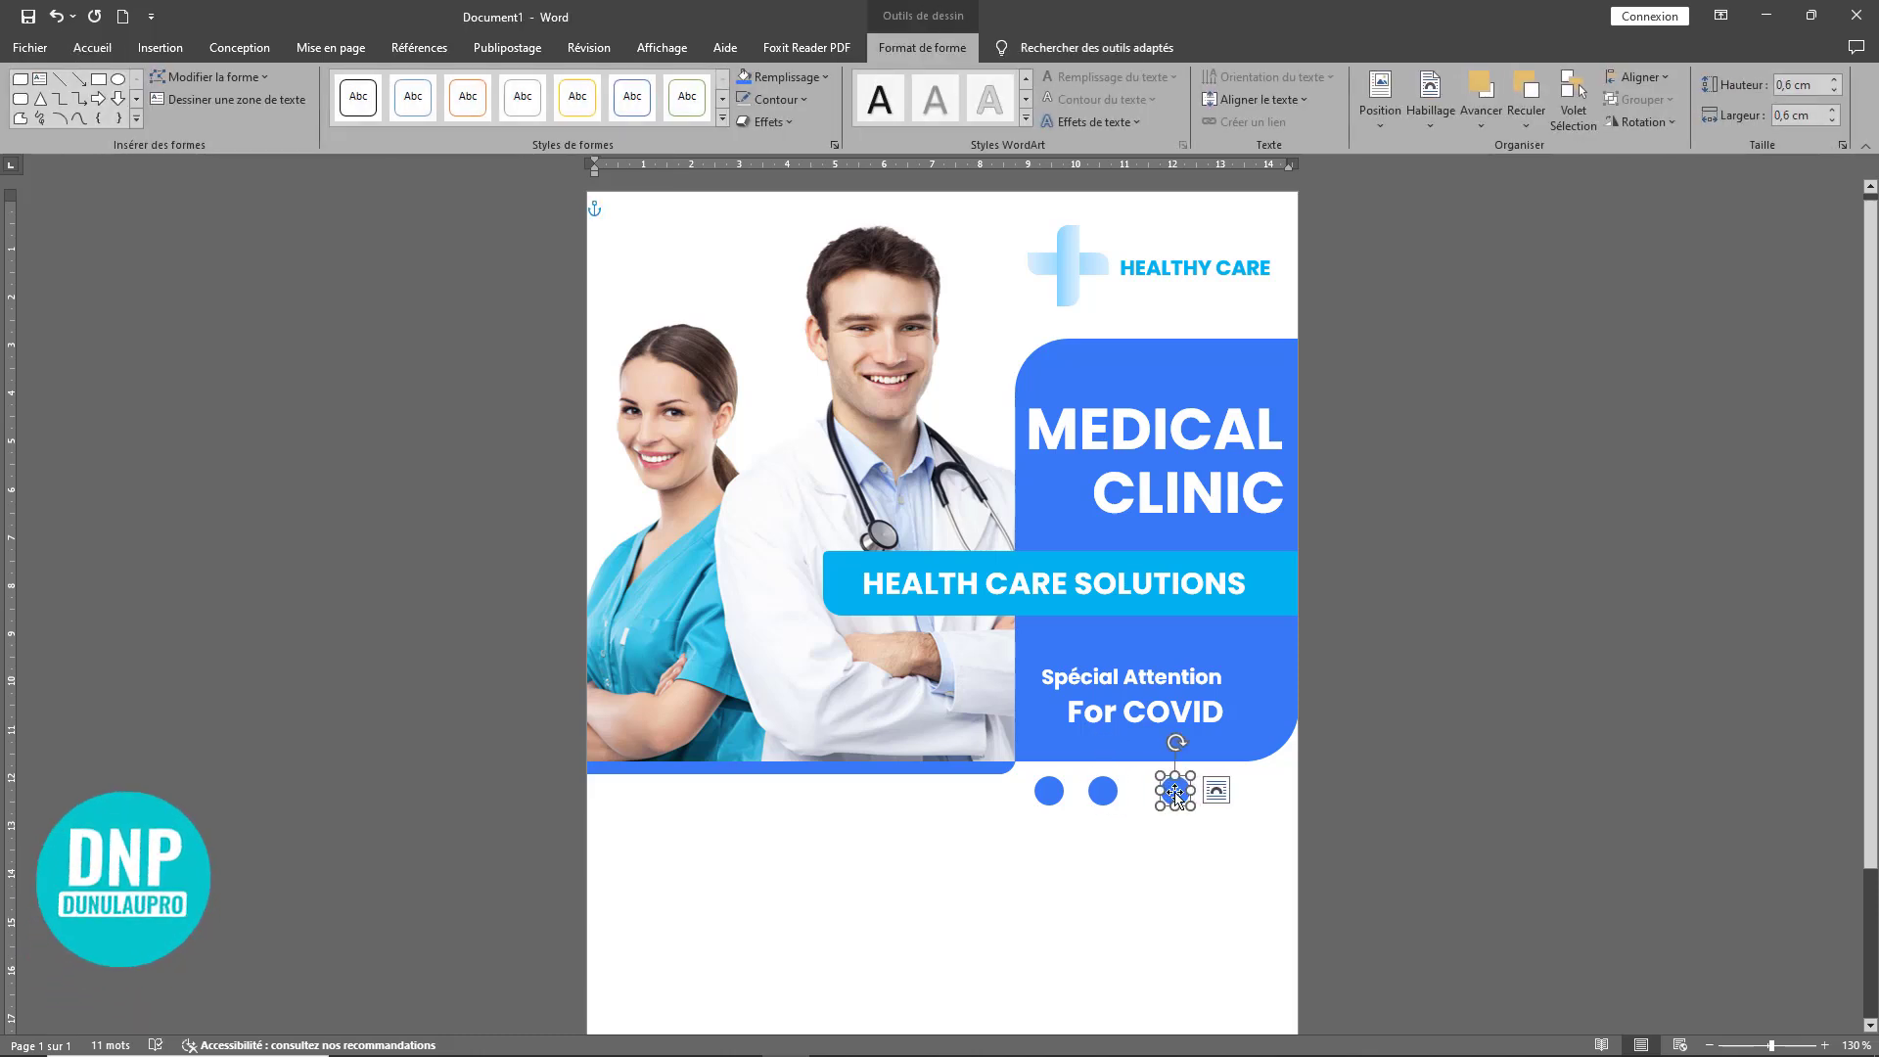
pyautogui.press('Left')
pyautogui.press('Left')
pyautogui.press('Left')
pyautogui.press('Left')
pyautogui.press('Left')
pyautogui.press('Left')
pyautogui.press('Left')
pyautogui.press('Left')
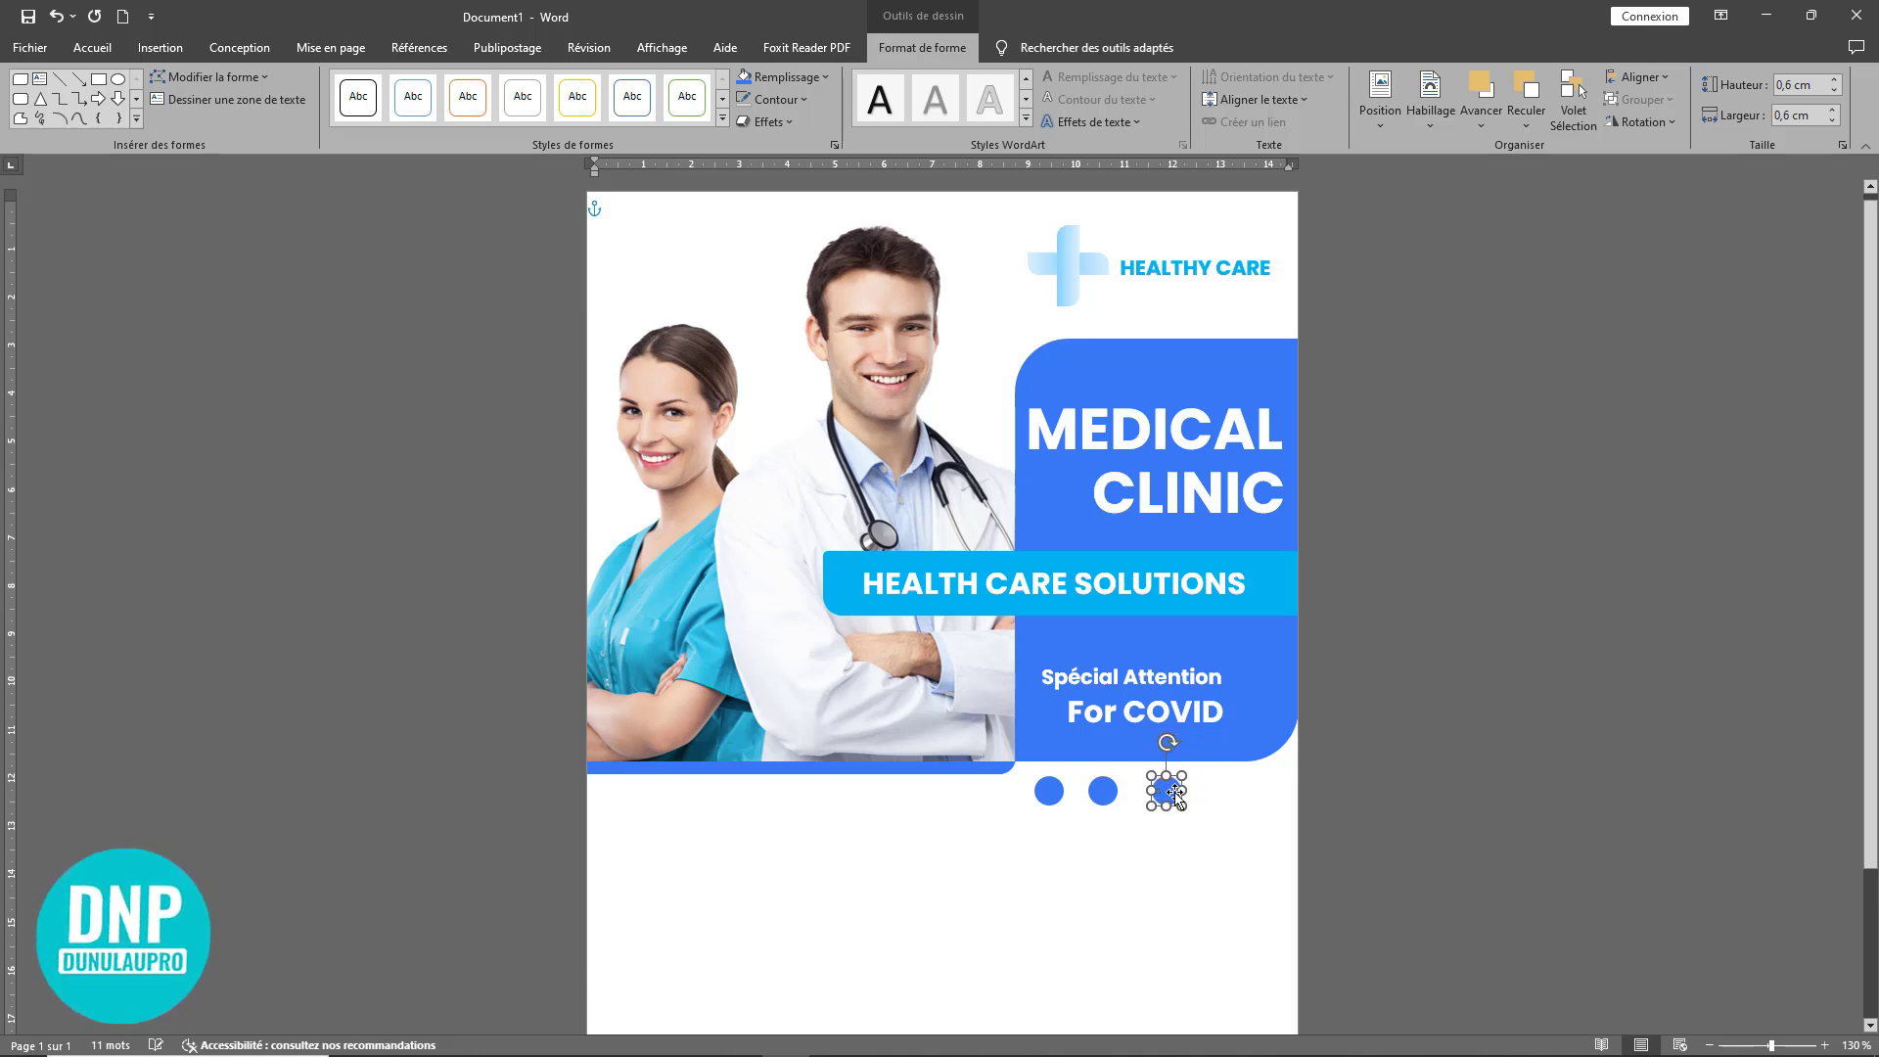
pyautogui.press('Left')
pyautogui.press('Left')
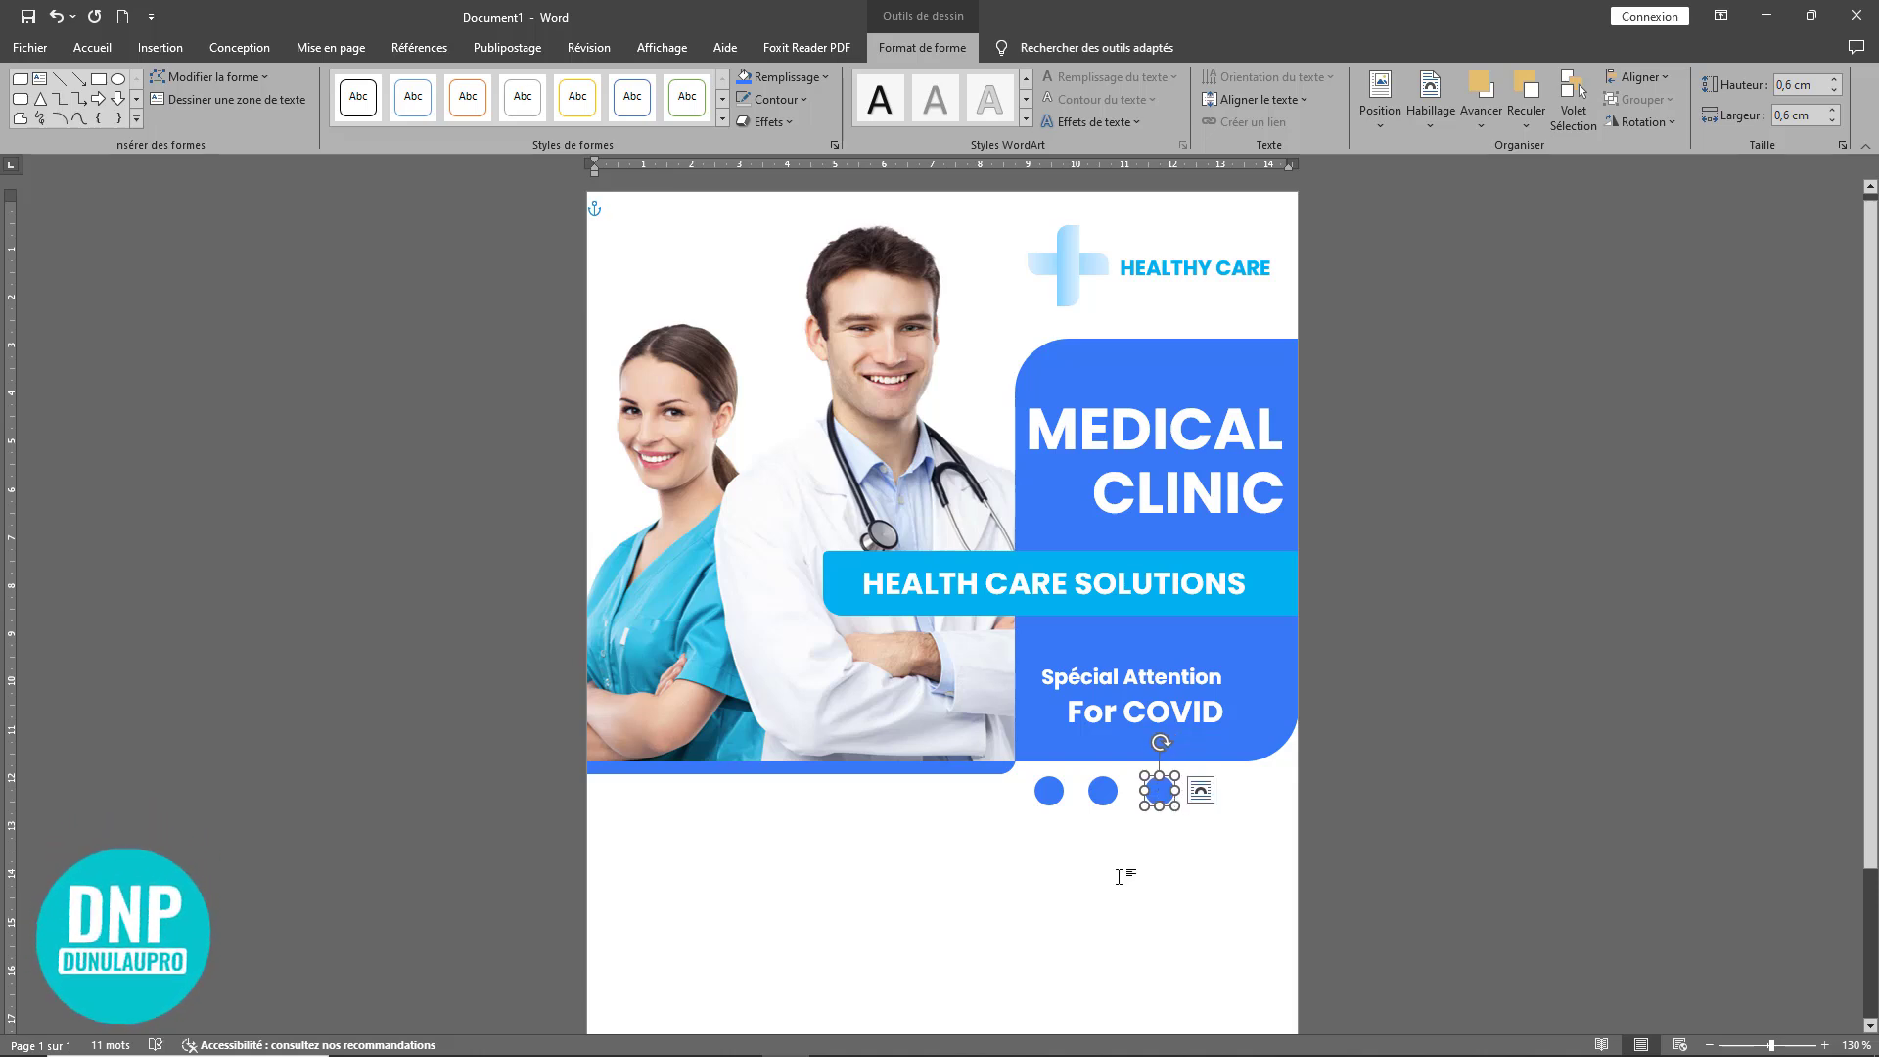
pyautogui.click(1119, 882)
pyautogui.click(1160, 791)
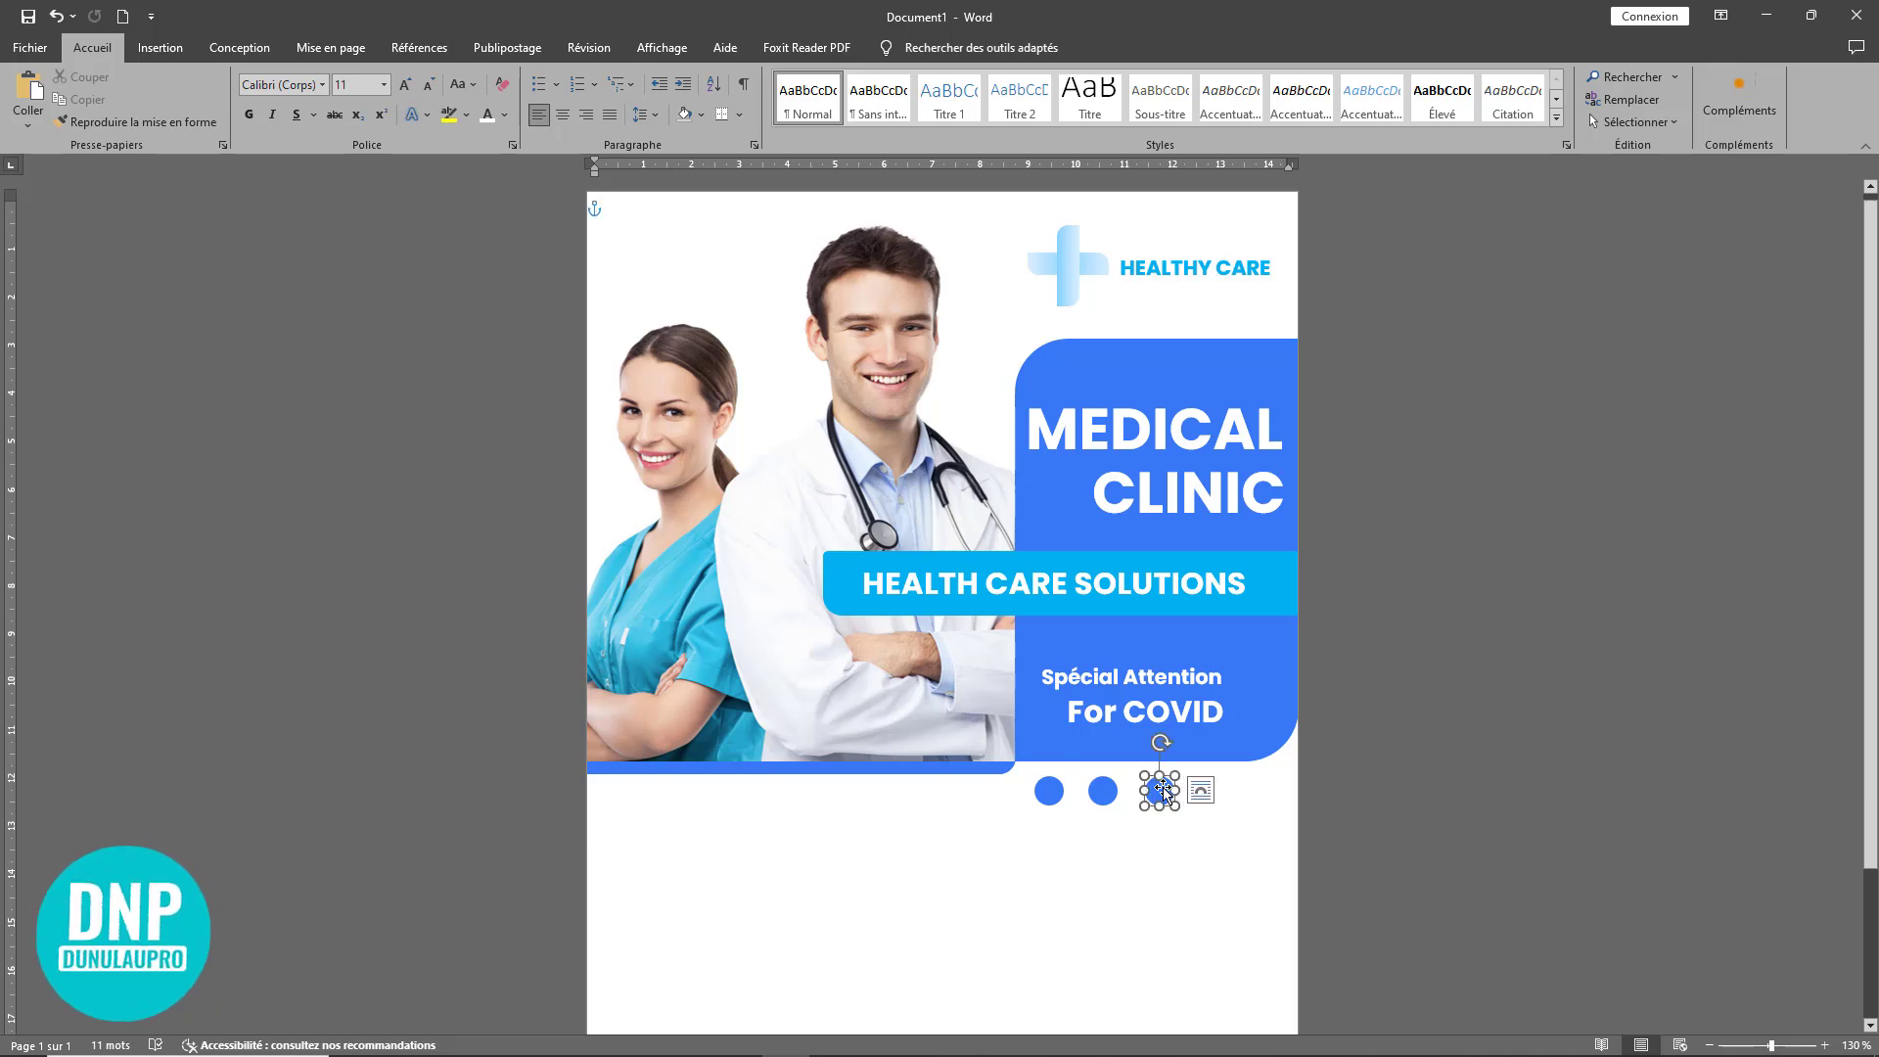
pyautogui.click(1095, 860)
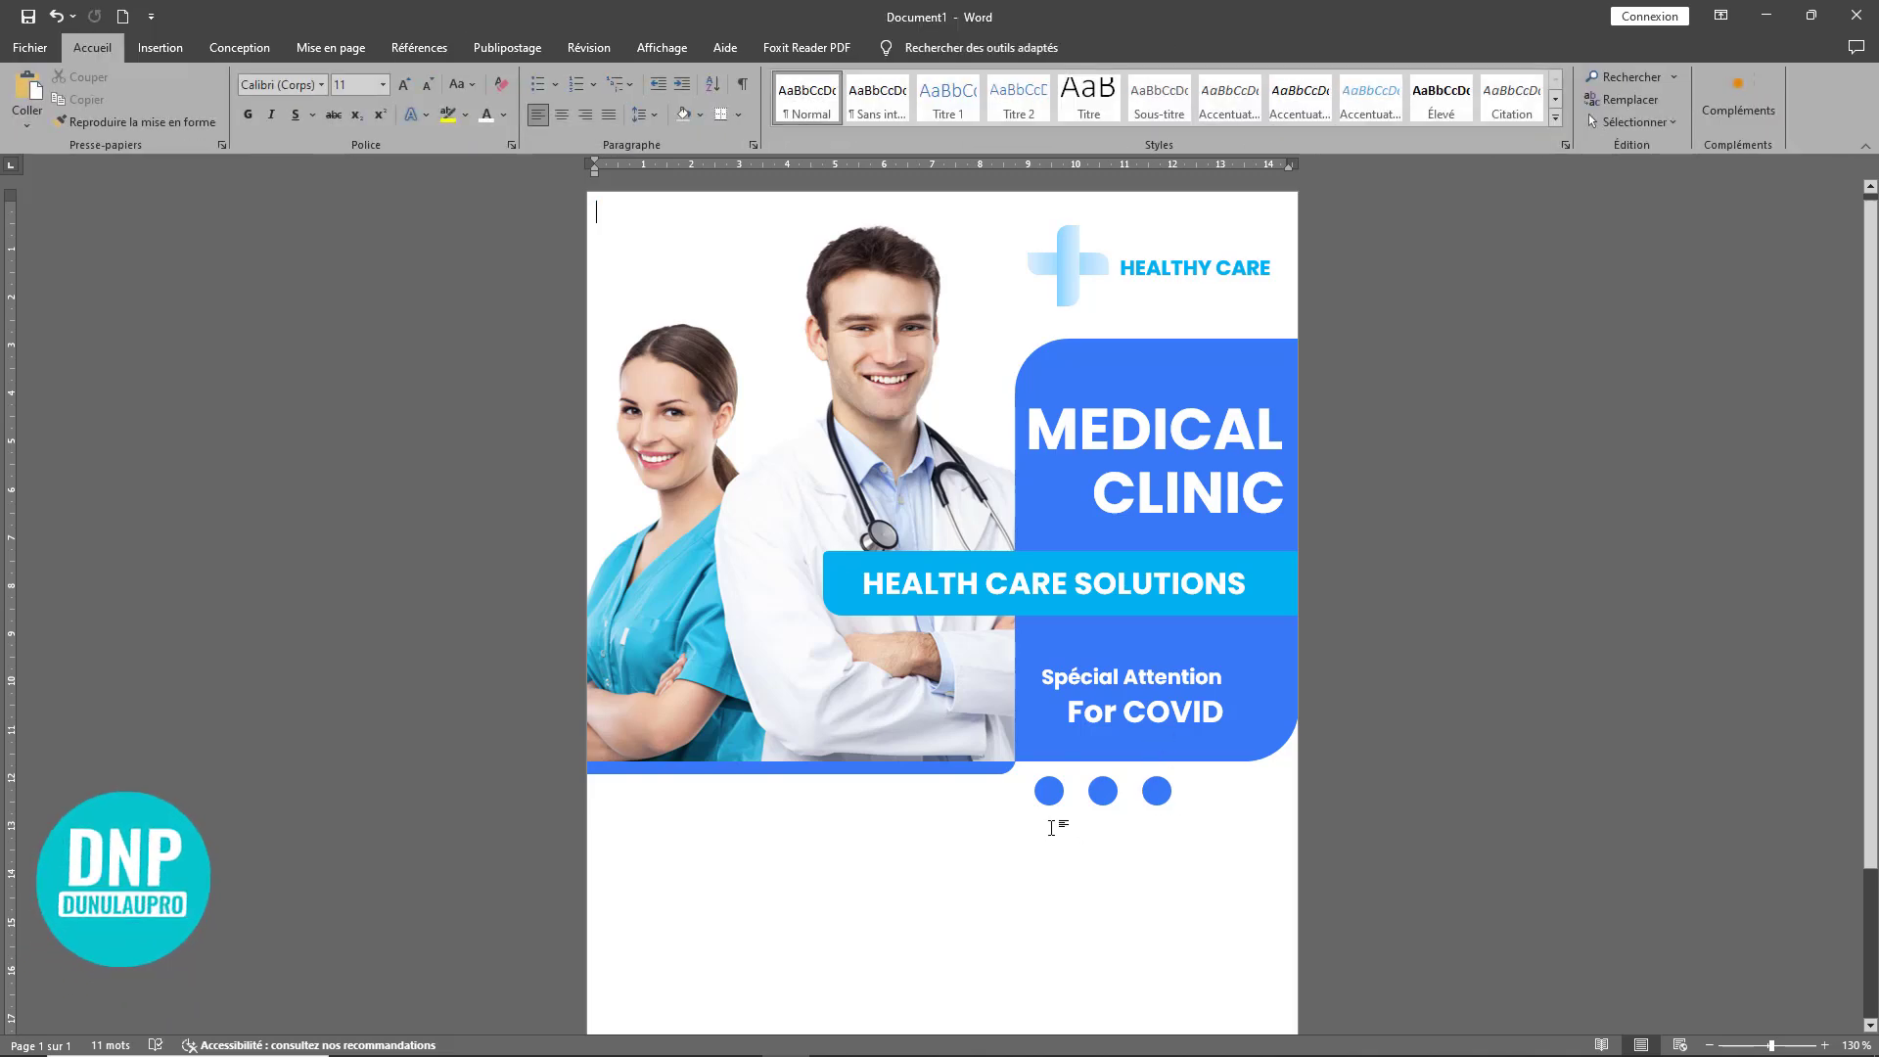
# Step: Move all three blue circles together to the right, centring them beneath the large blue shape
pyautogui.click(1067, 796)
pyautogui.keyDown('shift'); pyautogui.click(1106, 795); pyautogui.keyUp('shift')
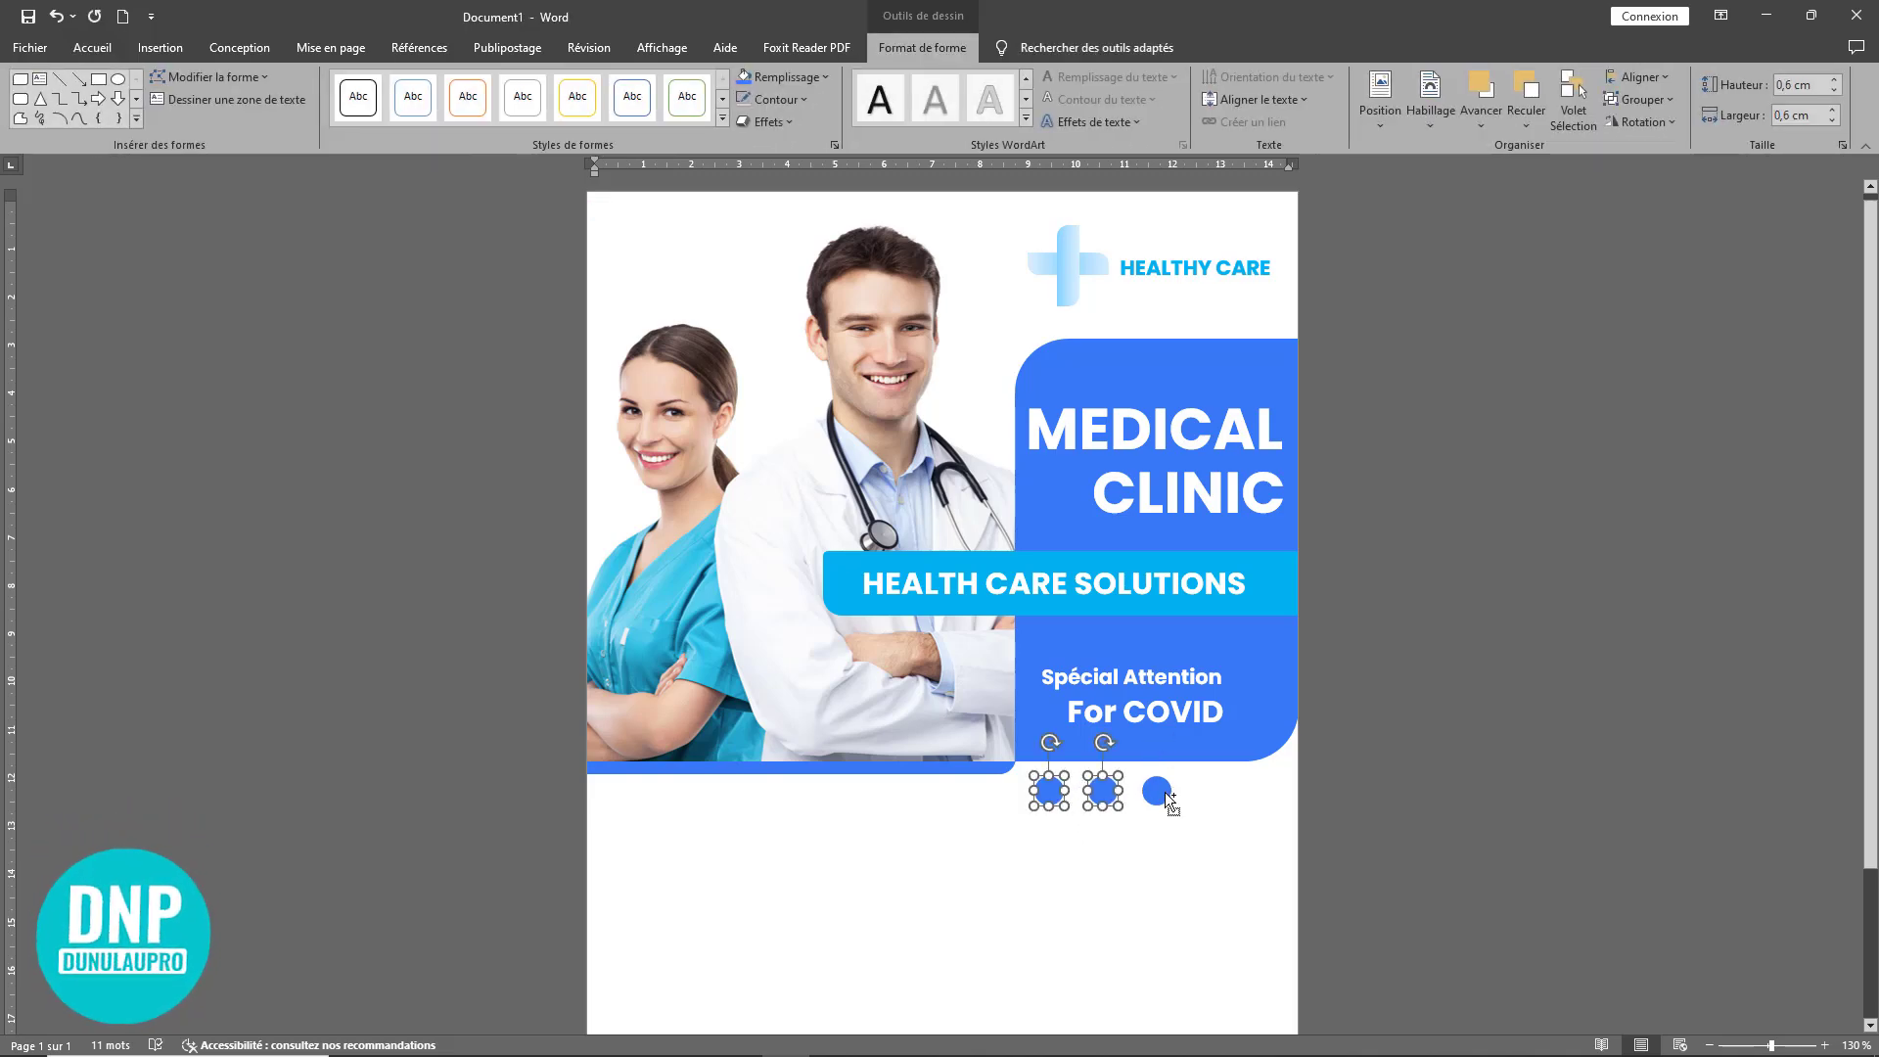
pyautogui.keyDown('shift'); pyautogui.click(1159, 793); pyautogui.keyUp('shift')
pyautogui.moveTo(1162, 795); pyautogui.dragTo(1205, 797)
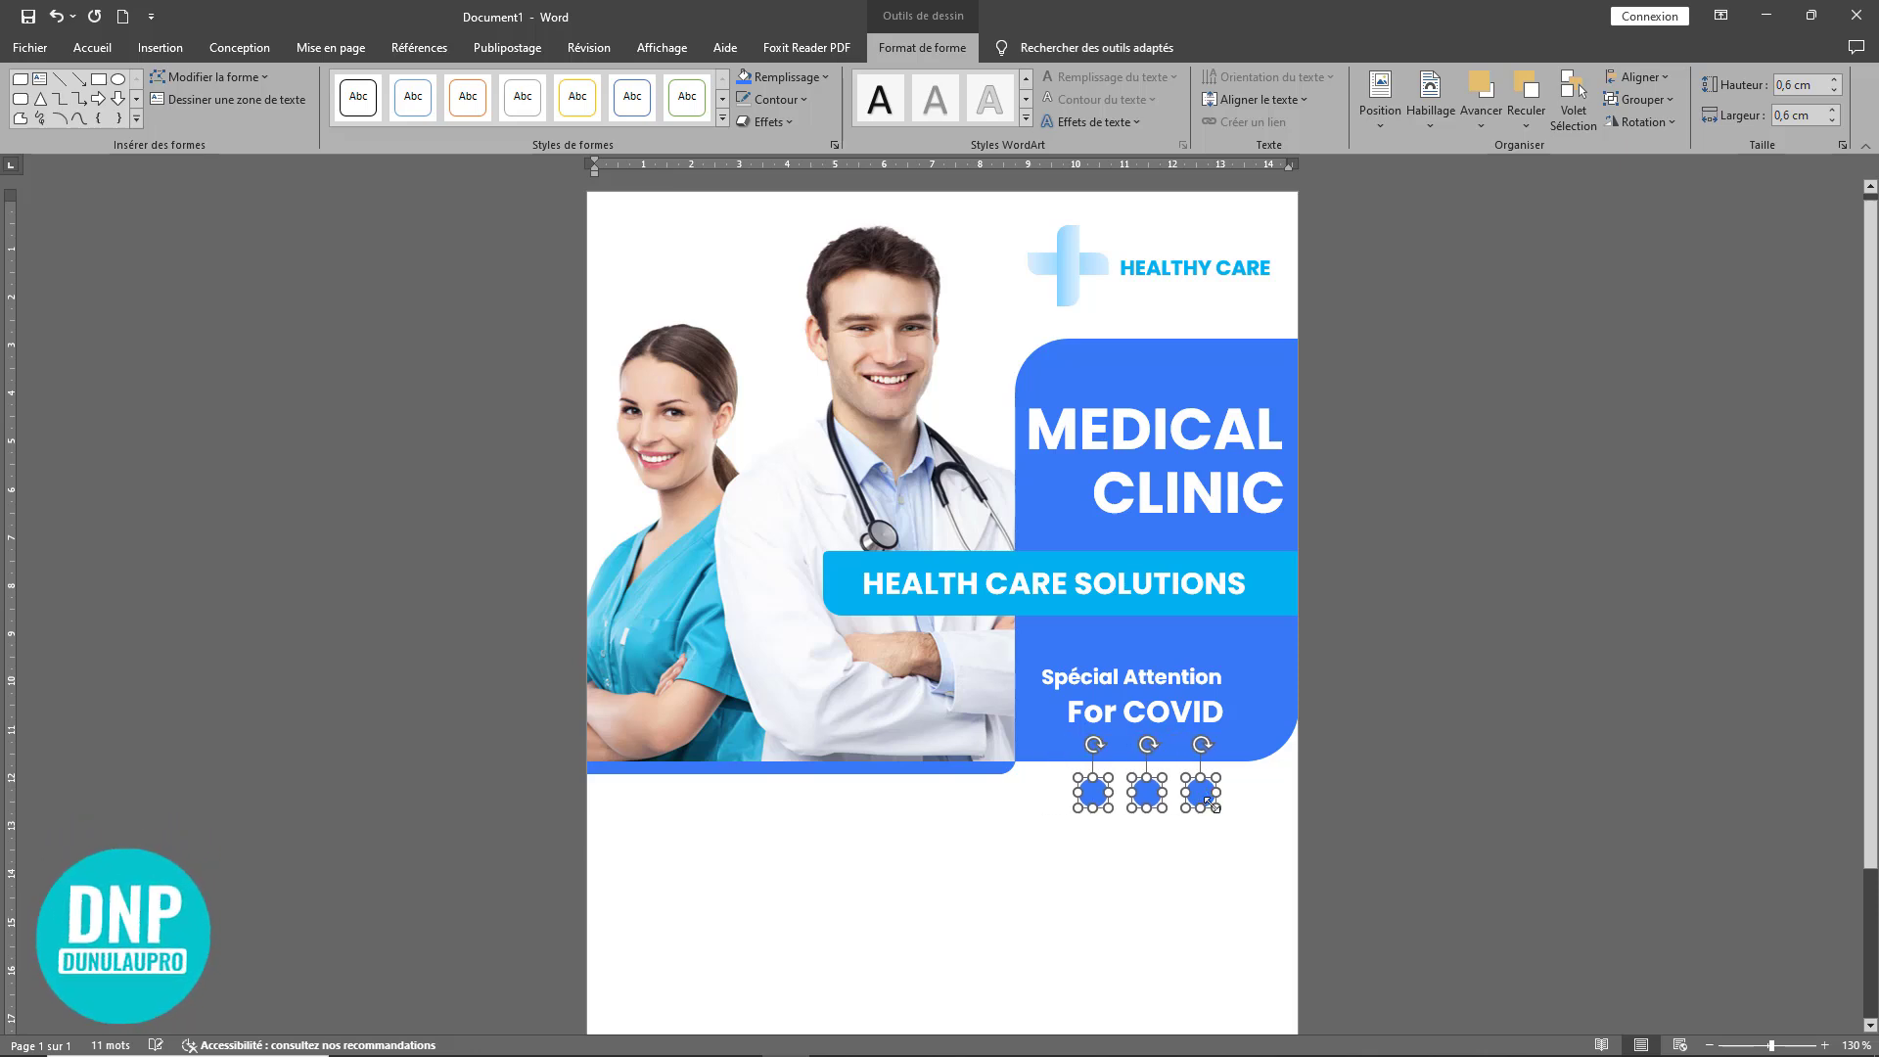
pyautogui.click(1195, 858)
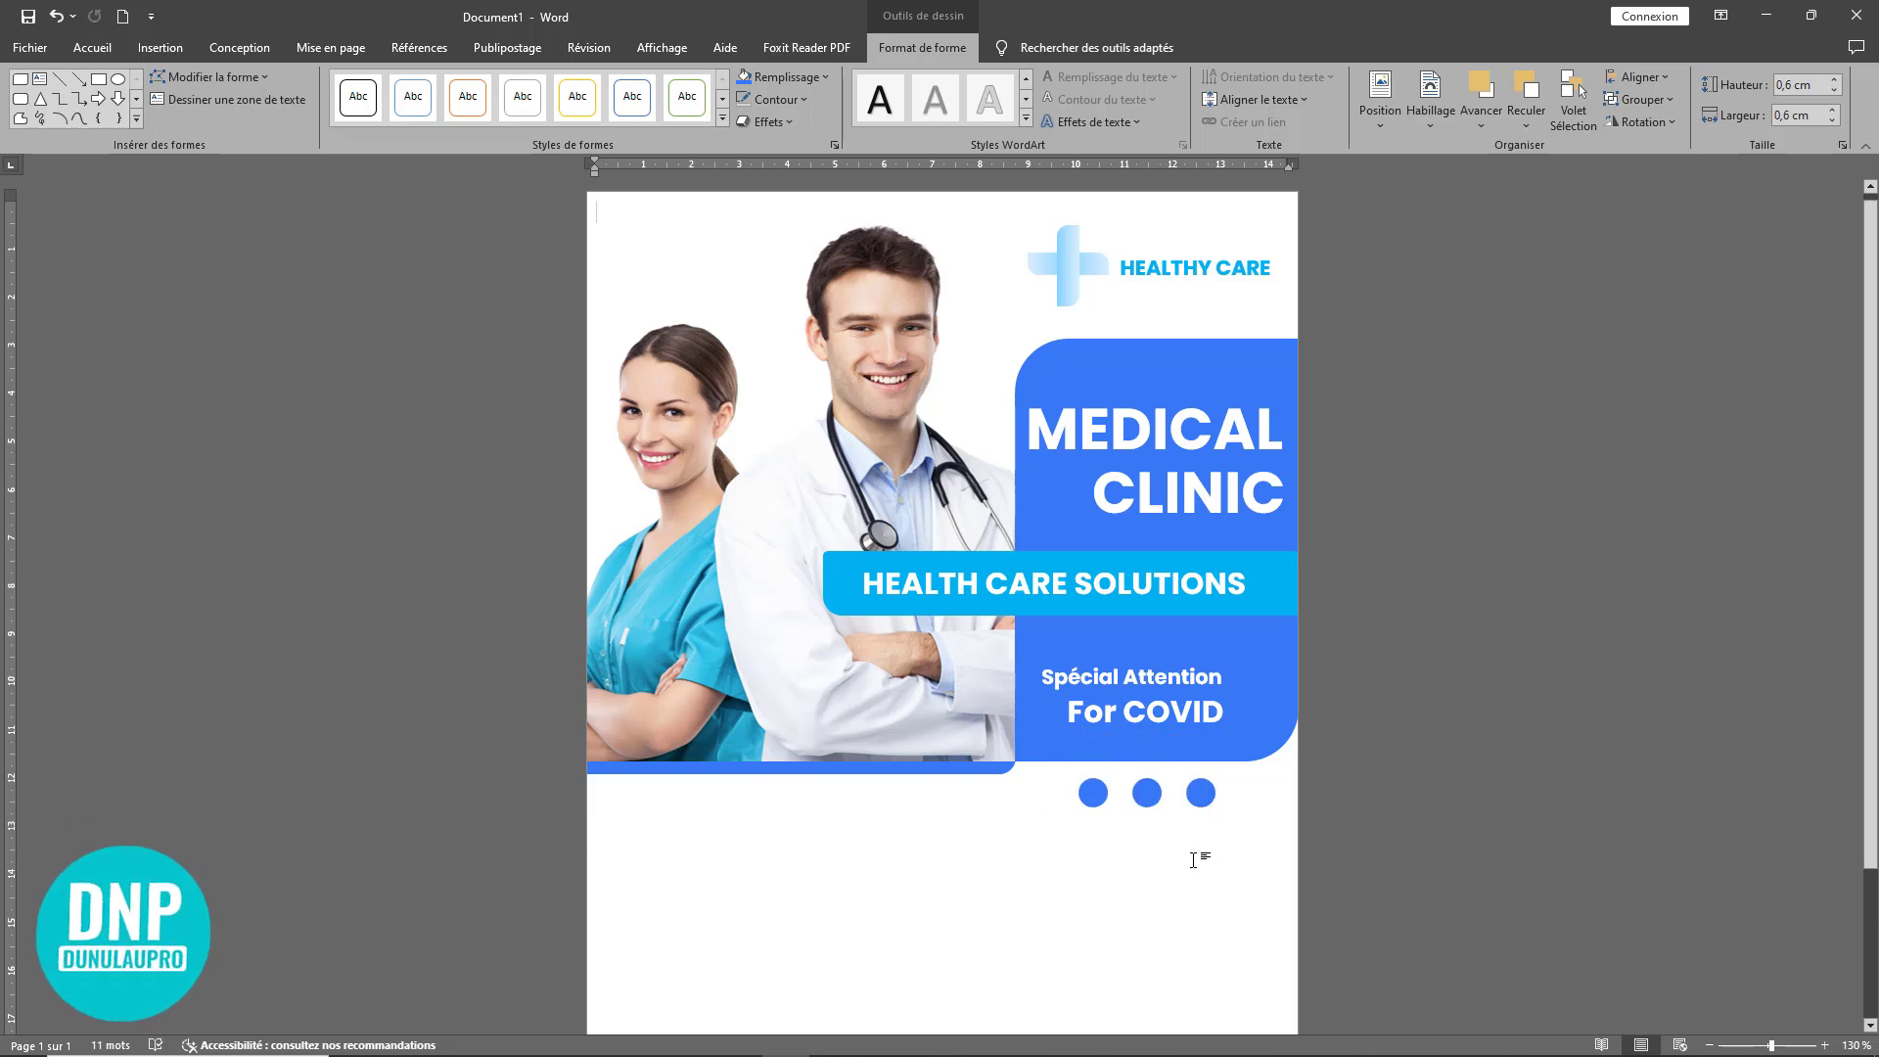
pyautogui.keyDown('ctrl'); pyautogui.scroll(-4, 1196, 849); pyautogui.keyUp('ctrl')
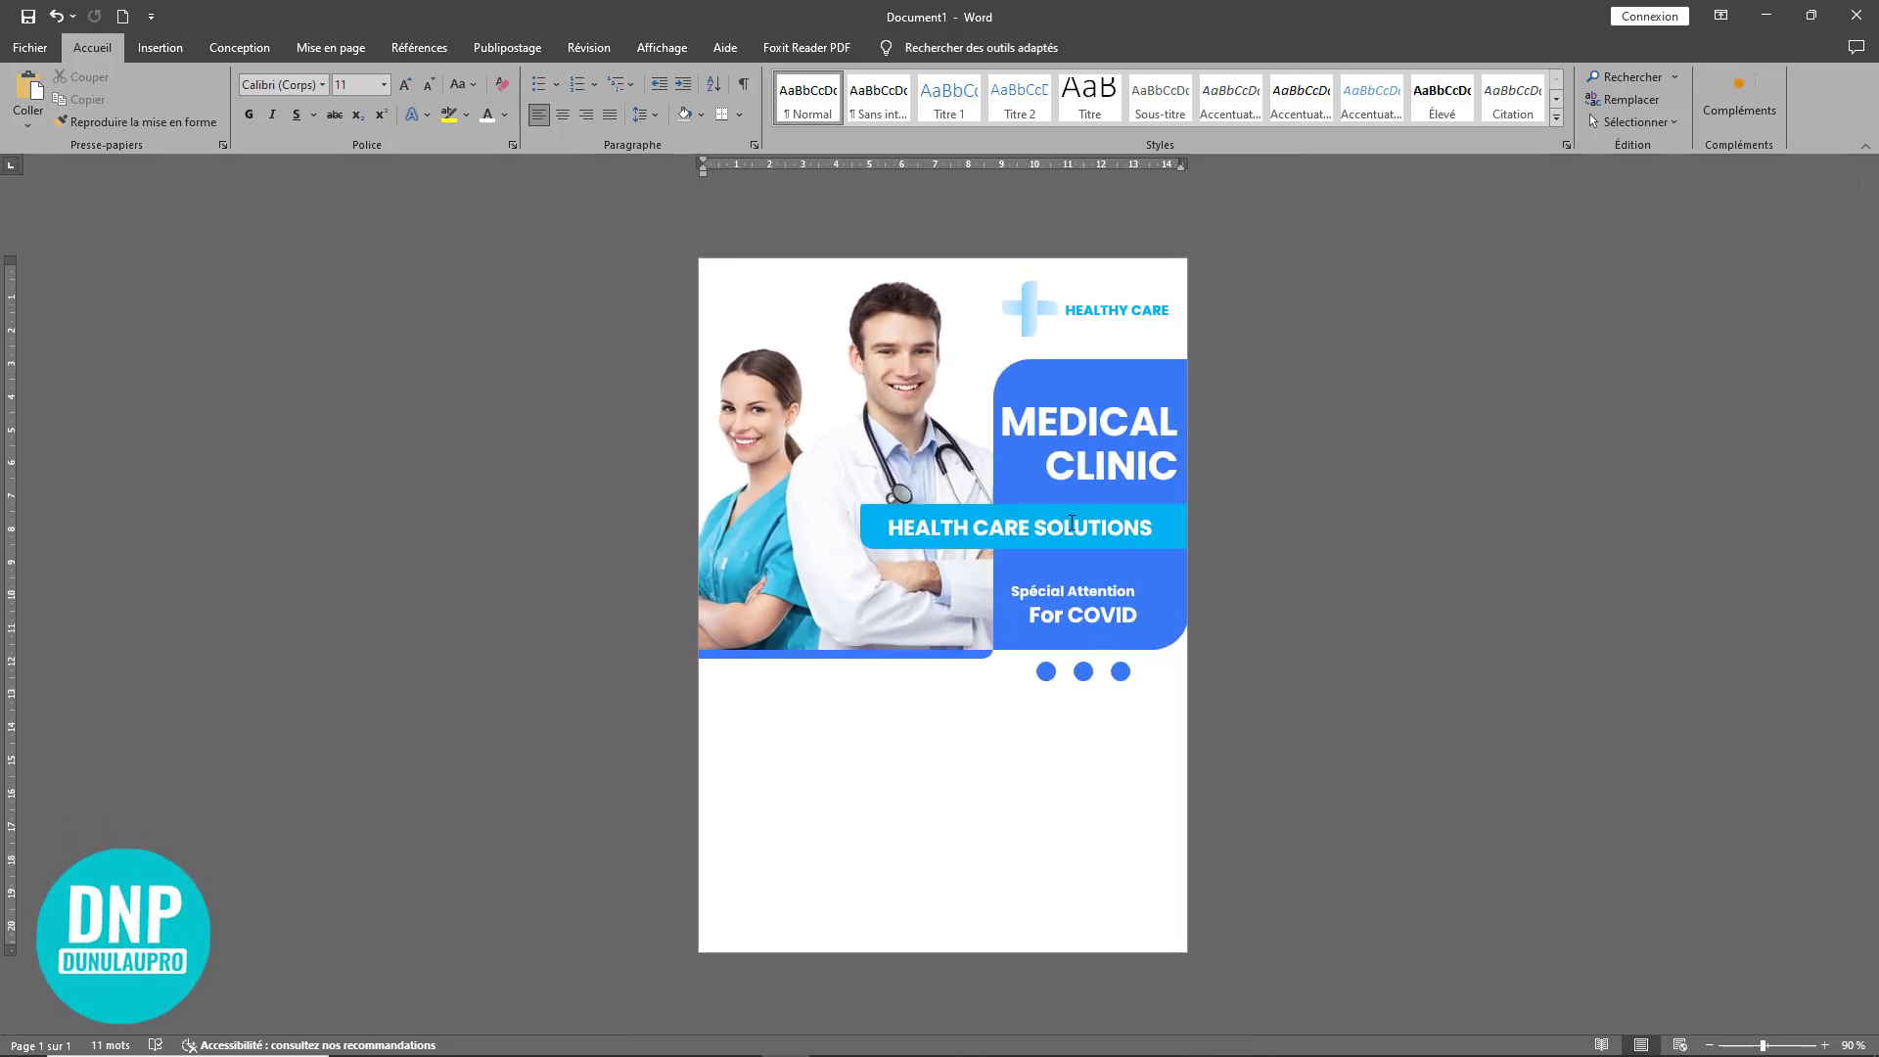
pyautogui.click(1047, 674)
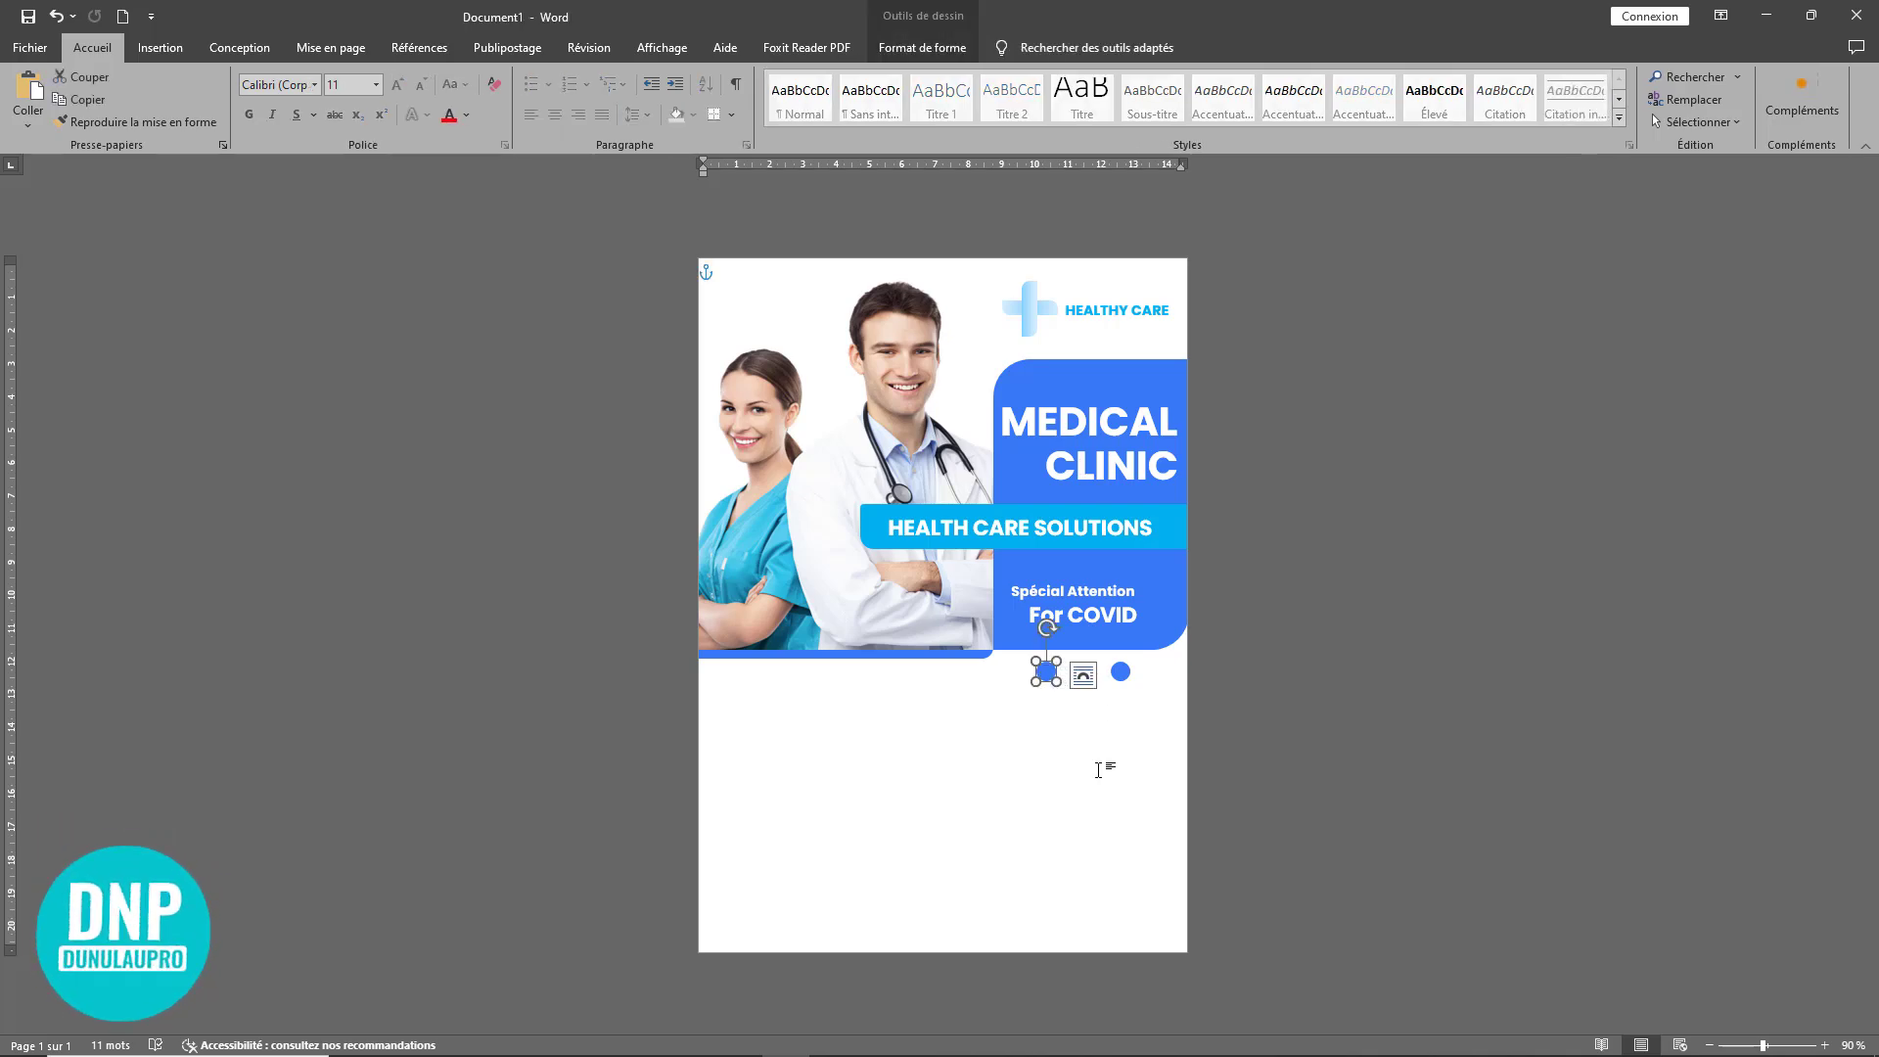
pyautogui.click(1087, 777)
pyautogui.keyDown('ctrl'); pyautogui.scroll(8, 1085, 778); pyautogui.keyUp('ctrl')
pyautogui.keyDown('ctrl'); pyautogui.scroll(3, 1085, 778); pyautogui.keyUp('ctrl')
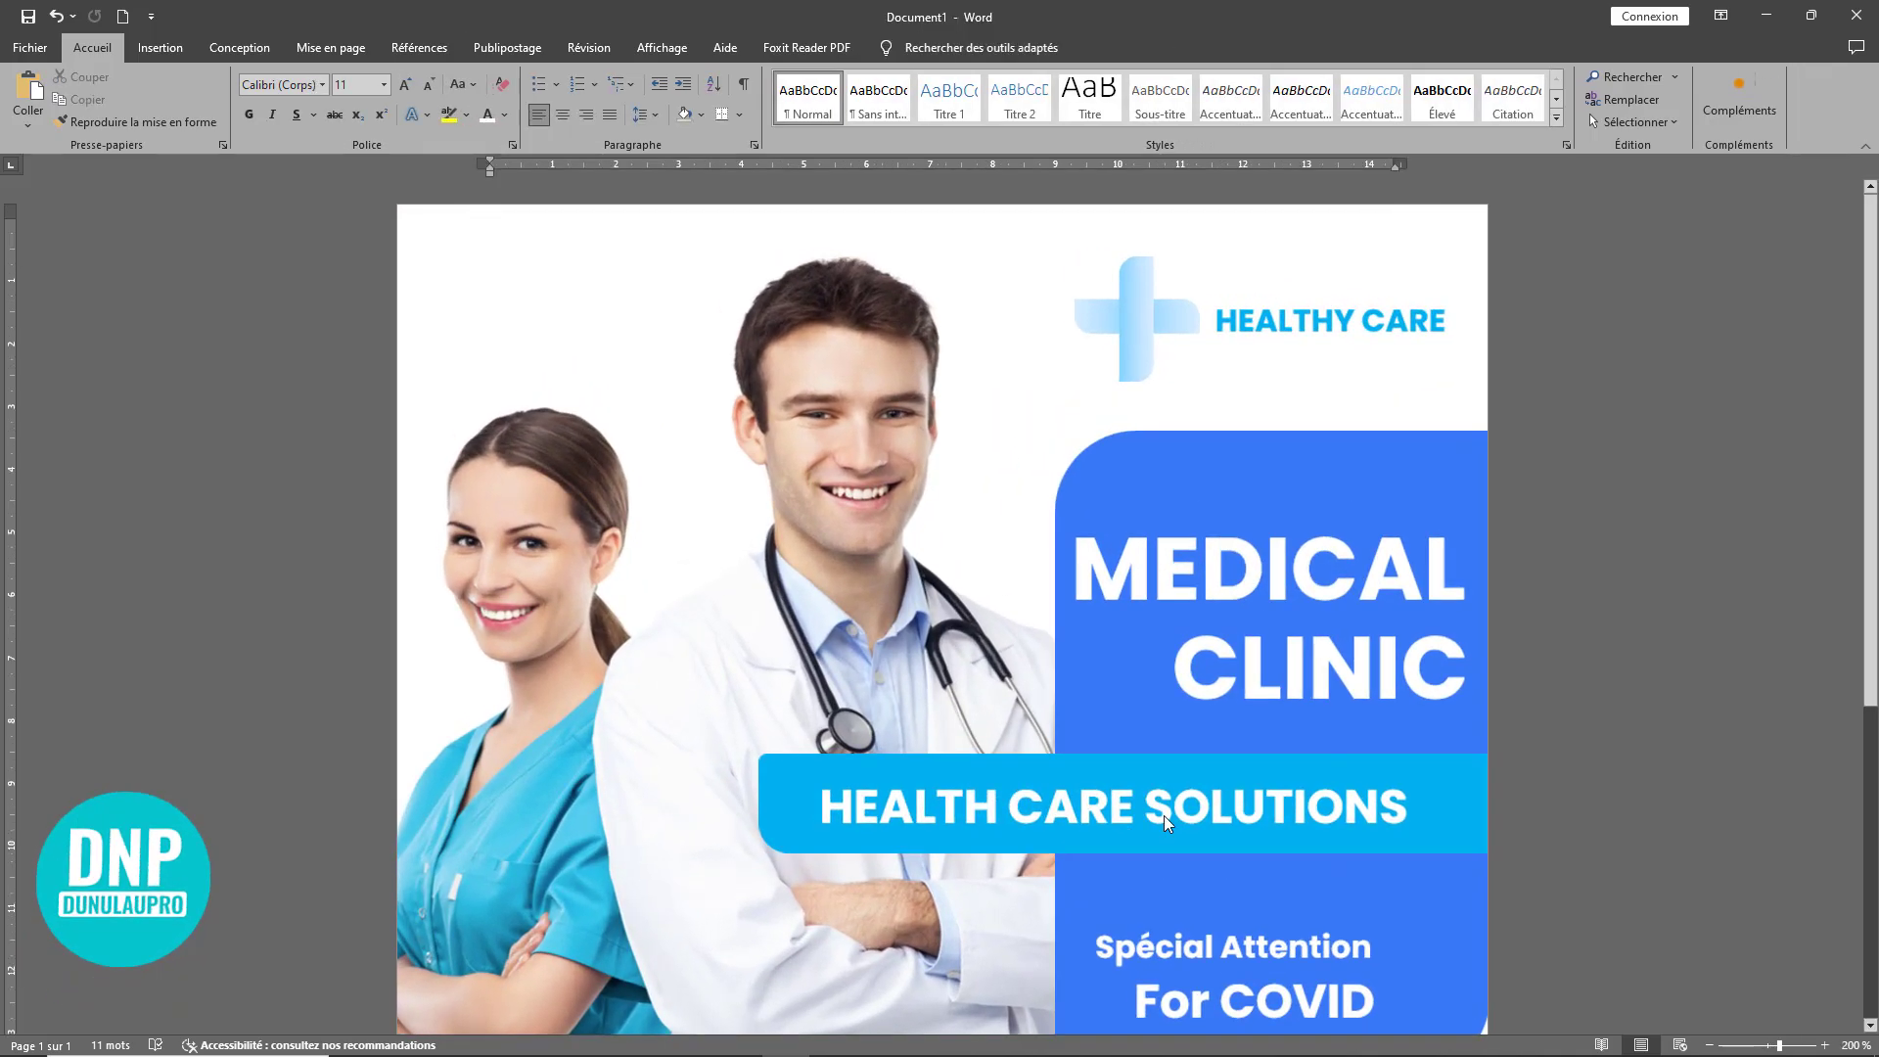
pyautogui.scroll(-4, 1176, 805)
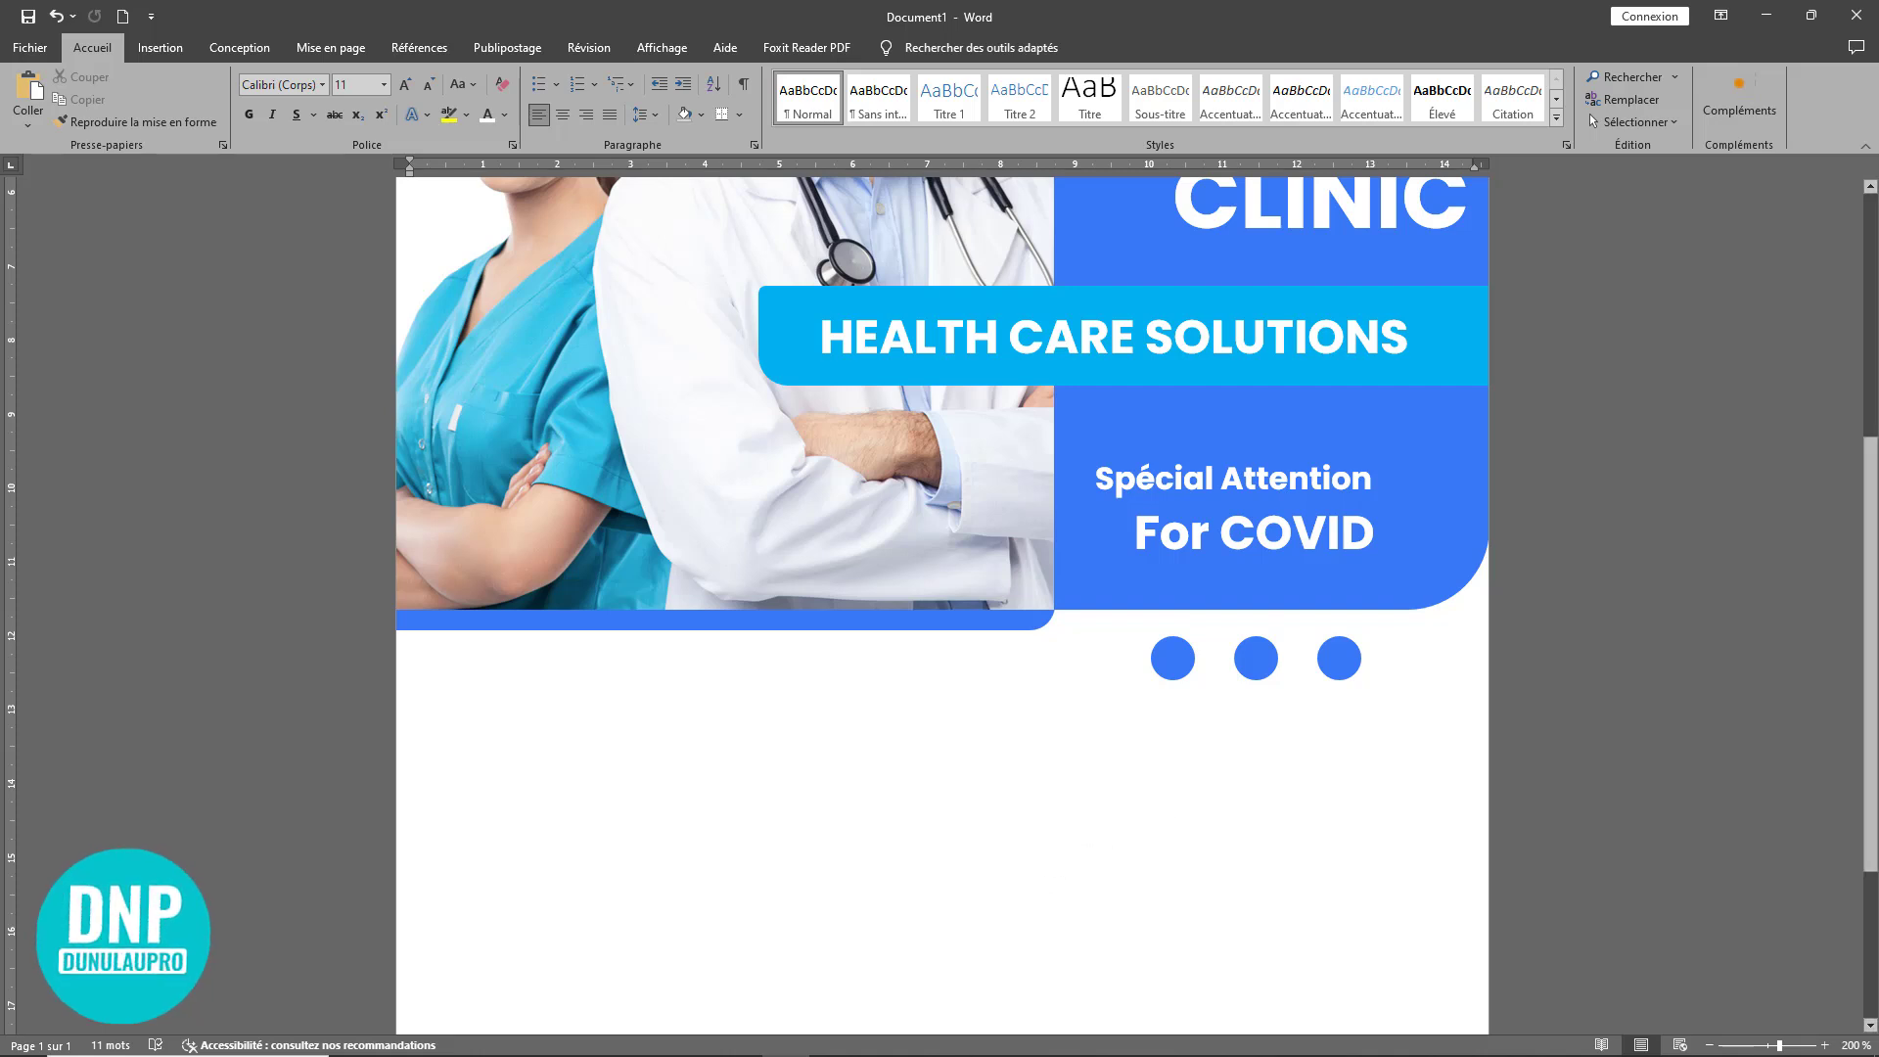
# Step: Copy the round Facebook, round Twitter and Instagram icons together from the Objets travail Dunulaupro document
pyautogui.moveTo(789, 1049)
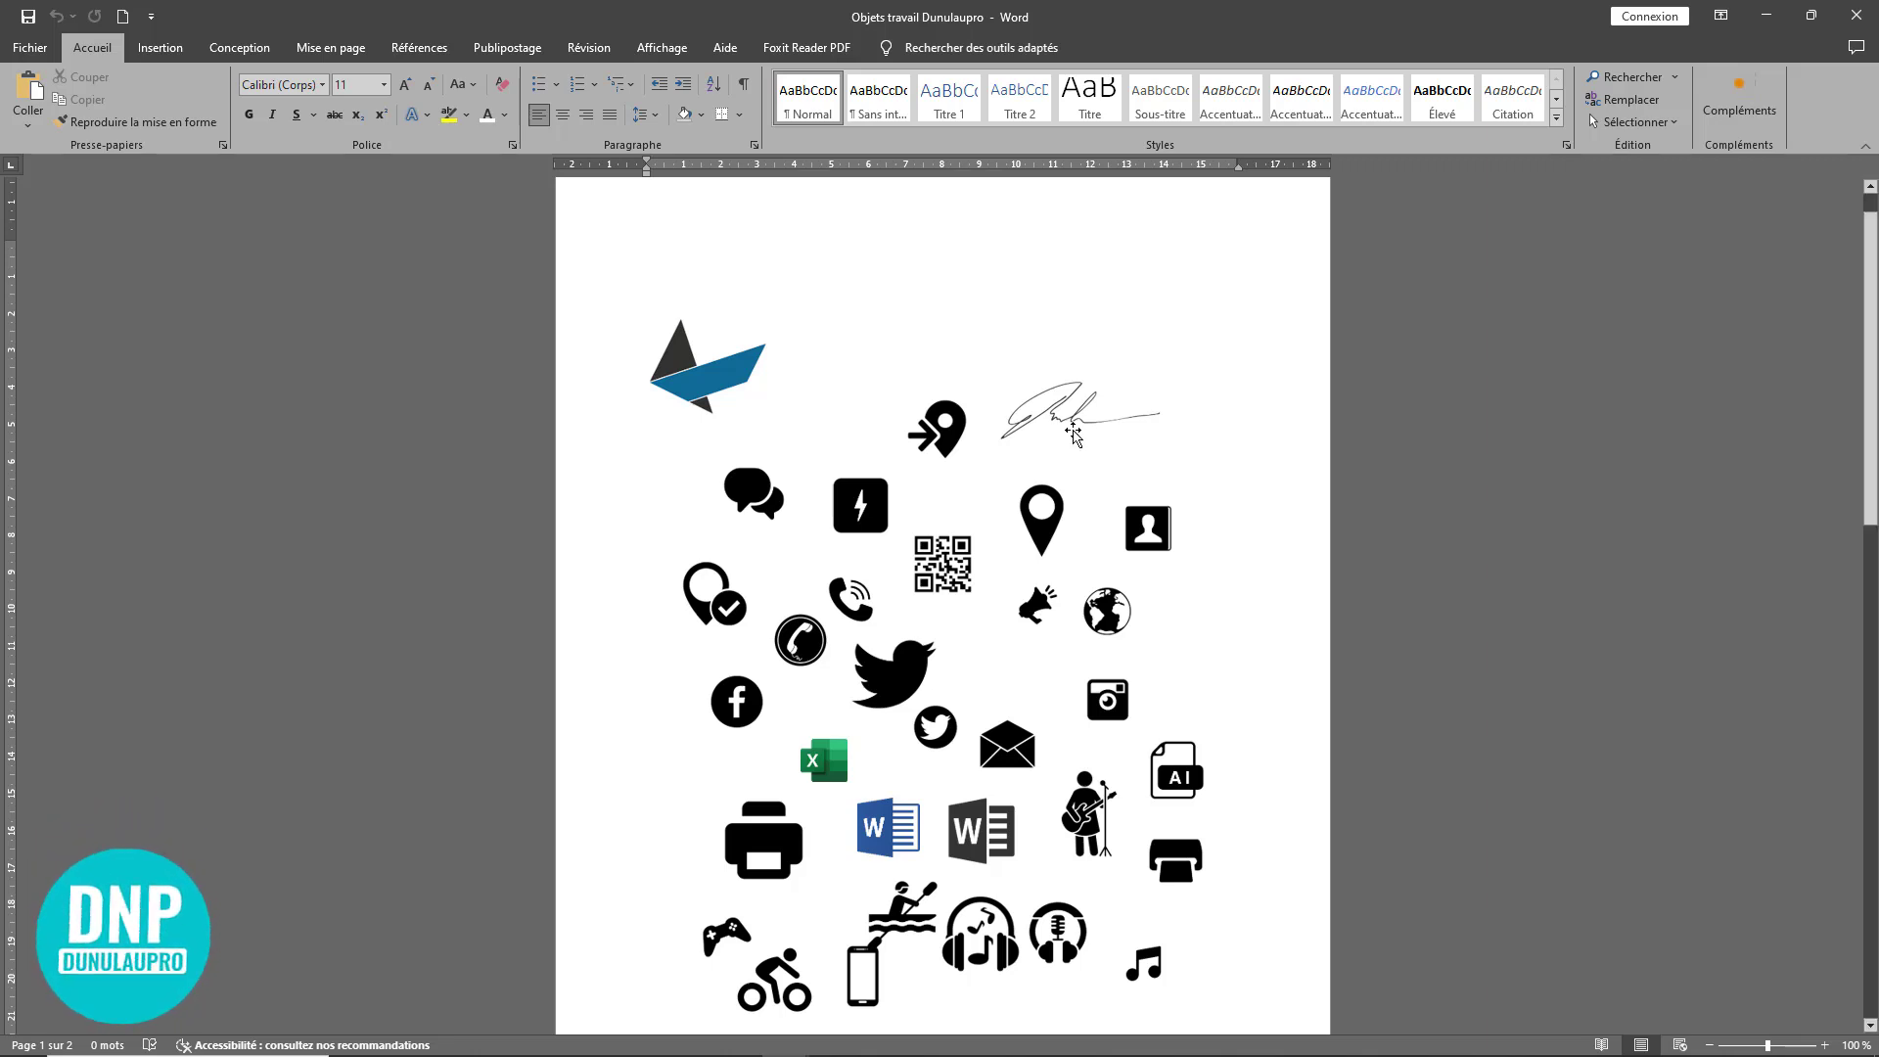
pyautogui.scroll(-3, 1091, 431)
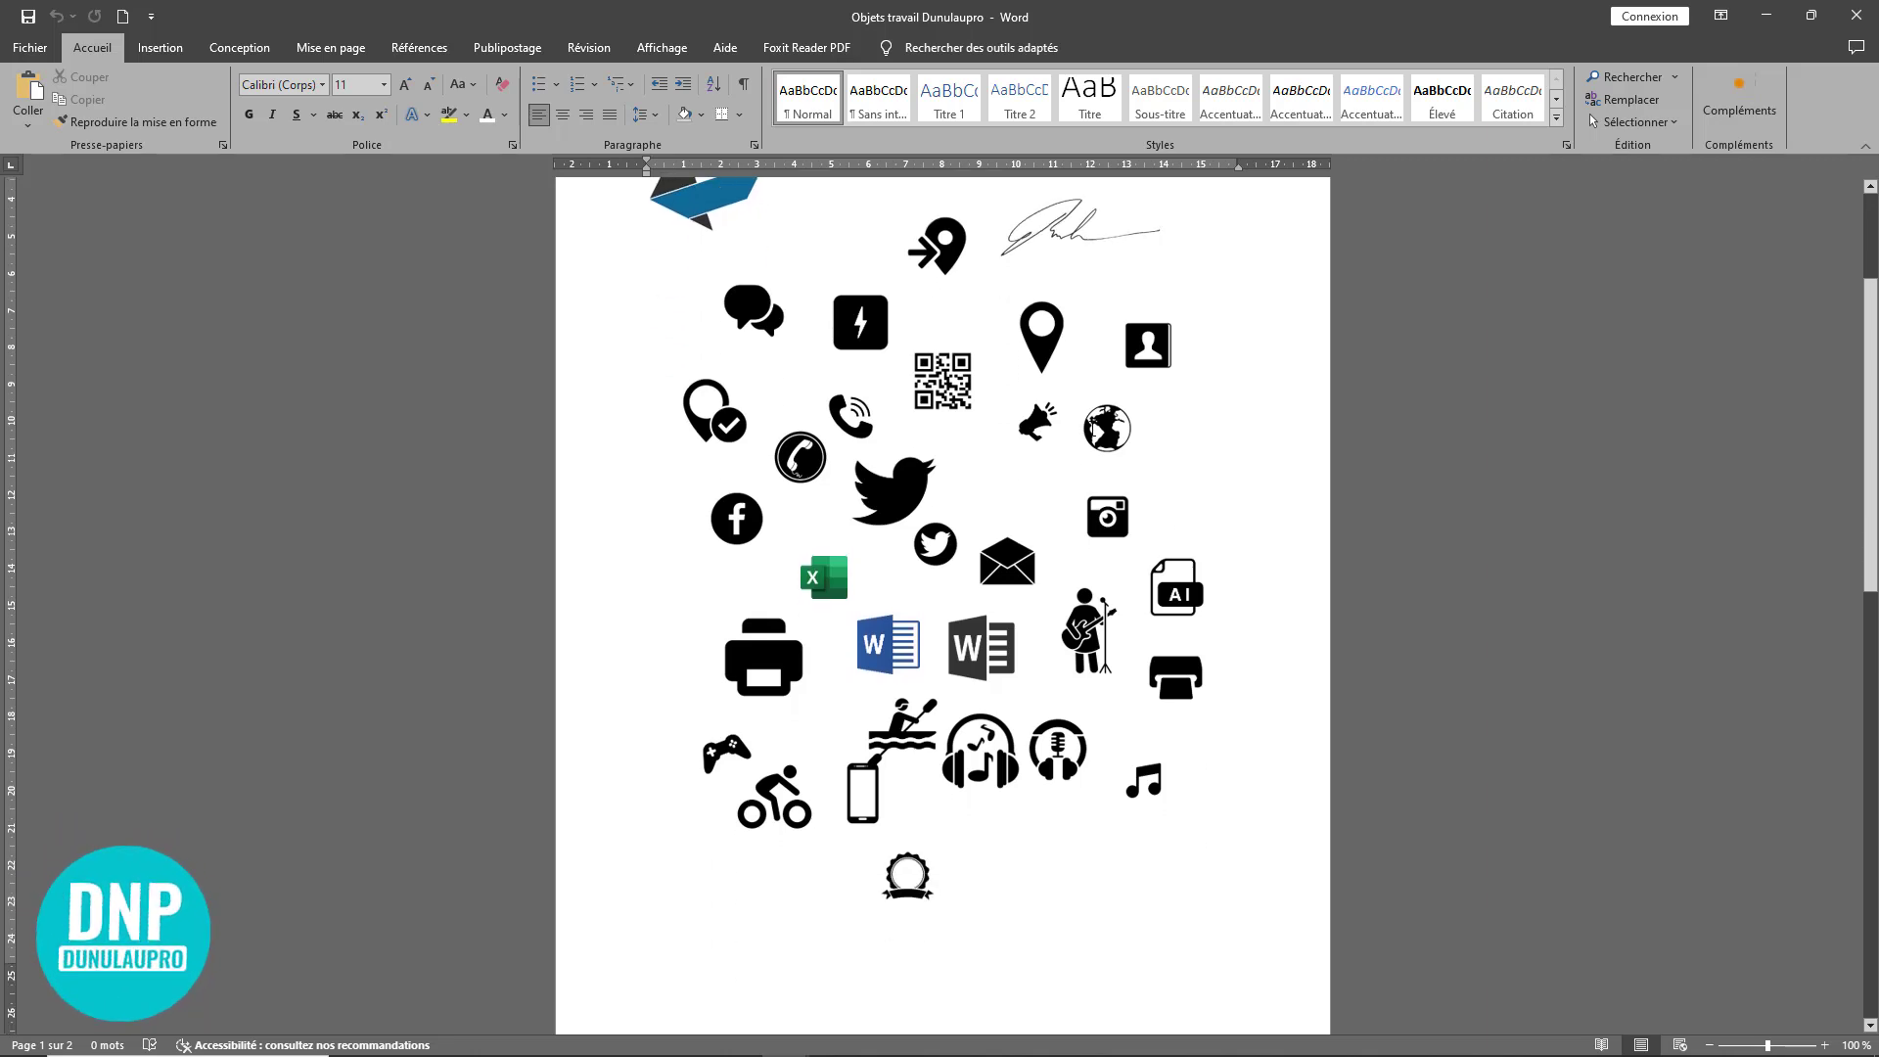
pyautogui.click(746, 524)
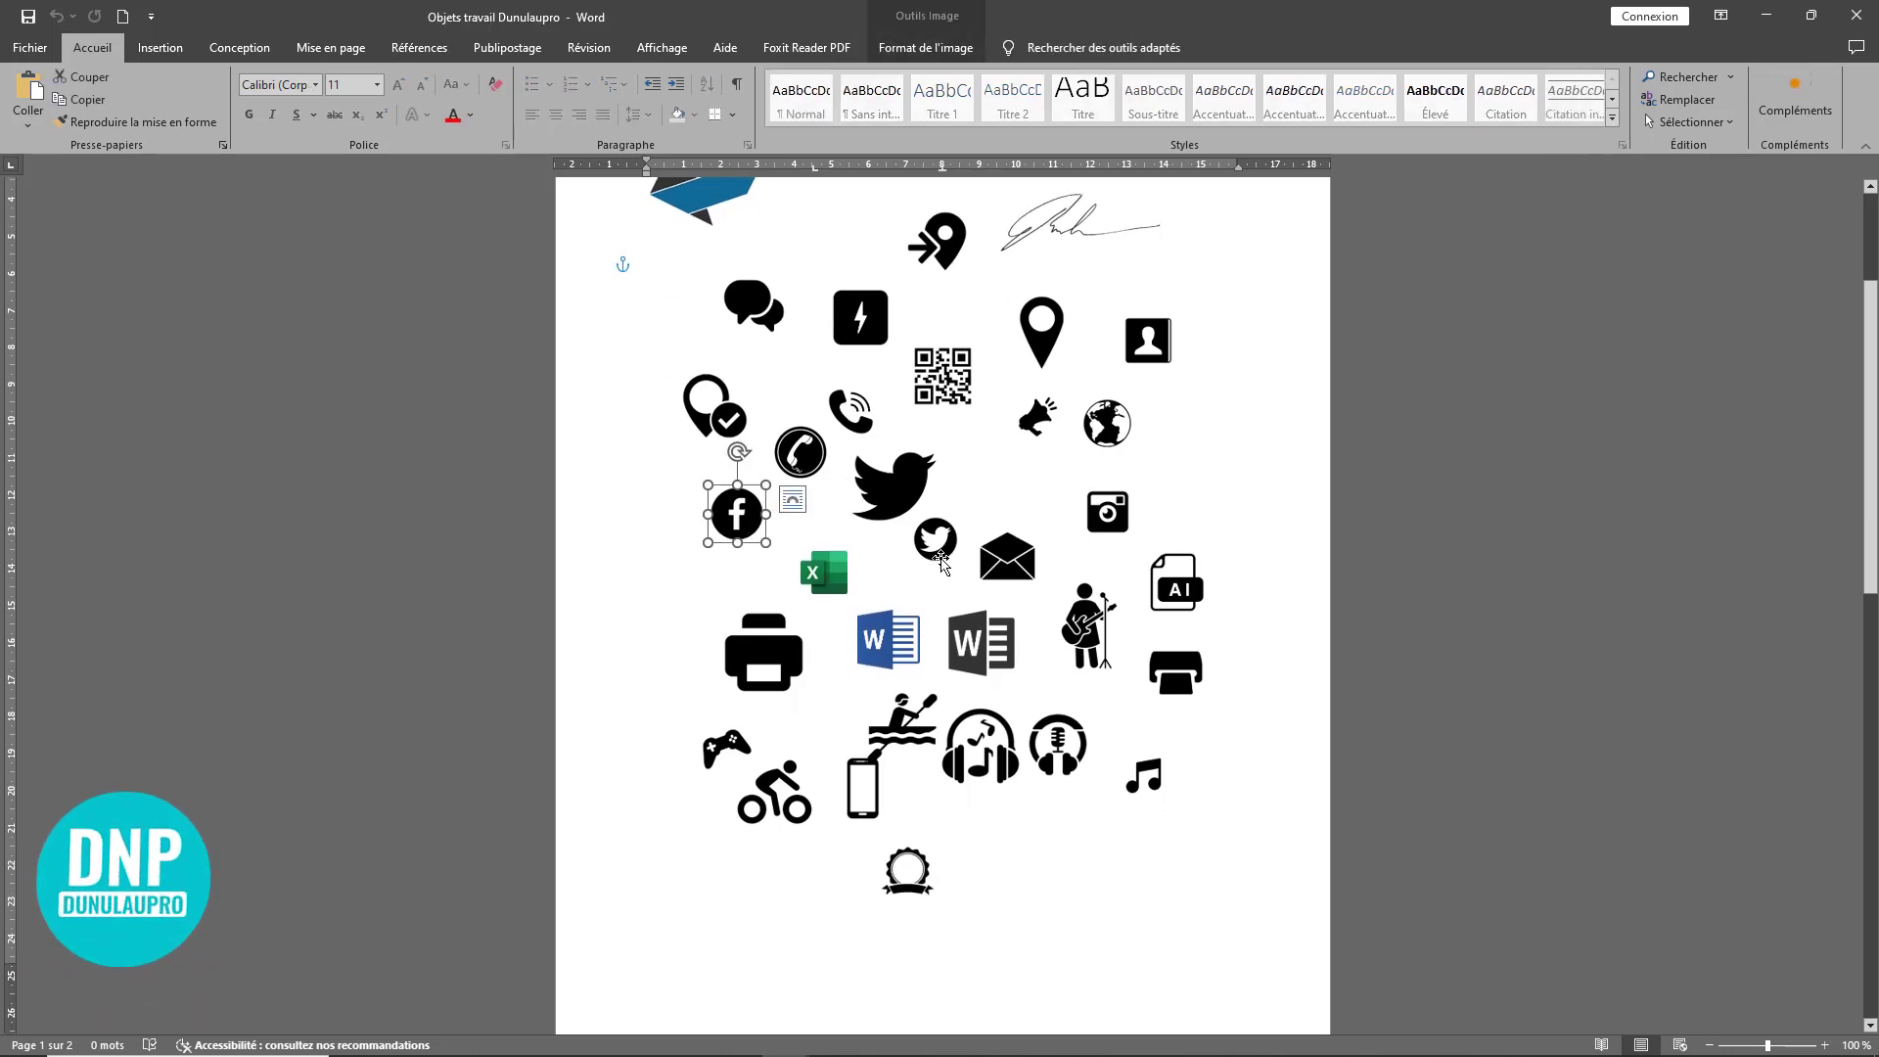
pyautogui.keyDown('ctrl'); pyautogui.click(935, 539); pyautogui.keyUp('ctrl')
pyautogui.keyDown('shift'); pyautogui.click(1109, 512); pyautogui.keyUp('shift')
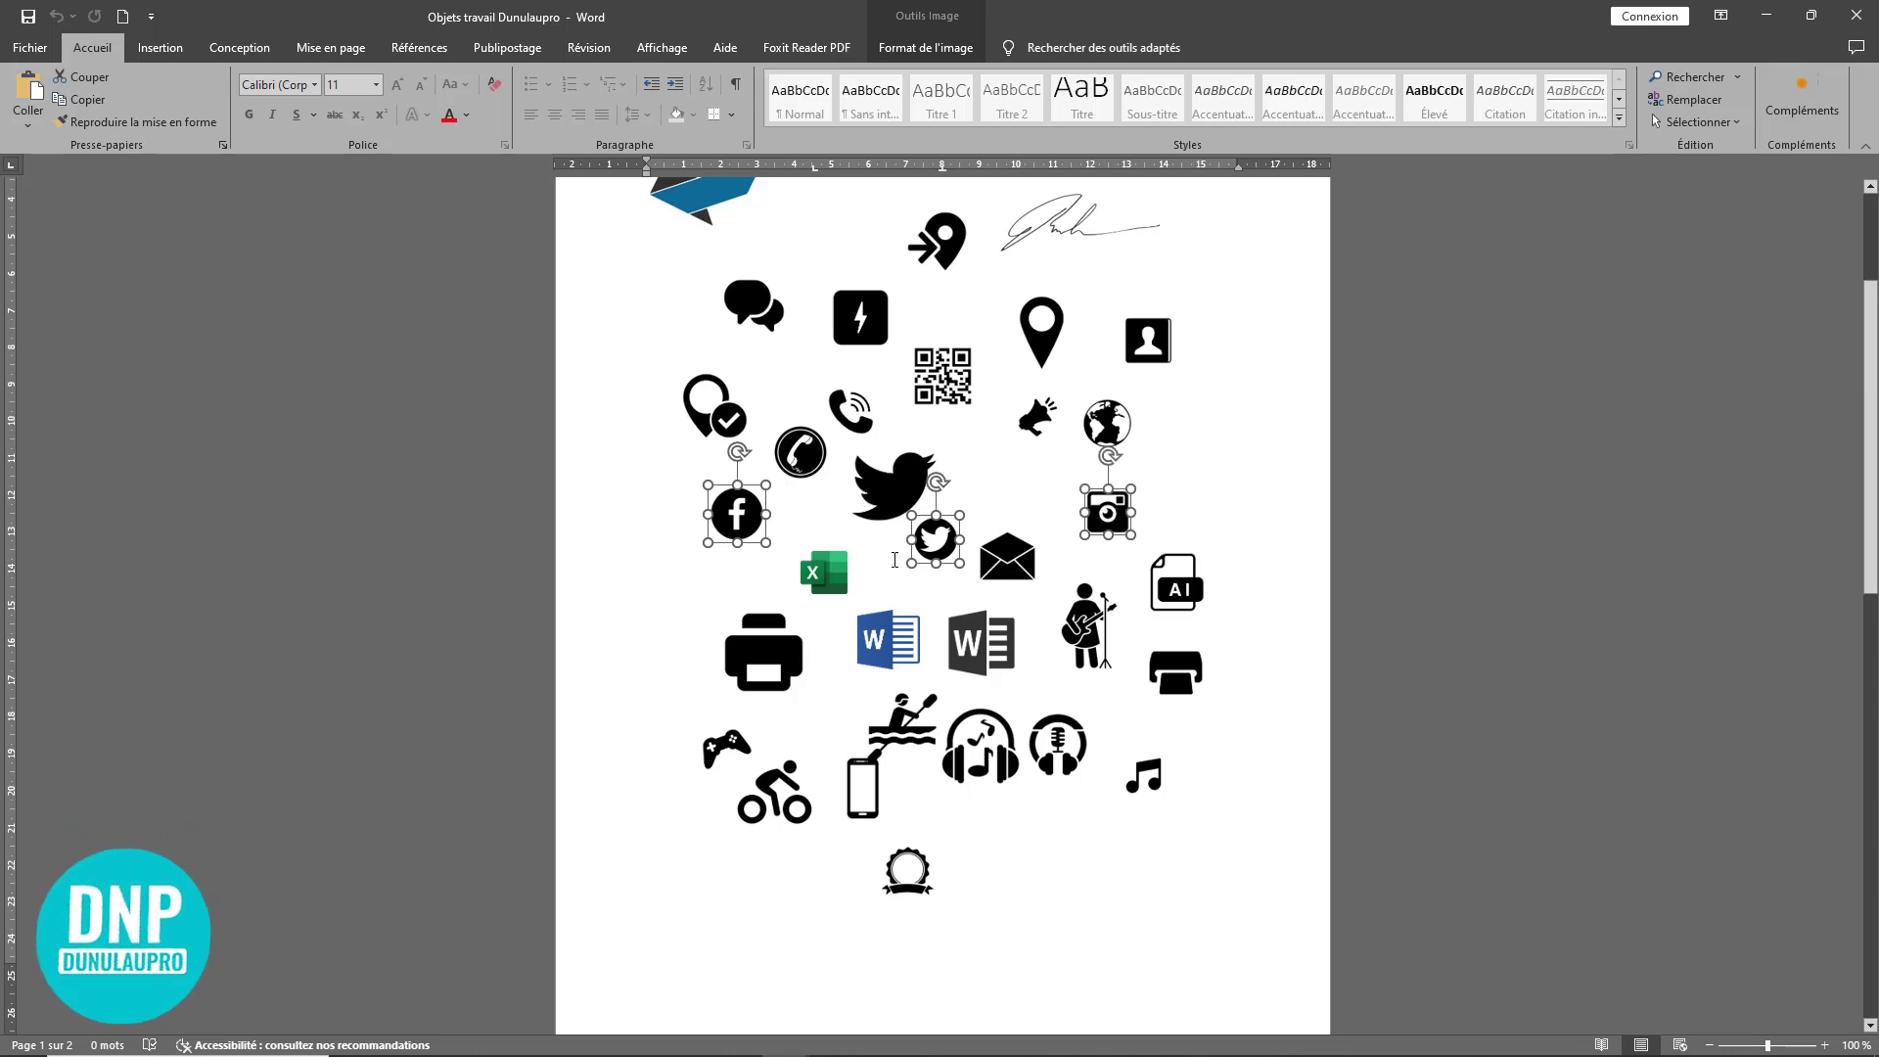
pyautogui.rightClick(942, 545)
pyautogui.click(979, 611)
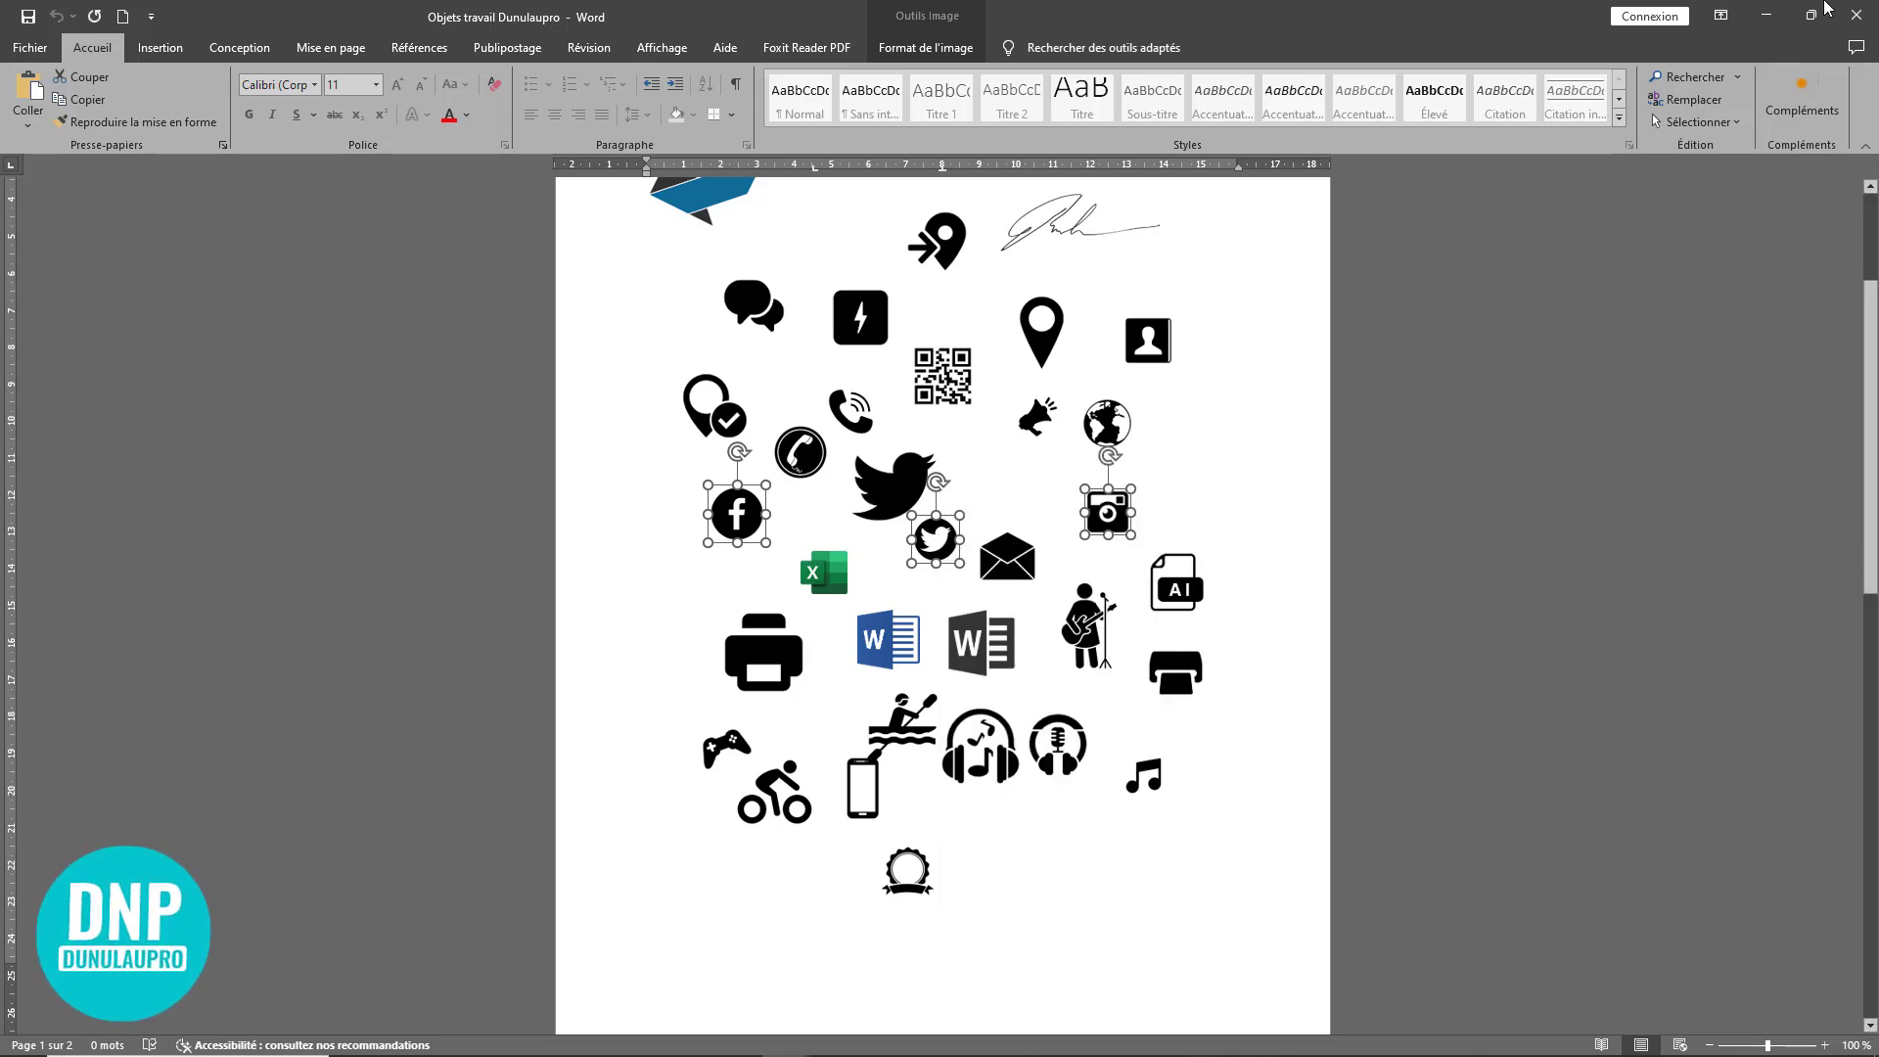
# Step: Return to the flyer document and paste the three social media icons into the empty area below the photo
pyautogui.click(1771, 15)
pyautogui.scroll(5, 948, 797)
pyautogui.doubleClick(957, 795)
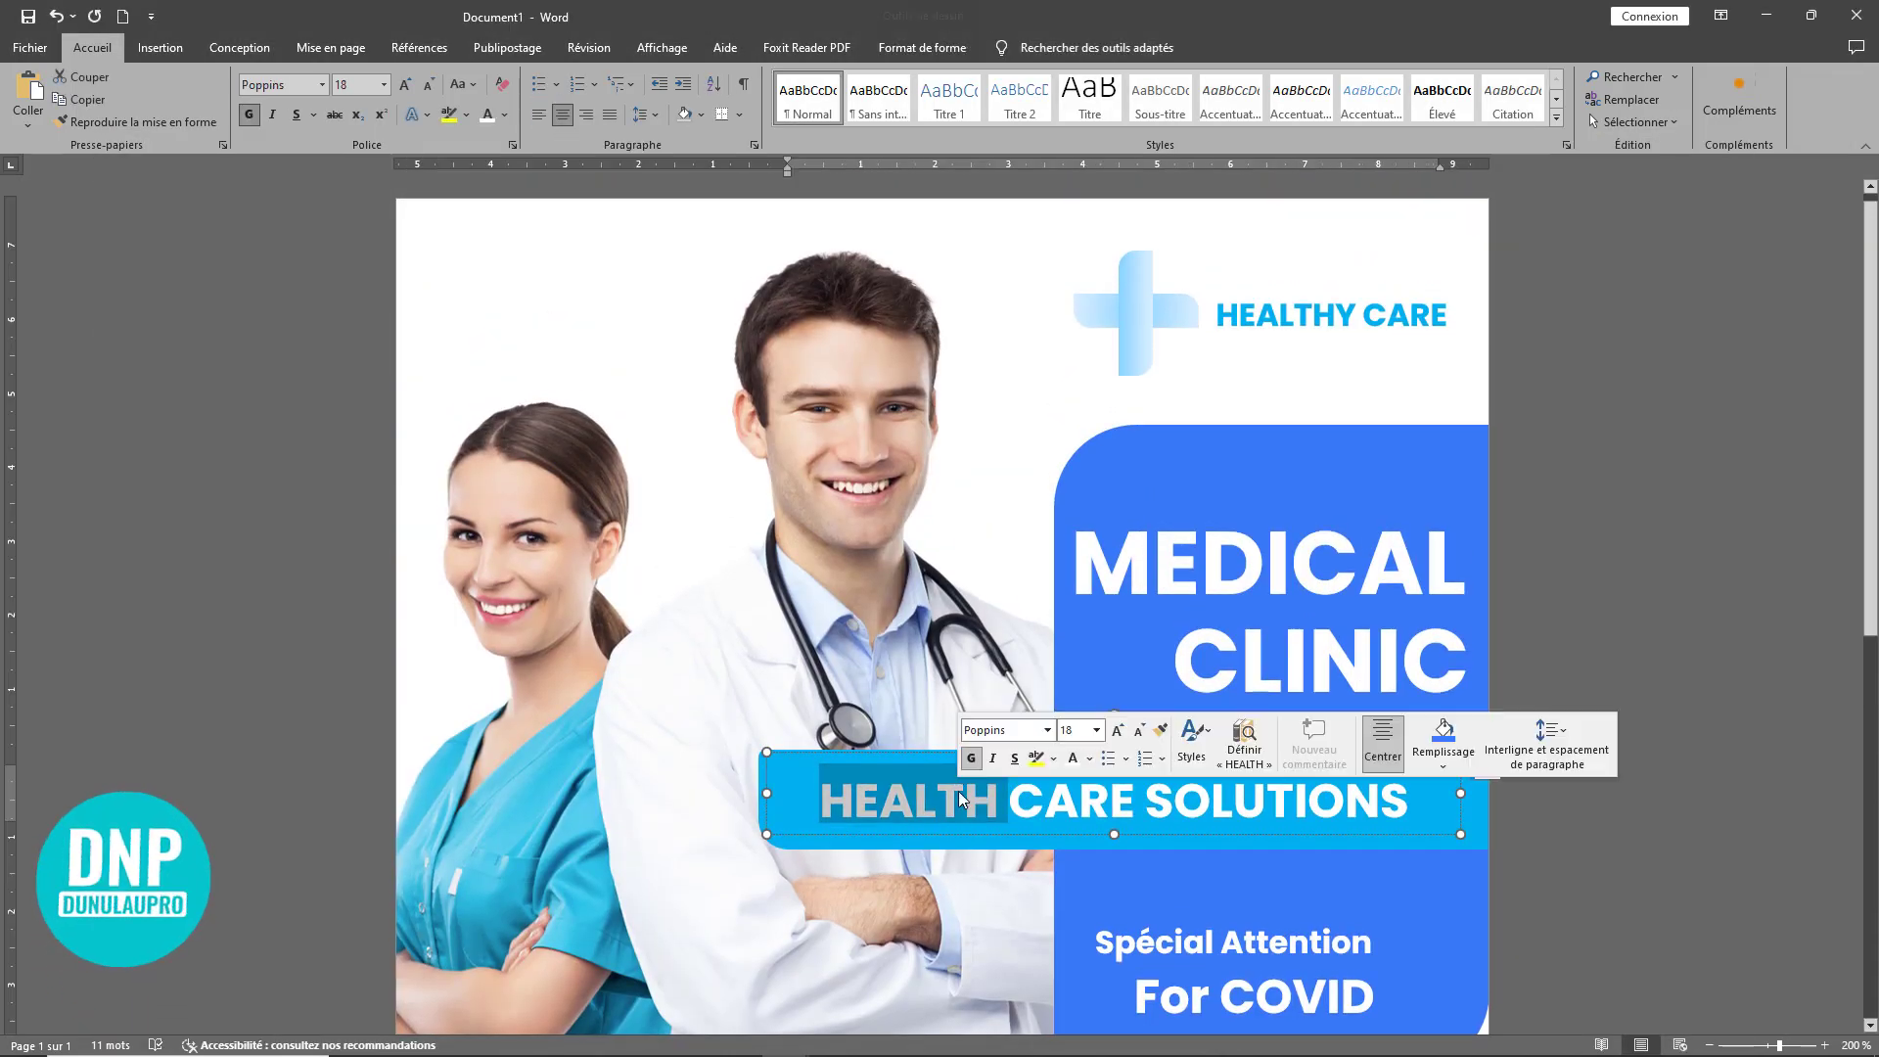
pyautogui.scroll(-5, 934, 864)
pyautogui.keyDown('ctrl'); pyautogui.scroll(-5, 935, 868); pyautogui.keyUp('ctrl')
pyautogui.click(915, 937)
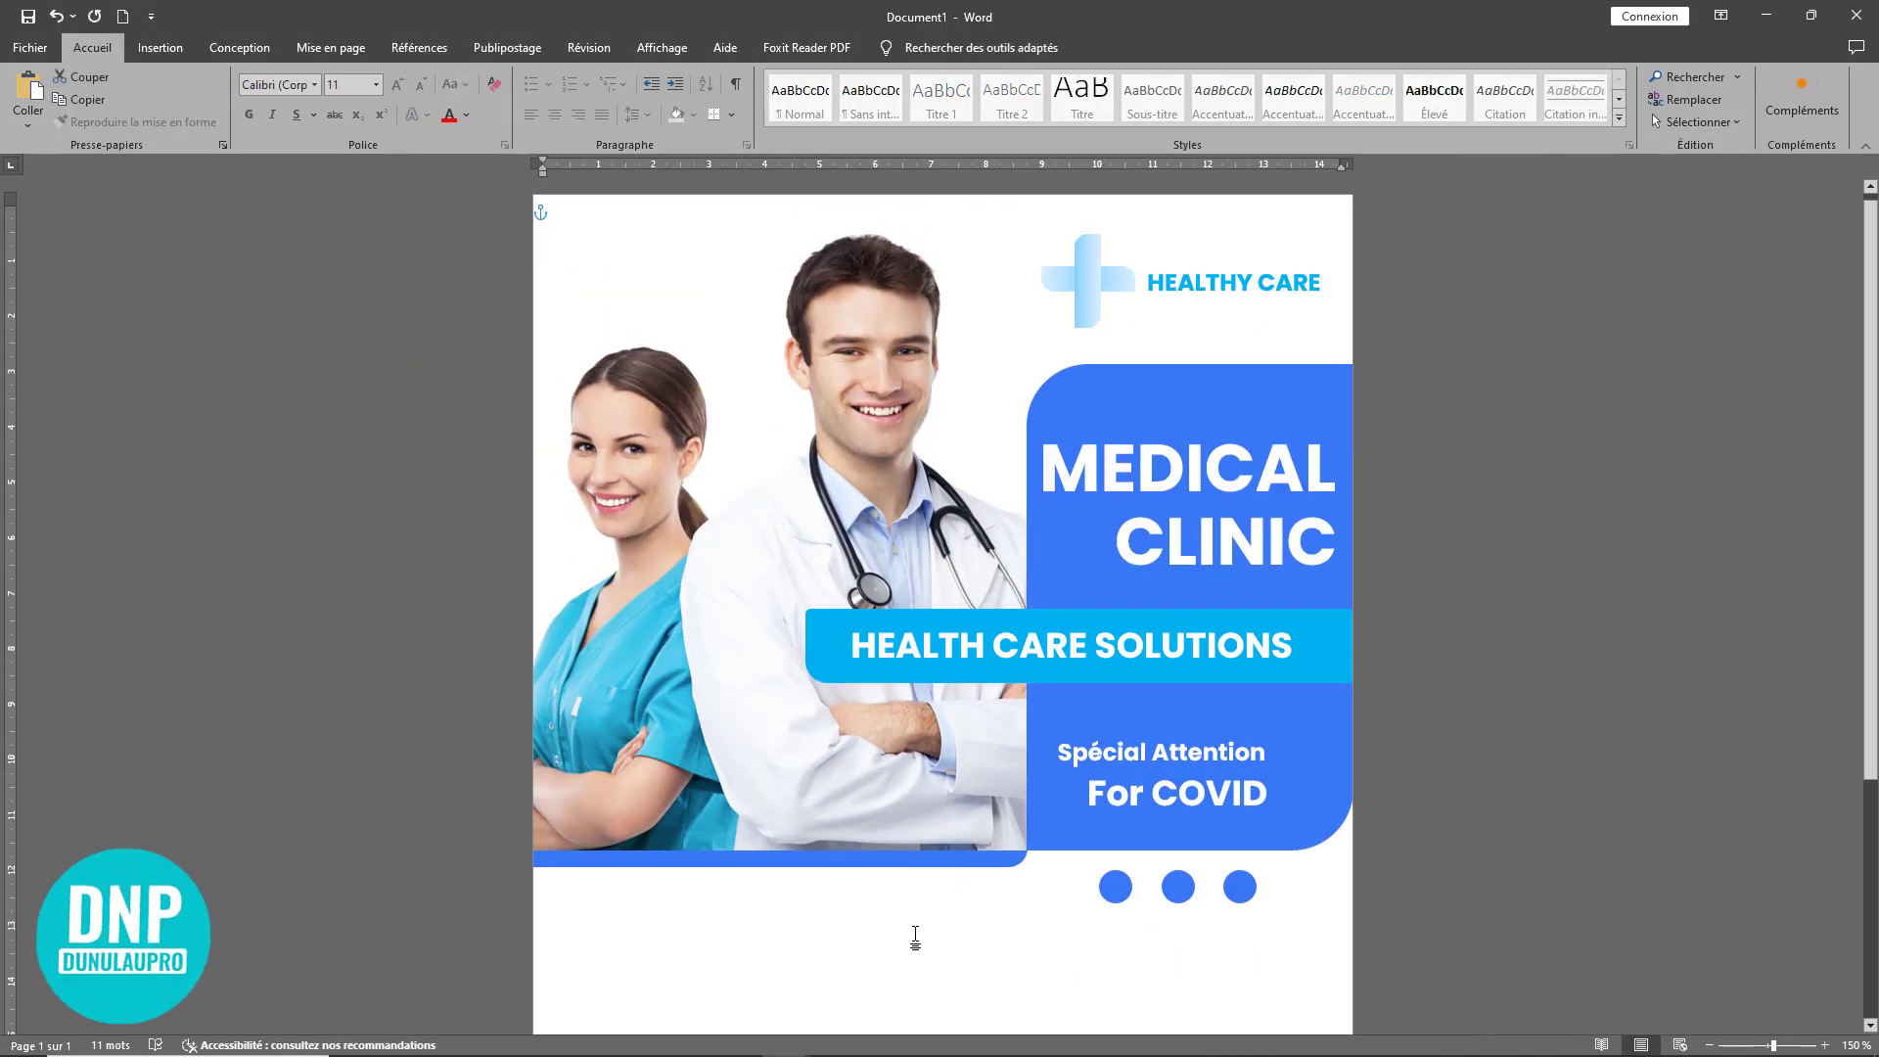
pyautogui.click(24, 86)
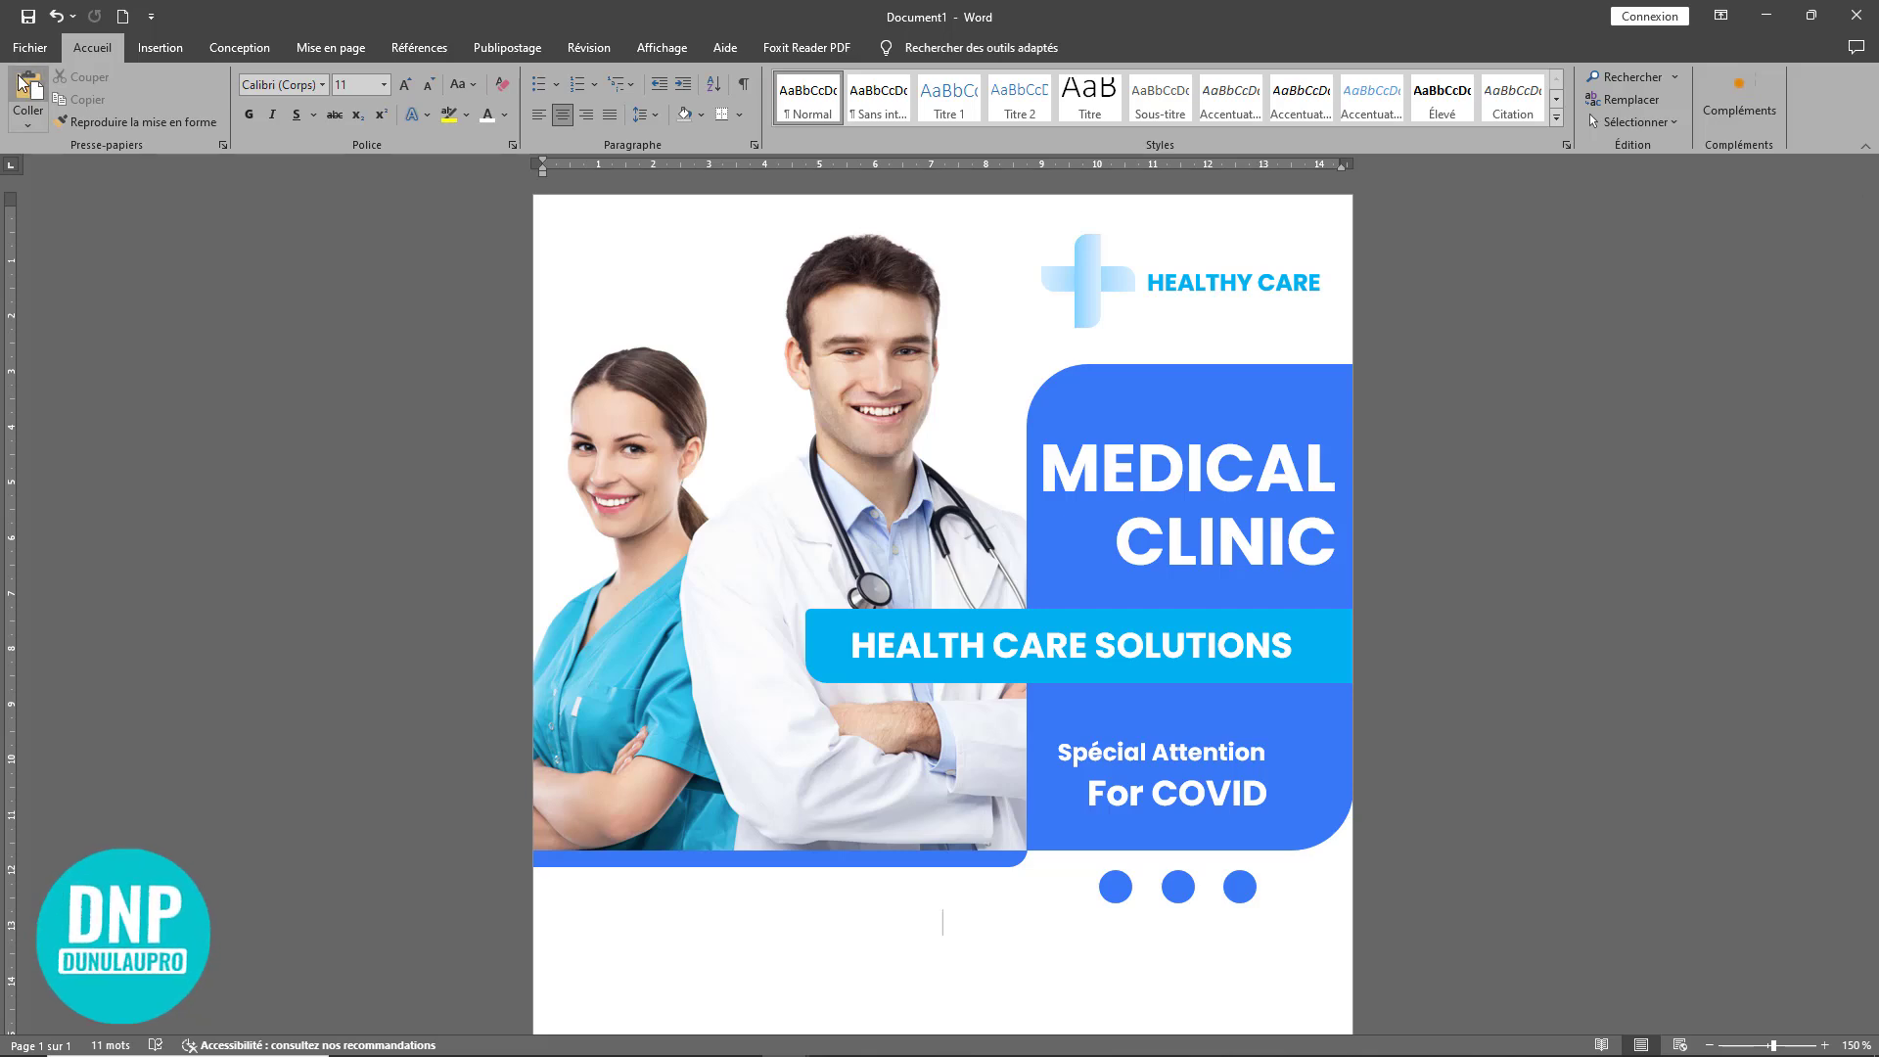
pyautogui.scroll(-5, 979, 665)
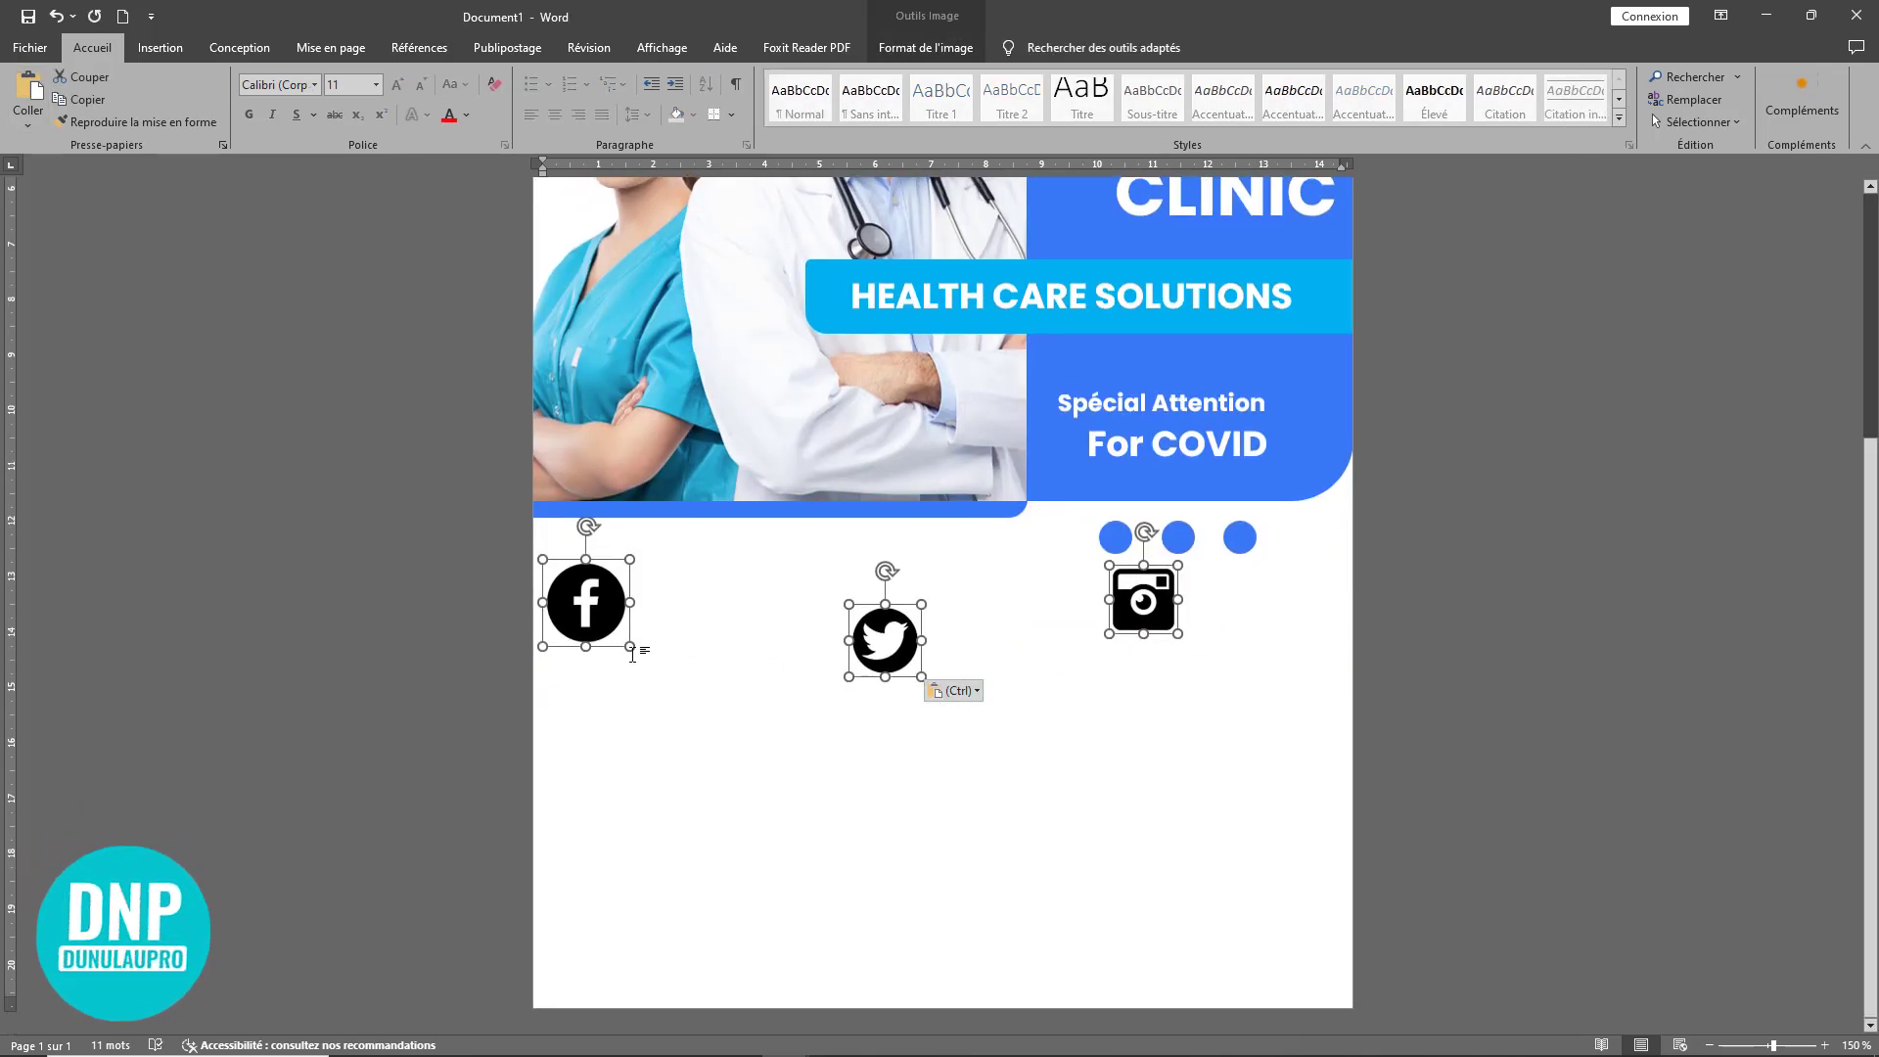
# Step: Shrink the pasted Facebook, Twitter and Instagram icons to fit inside the blue circles and move them into the space below the circles
pyautogui.moveTo(619, 638); pyautogui.dragTo(1083, 622)
pyautogui.click(655, 631)
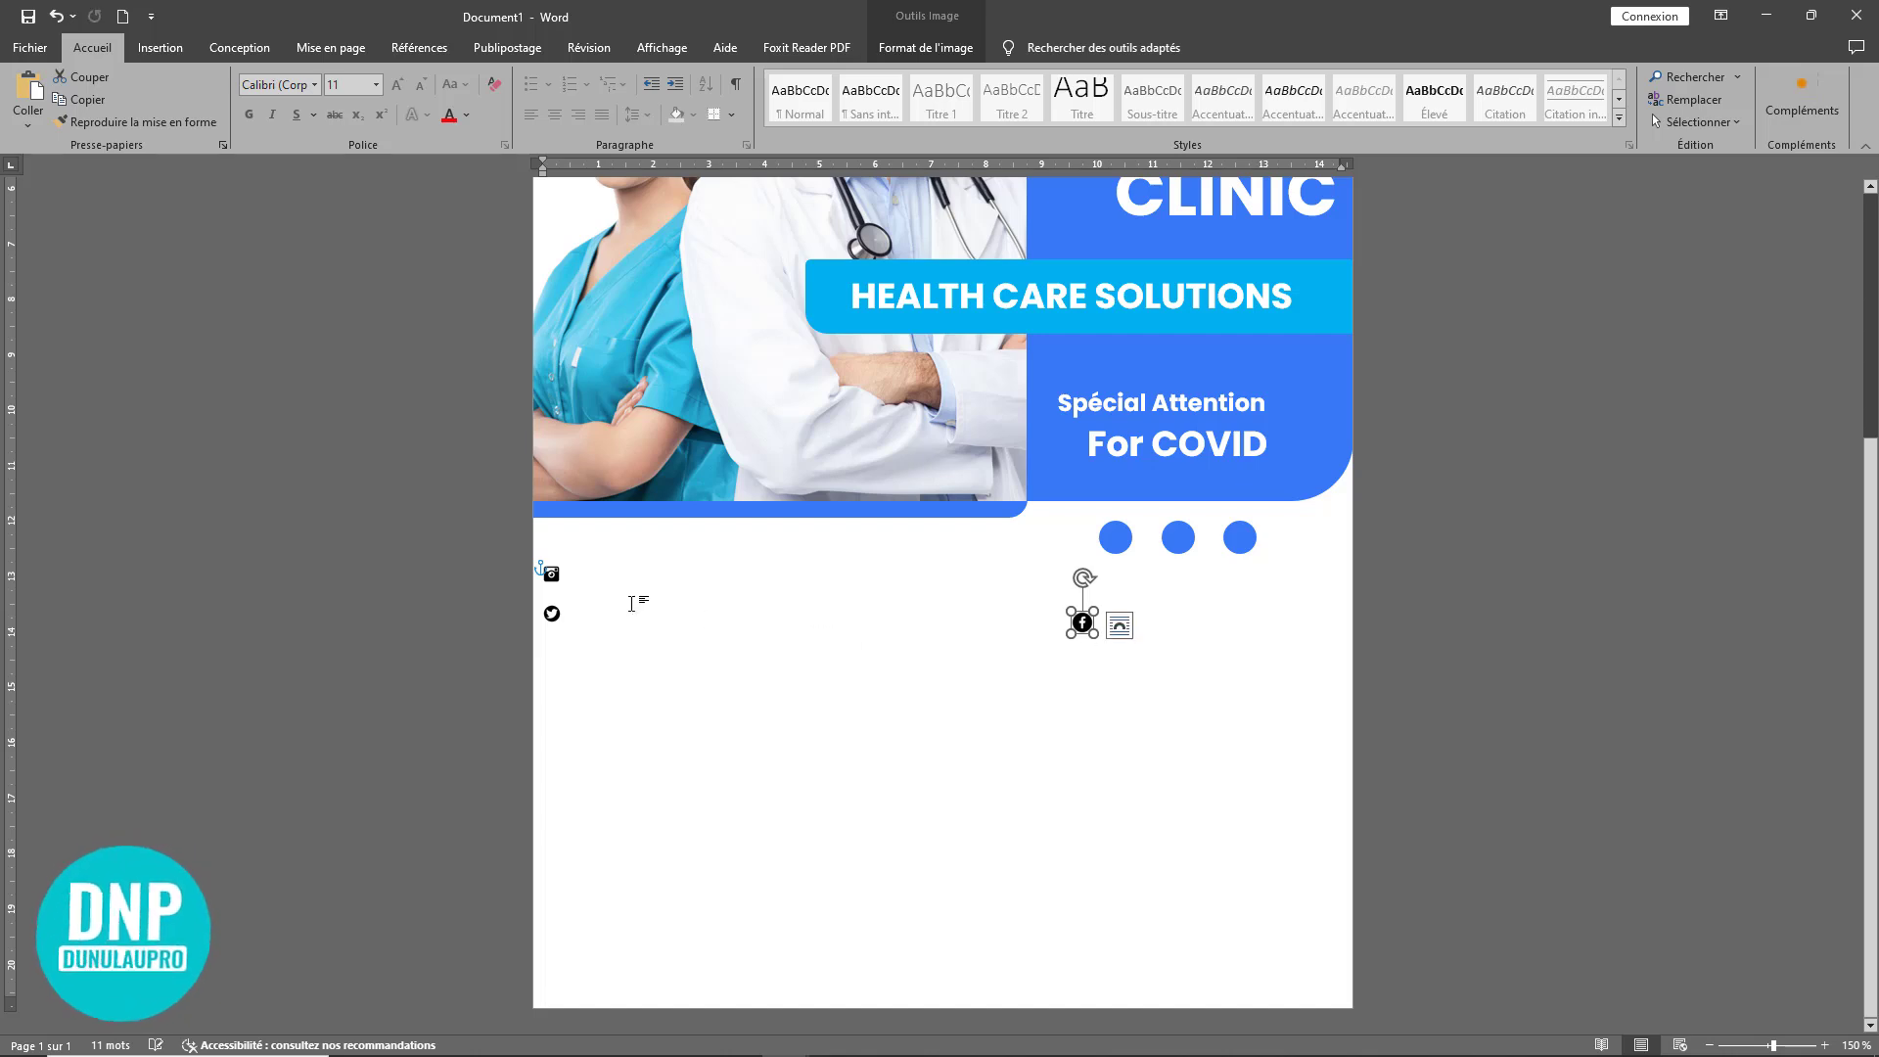
pyautogui.moveTo(613, 611); pyautogui.dragTo(1035, 585)
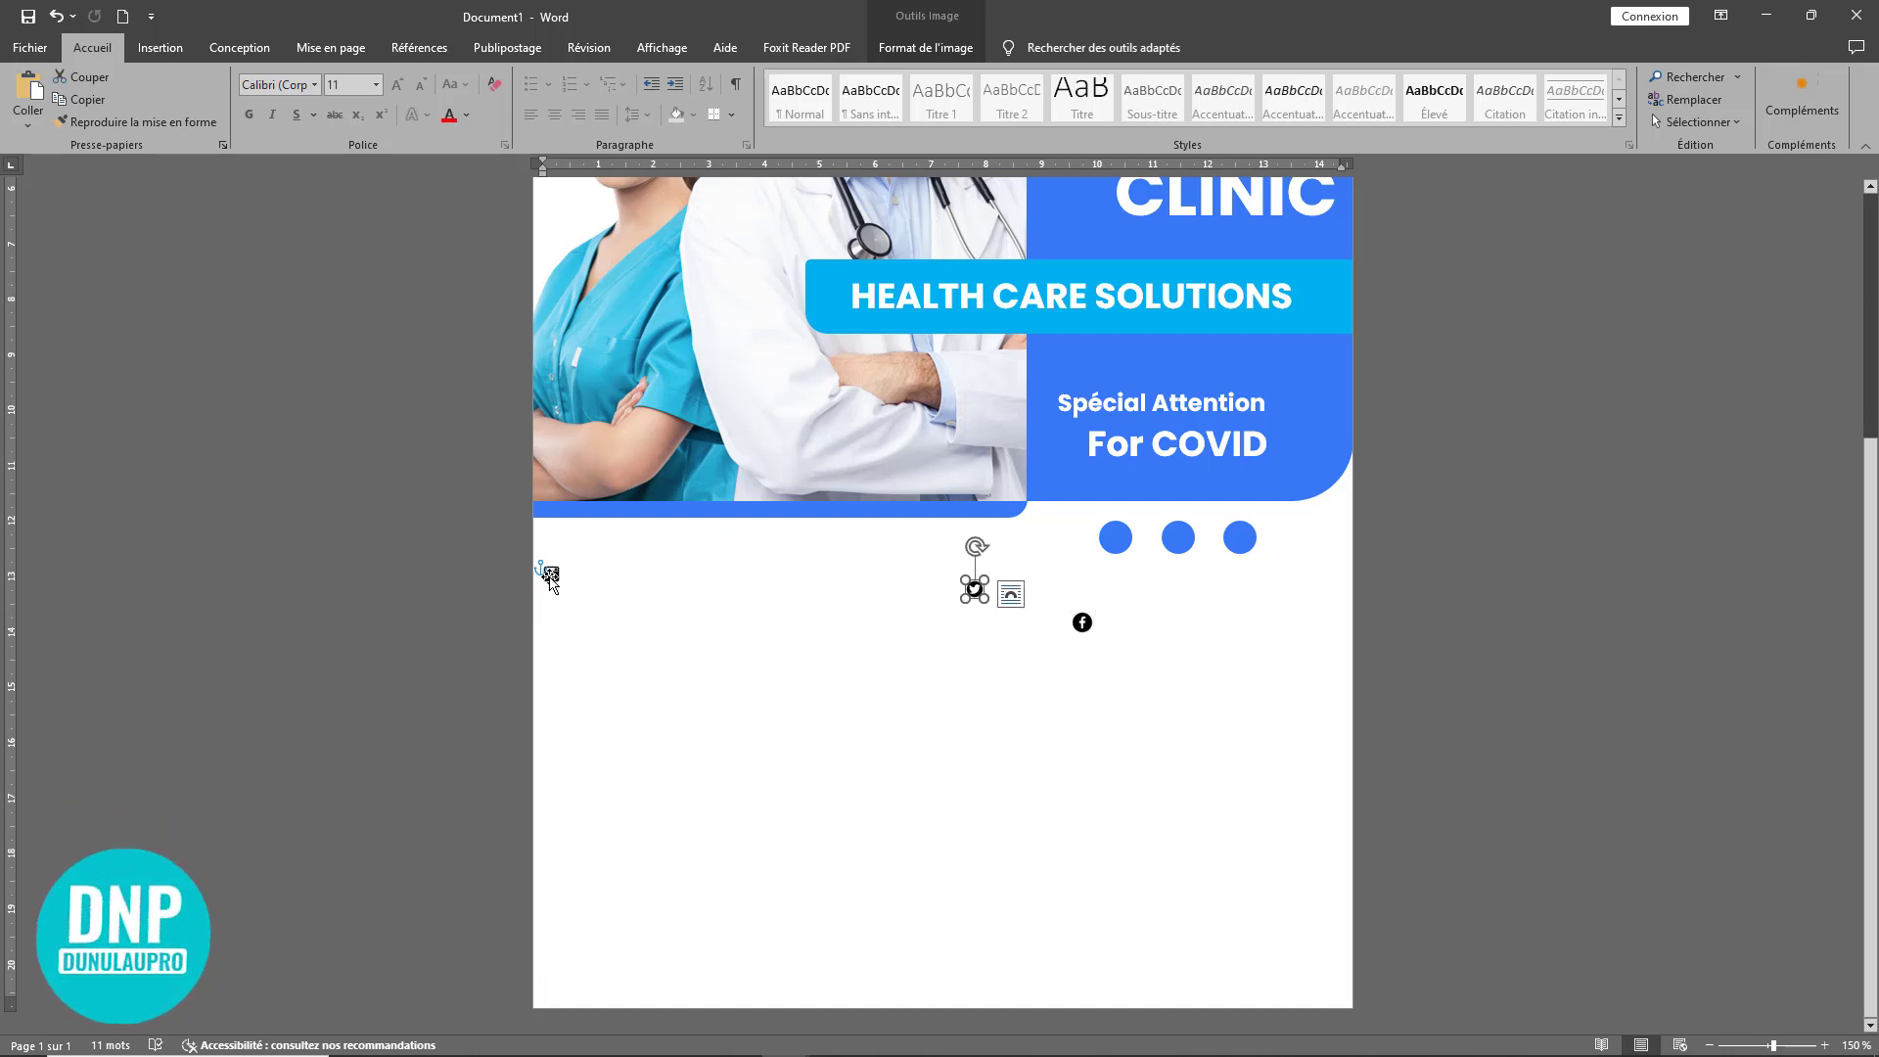
pyautogui.click(550, 578)
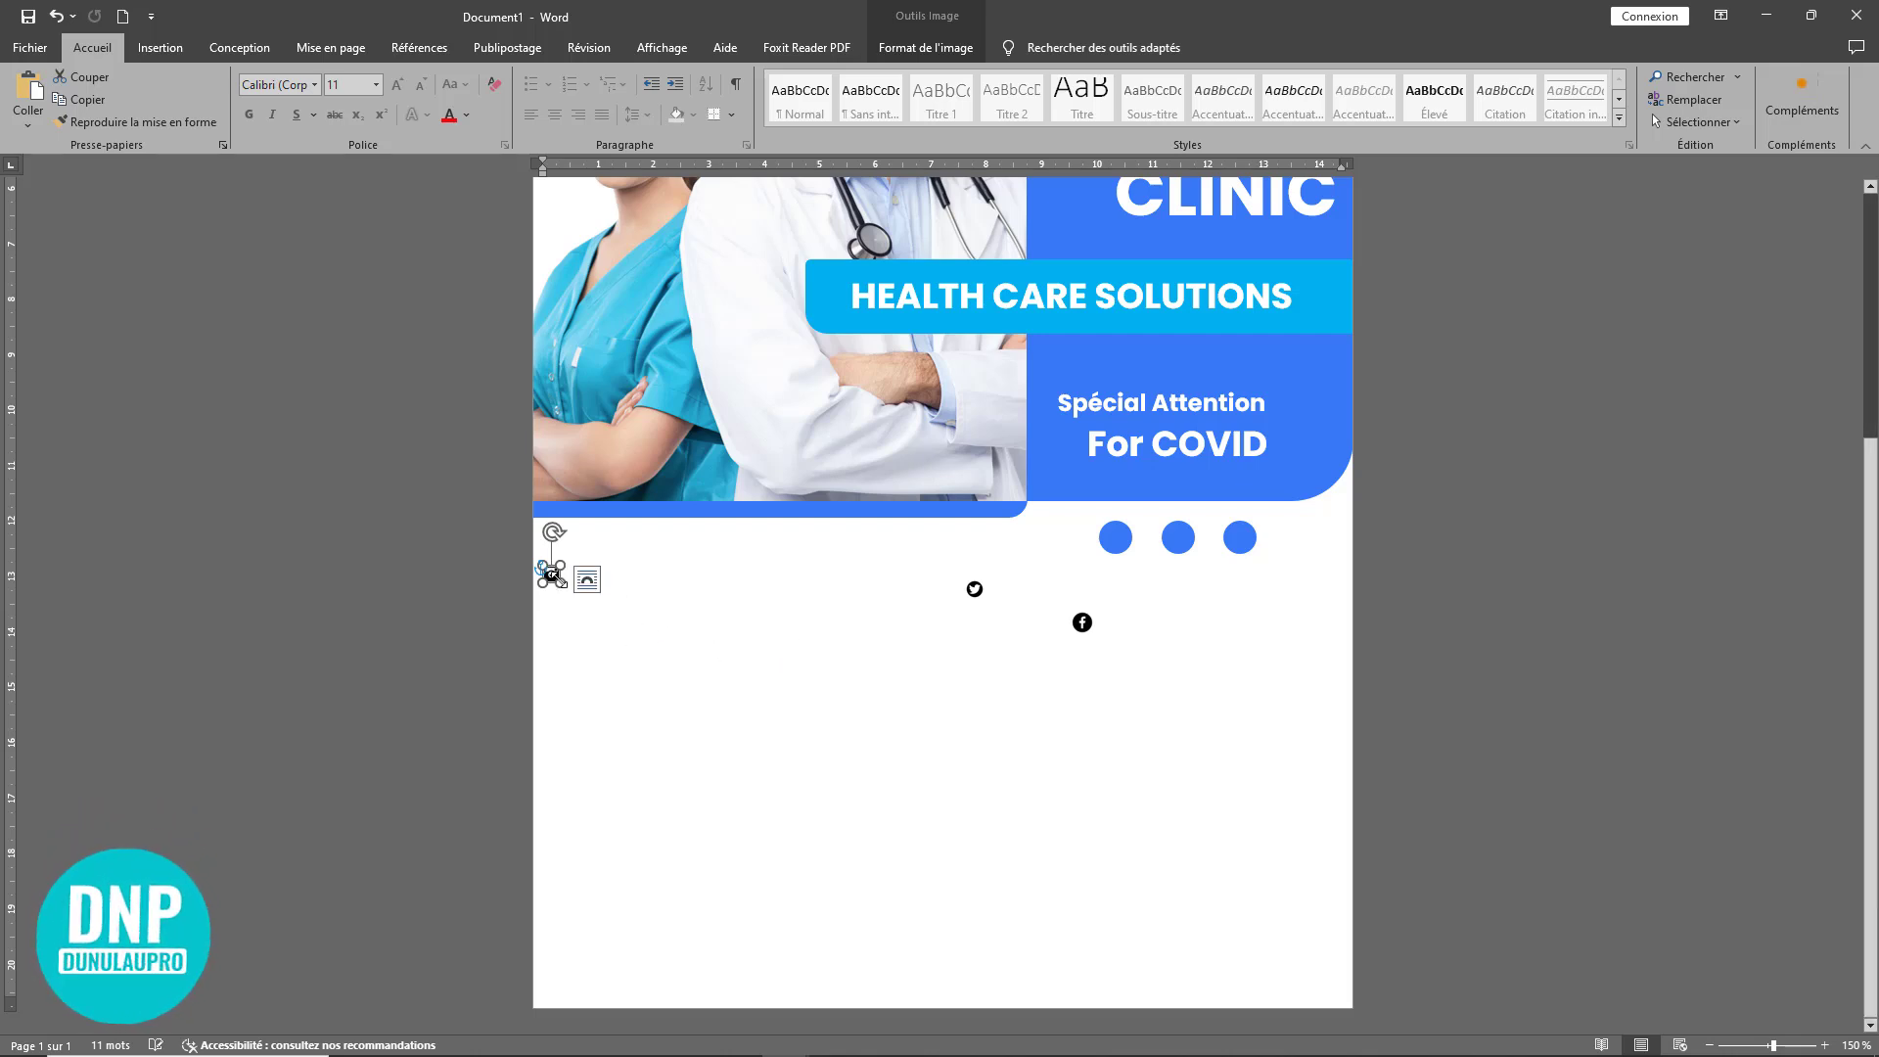
pyautogui.moveTo(563, 592); pyautogui.dragTo(1201, 642)
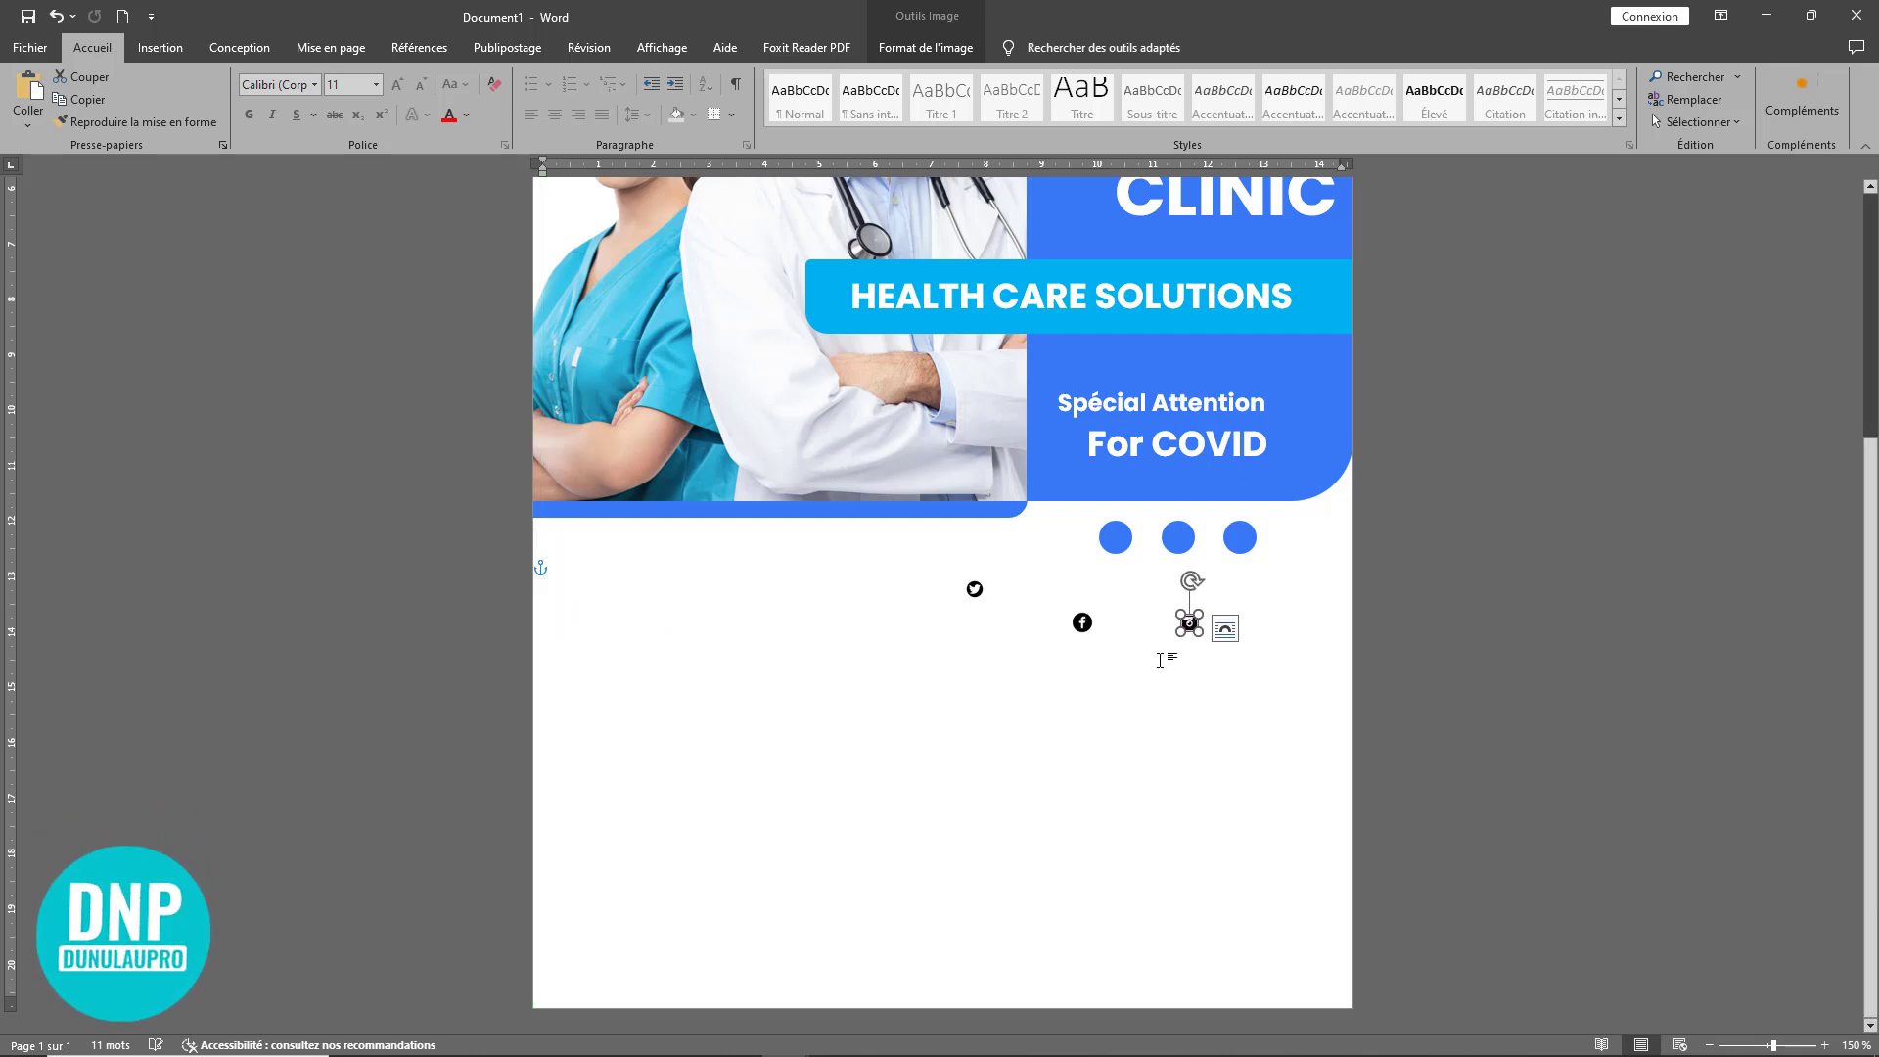
# Step: Centre the Facebook icon on the first blue circle, Twitter on the second and Instagram on the third
pyautogui.keyDown('ctrl'); pyautogui.scroll(10, 1091, 705); pyautogui.keyUp('ctrl')
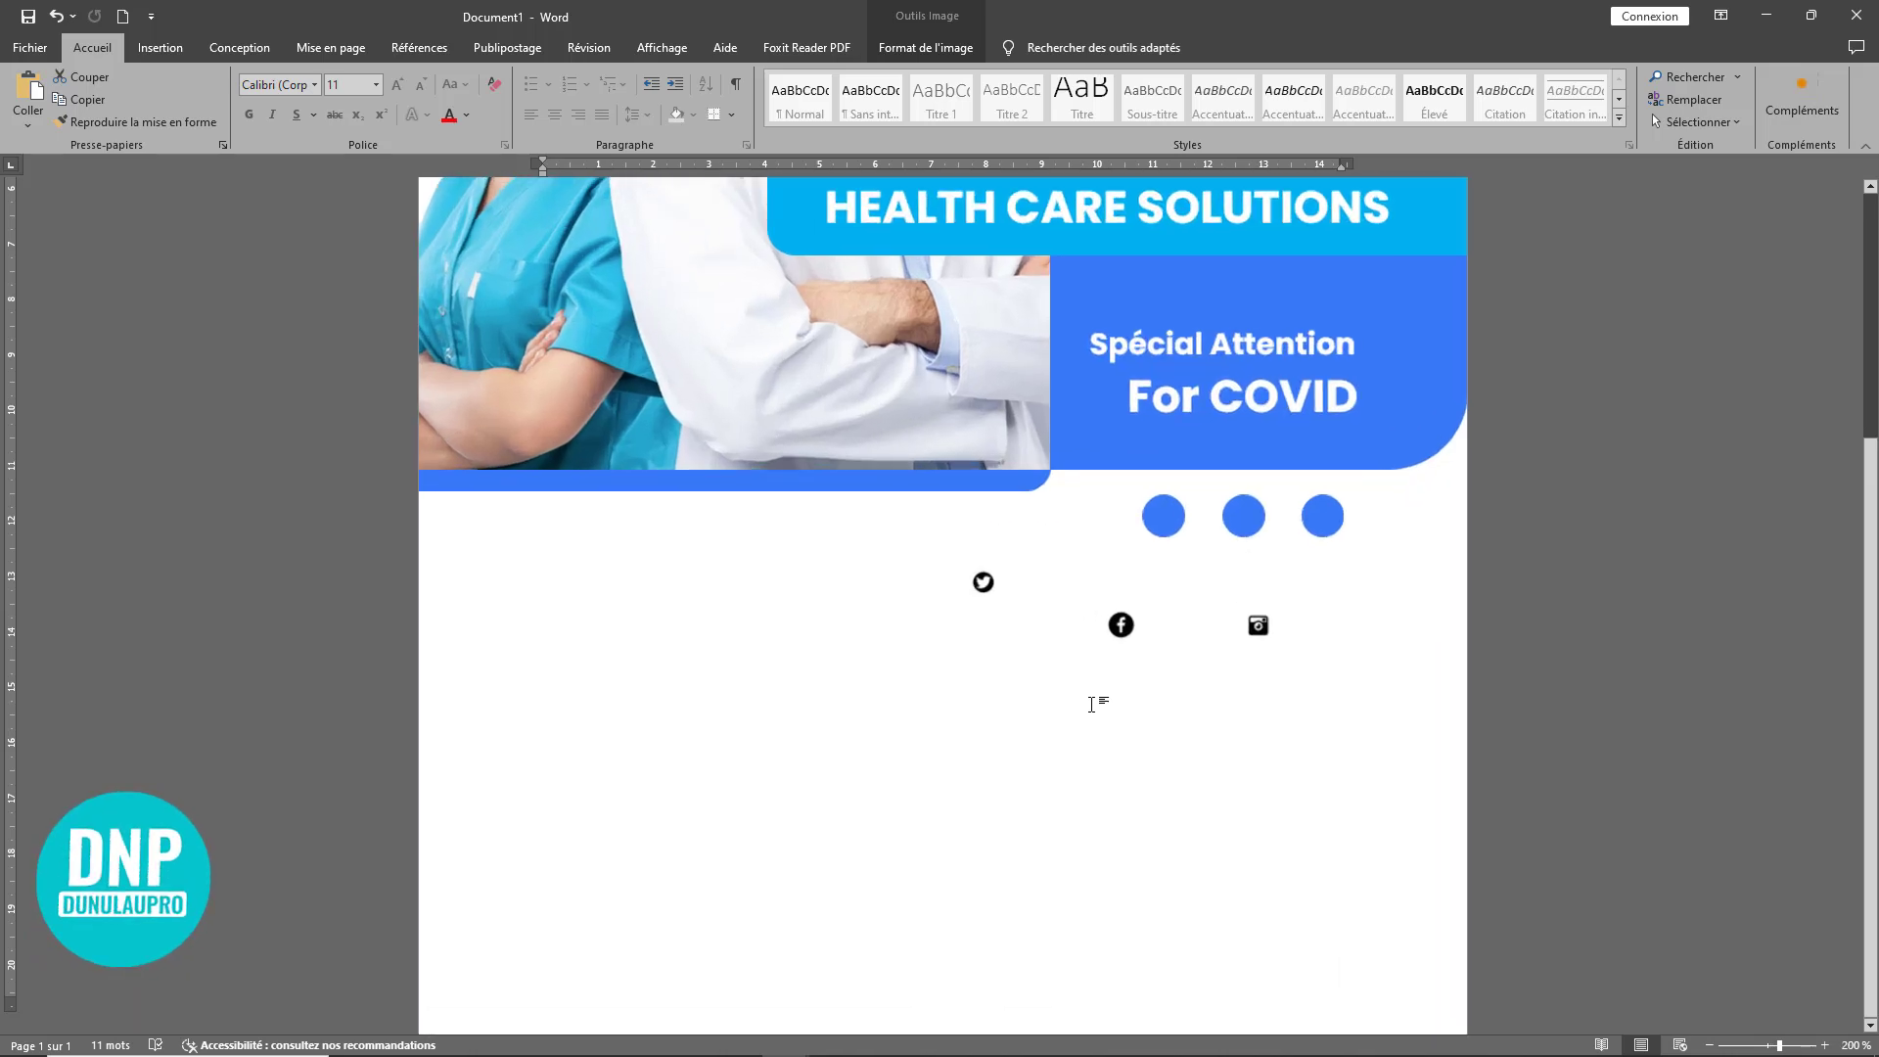
pyautogui.click(994, 779)
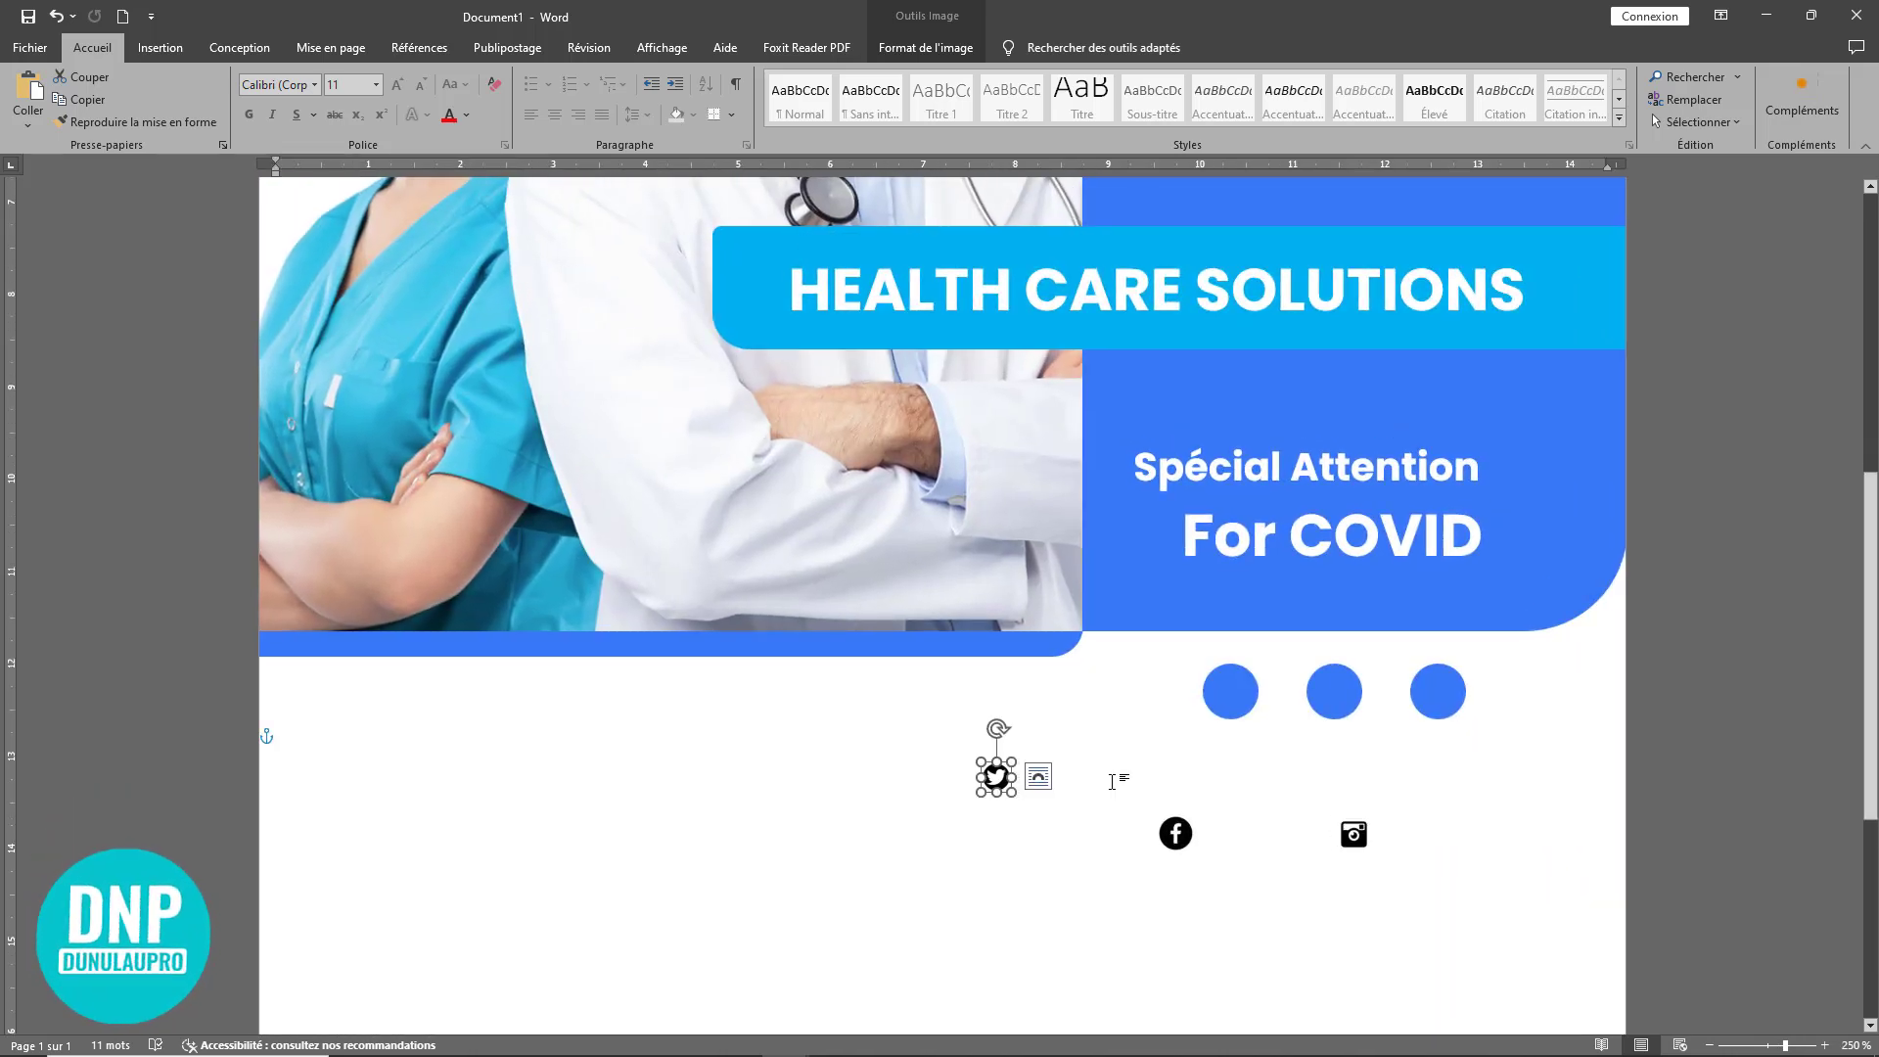
pyautogui.click(1176, 844)
pyautogui.moveTo(1185, 827); pyautogui.dragTo(1229, 697)
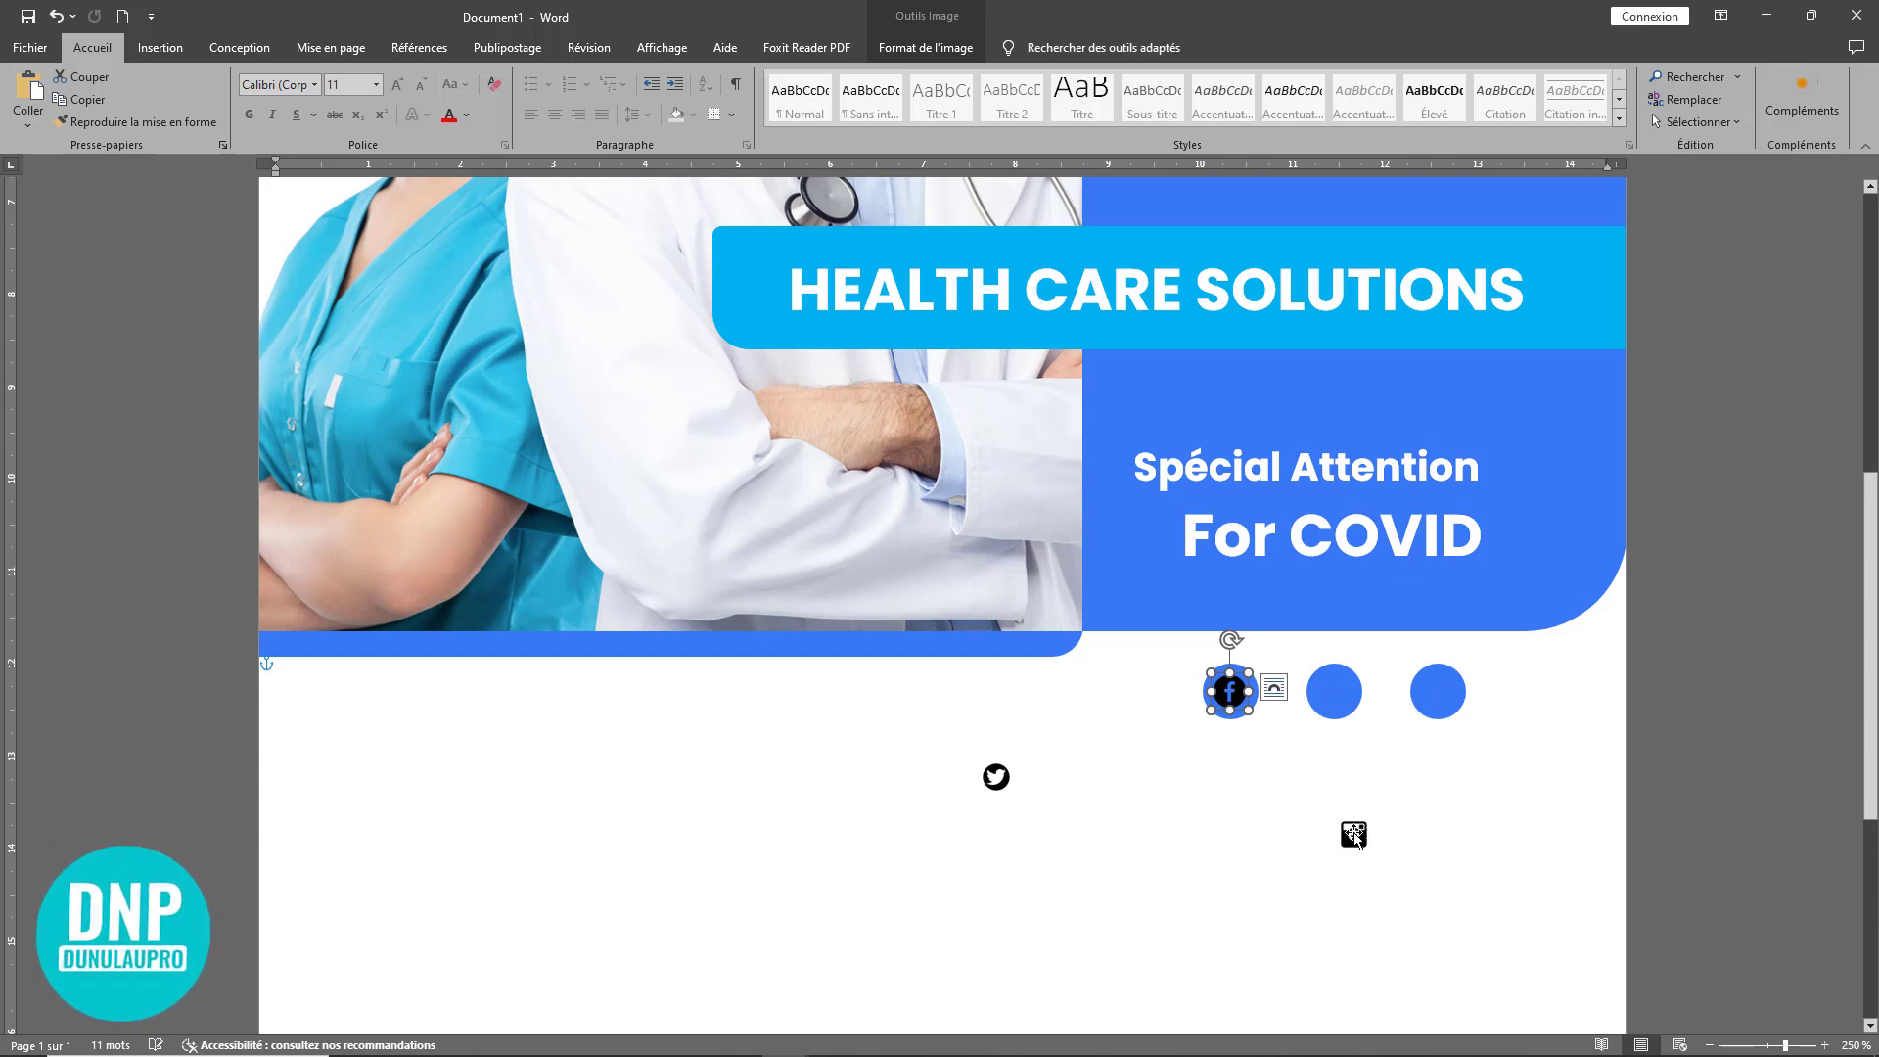
pyautogui.click(1354, 835)
pyautogui.click(996, 778)
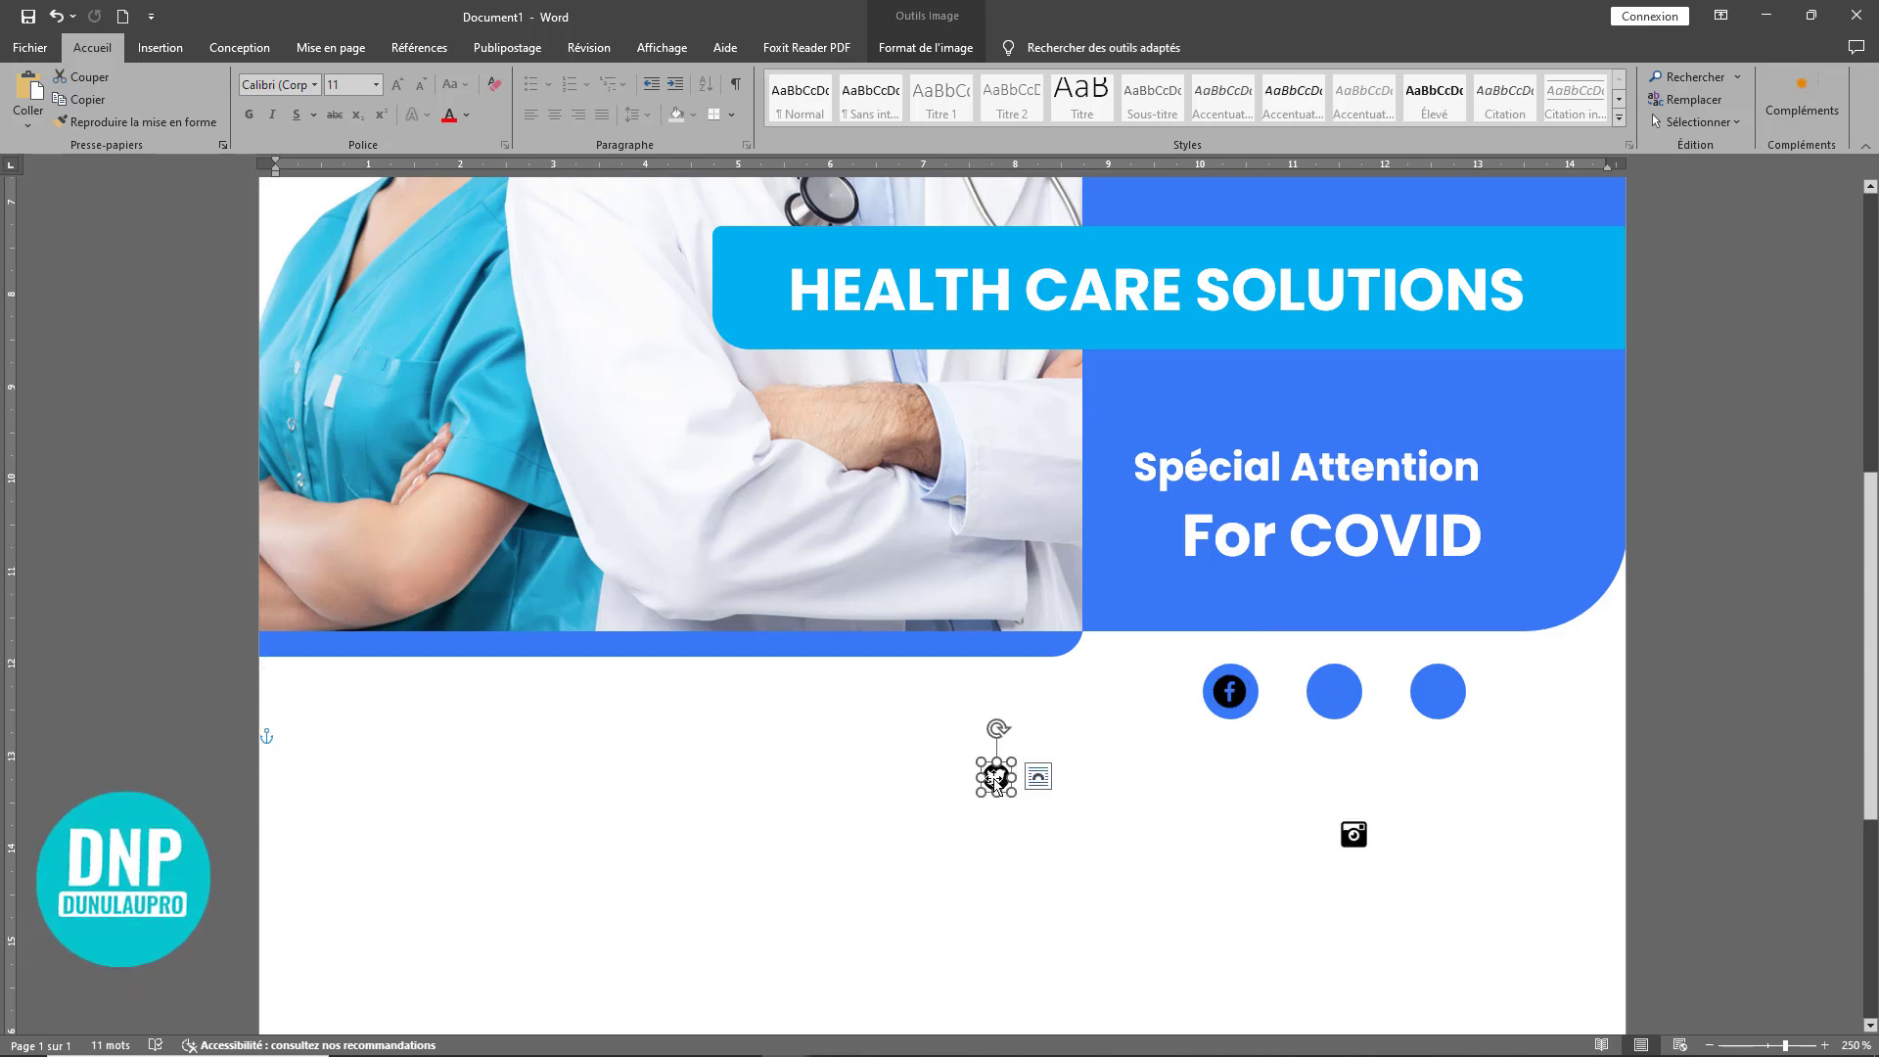
pyautogui.moveTo(995, 778); pyautogui.dragTo(1333, 691)
pyautogui.moveTo(1354, 835); pyautogui.dragTo(1438, 695)
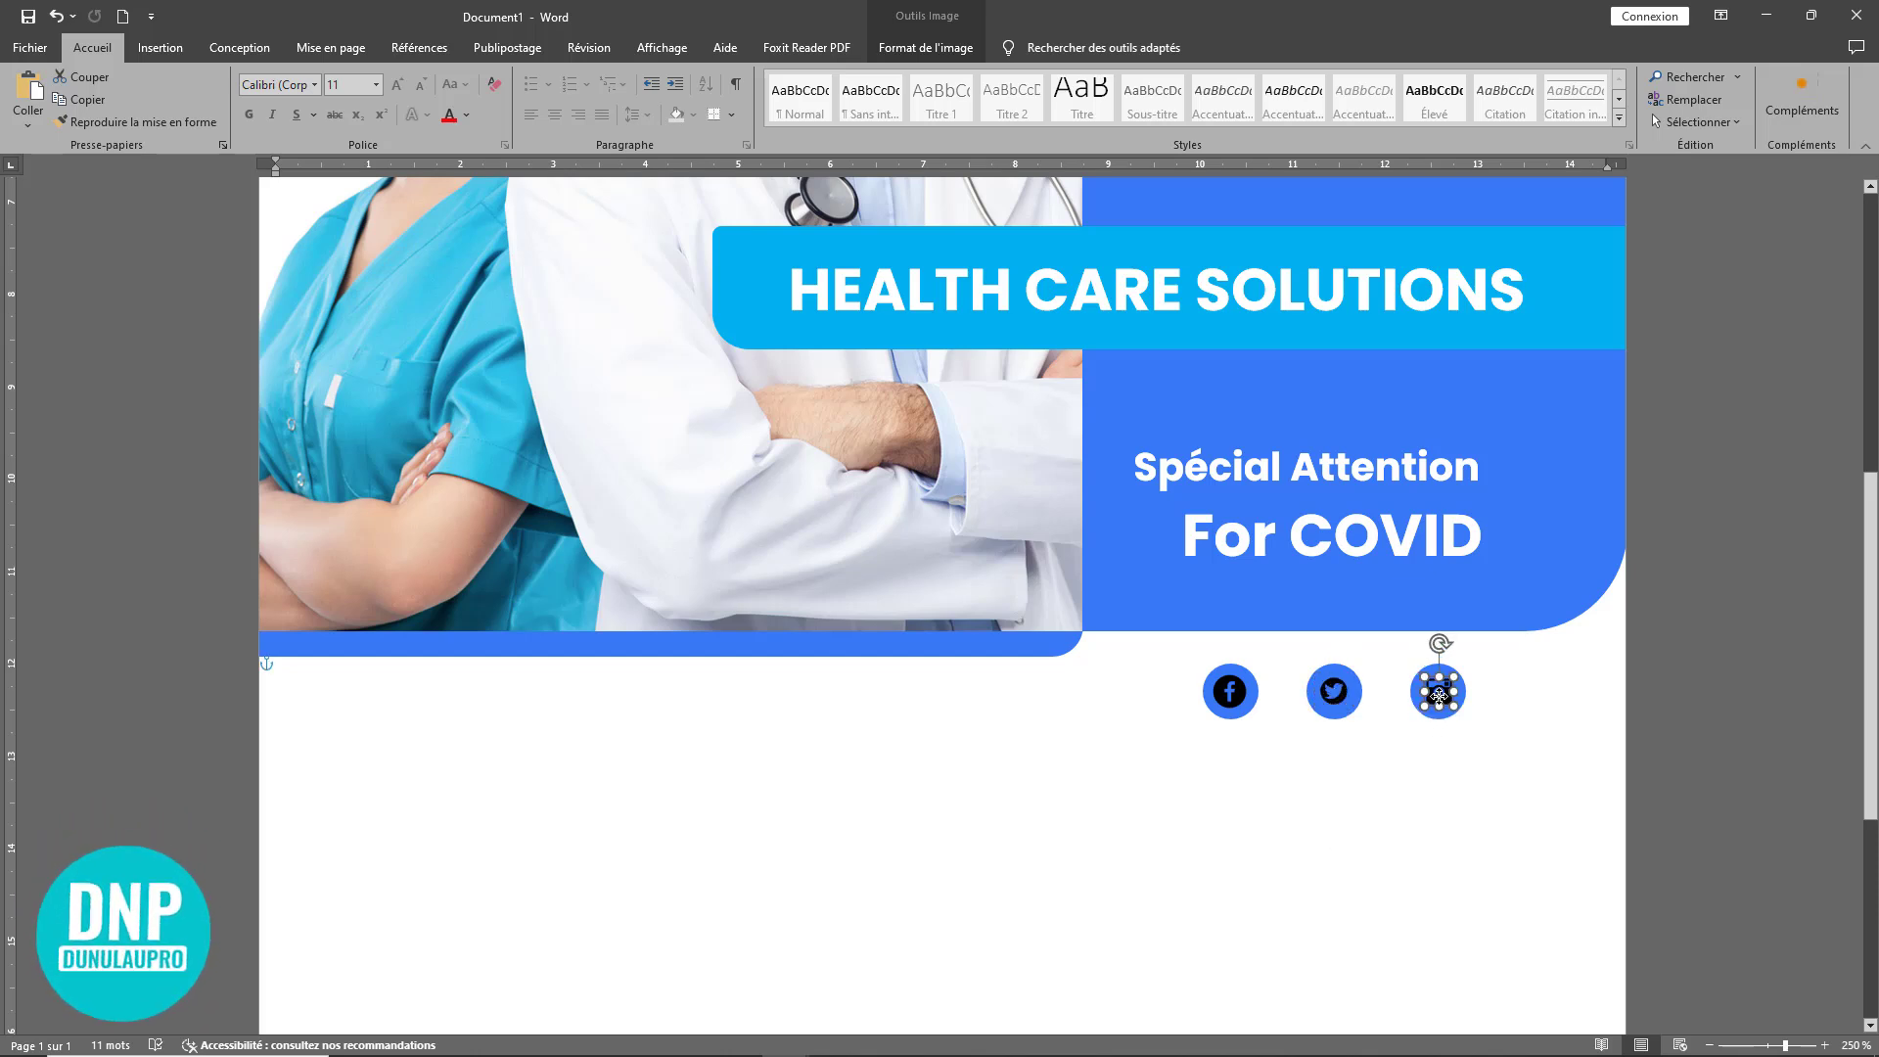
pyautogui.click(1390, 795)
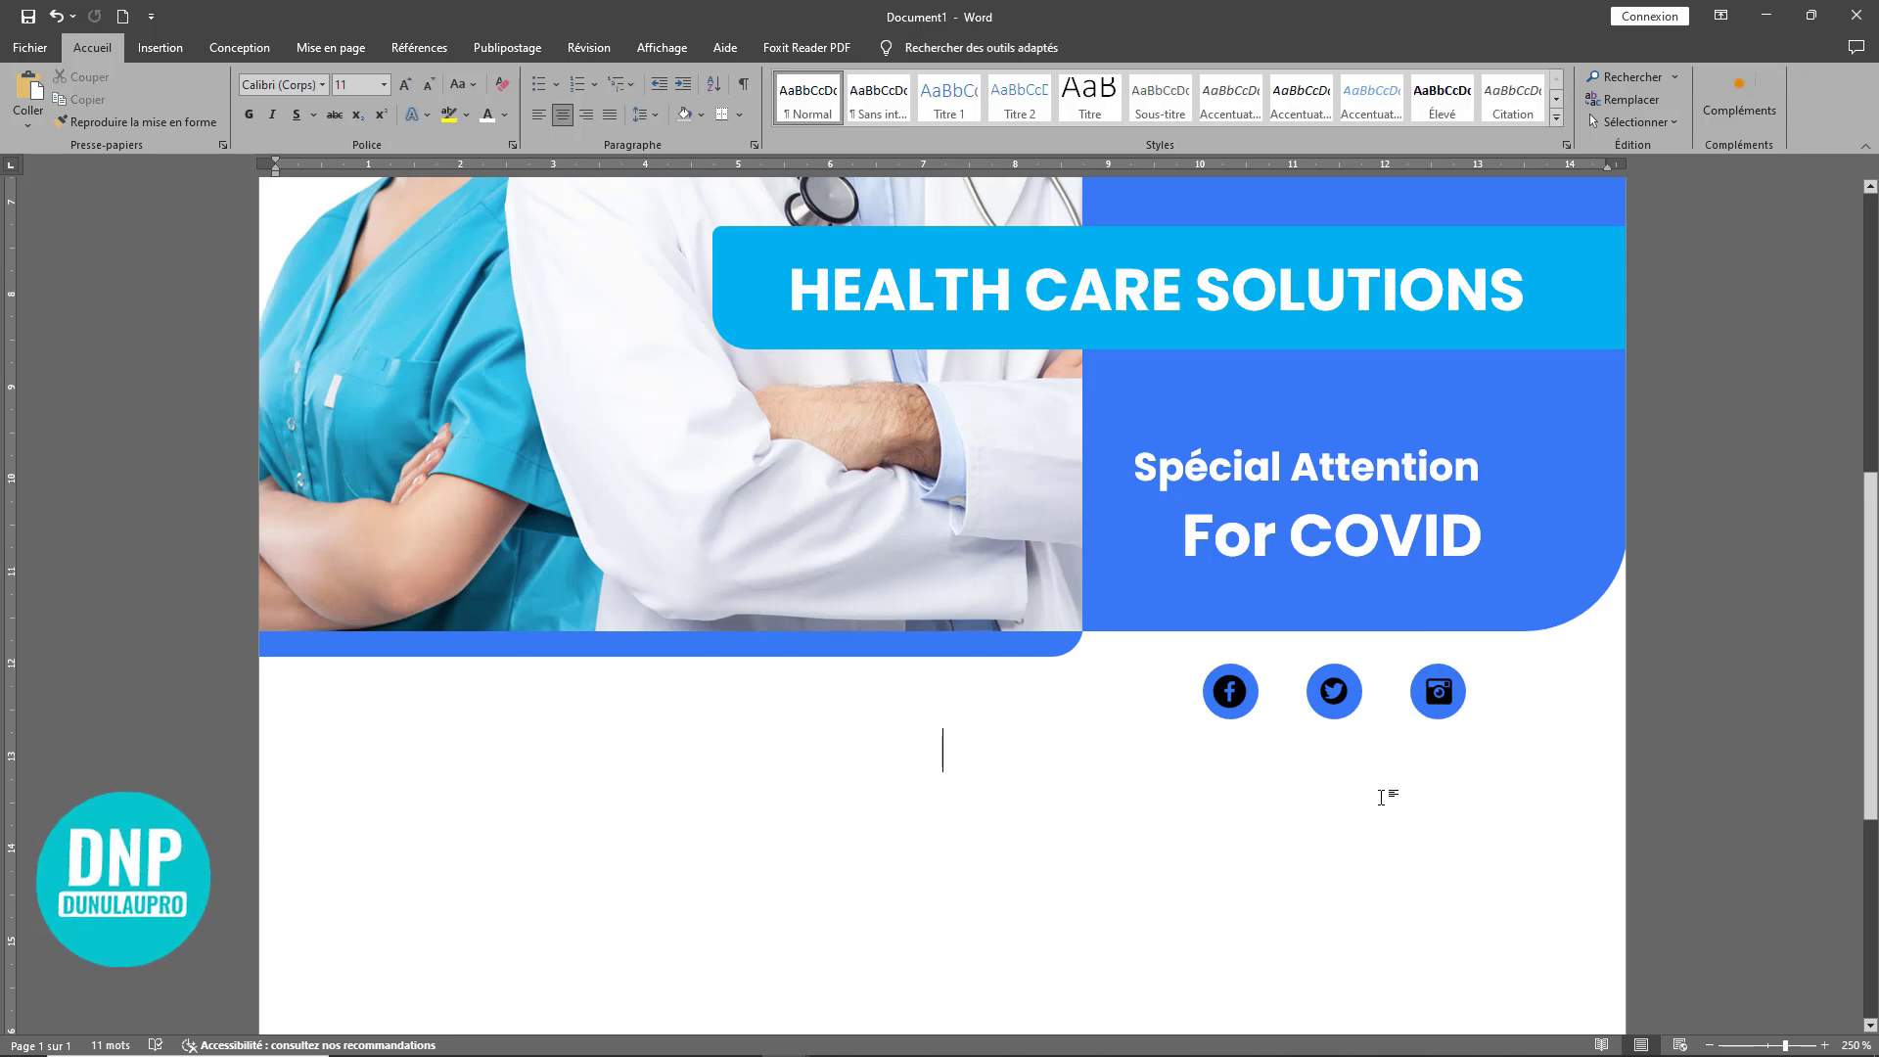
pyautogui.keyDown('ctrl'); pyautogui.scroll(-13, 1381, 798); pyautogui.keyUp('ctrl')
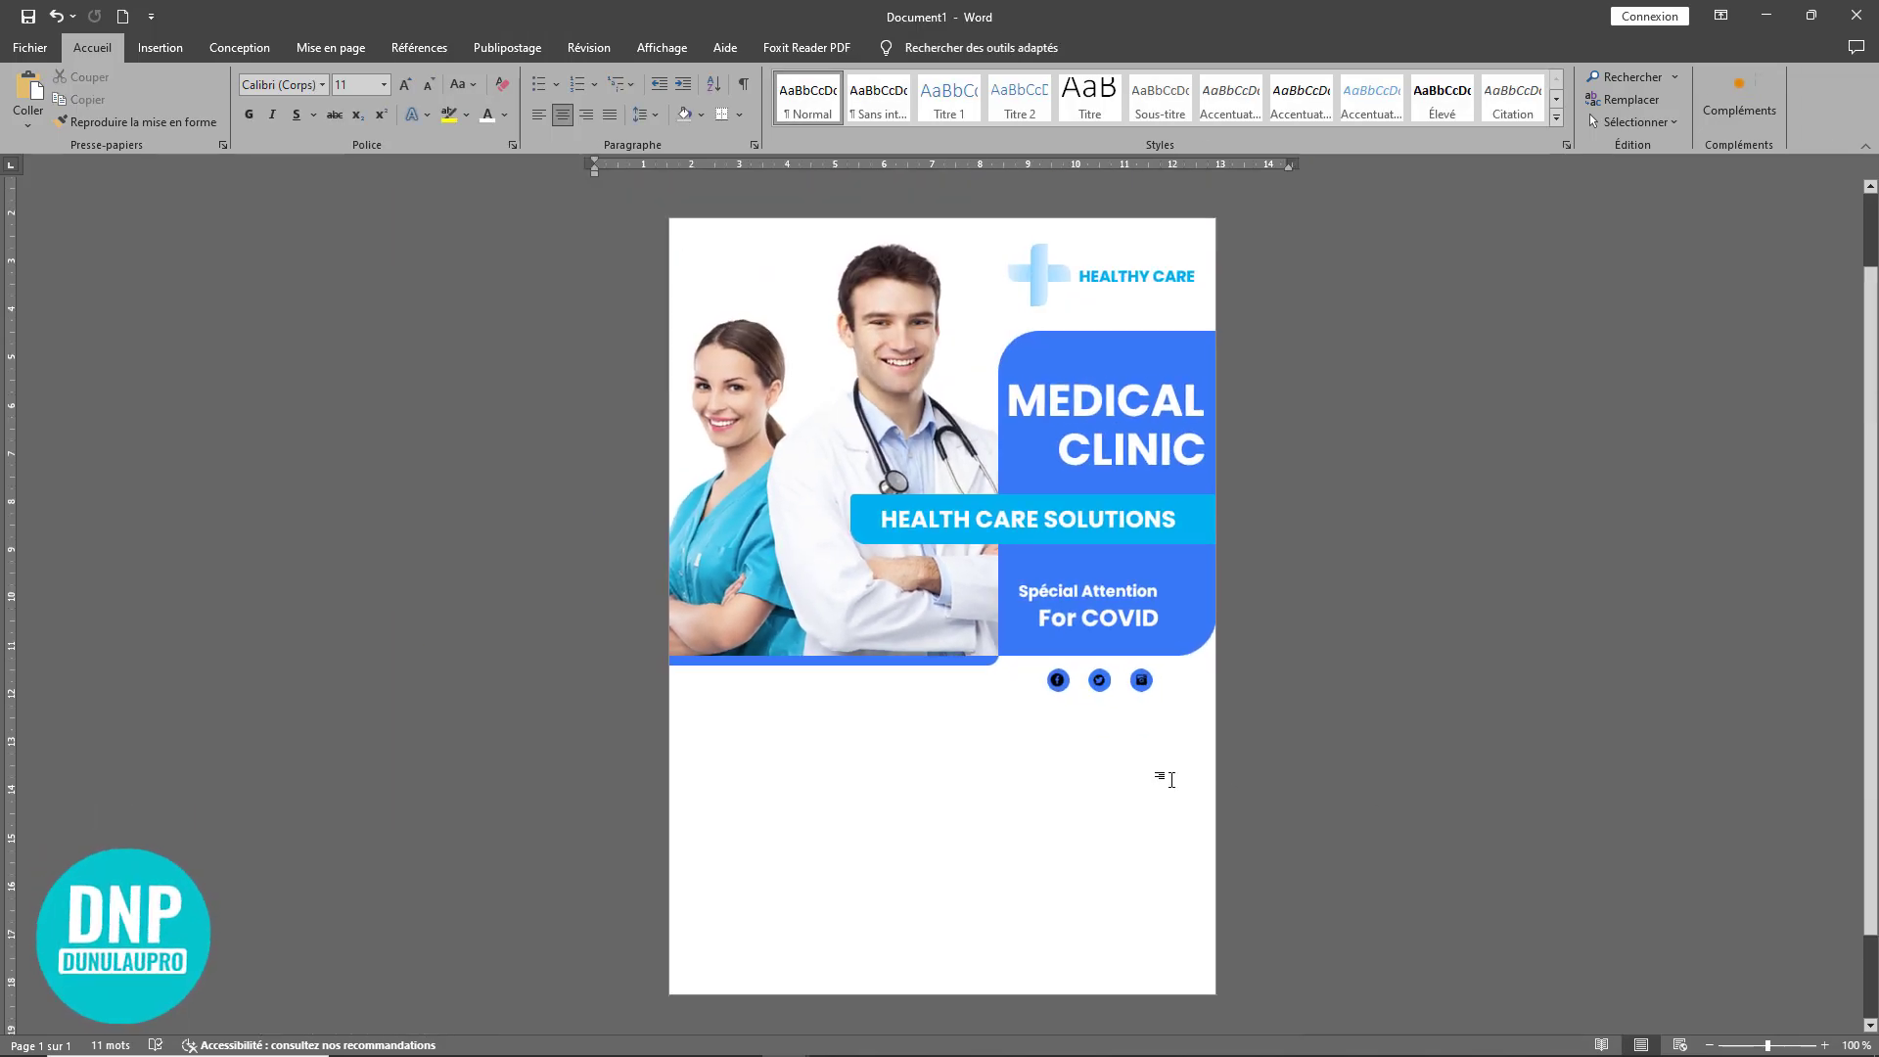
pyautogui.keyDown('ctrl'); pyautogui.scroll(8, 1169, 781); pyautogui.keyUp('ctrl')
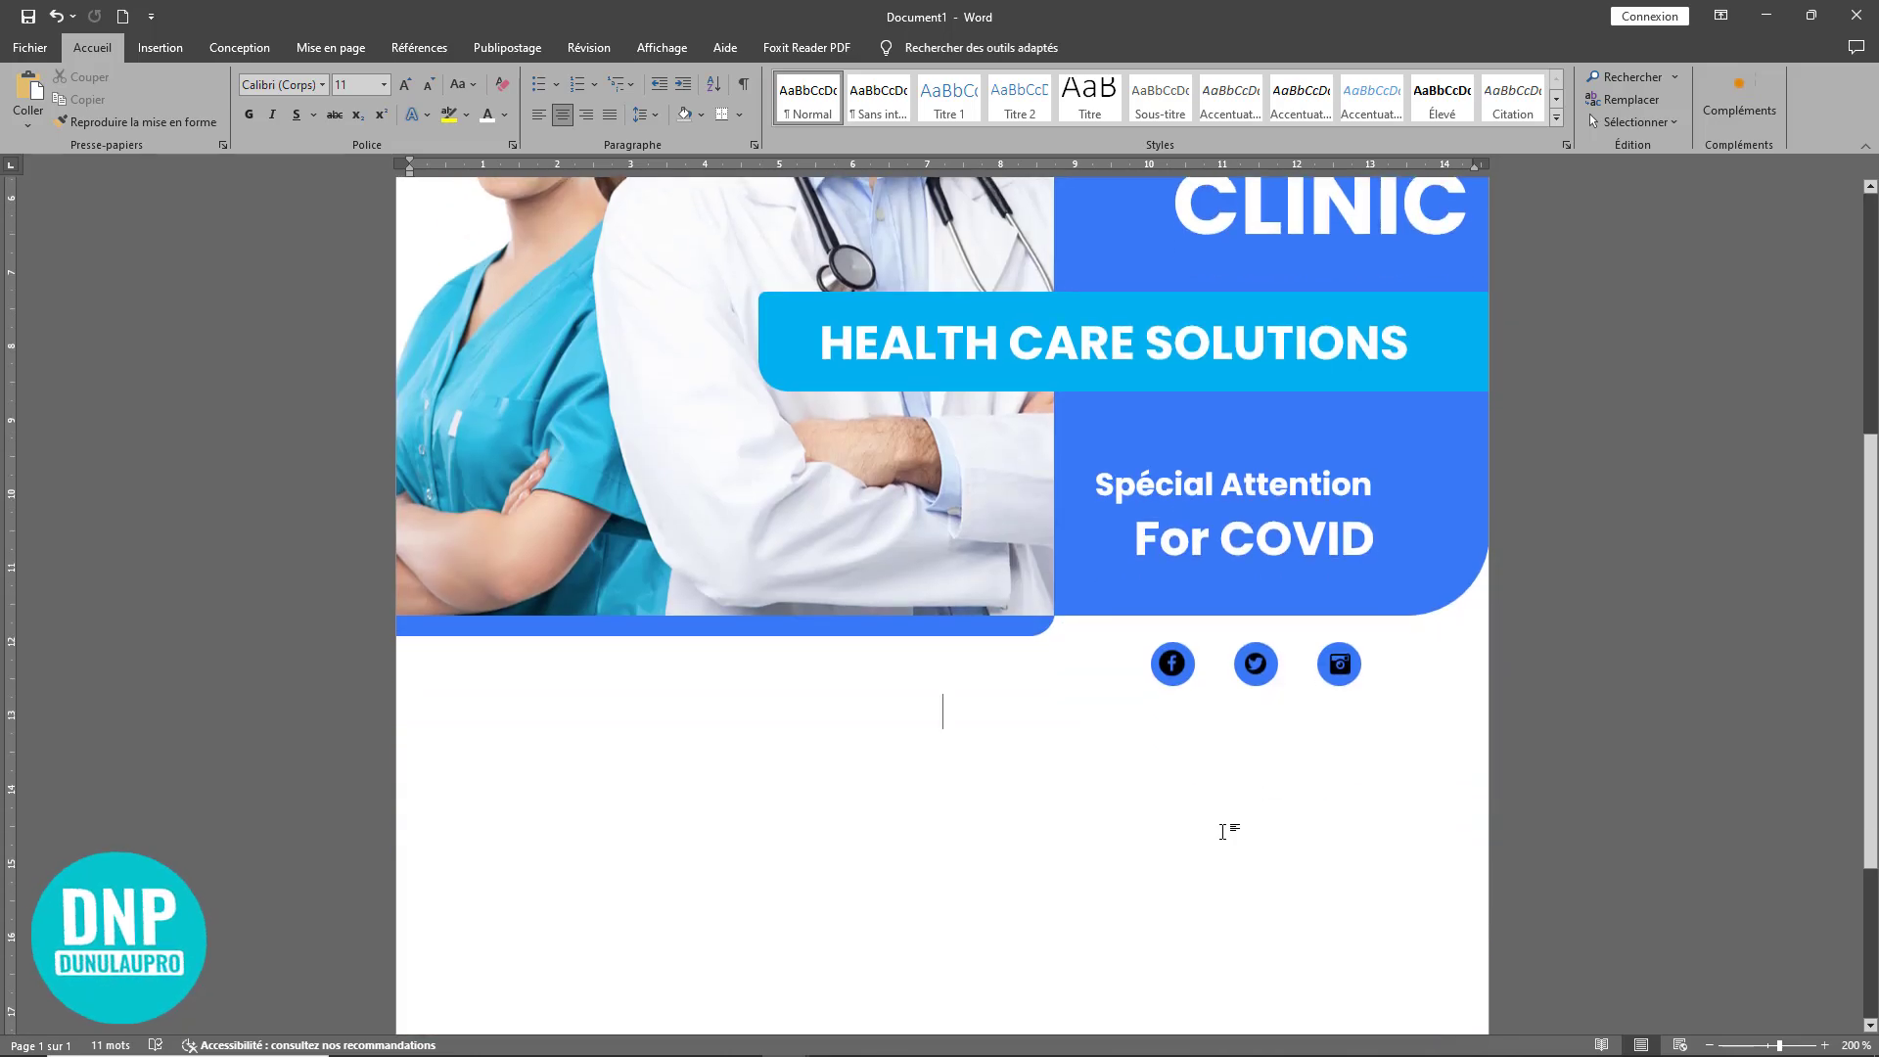
# Step: Recolour the Facebook, Twitter and Instagram icons on the blue circles with the light grey colour variant
pyautogui.keyDown('ctrl'); pyautogui.scroll(5, 1223, 831); pyautogui.keyUp('ctrl')
pyautogui.click(1231, 750)
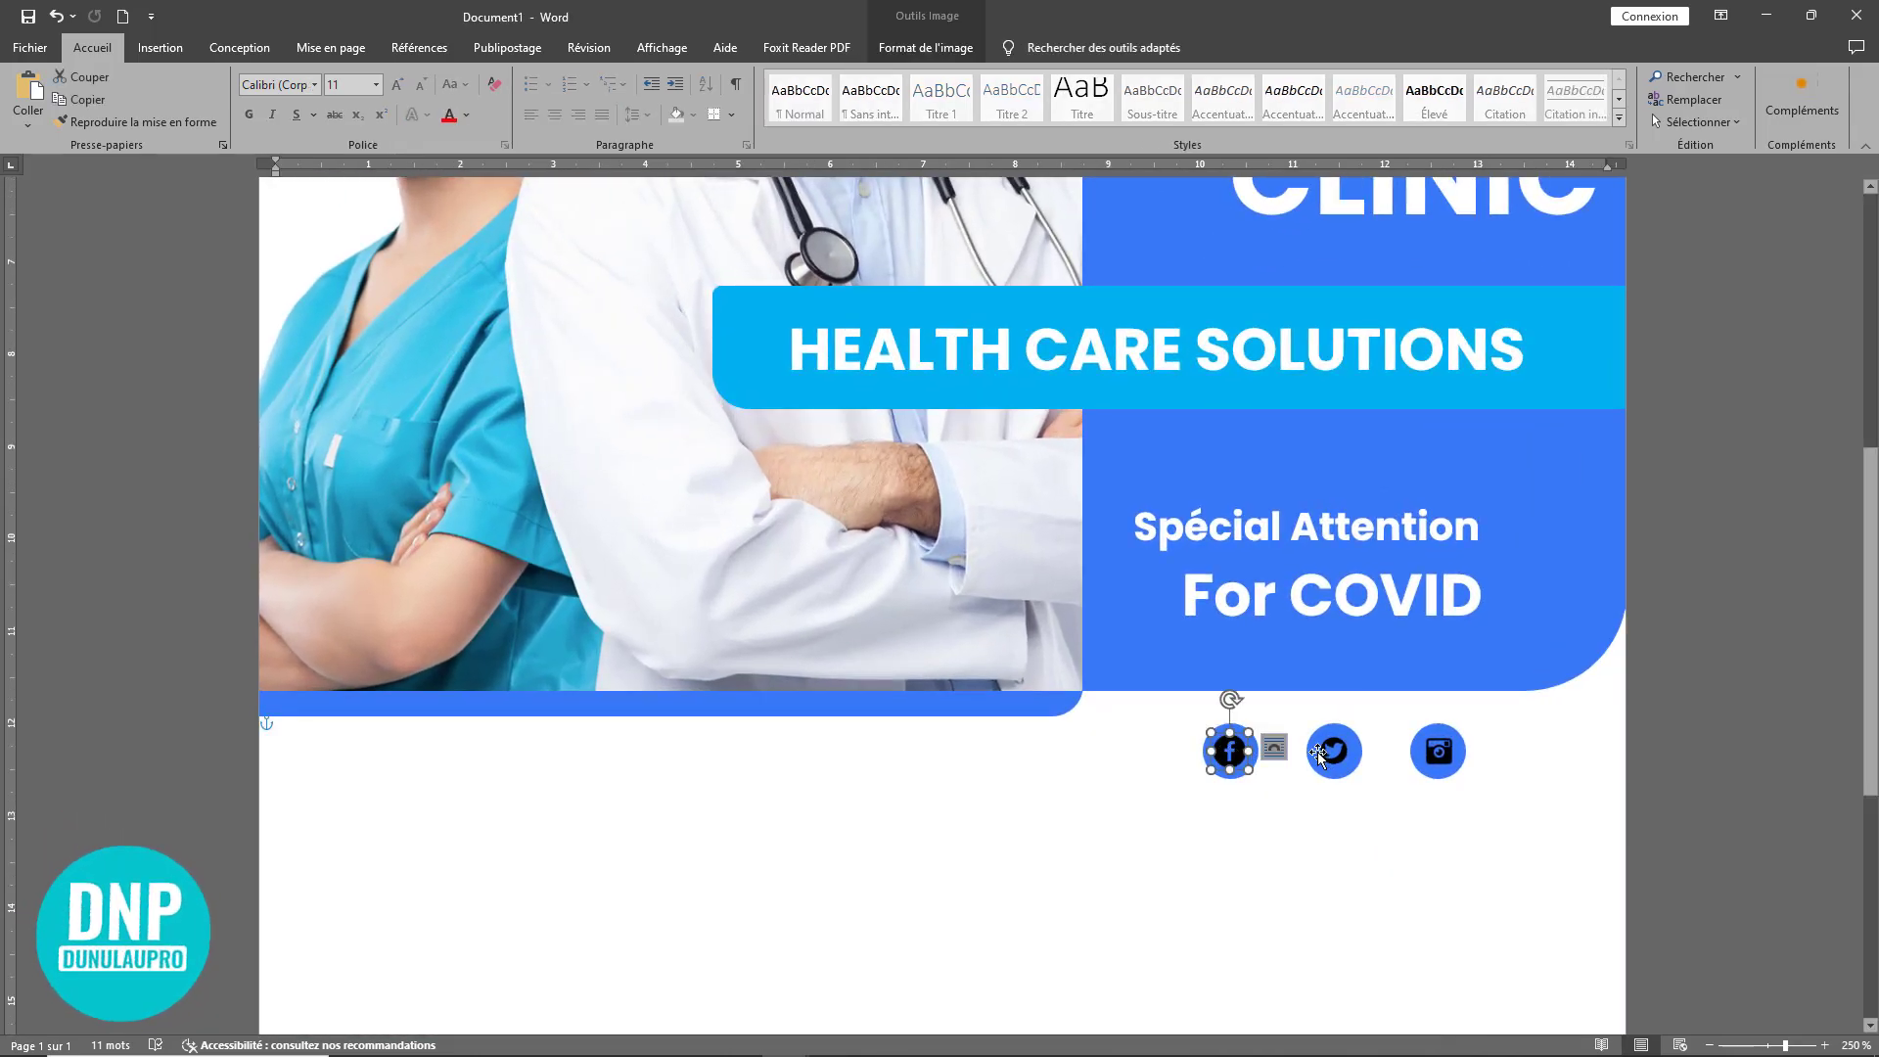
pyautogui.keyDown('shift'); pyautogui.click(1334, 750); pyautogui.keyUp('shift')
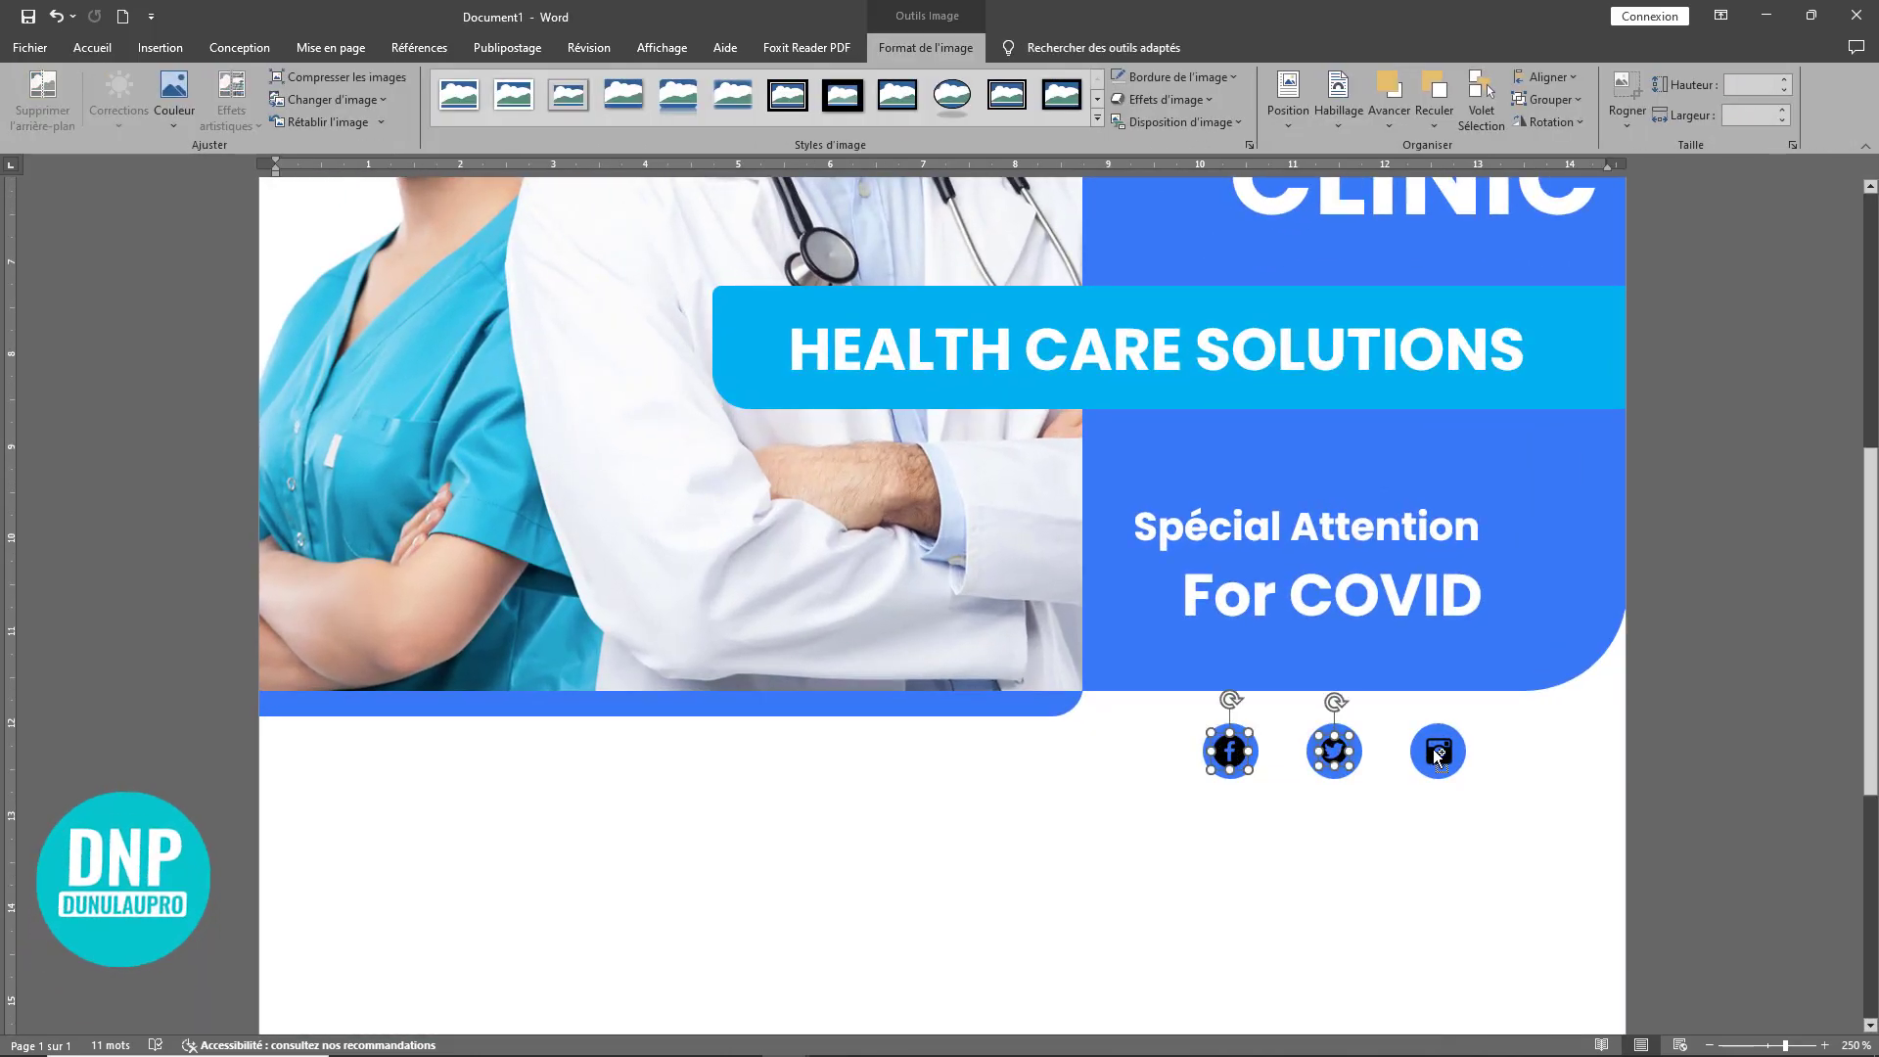
pyautogui.keyDown('shift'); pyautogui.click(1438, 751); pyautogui.keyUp('shift')
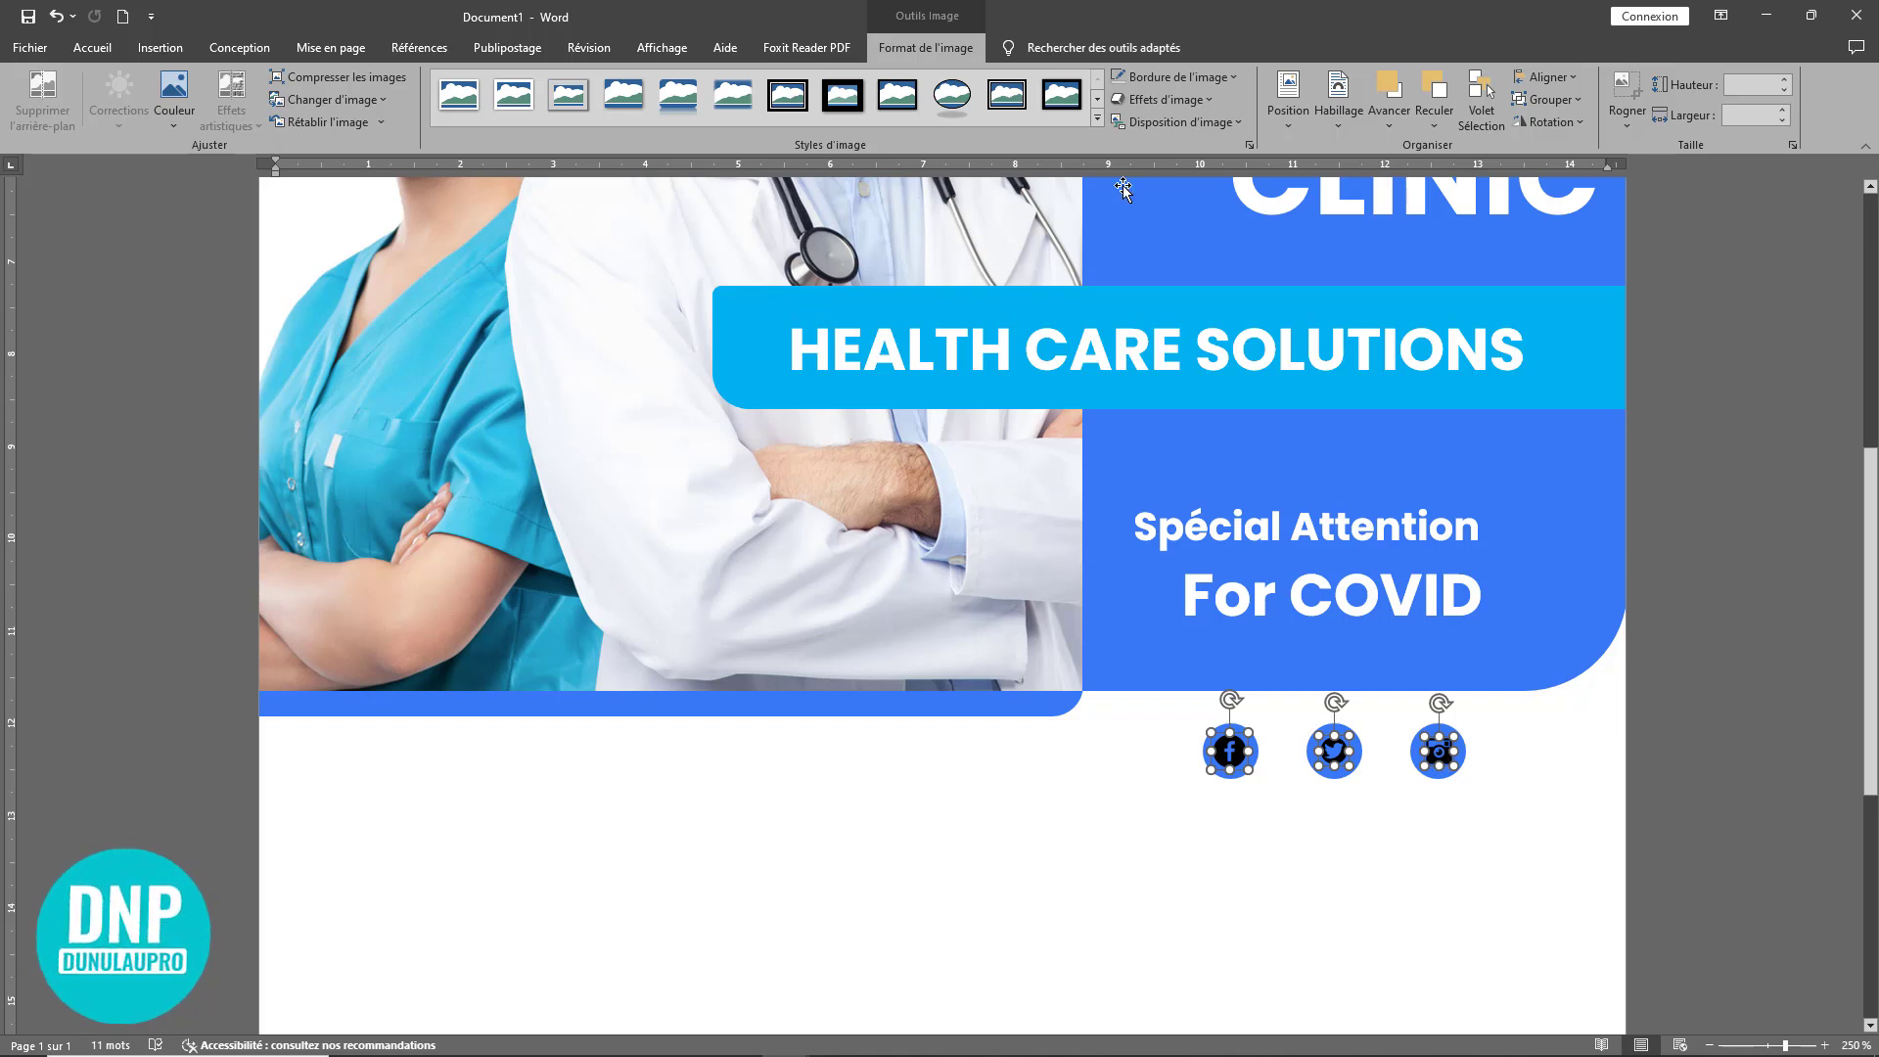
pyautogui.click(174, 118)
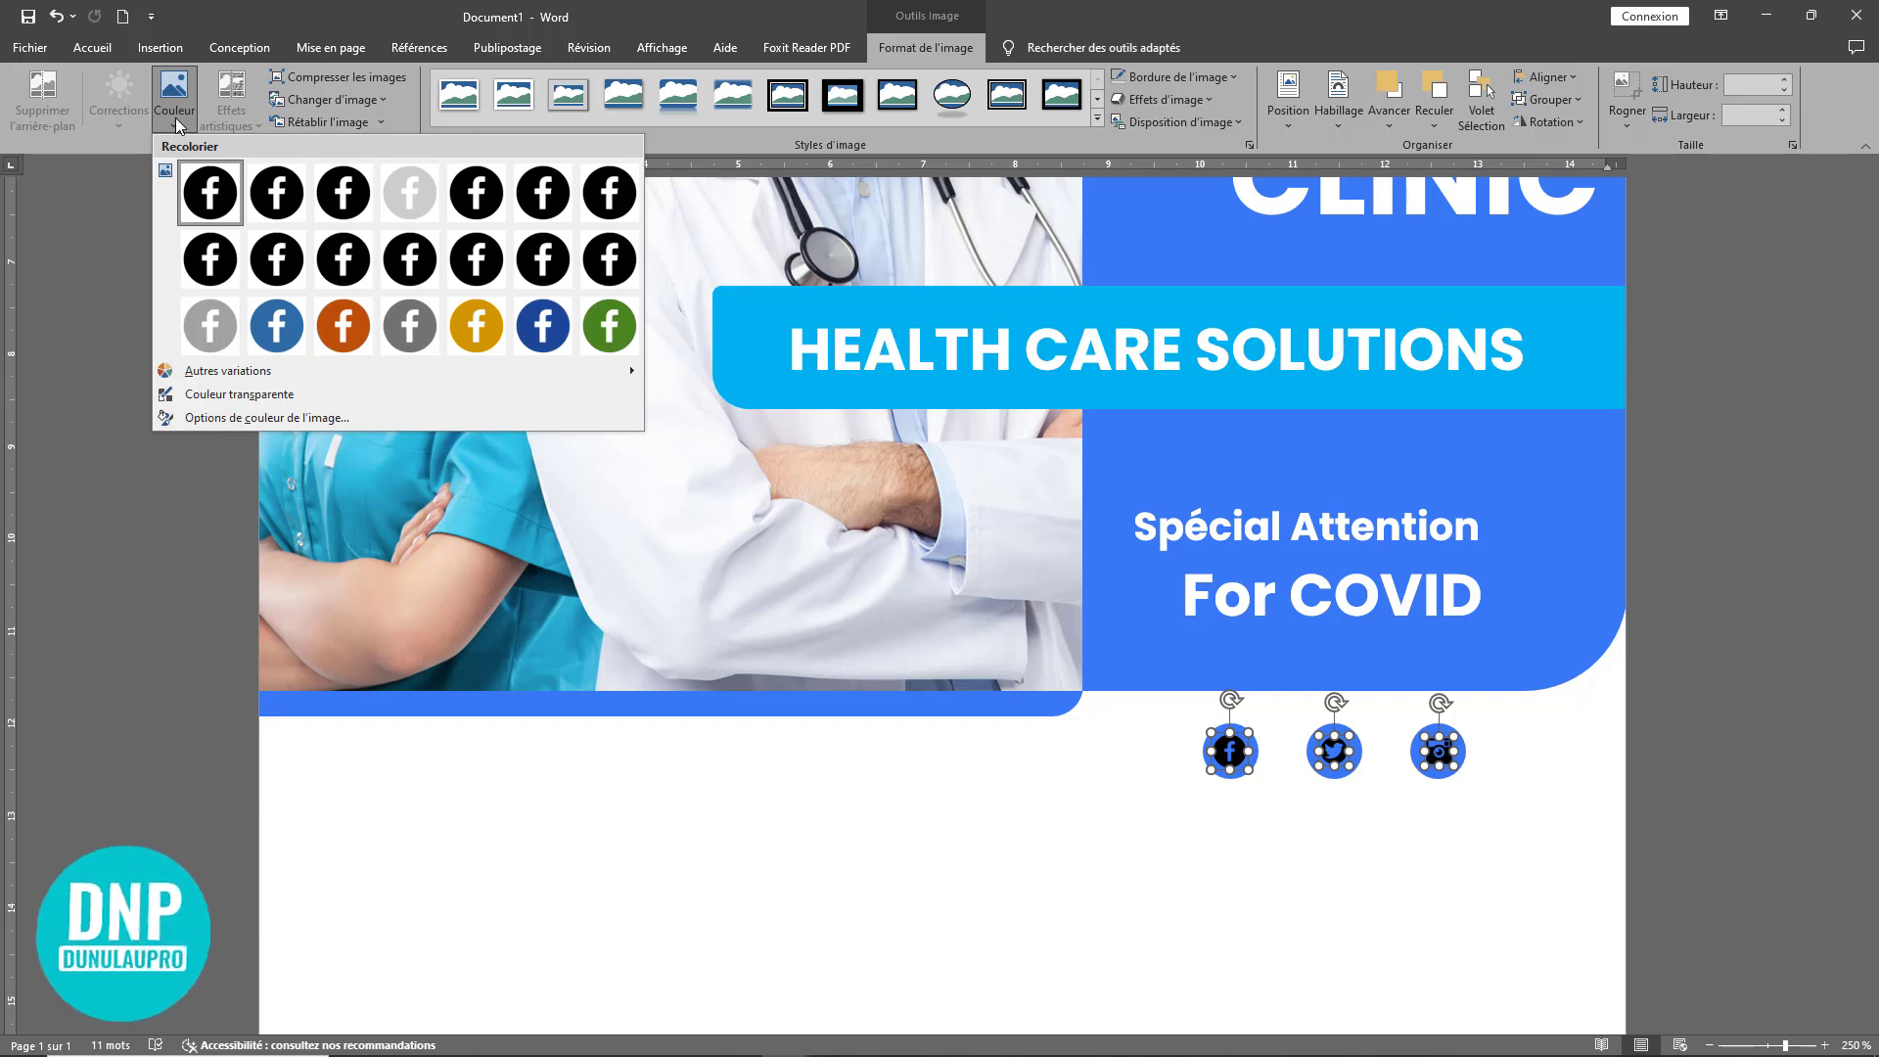
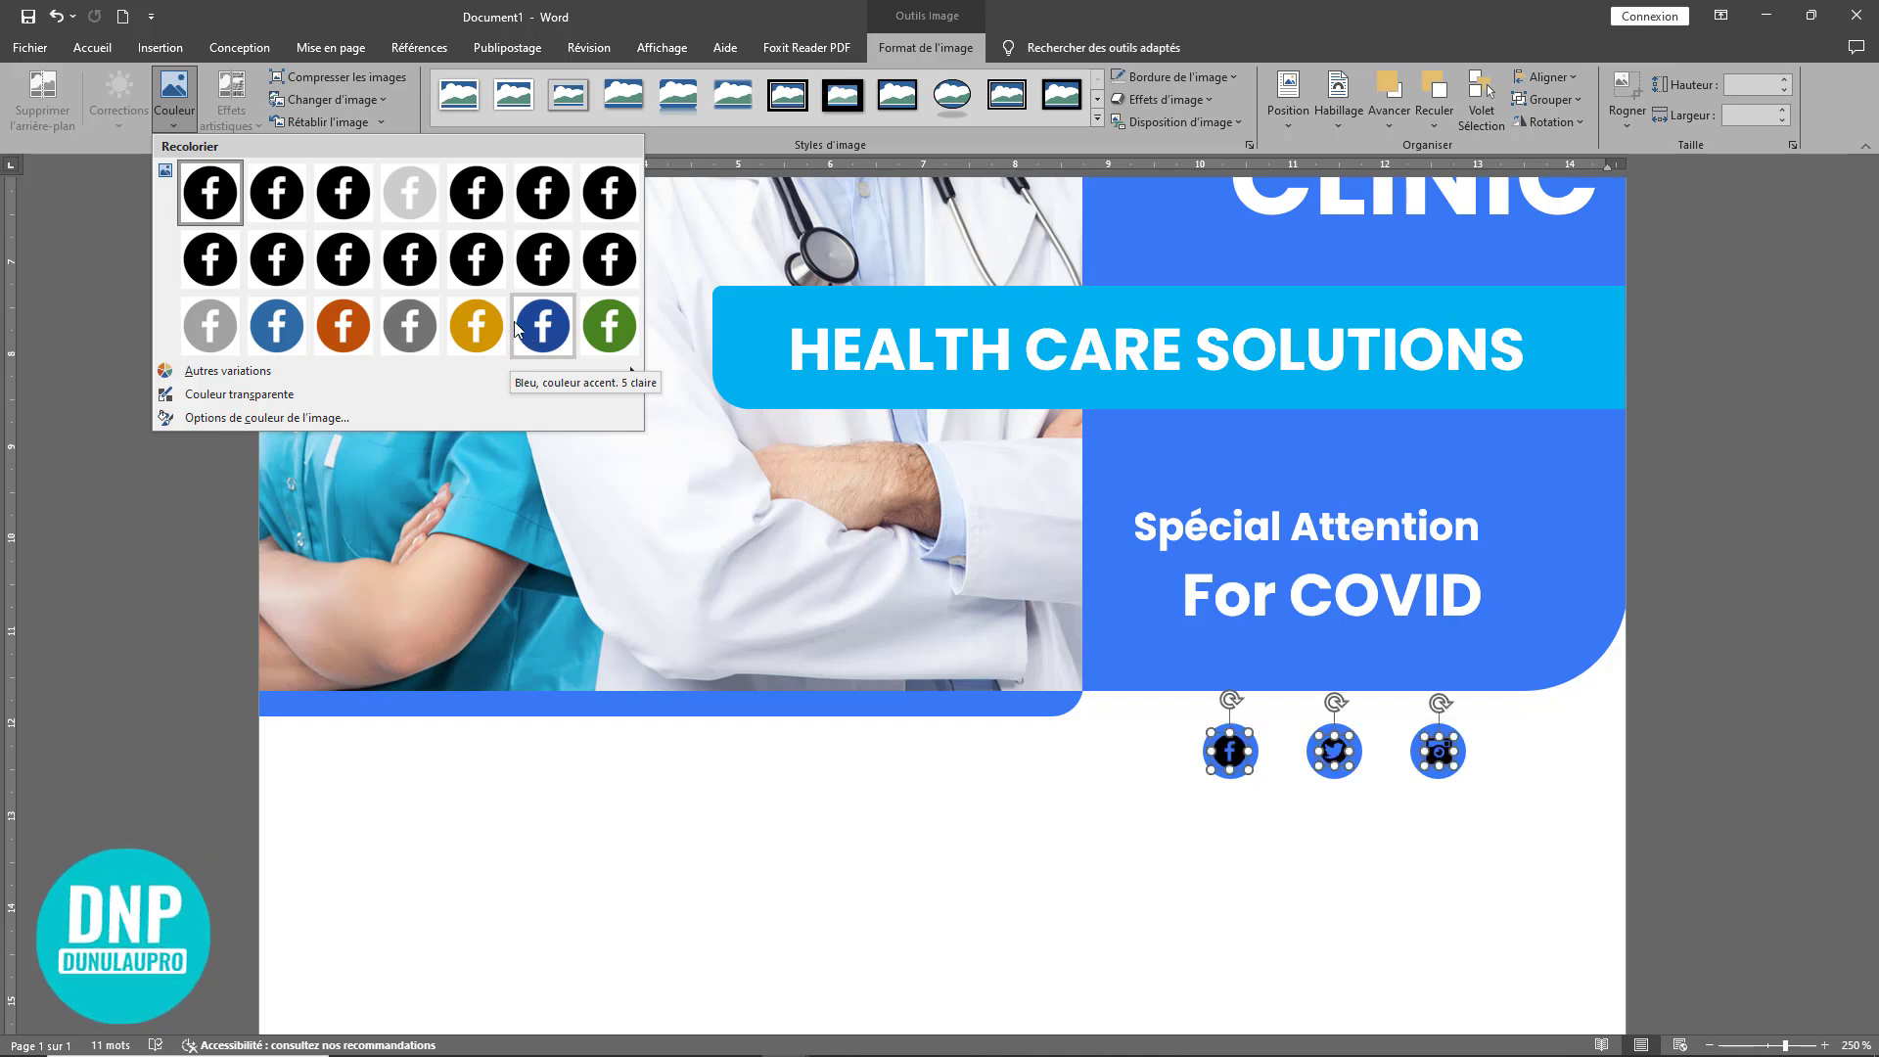
pyautogui.click(419, 186)
pyautogui.click(915, 839)
pyautogui.scroll(-11, 1049, 894)
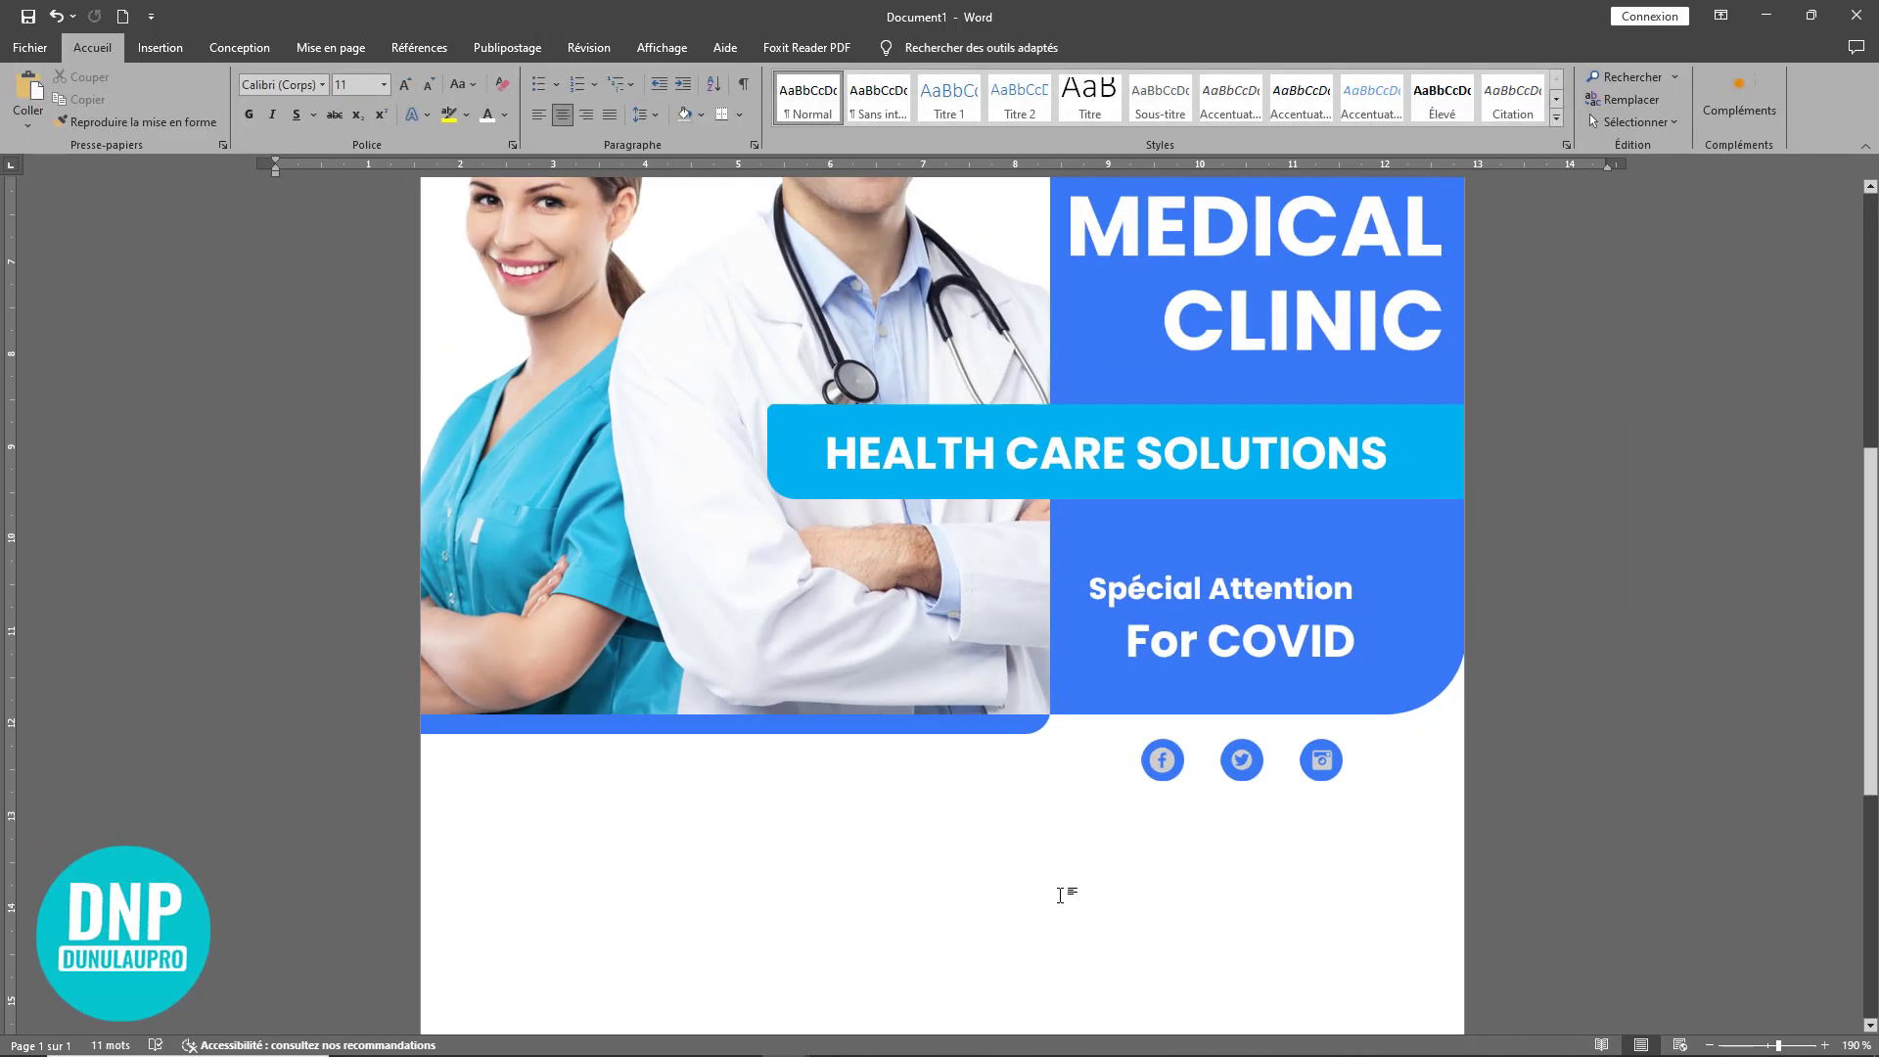
# Step: Duplicate the HEALTH CARE SOLUTIONS text box into the blank area below the photo and colour its text with the recently used blue
pyautogui.scroll(4, 1055, 894)
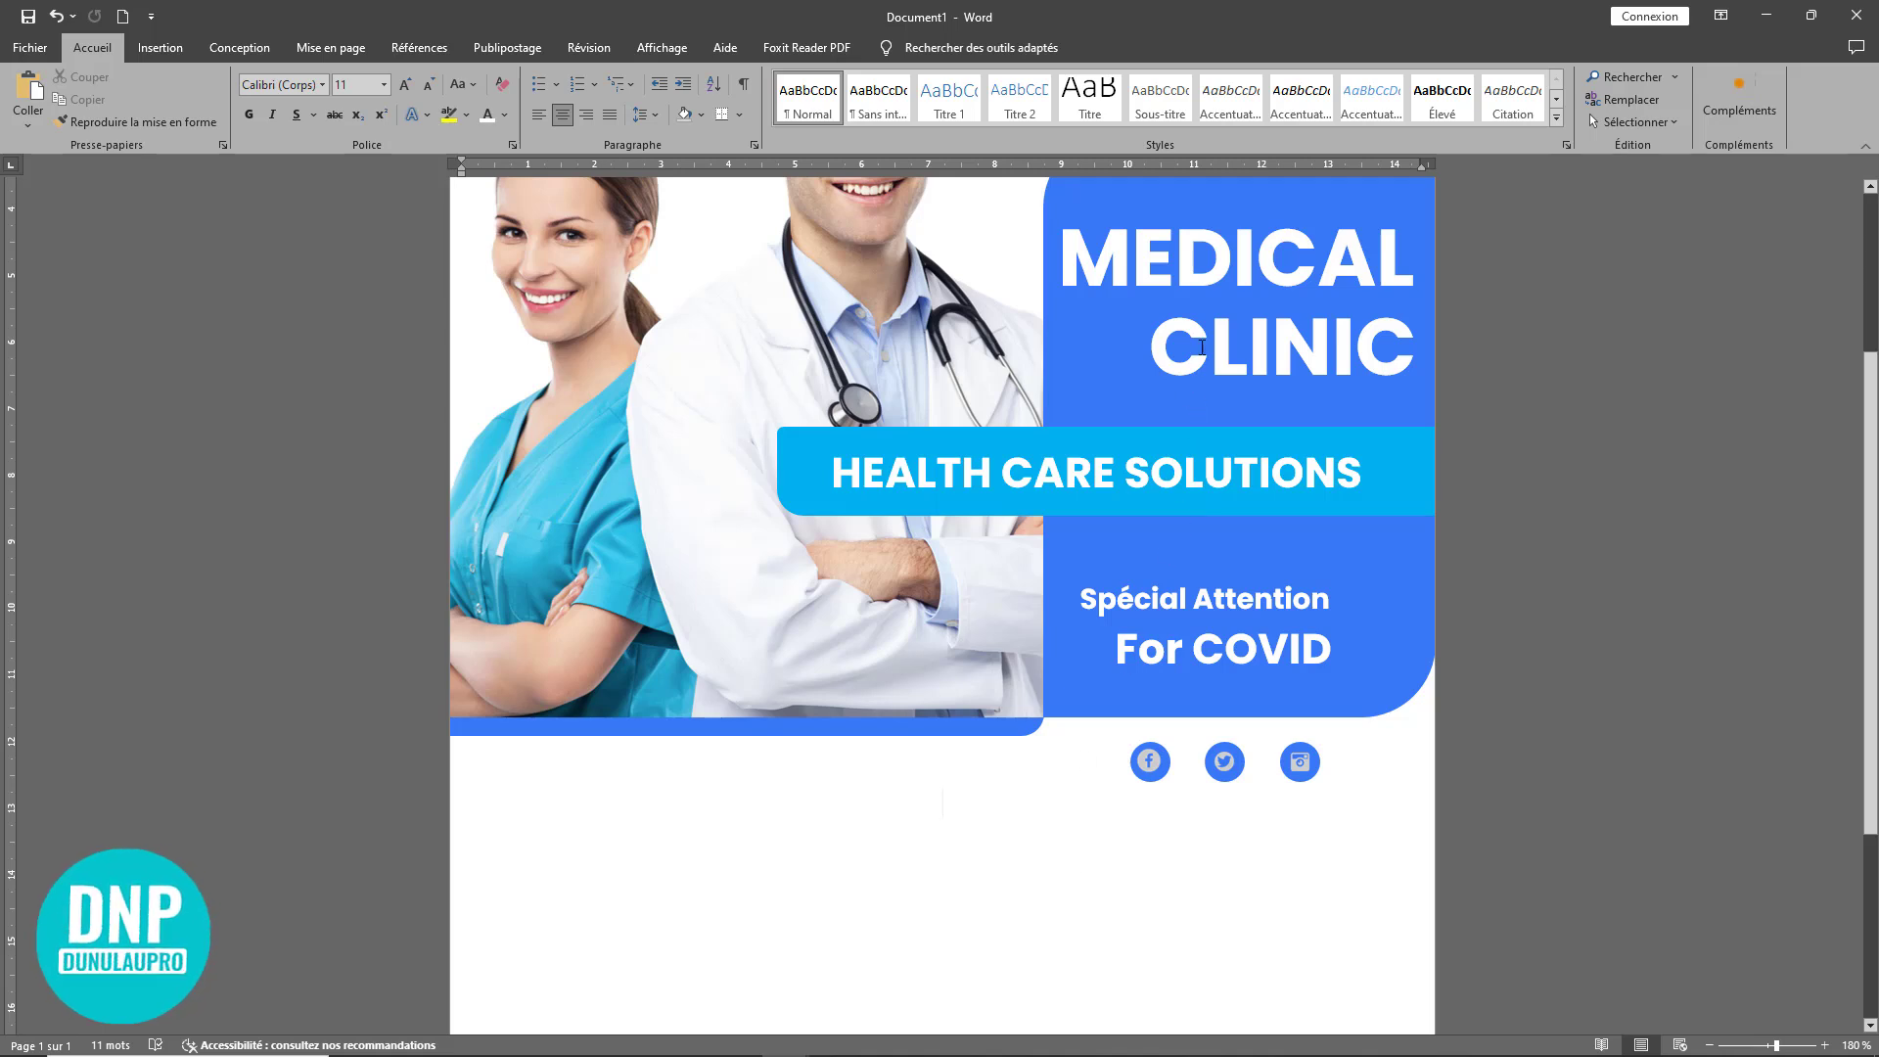
pyautogui.click(1133, 440)
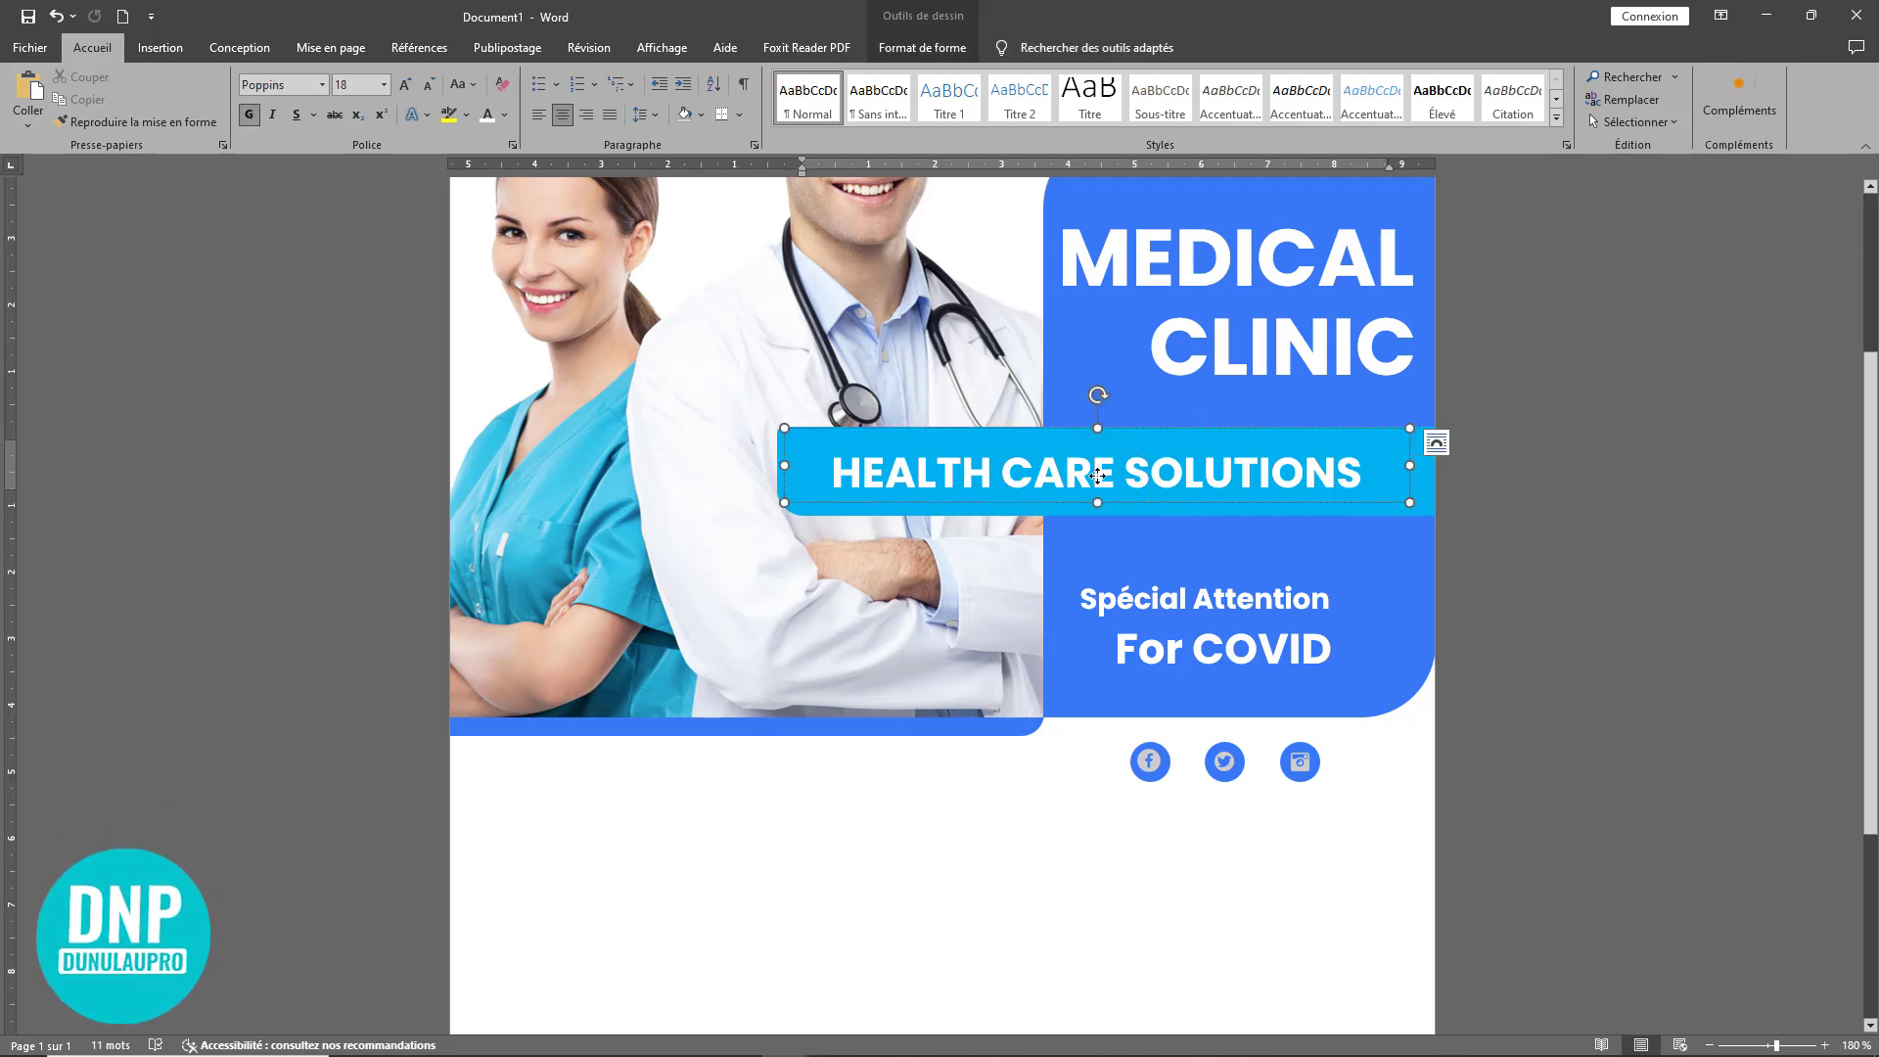
pyautogui.click(847, 791)
pyautogui.hotkey('ctrl', 'v')
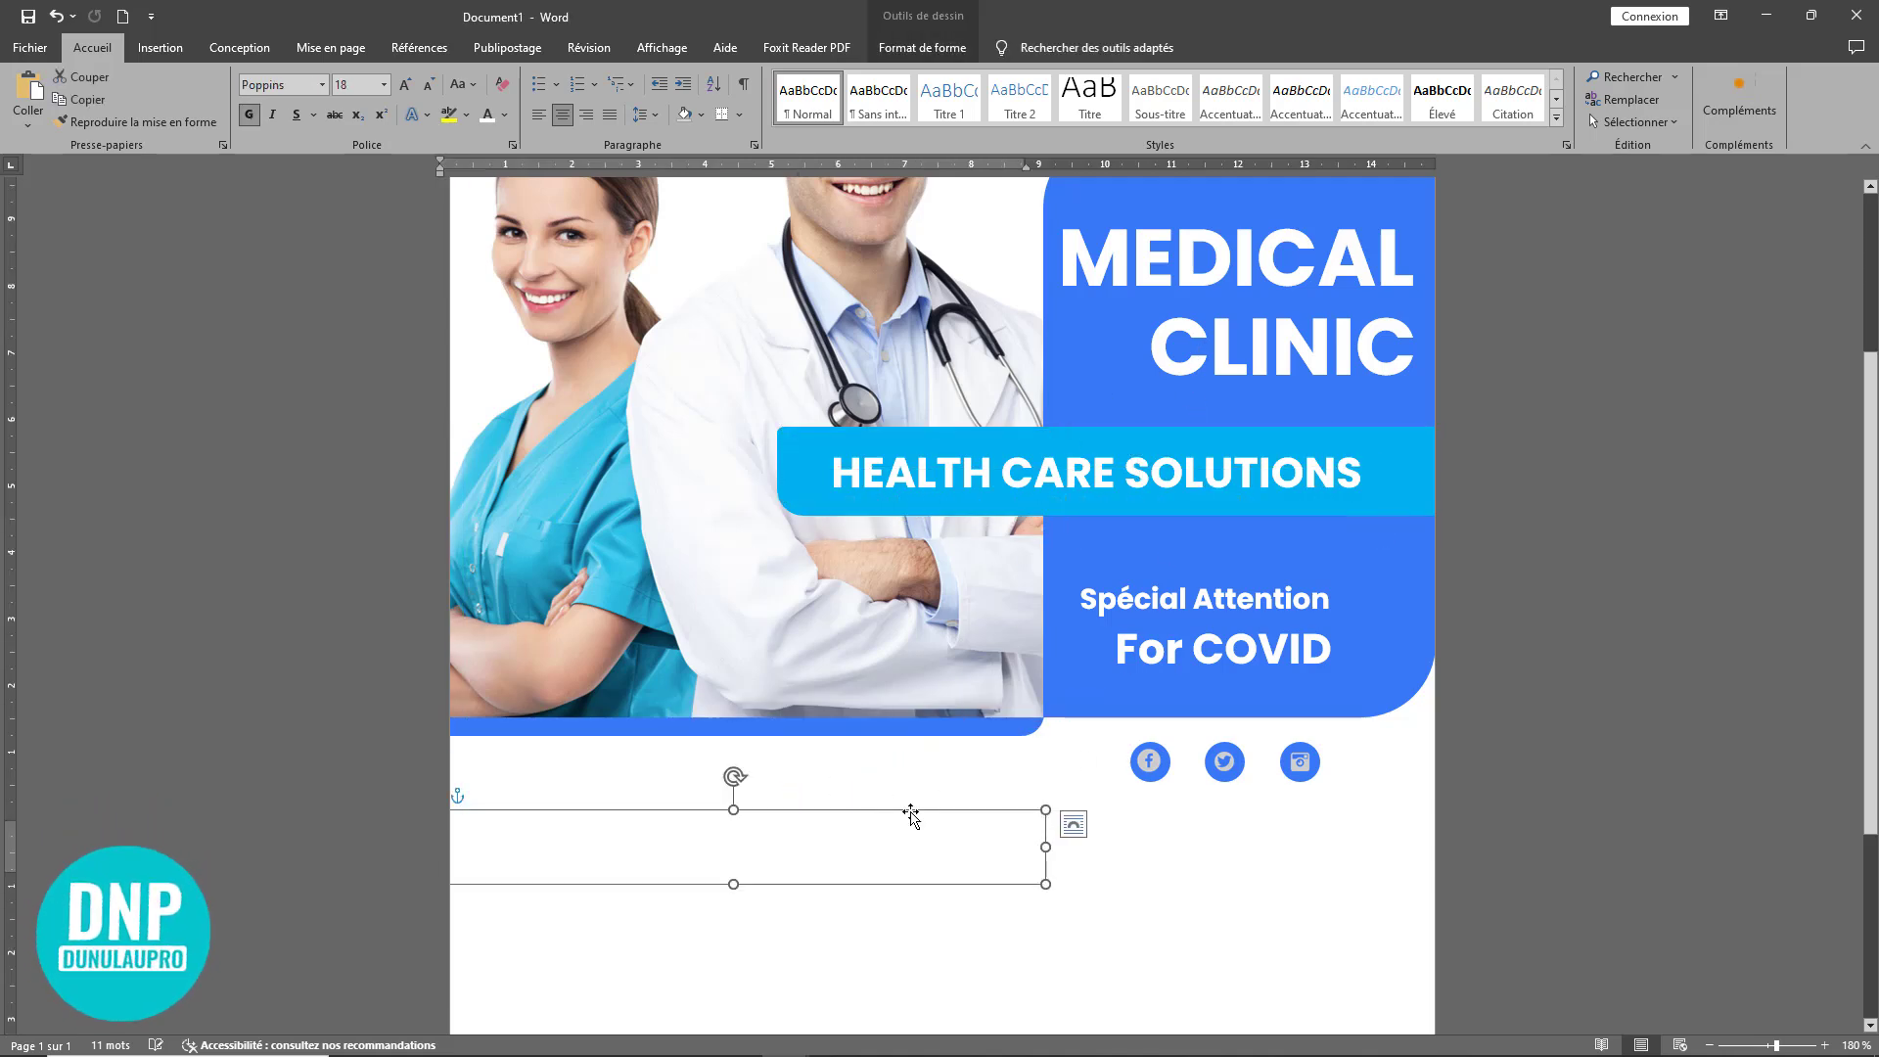
pyautogui.click(505, 115)
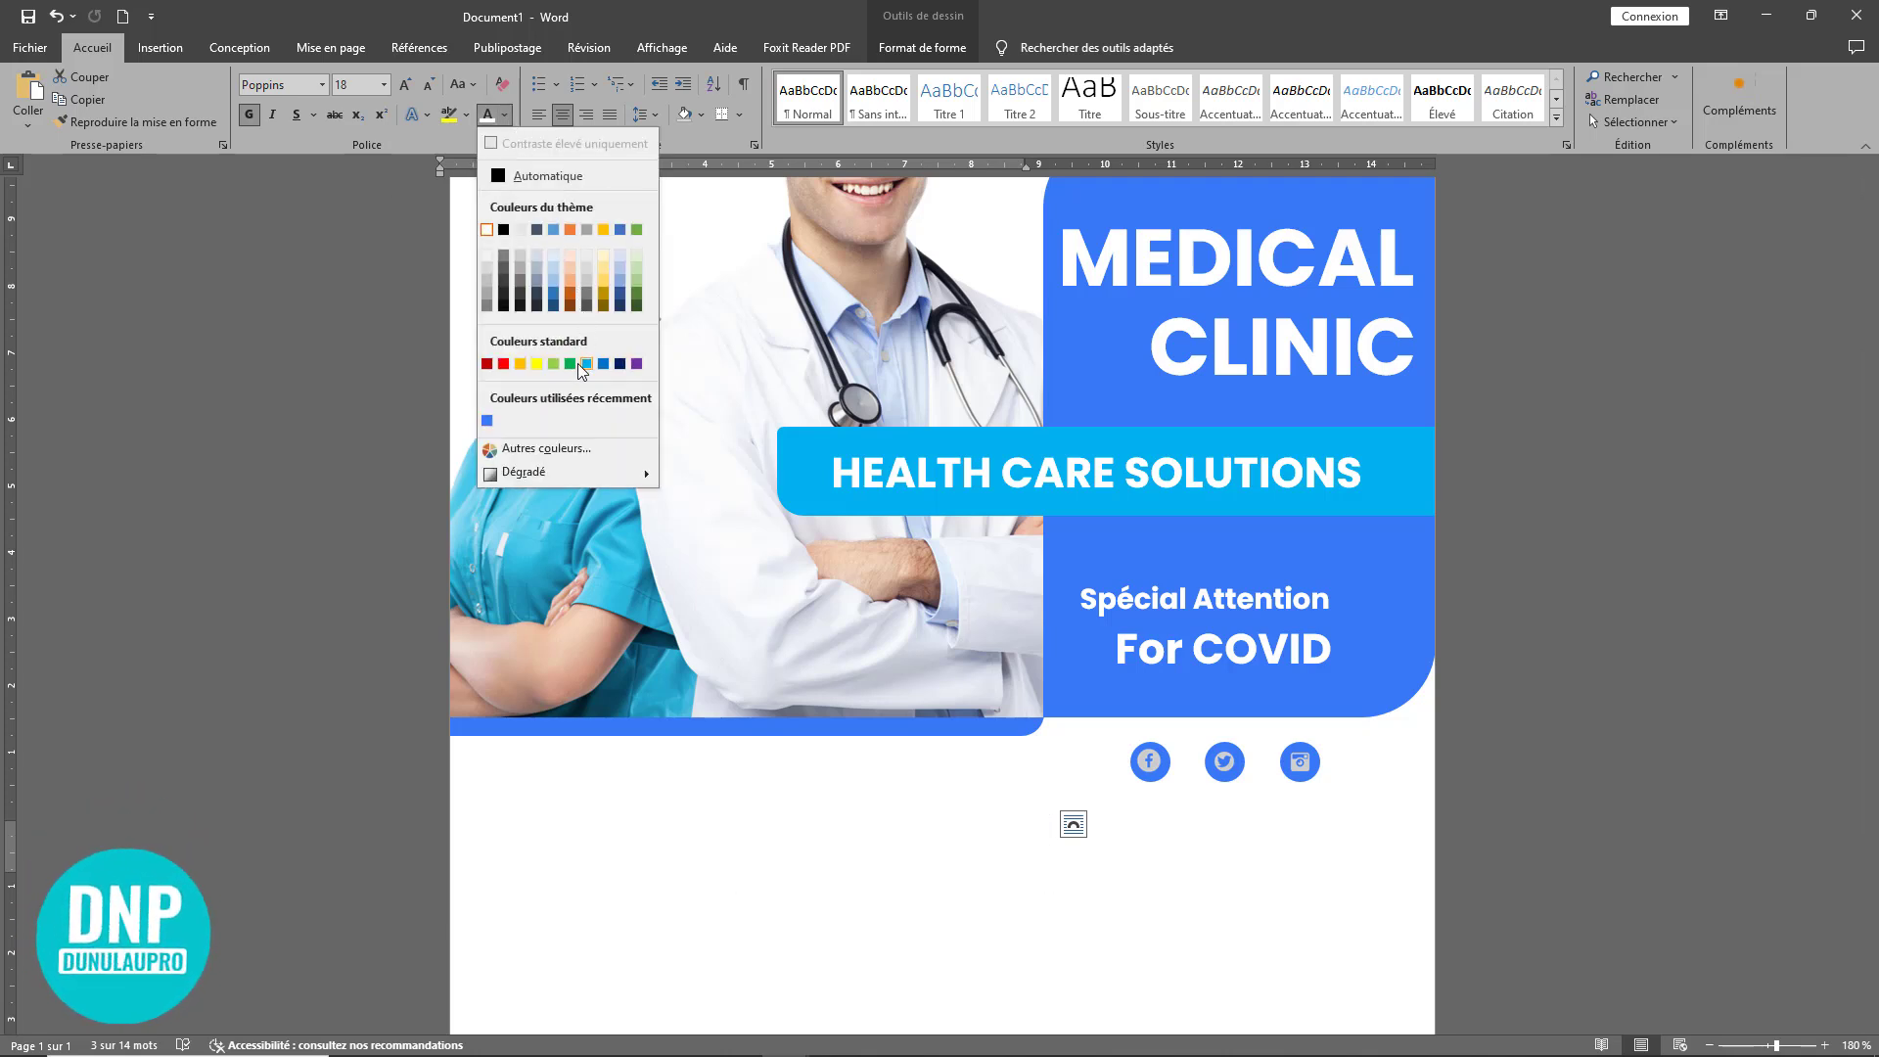
pyautogui.click(487, 423)
pyautogui.scroll(-1, 1076, 714)
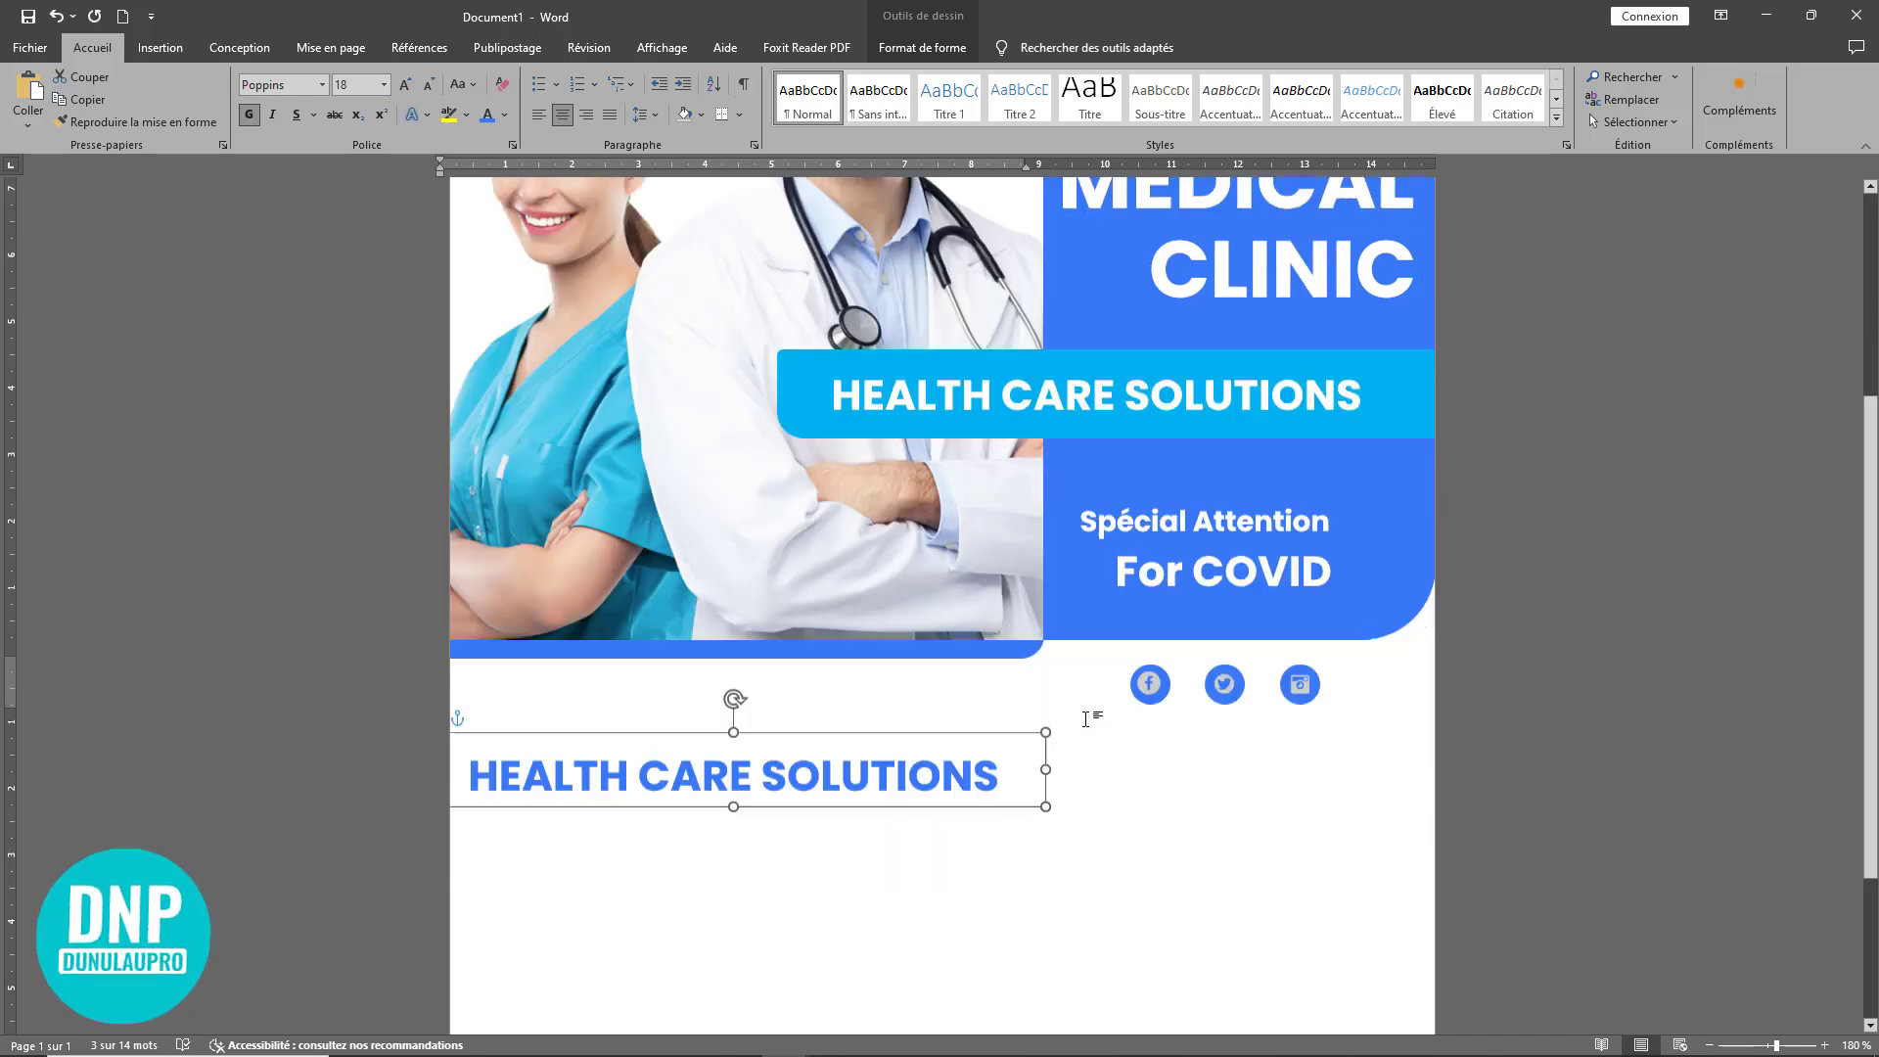
pyautogui.scroll(-1, 906, 590)
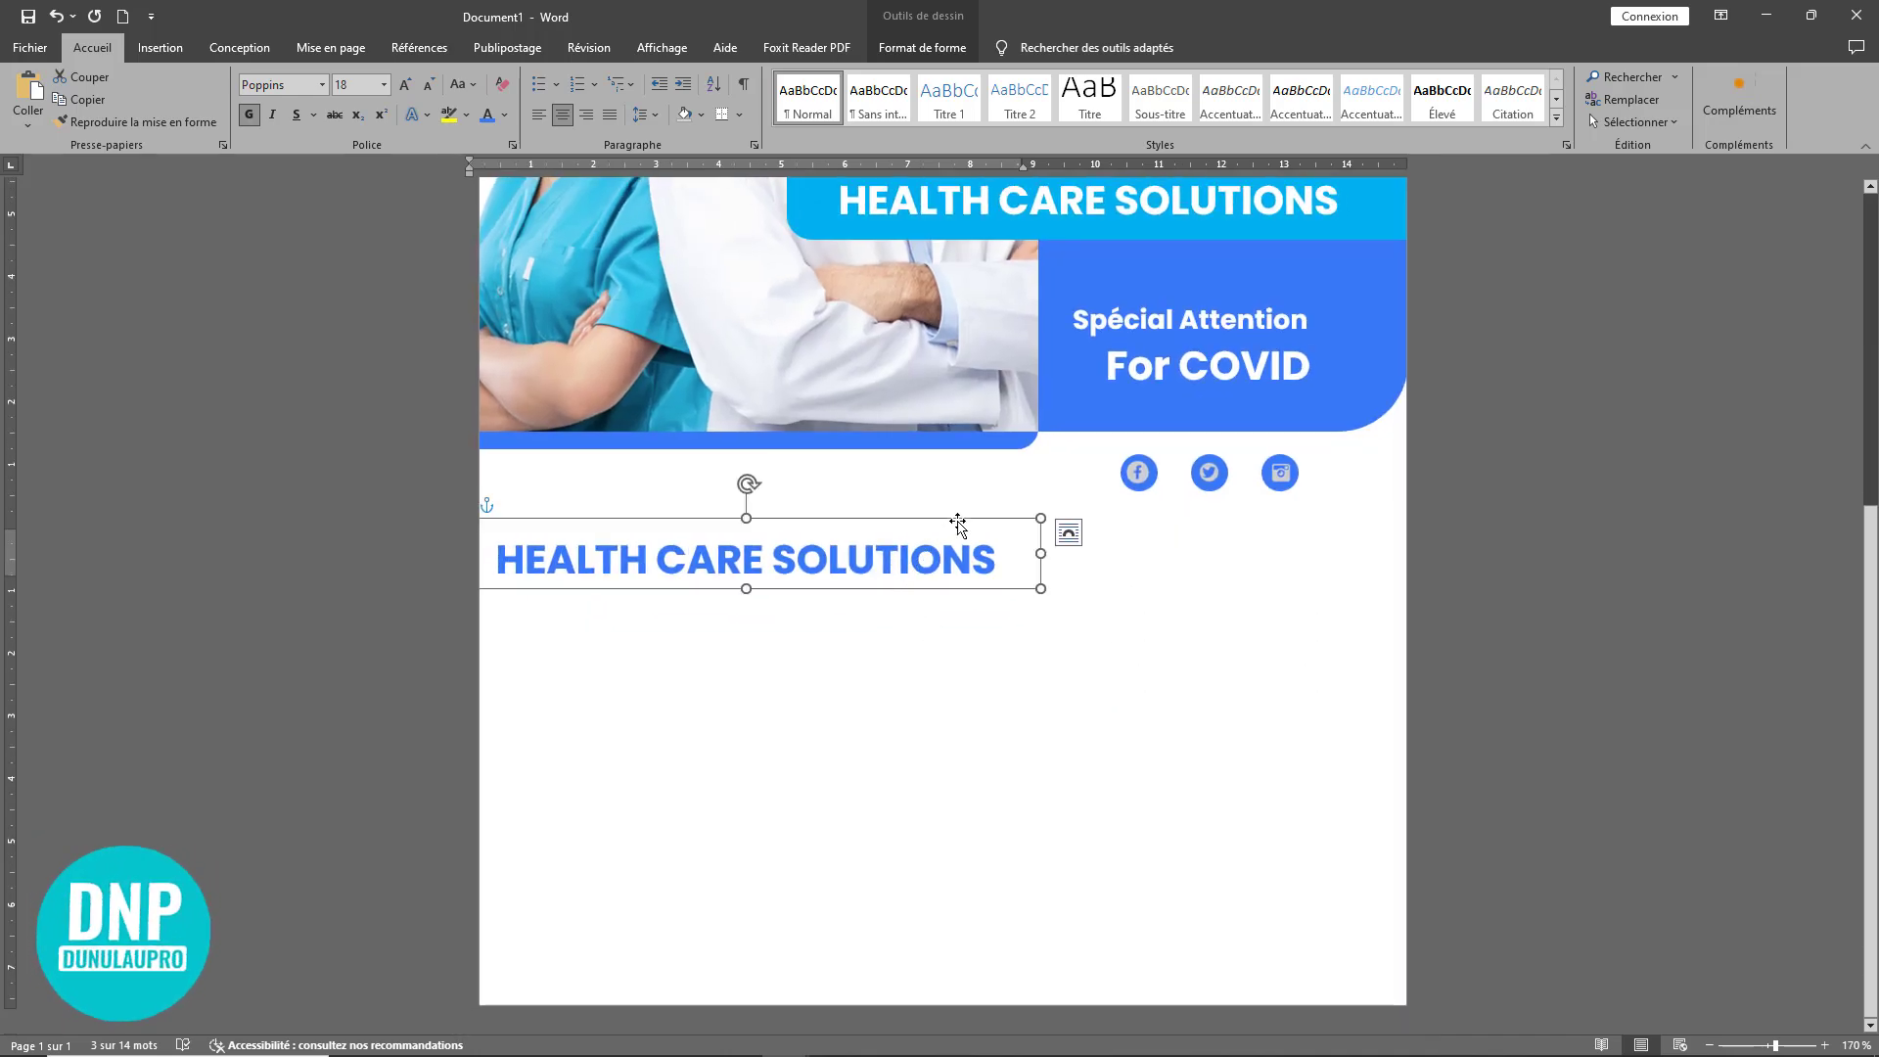
pyautogui.moveTo(957, 525); pyautogui.dragTo(964, 507)
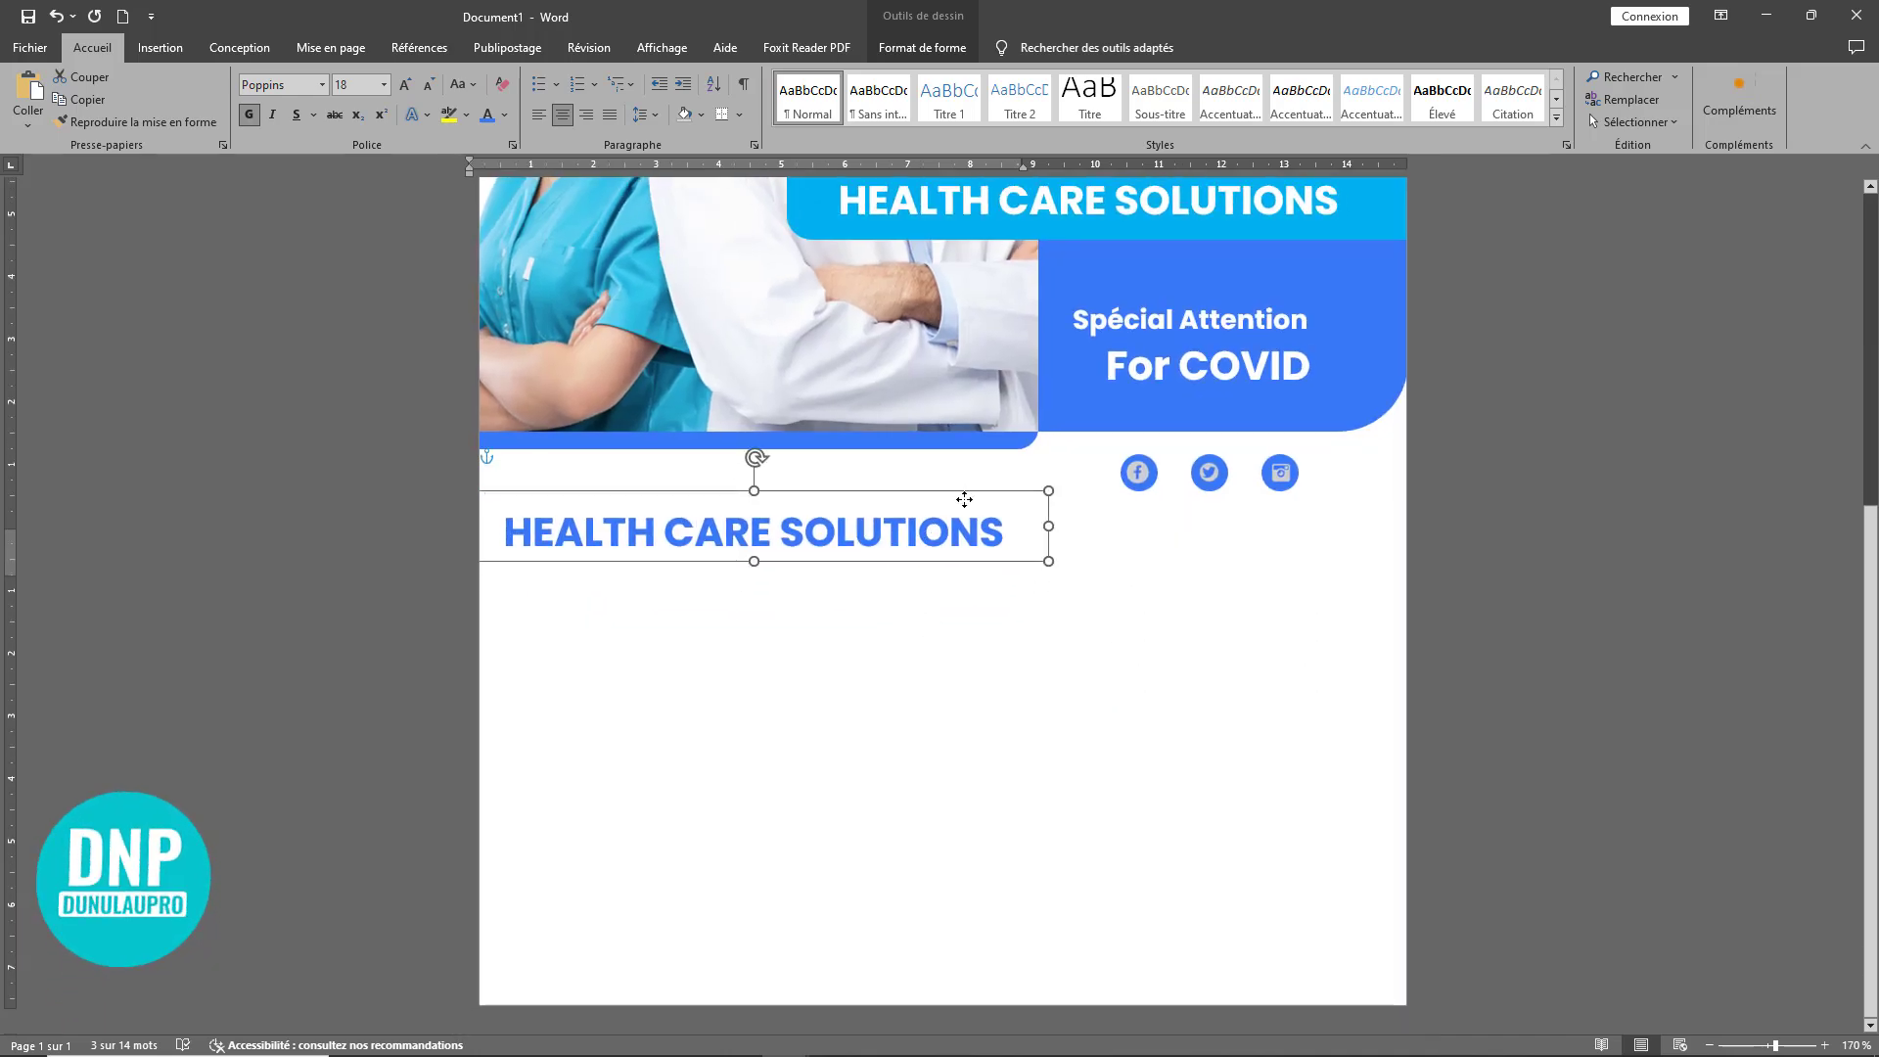
# Step: Replace the copied text with OUR BEST SERVICES FOR A HEALTHY LIFE and remove bold from BEST SERVICES
pyautogui.moveTo(862, 537); pyautogui.dragTo(384, 537)
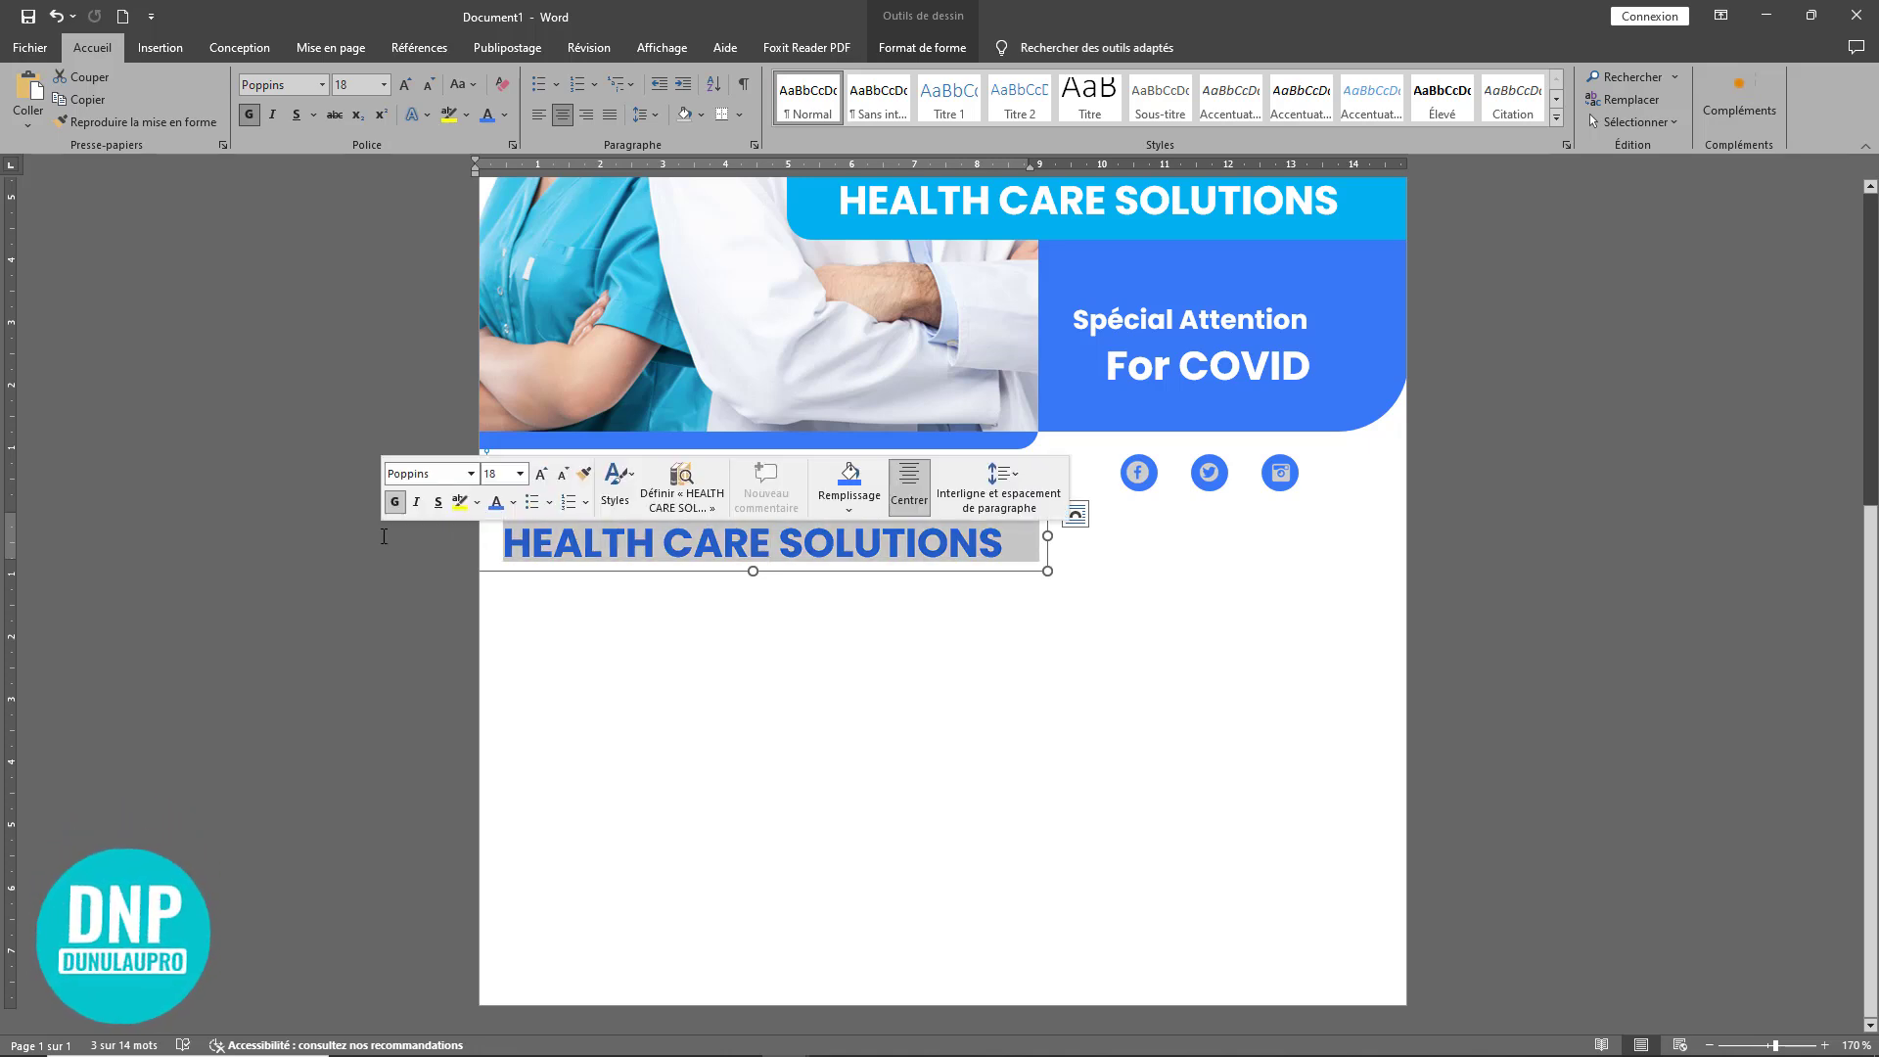
pyautogui.write('OUR BEST SERVICES FOR A HEALTHY')
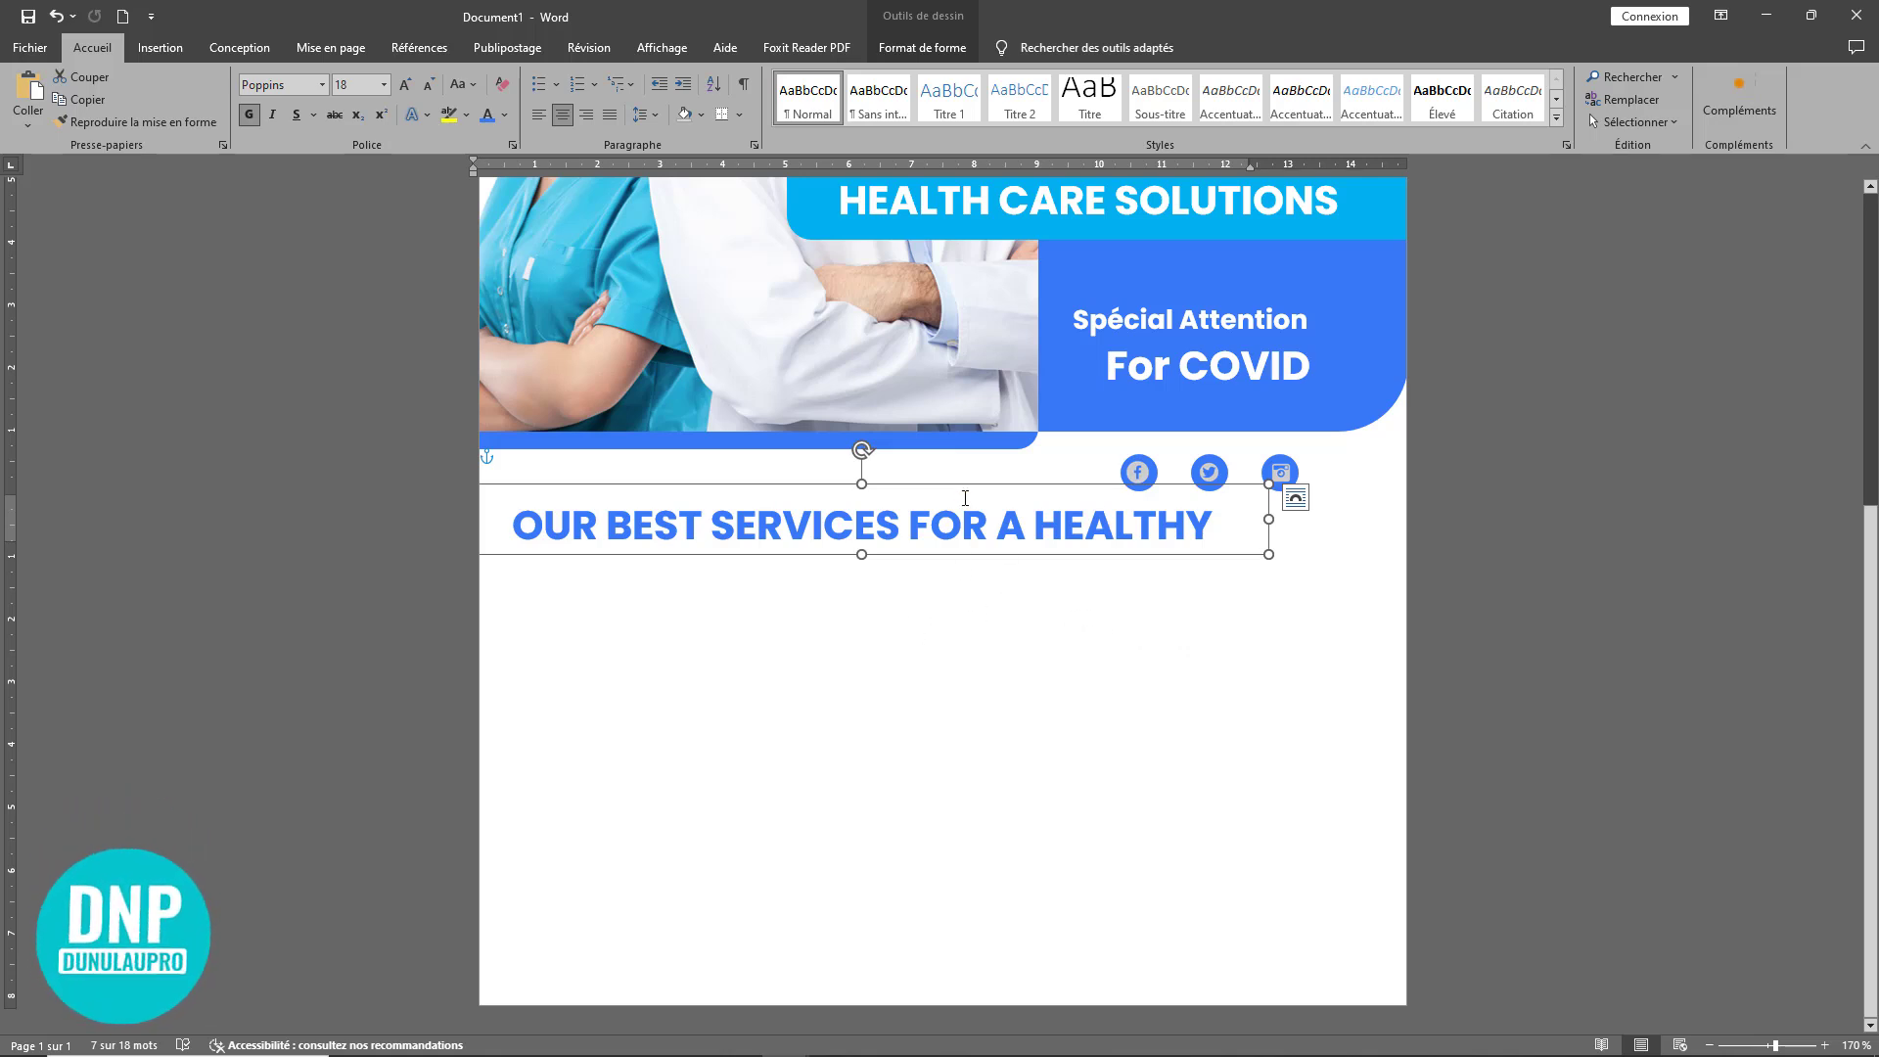
pyautogui.click(929, 529)
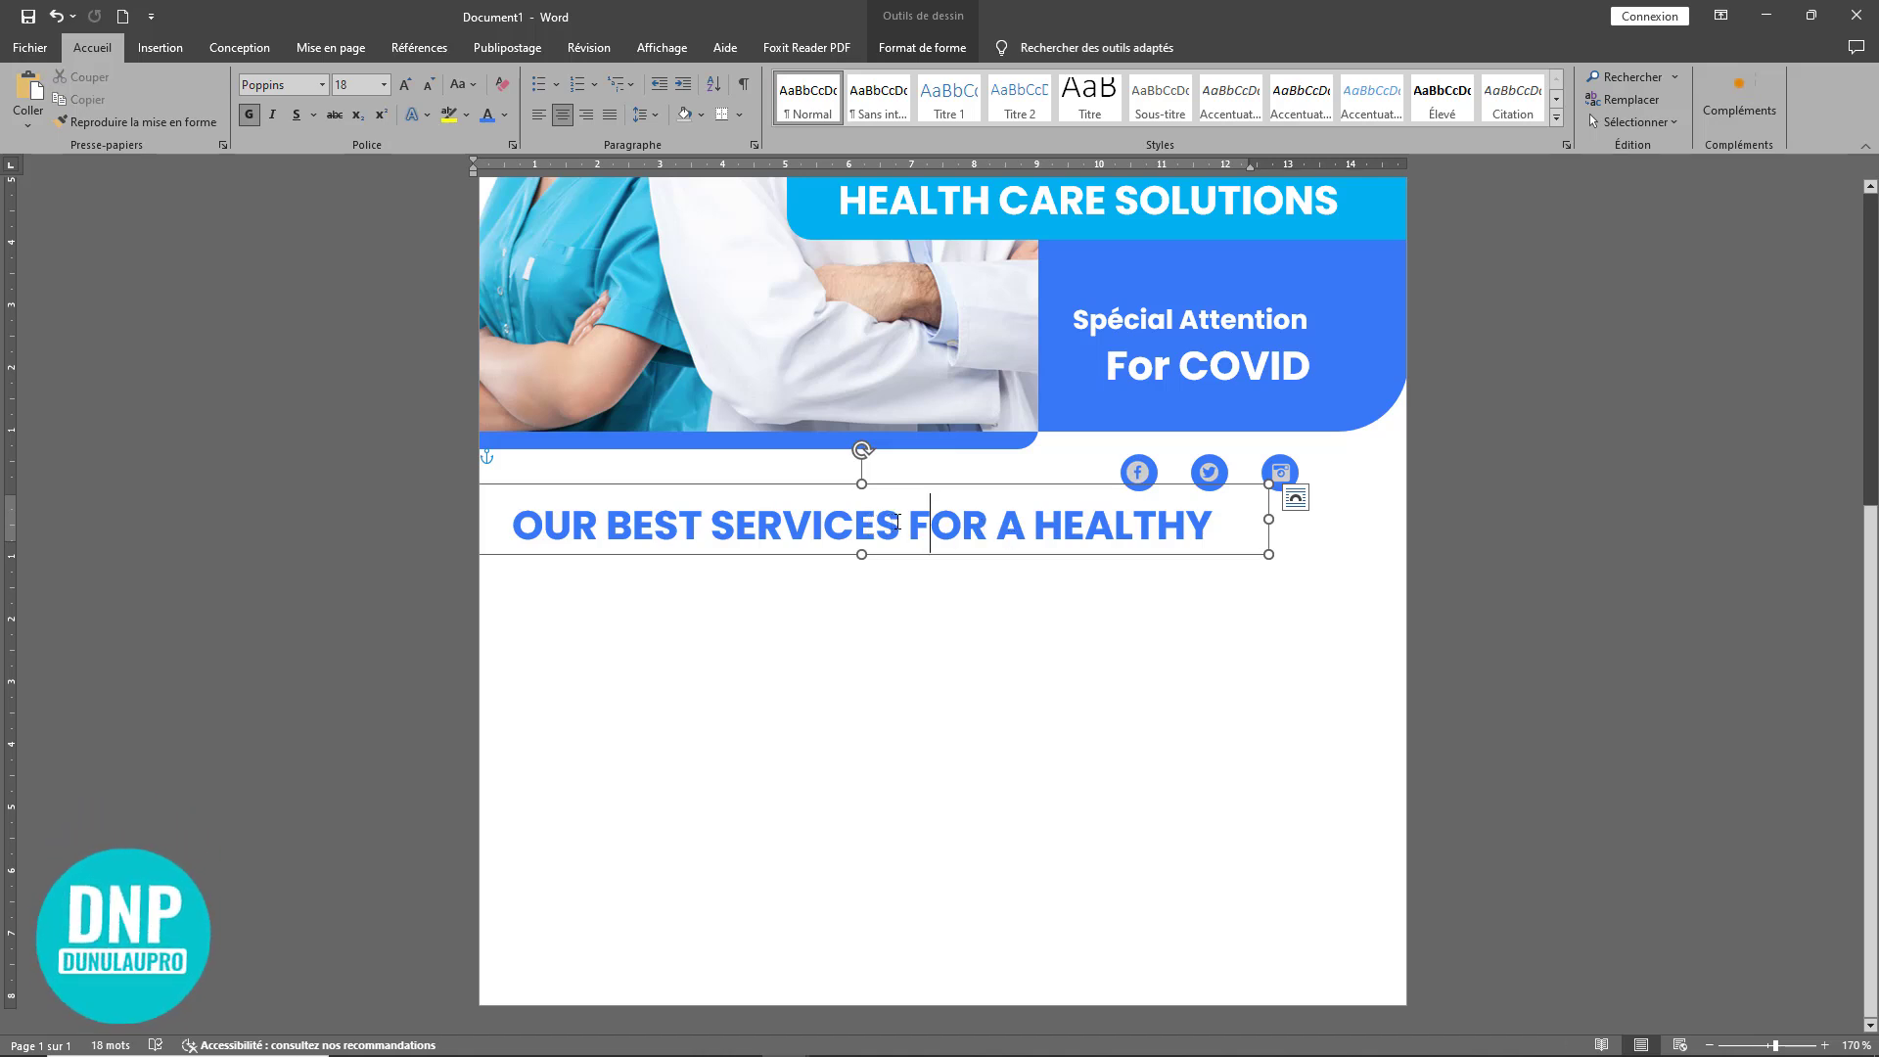
pyautogui.moveTo(898, 522); pyautogui.dragTo(616, 526)
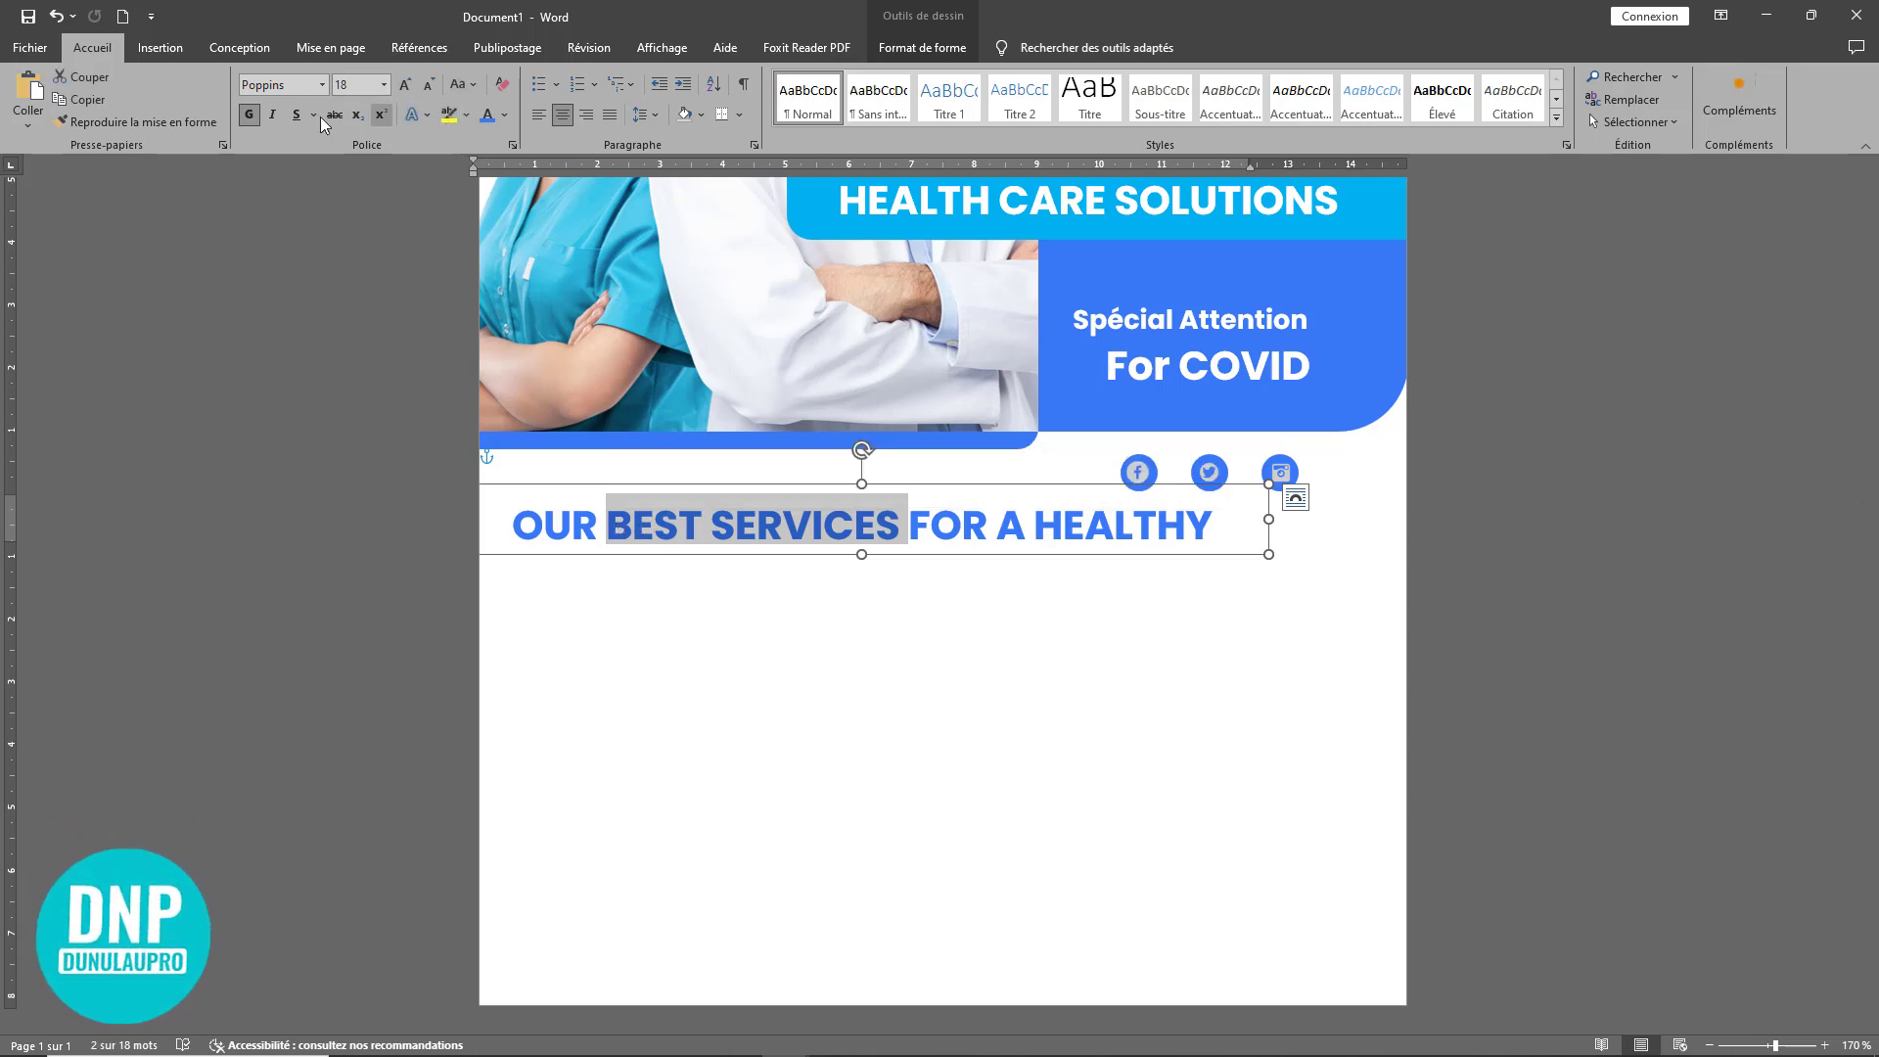
pyautogui.click(248, 114)
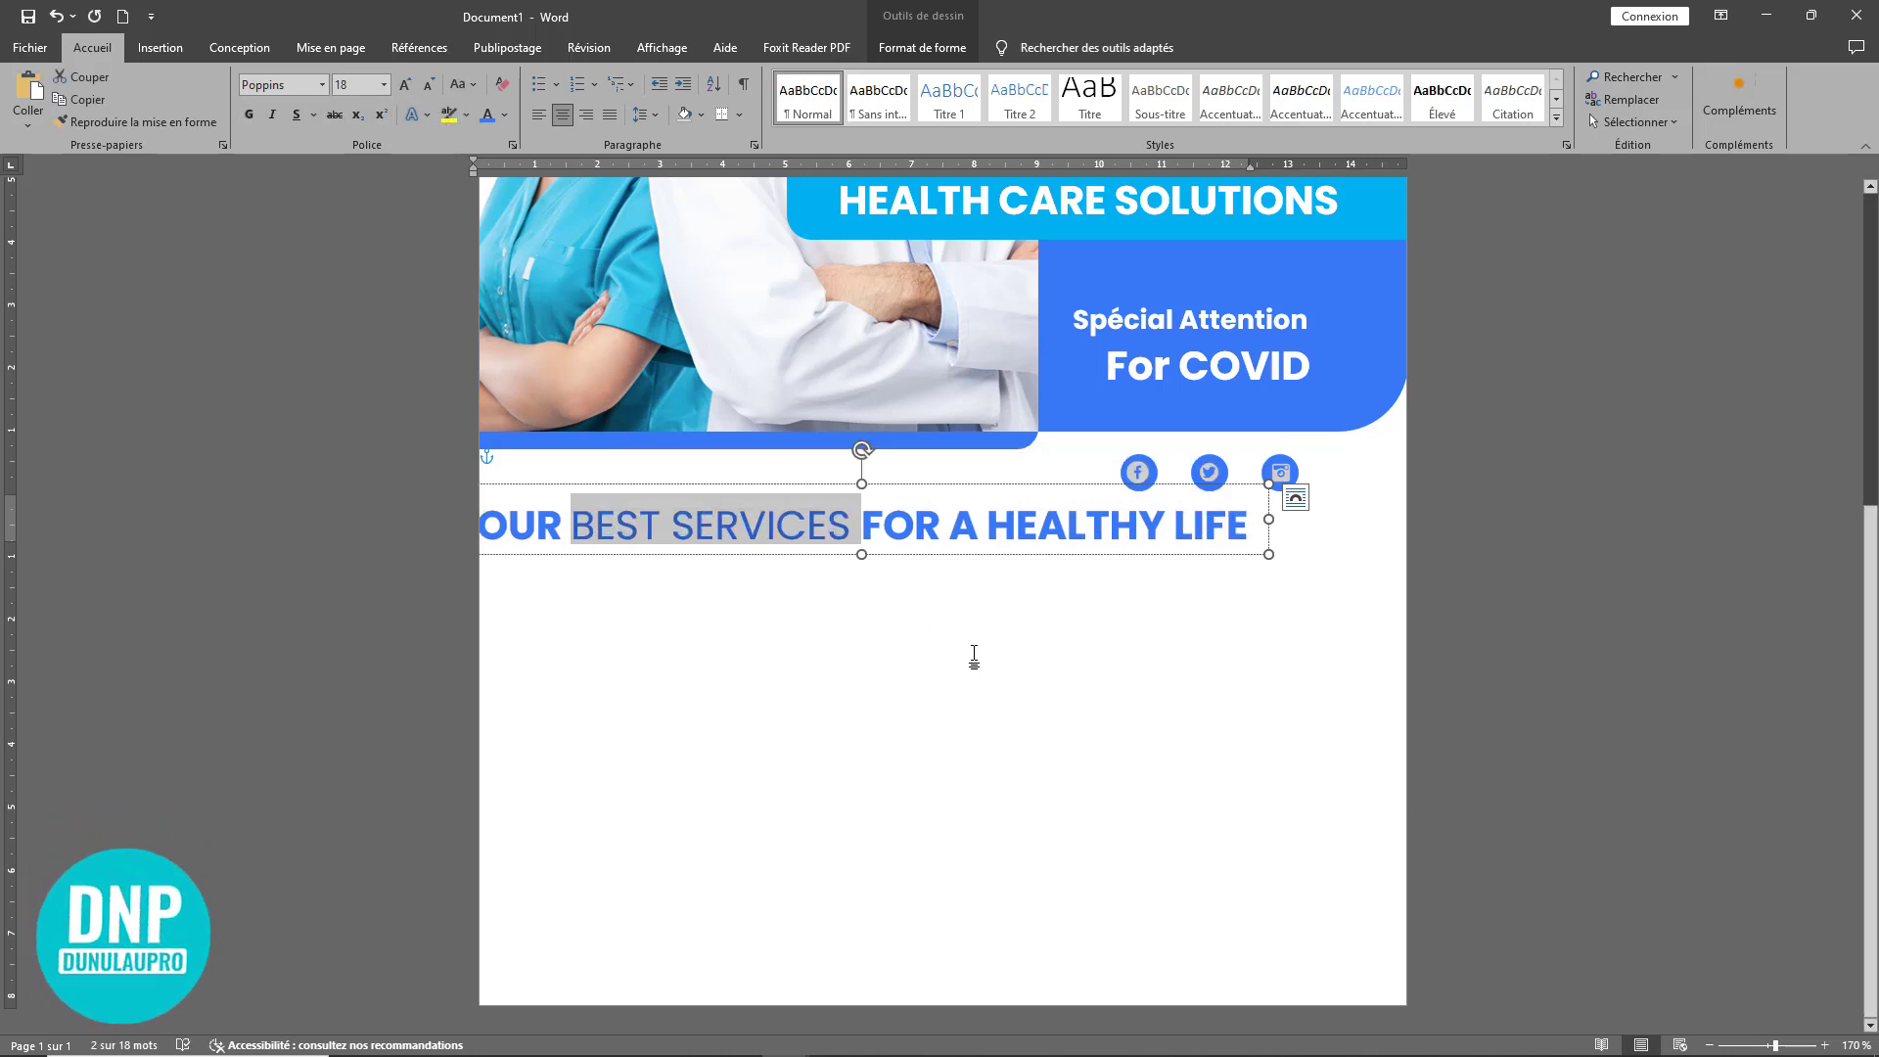
# Step: Position the OUR BEST SERVICES heading inside the page, just below the photo's blue strip
pyautogui.click(972, 573)
pyautogui.click(885, 519)
pyautogui.moveTo(891, 489); pyautogui.dragTo(926, 479)
pyautogui.click(1040, 592)
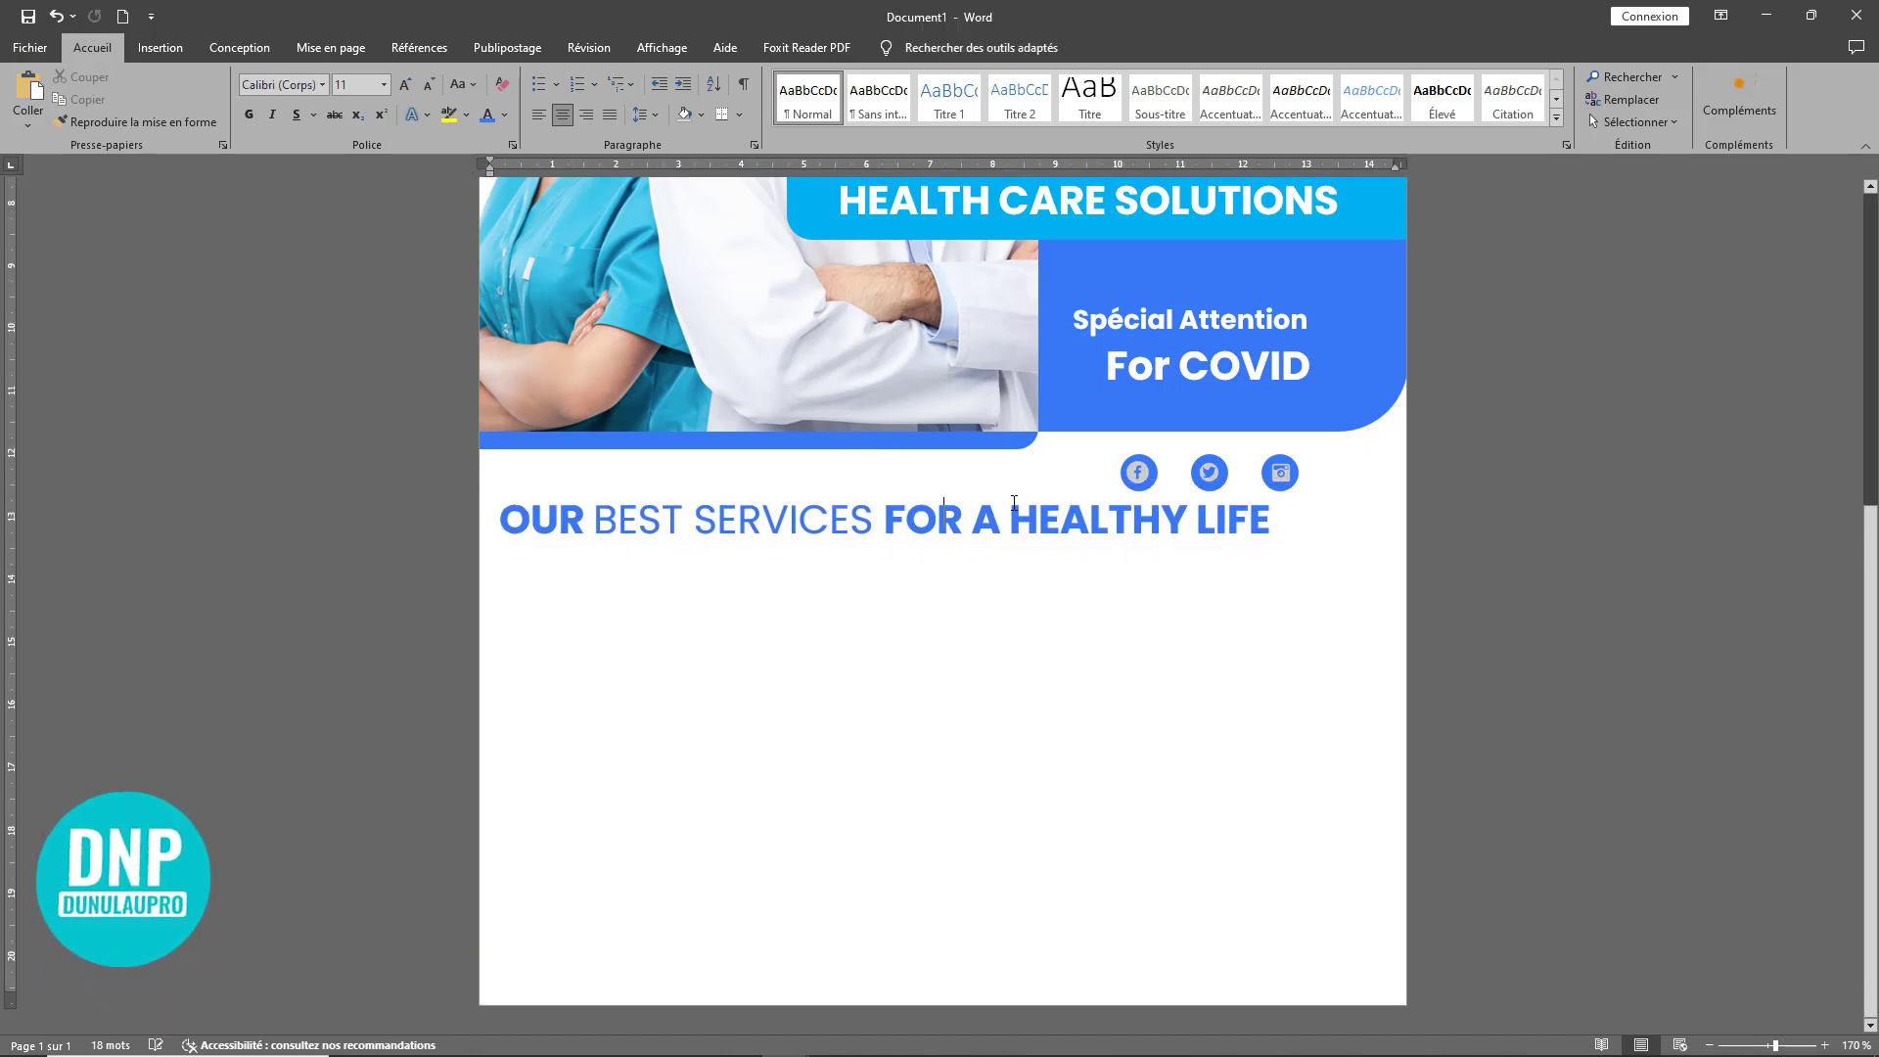
pyautogui.click(1004, 482)
pyautogui.press('Down')
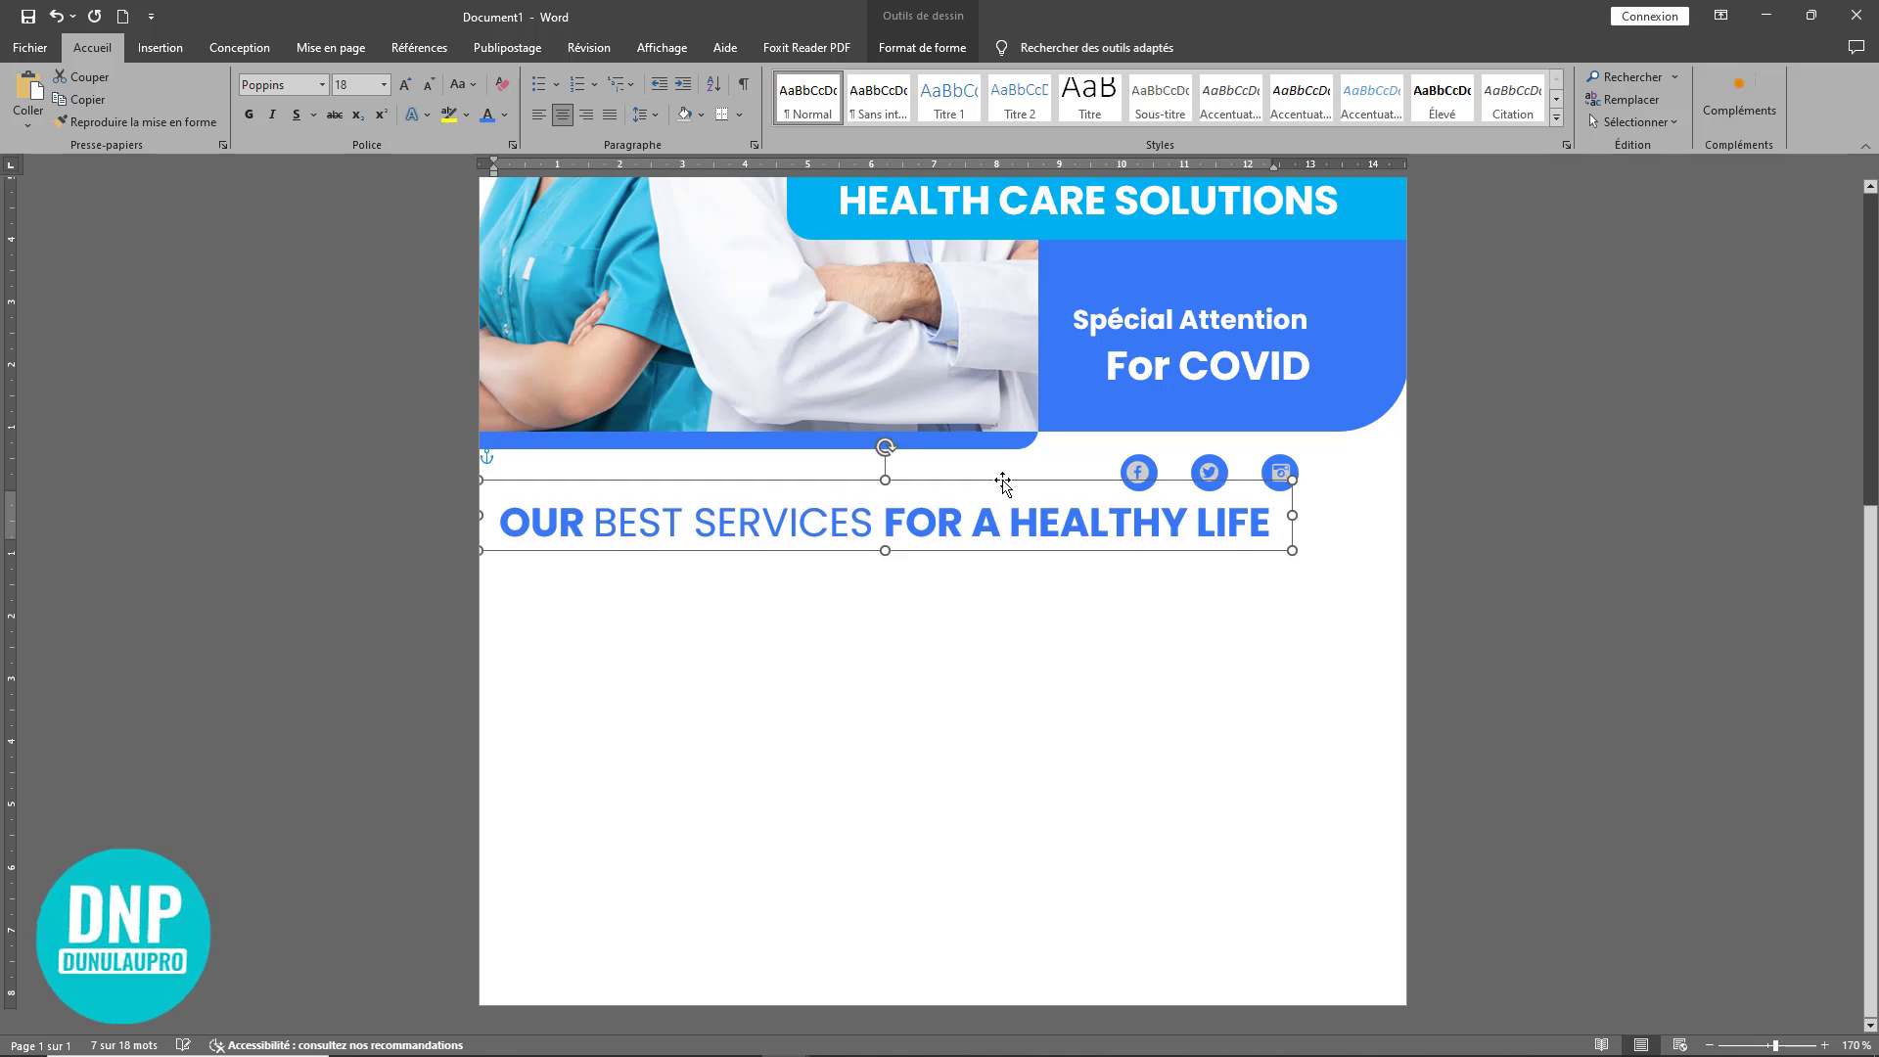
pyautogui.press('Down')
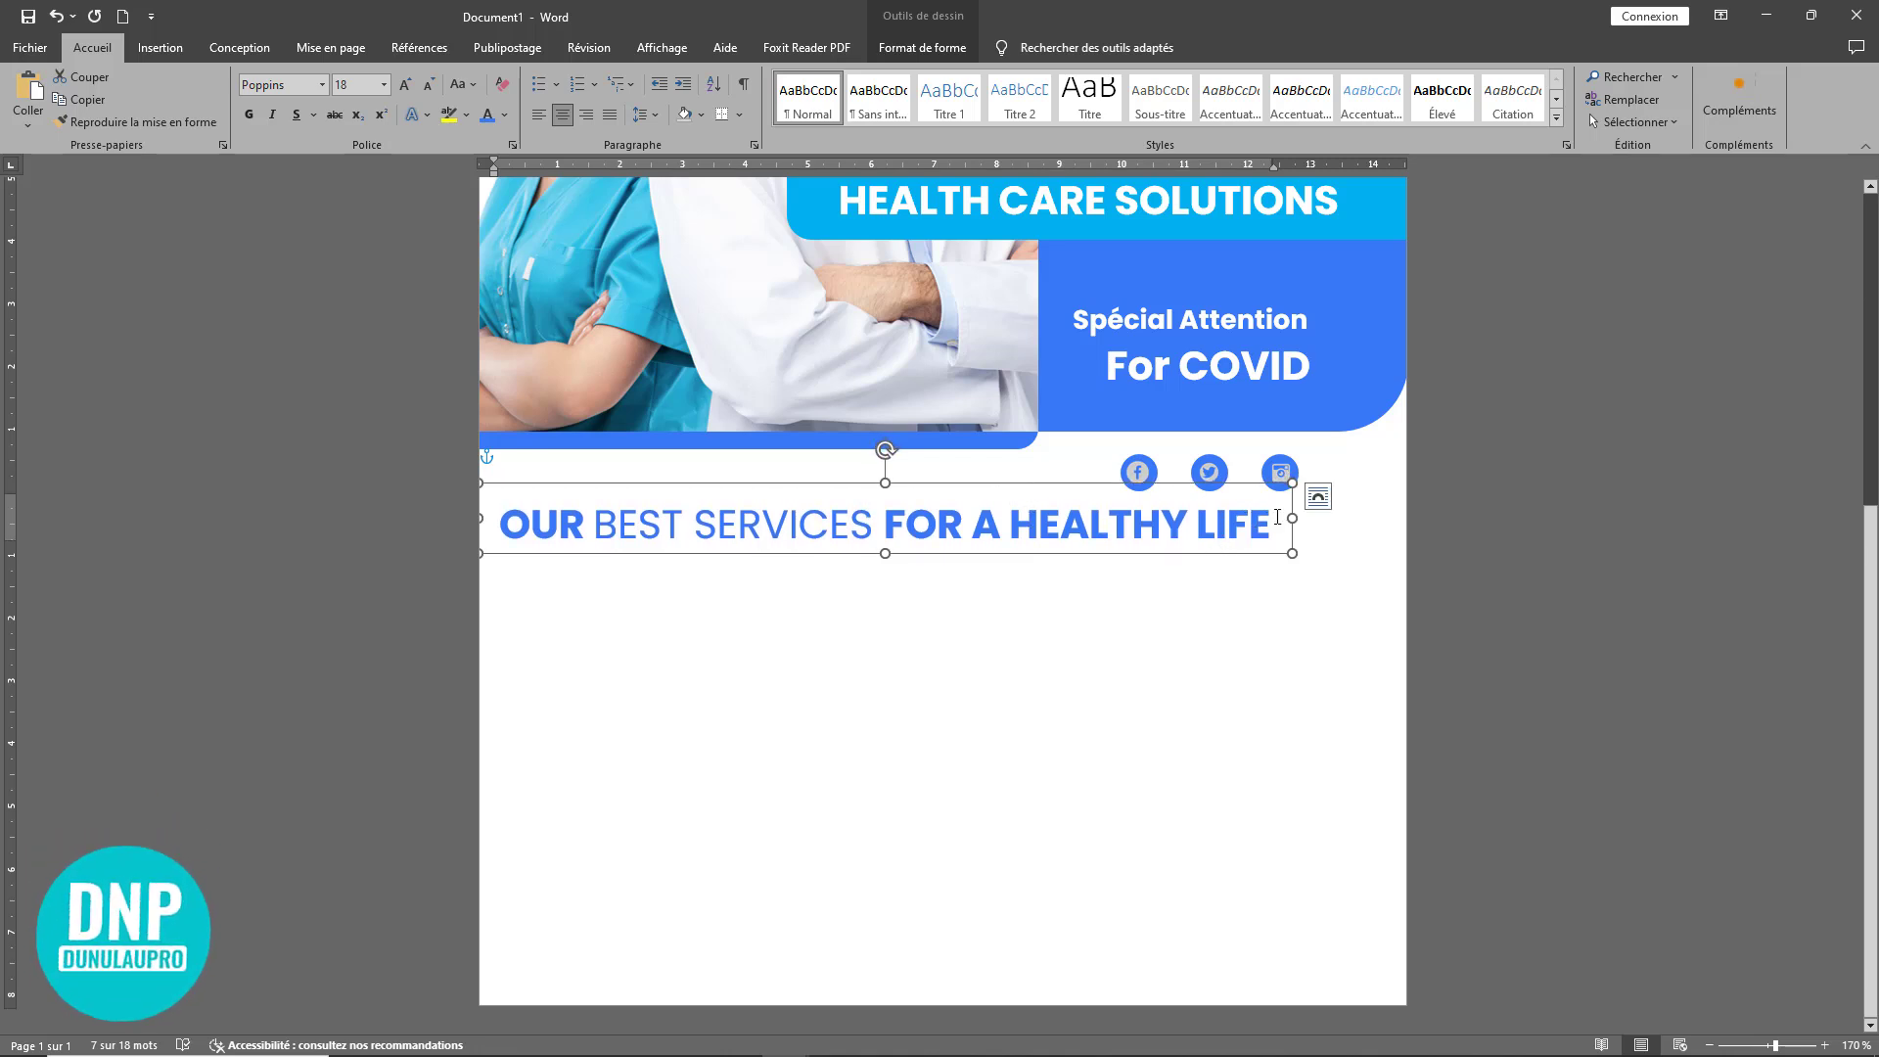
# Step: Reduce the OUR BEST SERVICES heading to size 14, tighten its text box around the words and place it below the blue strip
pyautogui.moveTo(1270, 524); pyautogui.dragTo(500, 523)
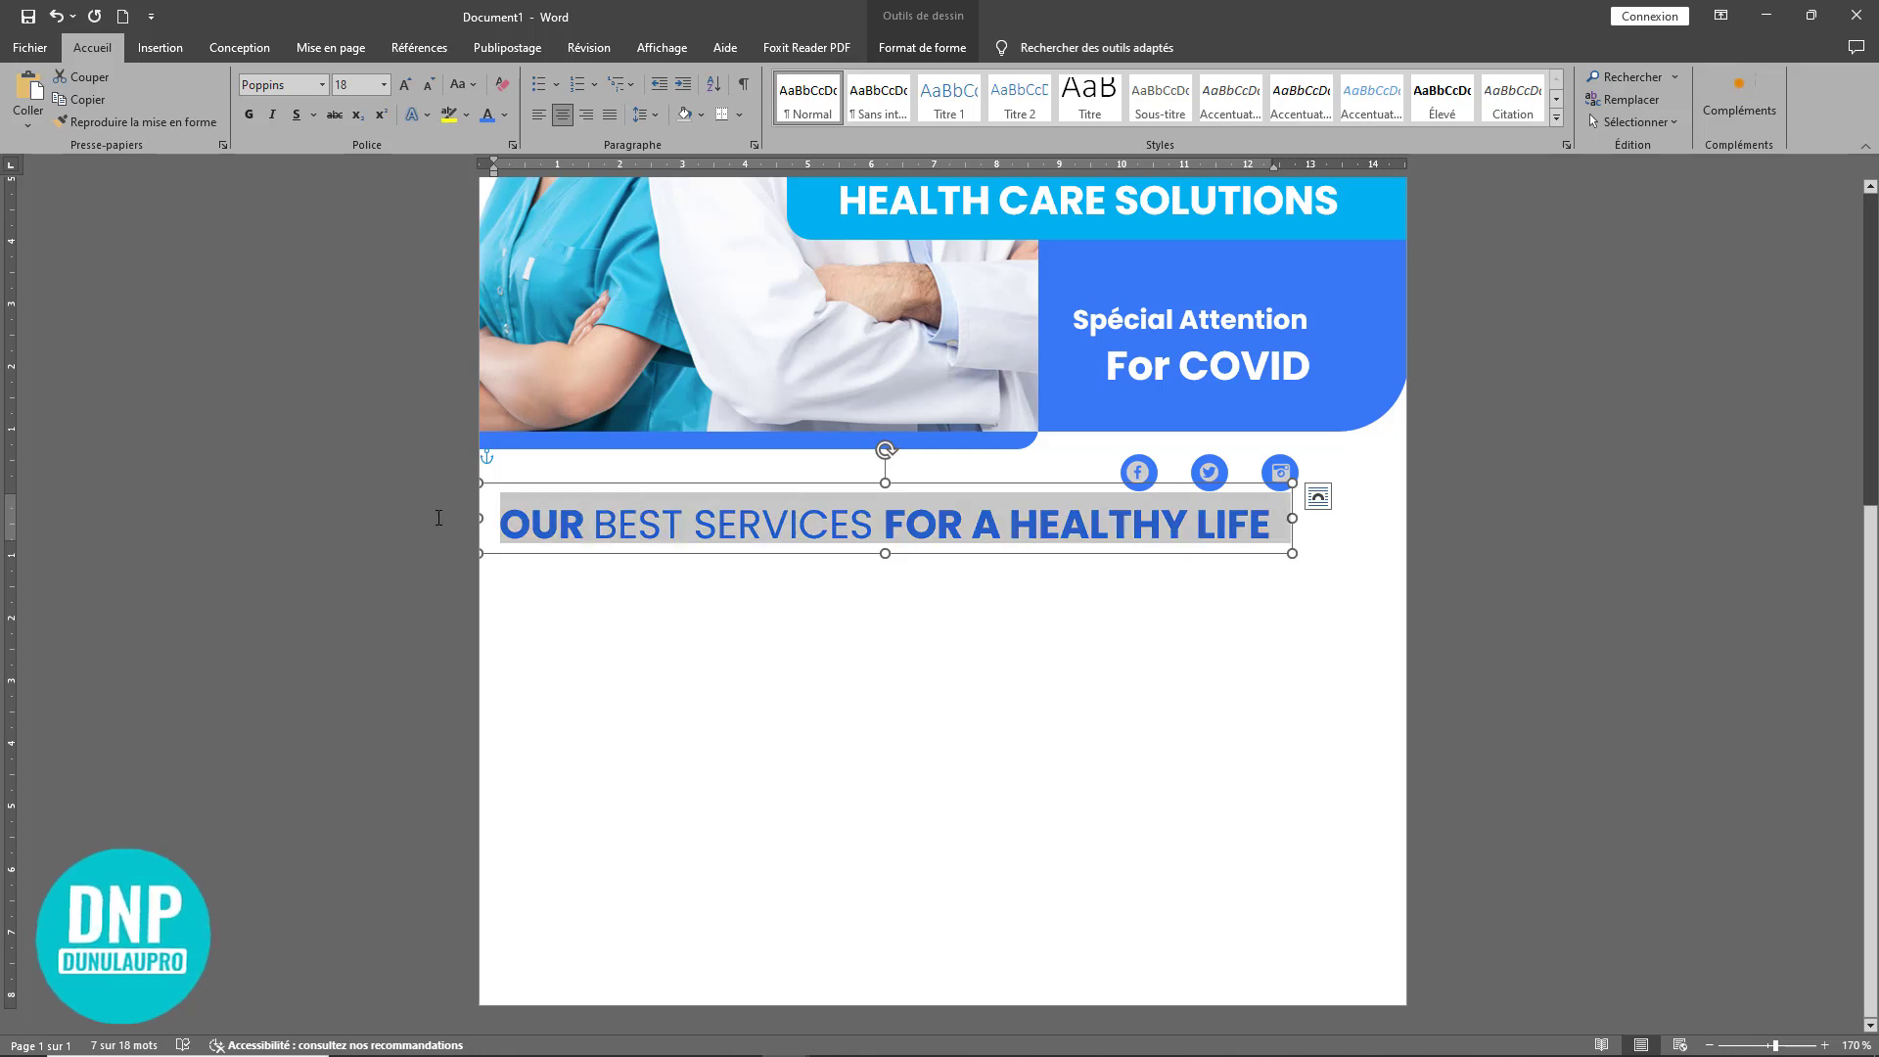
pyautogui.click(431, 85)
pyautogui.click(430, 85)
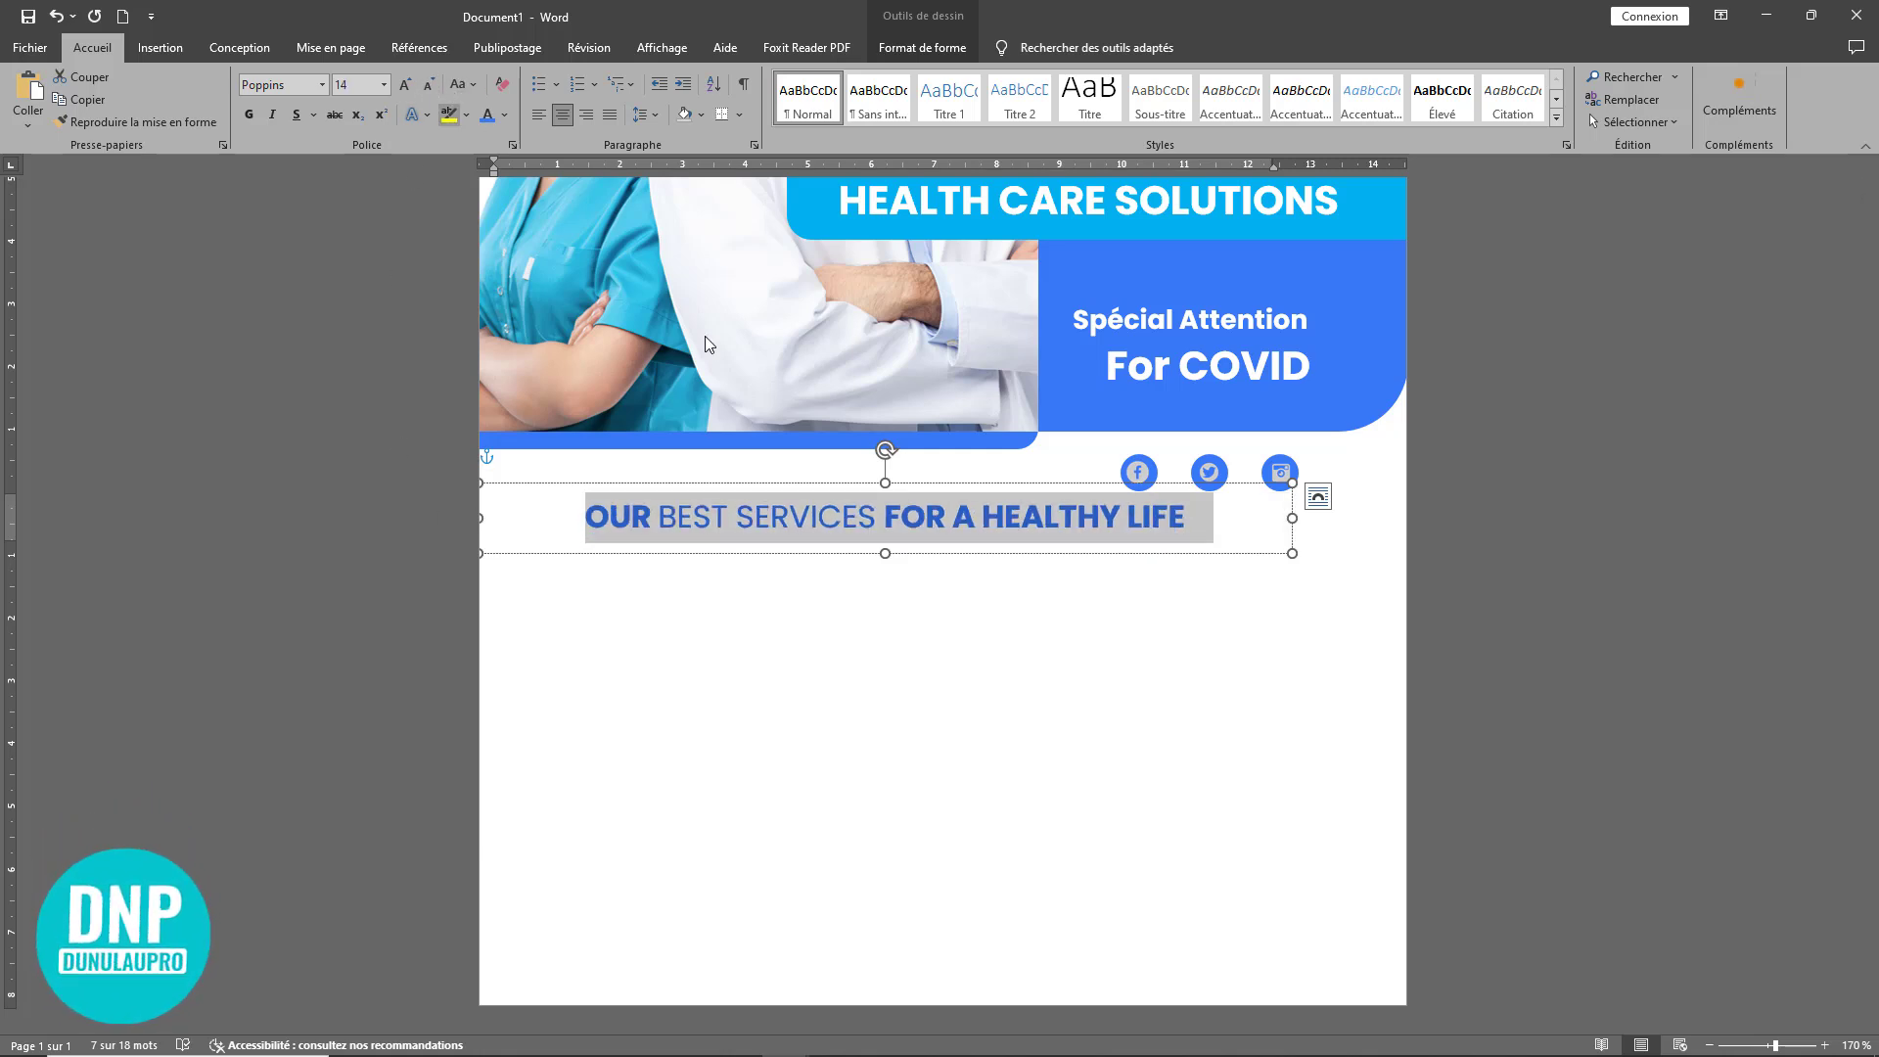
pyautogui.moveTo(884, 551); pyautogui.dragTo(884, 543)
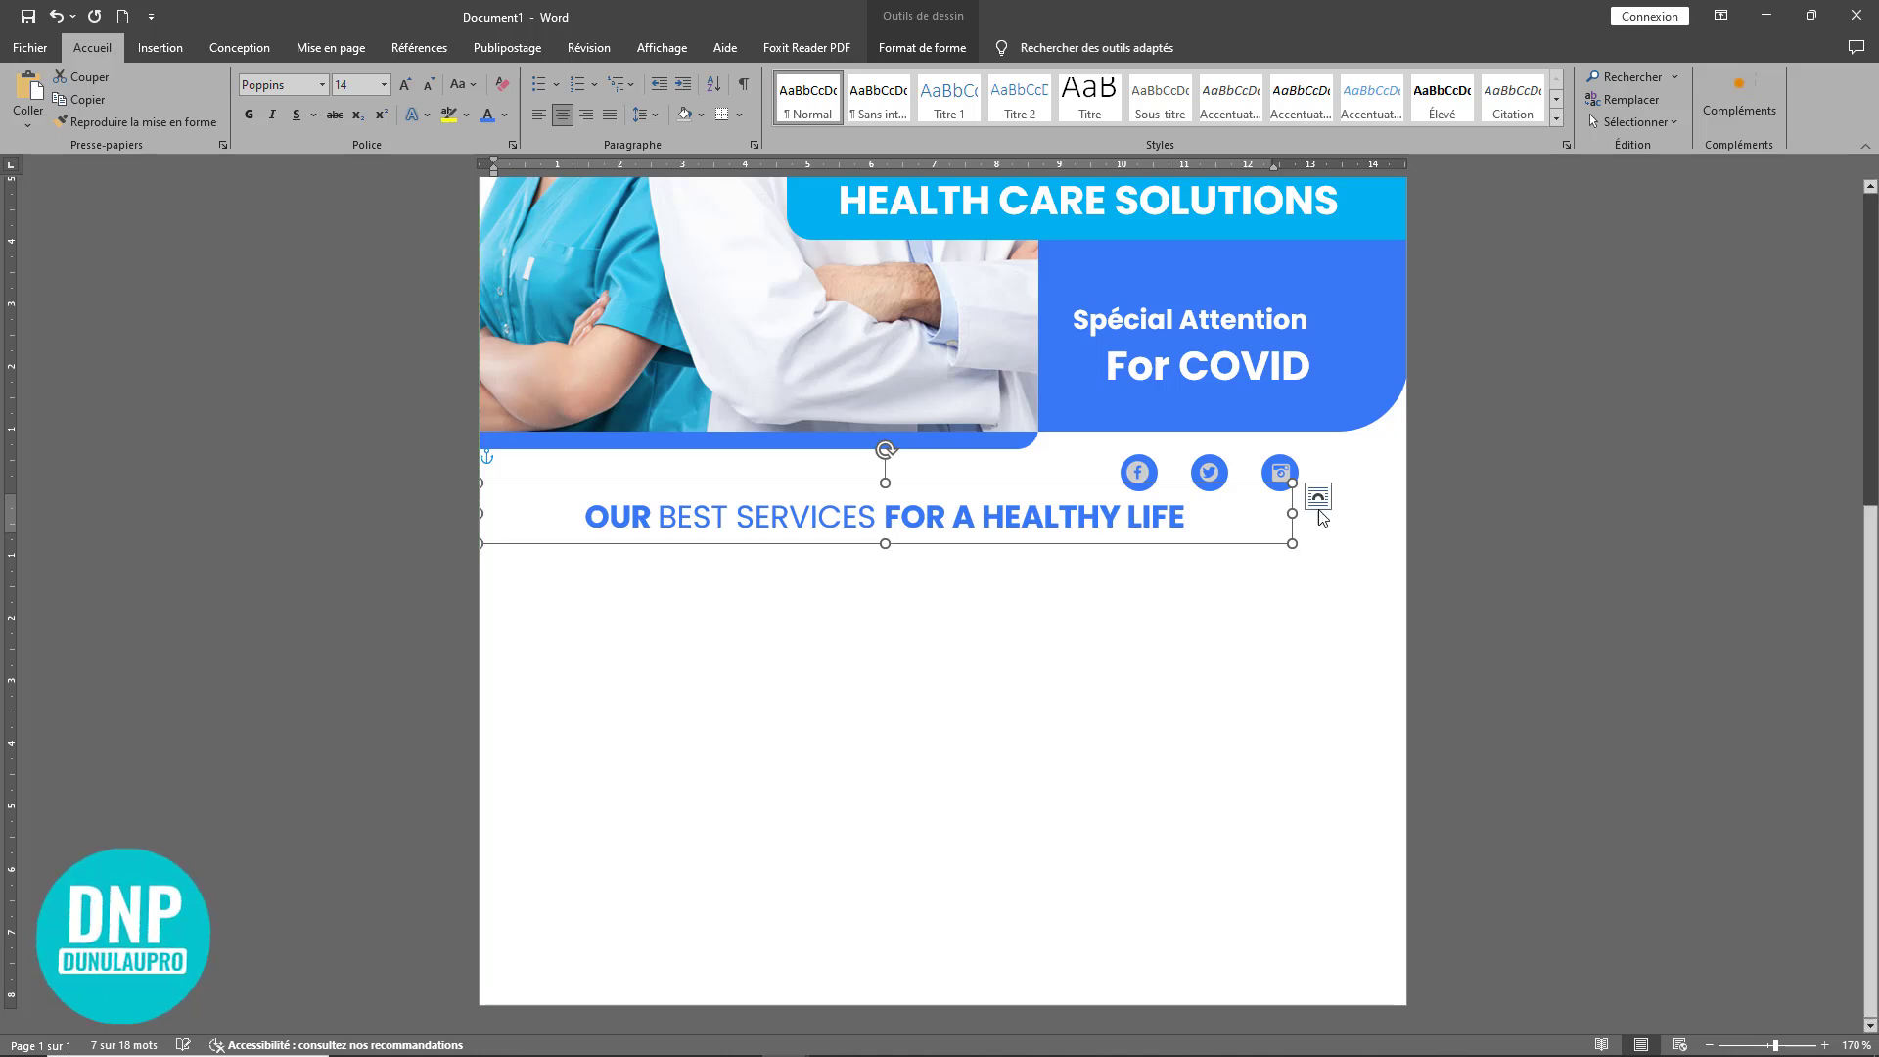
pyautogui.moveTo(1285, 512); pyautogui.dragTo(1036, 493)
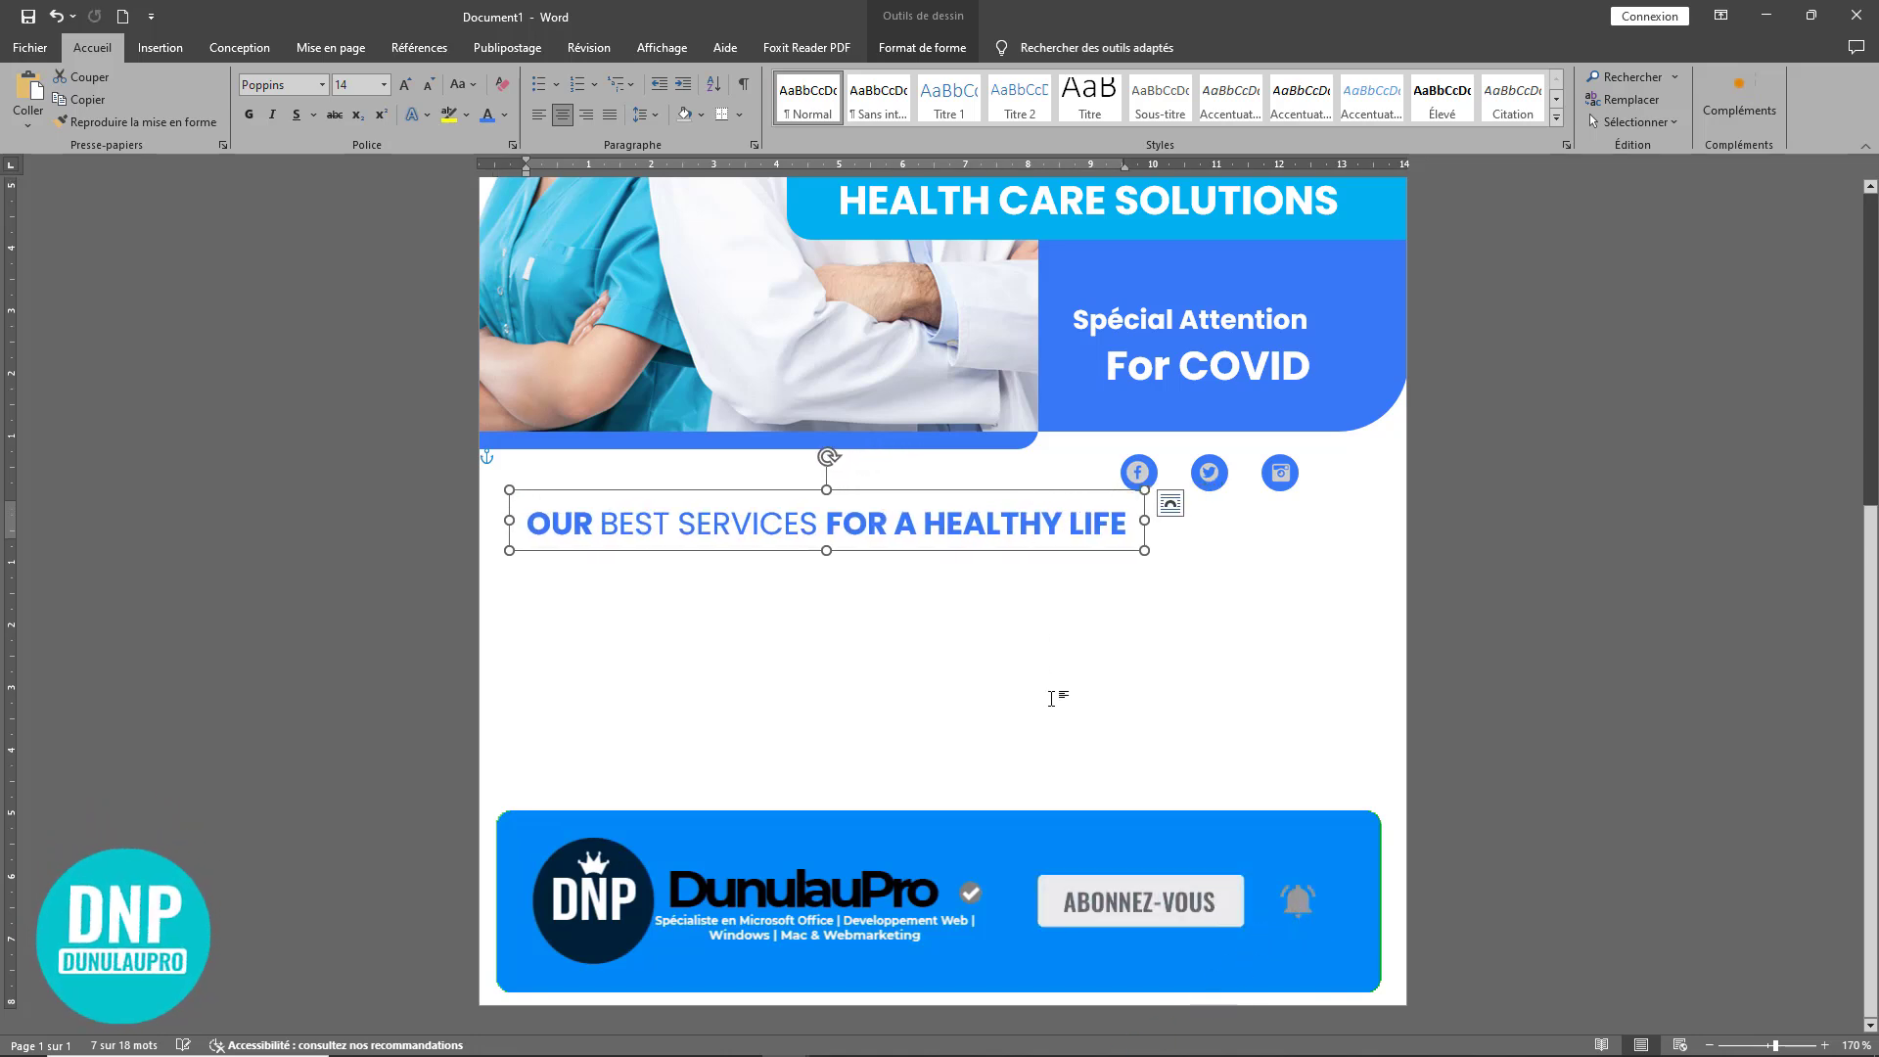
pyautogui.click(885, 760)
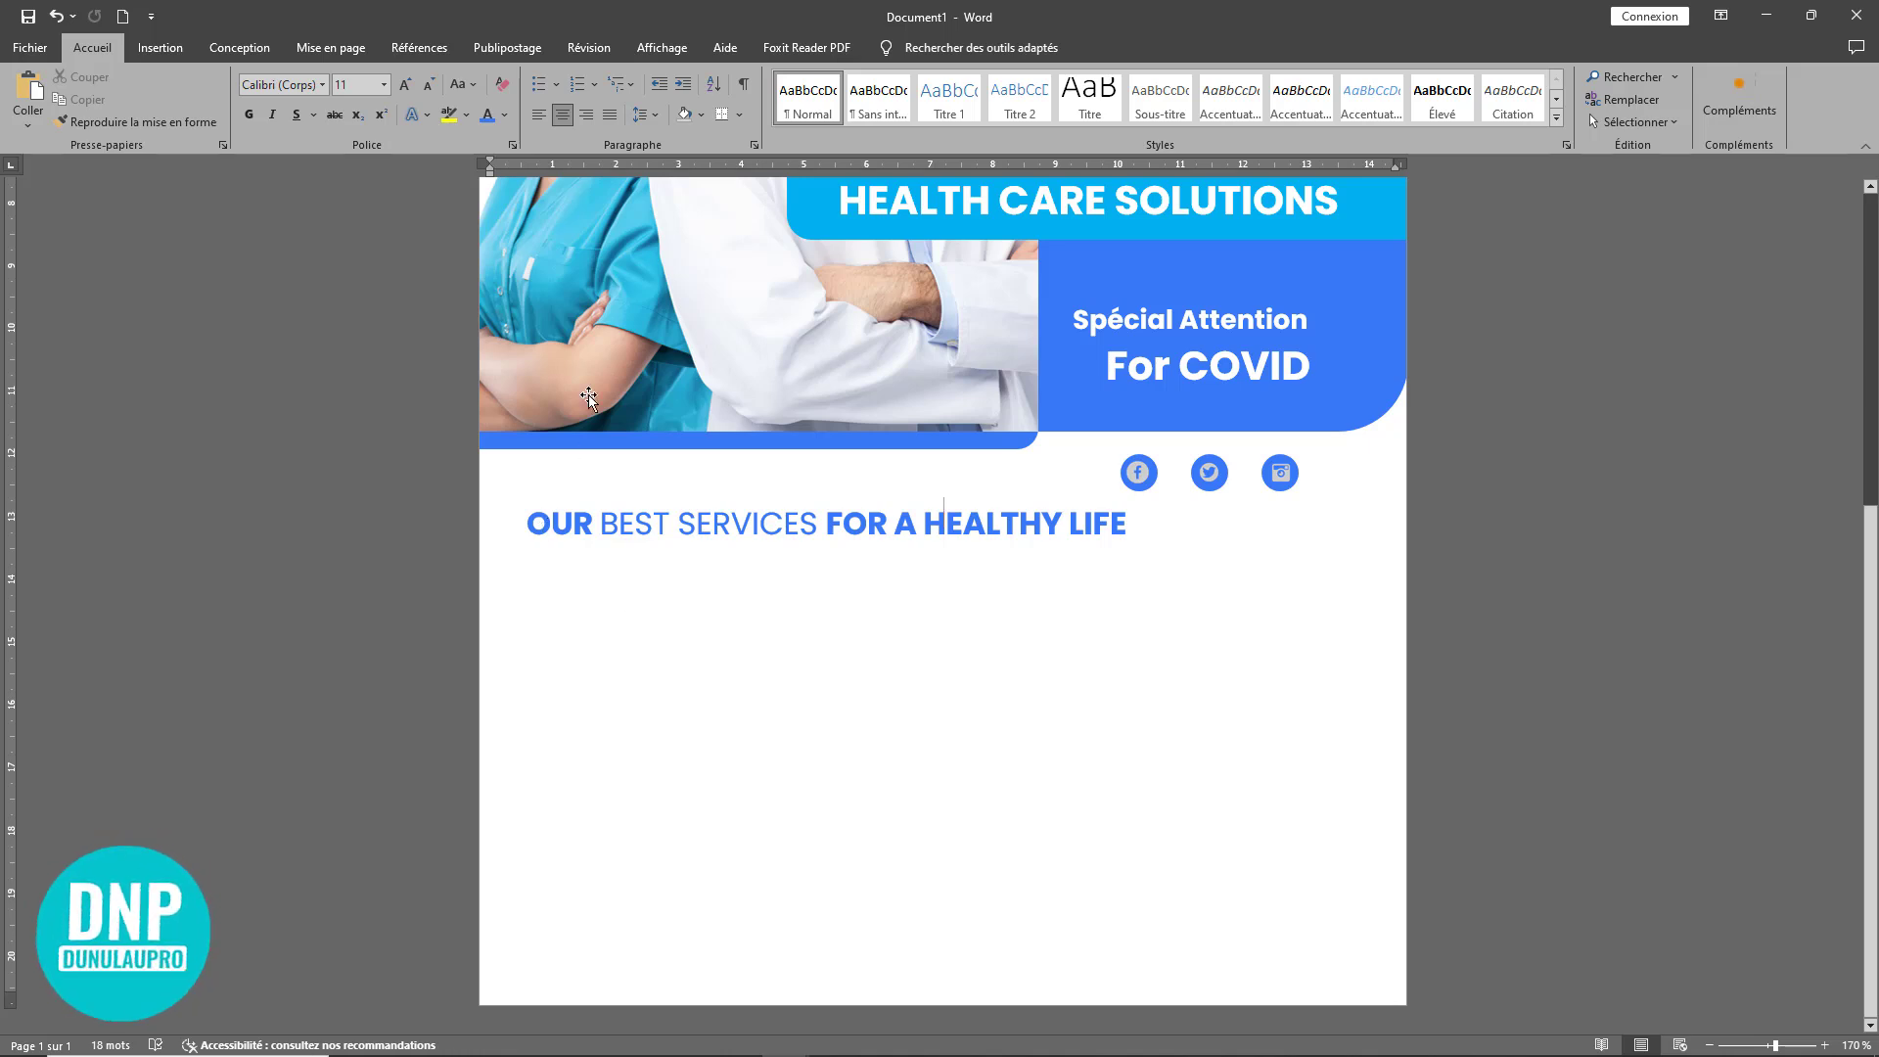
# Step: Duplicate the large blue rounded shape behind MEDICAL CLINIC and move the copy to the area below the photo
pyautogui.click(157, 48)
pyautogui.scroll(3, 1285, 413)
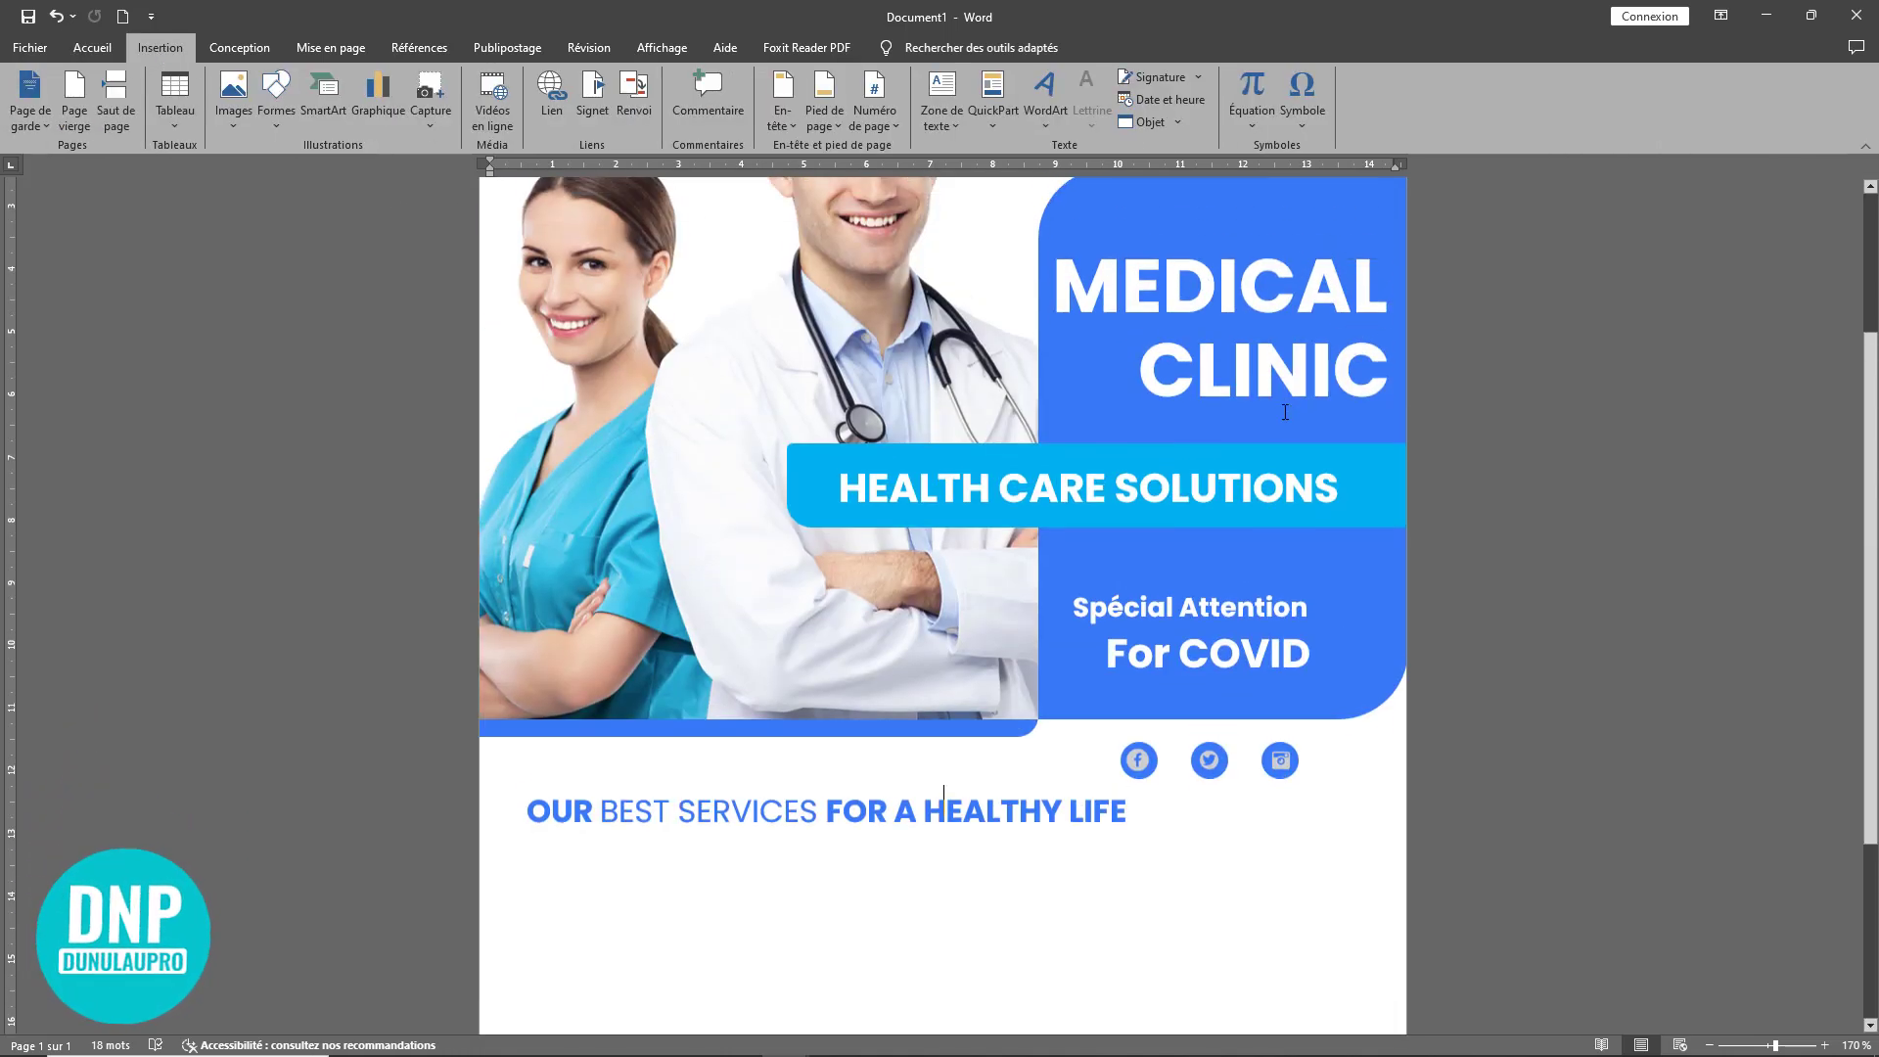
pyautogui.click(1091, 415)
pyautogui.keyDown('ctrl'); pyautogui.scroll(-7, 1119, 402); pyautogui.keyUp('ctrl')
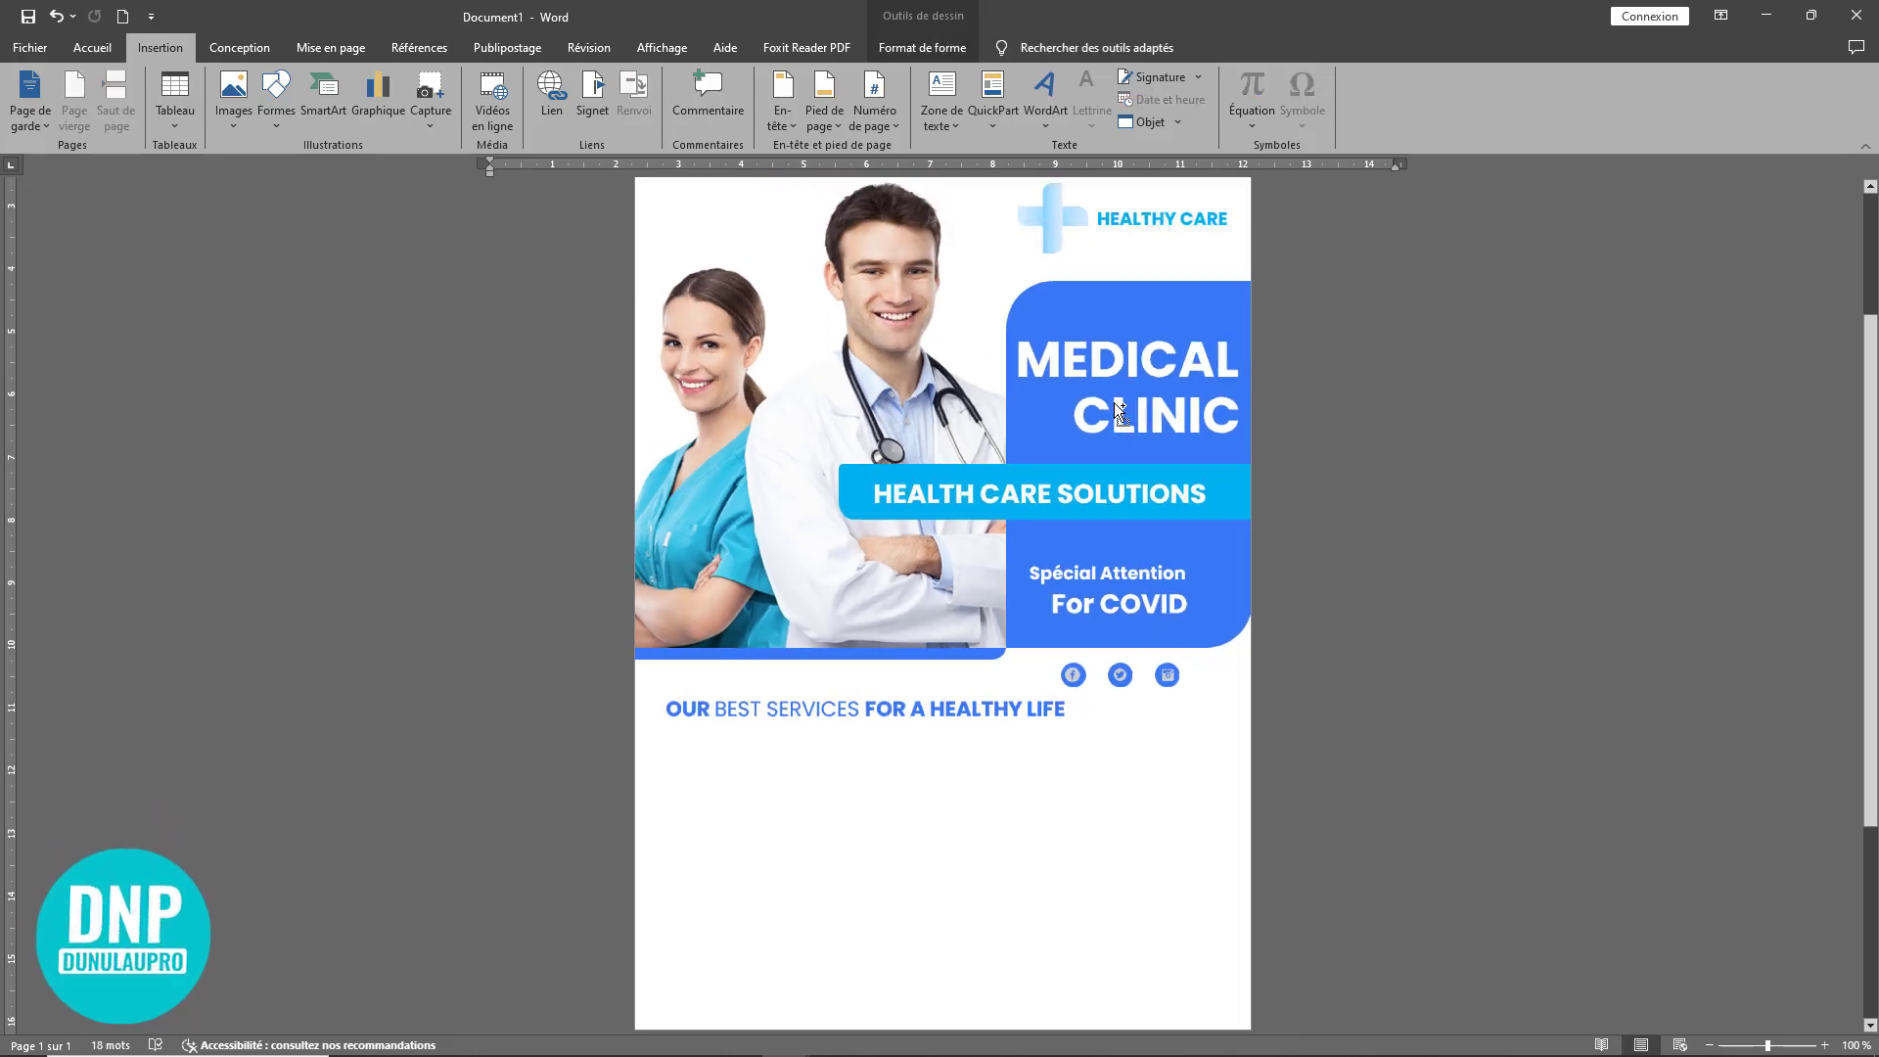
pyautogui.moveTo(1030, 476); pyautogui.dragTo(862, 725)
pyautogui.moveTo(986, 701); pyautogui.dragTo(985, 833)
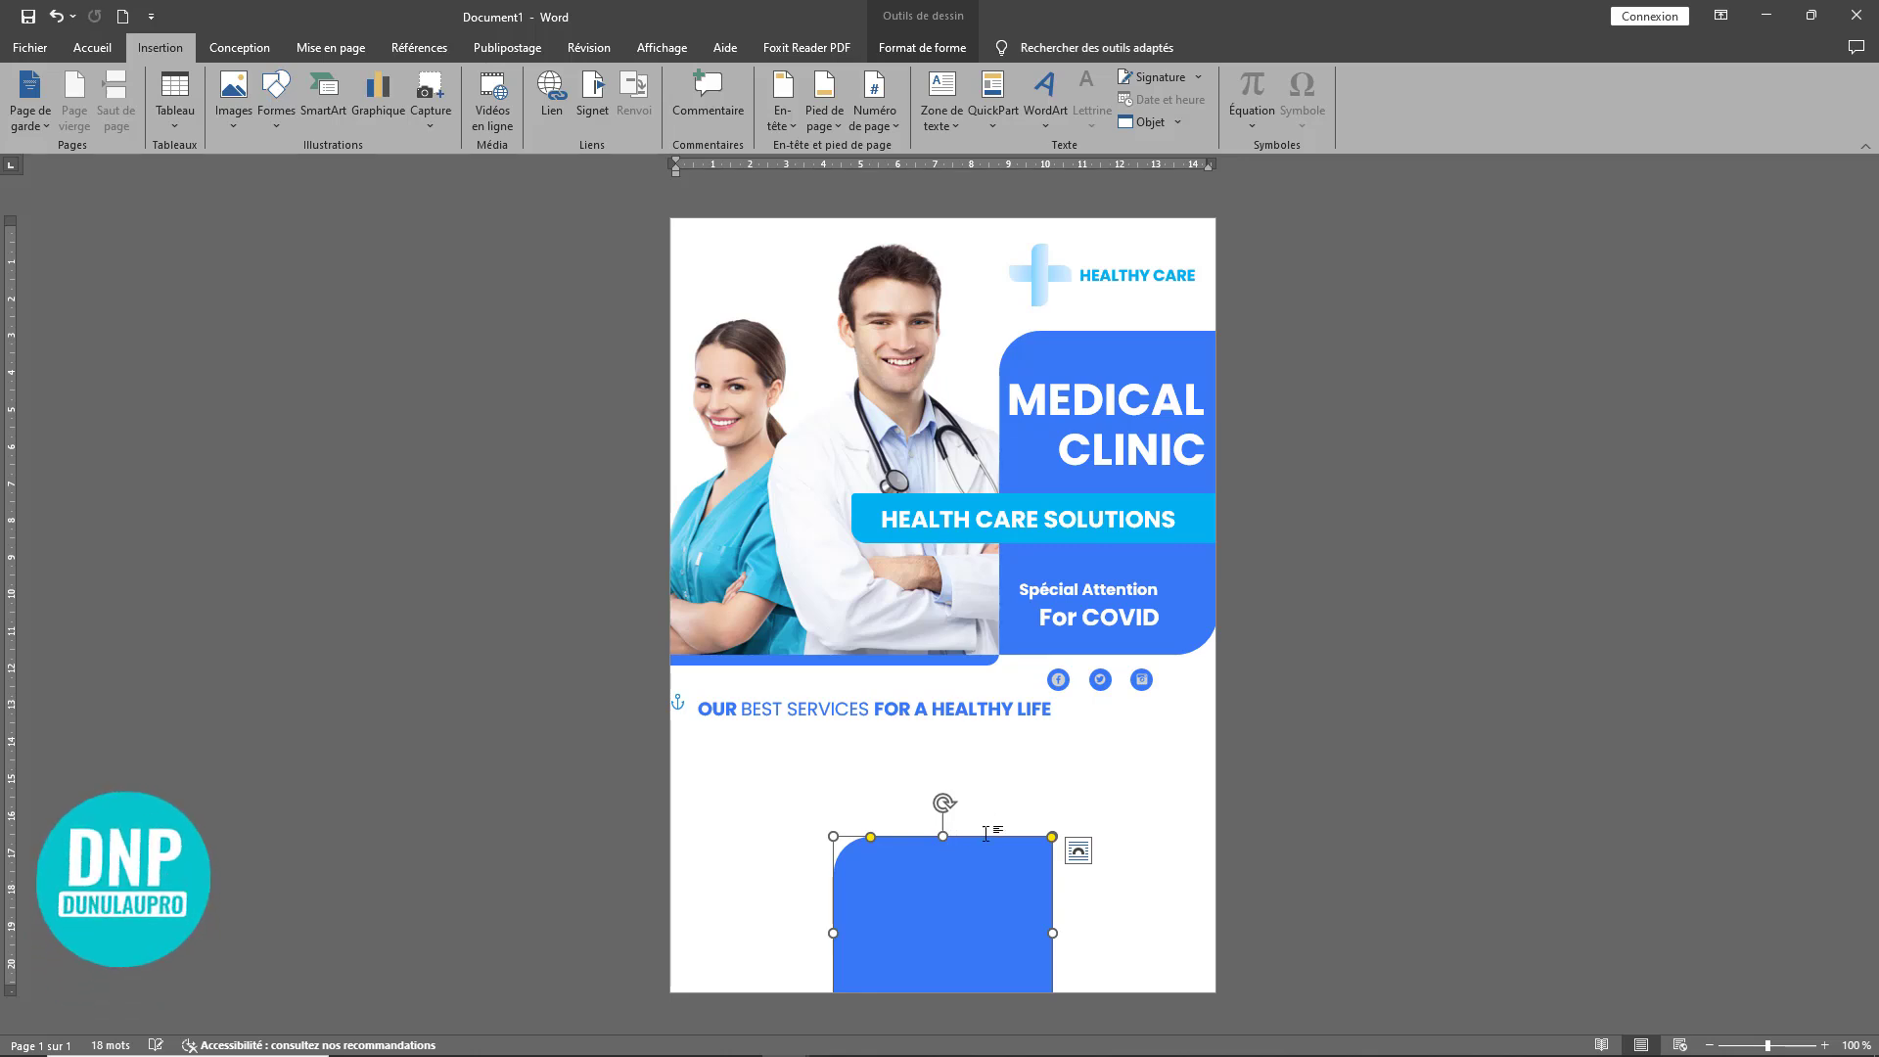
pyautogui.moveTo(956, 898); pyautogui.dragTo(933, 734)
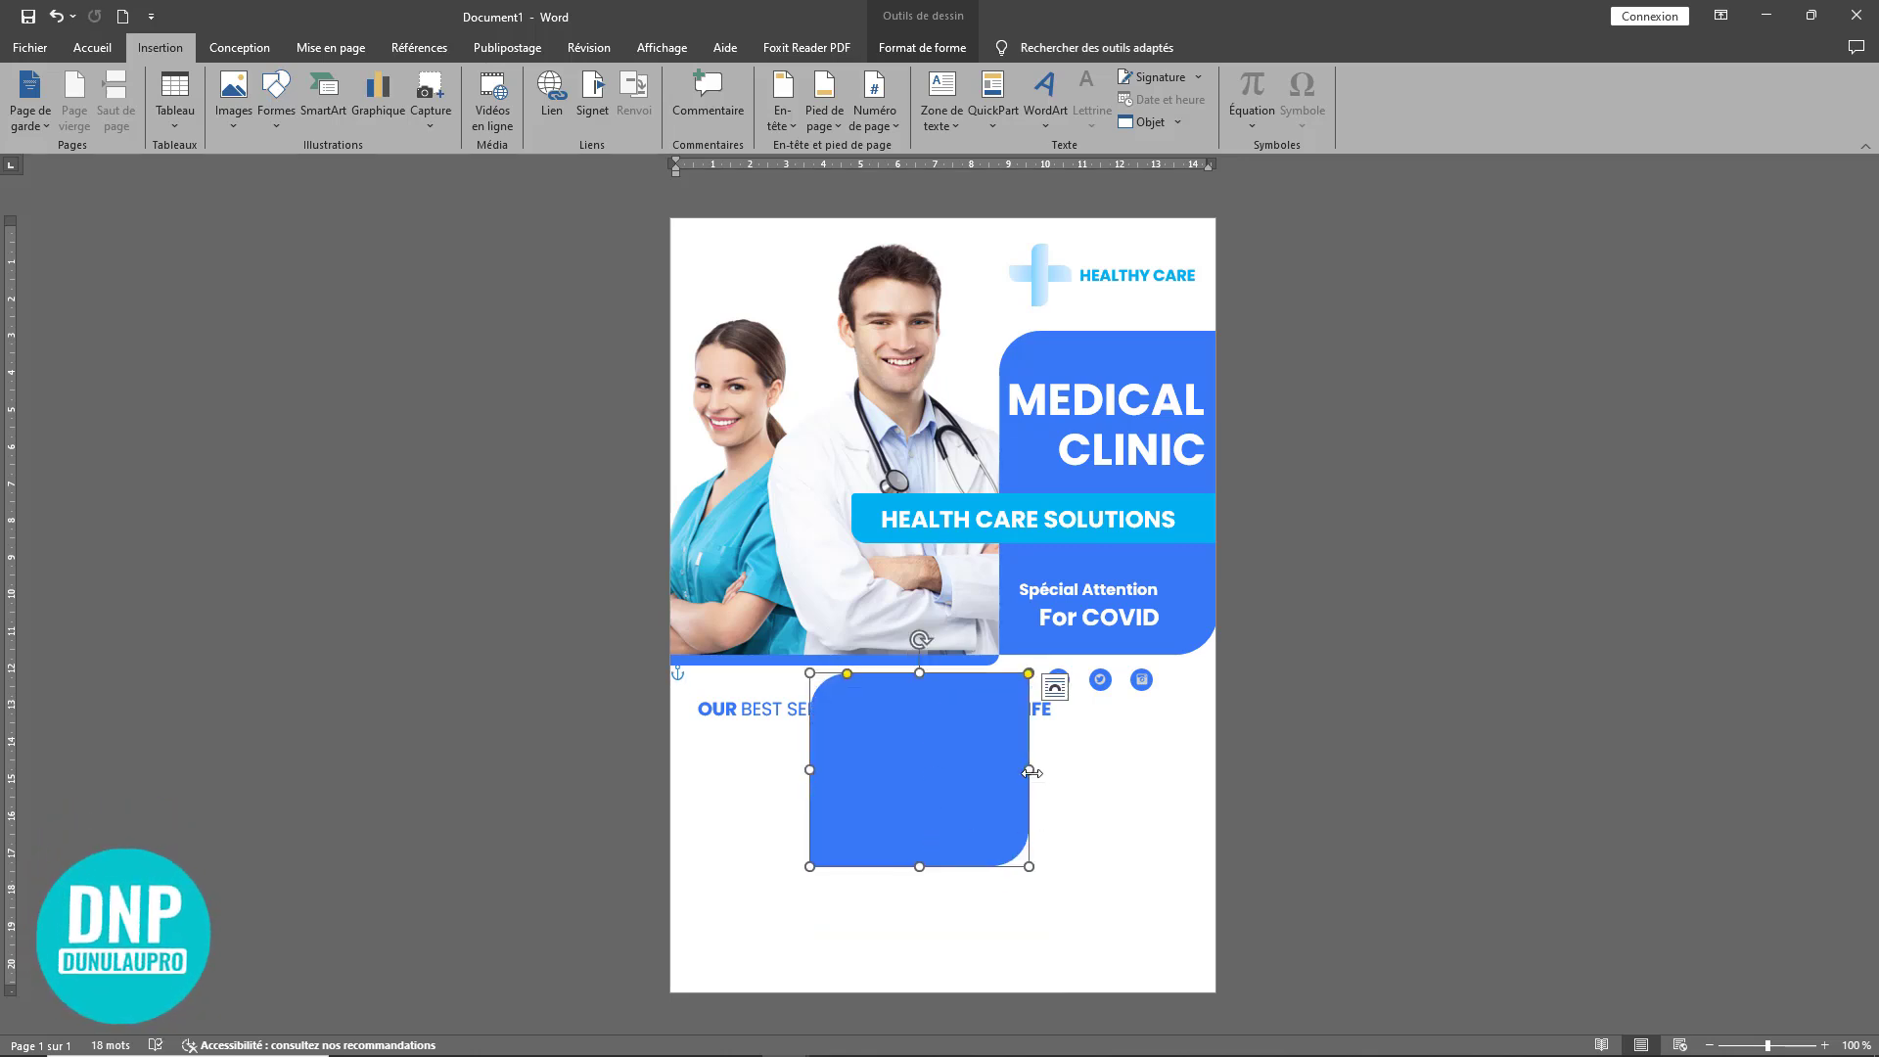
# Step: Shrink the blue copy to a card under the OUR BEST SERVICES heading and duplicate it to make a row of three cards
pyautogui.moveTo(1031, 772); pyautogui.dragTo(954, 771)
pyautogui.moveTo(883, 867); pyautogui.dragTo(884, 815)
pyautogui.moveTo(892, 744); pyautogui.dragTo(769, 794)
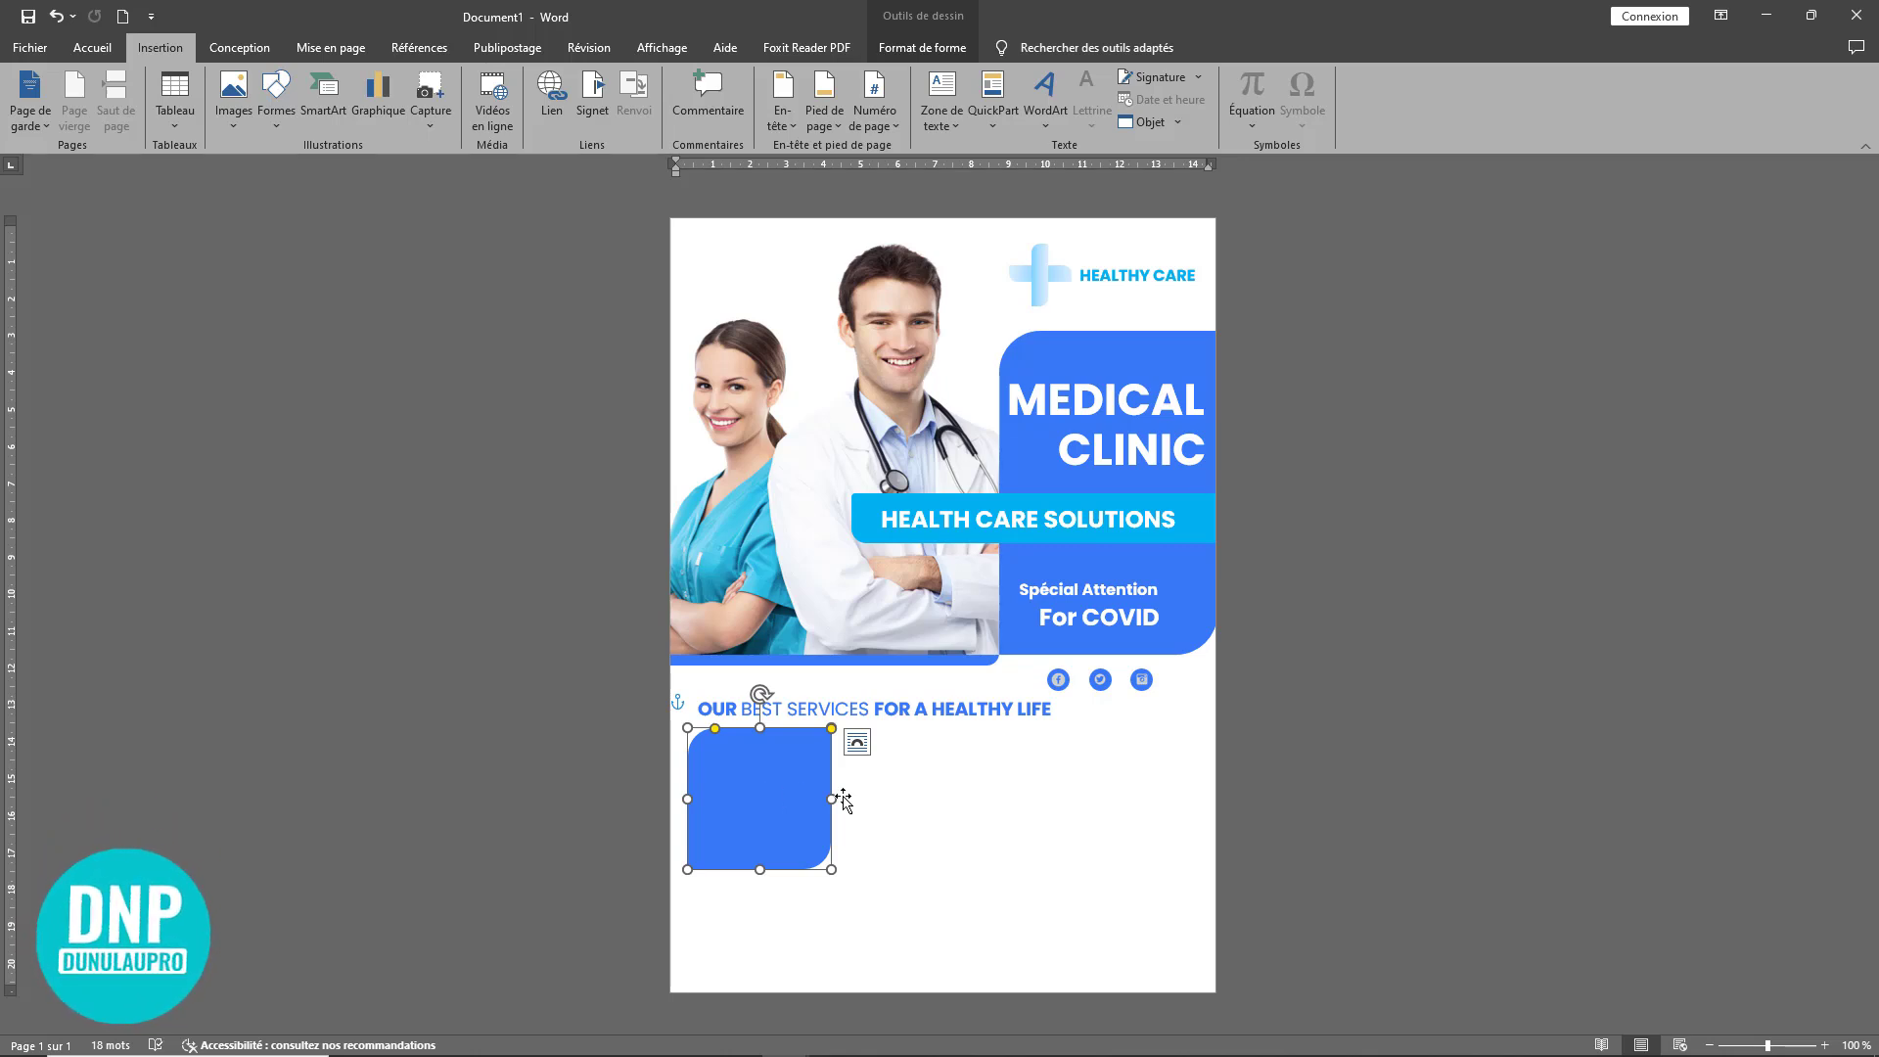
pyautogui.moveTo(835, 802); pyautogui.dragTo(1114, 797)
pyautogui.press('Up')
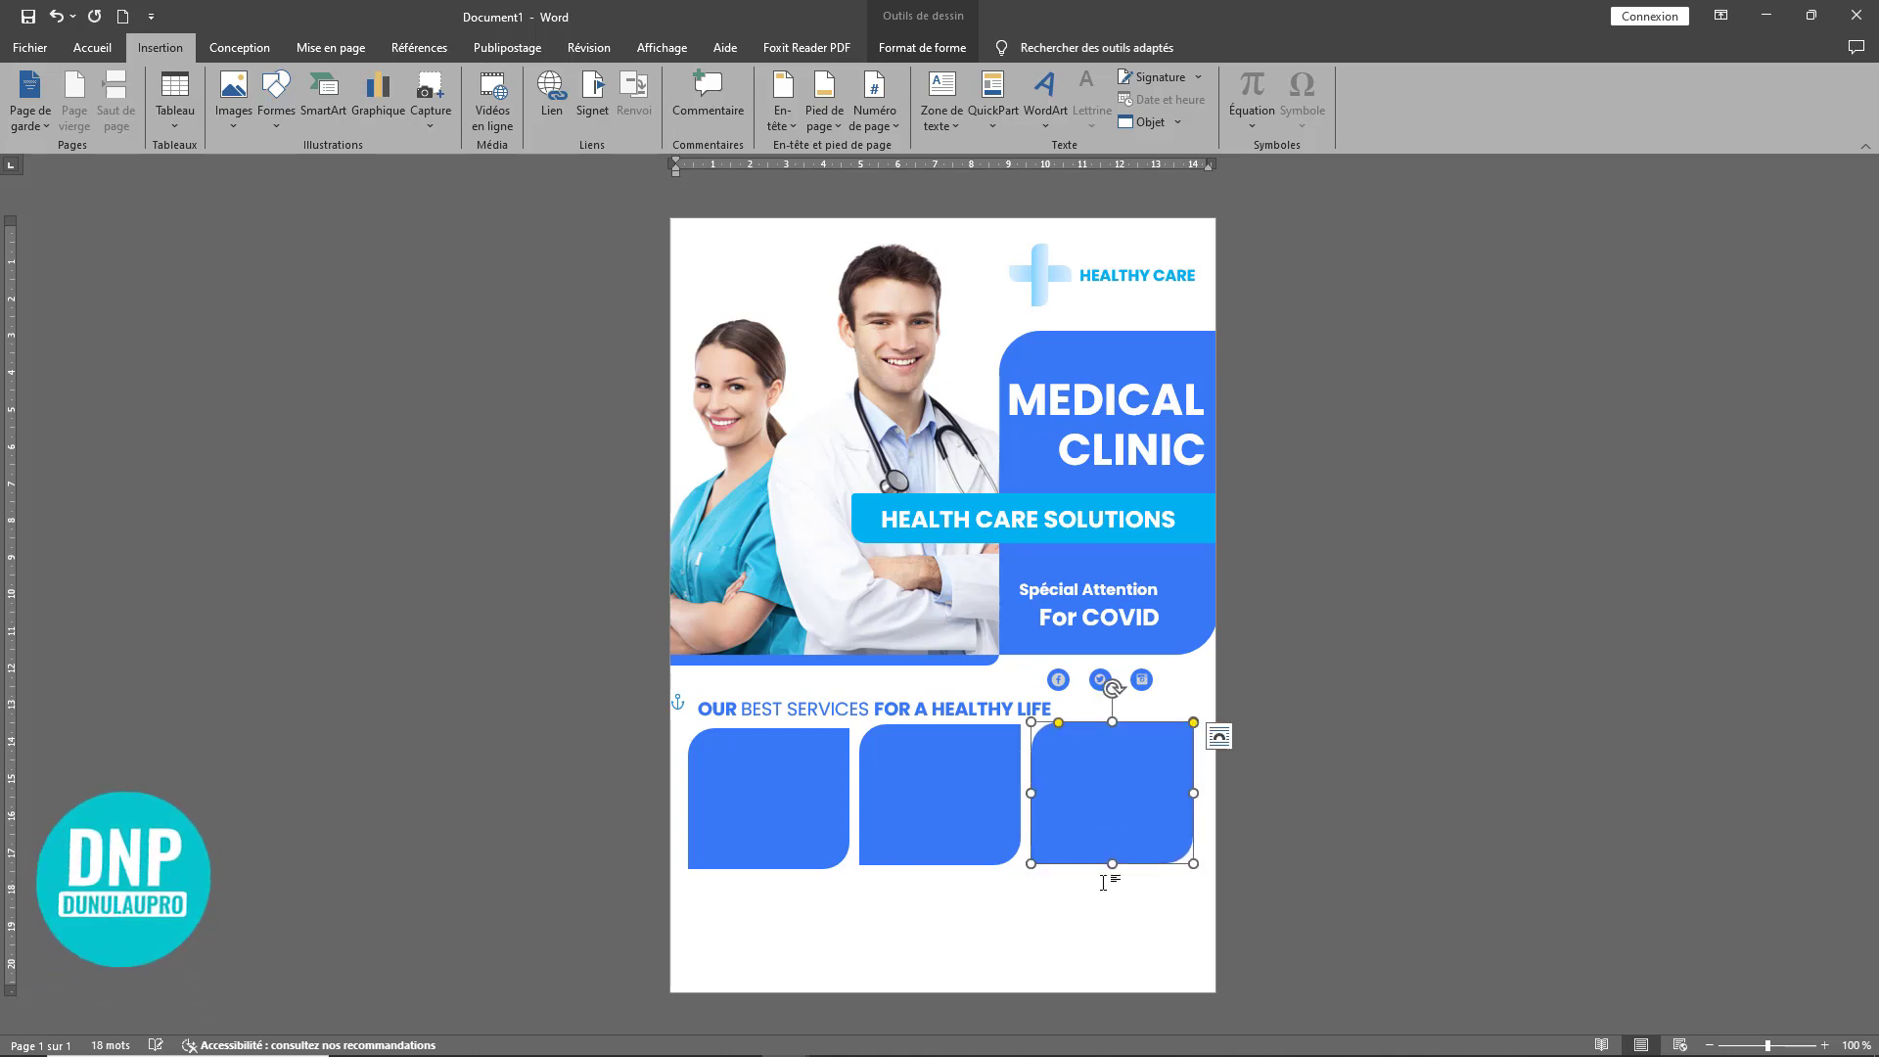
# Step: Select the three blue cards together and nudge them slightly to the right on the page
pyautogui.click(947, 821)
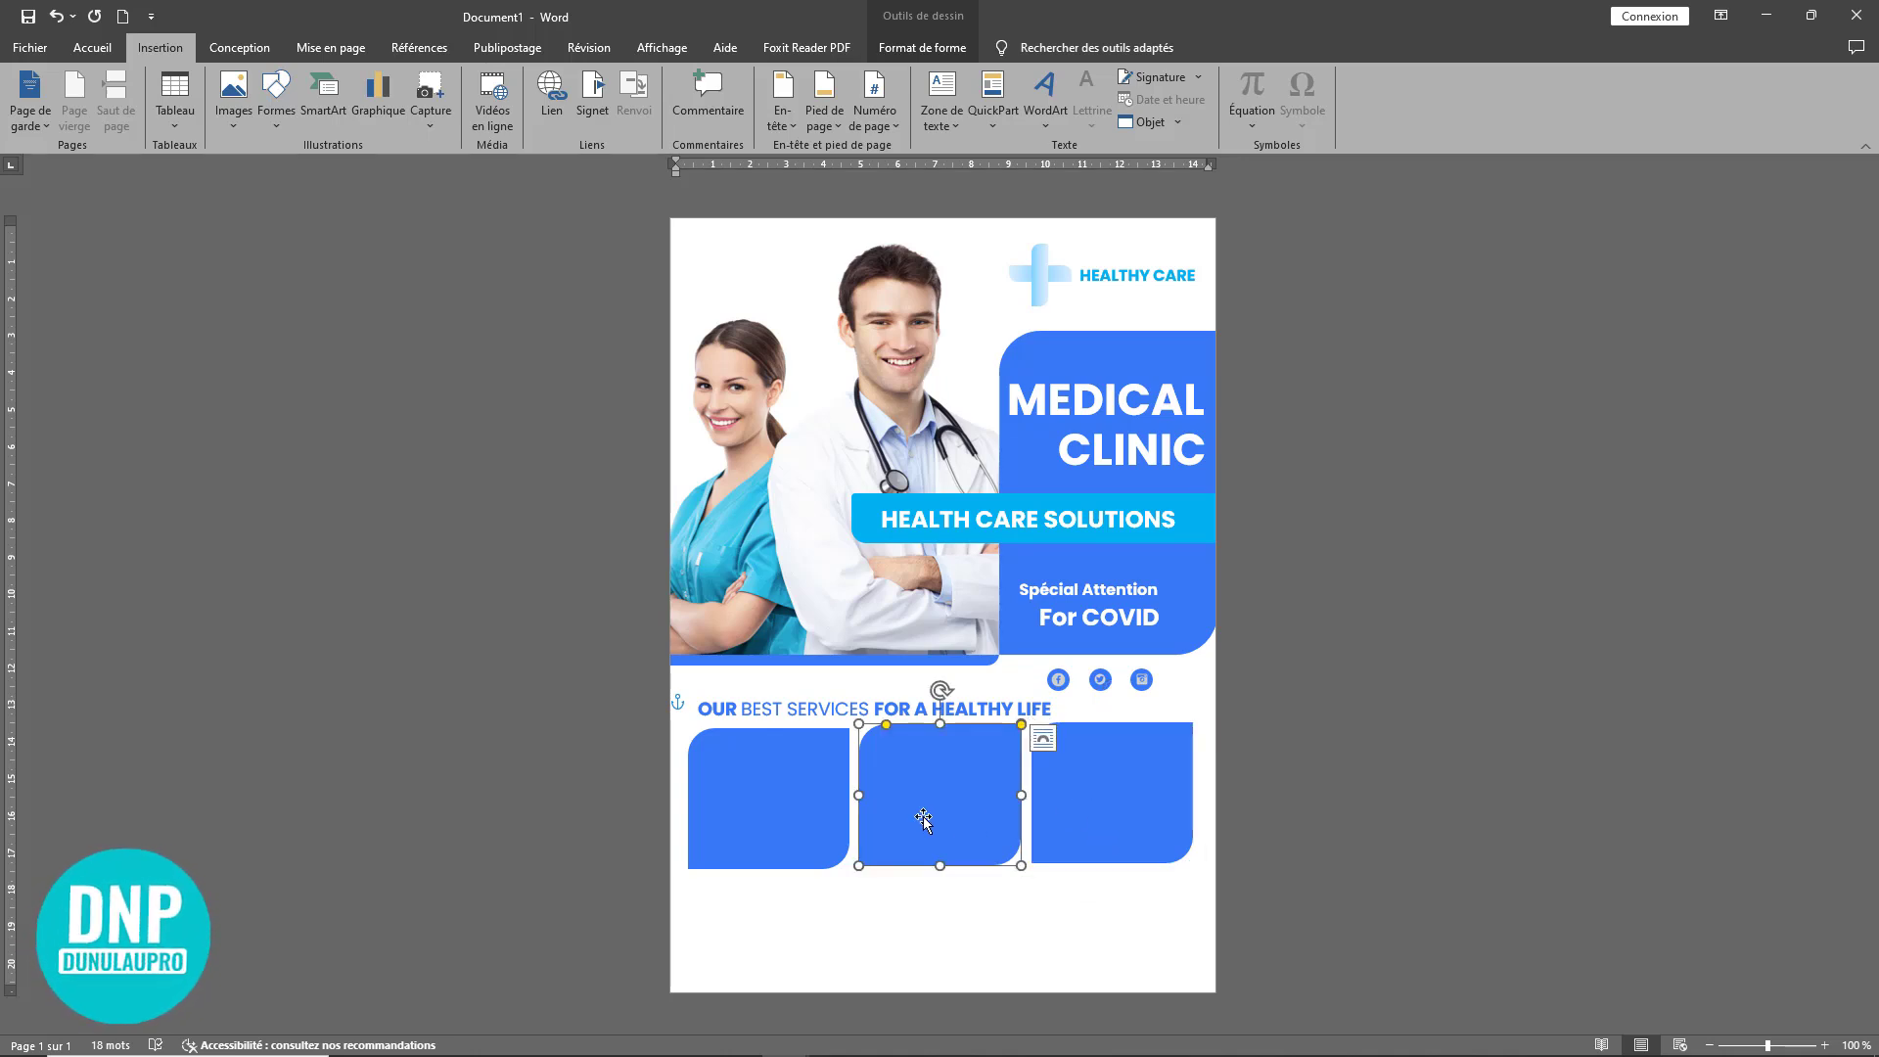
pyautogui.keyDown('shift'); pyautogui.click(767, 818); pyautogui.keyUp('shift')
pyautogui.keyDown('shift'); pyautogui.click(1153, 825); pyautogui.keyUp('shift')
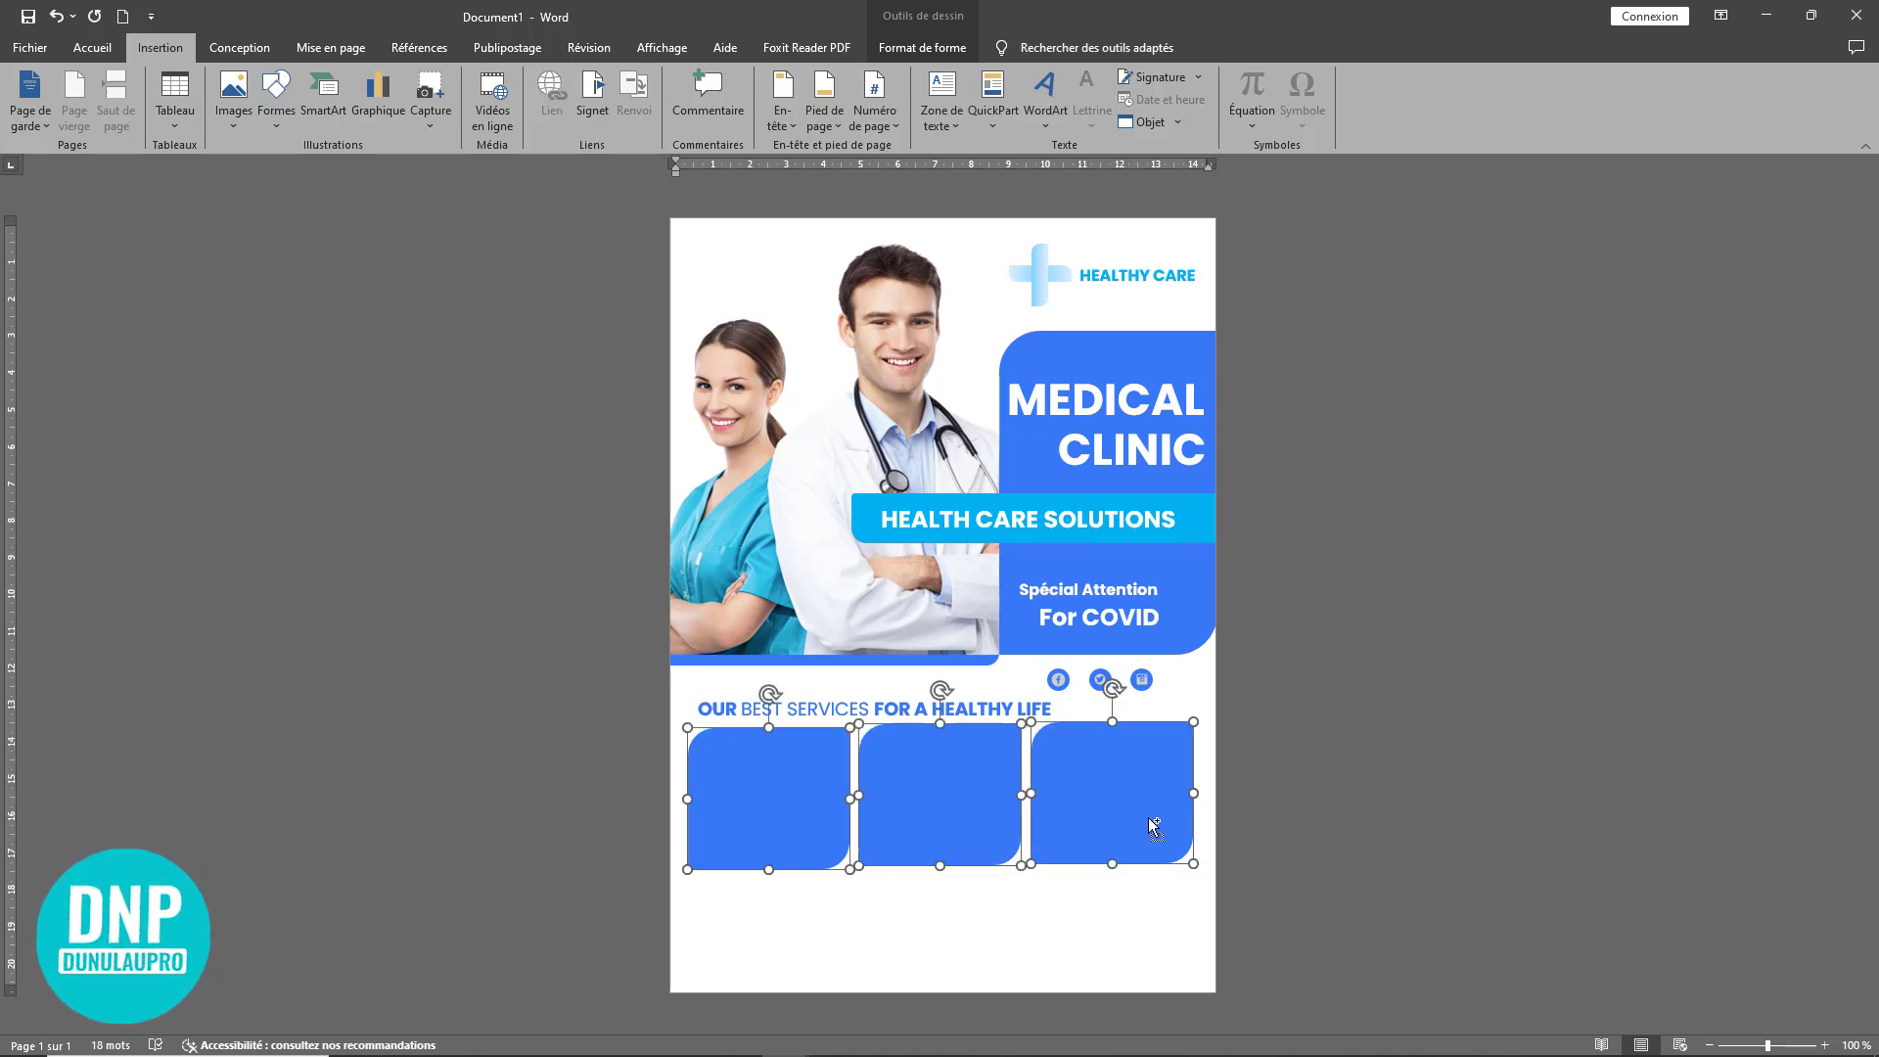
pyautogui.press('Right')
pyautogui.press('Right')
pyautogui.press('Right')
pyautogui.press('Right')
pyautogui.press('Left')
pyautogui.press('Left')
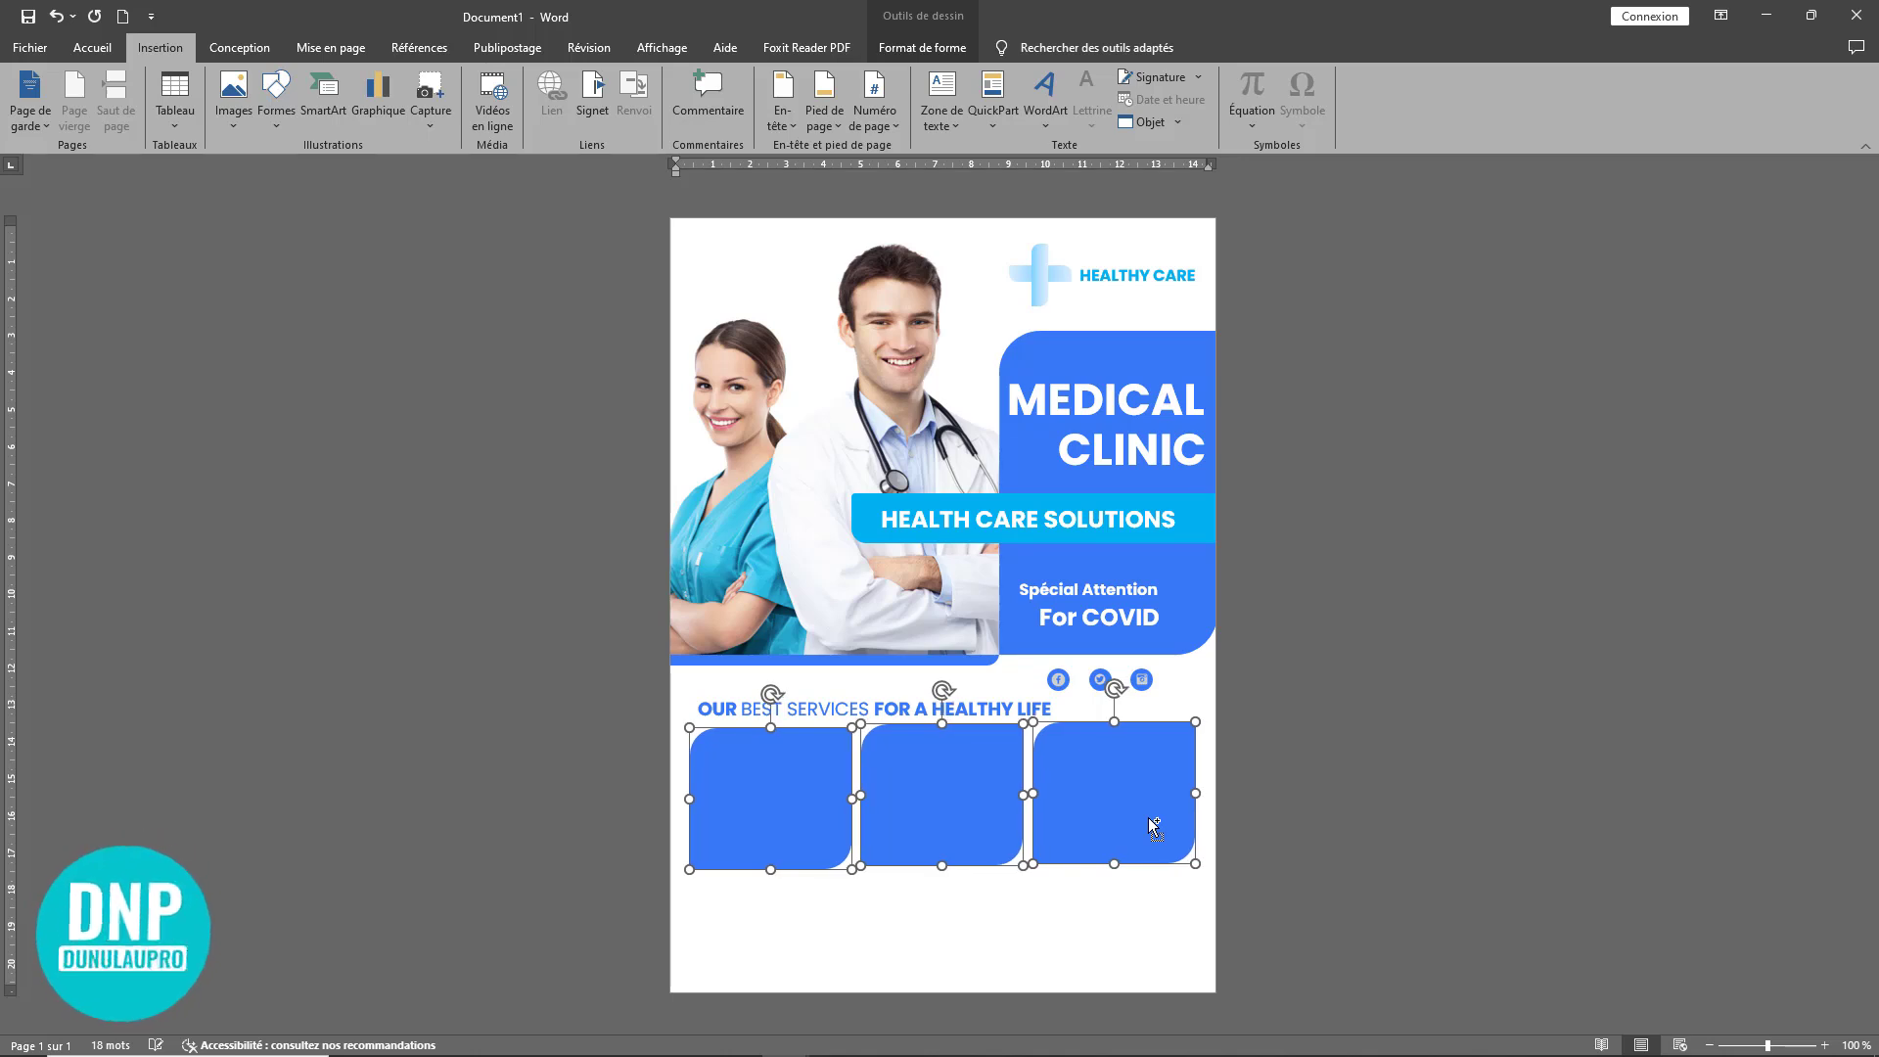
# Step: Nudge the three selected blue cards slightly right and down, away from the OUR BEST SERVICES heading, and deselect them
pyautogui.press('Right')
pyautogui.press('Right')
pyautogui.press('Down')
pyautogui.press('Down')
pyautogui.press('Down')
pyautogui.press('Down')
pyautogui.press('Down')
pyautogui.press('Down')
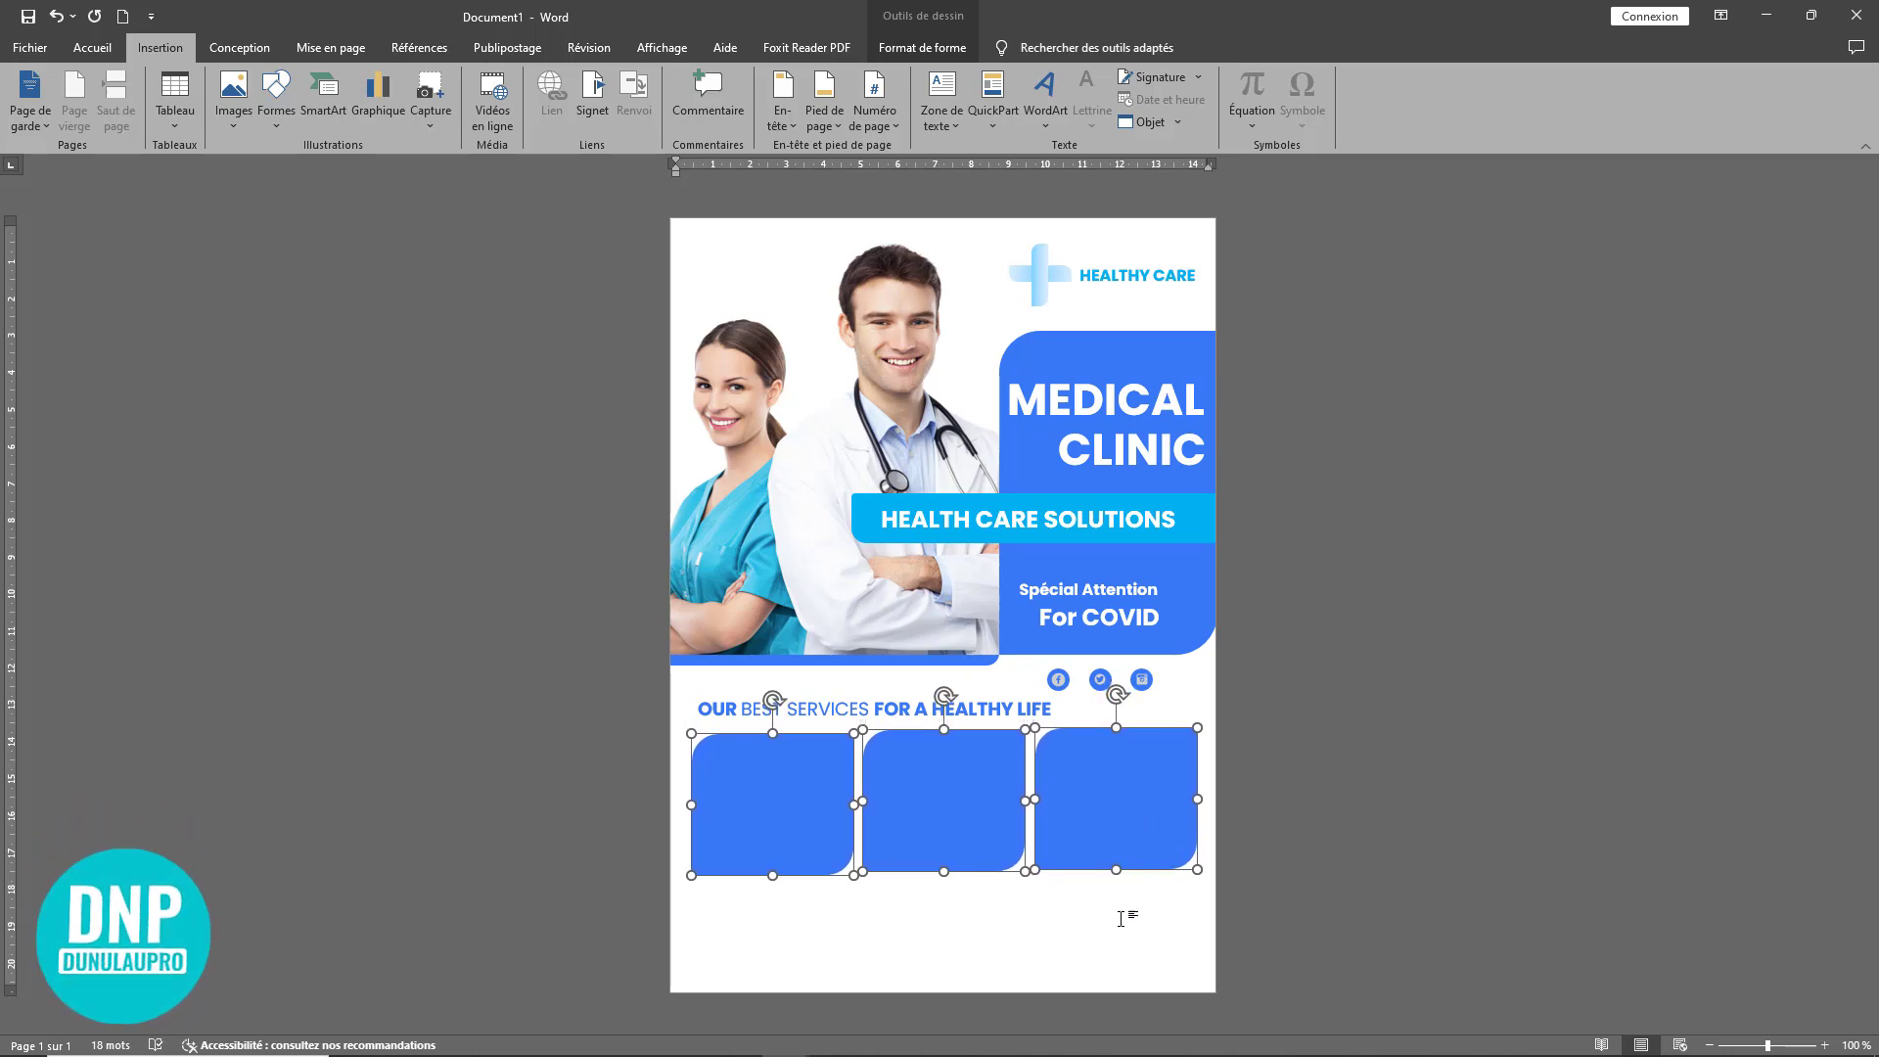
pyautogui.click(1062, 928)
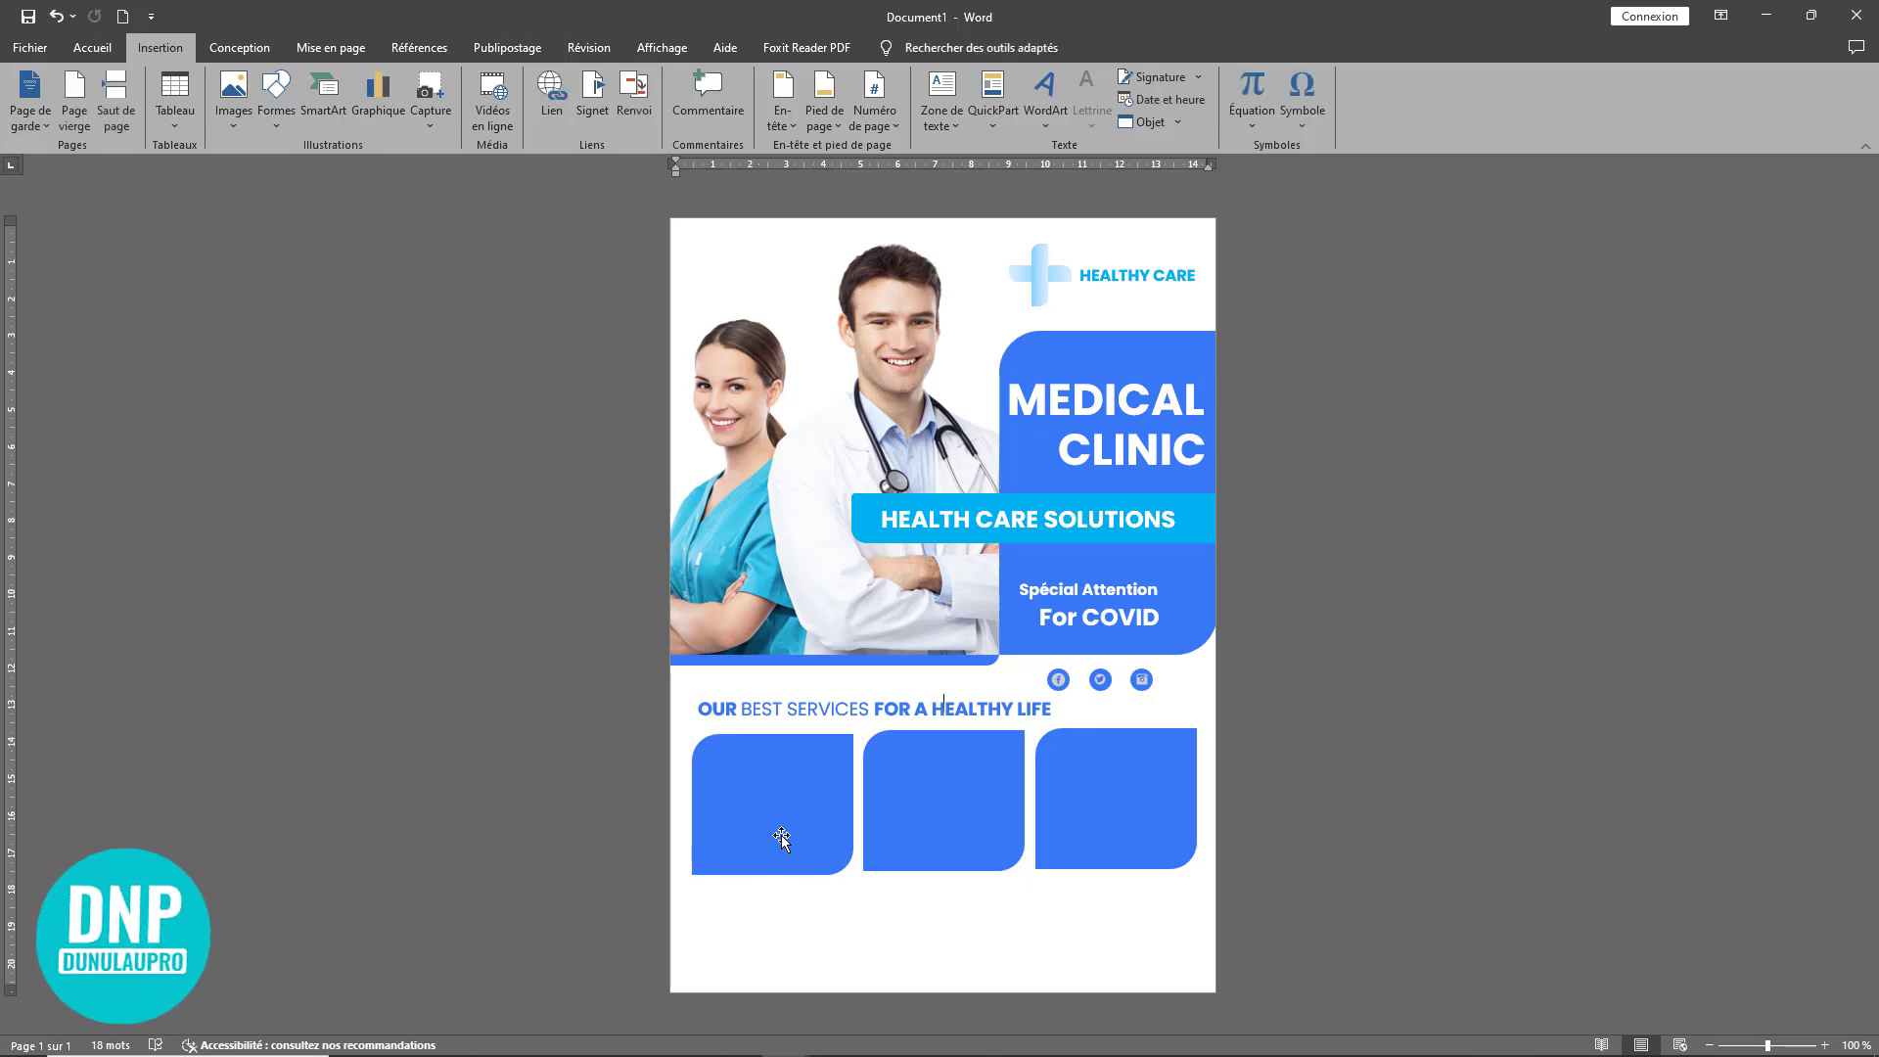
pyautogui.click(781, 834)
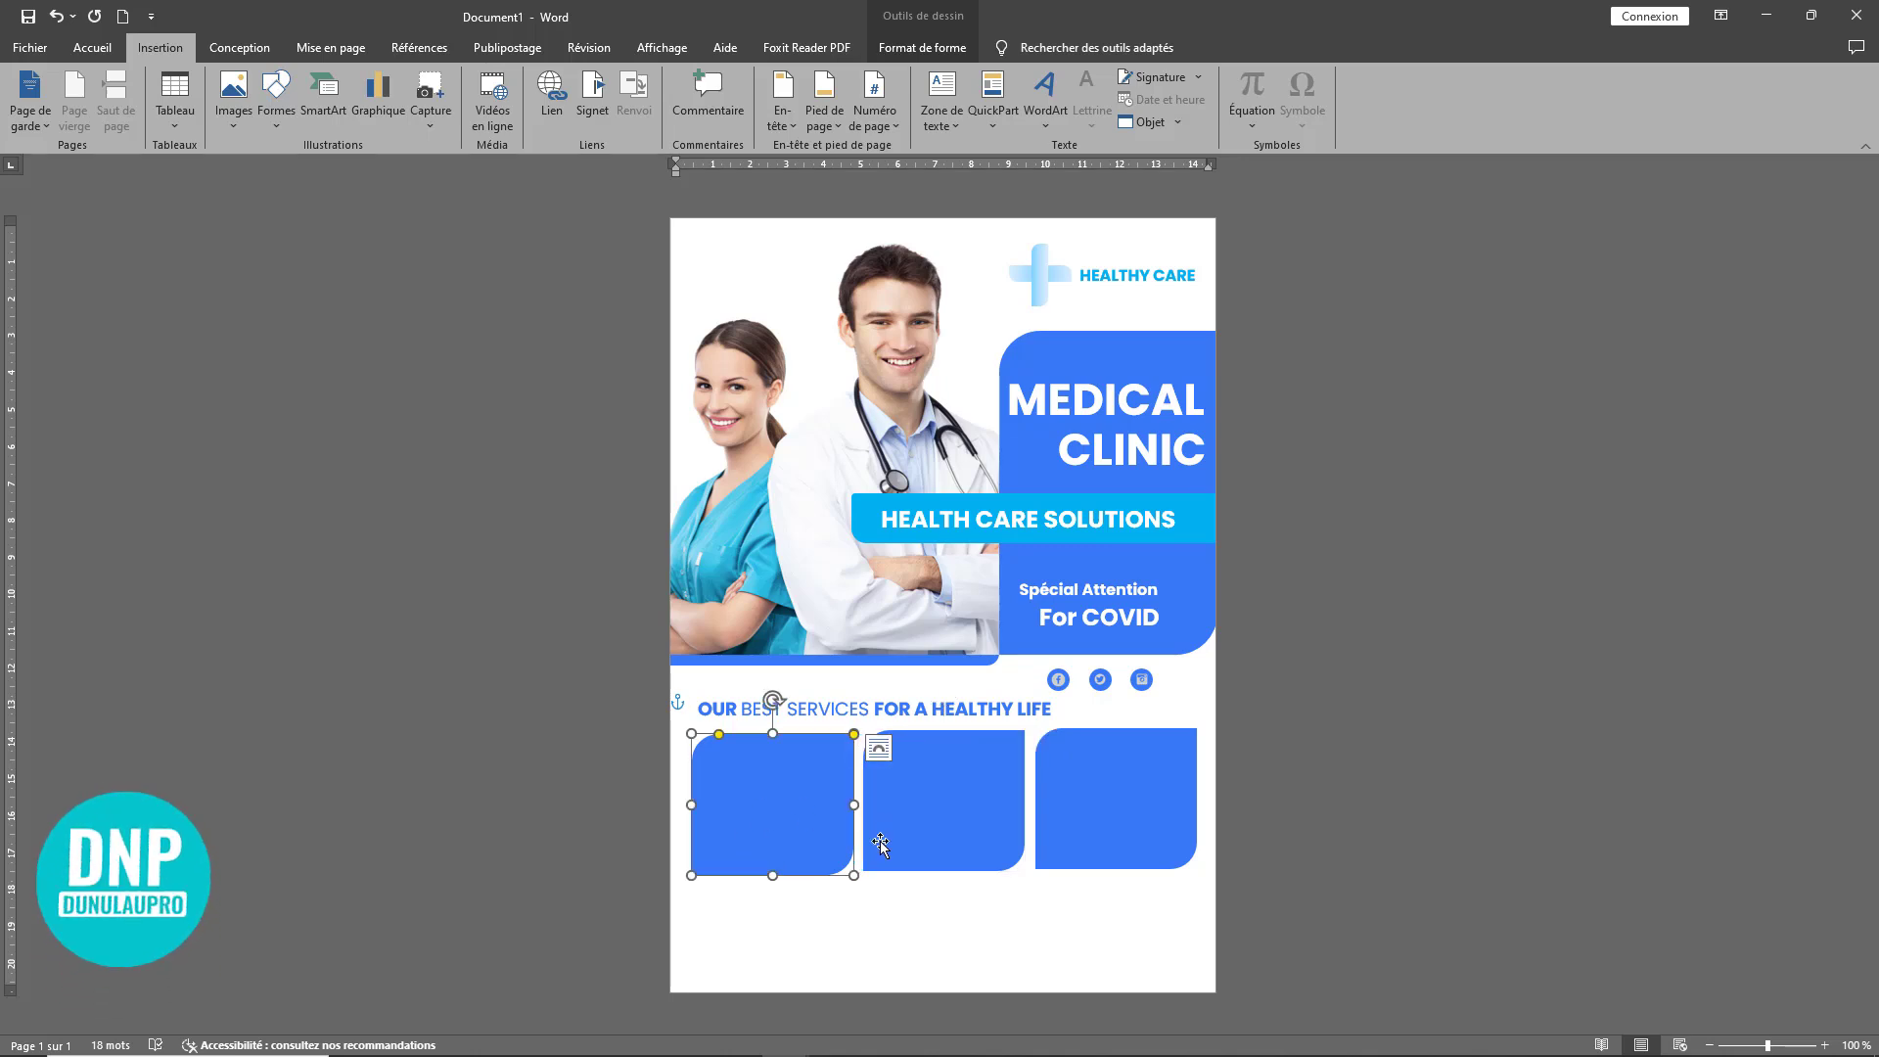
pyautogui.rightClick(779, 799)
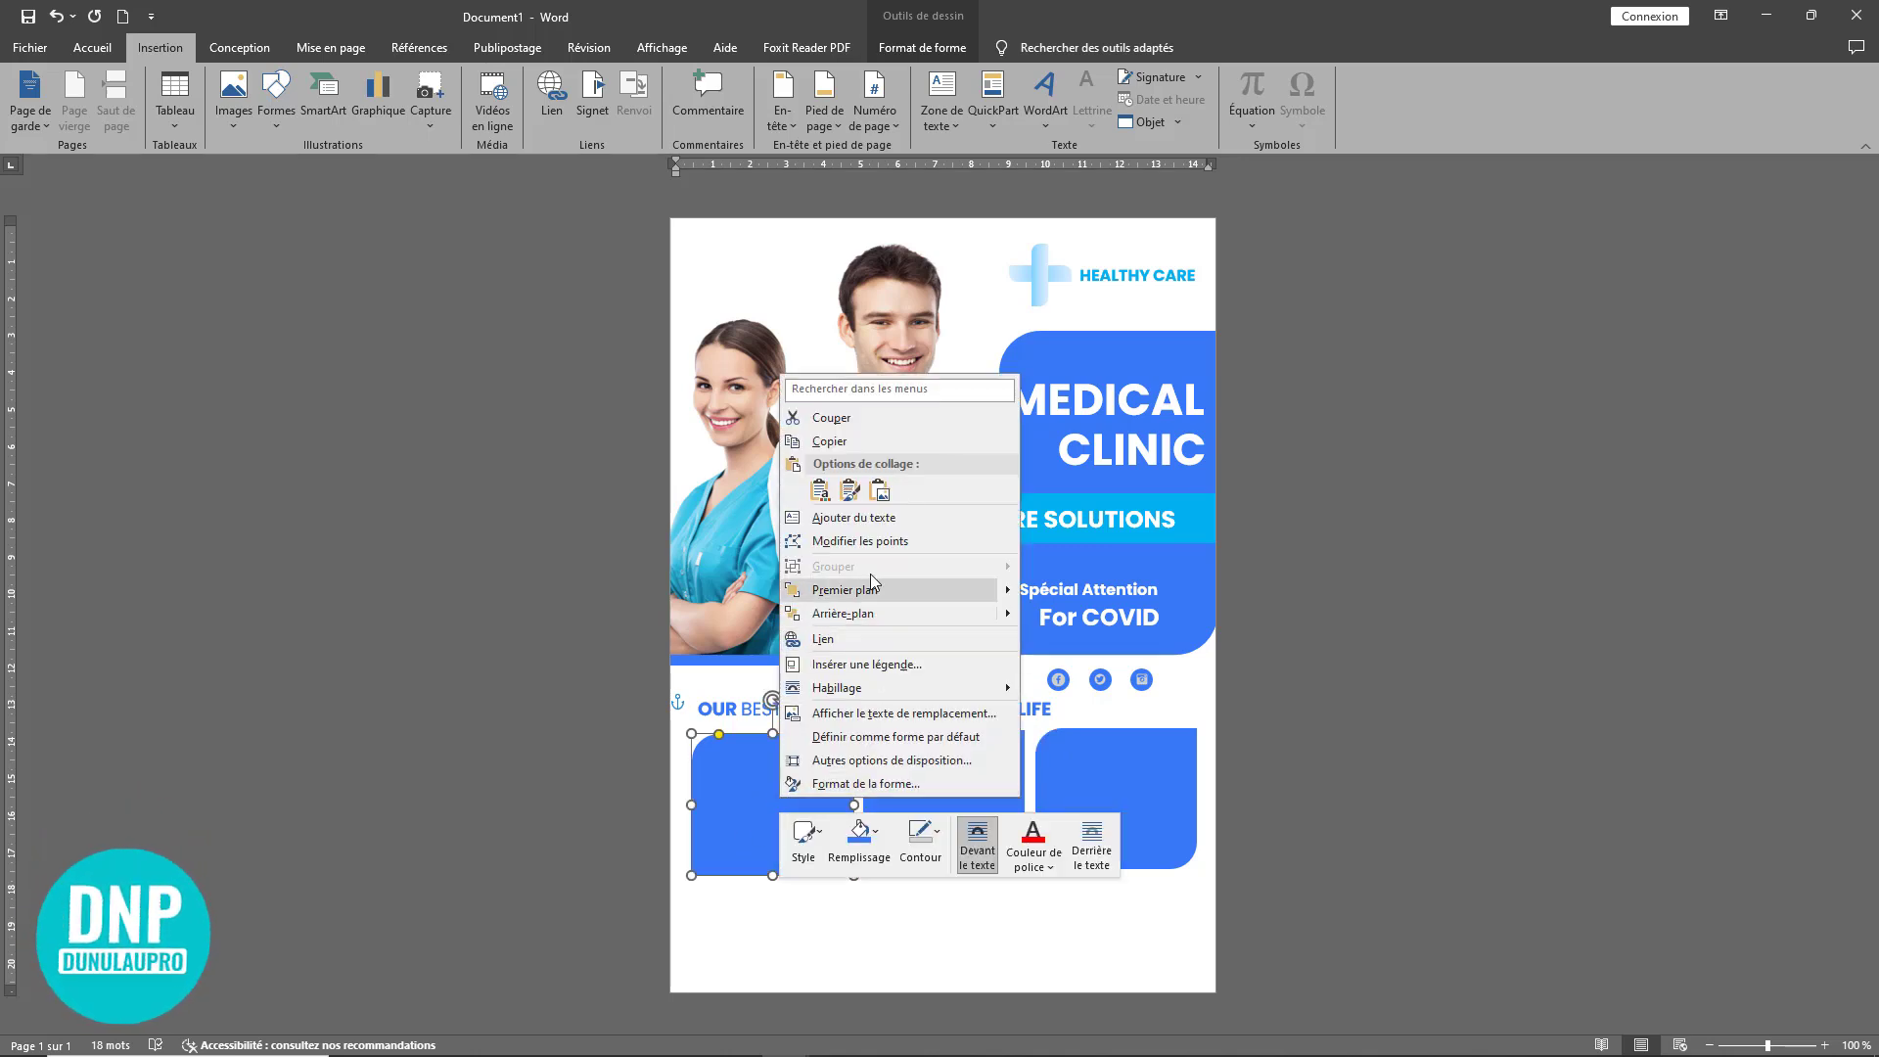
pyautogui.click(870, 847)
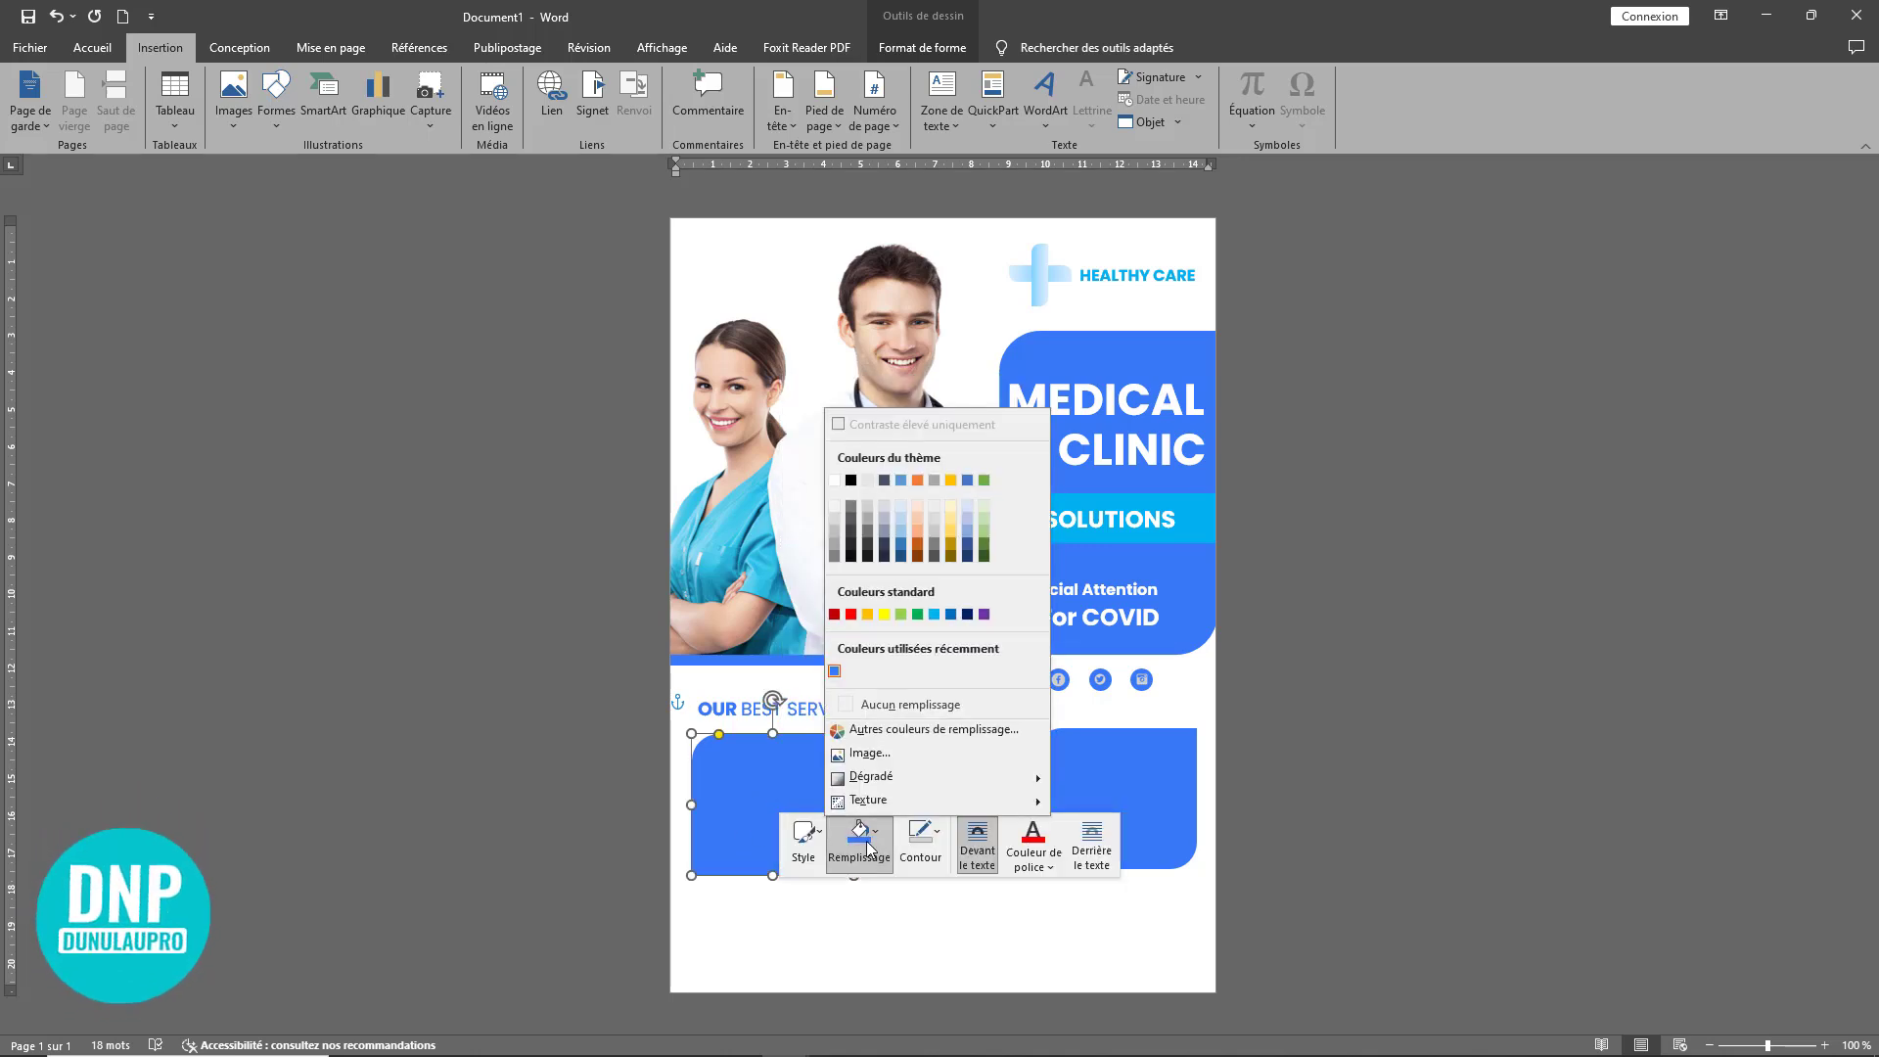
pyautogui.click(900, 752)
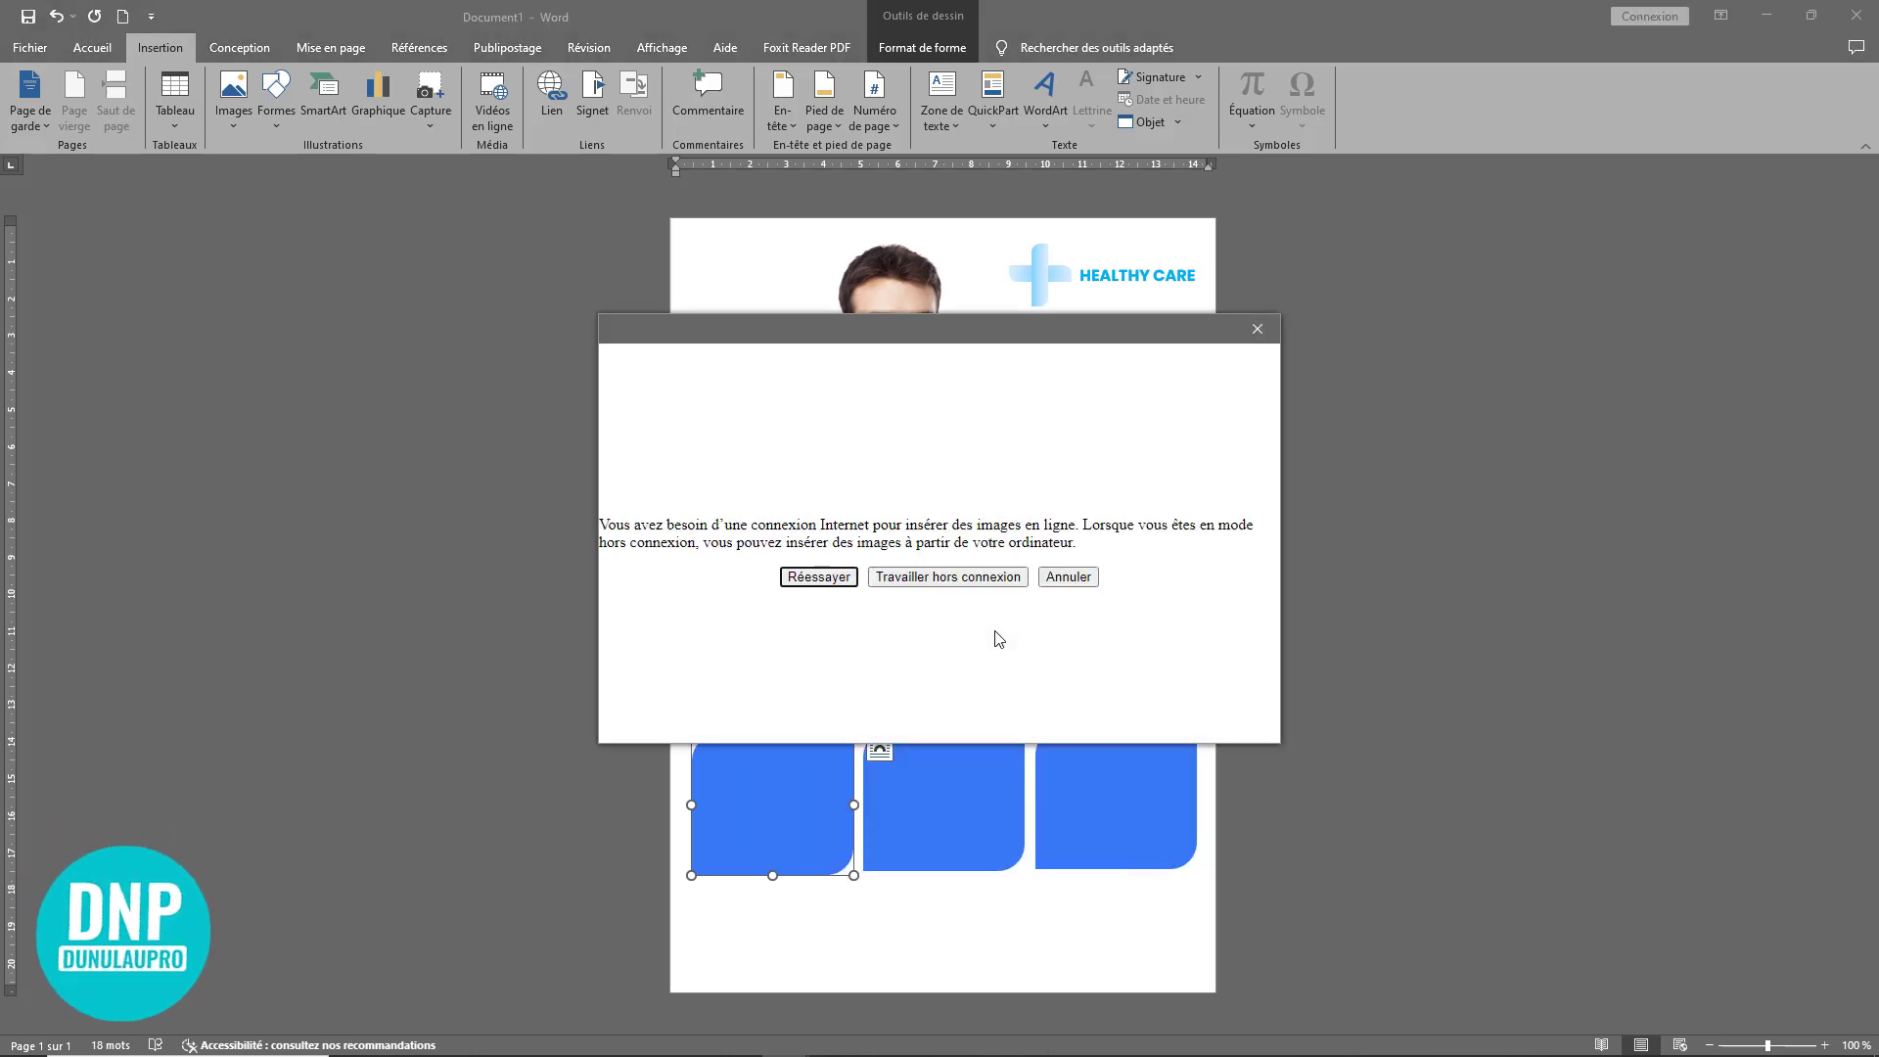
pyautogui.click(977, 579)
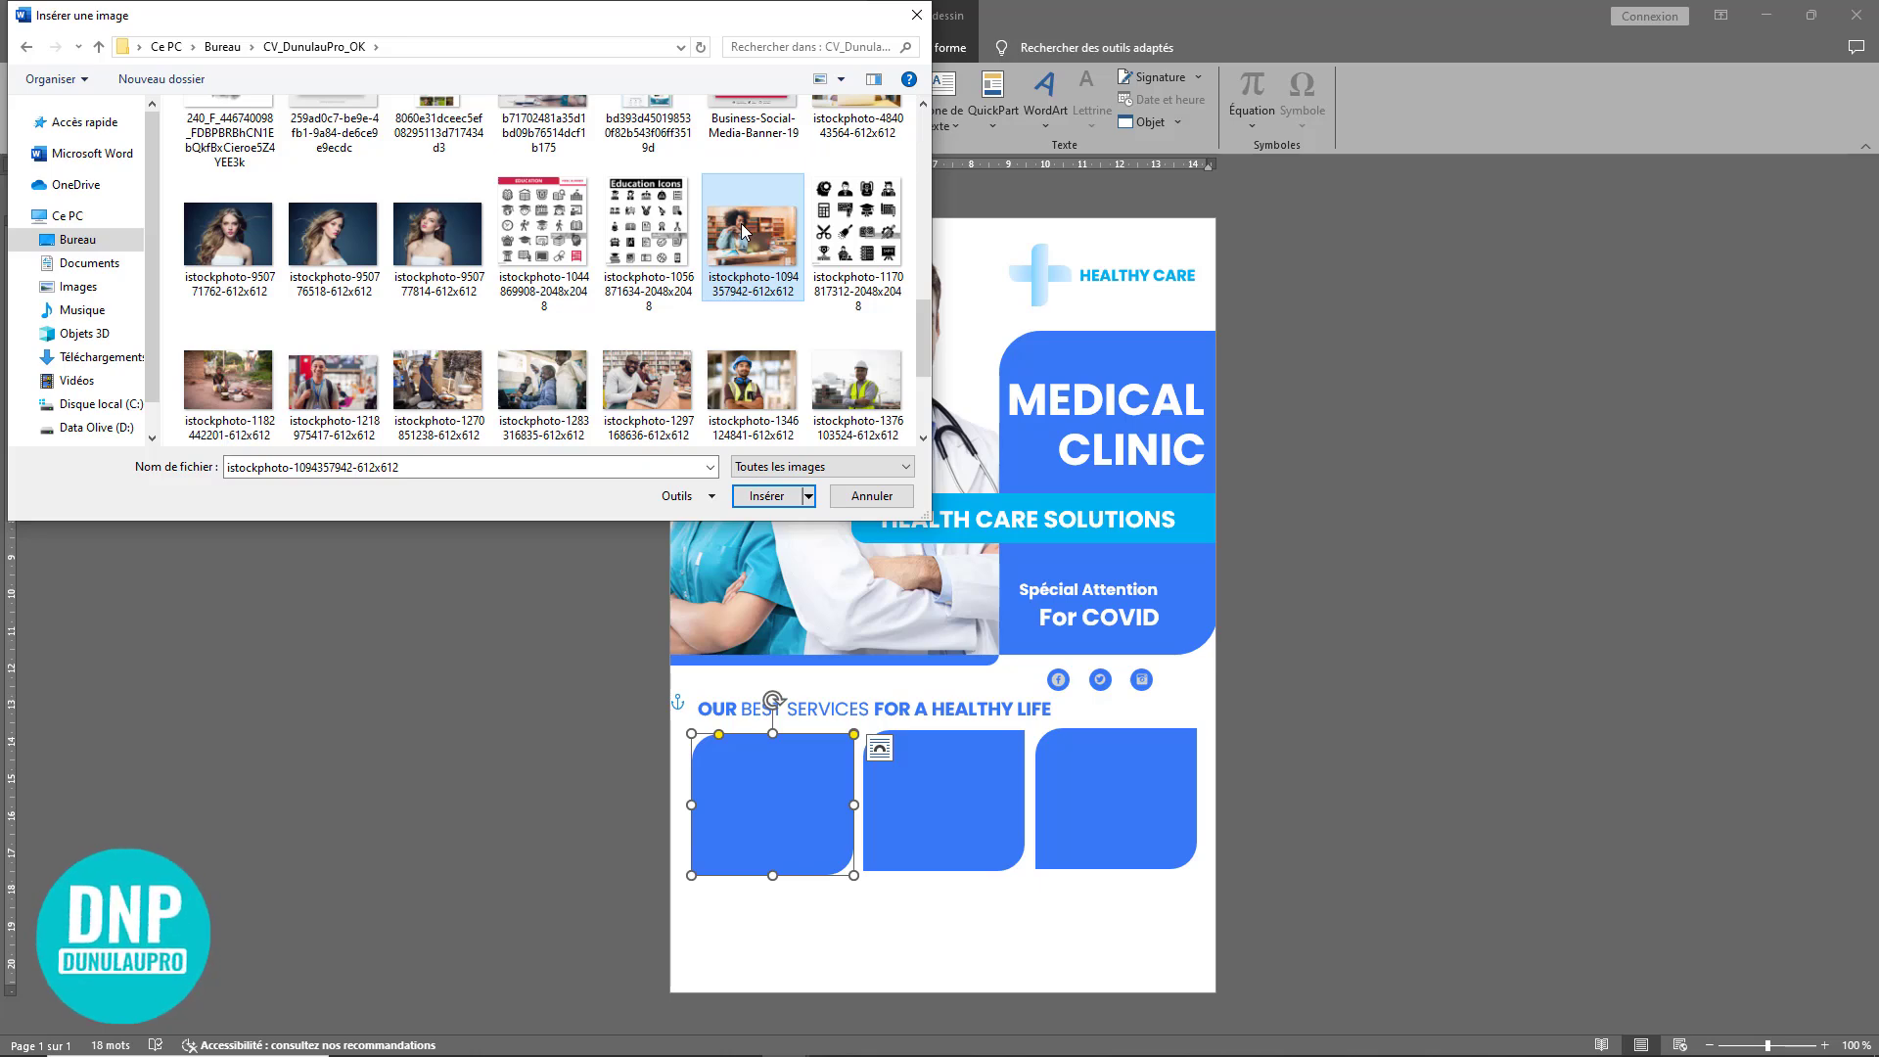
pyautogui.click(766, 496)
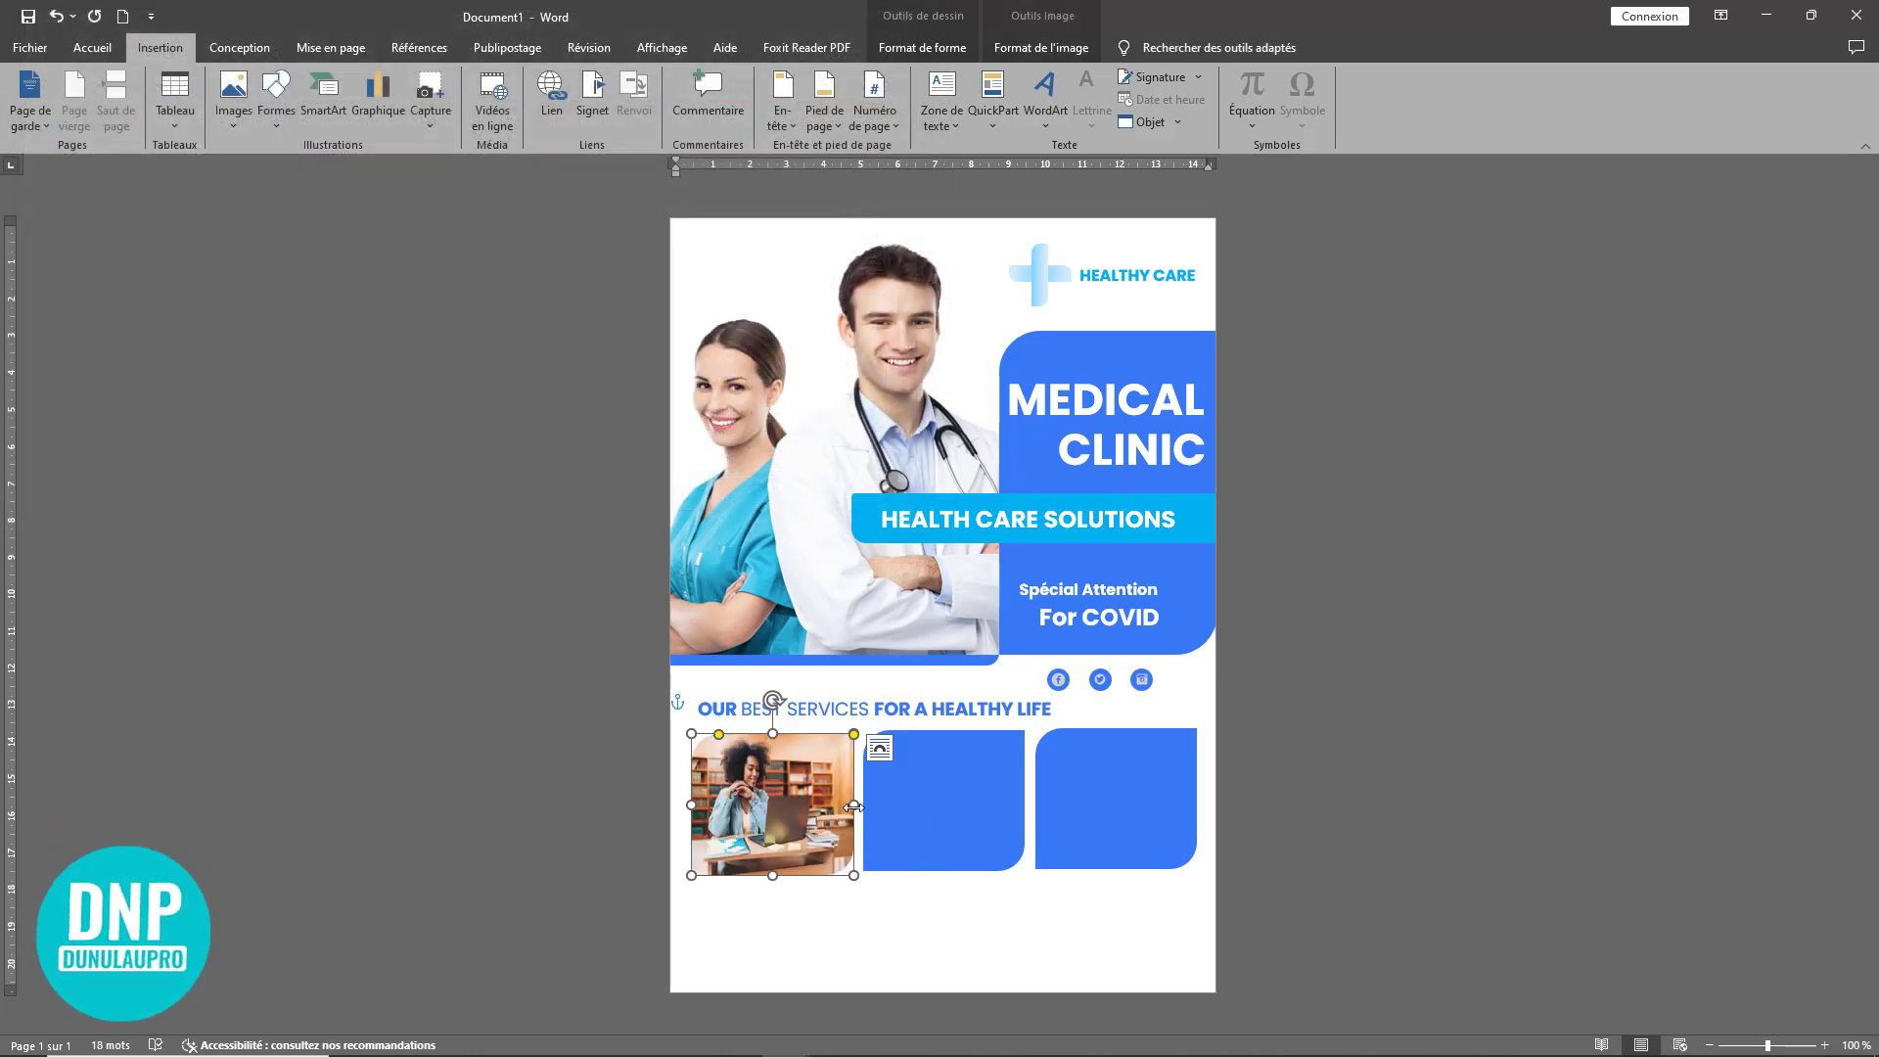
# Step: Crop the first card's picture with the Fill option, enlarging and shifting it so the woman sits nearer the card's centre
pyautogui.click(815, 795)
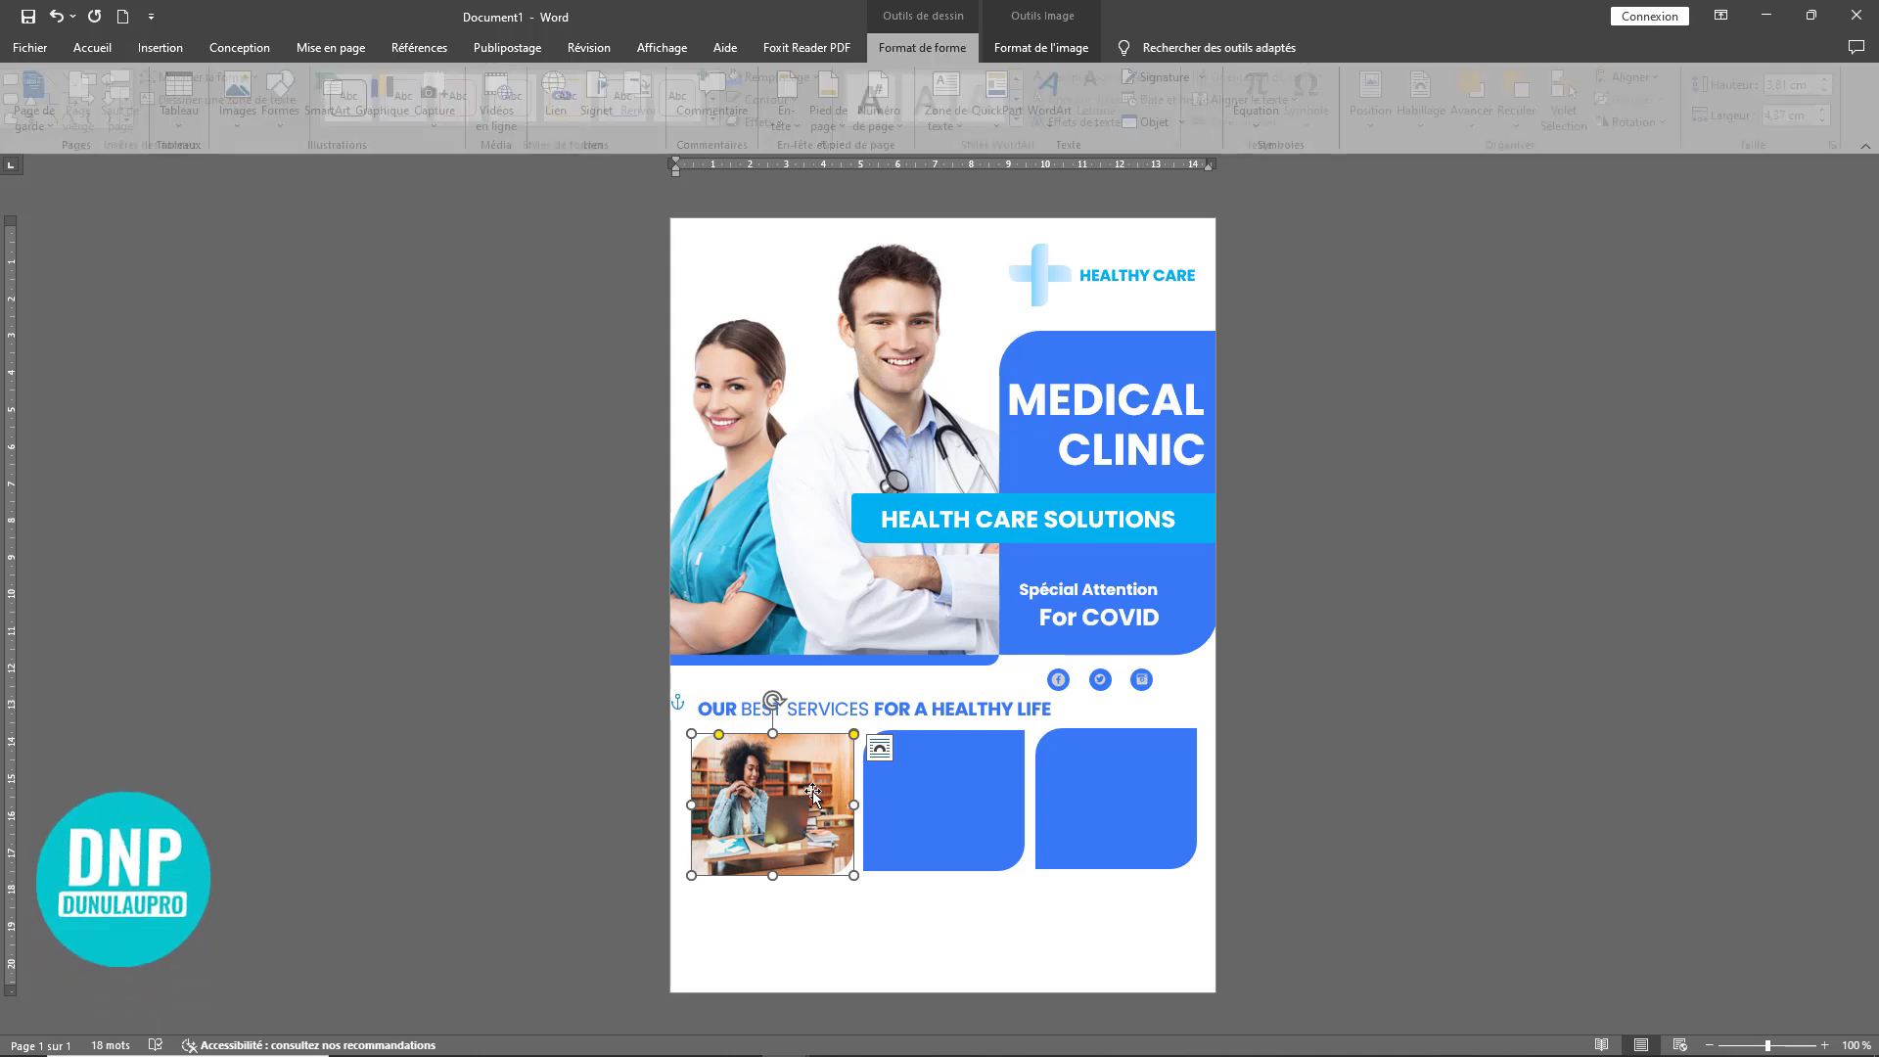
pyautogui.click(1021, 51)
pyautogui.click(1627, 123)
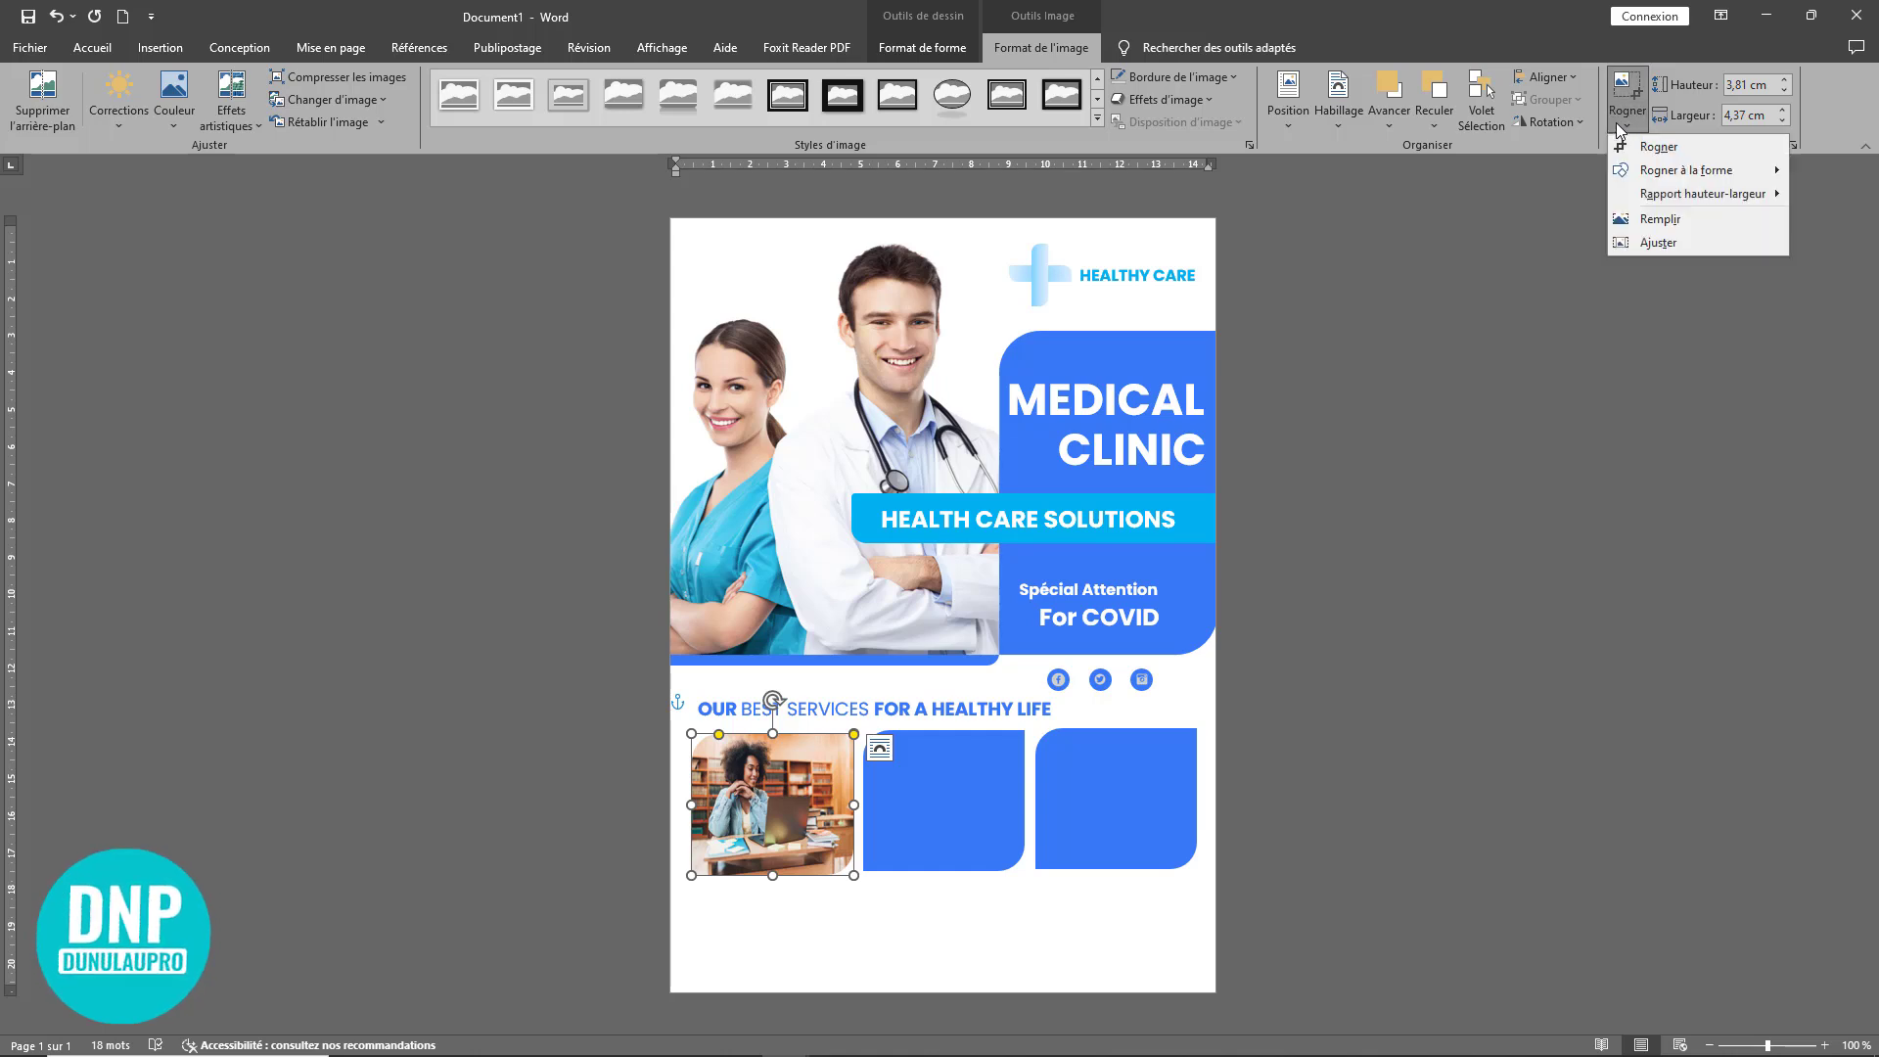
pyautogui.click(1674, 224)
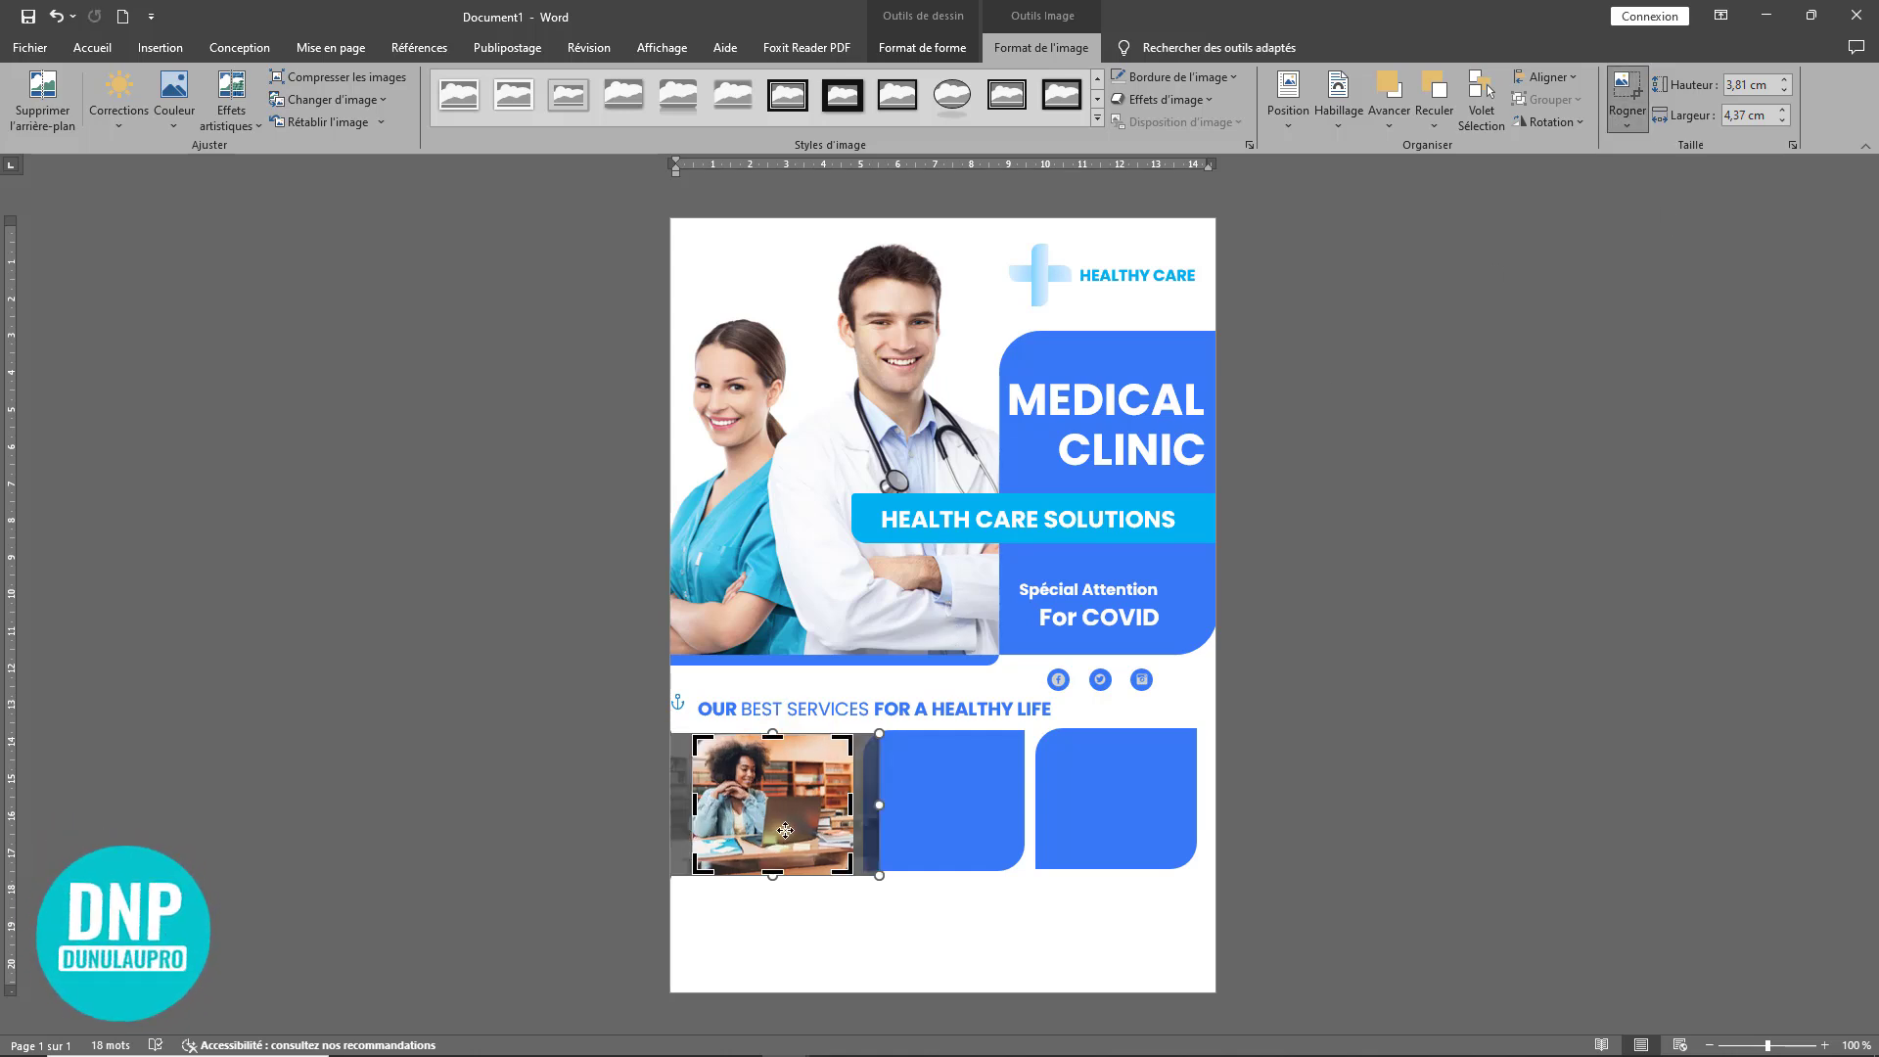
pyautogui.moveTo(789, 829)
pyautogui.mouseDown()
pyautogui.moveTo(779, 871)
pyautogui.moveTo(893, 886)
pyautogui.mouseUp()
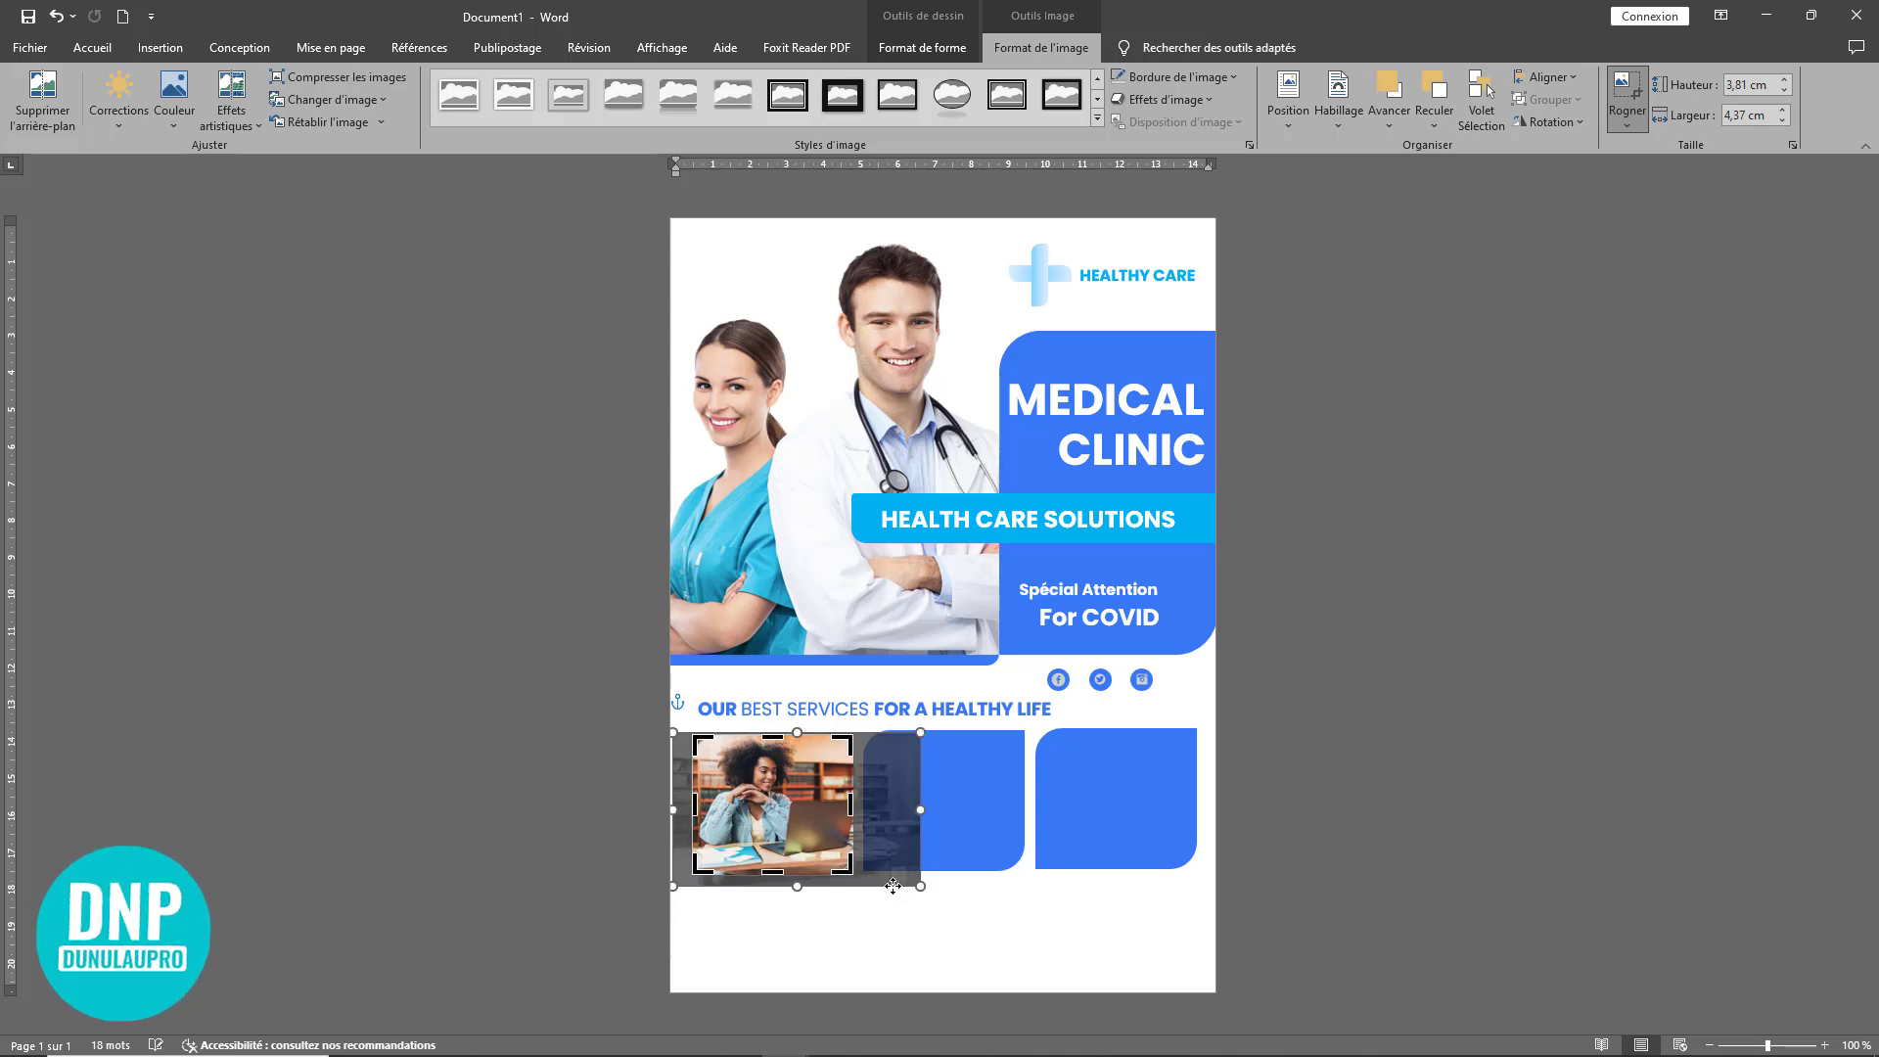
pyautogui.click(1628, 90)
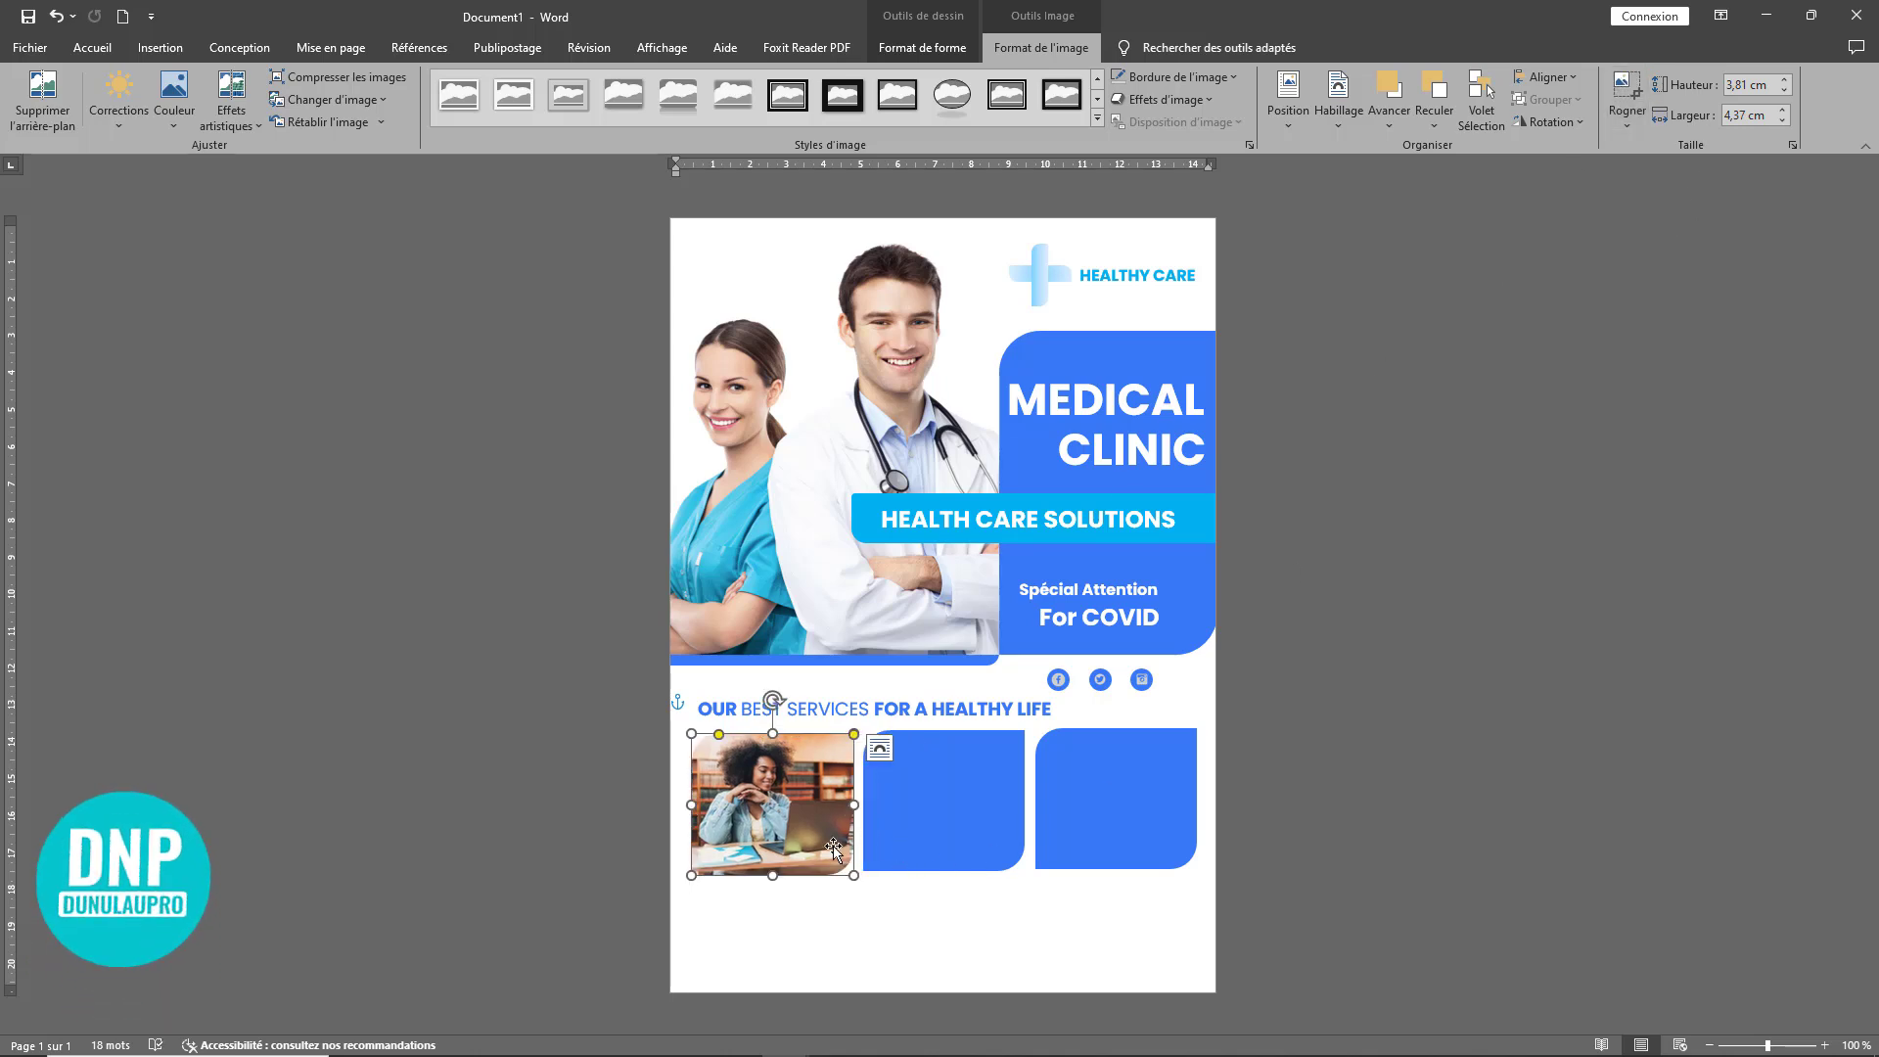
pyautogui.click(939, 832)
pyautogui.click(778, 835)
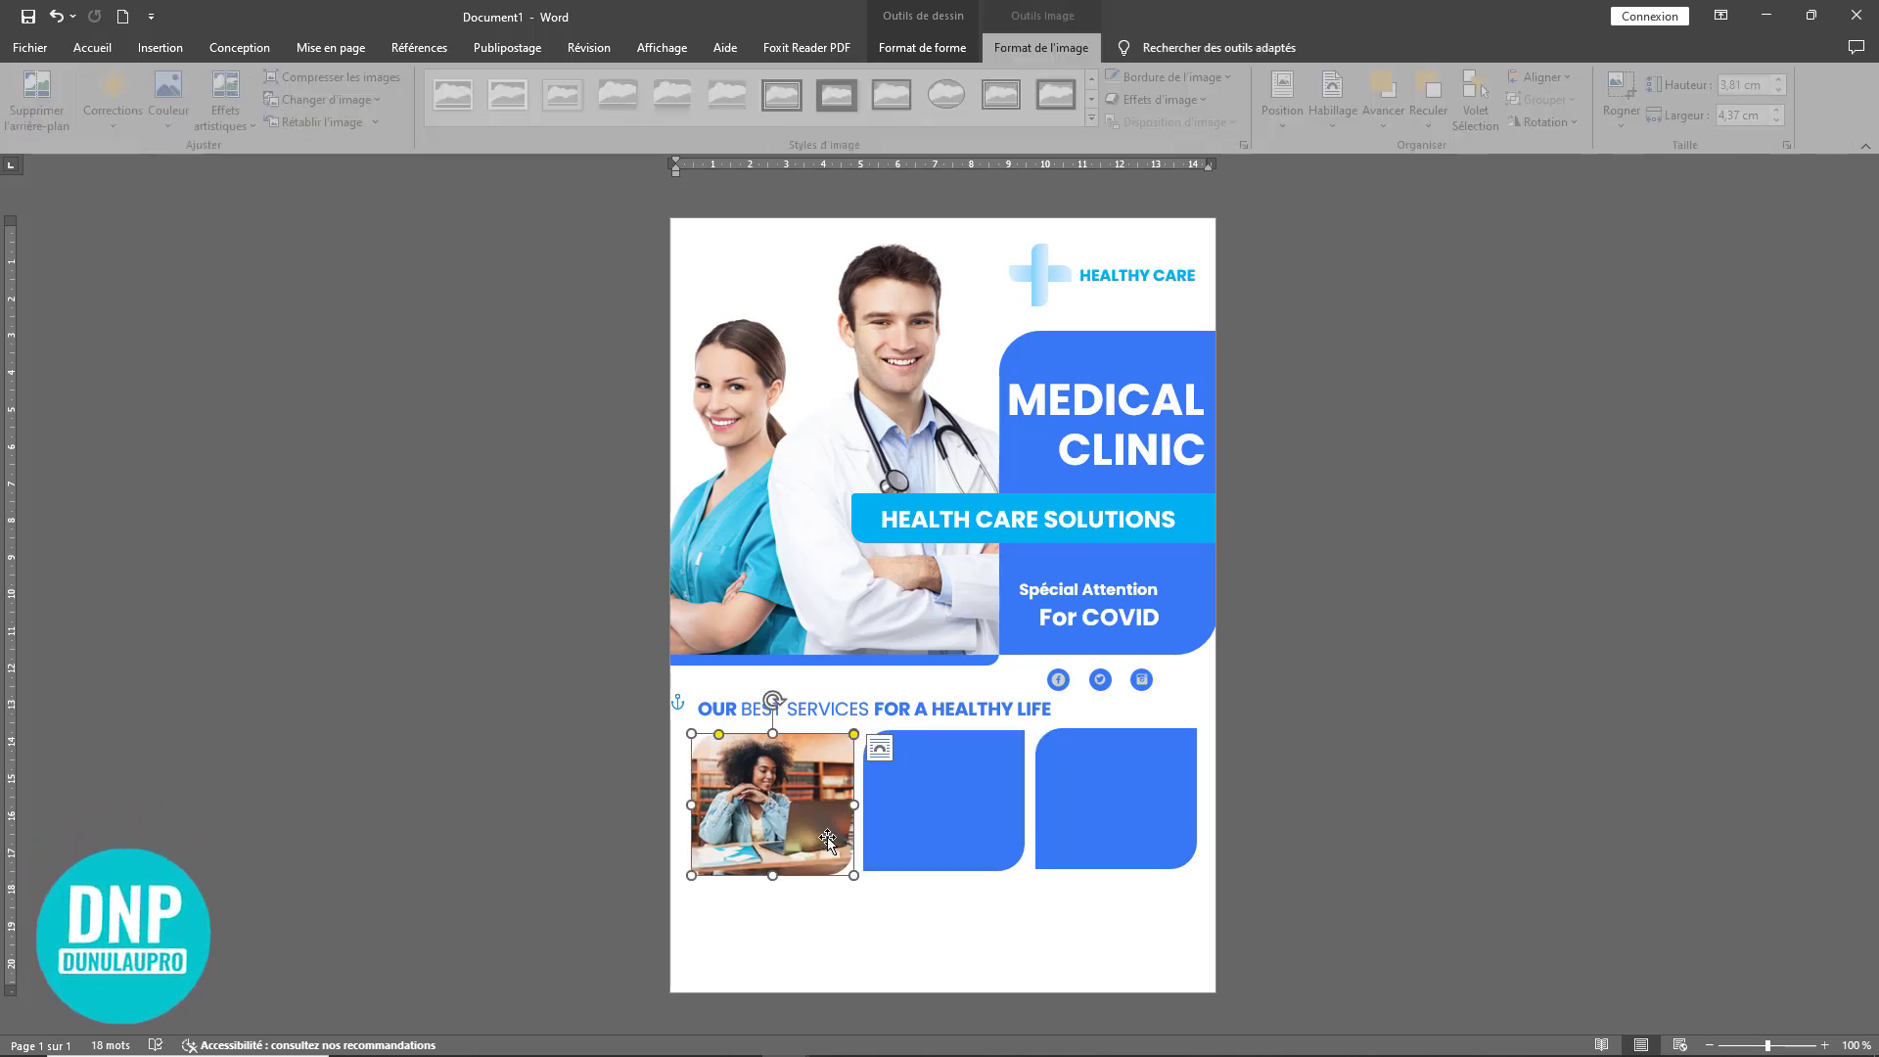
# Step: Duplicate the middle blue card onto the photo card and nudge the copy to a slight offset down and to the right
pyautogui.click(926, 846)
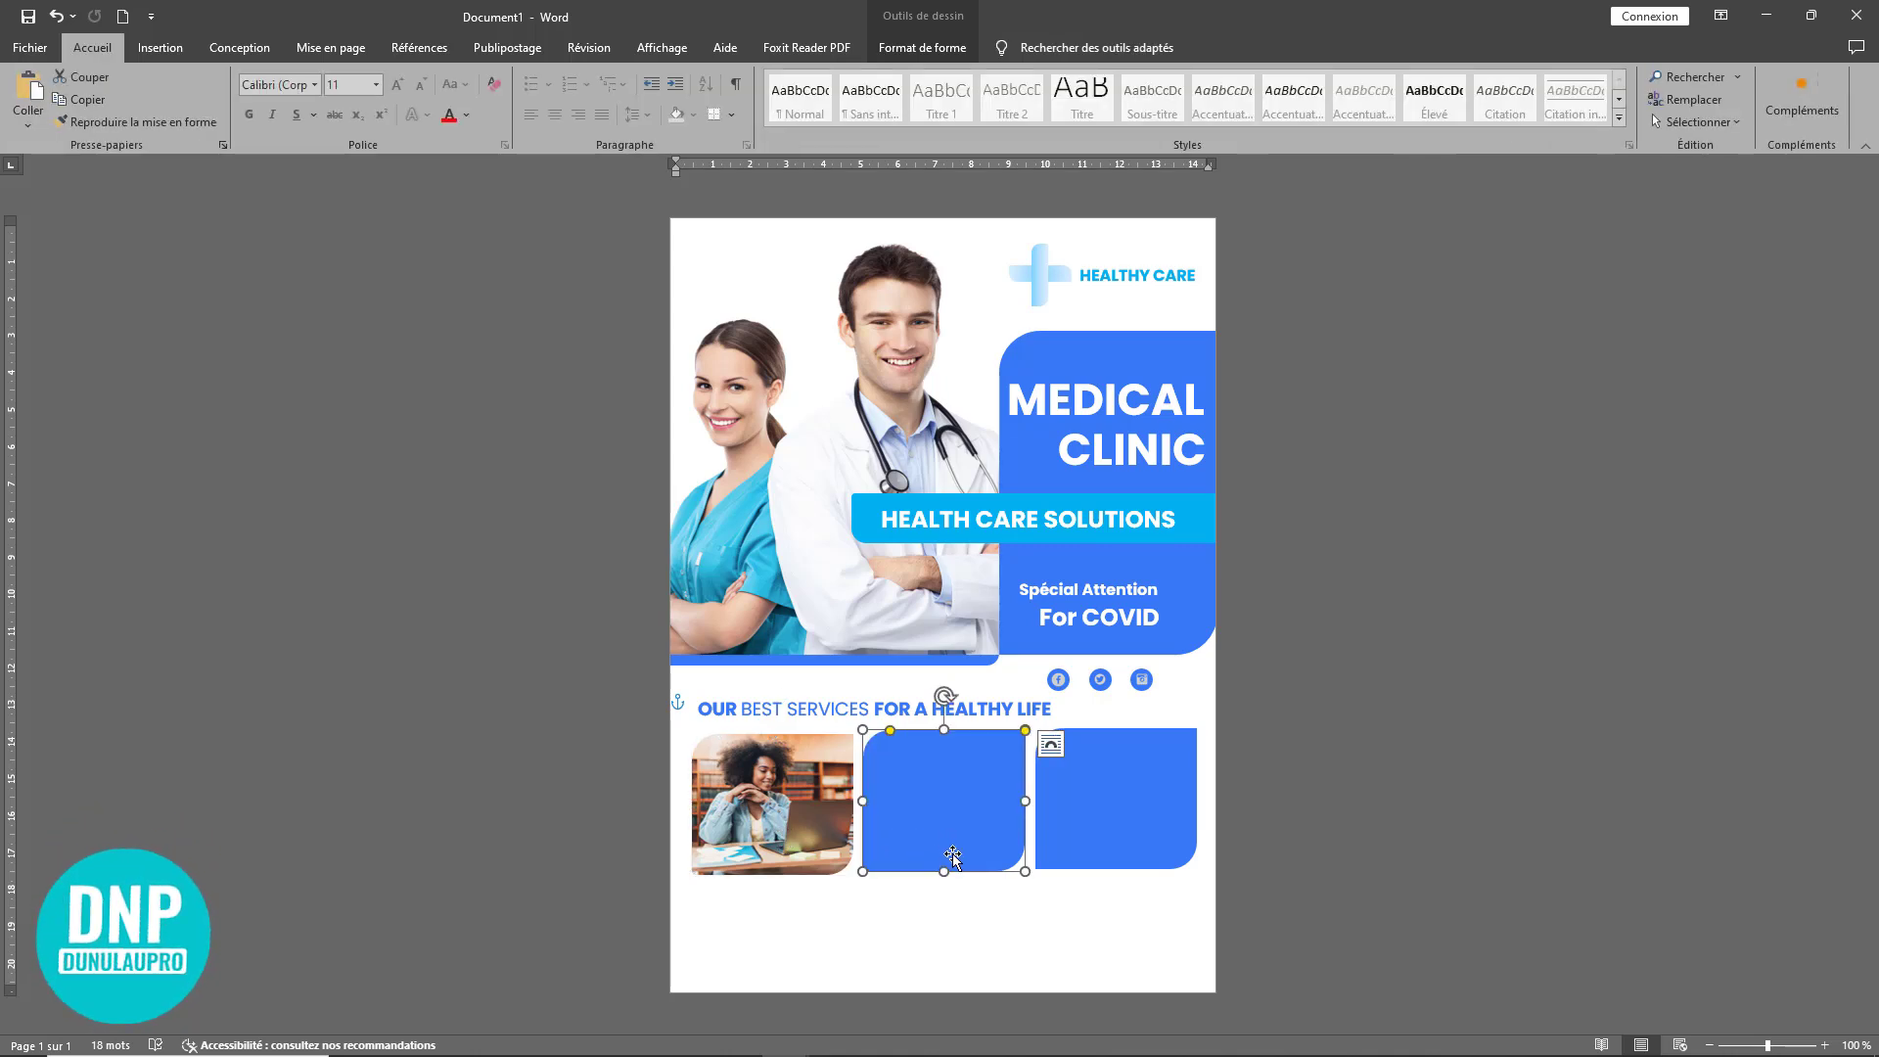
pyautogui.moveTo(939, 898); pyautogui.dragTo(783, 823)
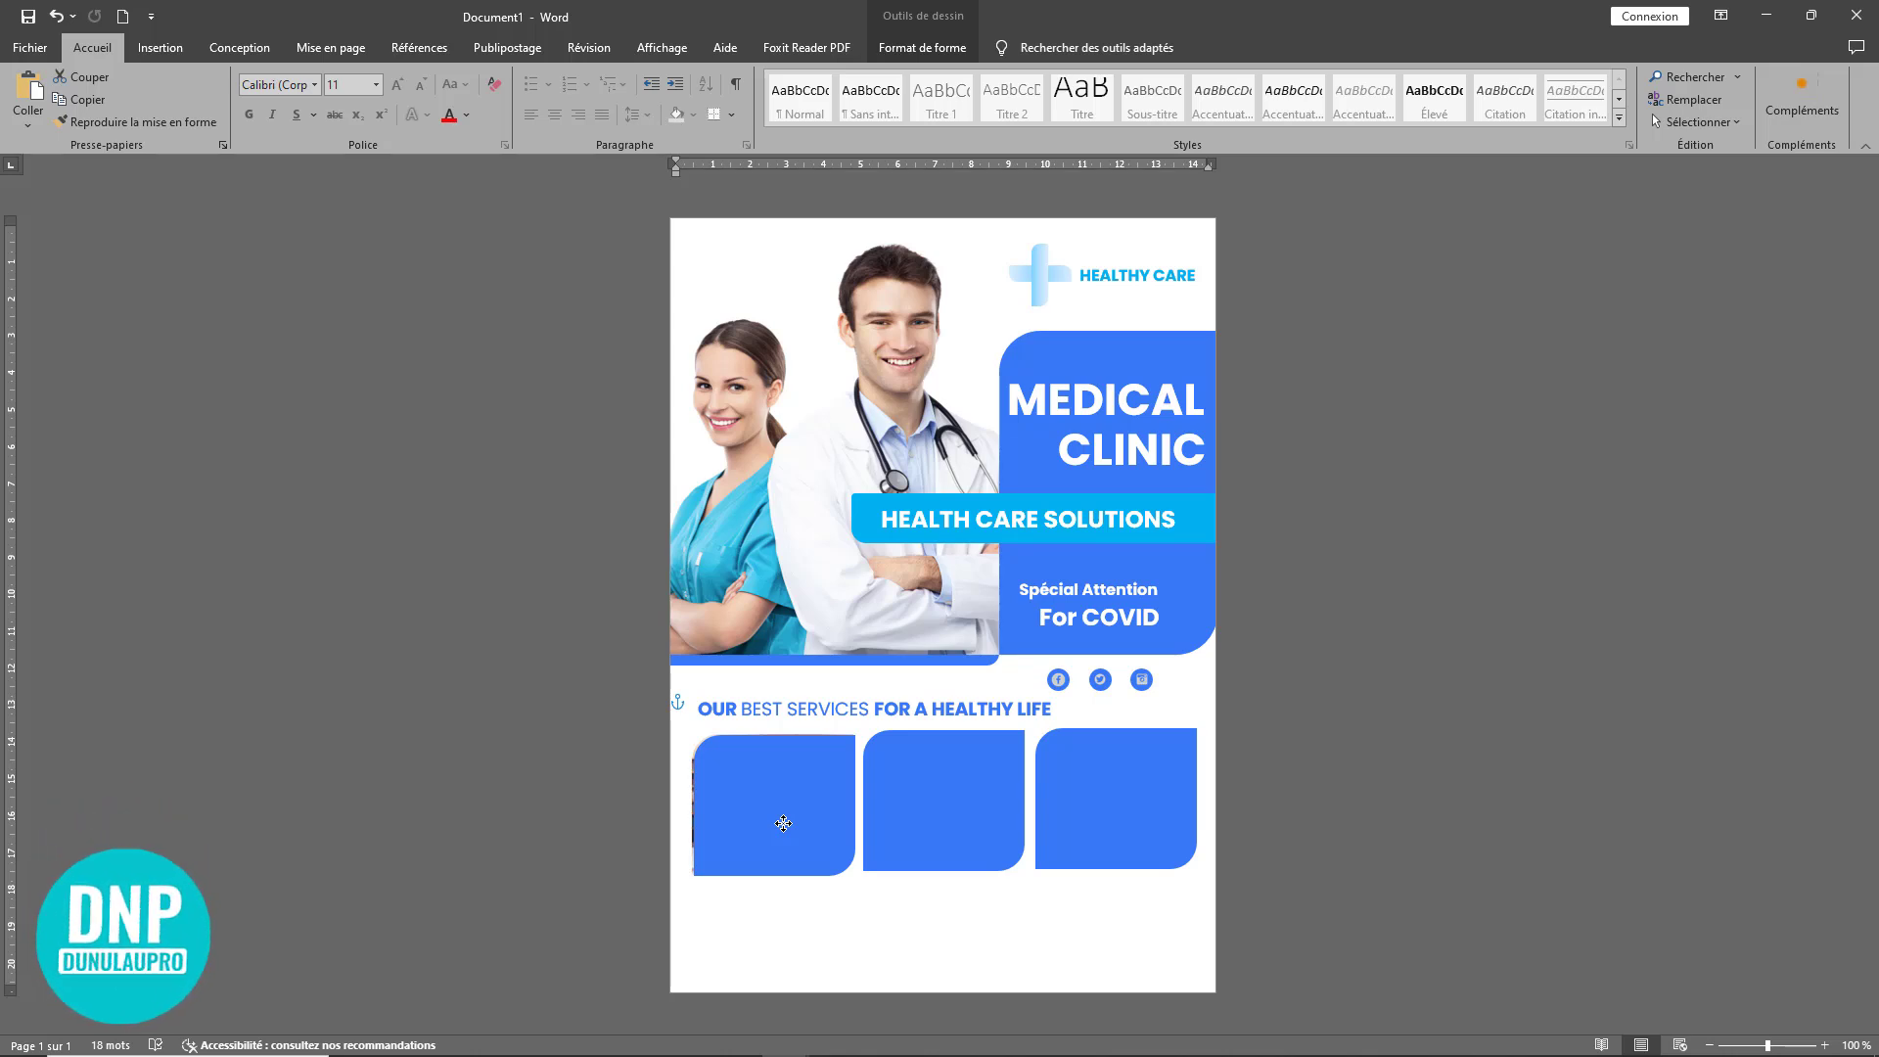
pyautogui.moveTo(784, 825); pyautogui.dragTo(785, 824)
pyautogui.press('Down')
pyautogui.press('Down')
pyautogui.press('Down')
pyautogui.press('Down')
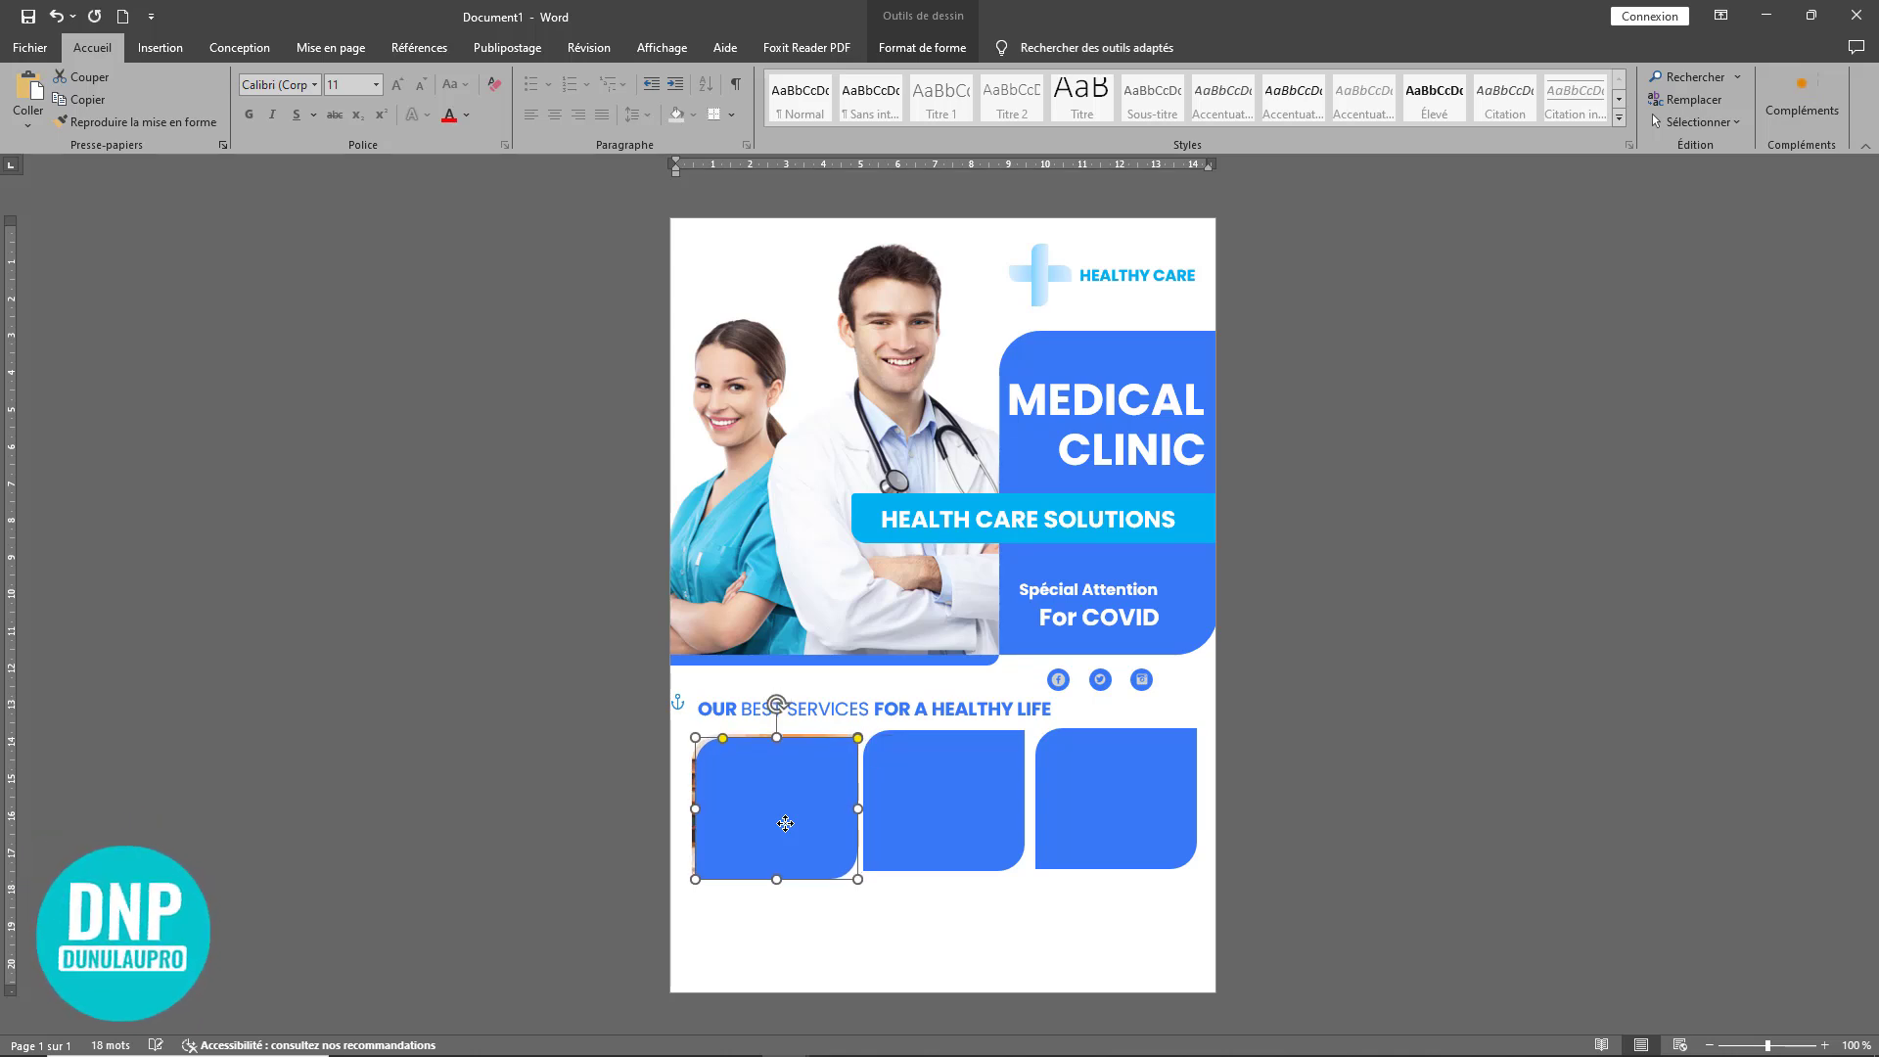
pyautogui.press('Right')
pyautogui.press('Right')
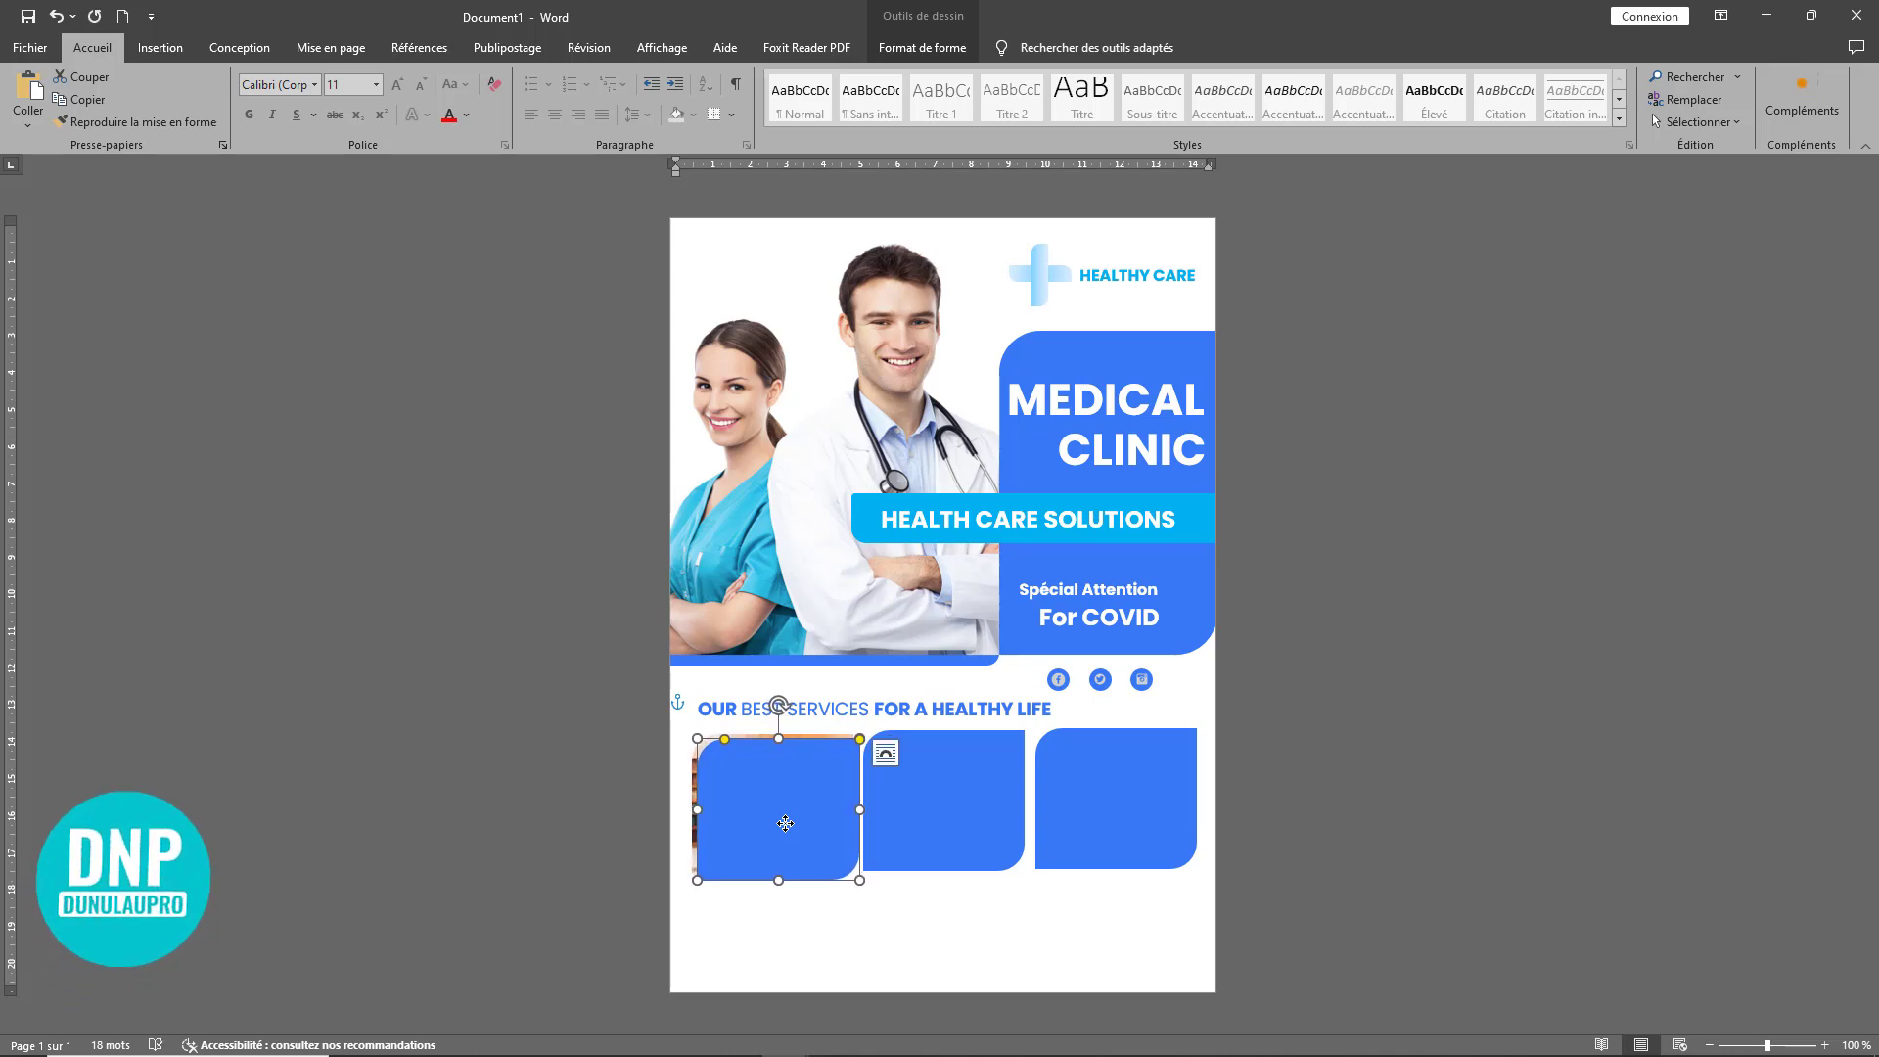
pyautogui.press('Left')
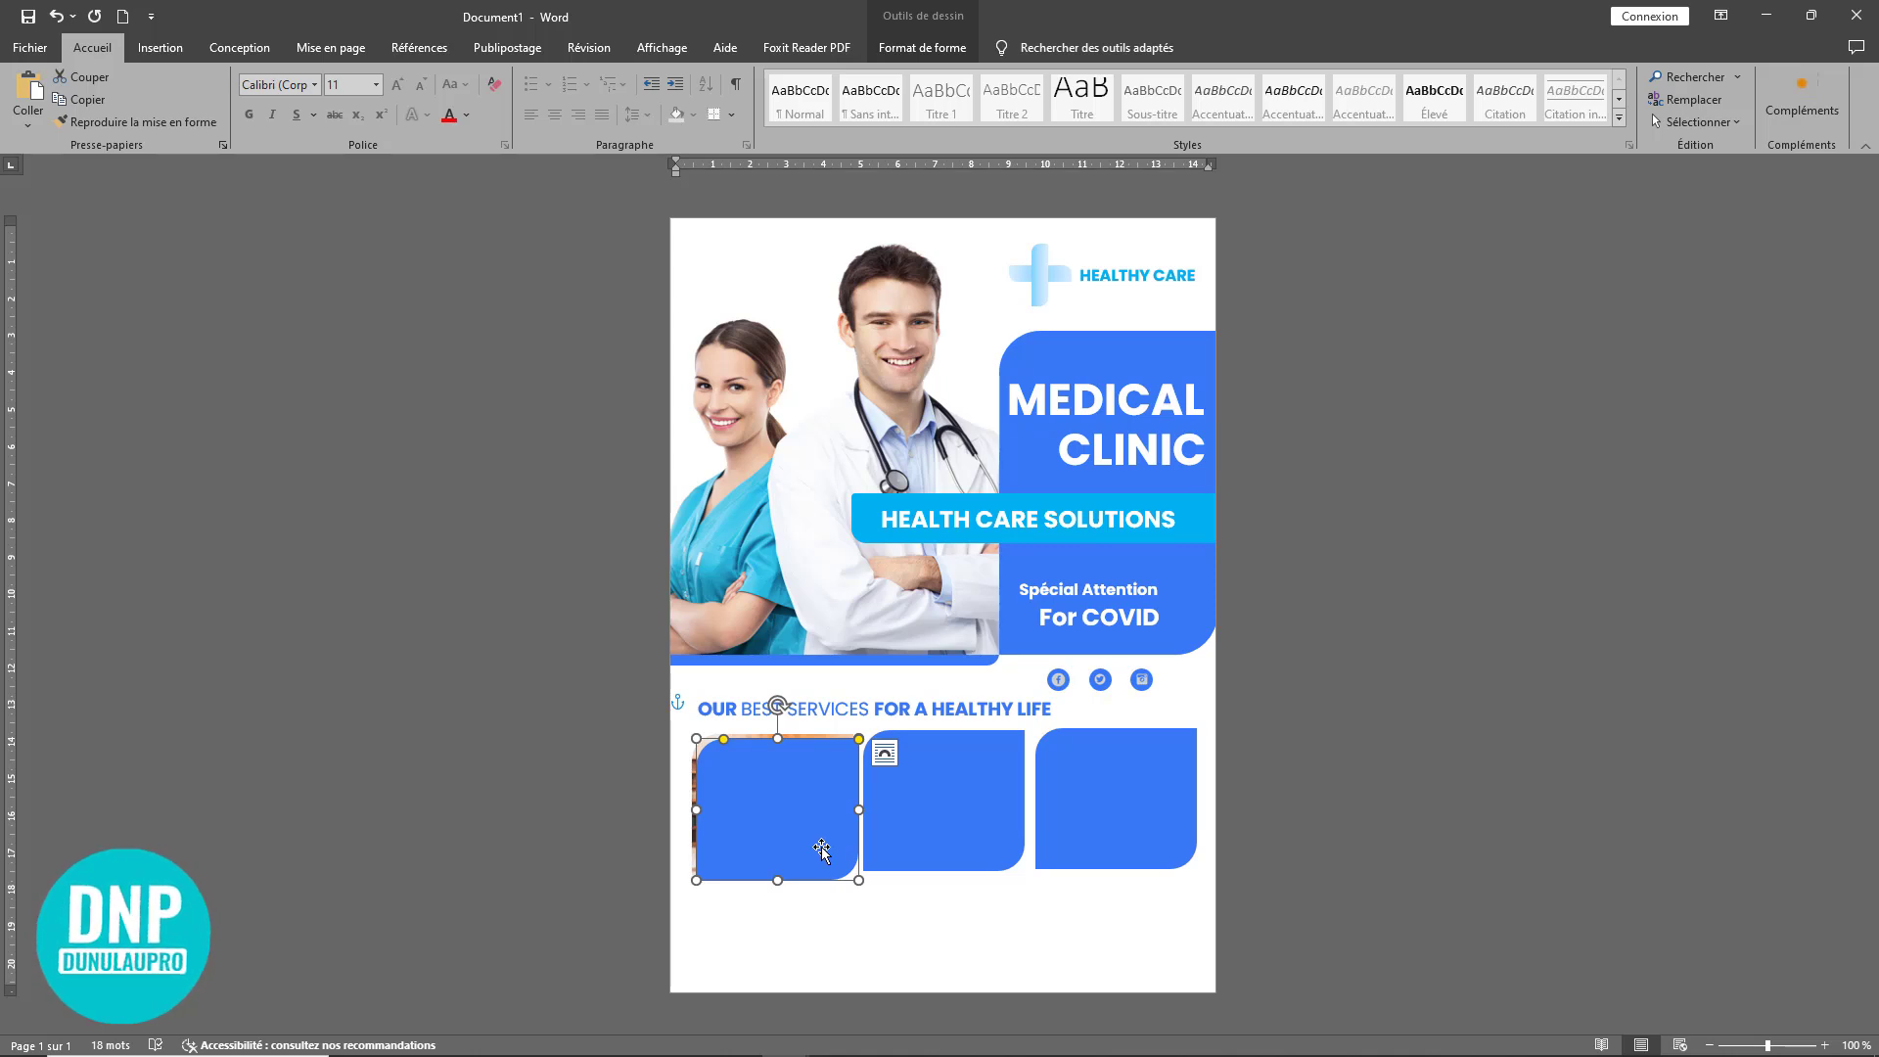
# Step: Set the text wrapping of the blue copy to Behind Text so that it lies beneath the photo card
pyautogui.doubleClick(823, 849)
pyautogui.click(1431, 120)
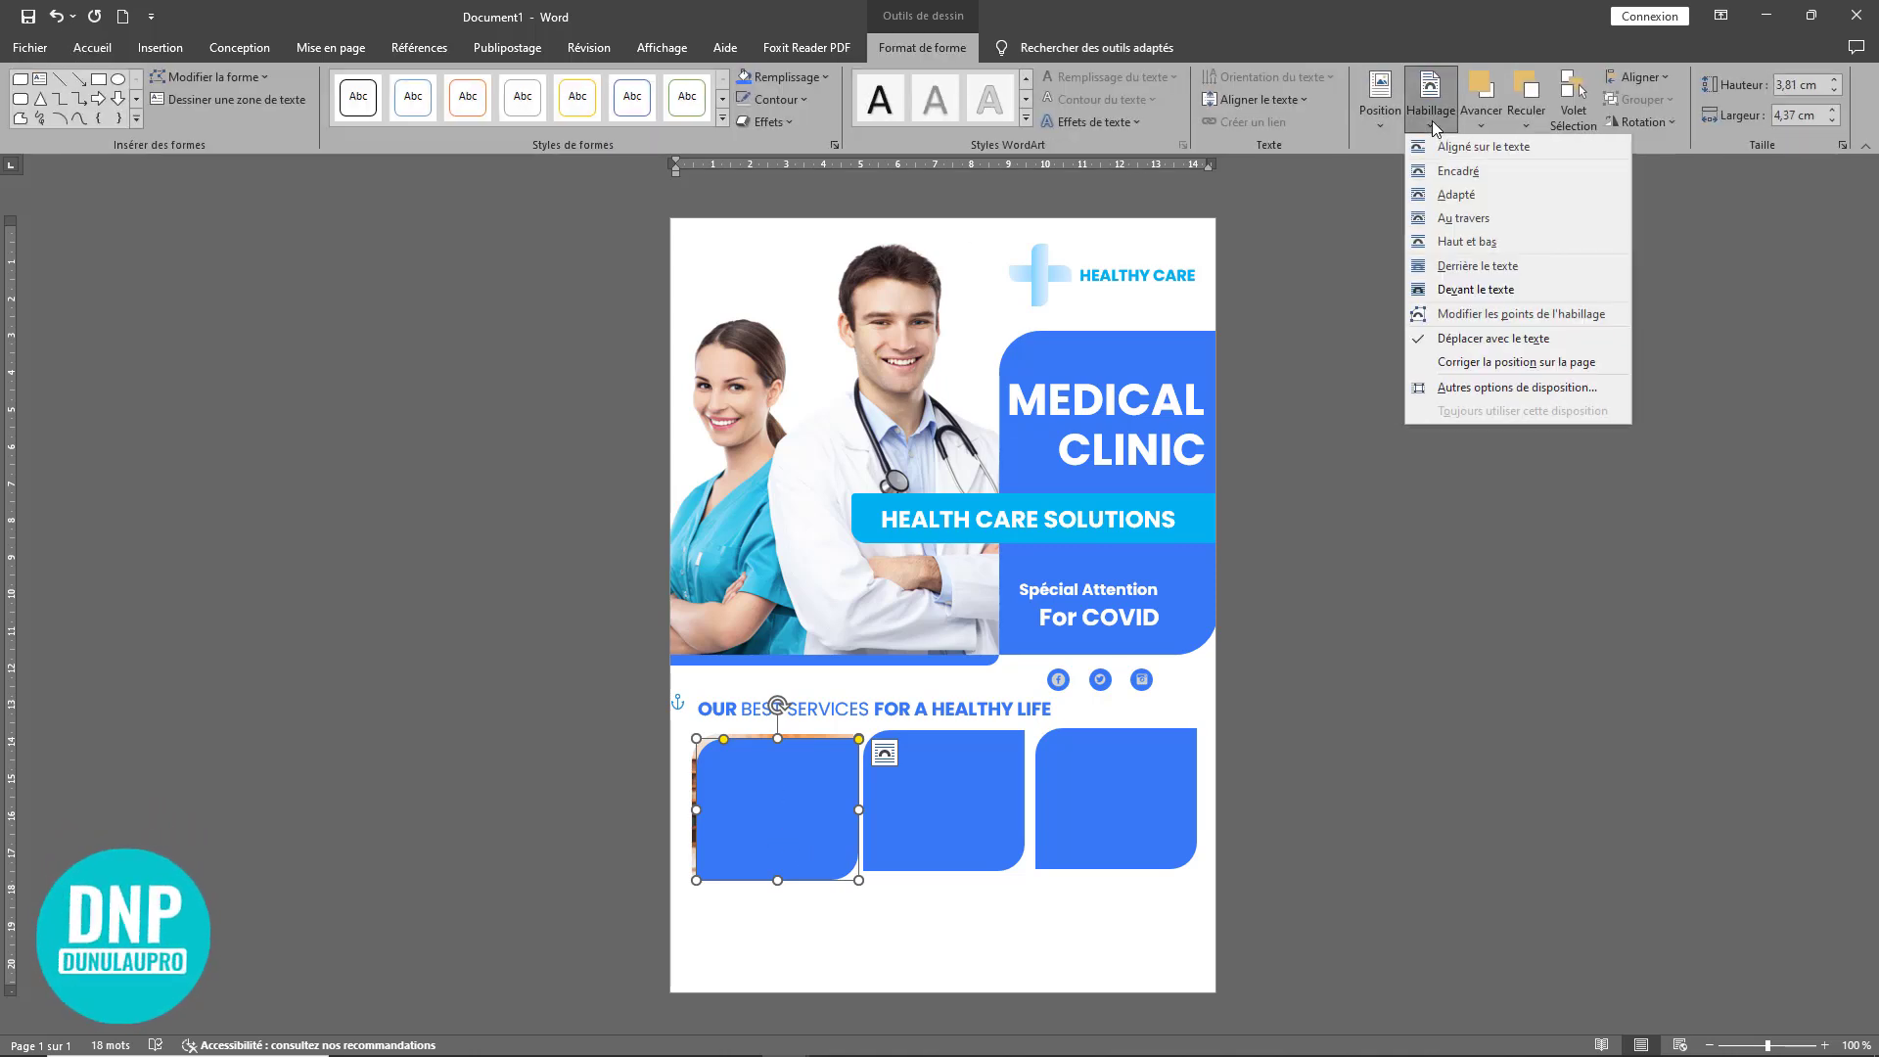
pyautogui.click(1476, 266)
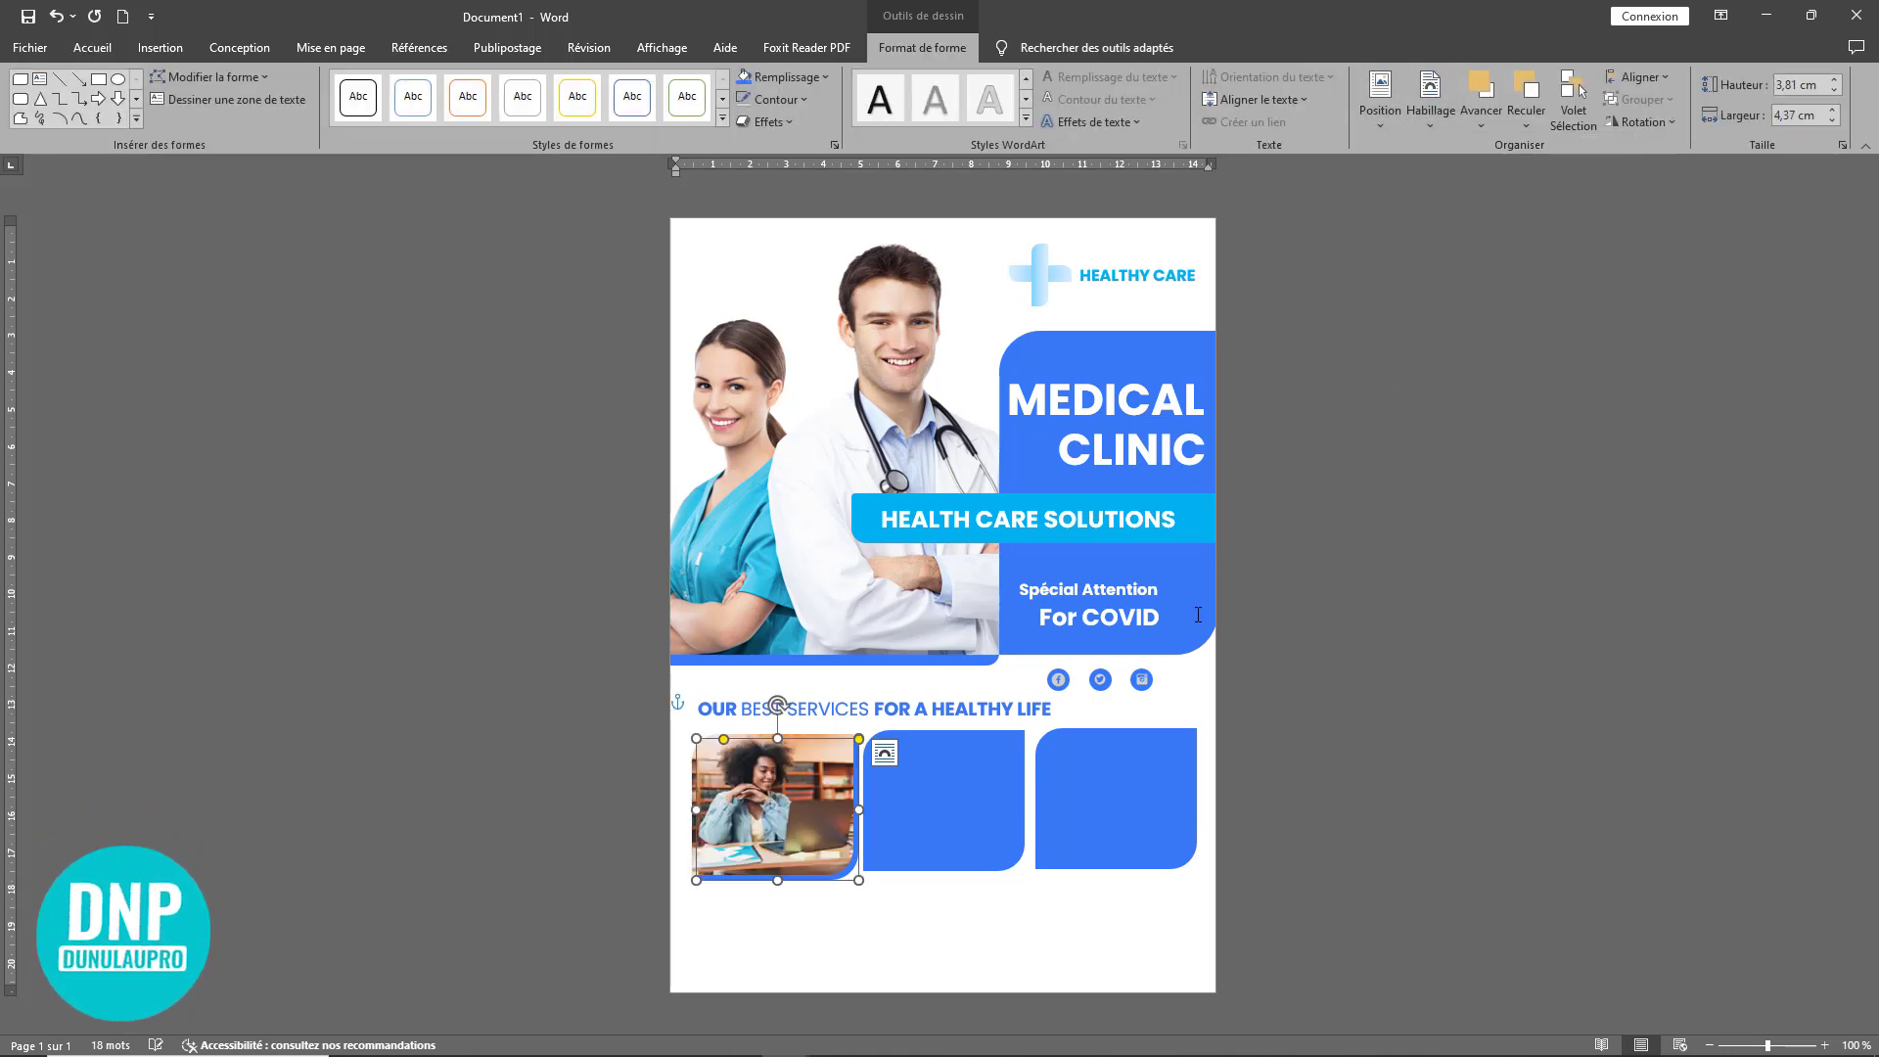
# Step: Fine-nudge the blue copy behind the first photo card up and to the left, leaving only a thin blue edge showing
pyautogui.click(969, 889)
pyautogui.scroll(5, 969, 888)
pyautogui.scroll(-5, 971, 886)
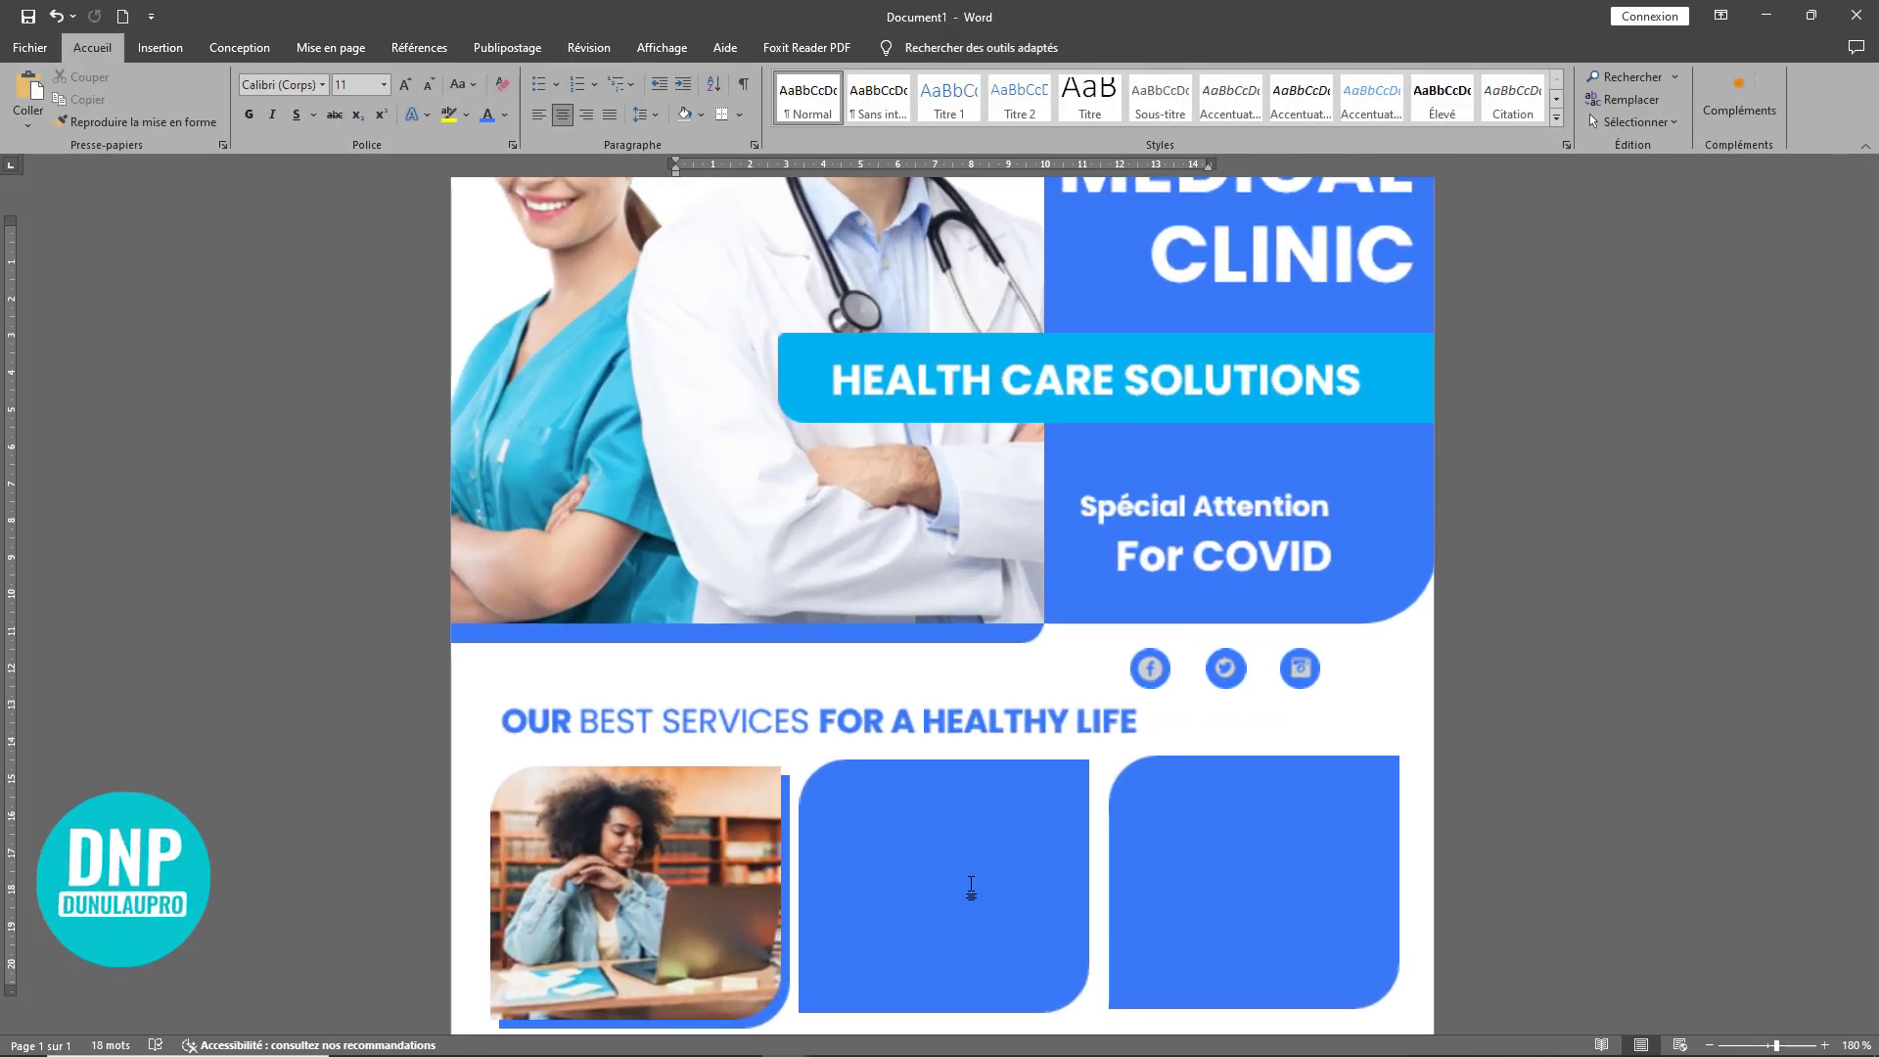
pyautogui.scroll(3, 717, 803)
pyautogui.click(728, 803)
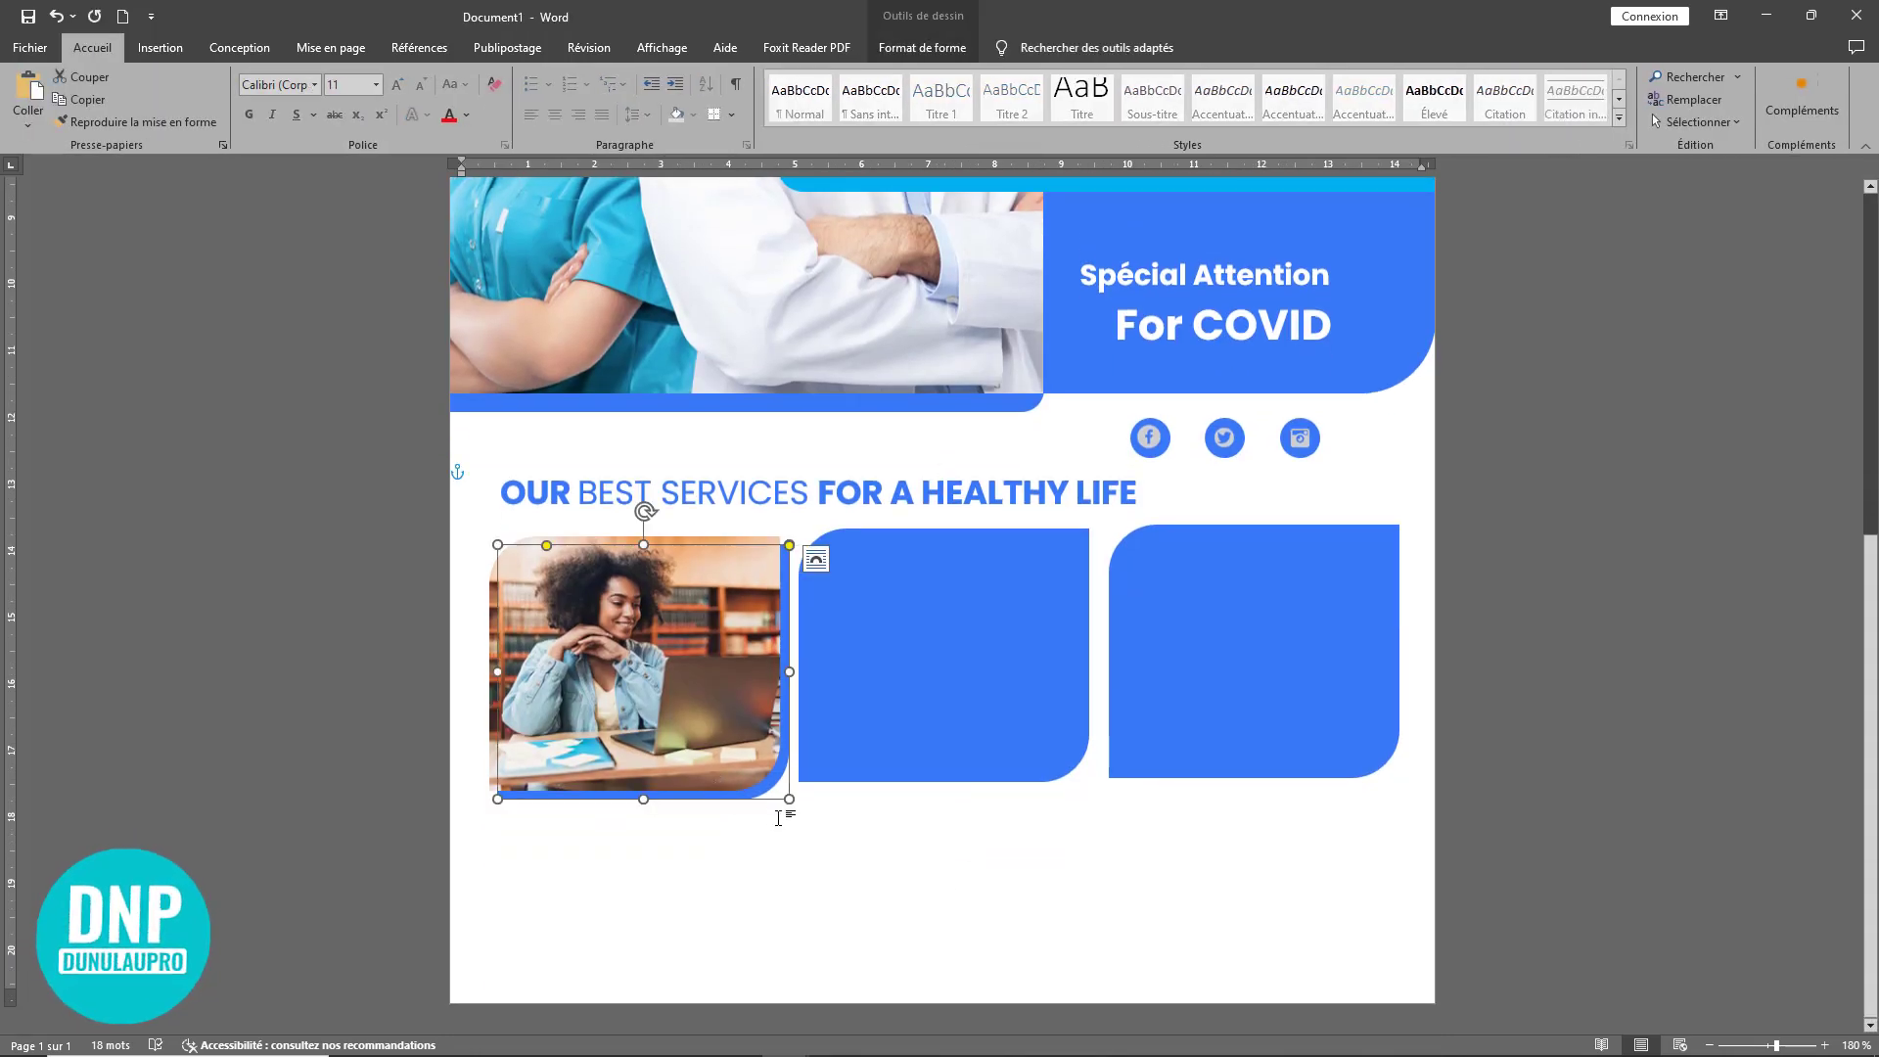
pyautogui.hotkey('ctrl', 'Up')
pyautogui.hotkey('ctrl', 'Up')
pyautogui.hotkey('ctrl', 'Left')
pyautogui.hotkey('ctrl', 'Left')
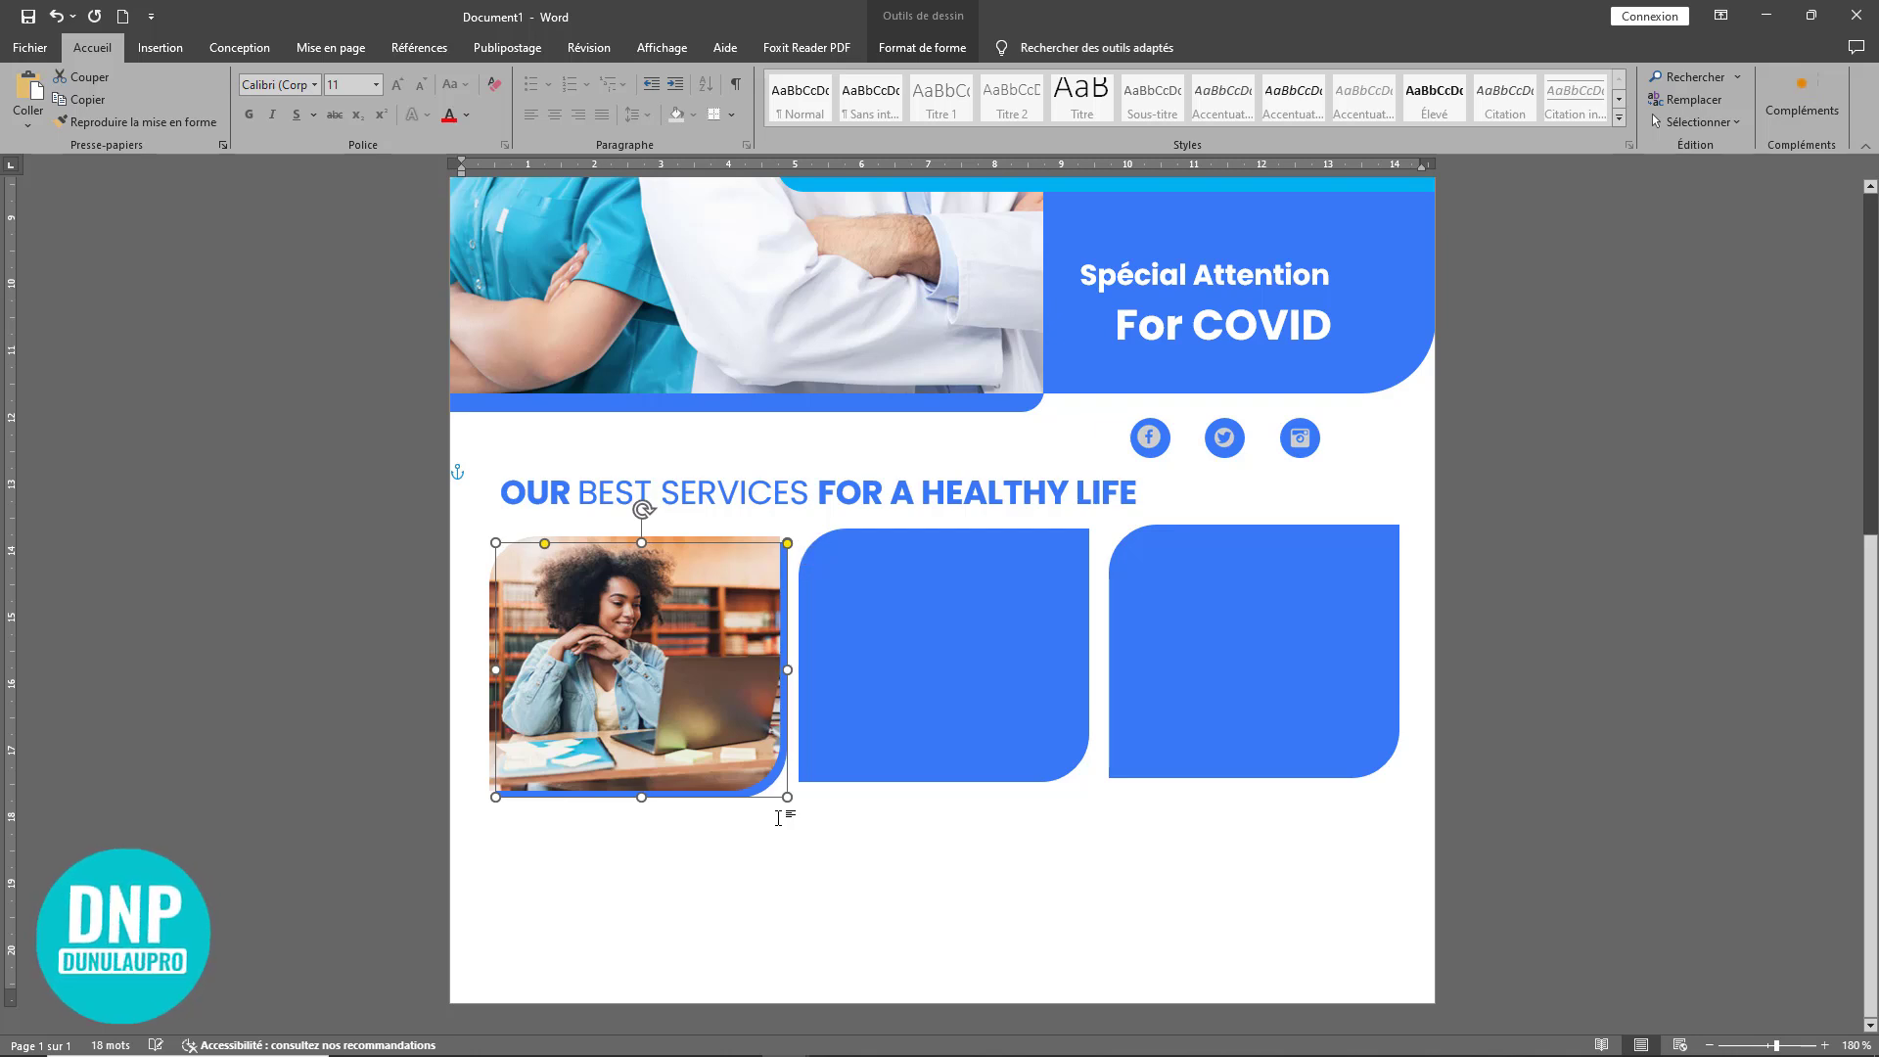
pyautogui.hotkey('ctrl', 'Up')
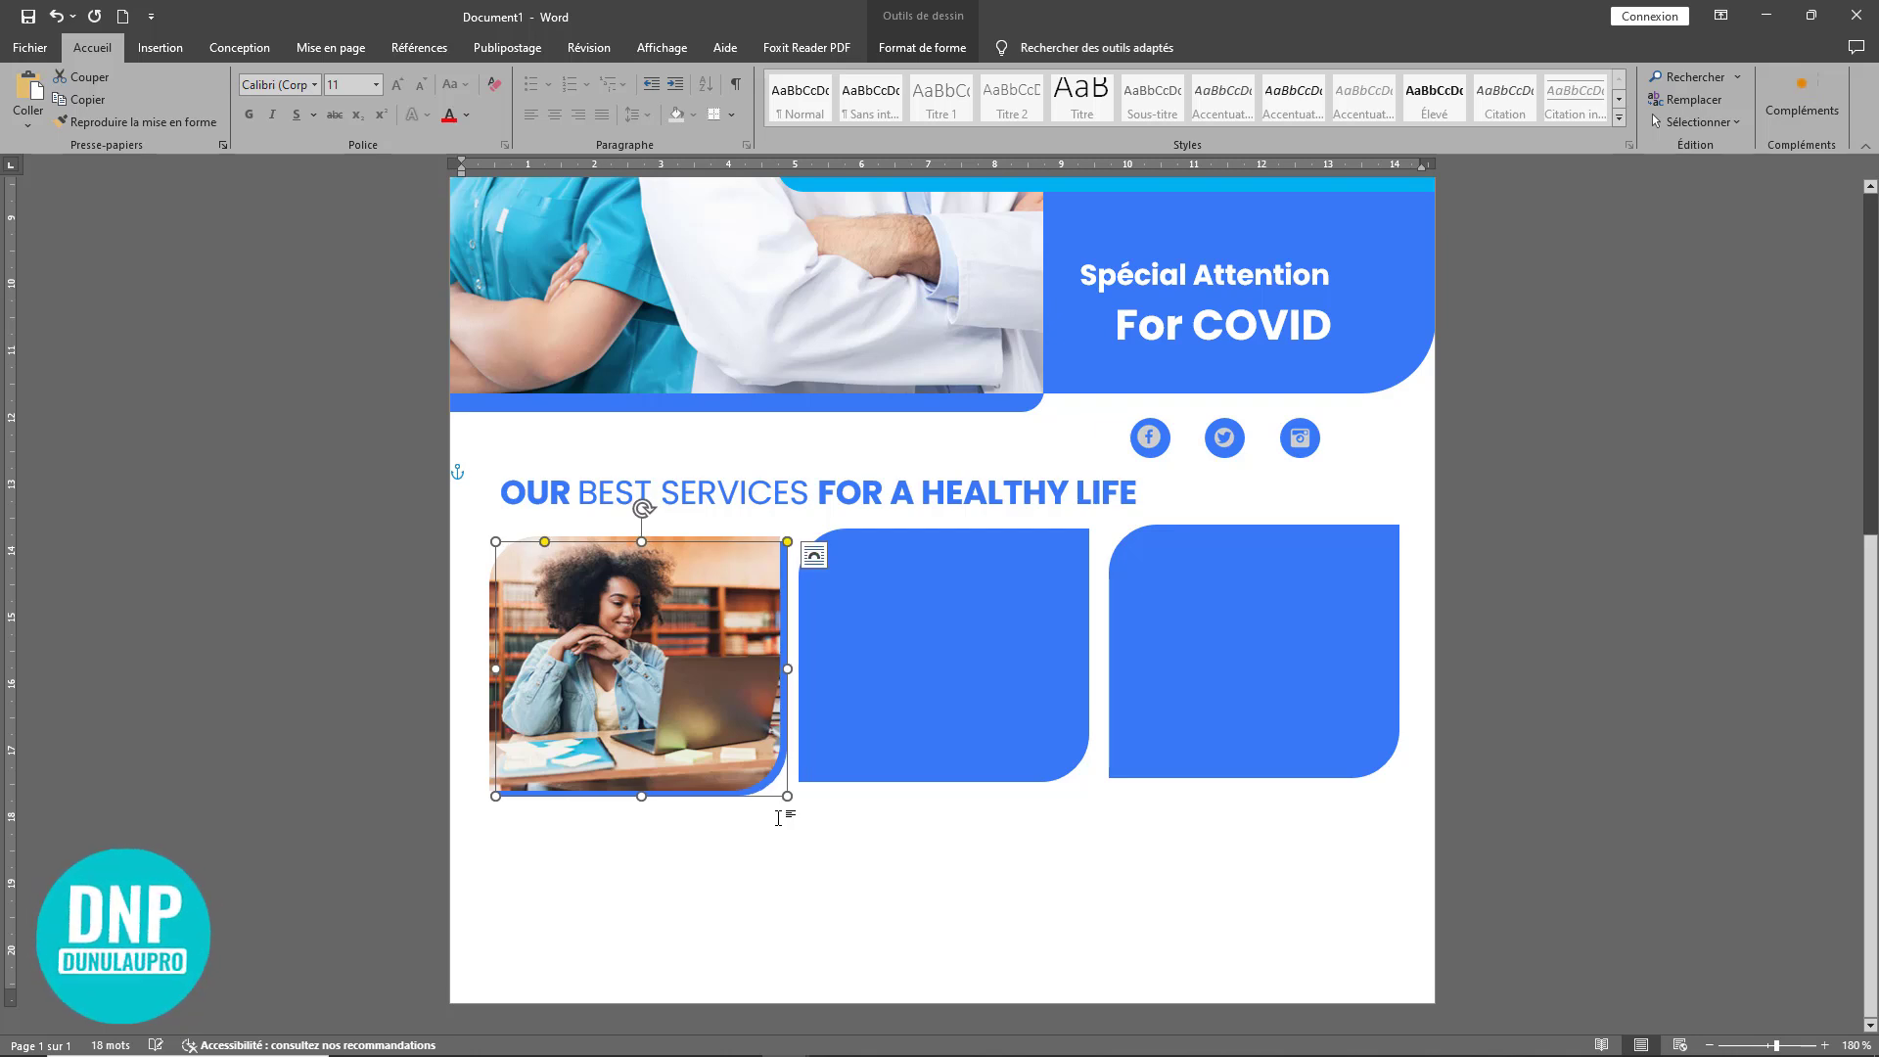
pyautogui.click(890, 874)
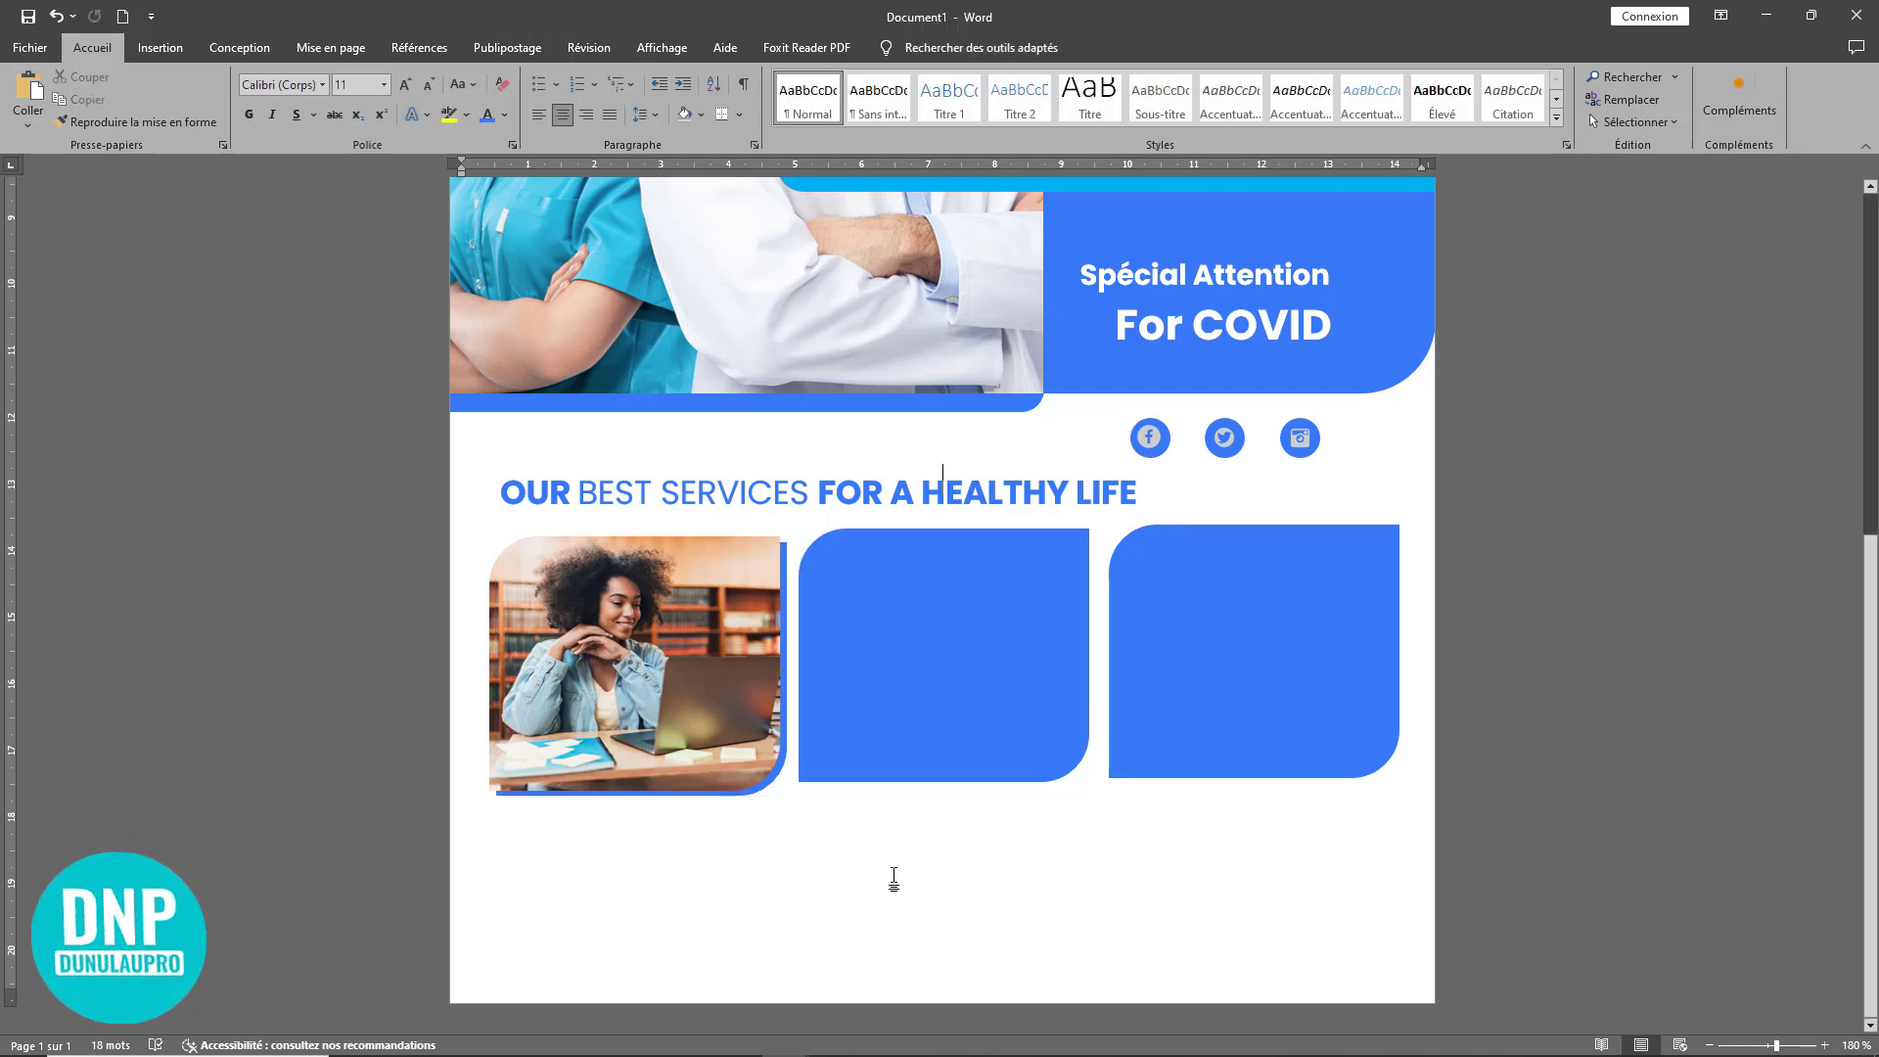
# Step: Fill the middle card with the office photo of a man at his laptop from the CV_DunulauPro_OK folder
pyautogui.click(783, 768)
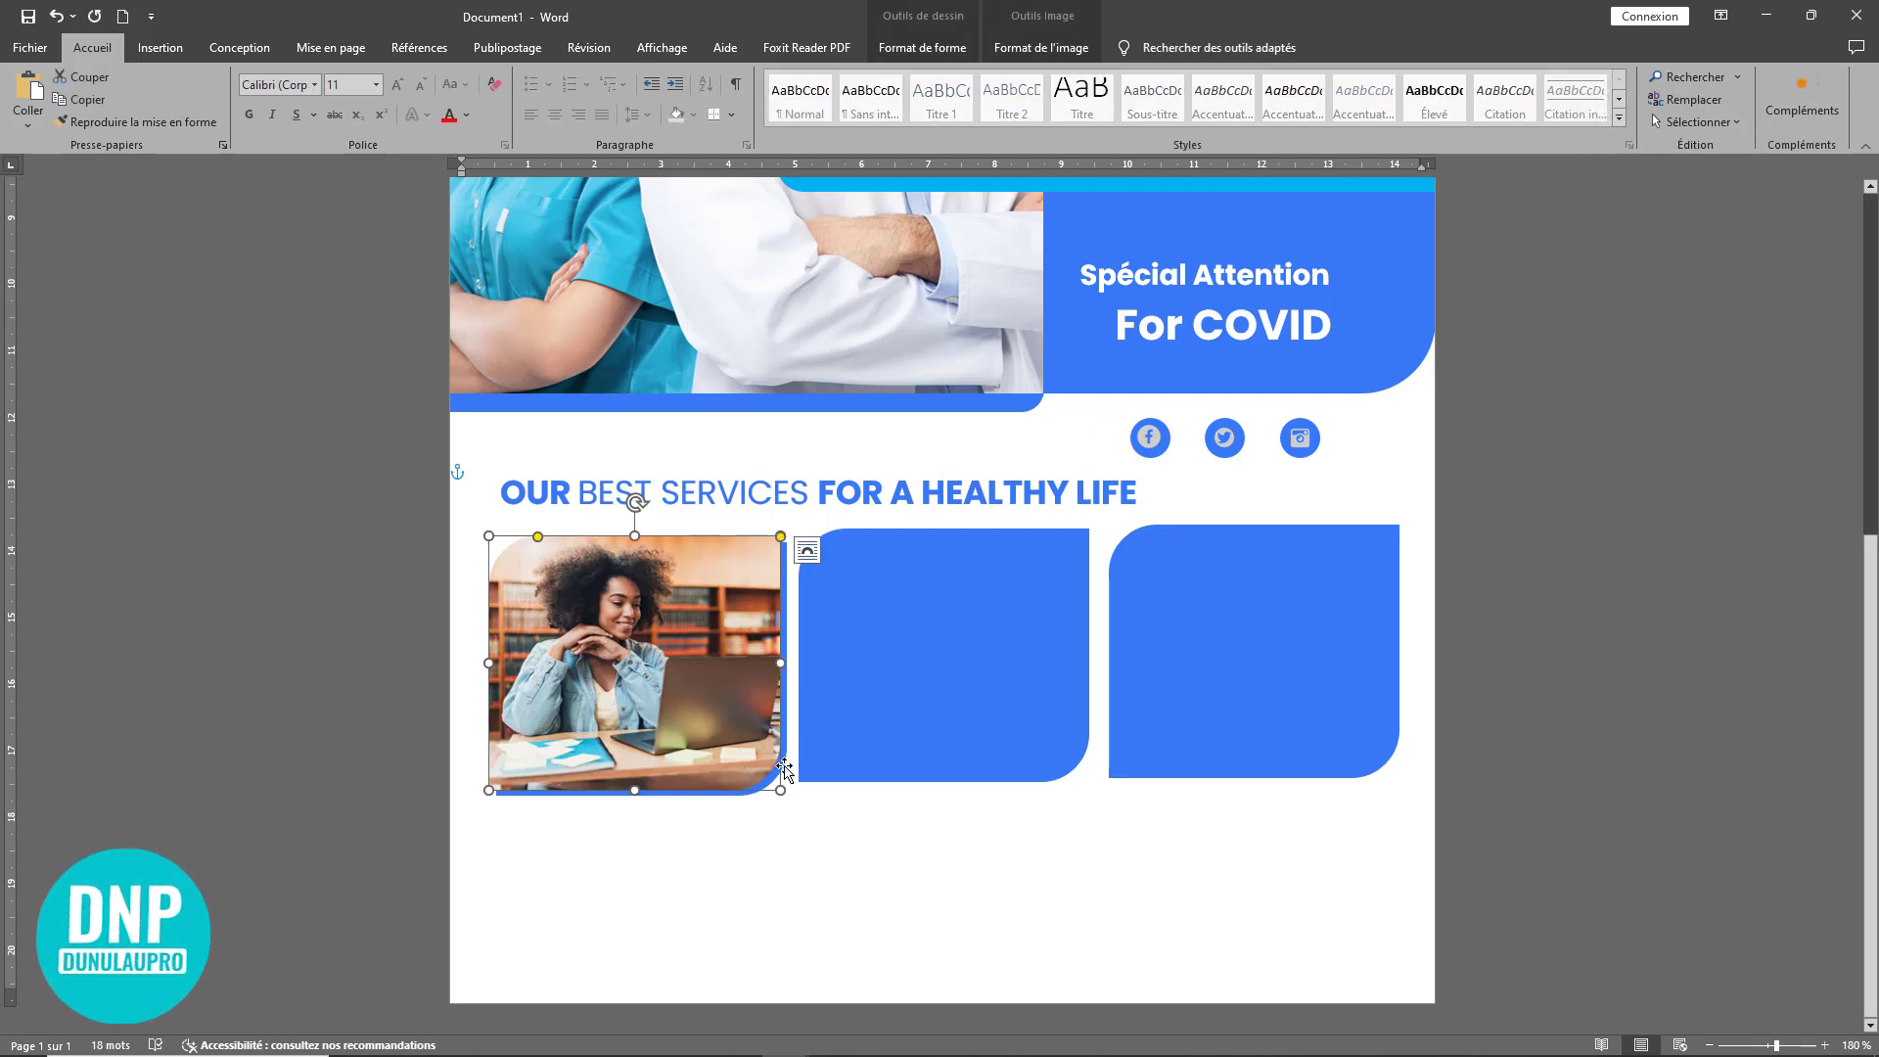
pyautogui.click(891, 715)
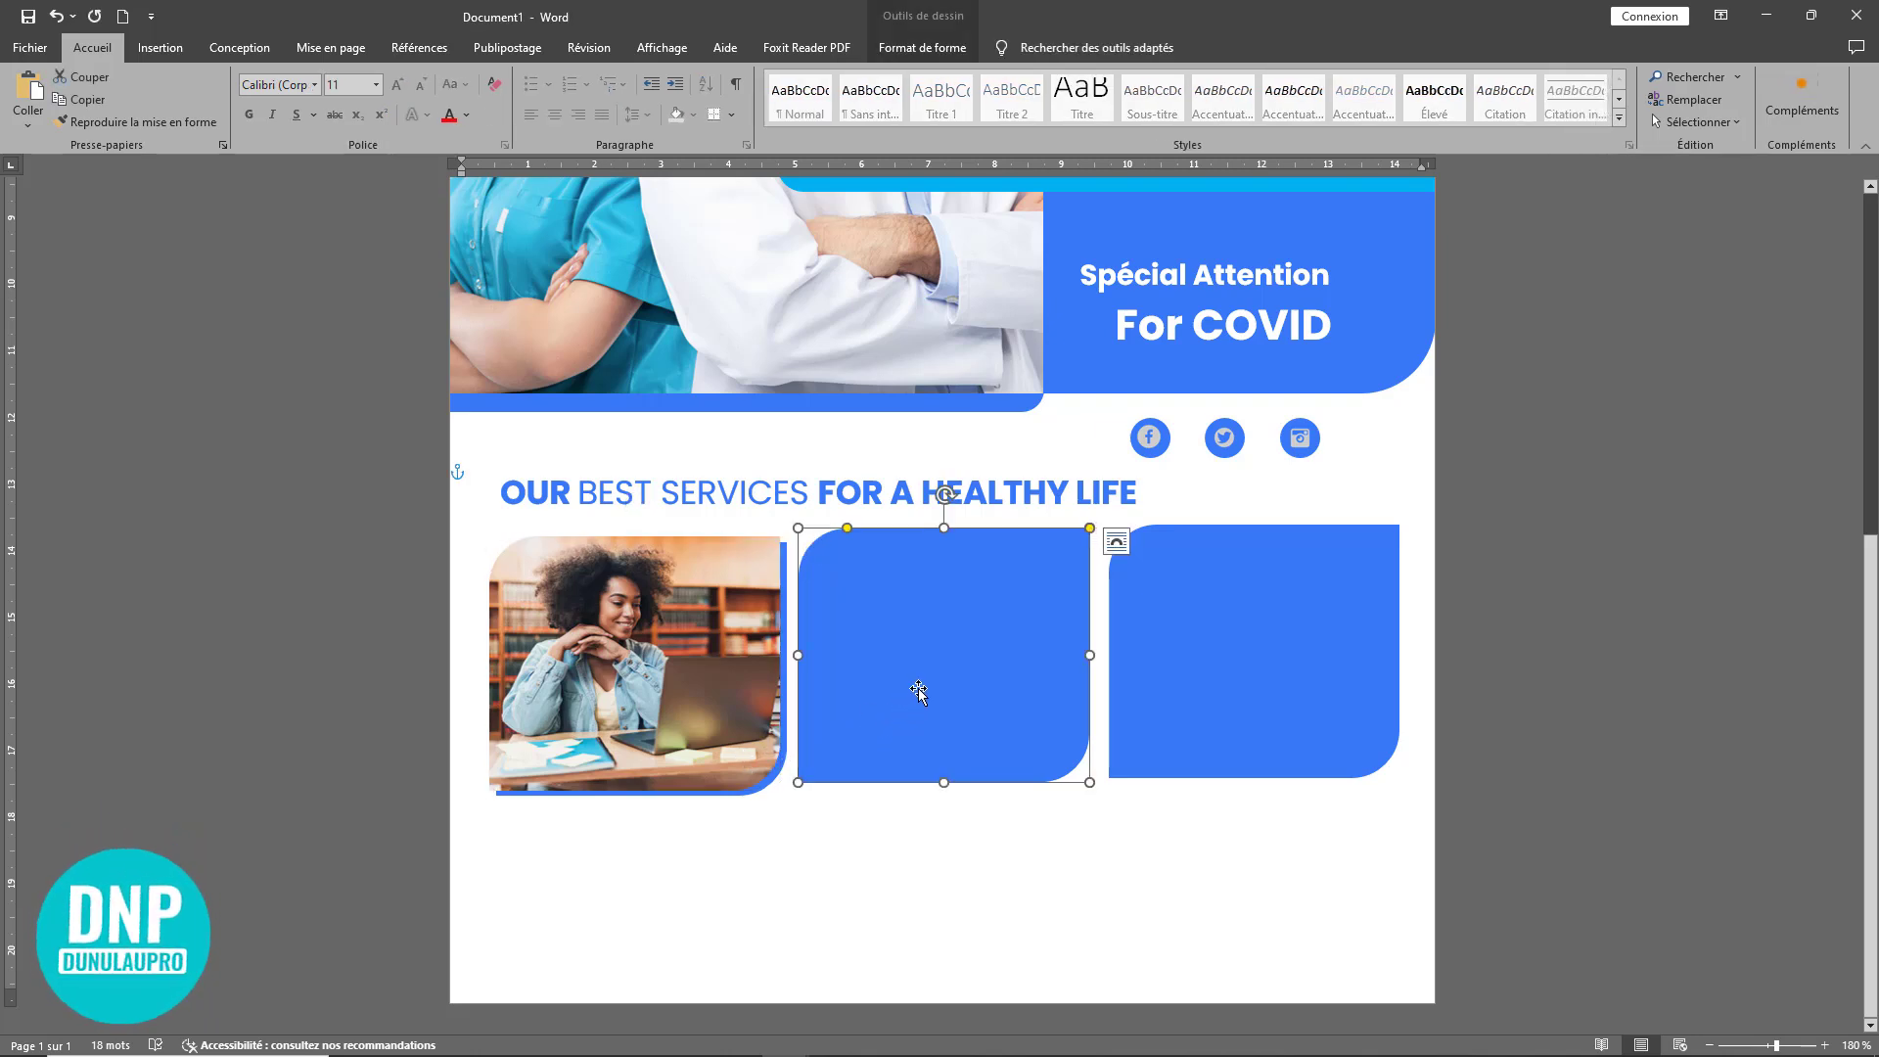
pyautogui.rightClick(924, 635)
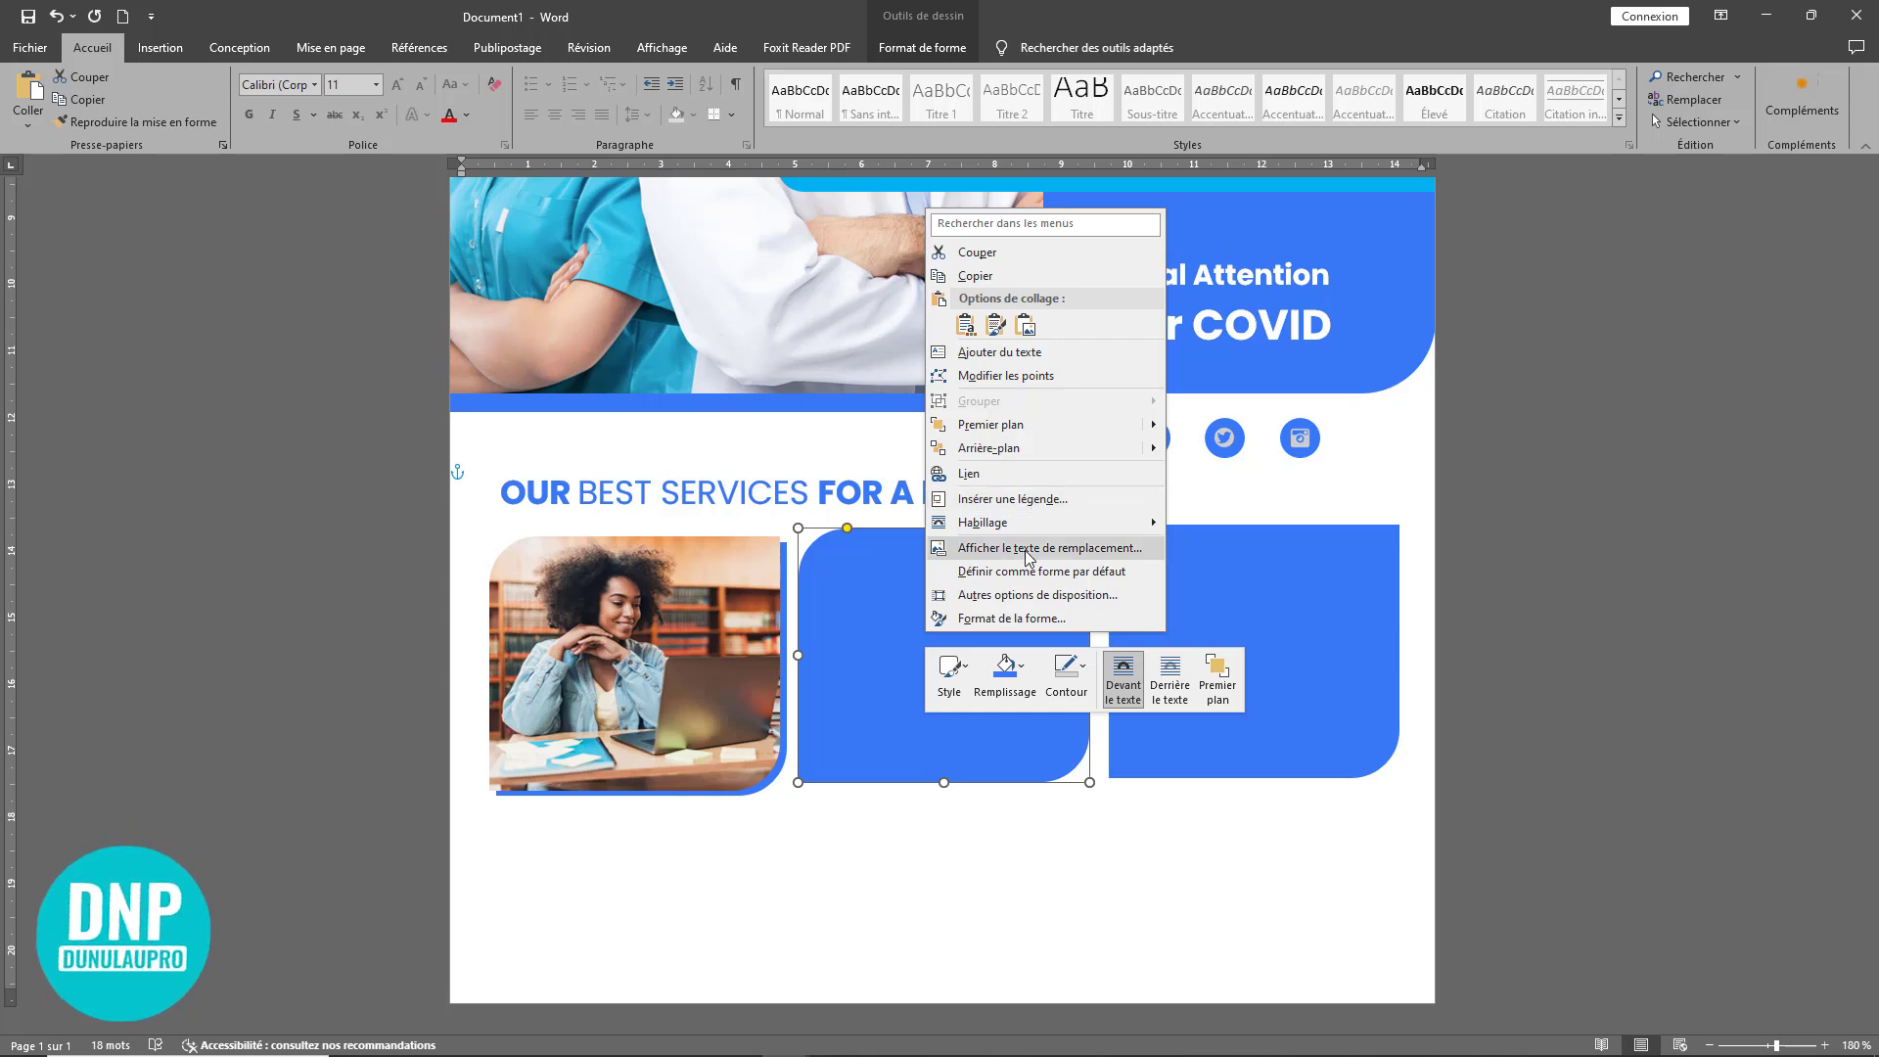
pyautogui.click(1008, 671)
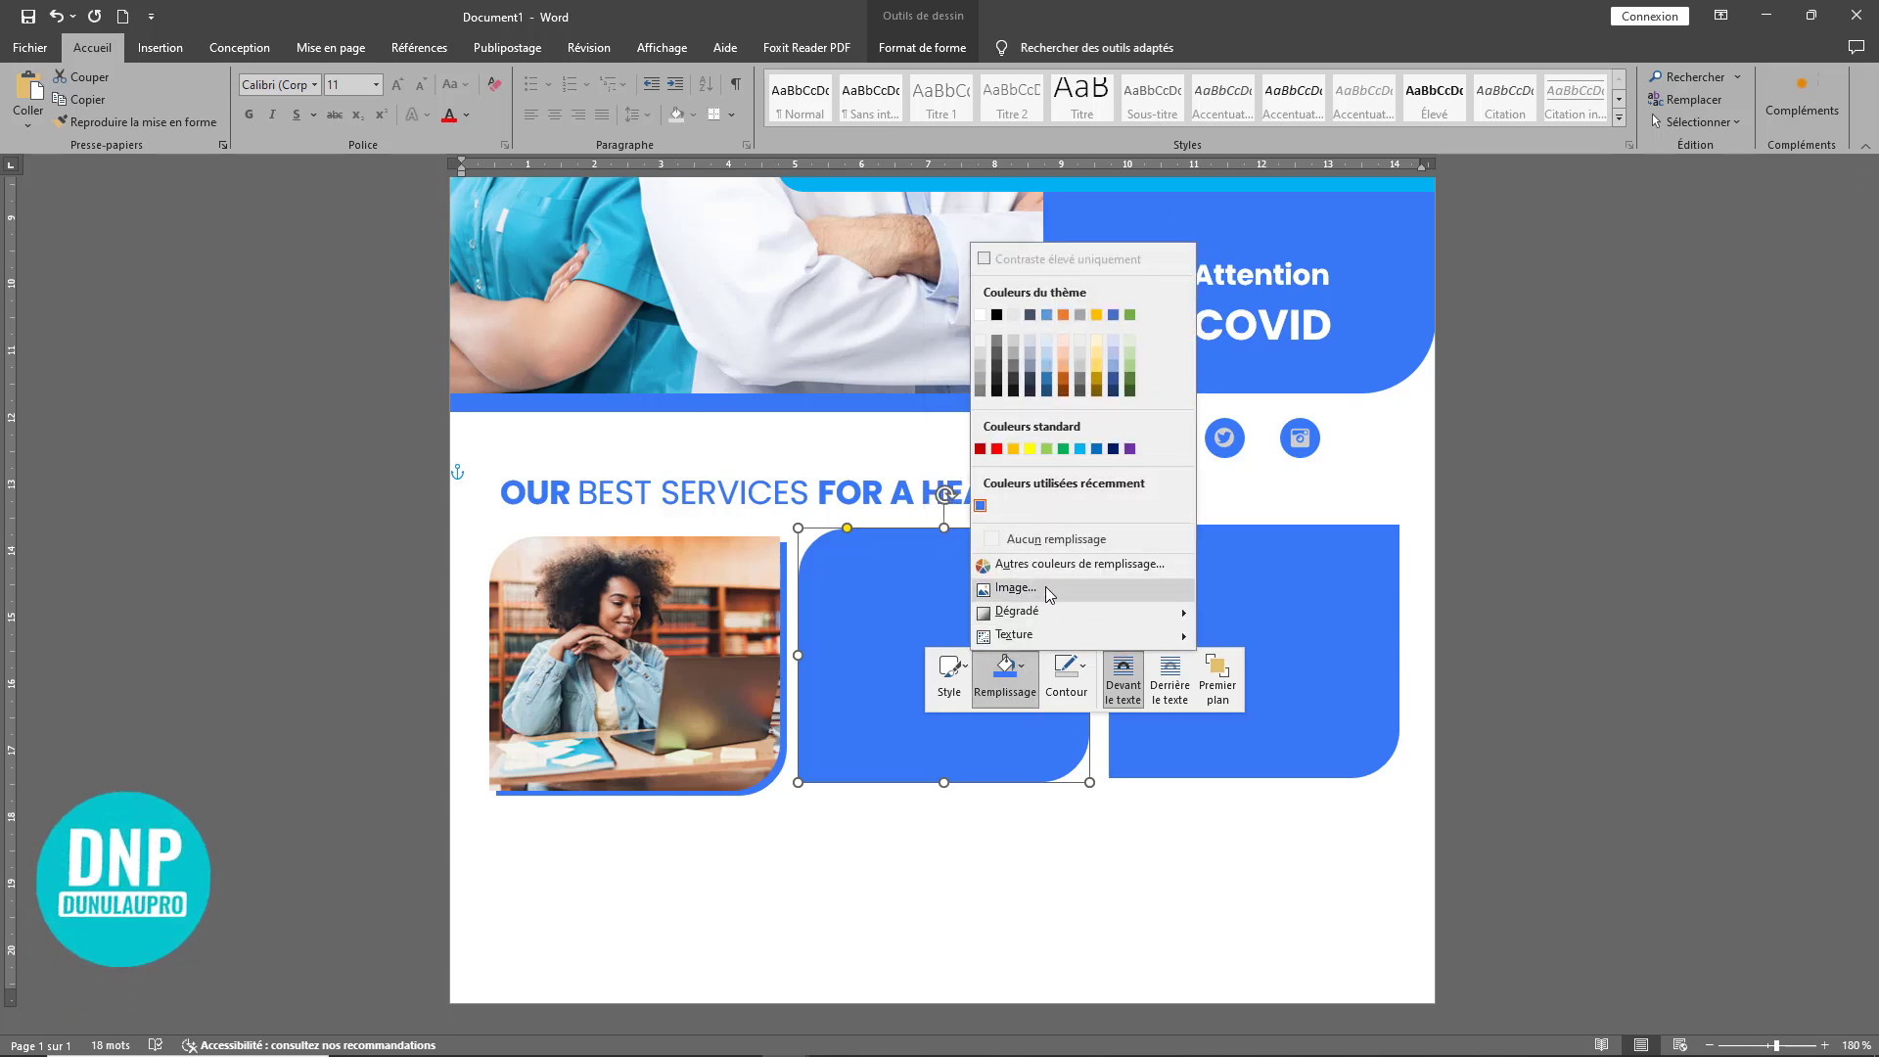
pyautogui.click(1049, 595)
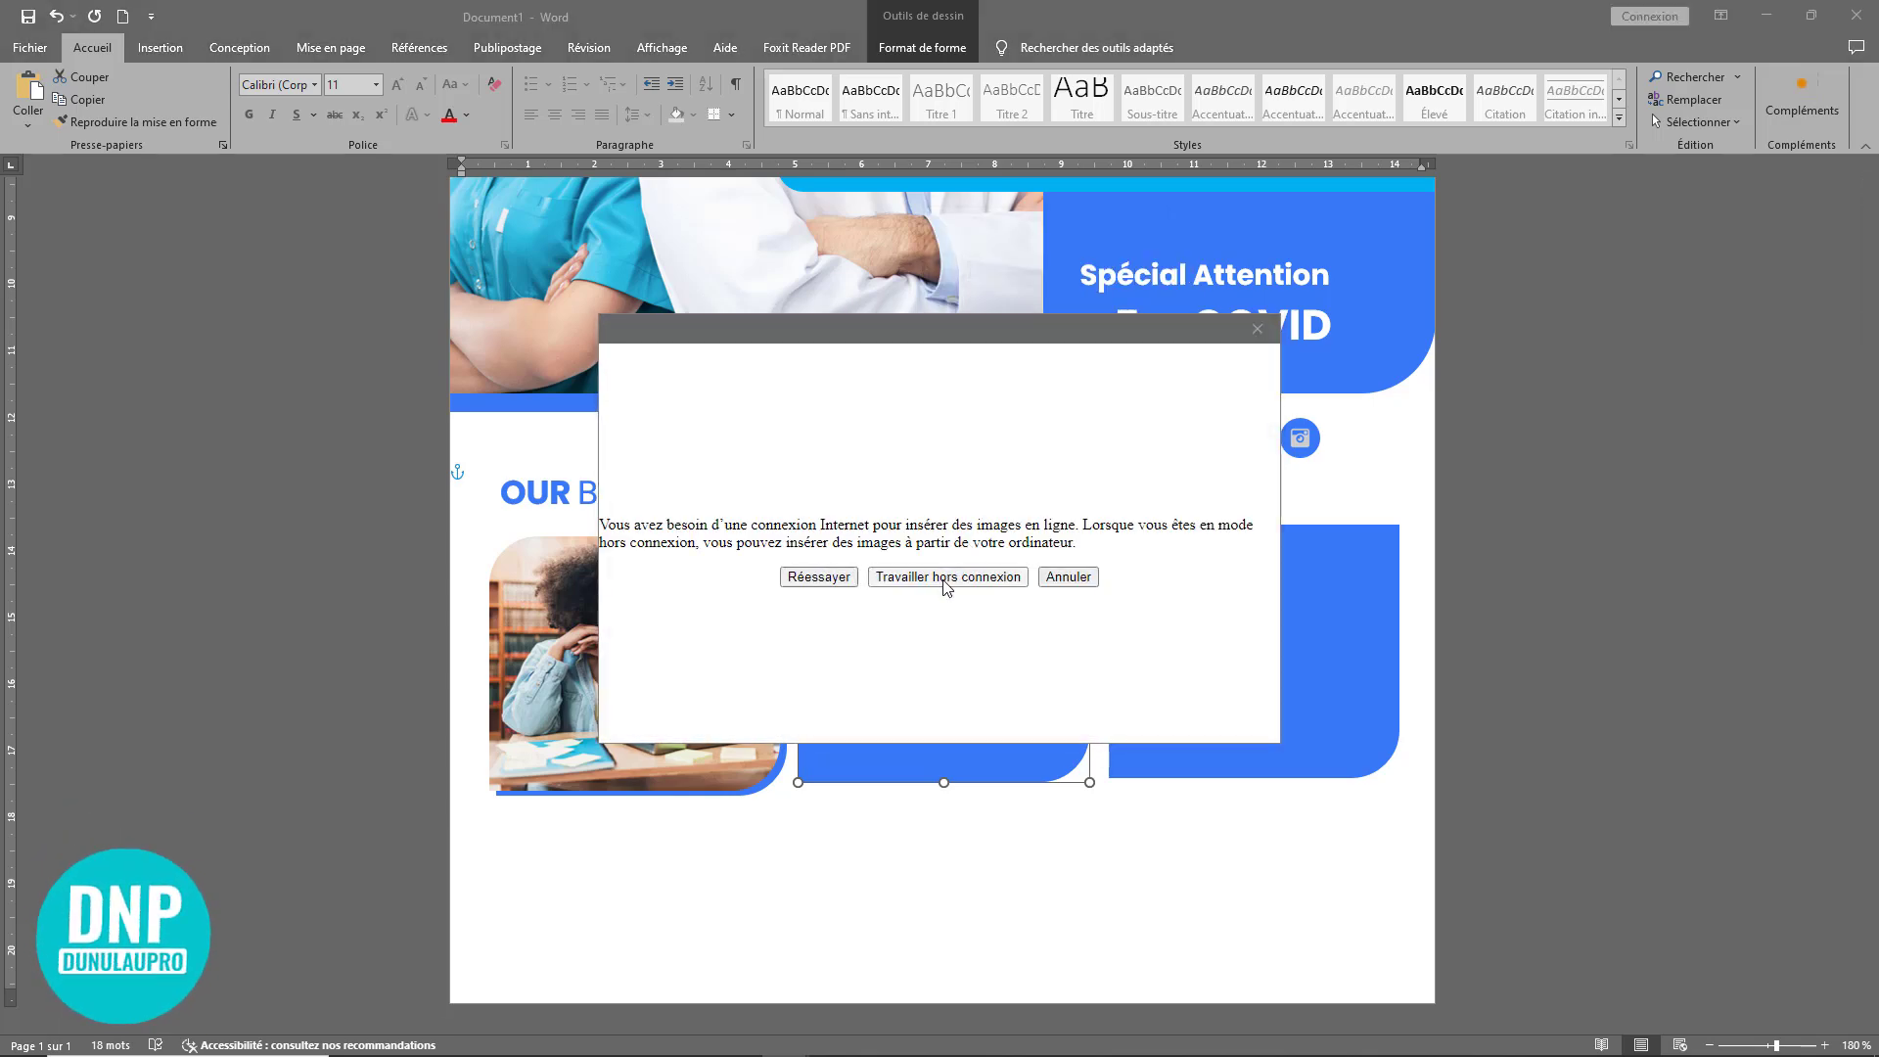
pyautogui.click(945, 580)
pyautogui.scroll(-5, 669, 402)
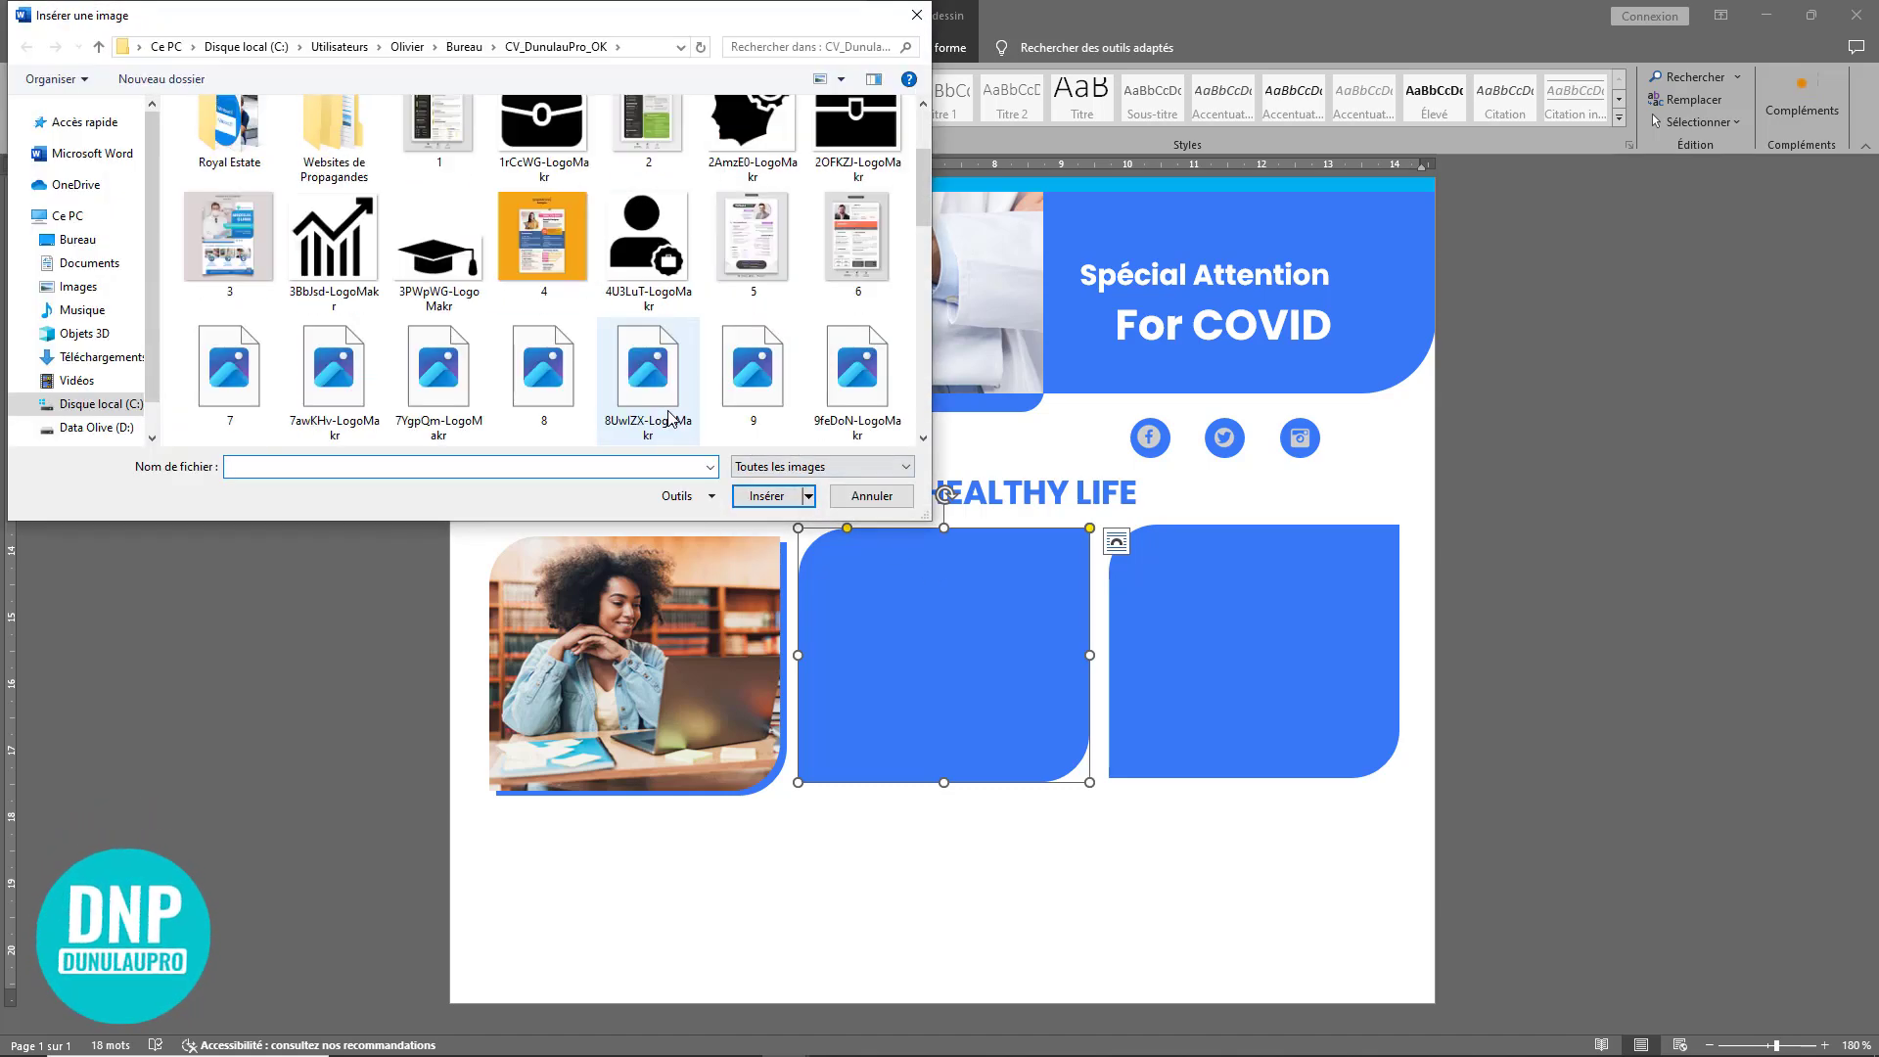
pyautogui.scroll(-1, 669, 402)
pyautogui.scroll(-3, 669, 401)
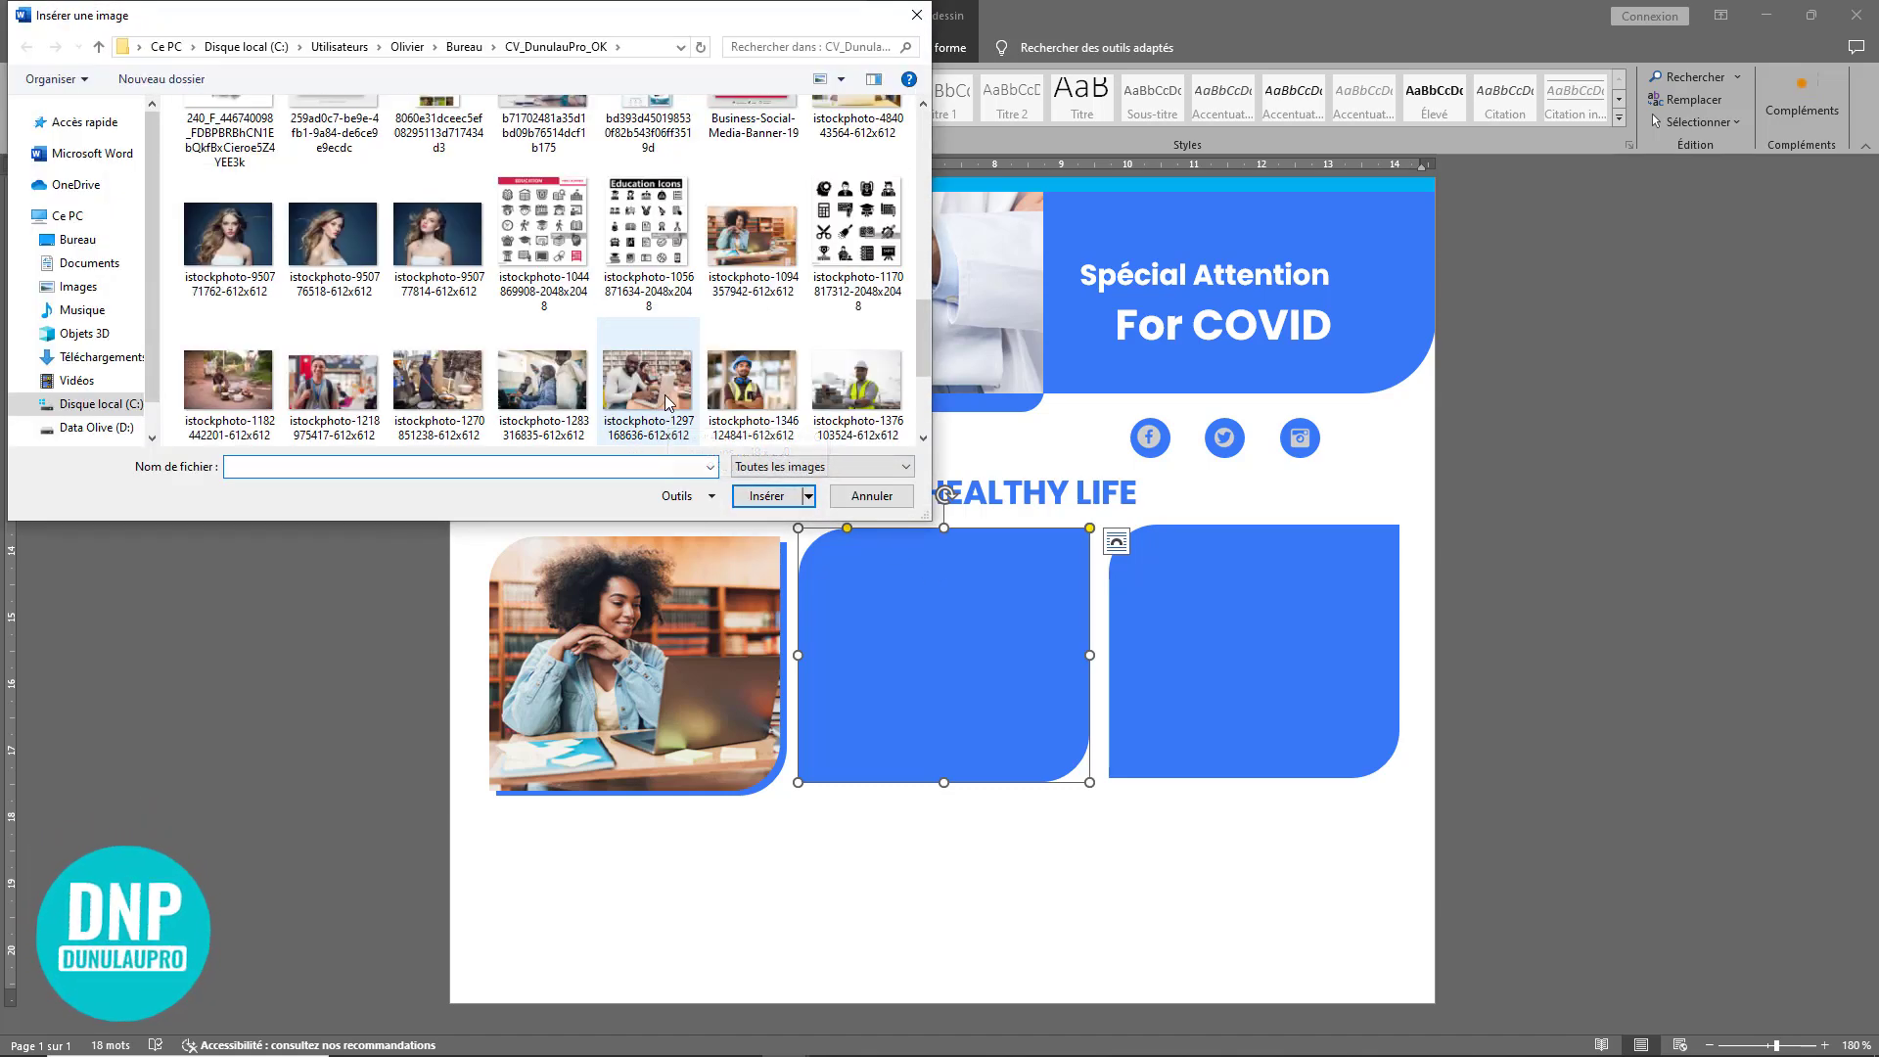
pyautogui.scroll(2, 669, 401)
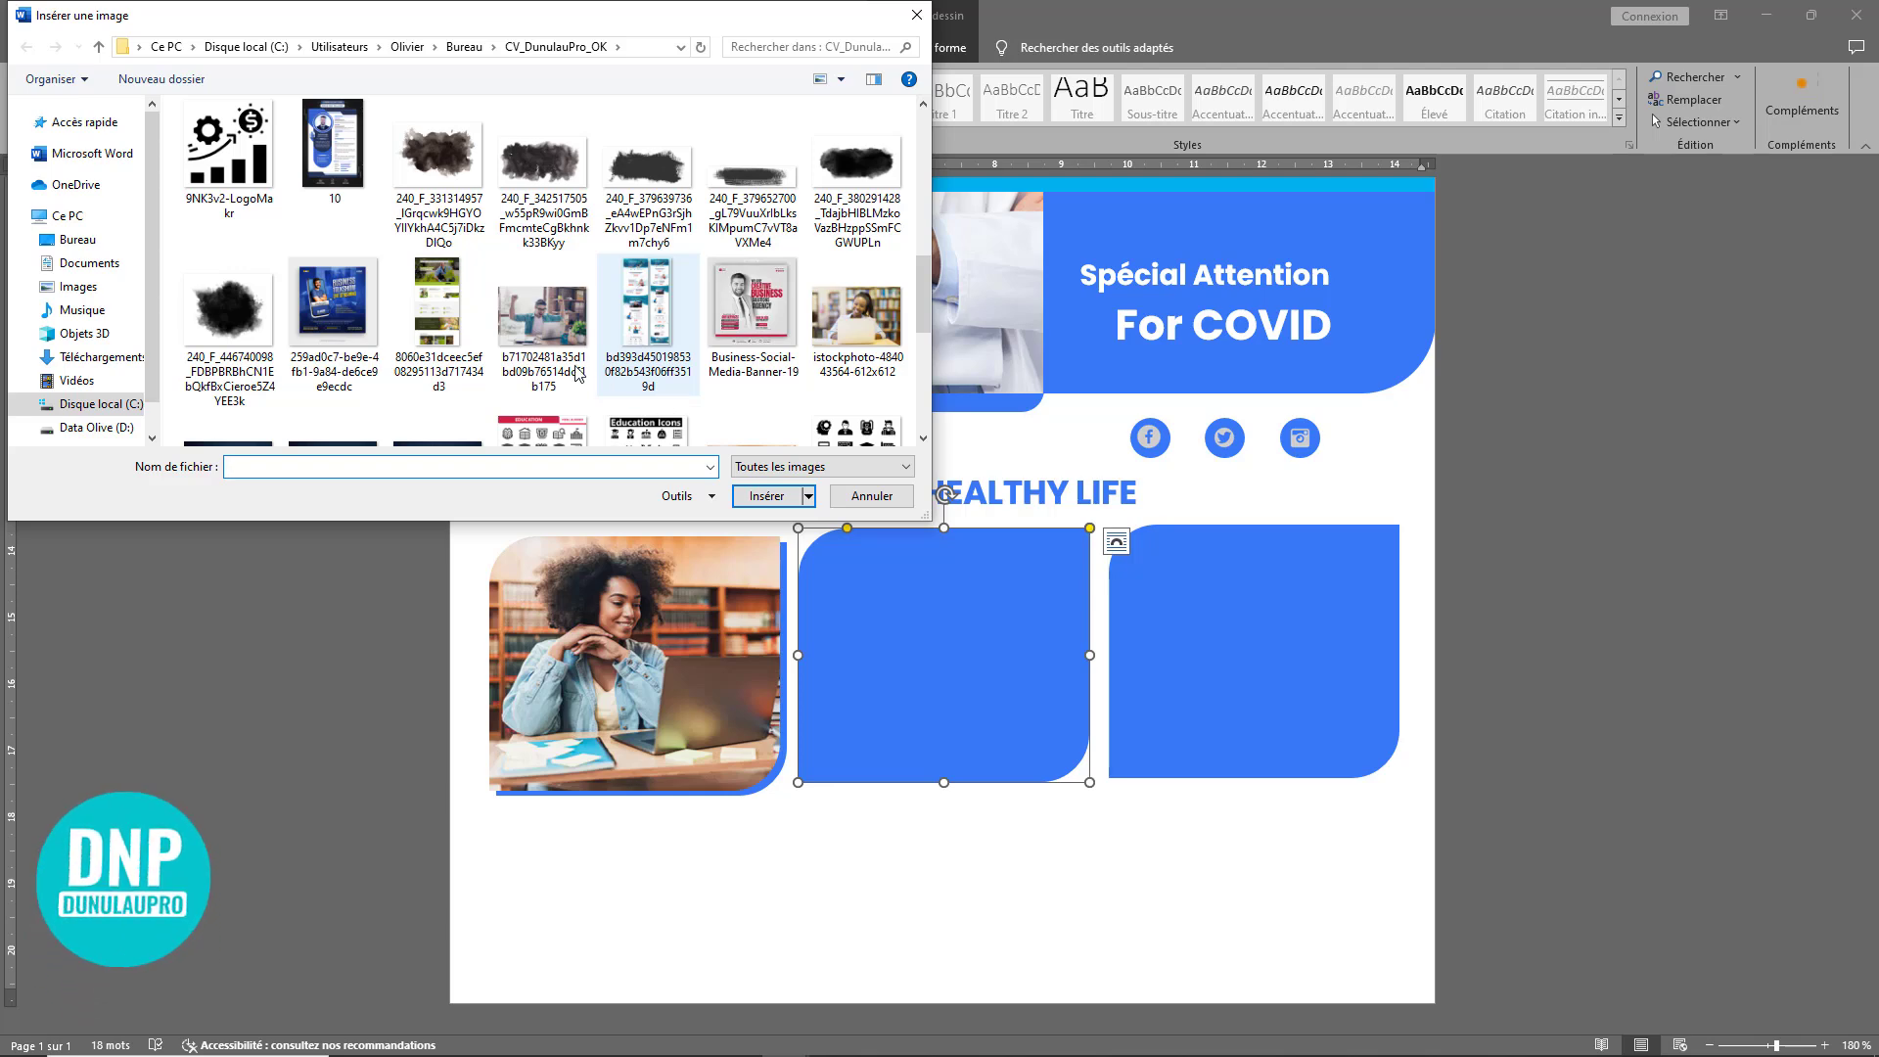
pyautogui.click(572, 328)
pyautogui.click(768, 497)
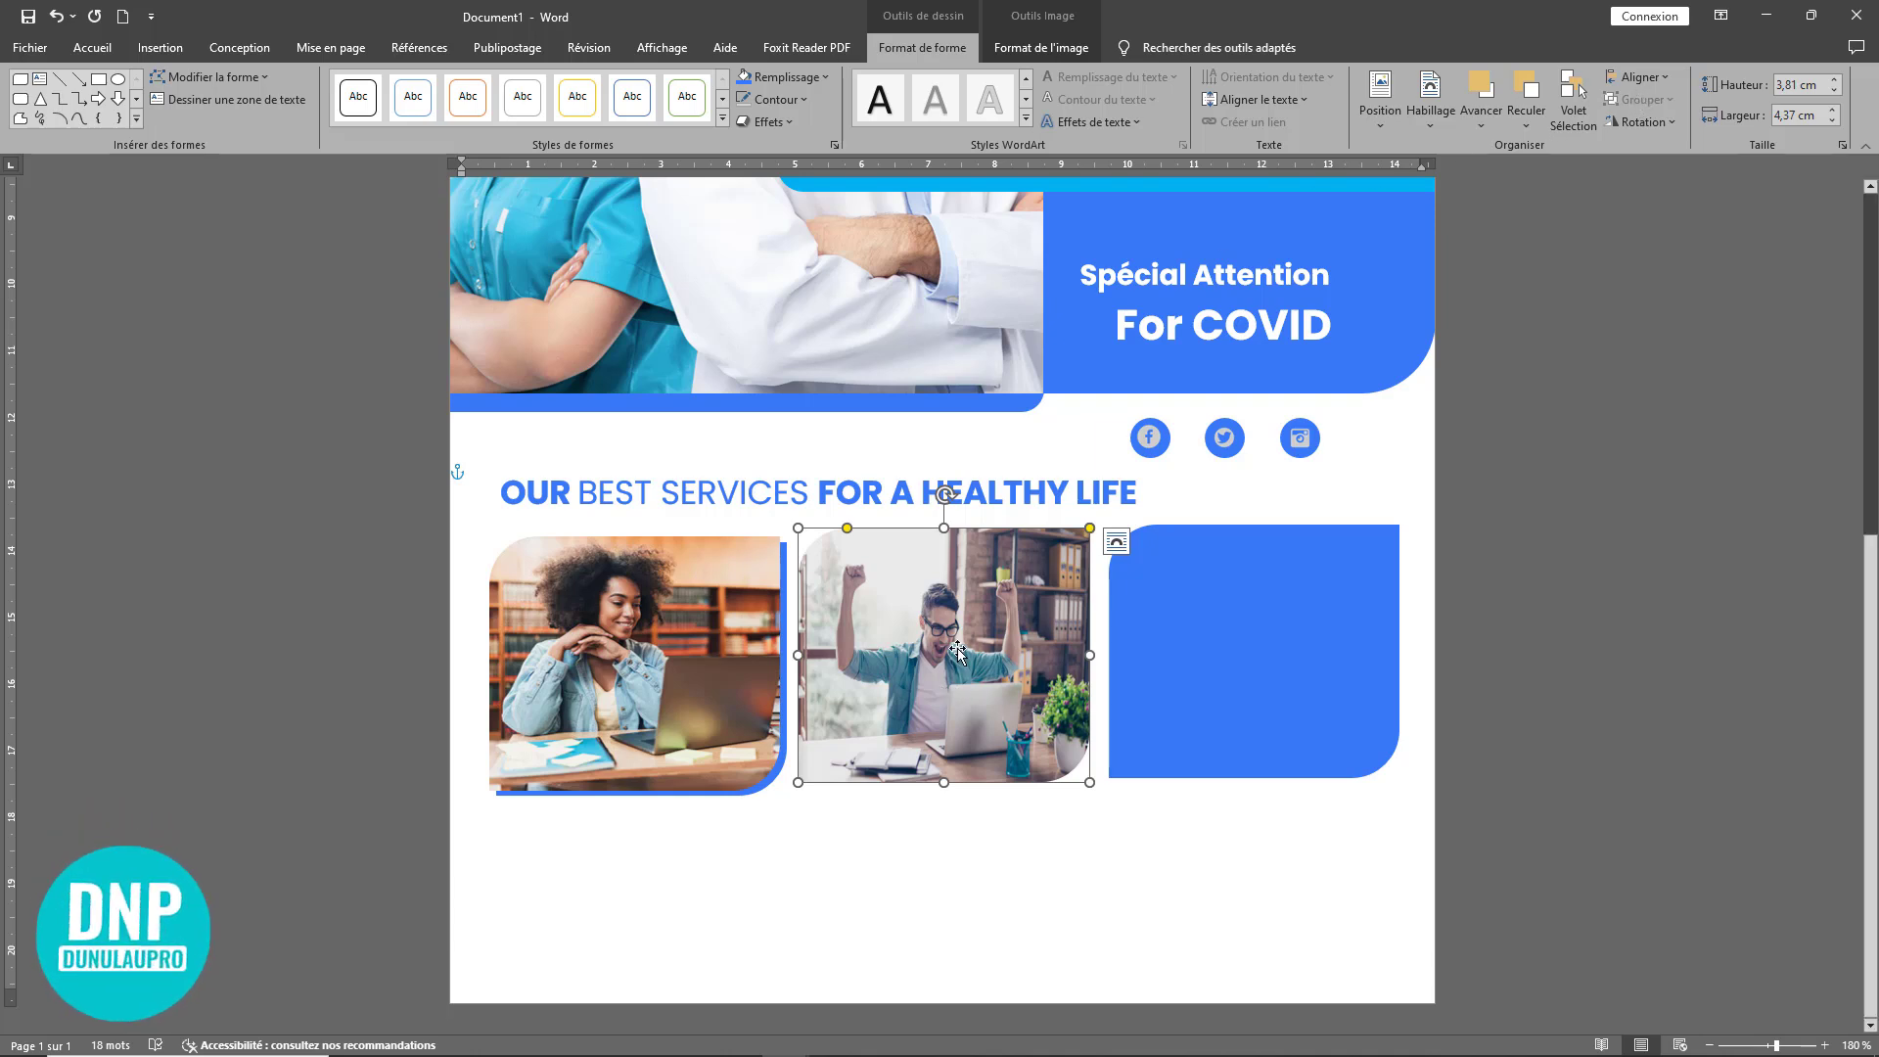
# Step: Crop the middle card's photo so it fills the shape without distortion, and reposition it to centre the man
pyautogui.click(1040, 47)
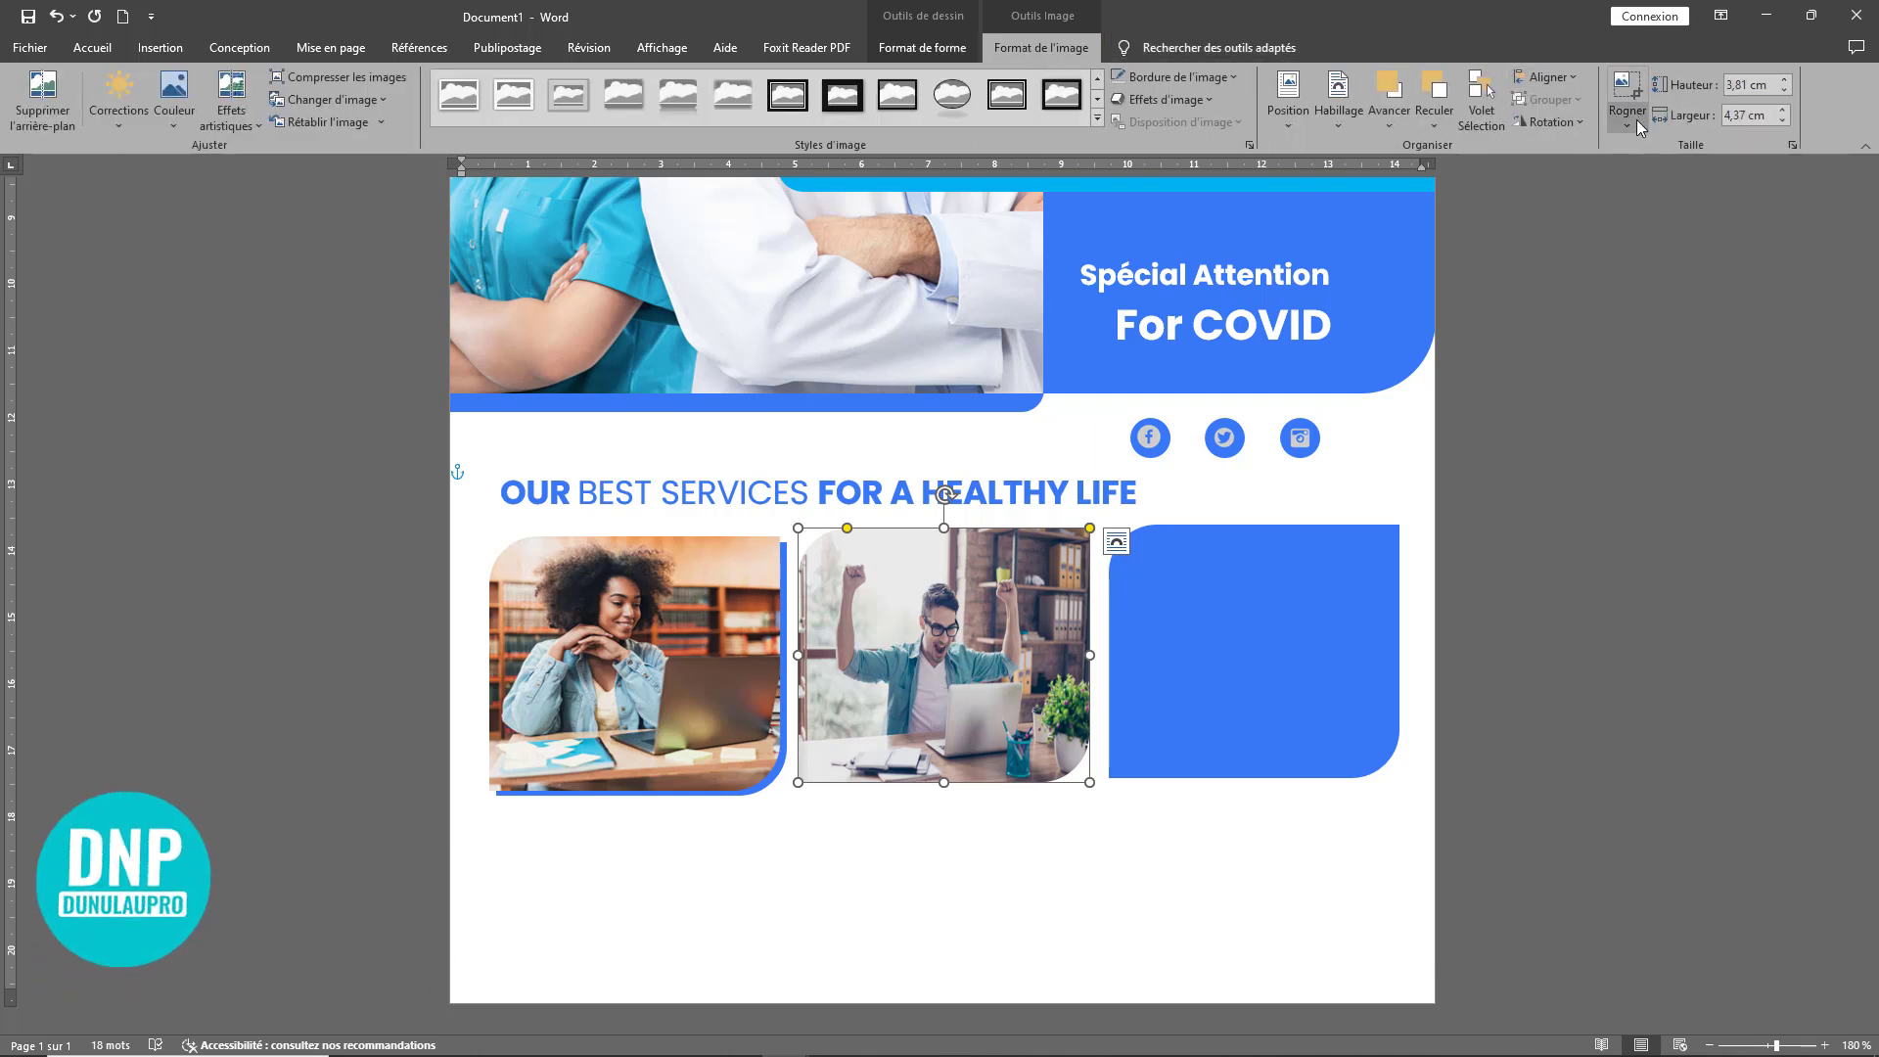
pyautogui.click(1637, 120)
pyautogui.click(1659, 216)
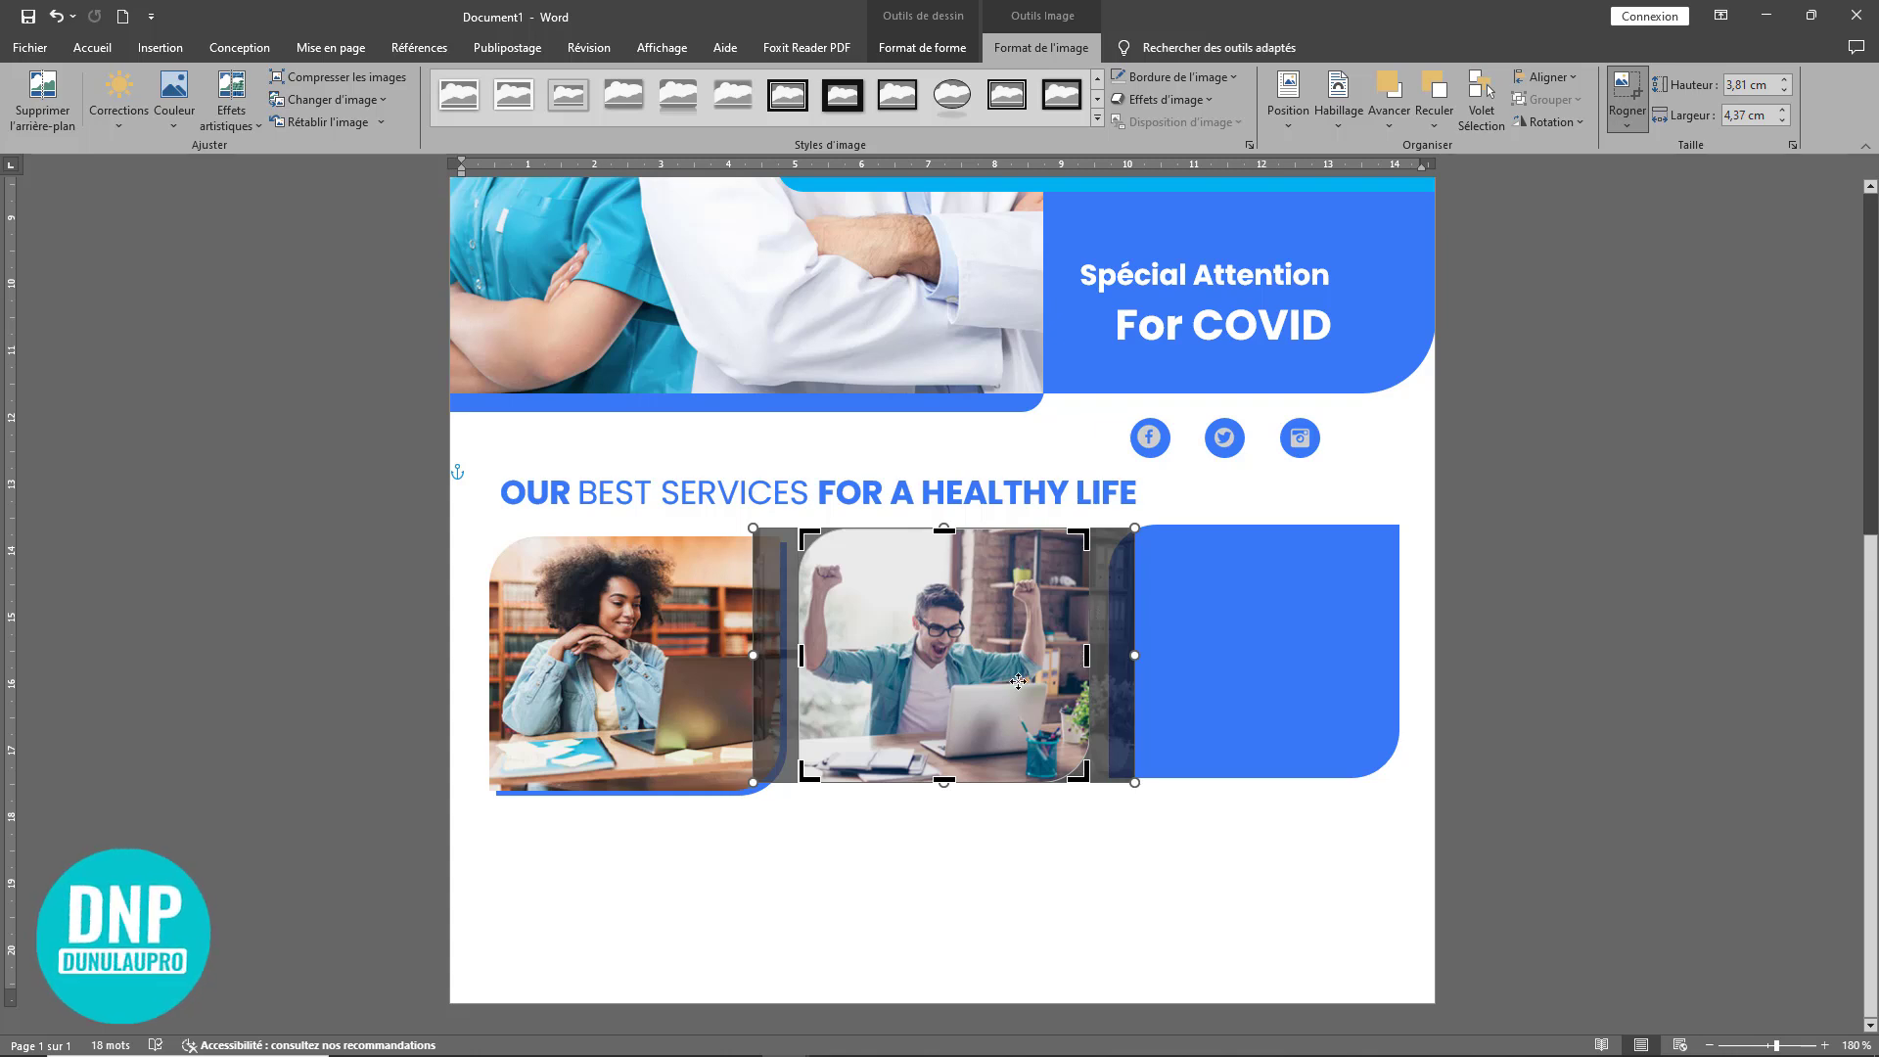
pyautogui.moveTo(983, 669); pyautogui.dragTo(984, 669)
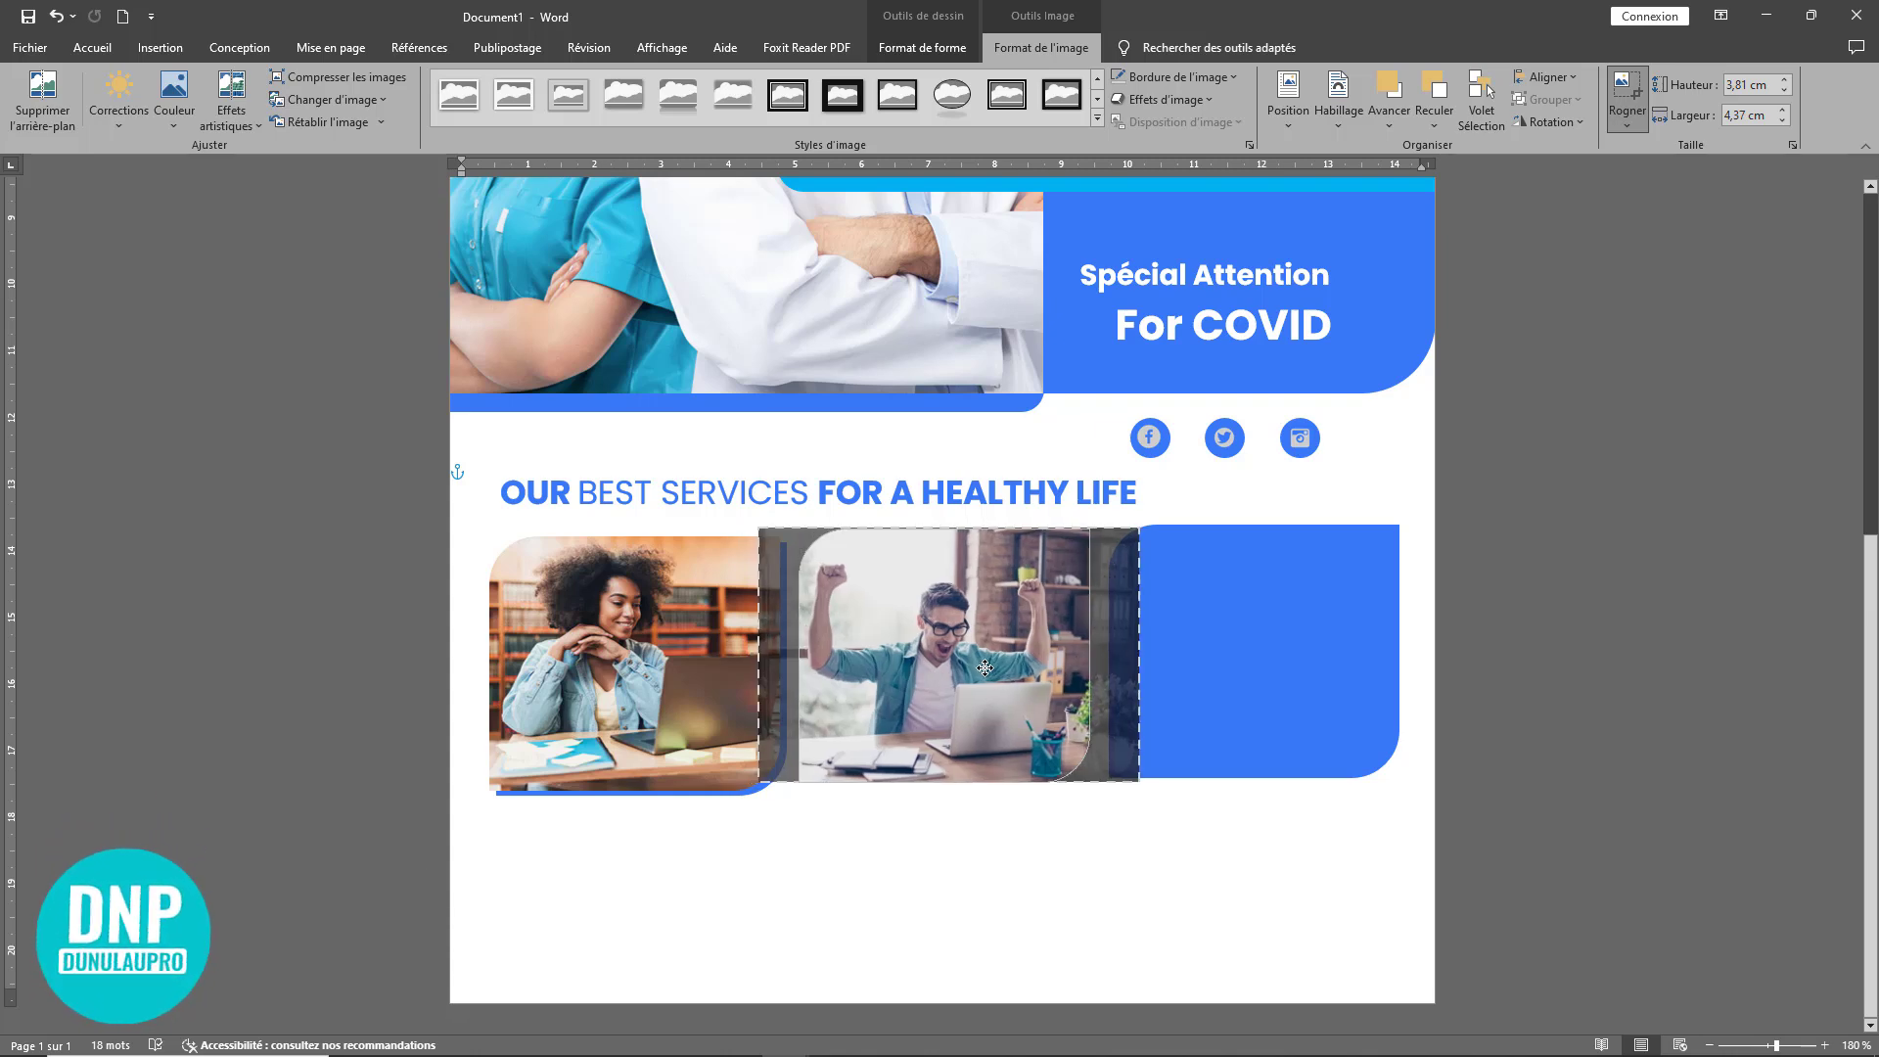
pyautogui.click(1625, 85)
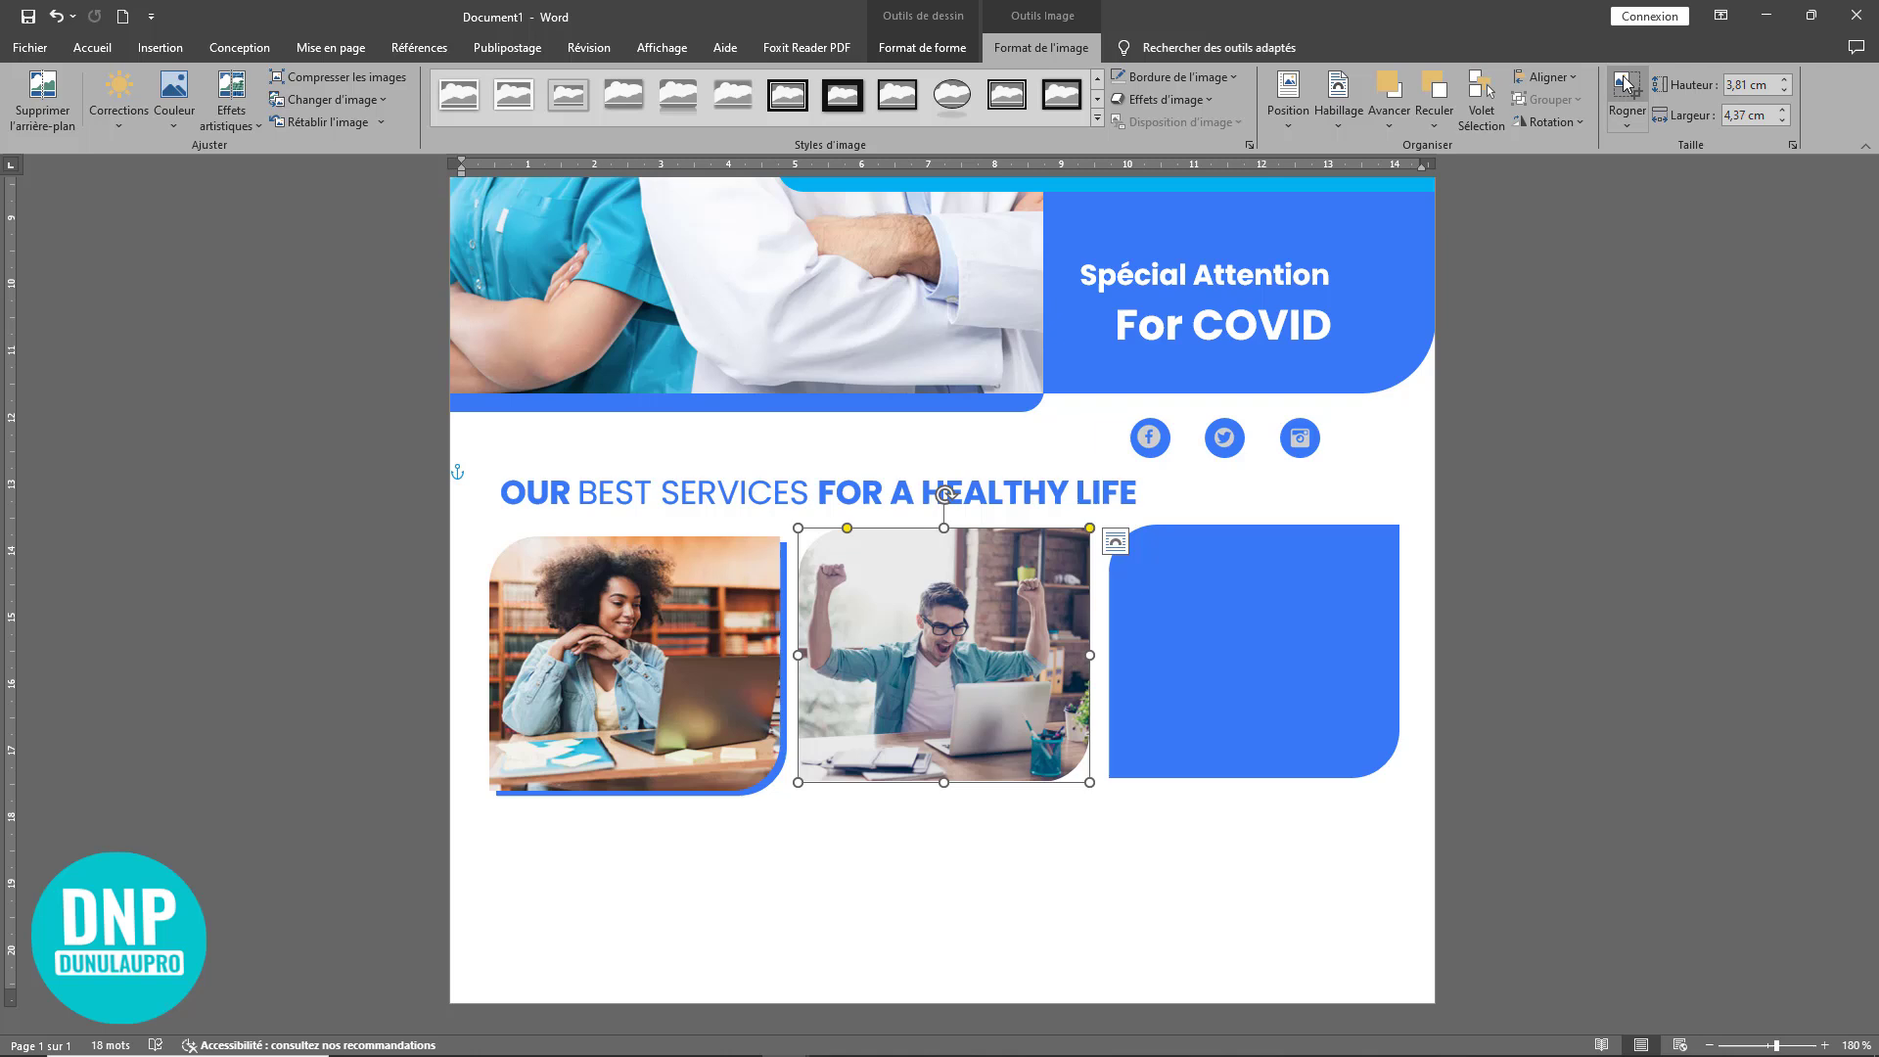
# Step: Duplicate the blue shape behind the first photo card under the middle card and nudge it to leave a thin blue edge showing
pyautogui.click(770, 786)
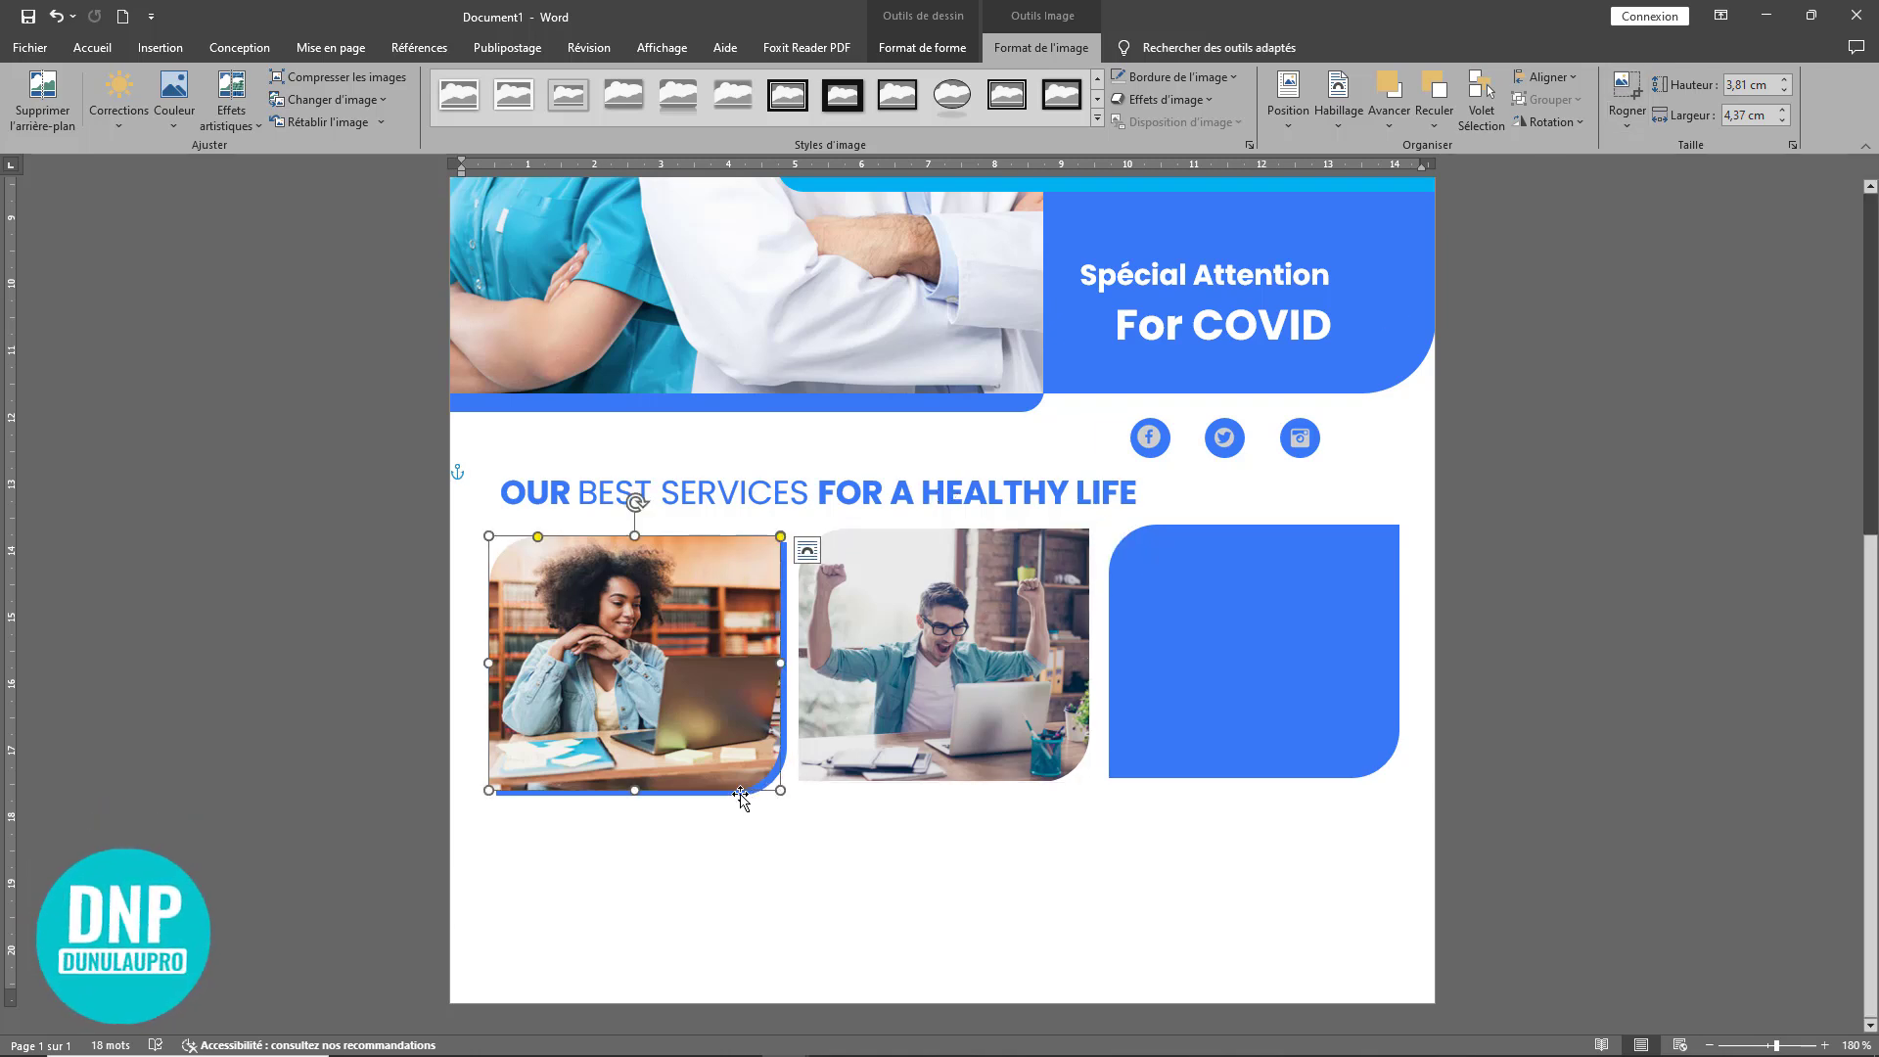
pyautogui.click(741, 796)
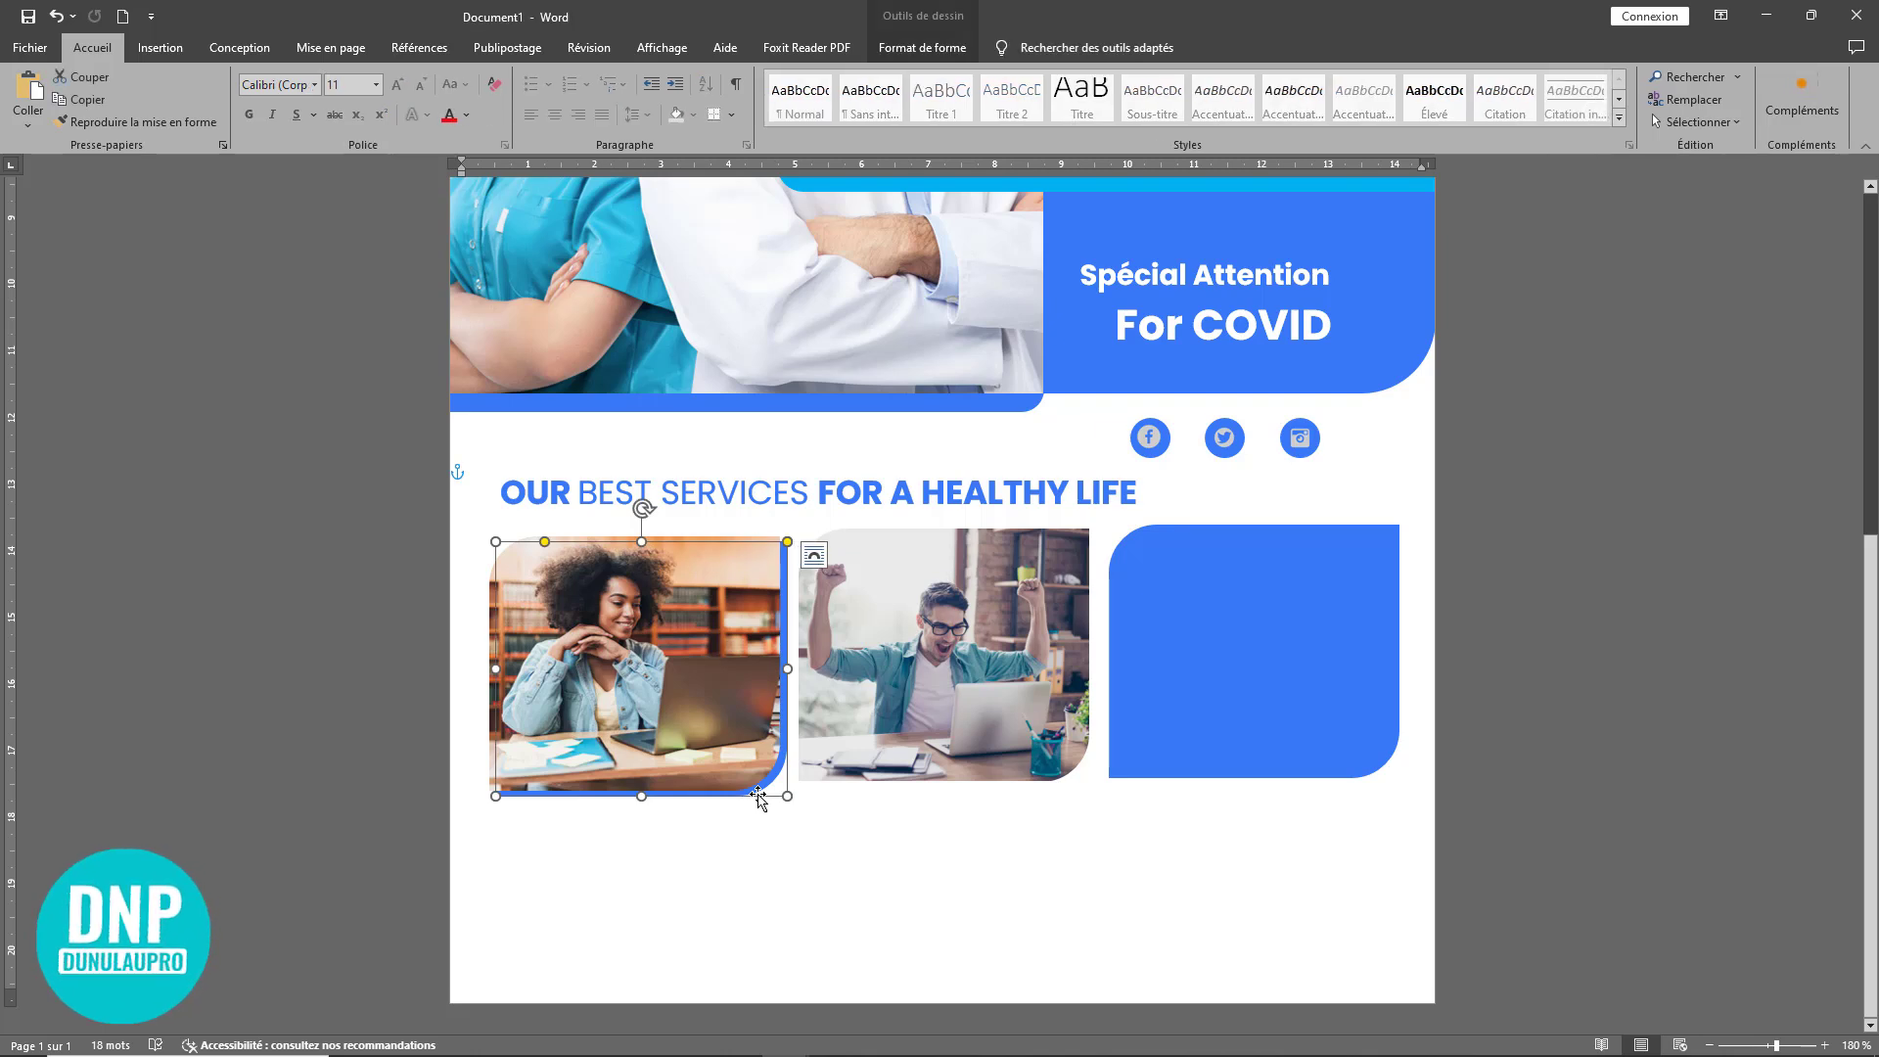
pyautogui.moveTo(777, 808); pyautogui.dragTo(1054, 773)
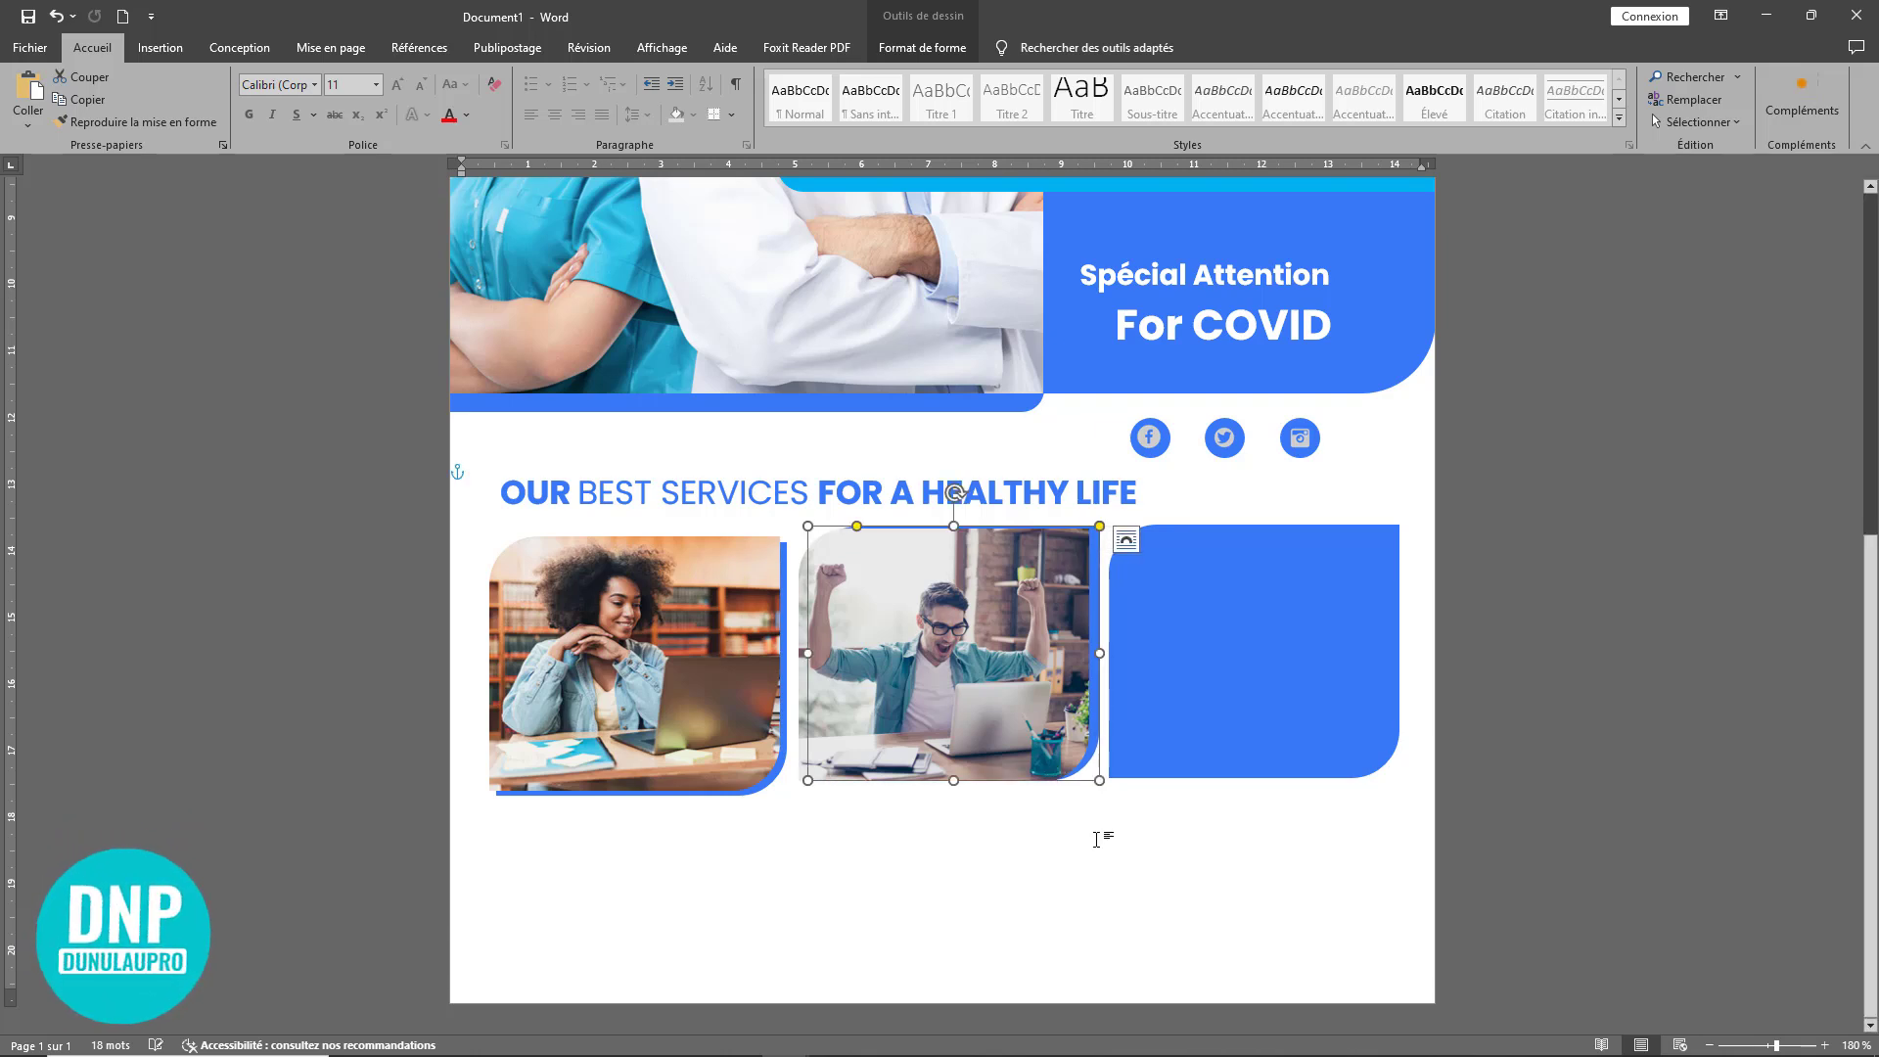
pyautogui.press('Right')
pyautogui.press('Down')
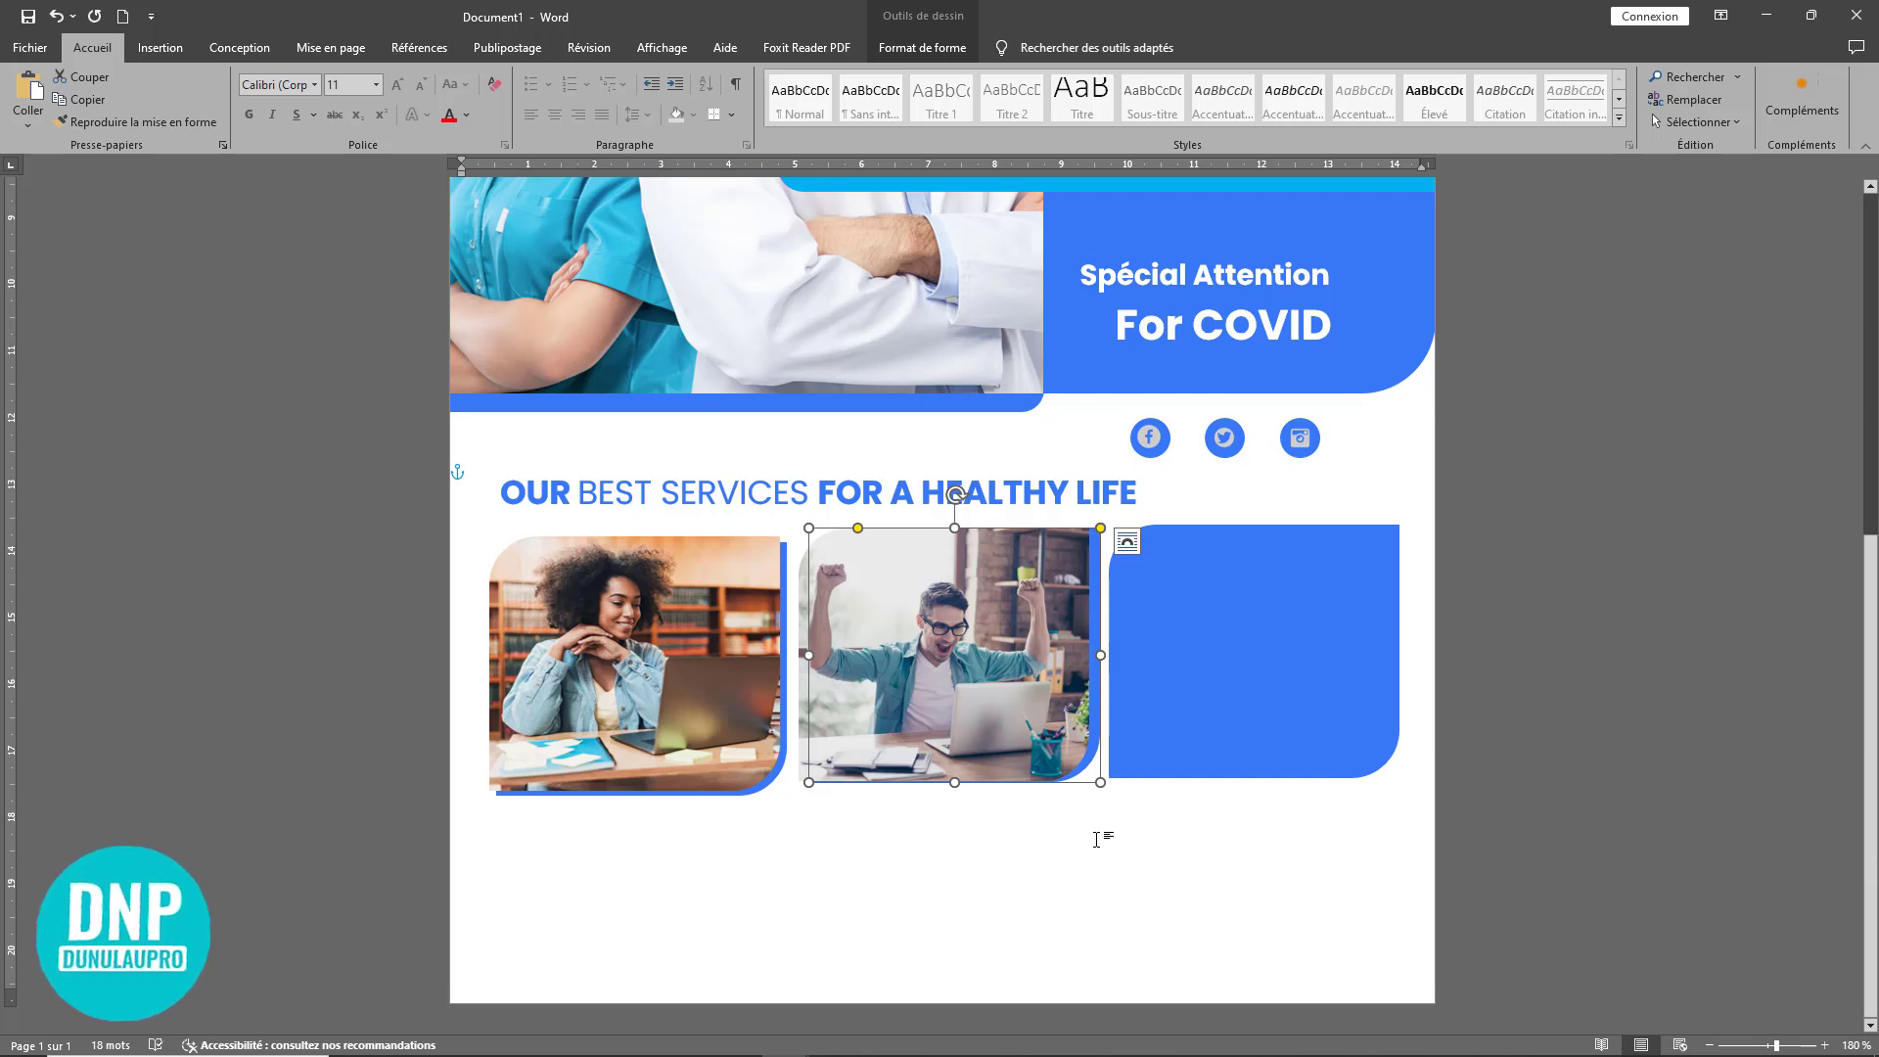
pyautogui.press('Down')
pyautogui.press('Down')
pyautogui.press('Down')
pyautogui.click(1141, 644)
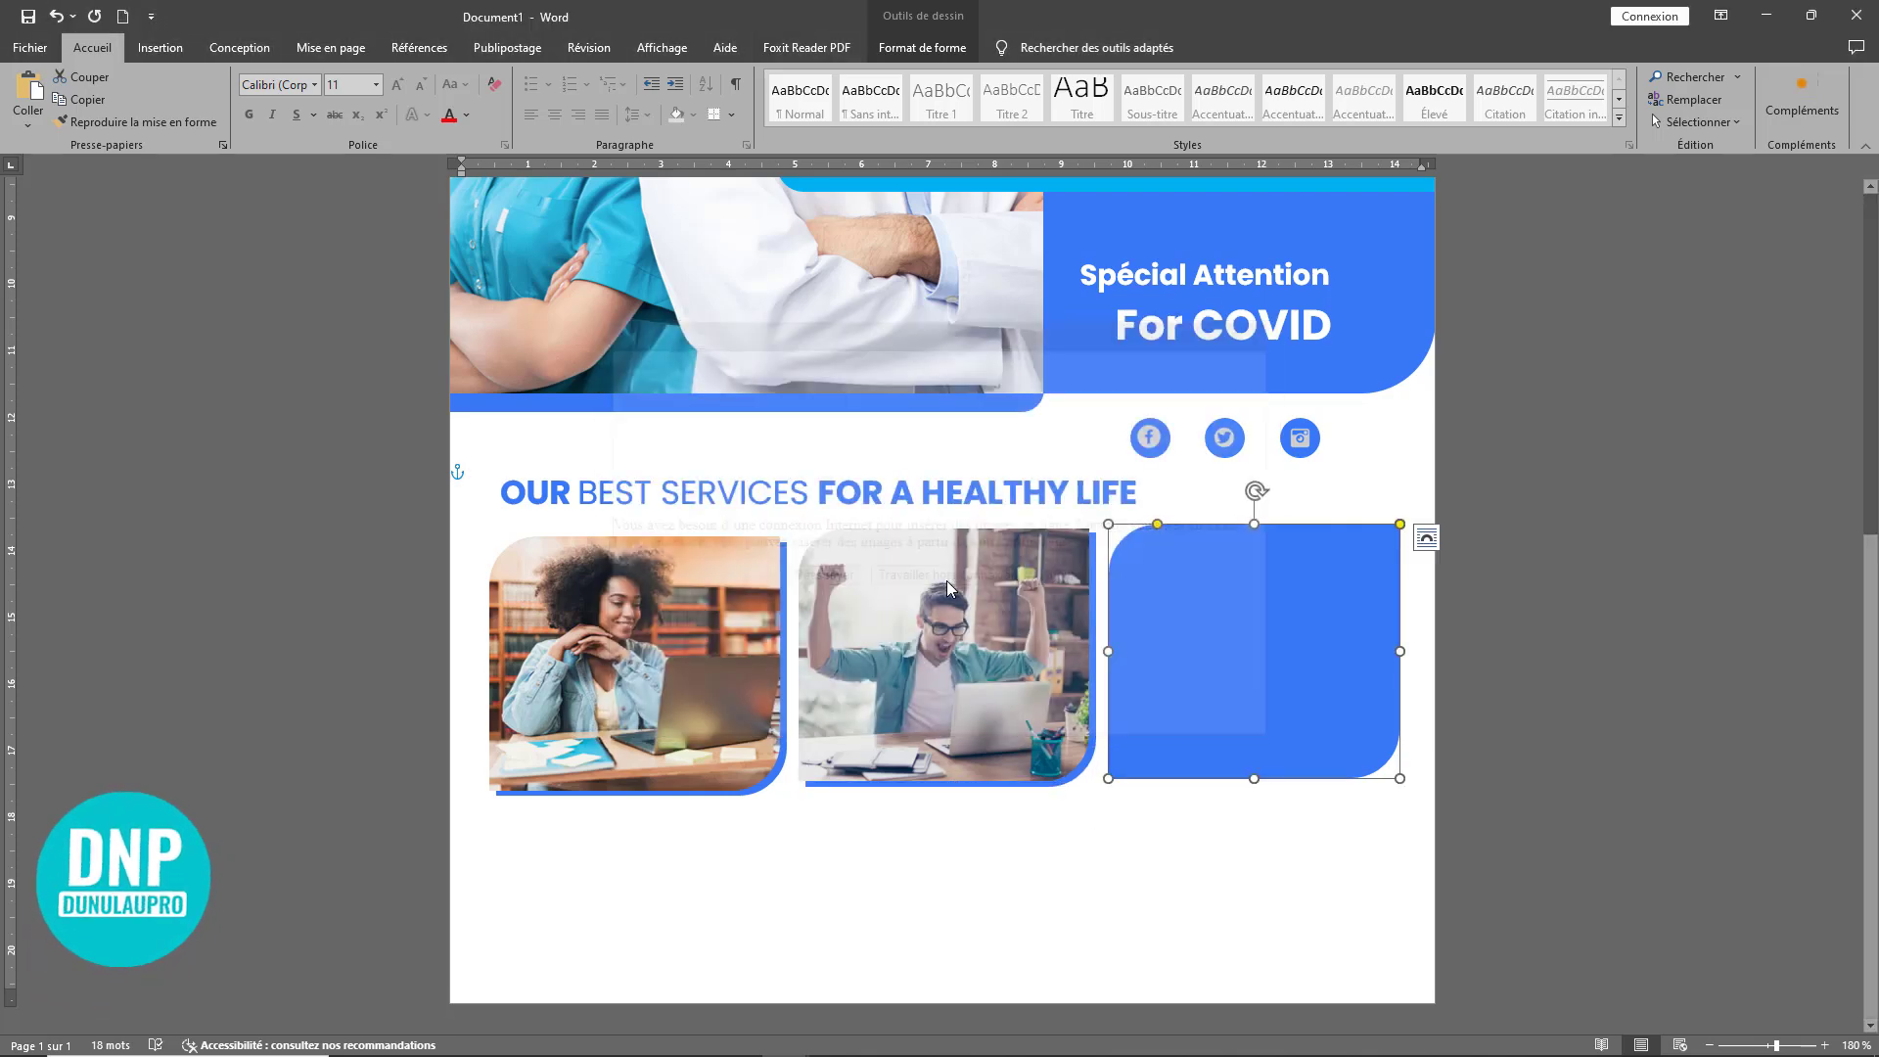
pyautogui.scroll(-1, 717, 382)
pyautogui.scroll(-6, 718, 382)
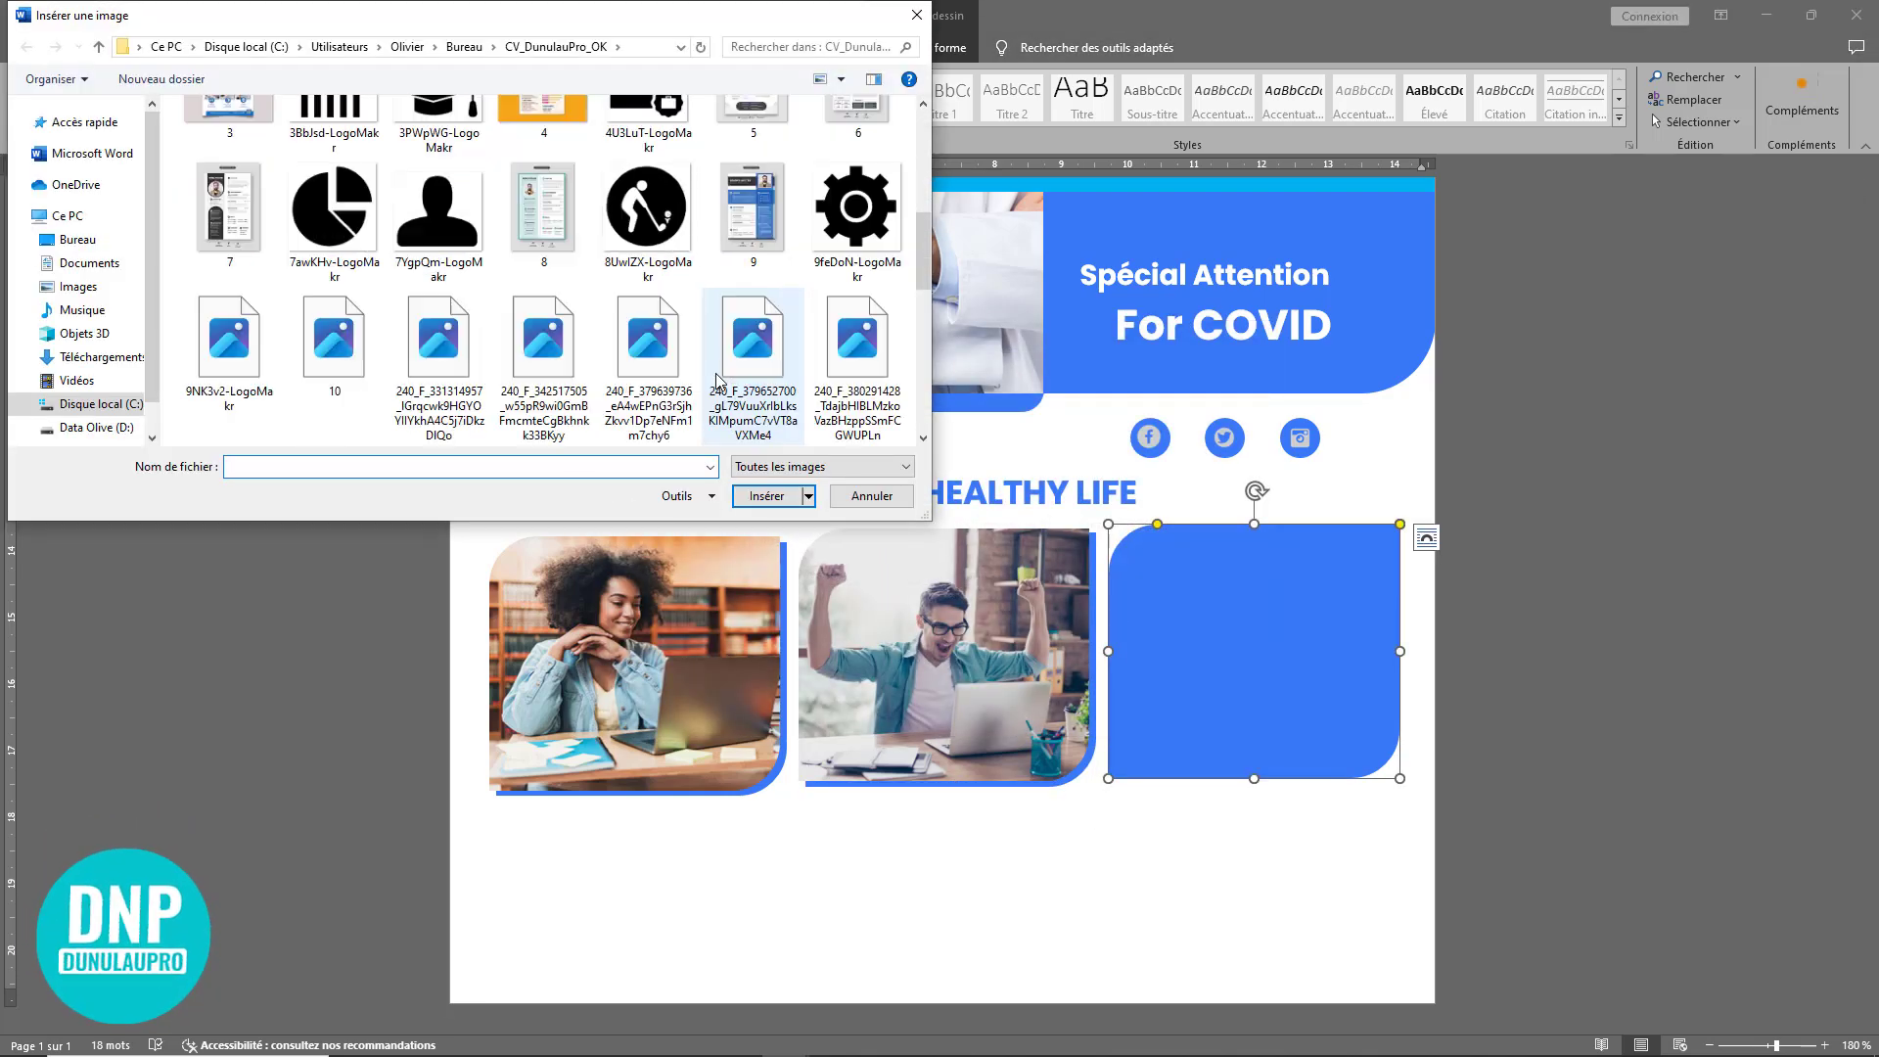
pyautogui.click(858, 360)
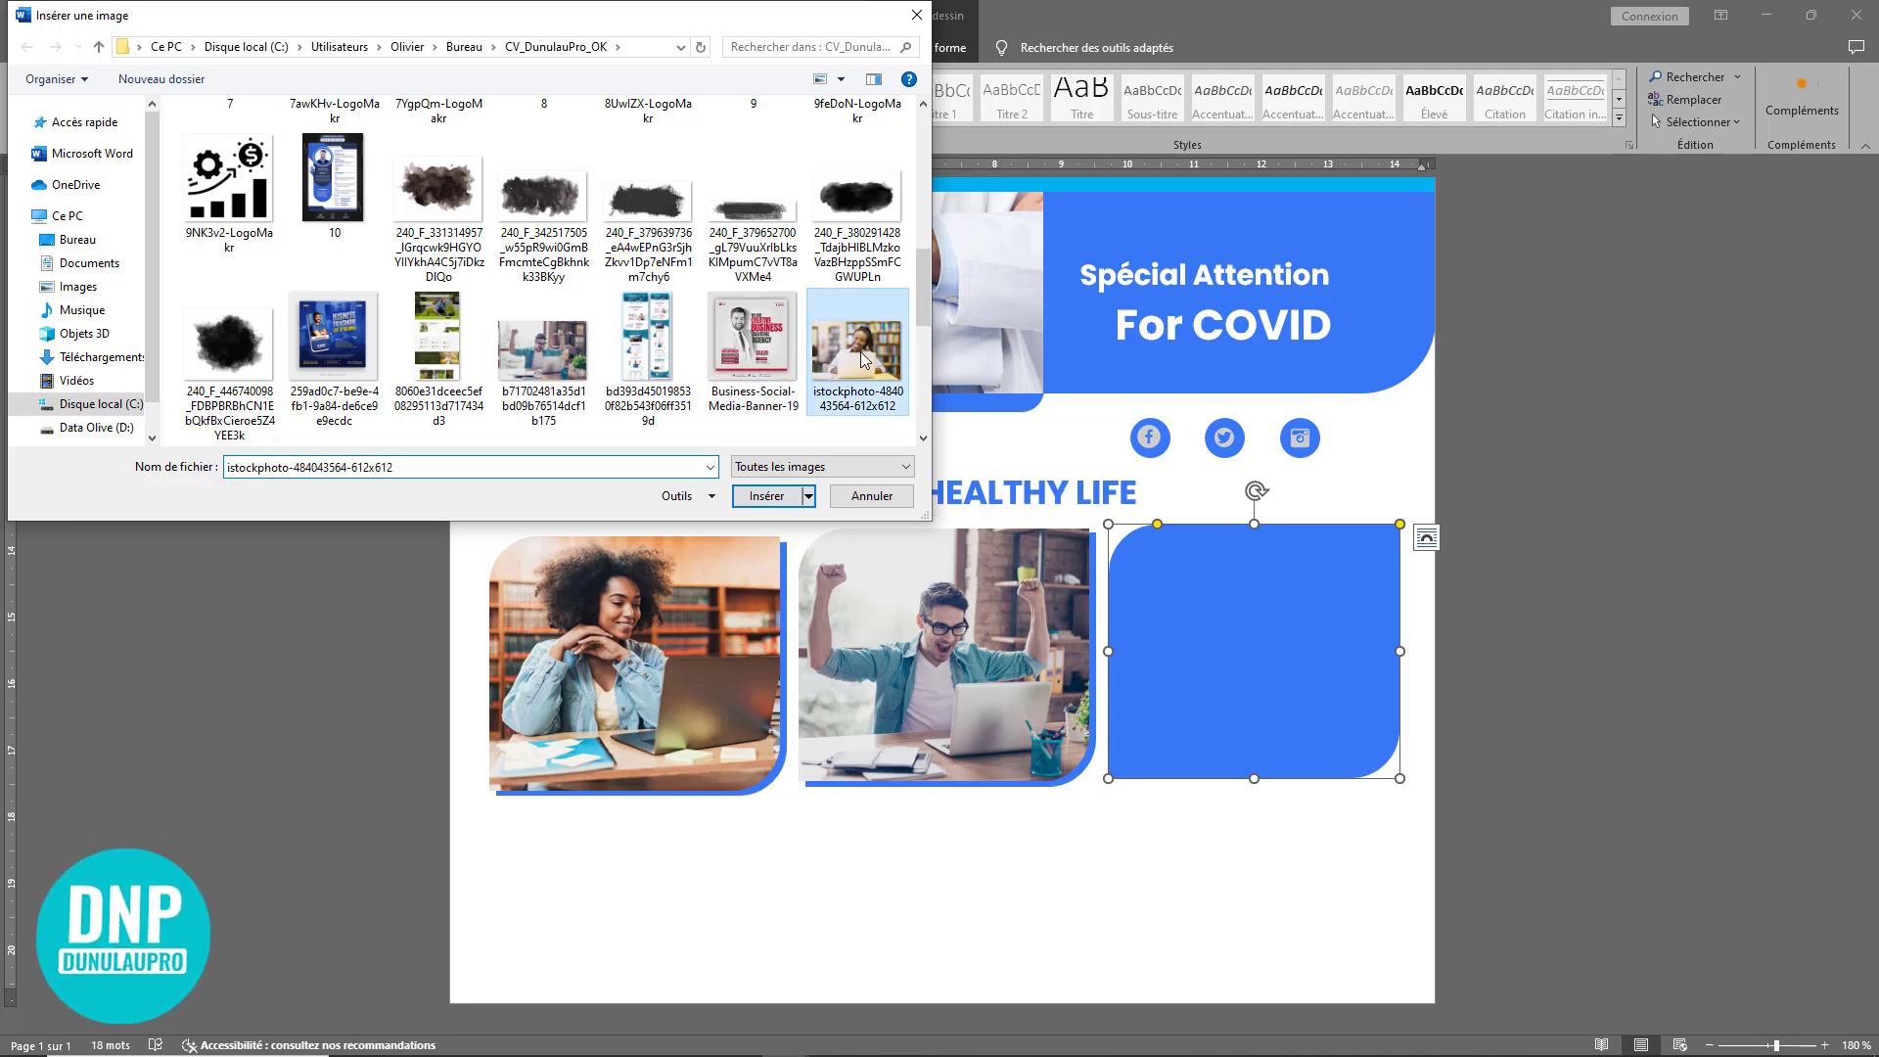
pyautogui.click(767, 496)
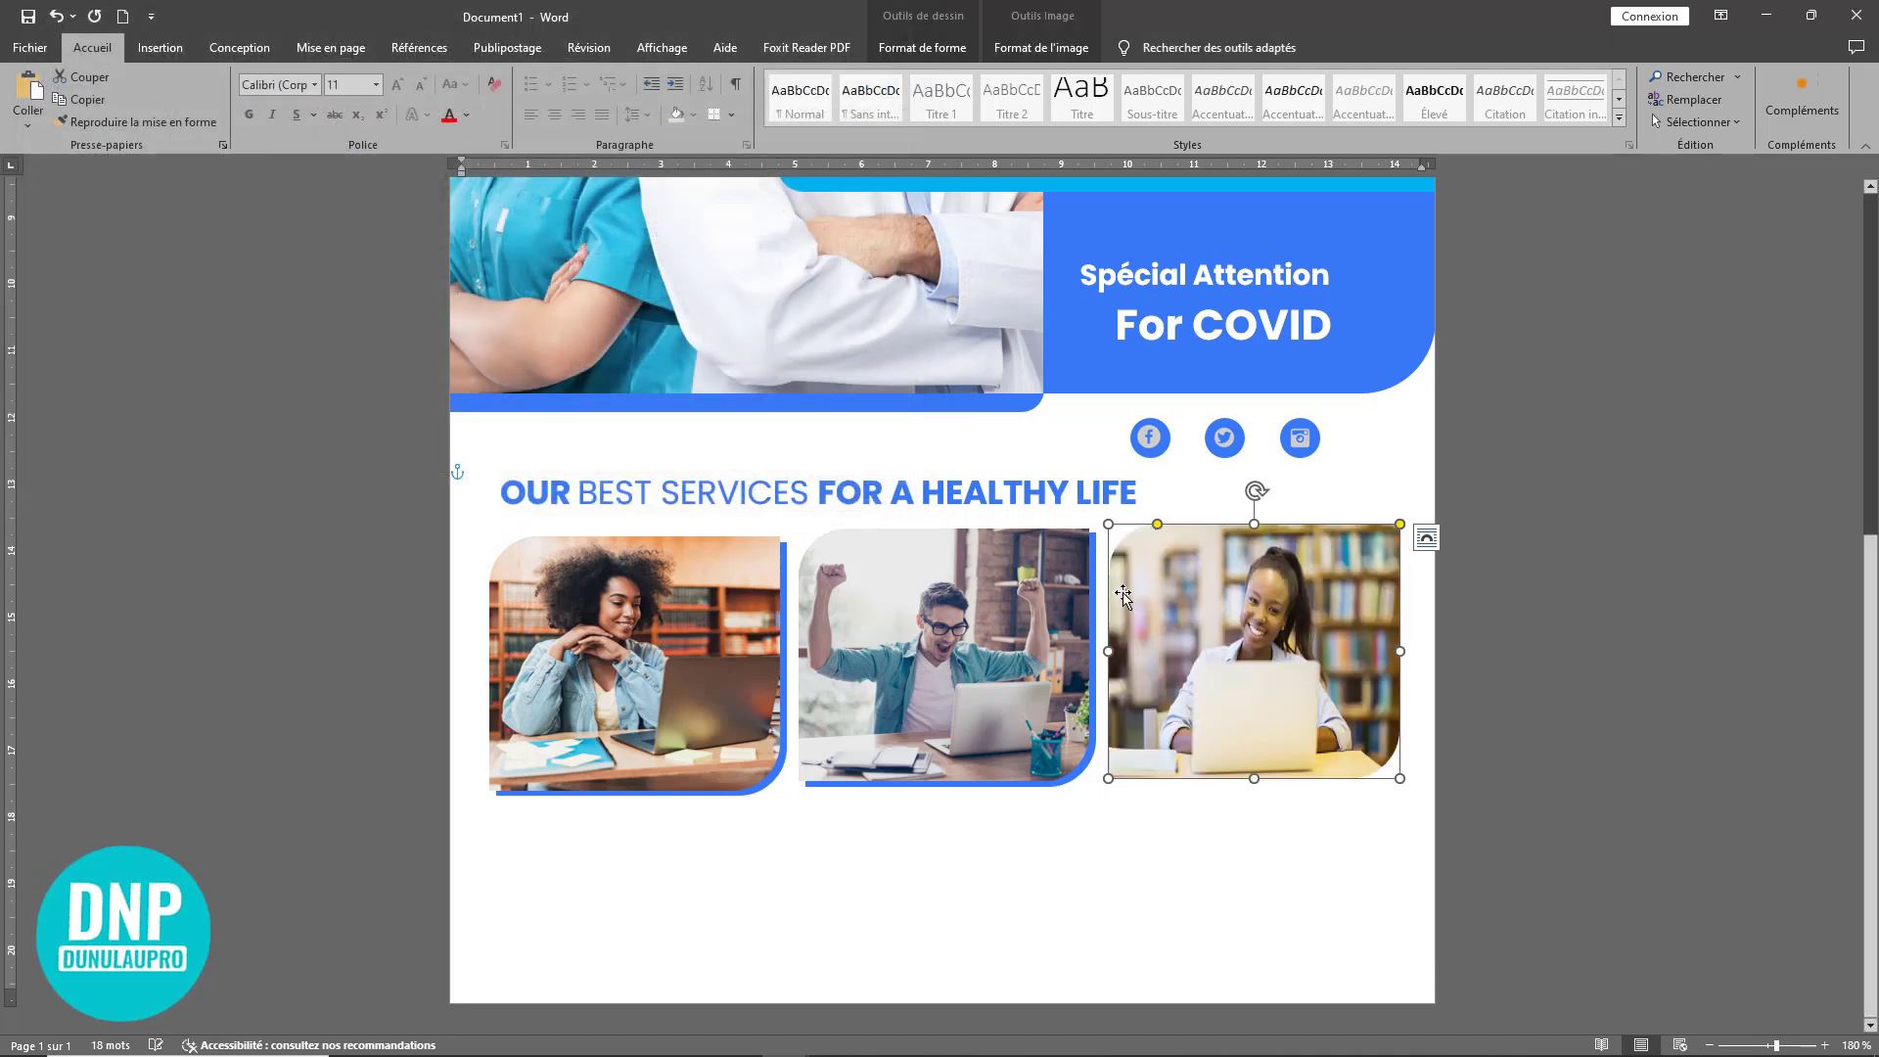
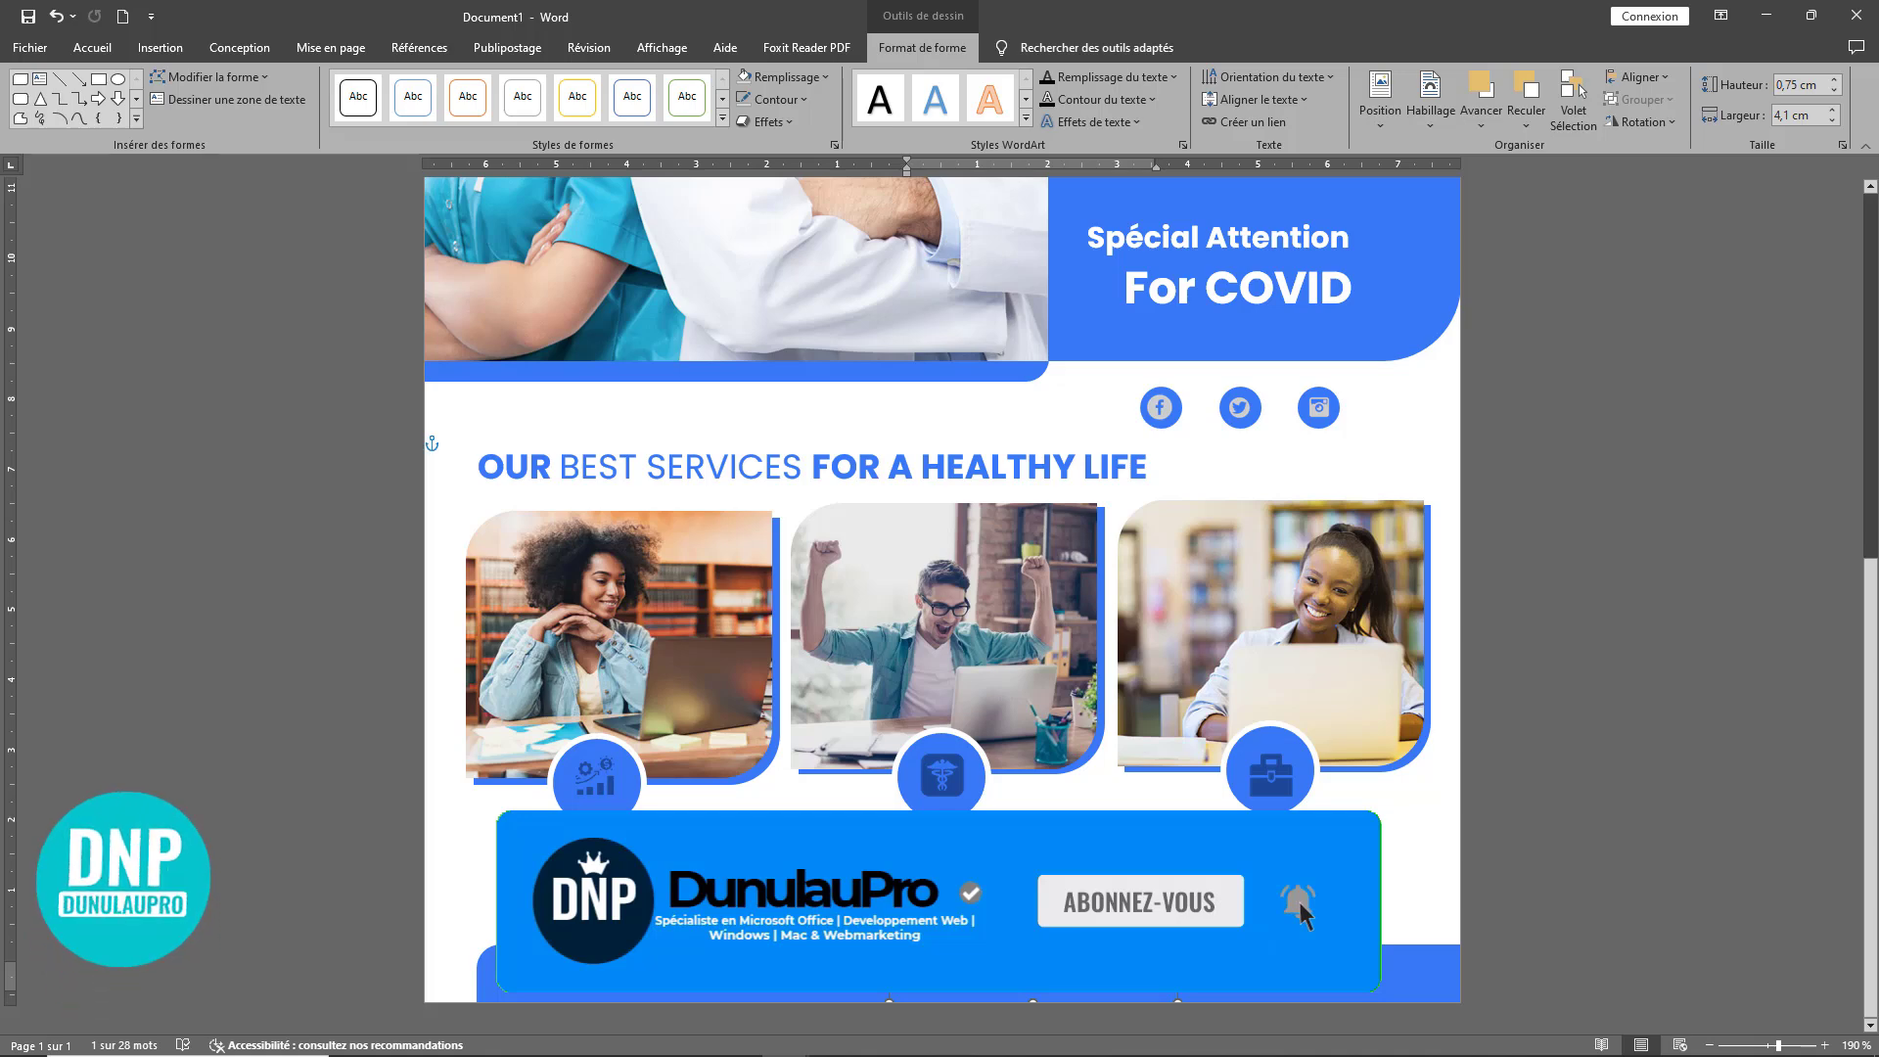
# Step: Complete the label above the phone number in the footer as CONTACTEZ-NOUS
pyautogui.moveTo(964, 950); pyautogui.dragTo(949, 949)
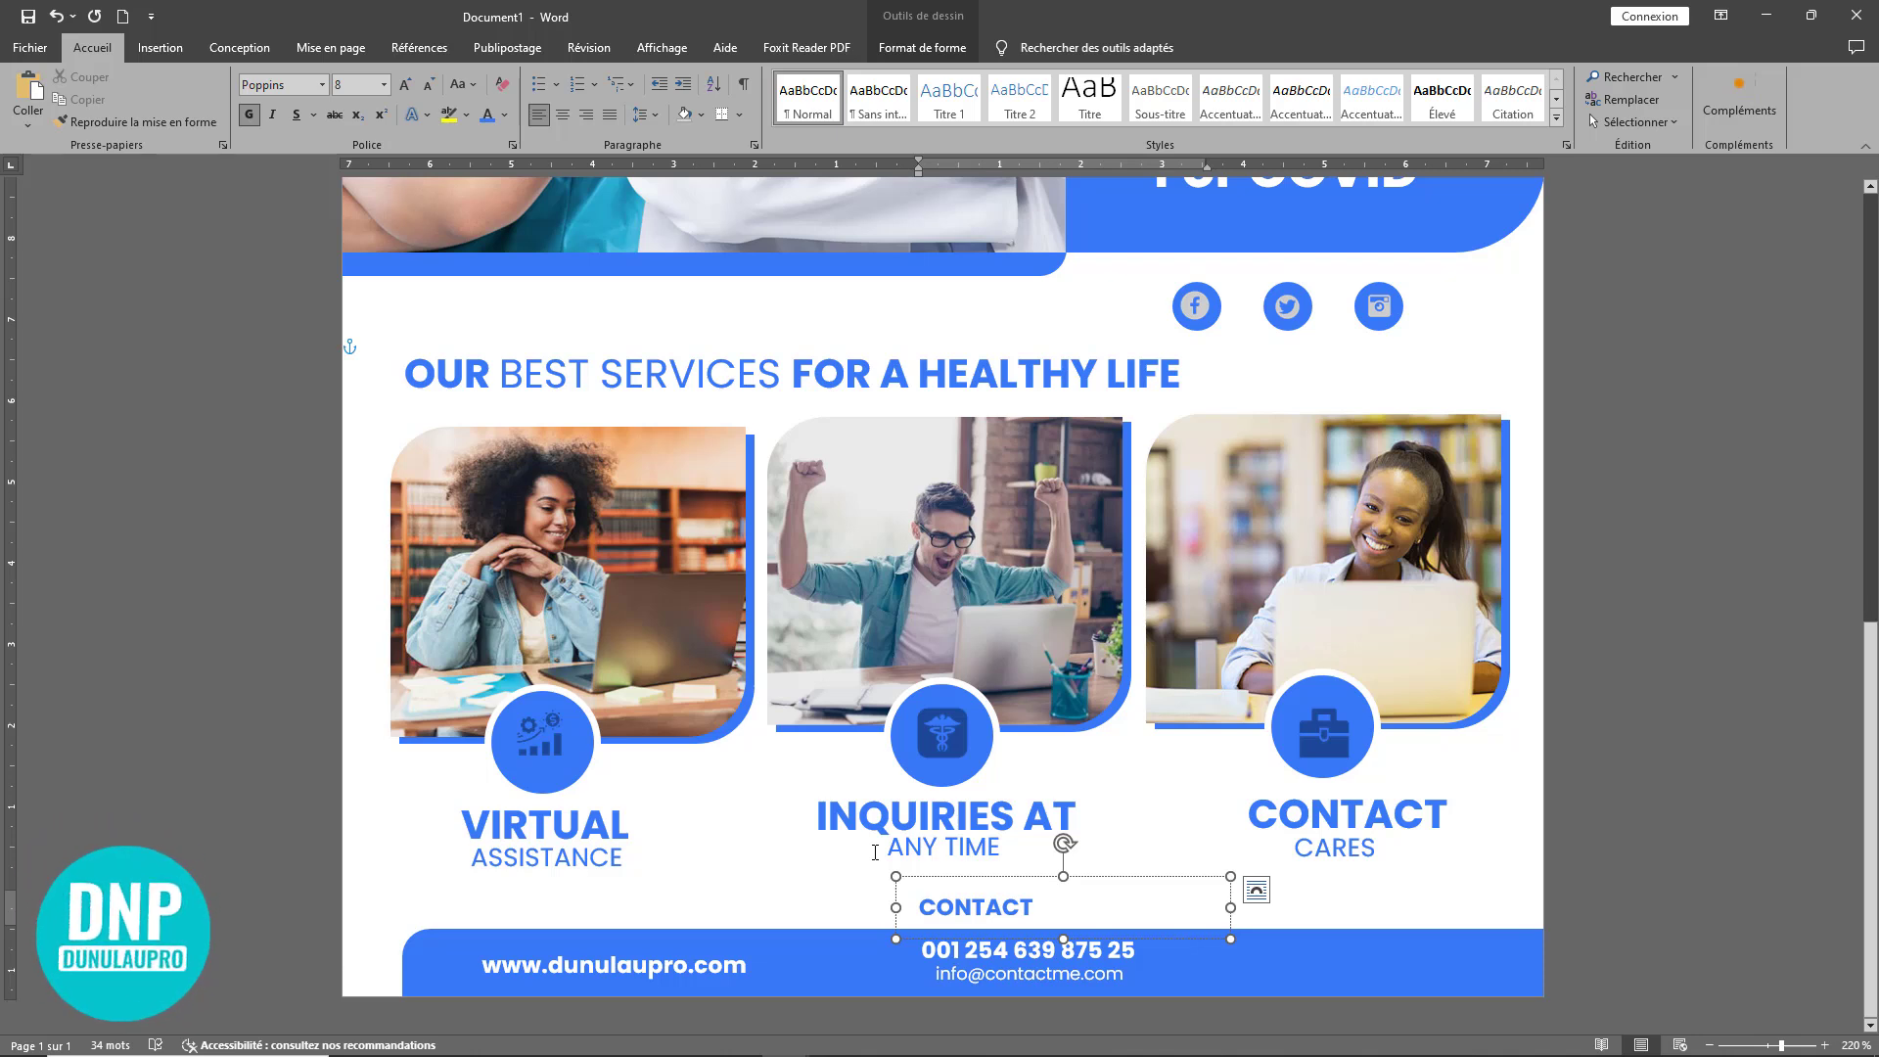
pyautogui.write('E')
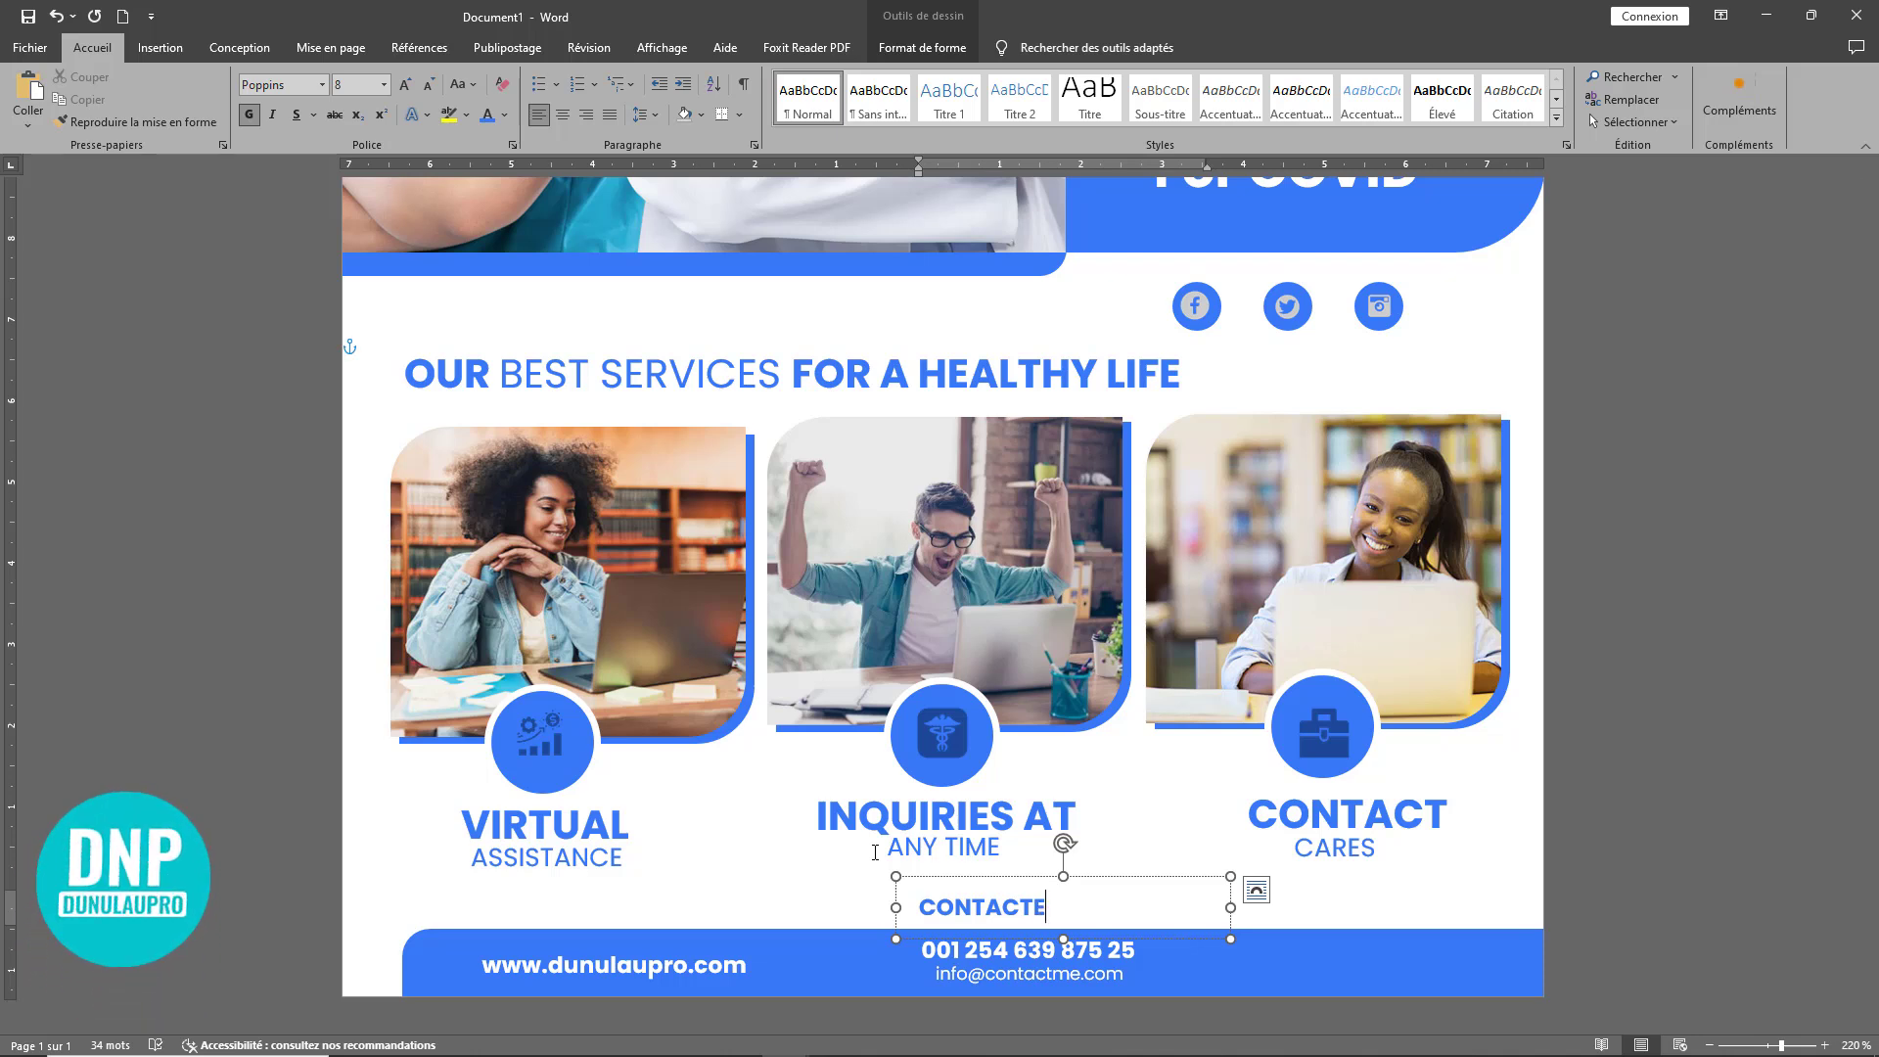
pyautogui.write('Z-NOUS')
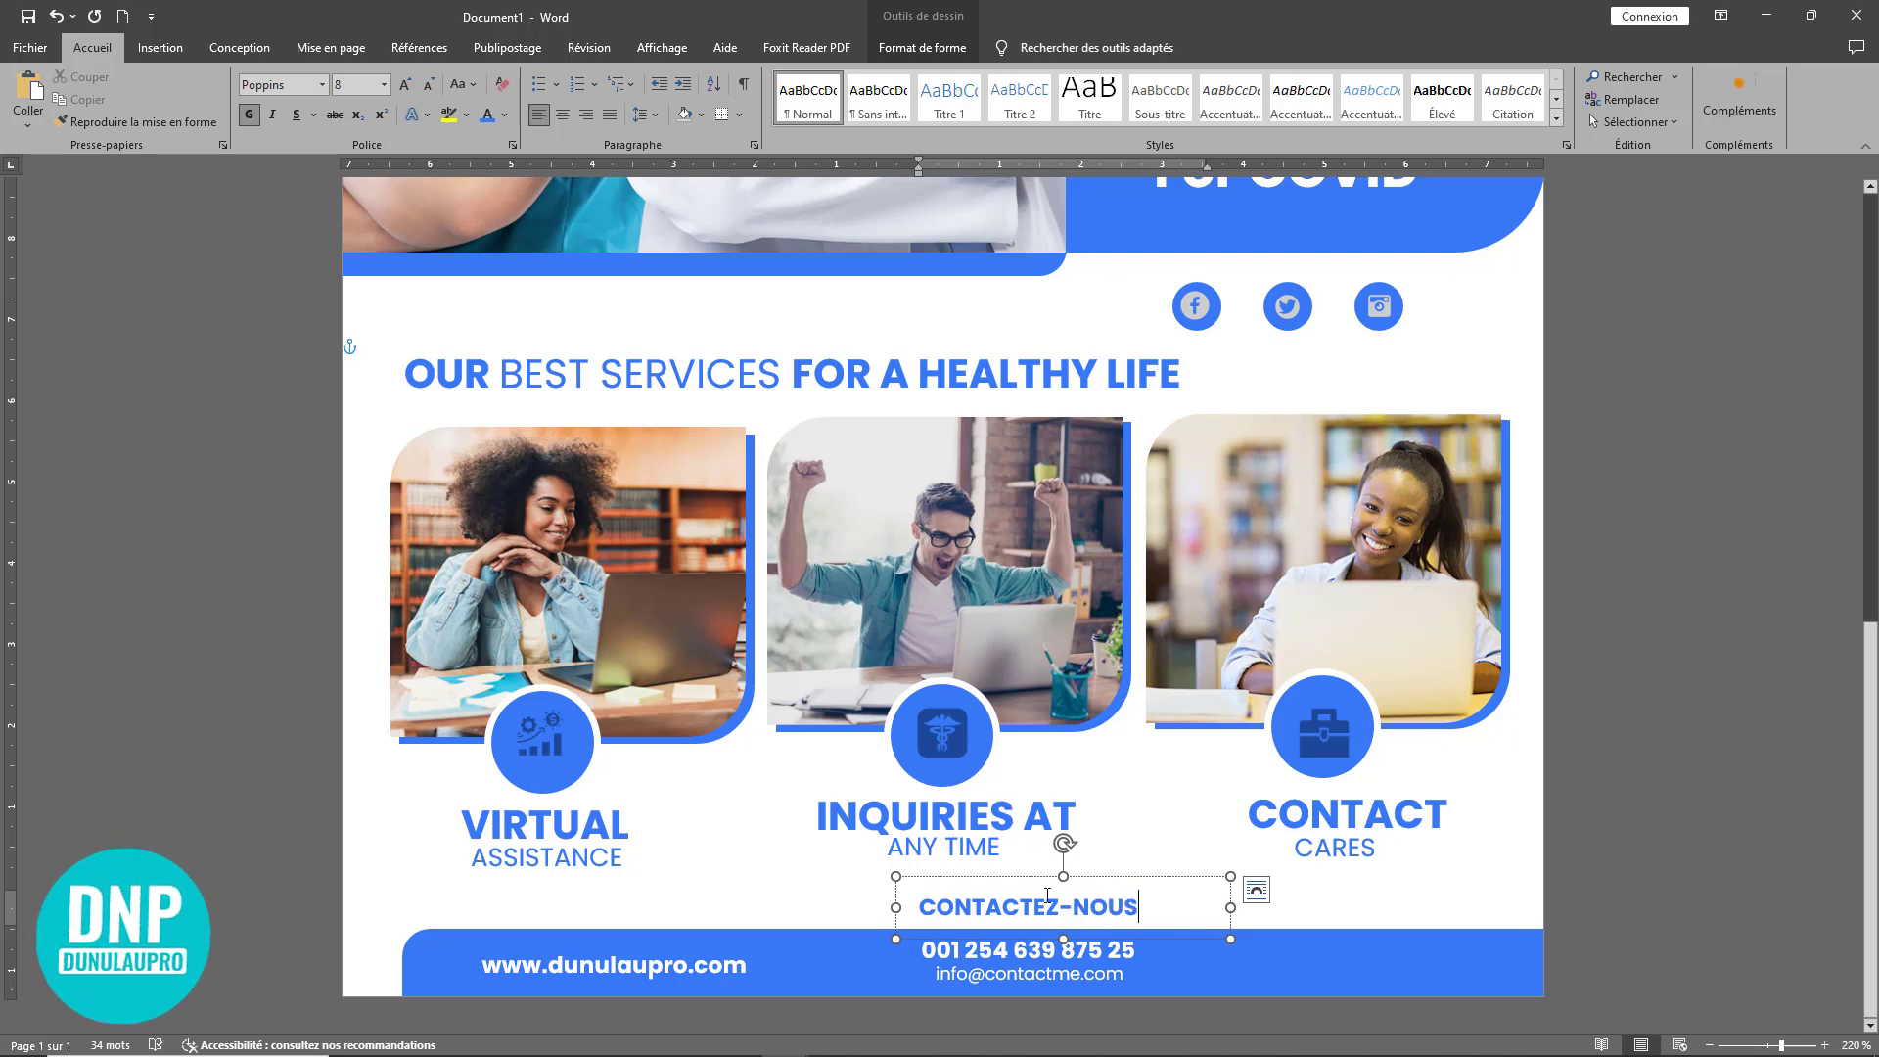
# Step: Duplicate the CONTACTEZ-NOUS label above the website address and change the copy's text to WEBSITE
pyautogui.moveTo(1032, 883); pyautogui.dragTo(647, 887)
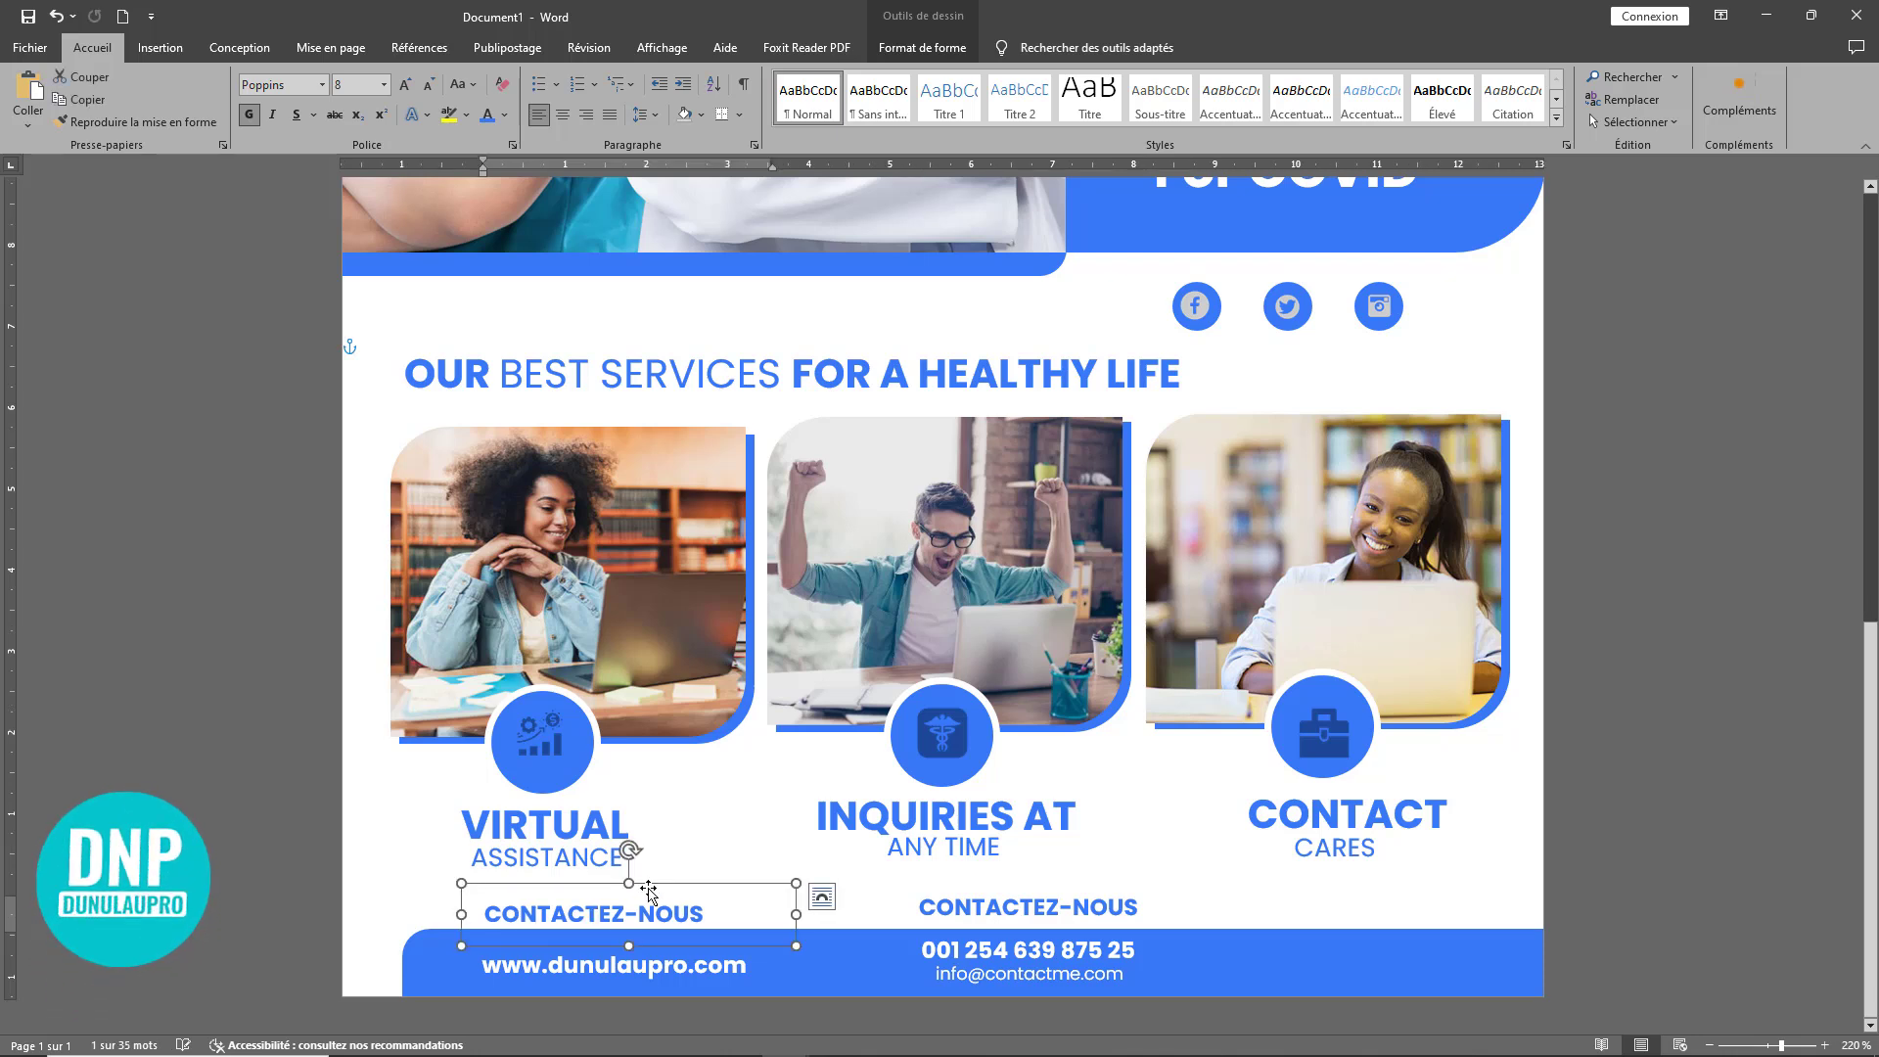
pyautogui.tripleClick(510, 918)
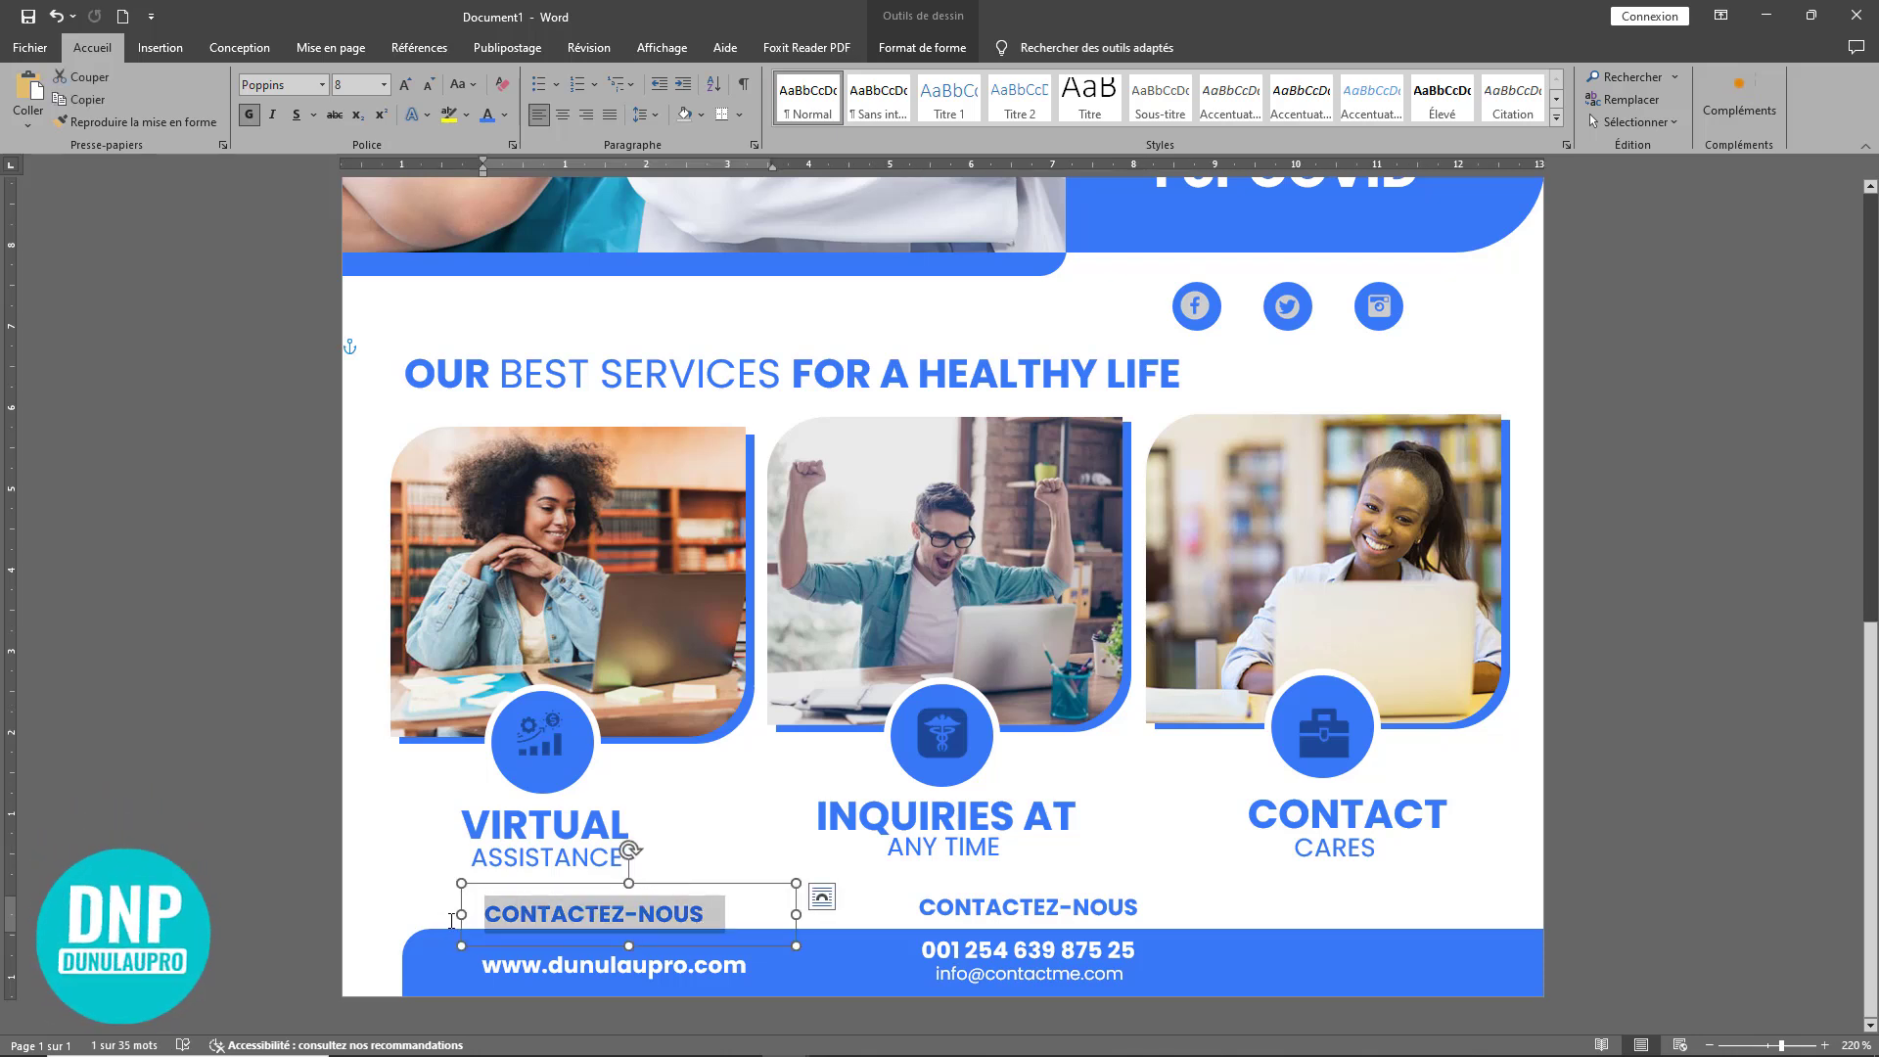
pyautogui.write('WEBSITE')
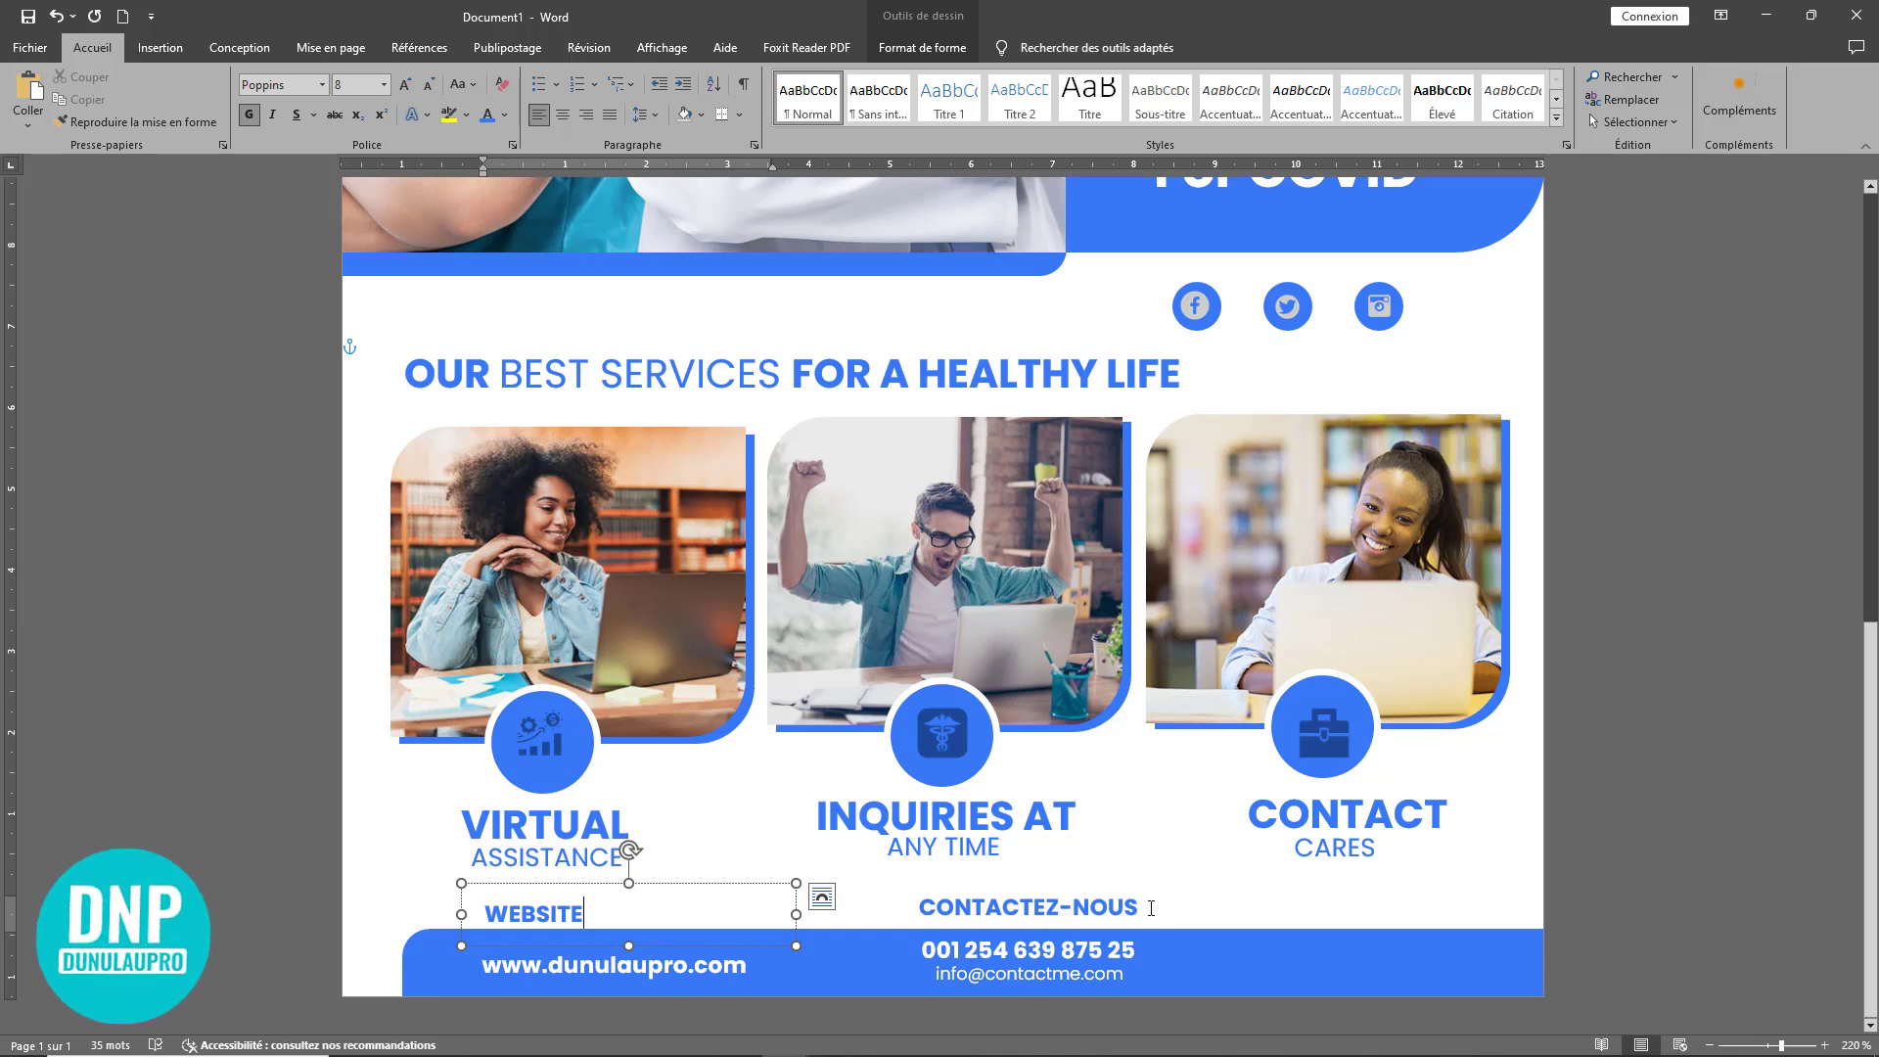
# Step: Duplicate the blue footer bar and place the copy over its right end, slightly higher, as a raised block running off the page
pyautogui.click(1375, 965)
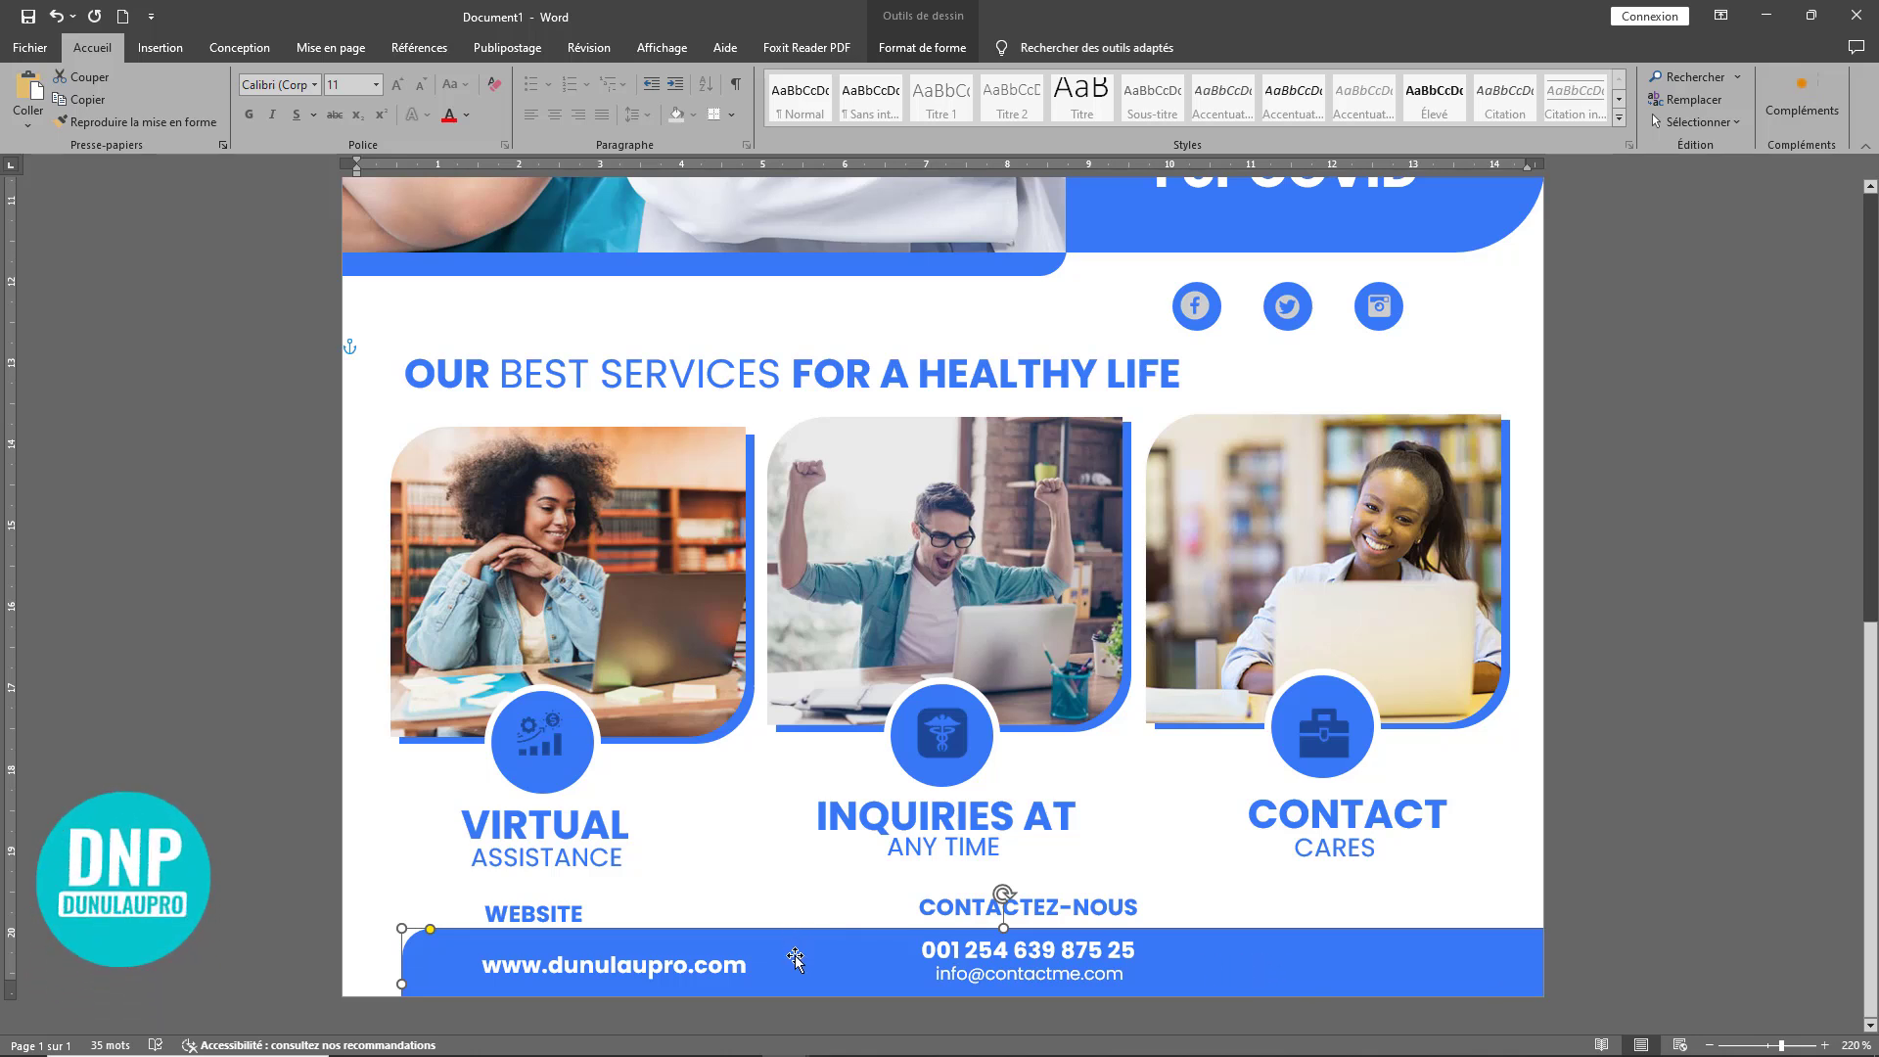
pyautogui.moveTo(793, 959); pyautogui.dragTo(918, 847)
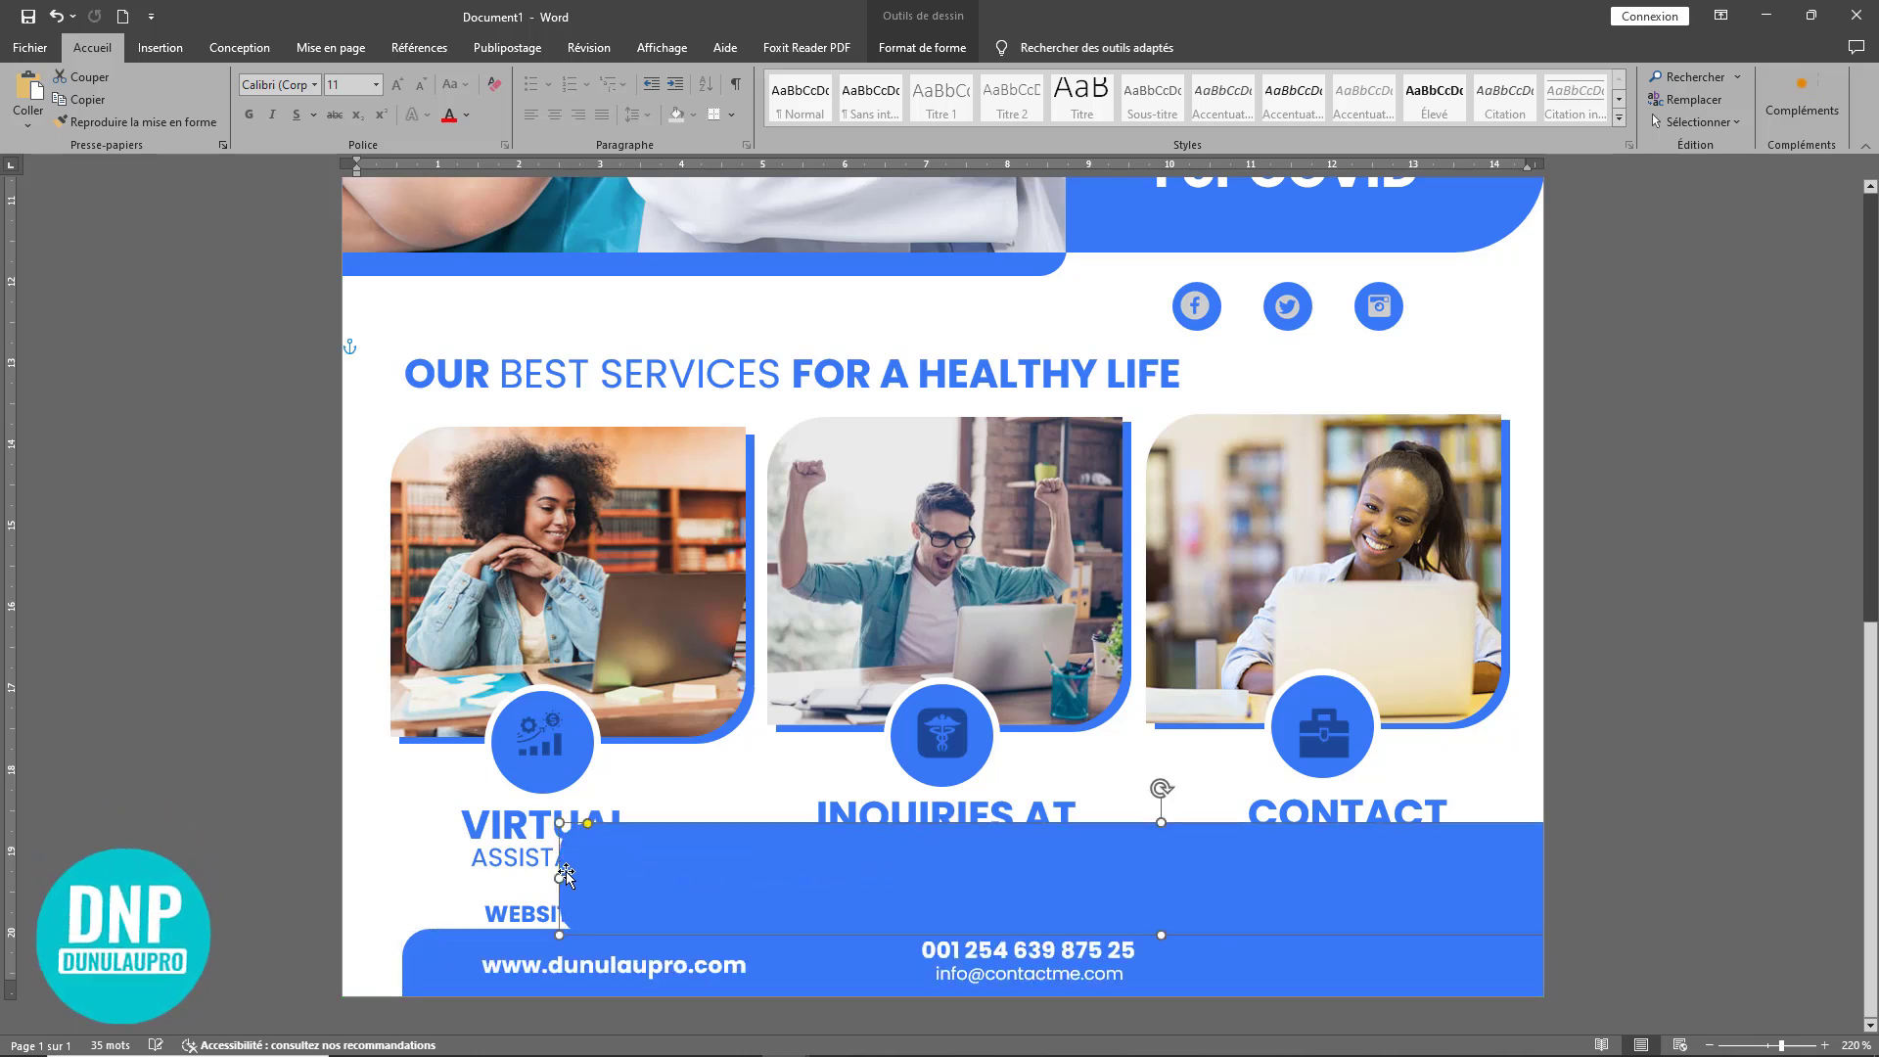
pyautogui.moveTo(560, 876); pyautogui.dragTo(1373, 952)
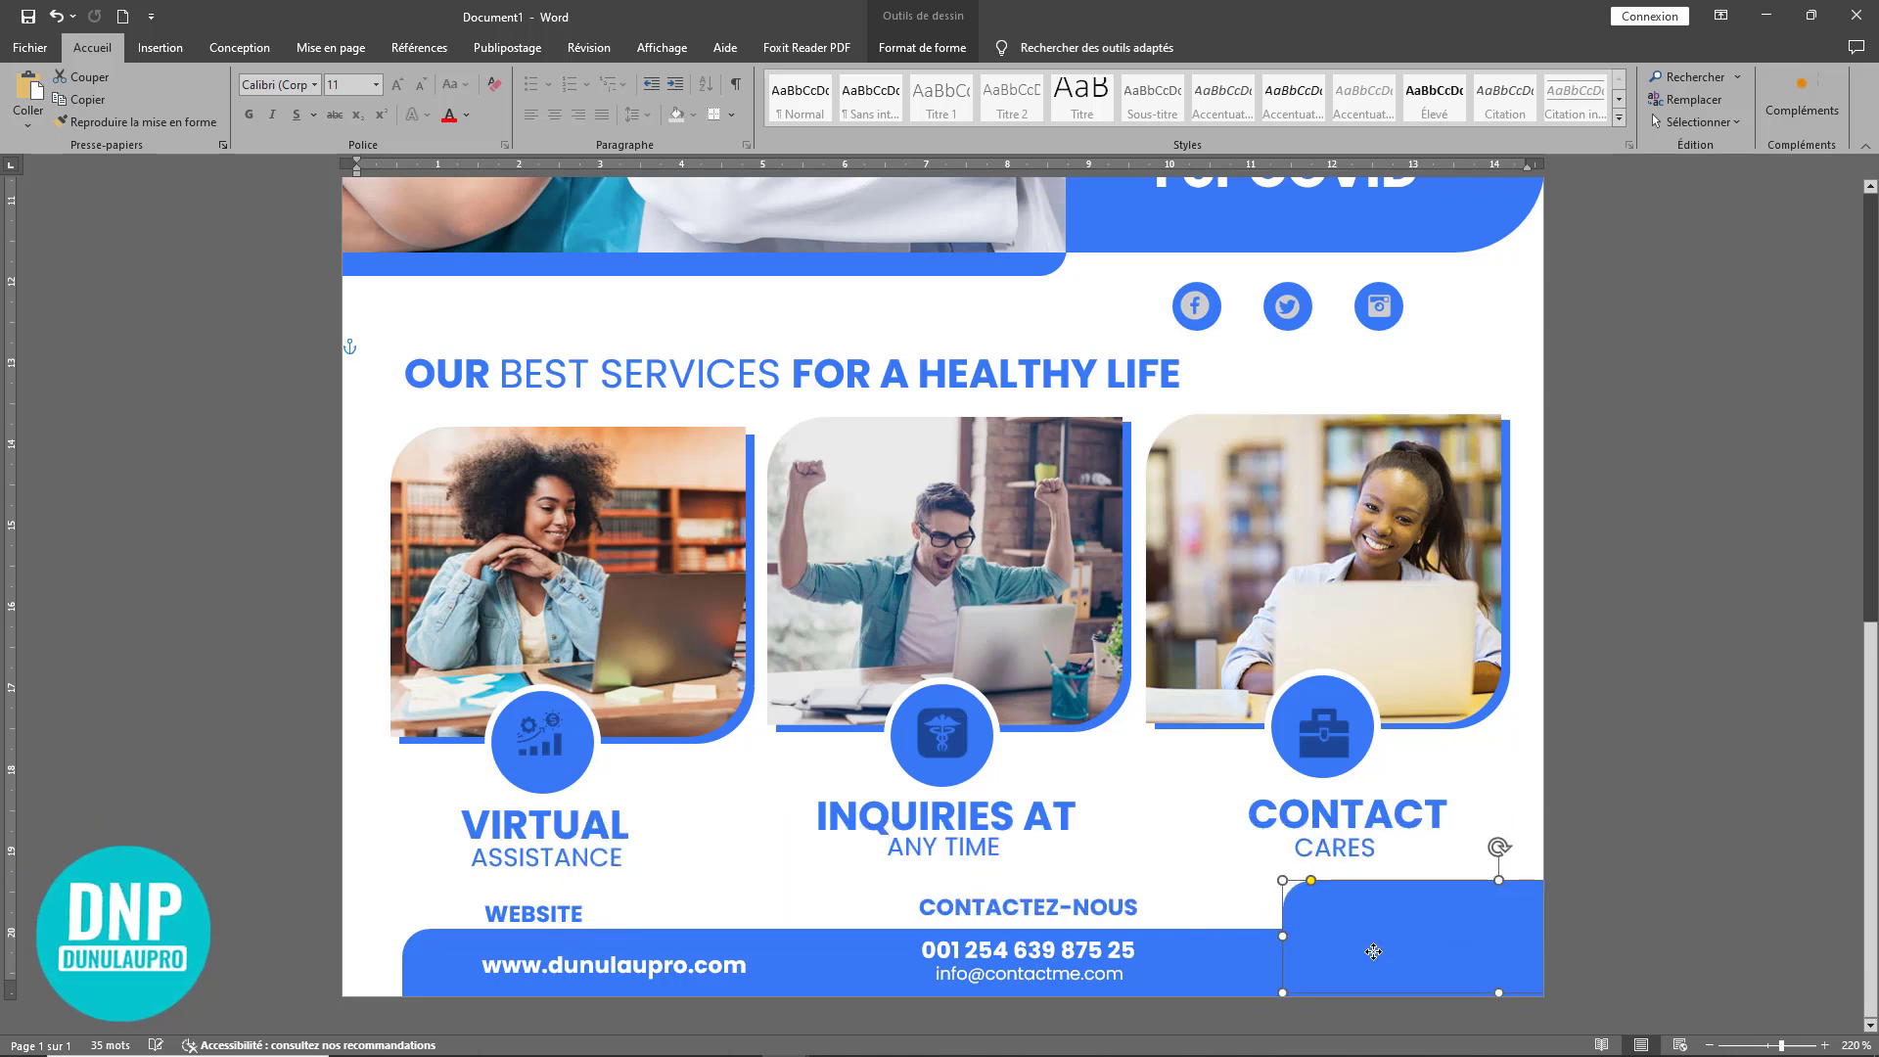
pyautogui.moveTo(1373, 952); pyautogui.dragTo(1374, 918)
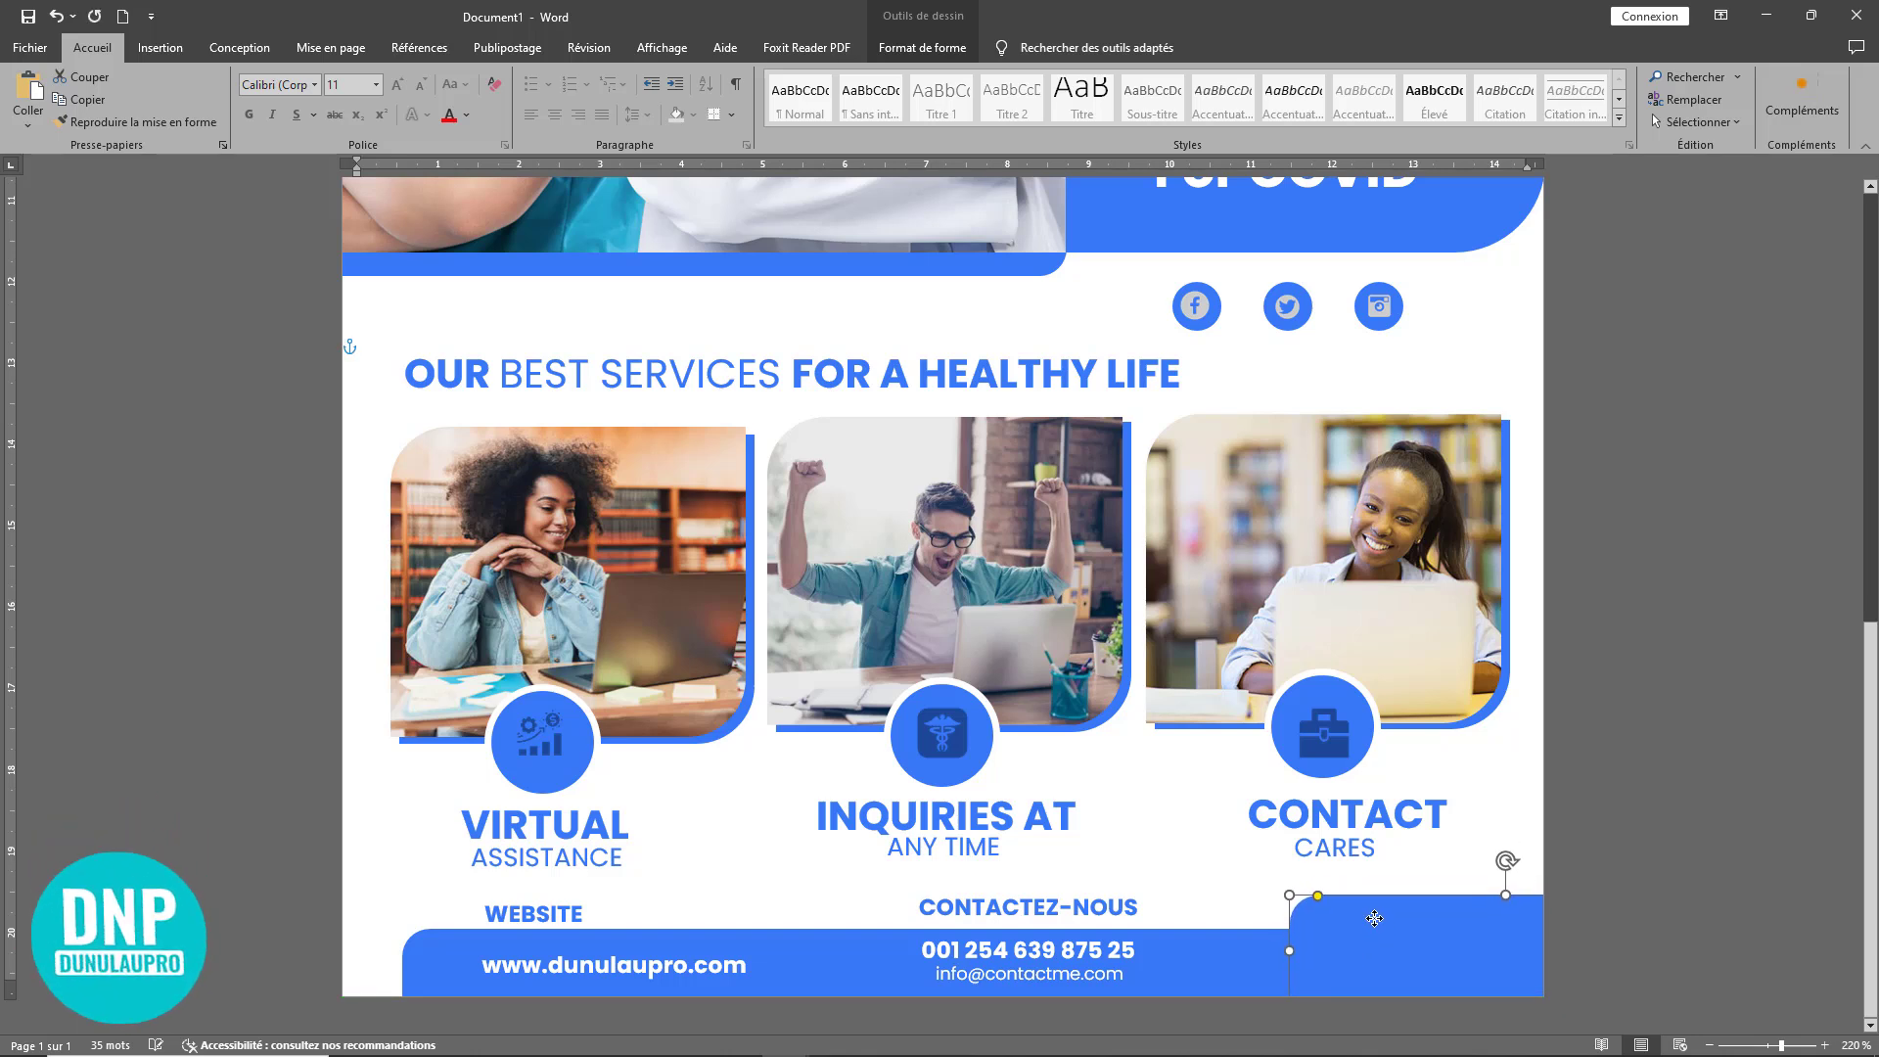
pyautogui.click(1397, 857)
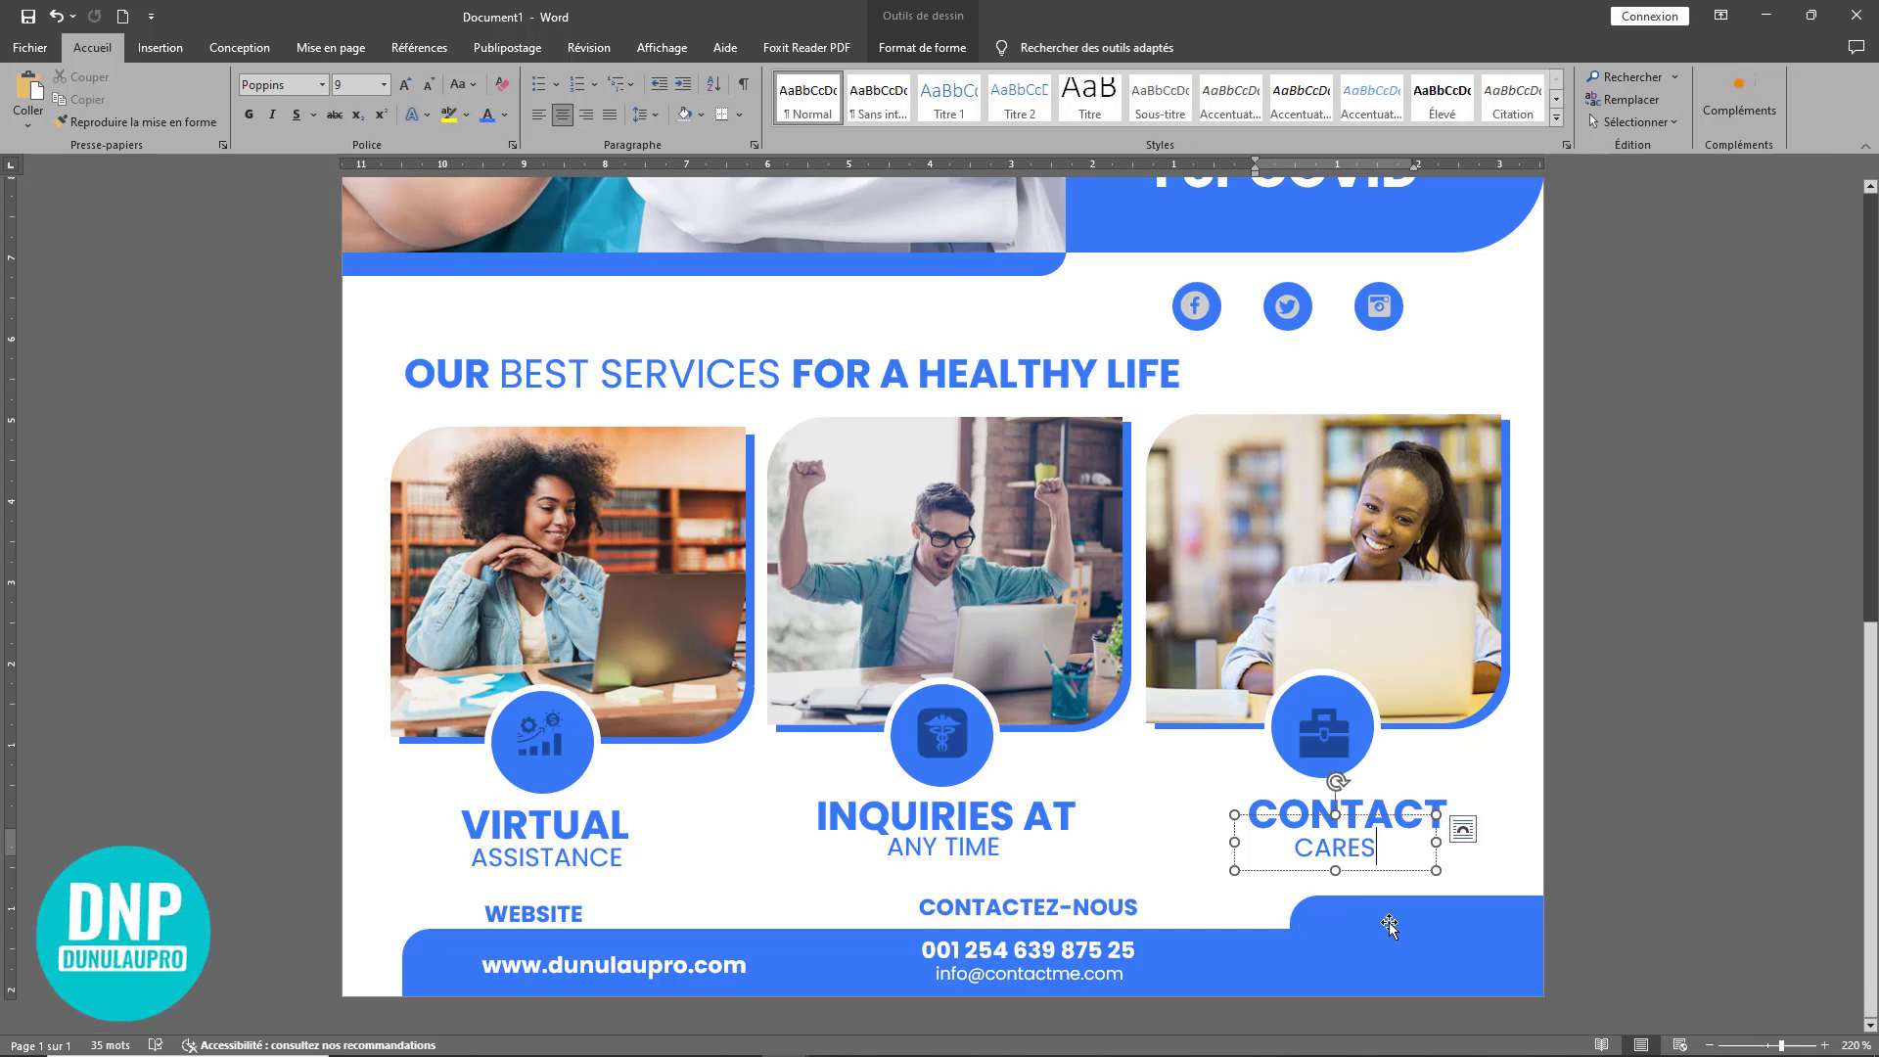
pyautogui.click(1341, 925)
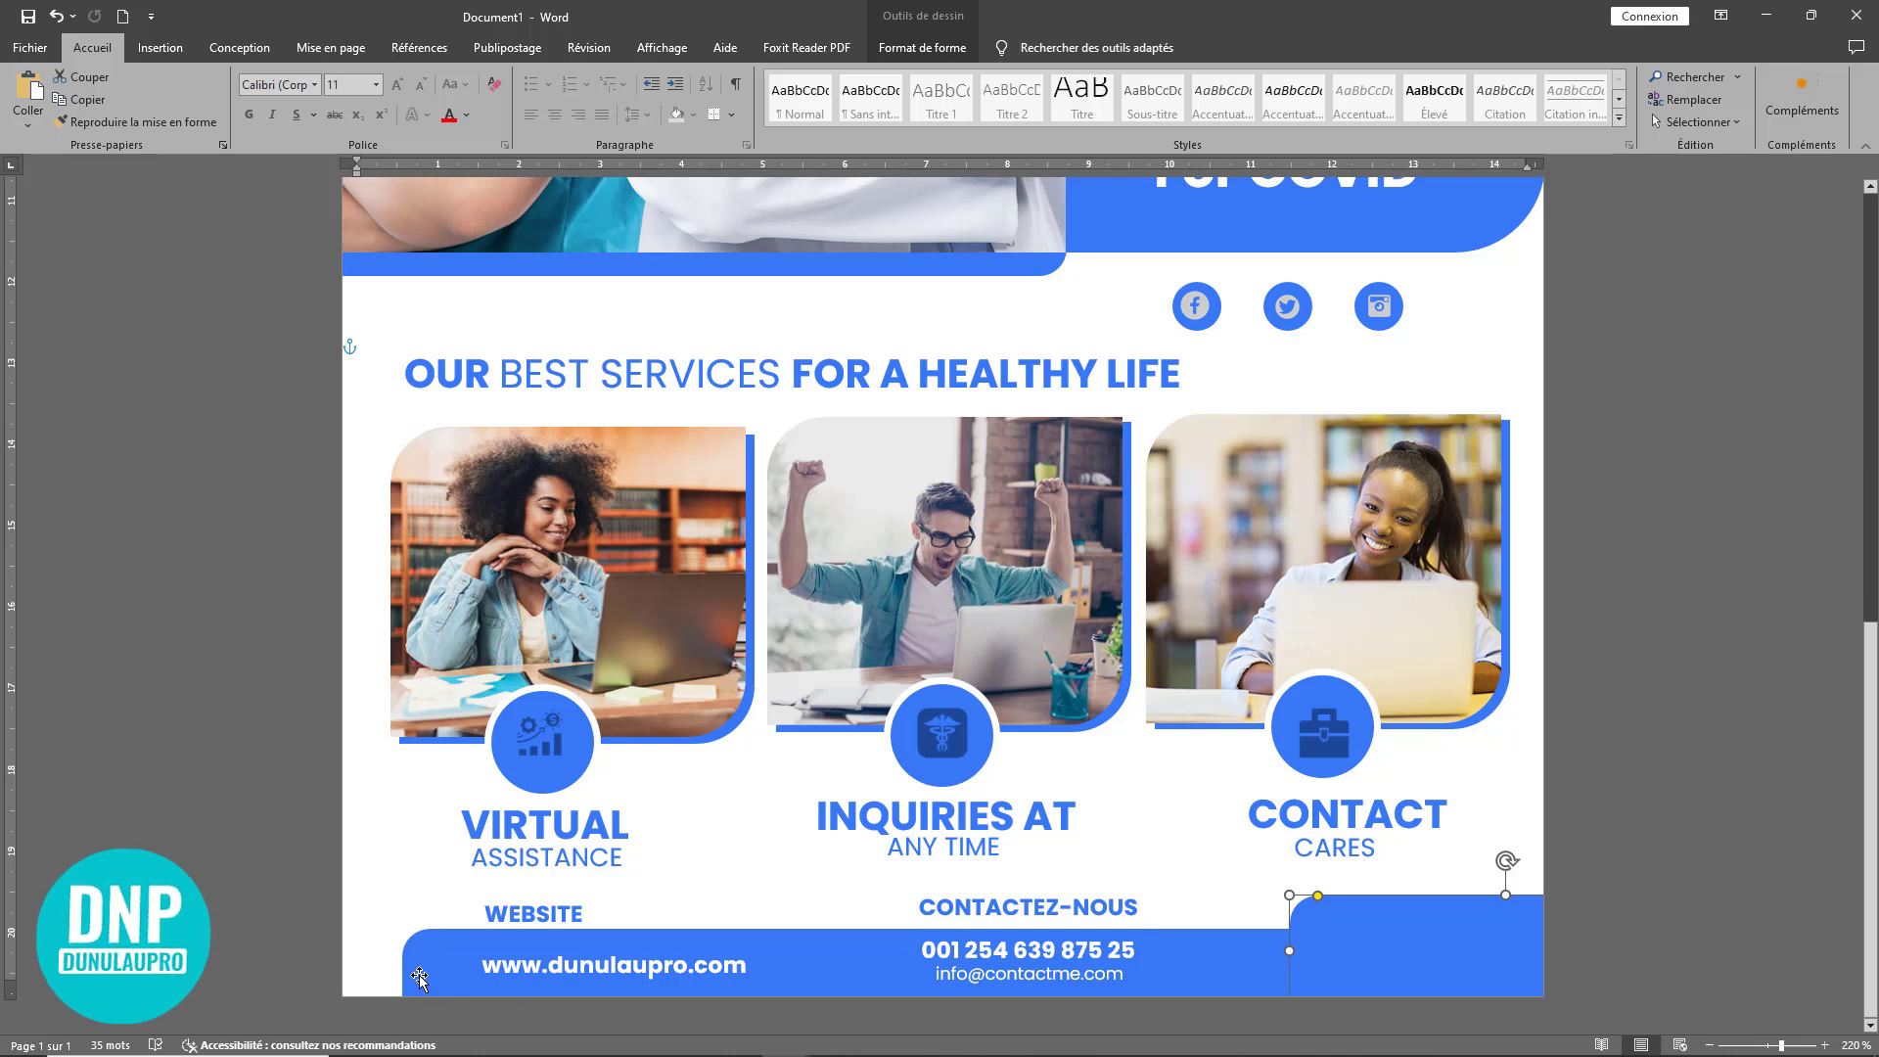
# Step: Delete the WEBSITE label above the website address
pyautogui.click(556, 901)
pyautogui.click(569, 885)
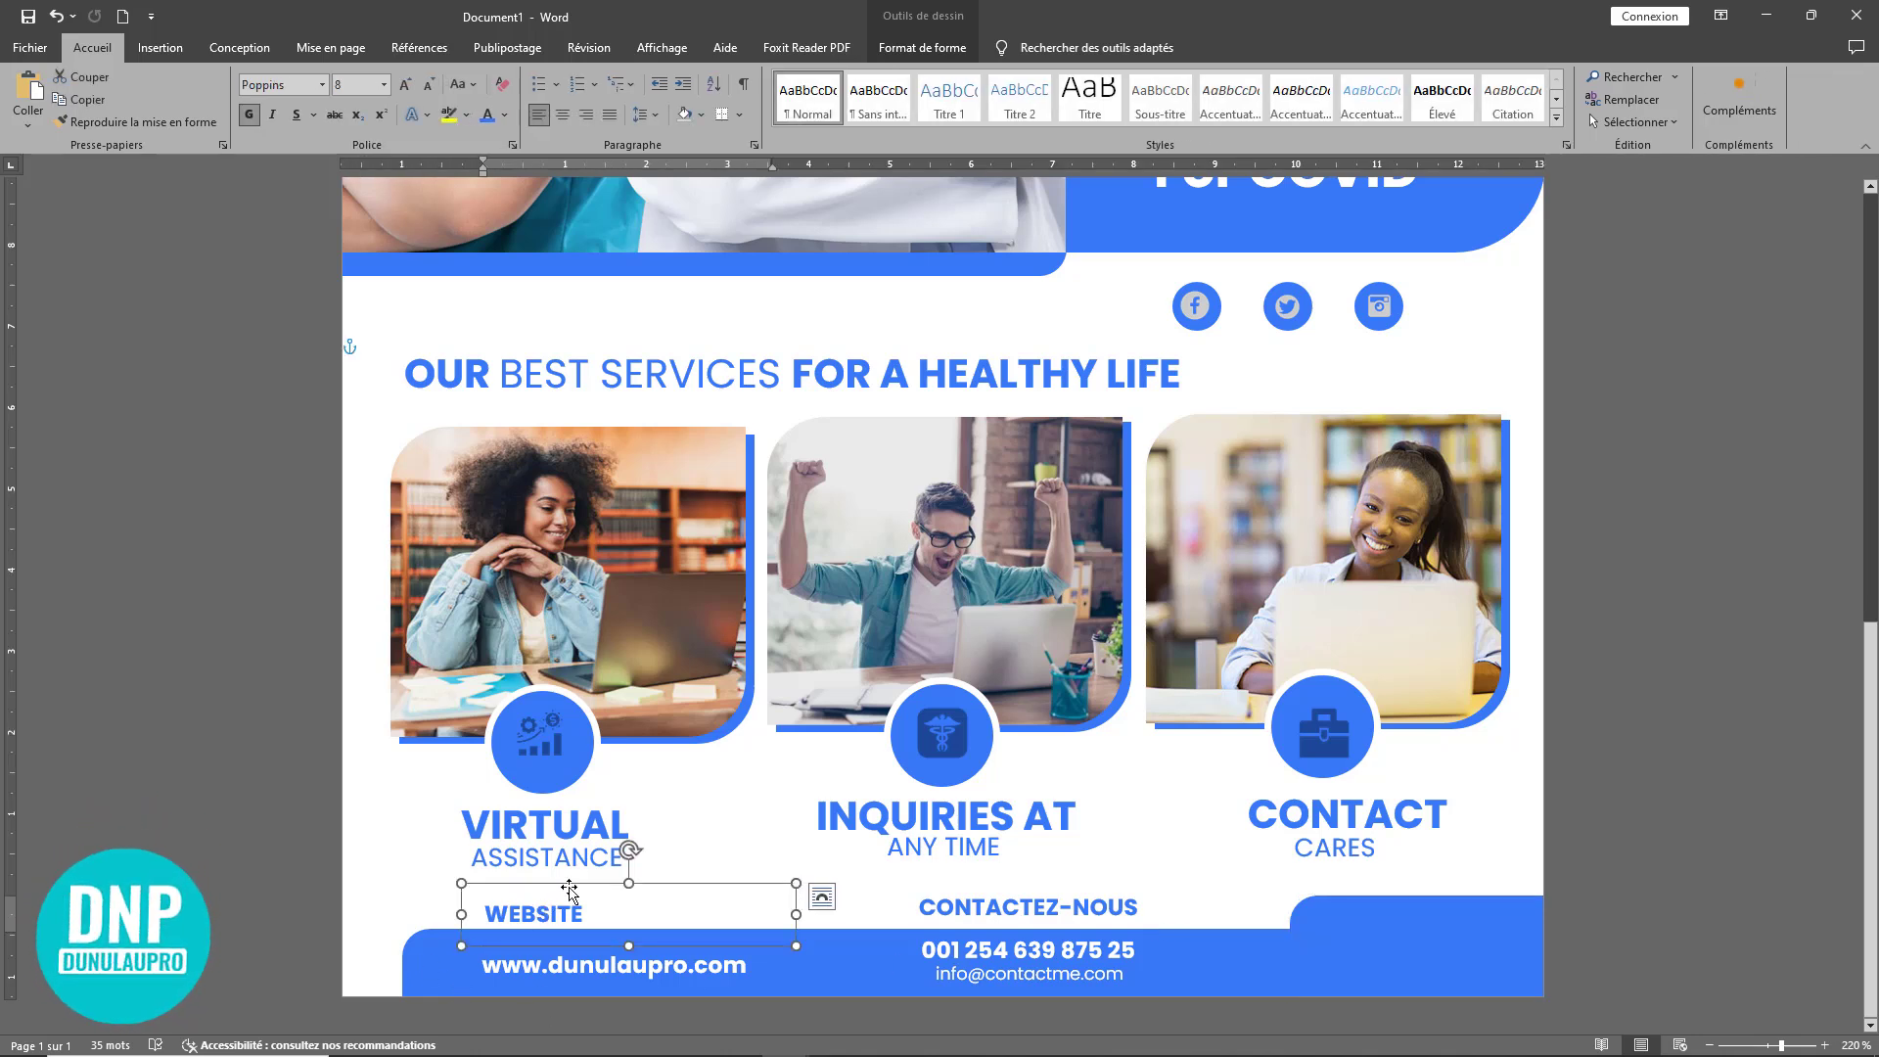
pyautogui.press('Delete')
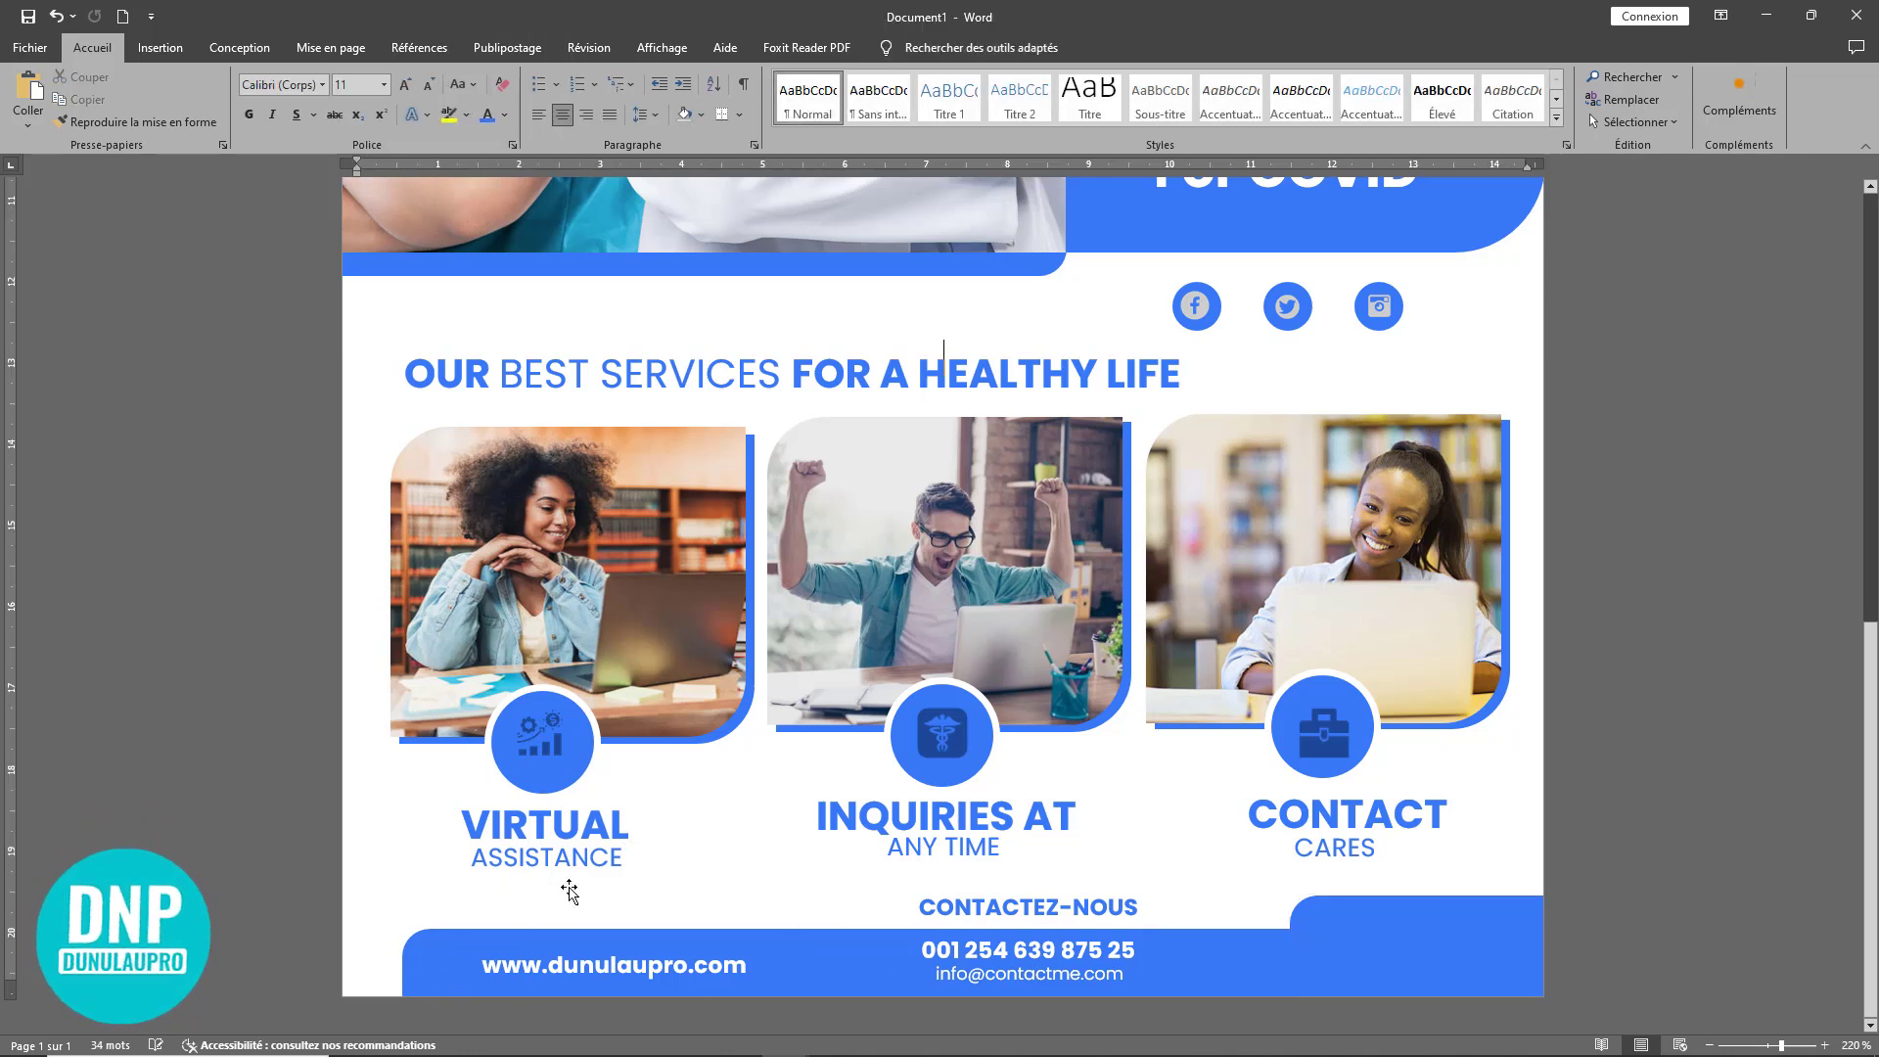
# Step: Nudge the raised blue block at the footer's right end slightly down
pyautogui.click(1383, 944)
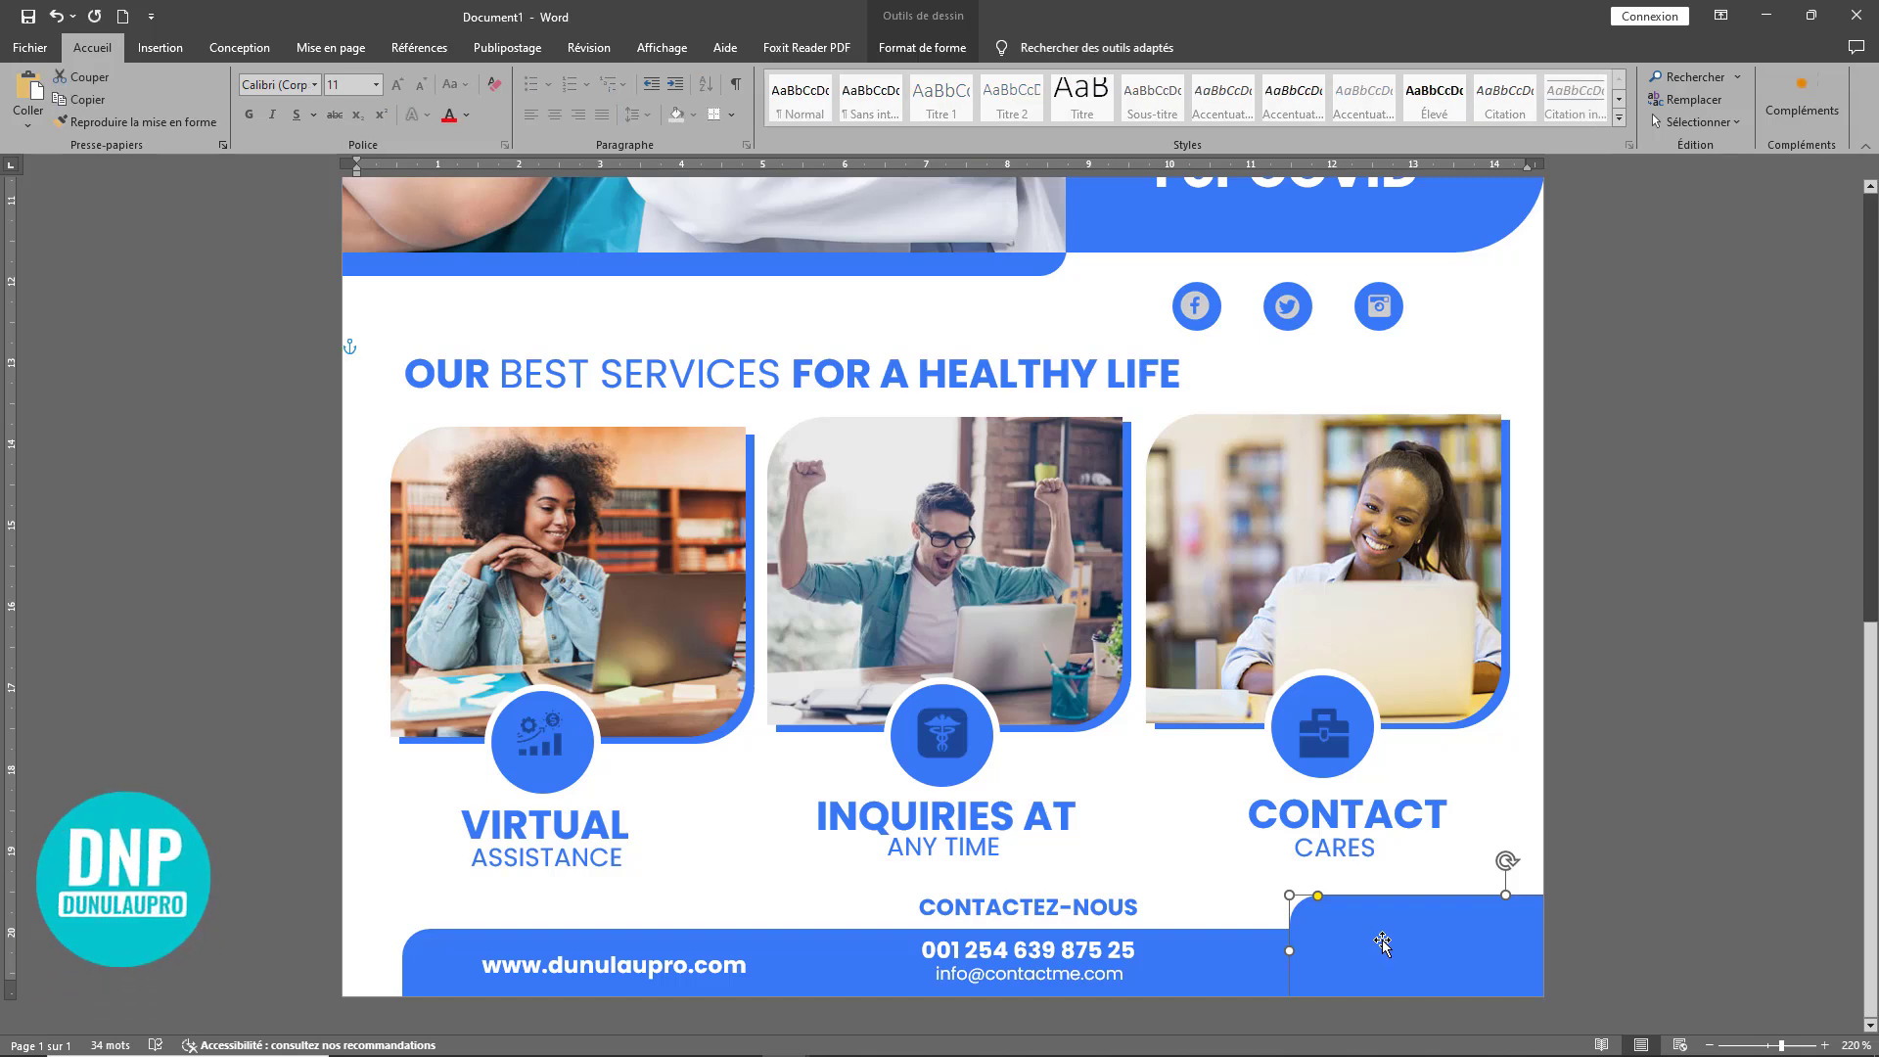
pyautogui.press('Down')
pyautogui.press('Down')
pyautogui.press('Down')
# Step: Examine the reference flyer 3.jpg in the image viewer and close it
pyautogui.moveTo(844, 1054)
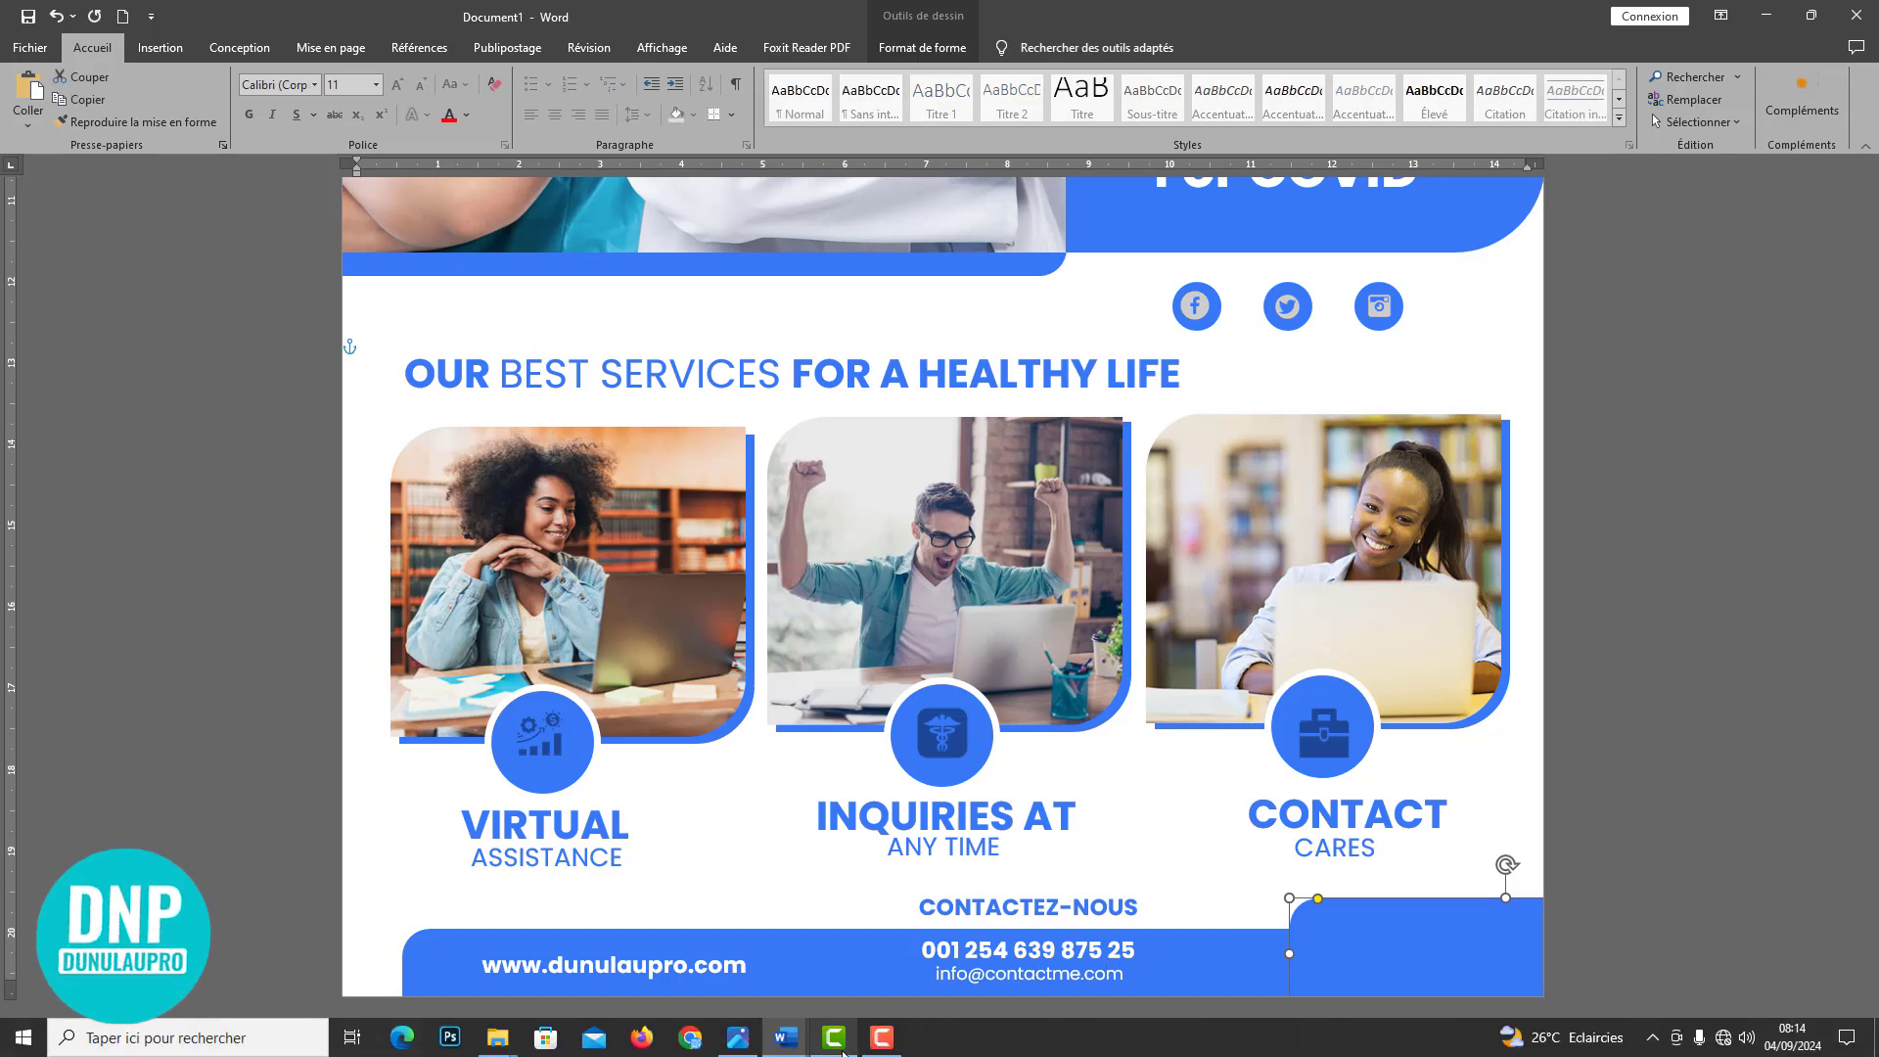
pyautogui.click(738, 1038)
pyautogui.moveTo(787, 1045)
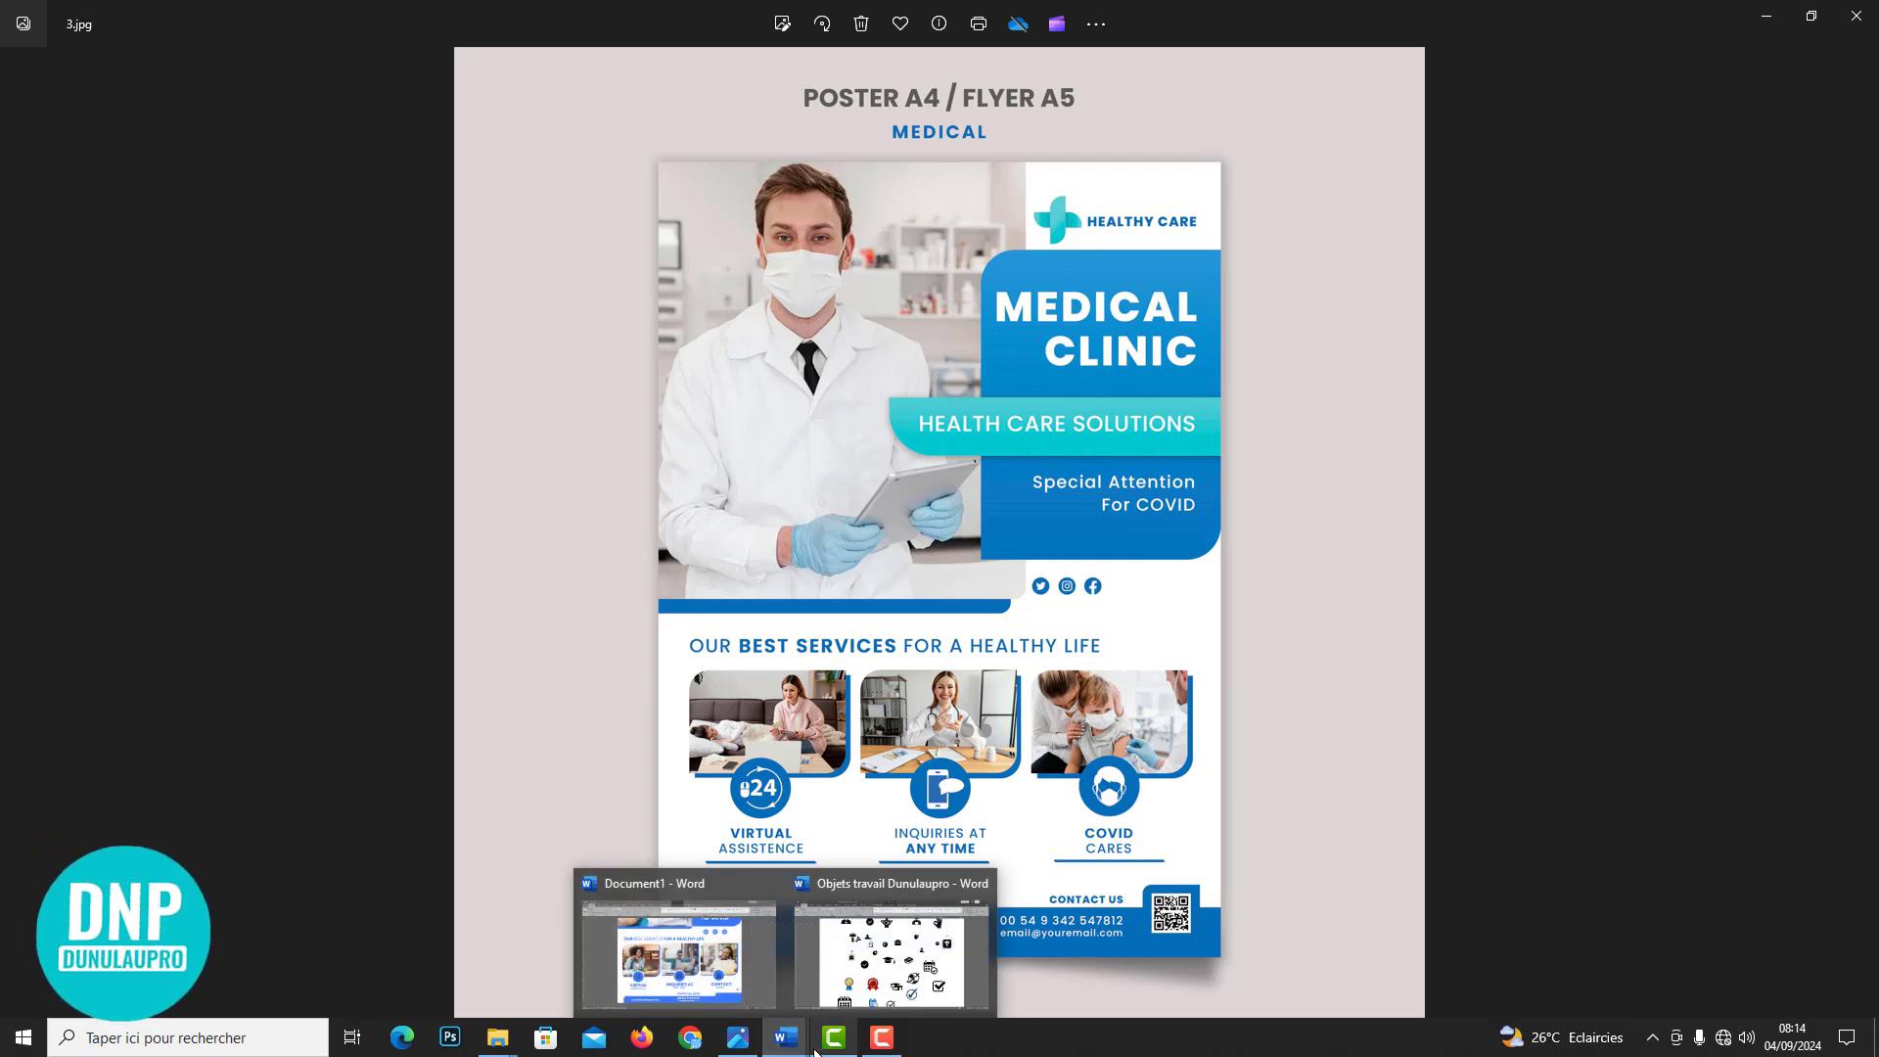
pyautogui.click(1857, 16)
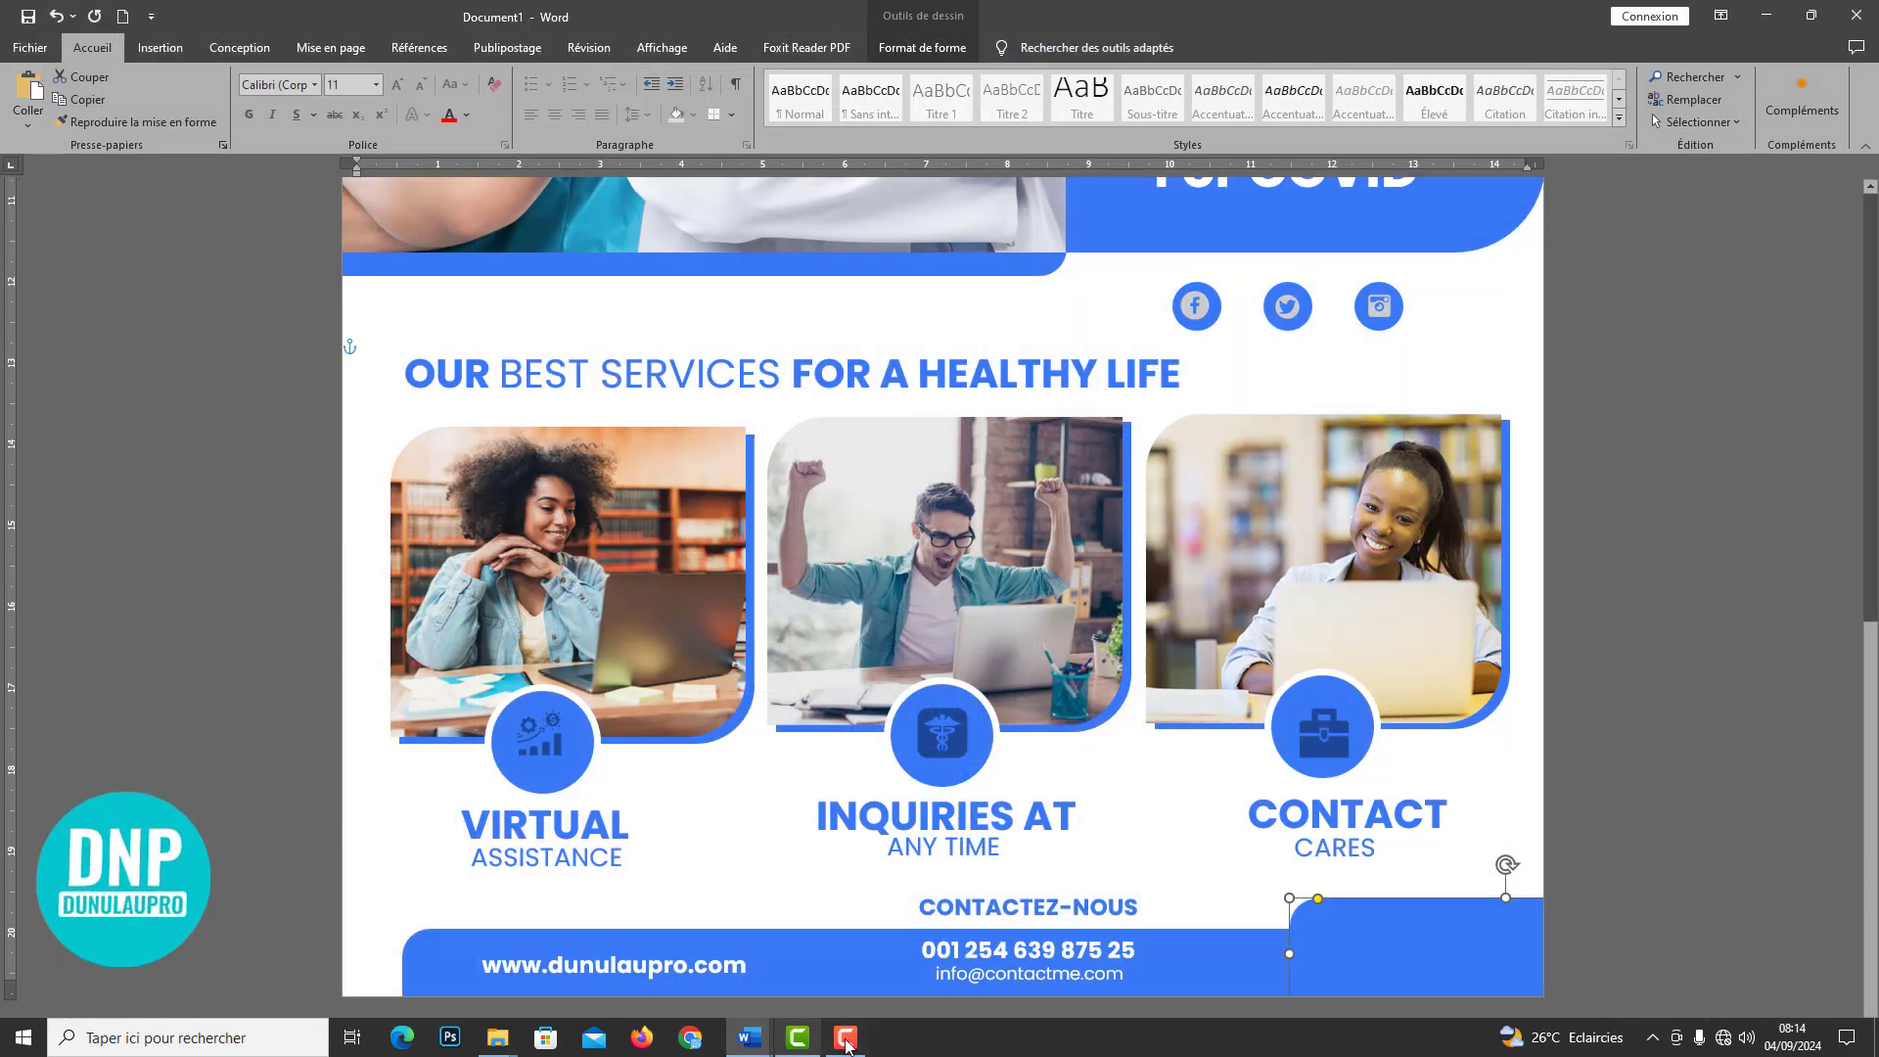
# Step: Copy the QR code picture from the Objets travail Dunulaupro document and return to the flyer
pyautogui.moveTo(744, 1048)
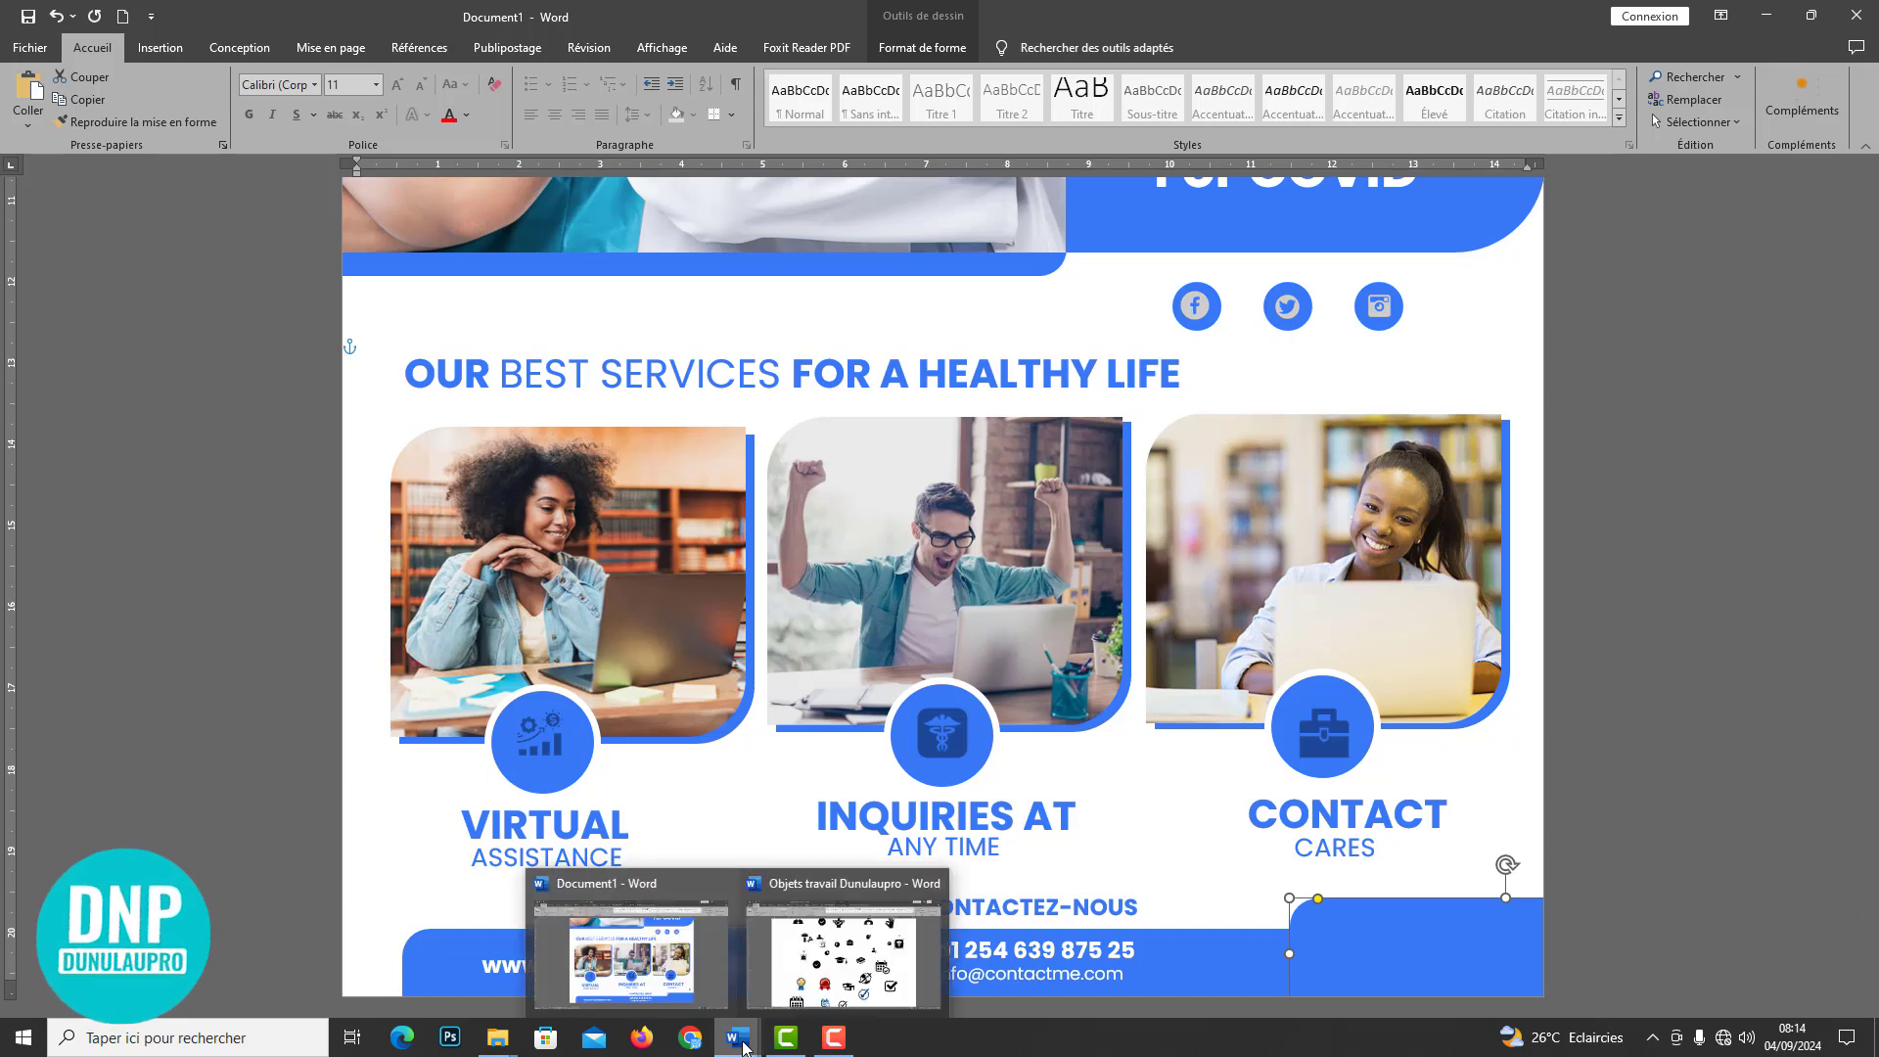
pyautogui.click(842, 944)
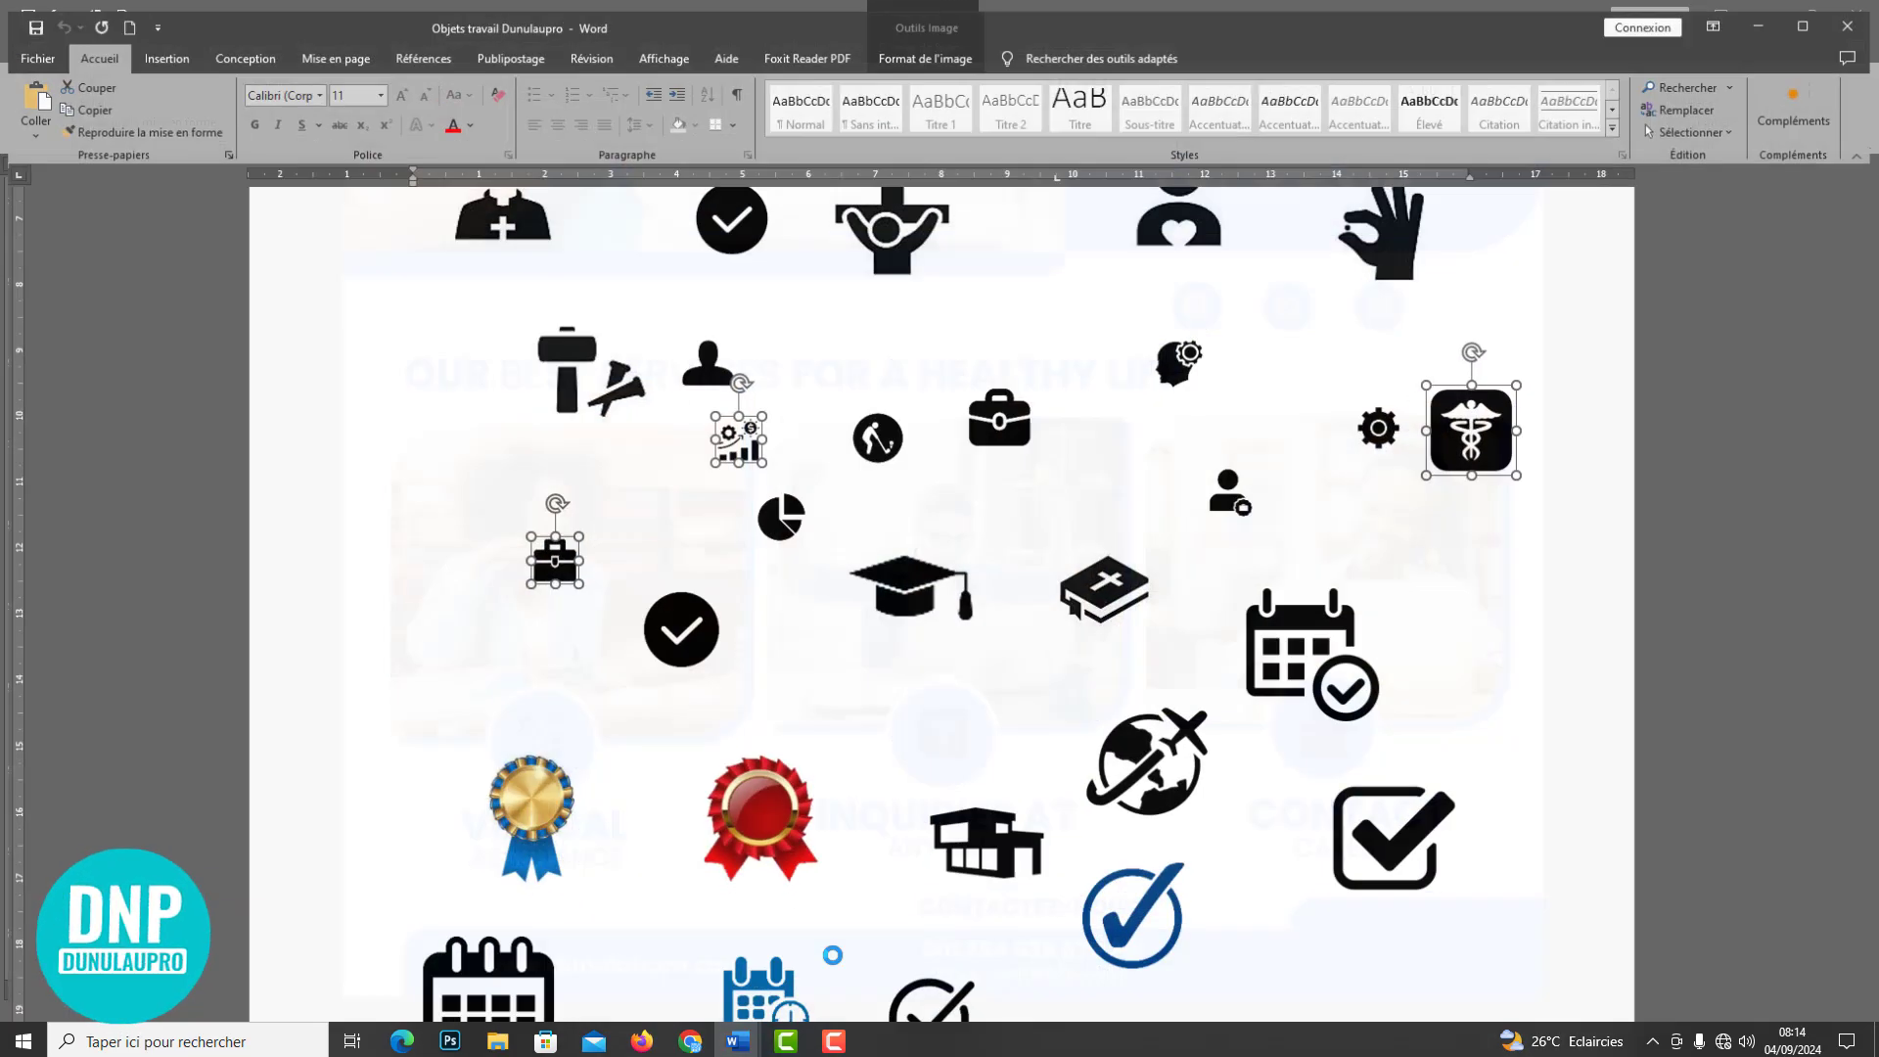
pyautogui.scroll(15, 1286, 720)
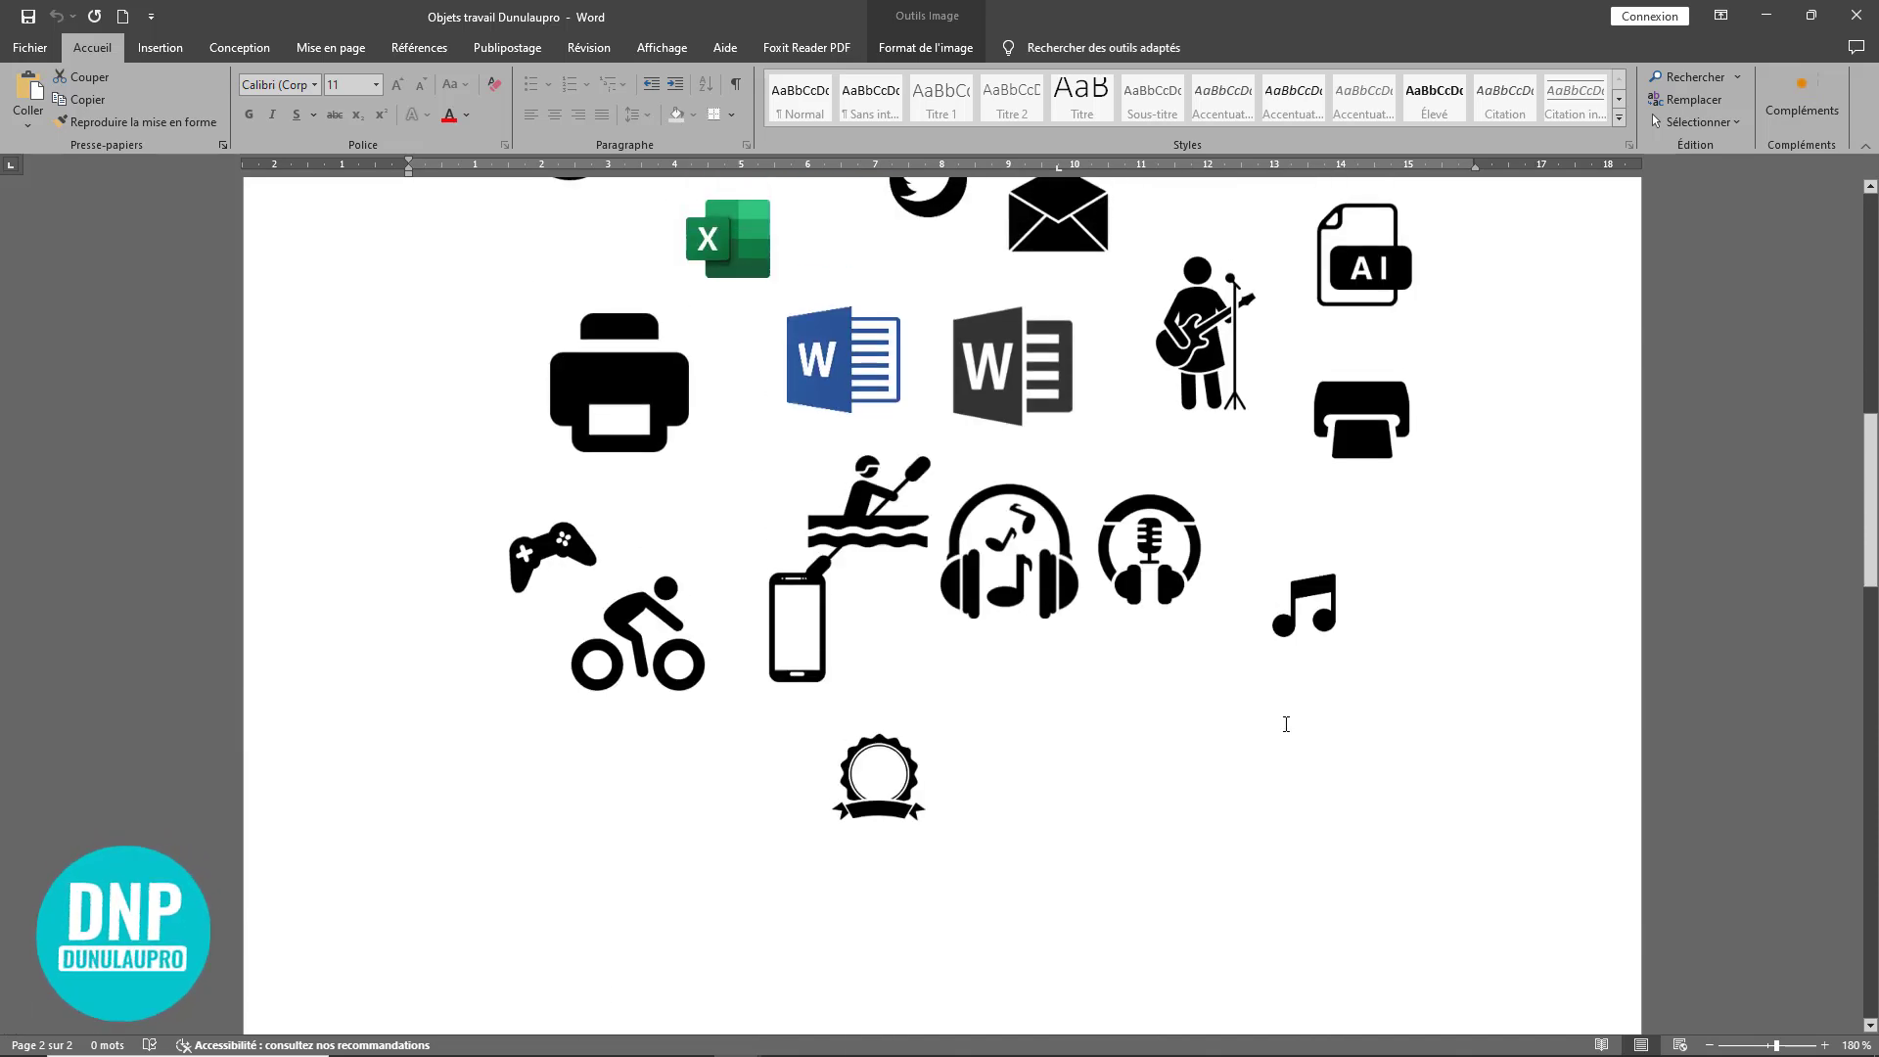
pyautogui.click(986, 399)
pyautogui.rightClick(914, 390)
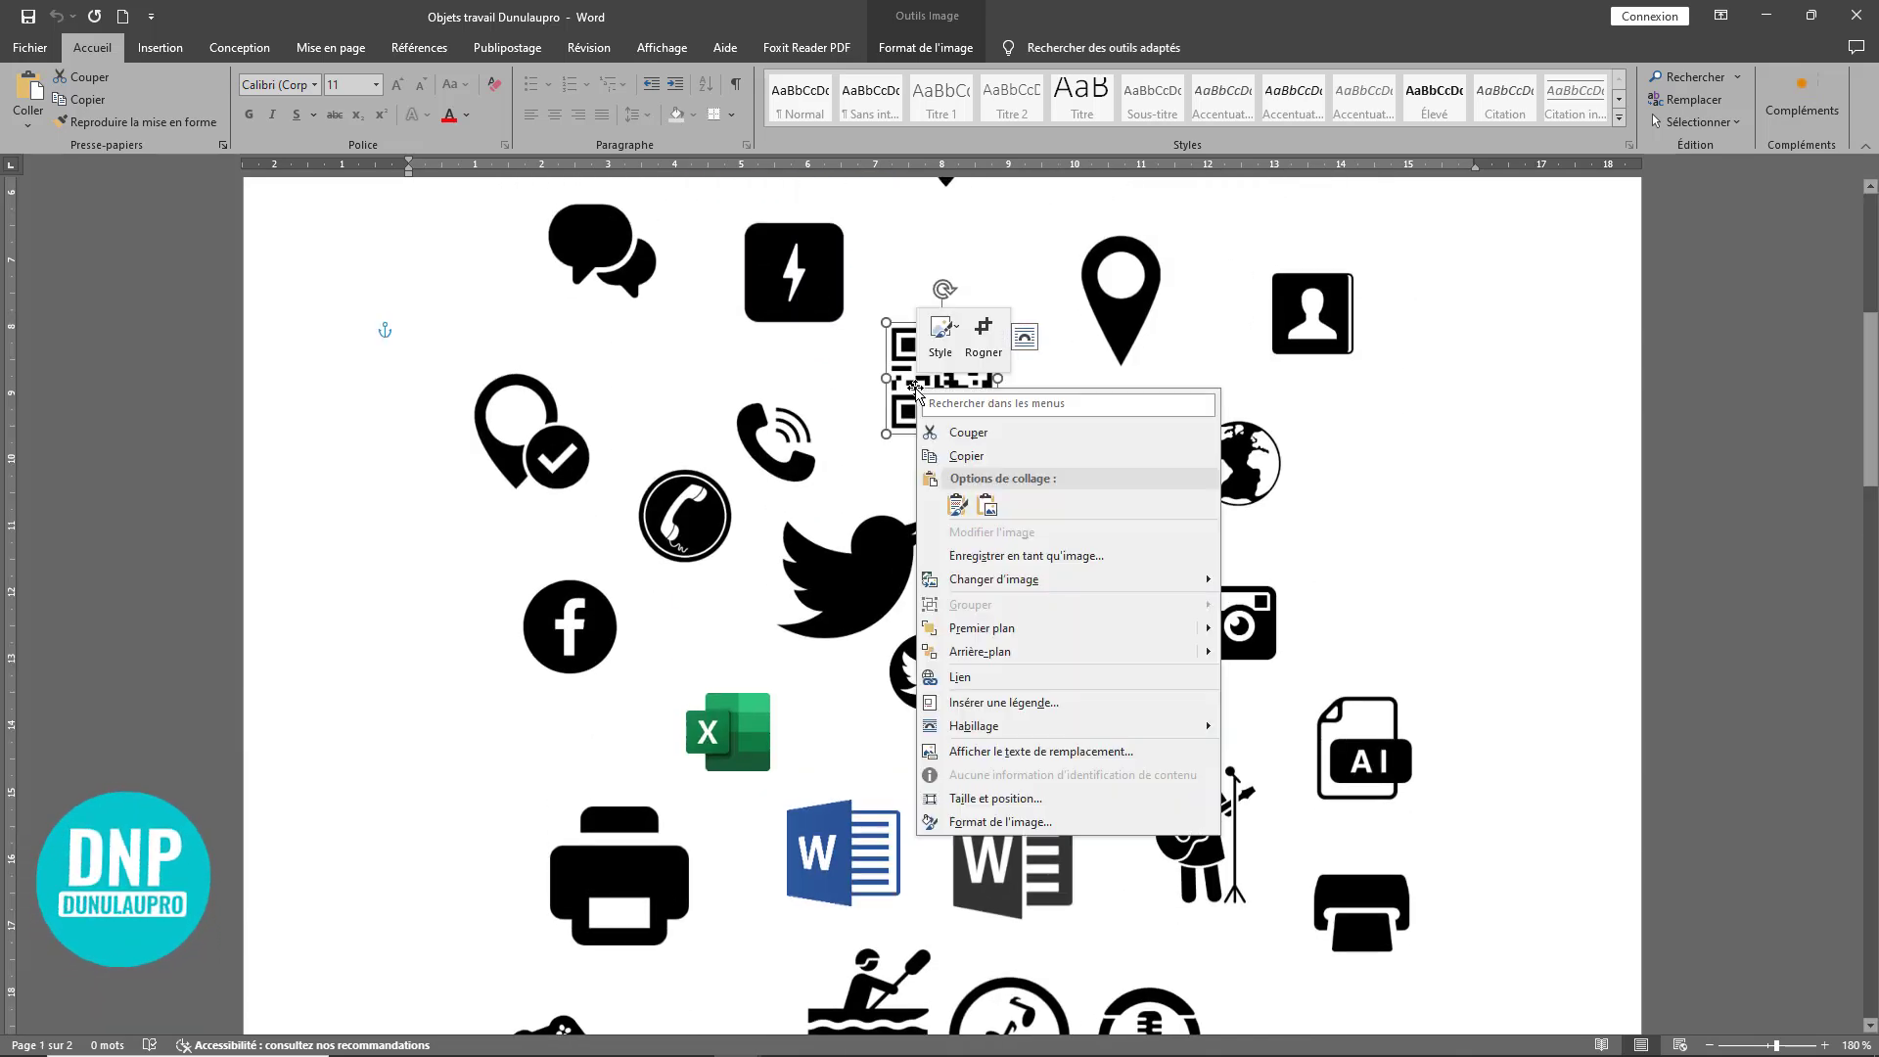
pyautogui.click(969, 474)
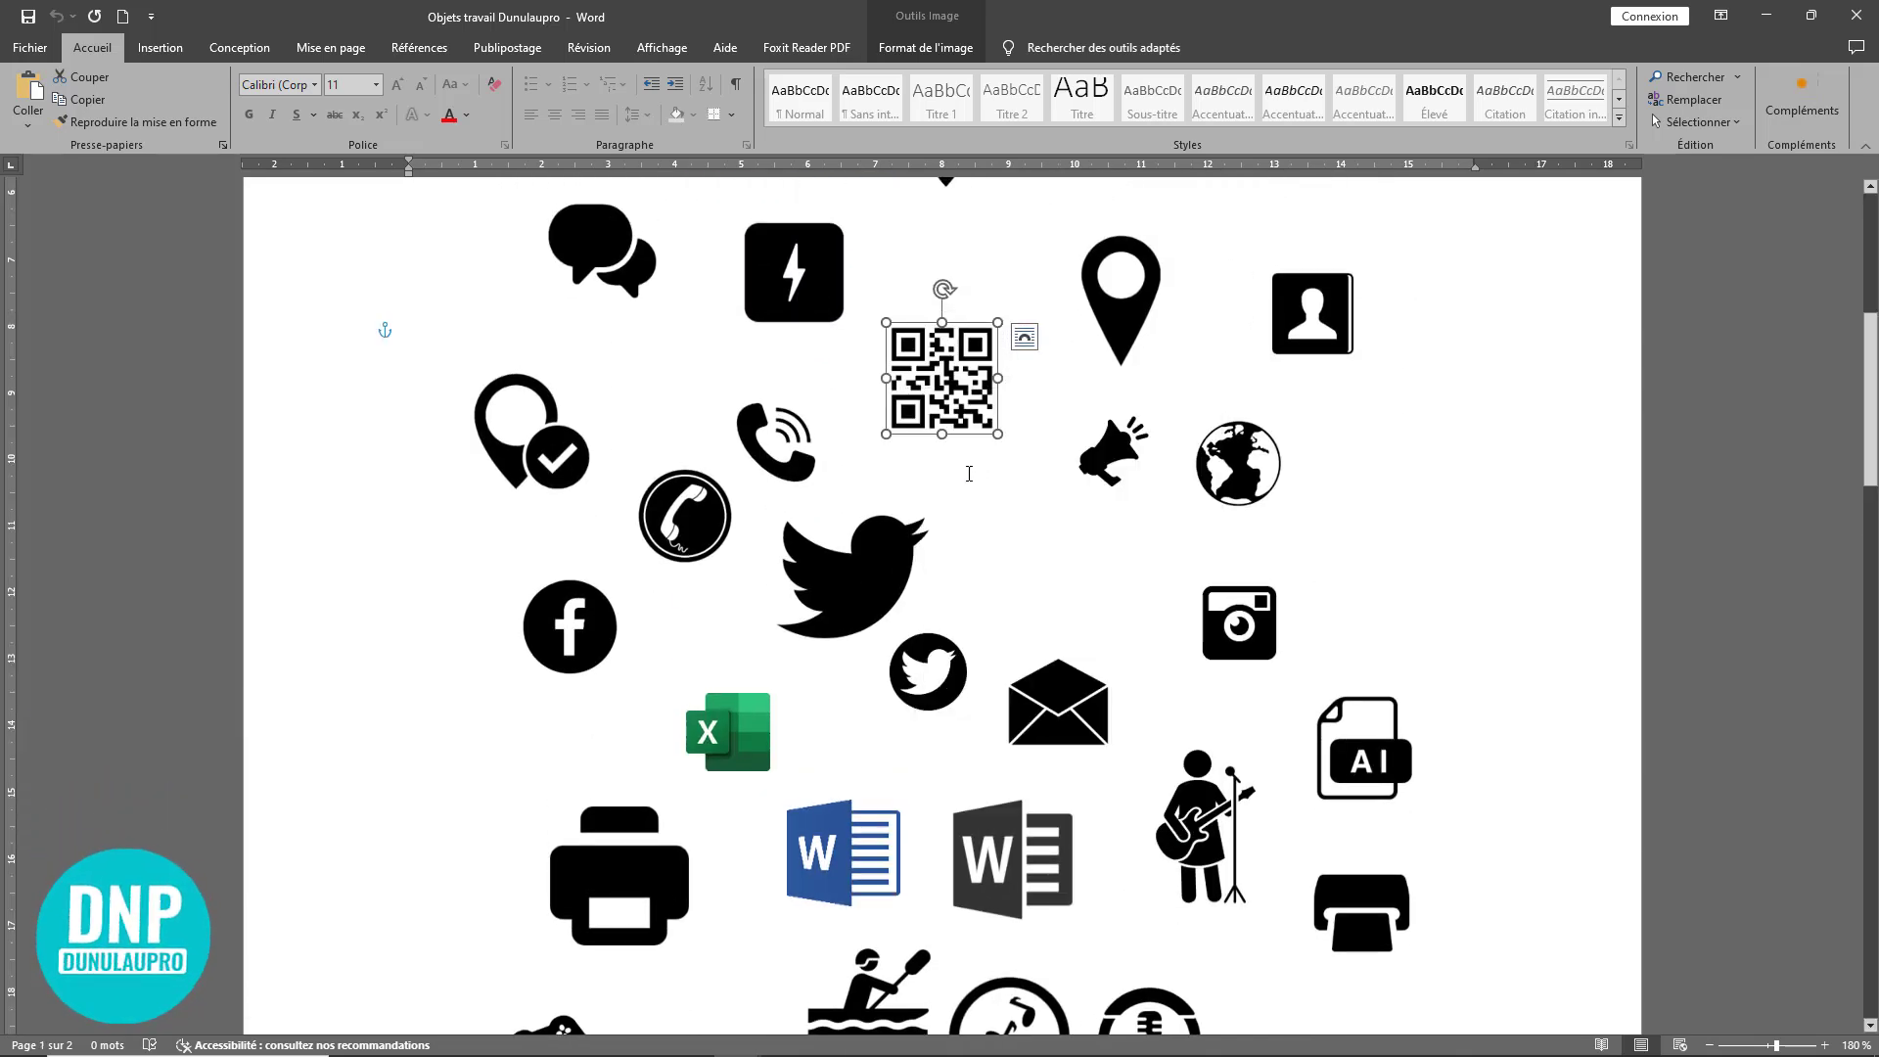
pyautogui.click(1771, 17)
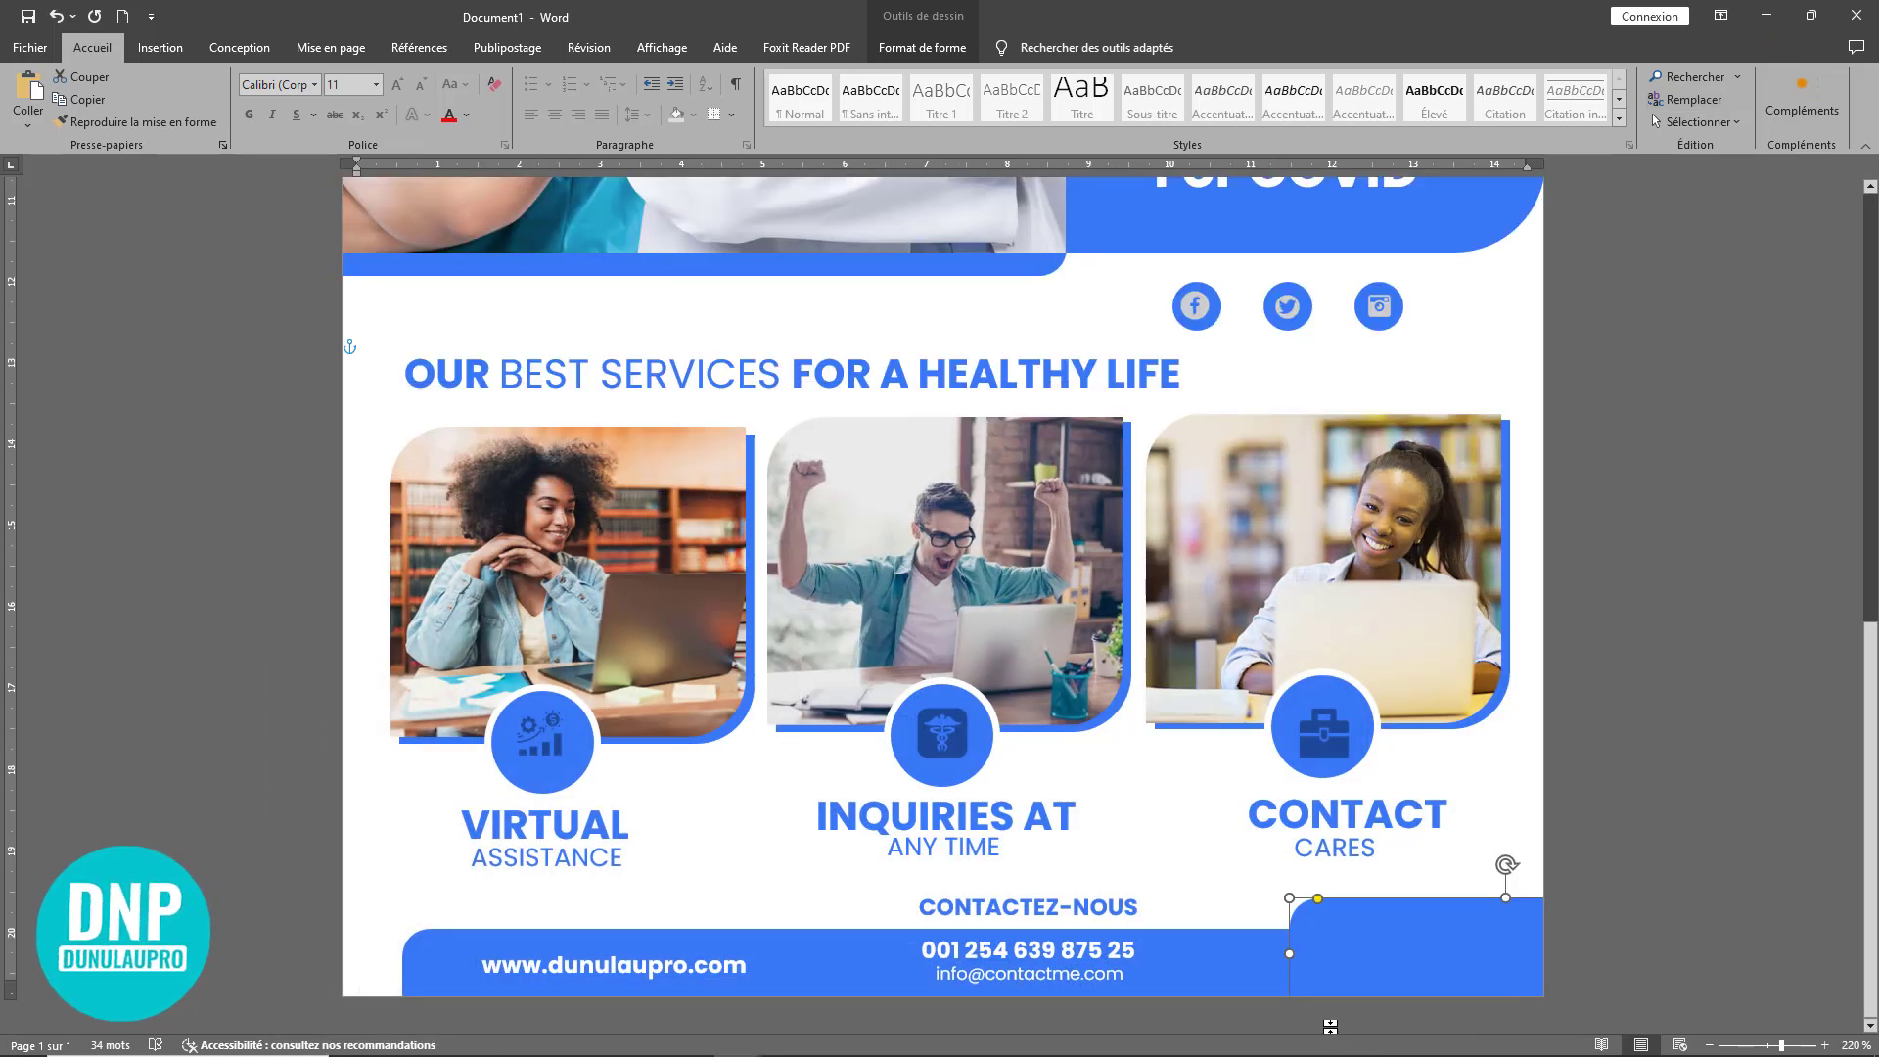
# Step: Paste the QR code into the flyer and place it on the raised blue block at the footer's right end
pyautogui.click(1161, 793)
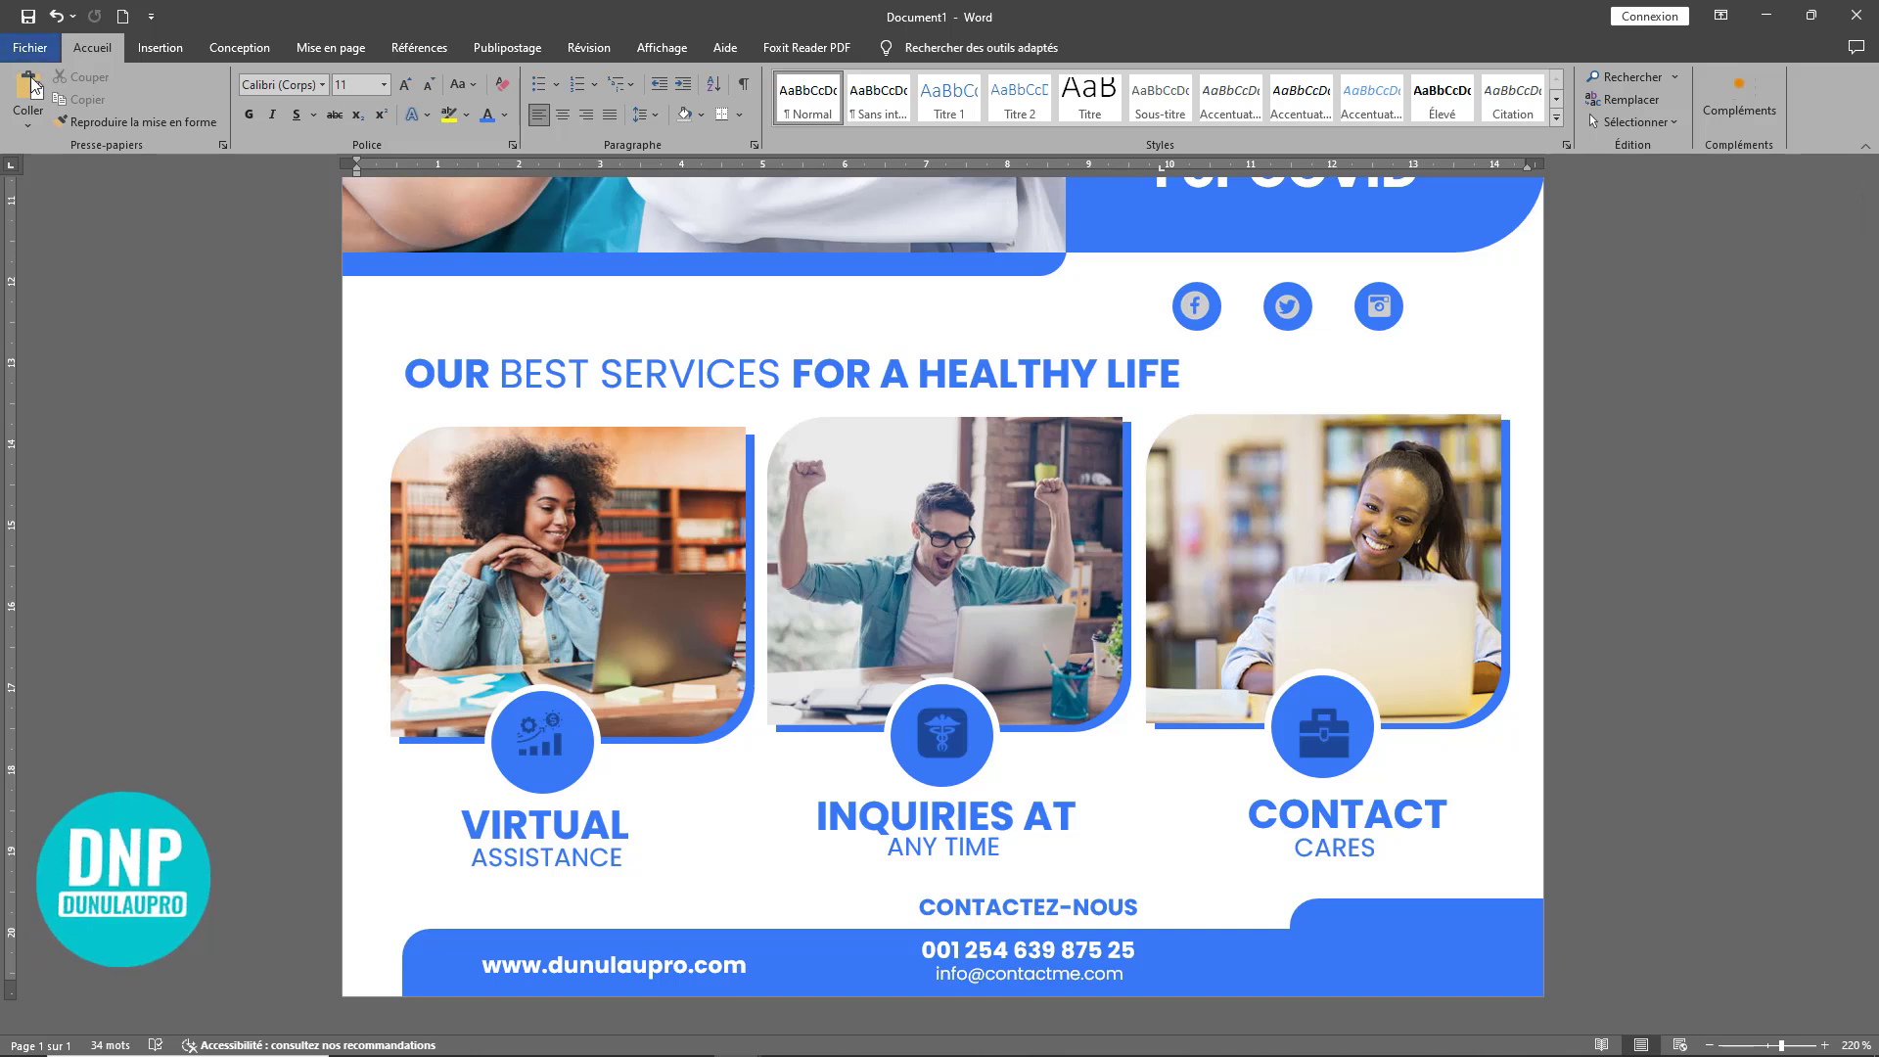
pyautogui.hotkey('ctrl', 'v')
pyautogui.moveTo(472, 920); pyautogui.dragTo(1355, 938)
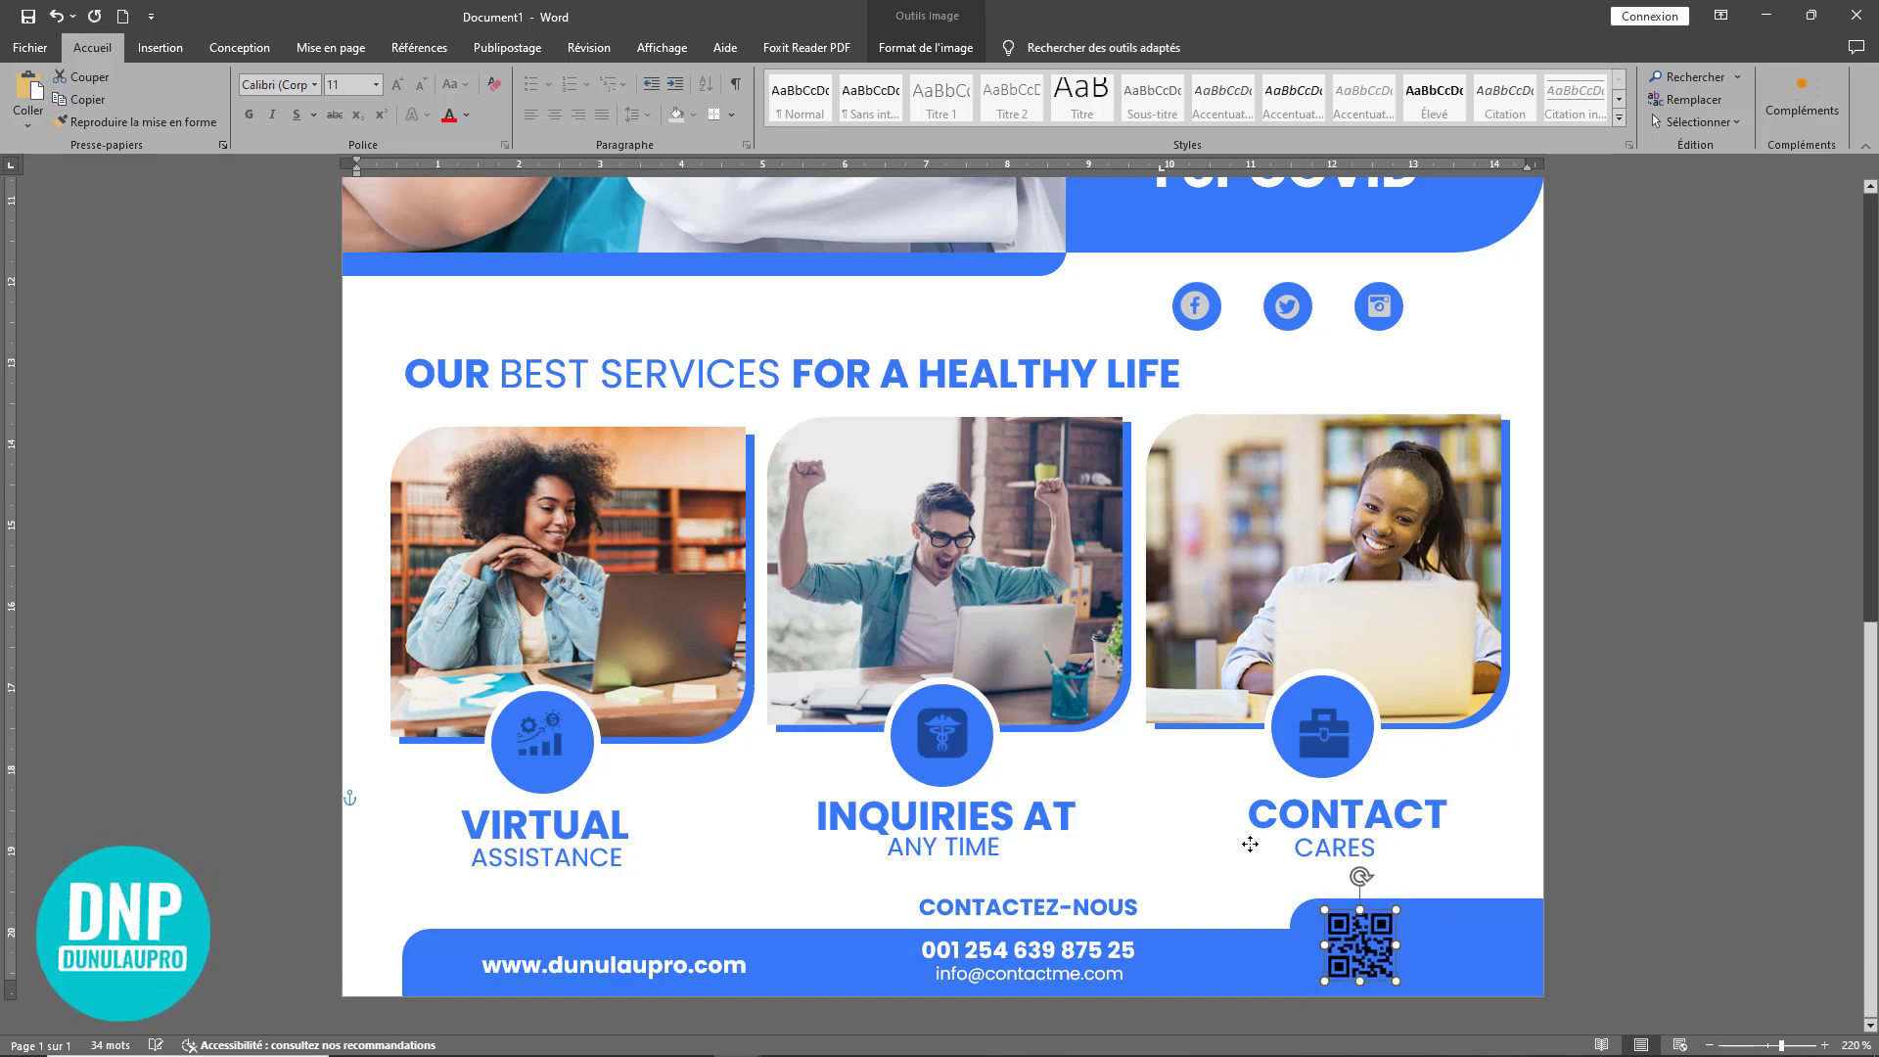
pyautogui.press('Down')
pyautogui.press('Down')
pyautogui.press('Down')
pyautogui.press('Down')
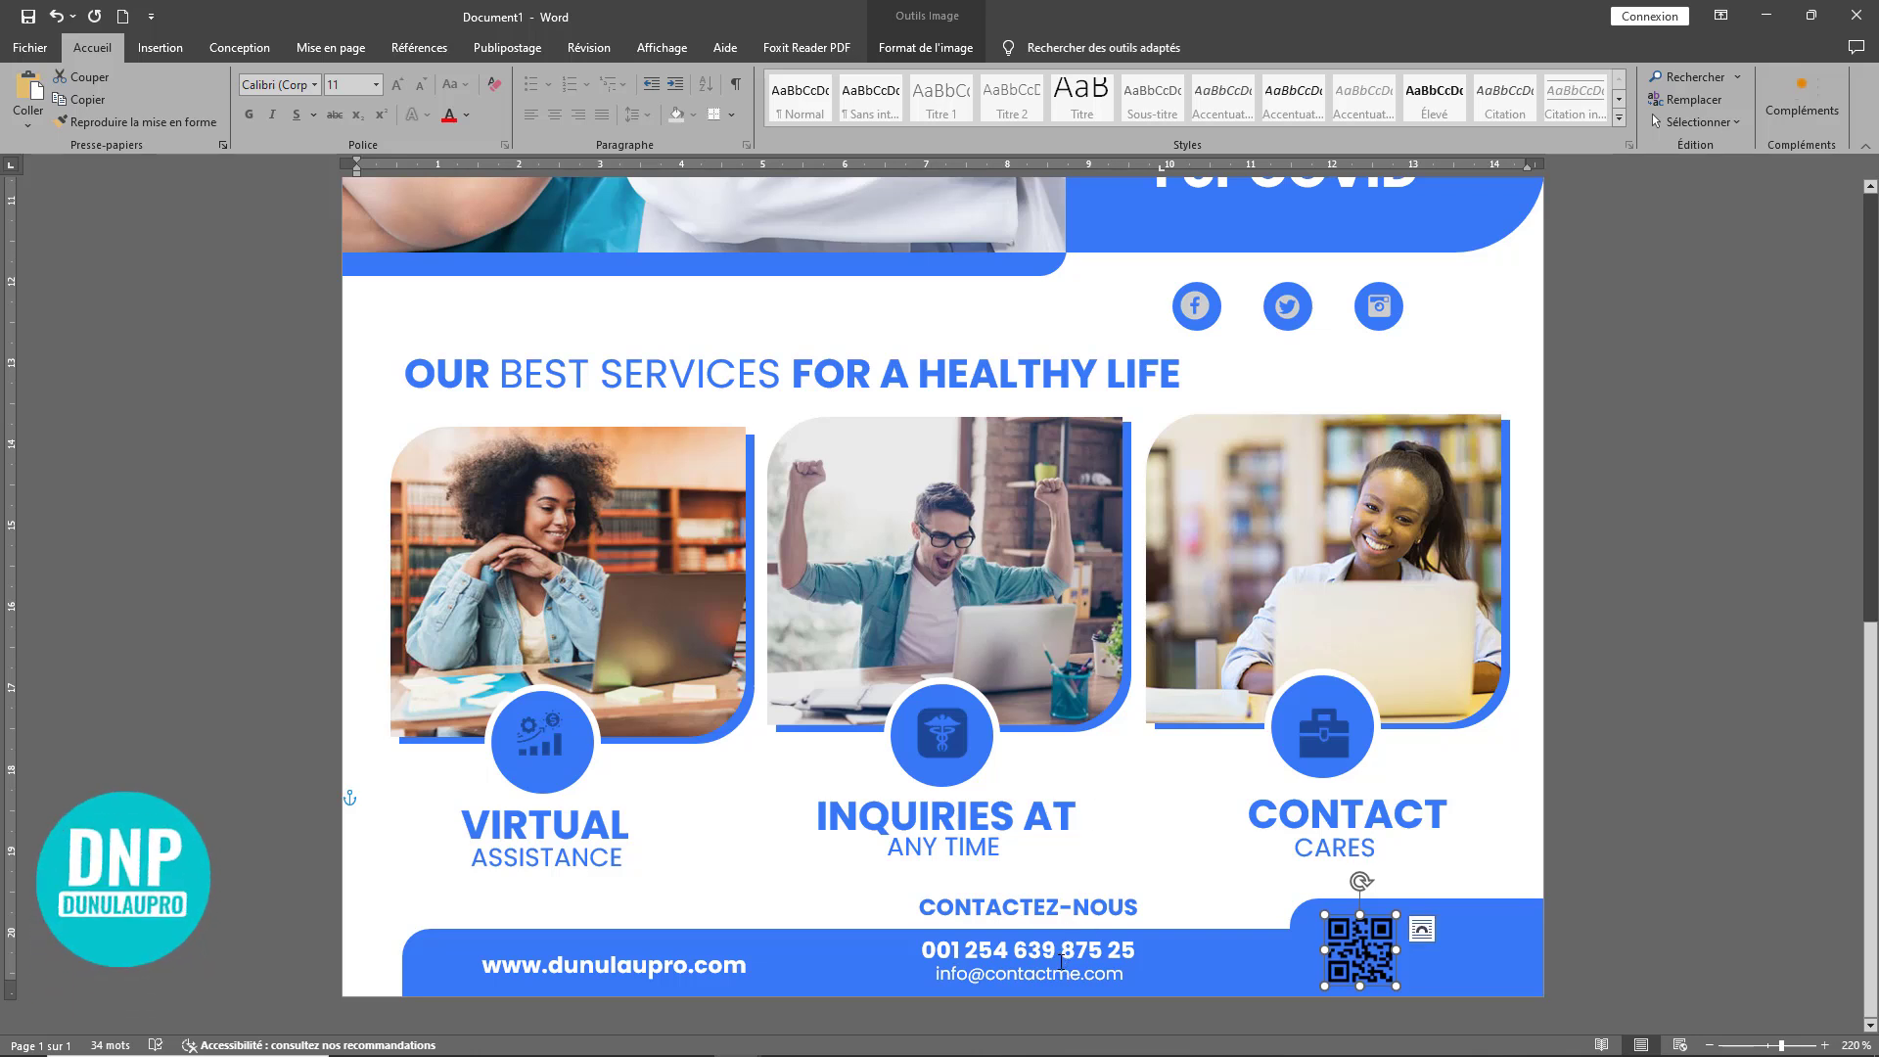
# Step: Duplicate the CONTACTEZ-NOUS text box above the footer and delete the text in the copy
pyautogui.click(1063, 955)
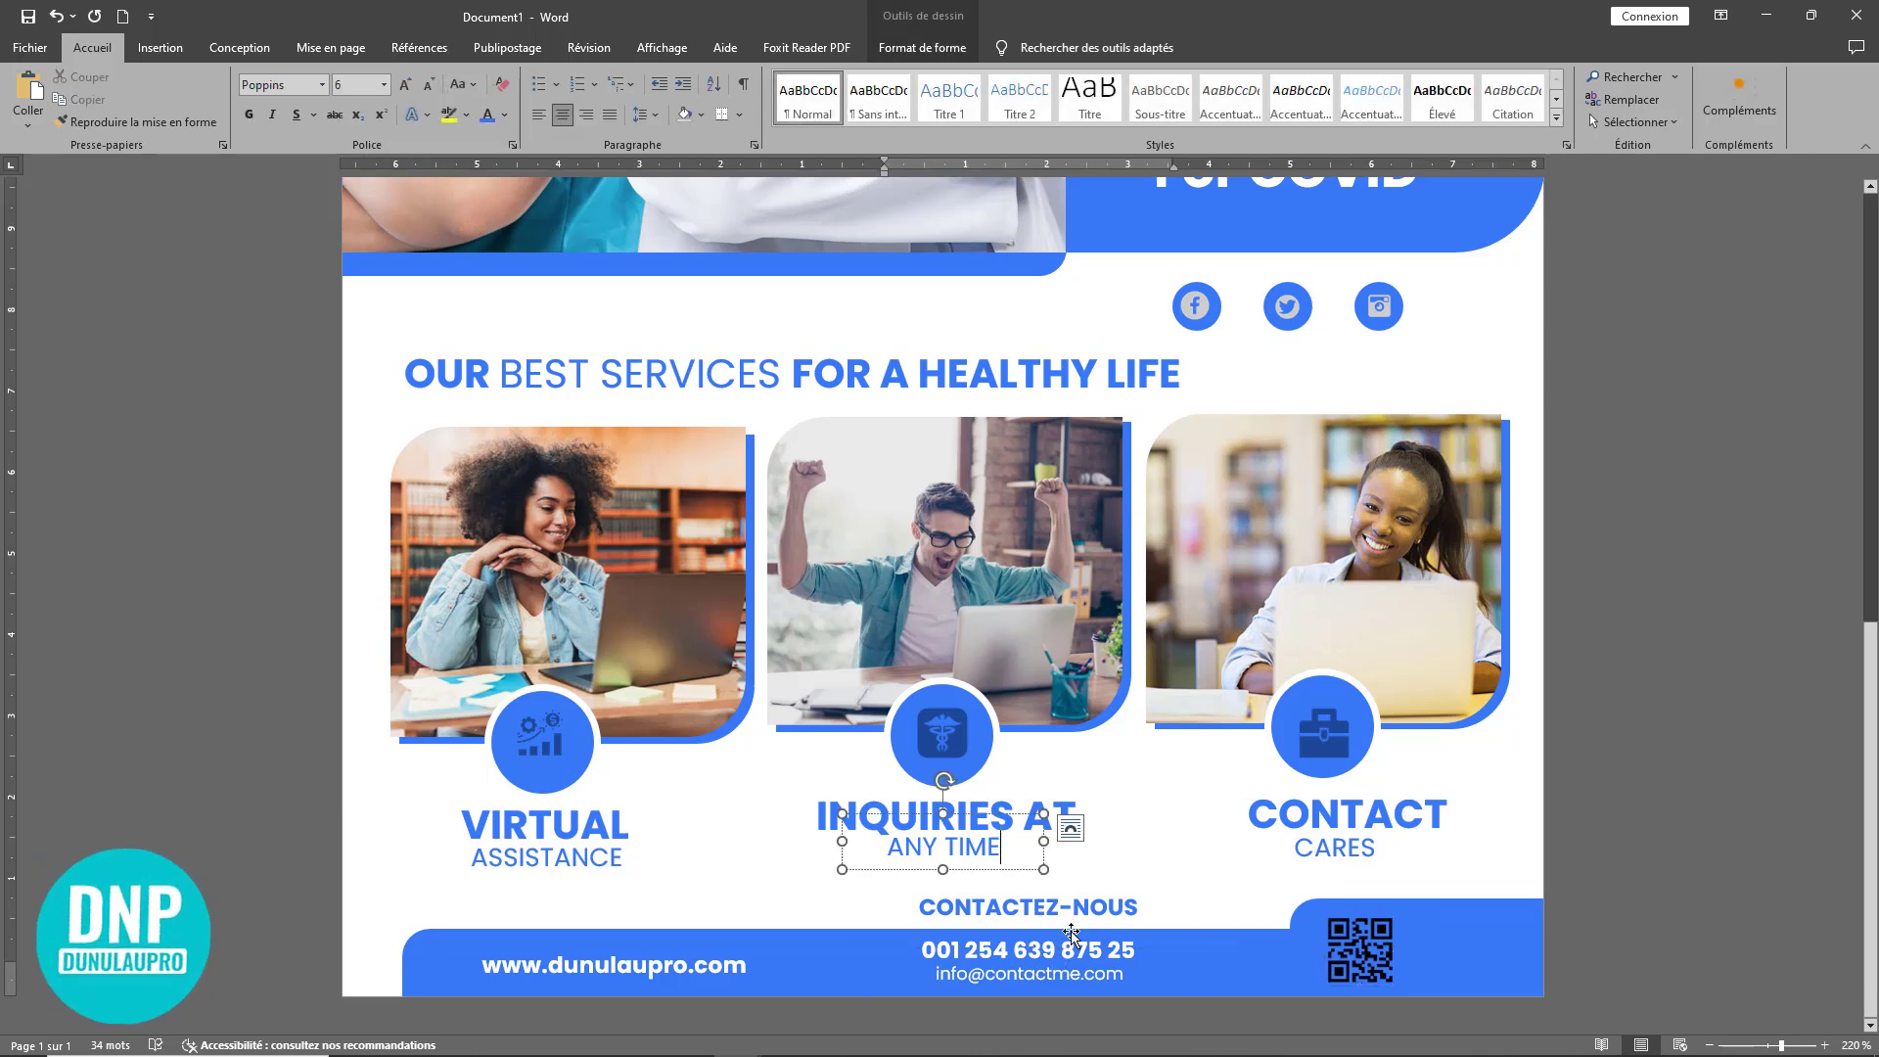
pyautogui.click(1073, 907)
pyautogui.moveTo(1092, 878); pyautogui.dragTo(1215, 792)
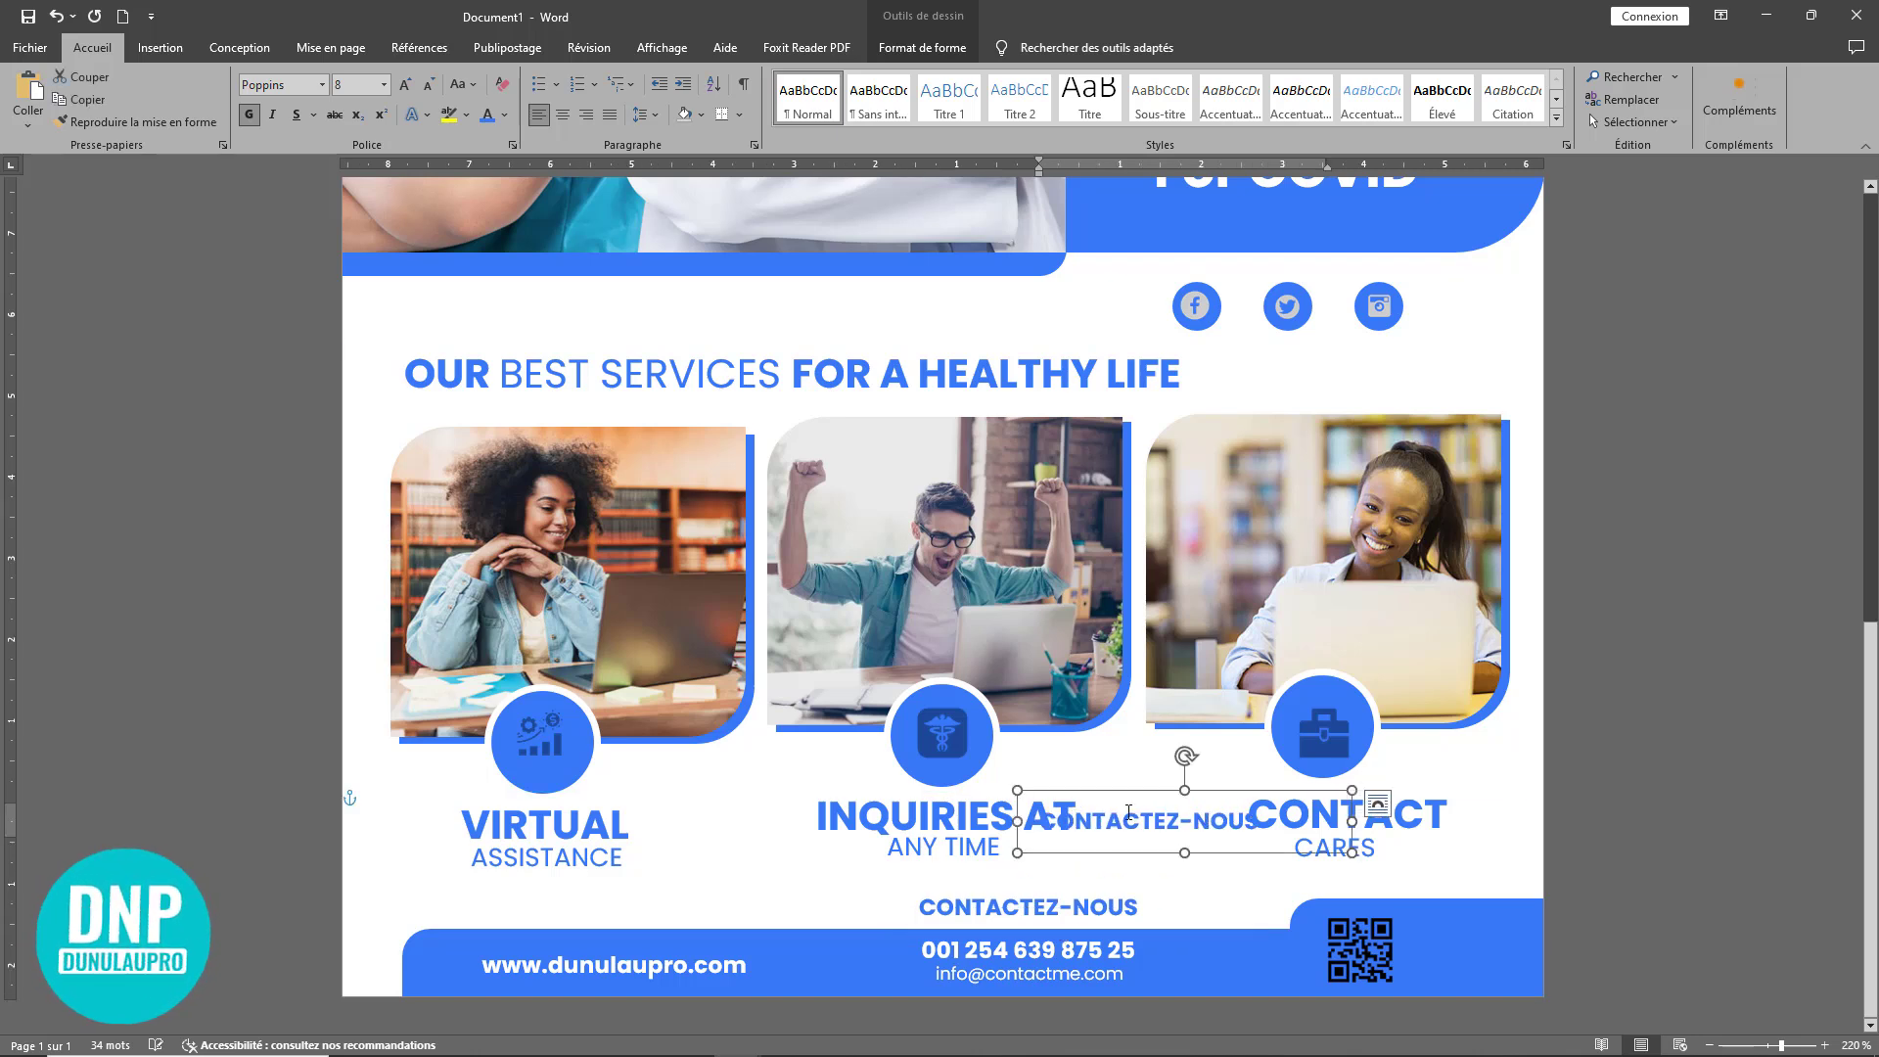
pyautogui.tripleClick(1191, 814)
pyautogui.press('BackSpace')
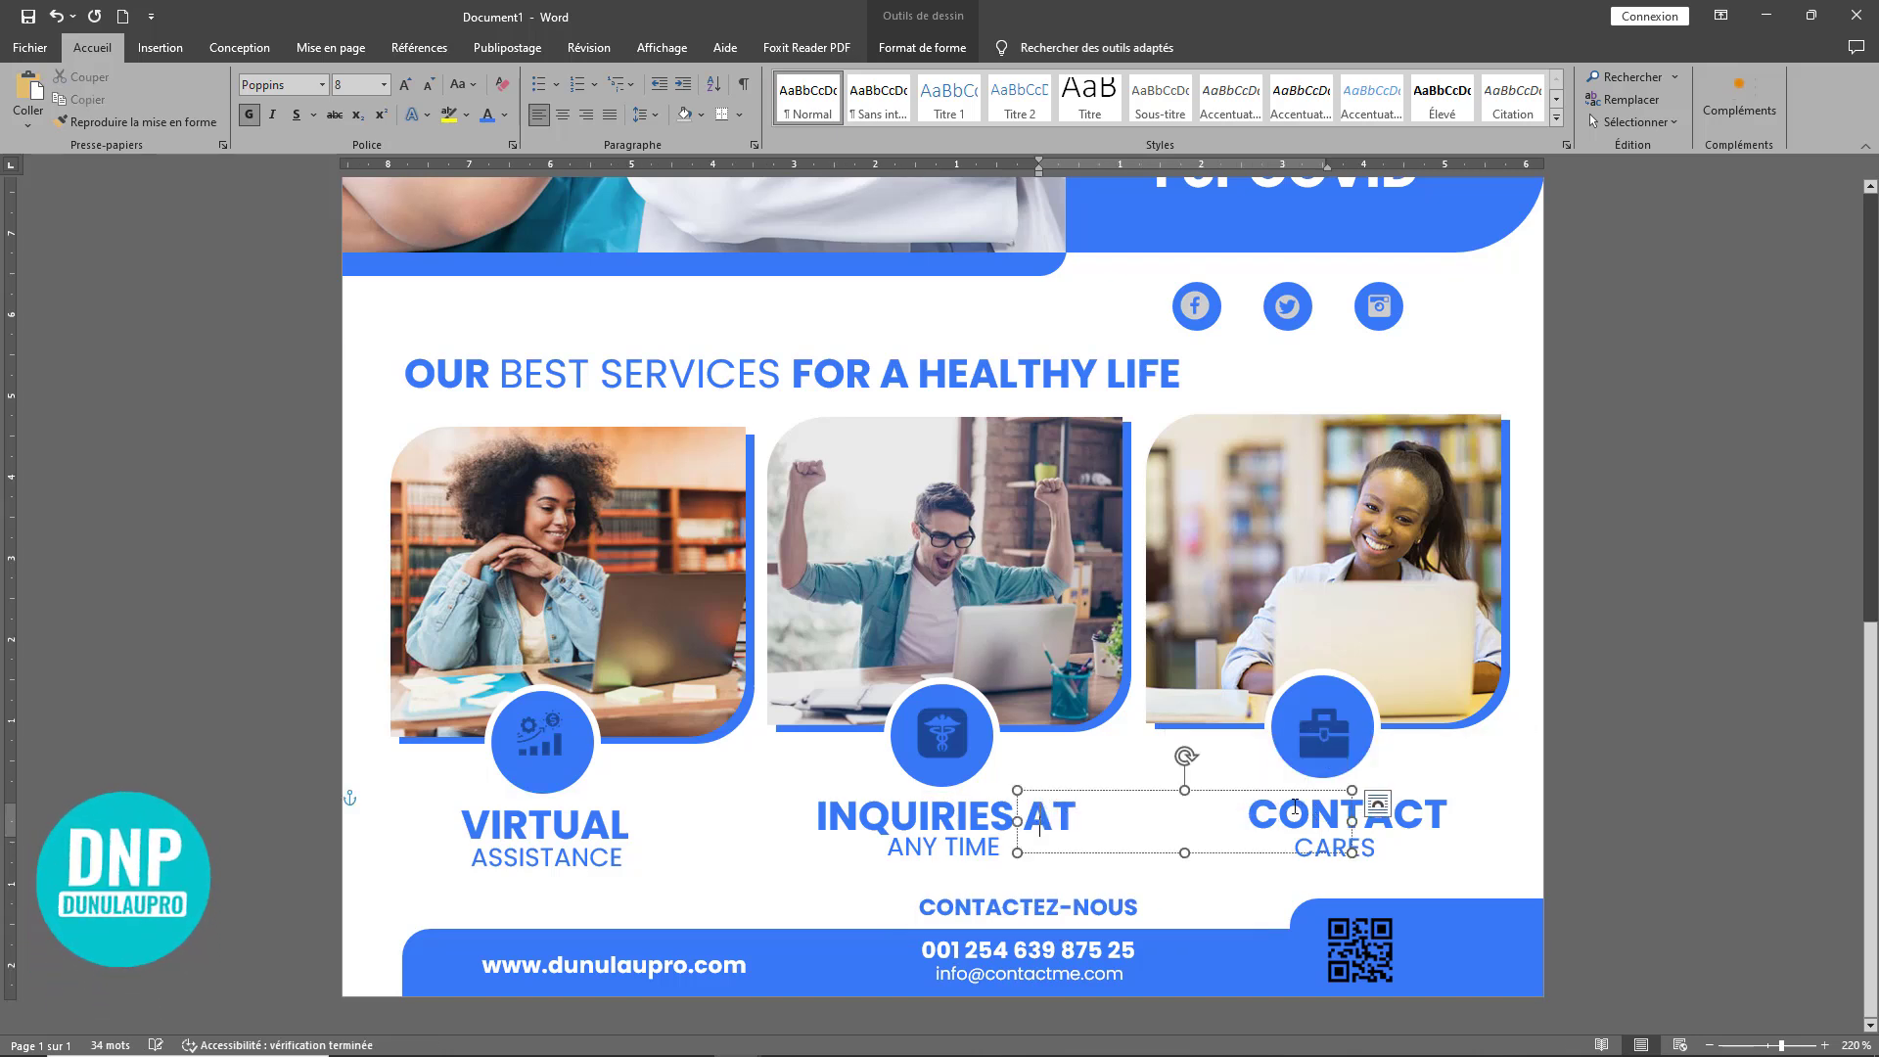
# Step: Fill the empty text box white, narrow it to about 1.11 cm and place it over the QR code
pyautogui.click(1169, 791)
pyautogui.click(922, 48)
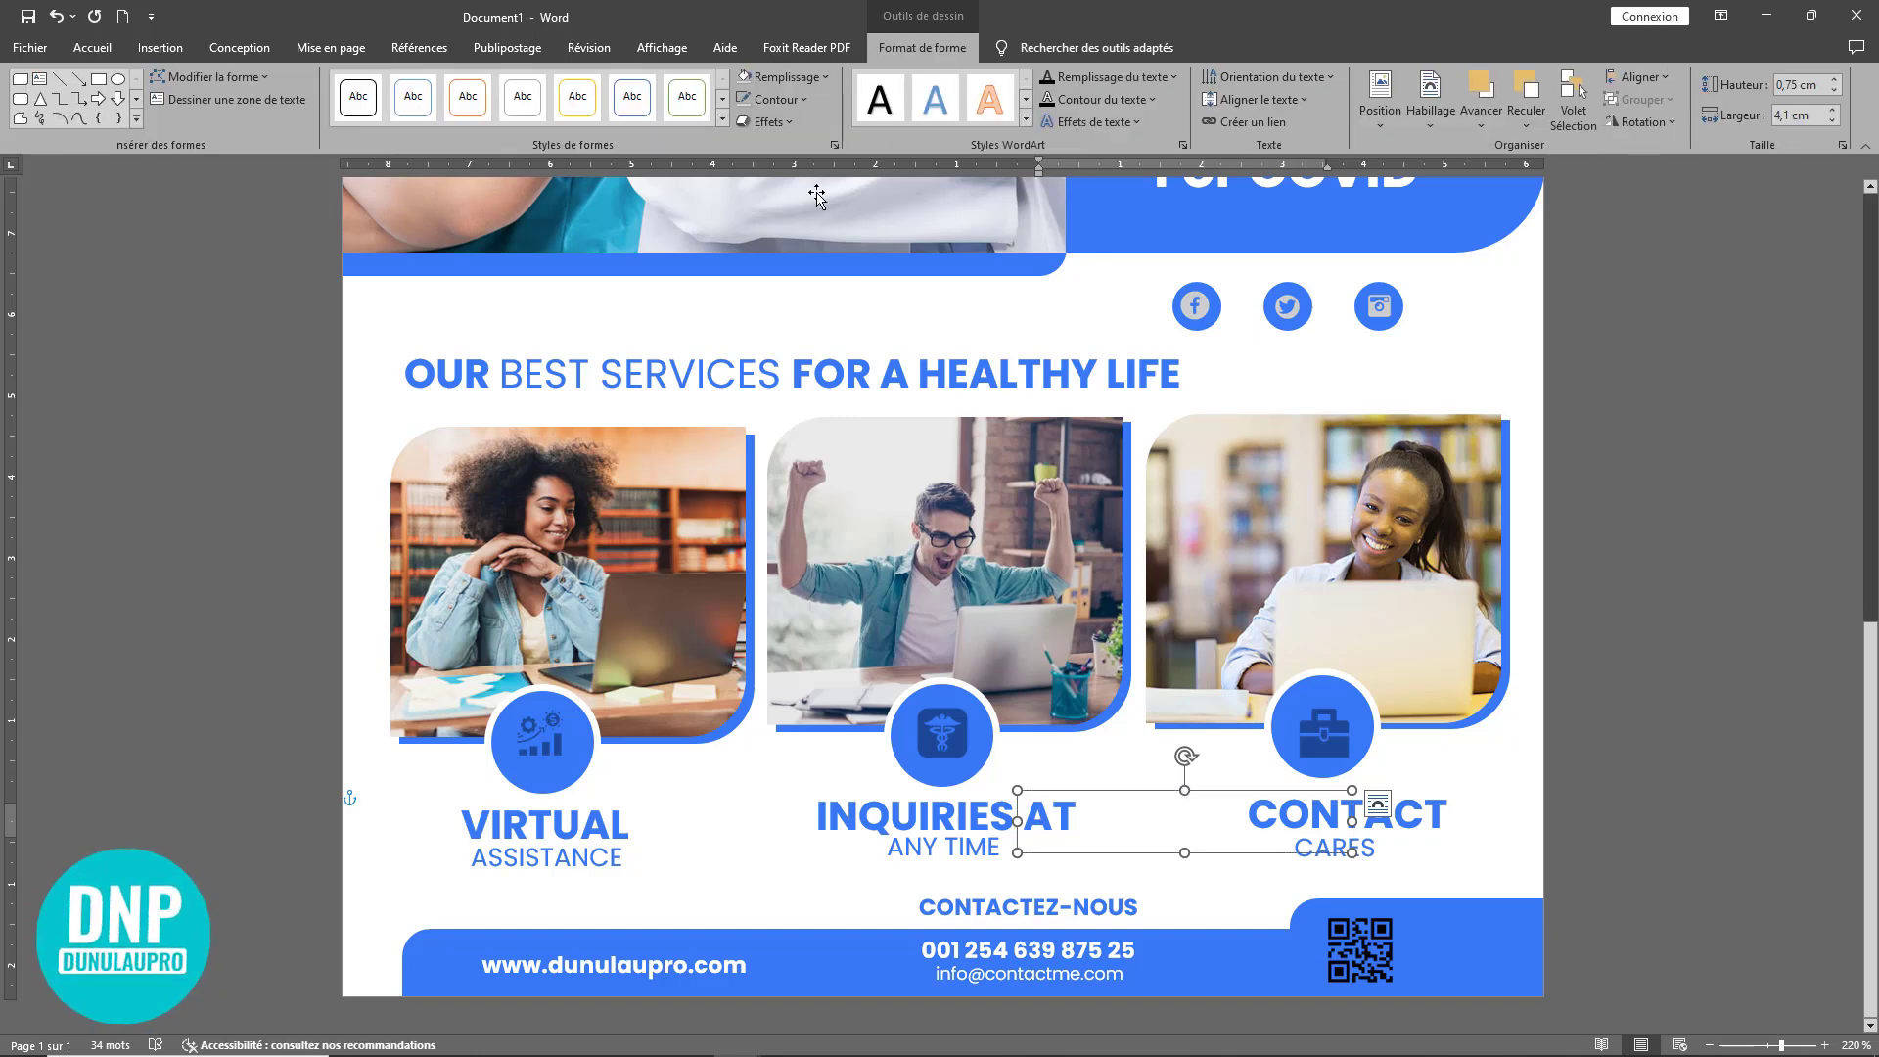
pyautogui.click(768, 80)
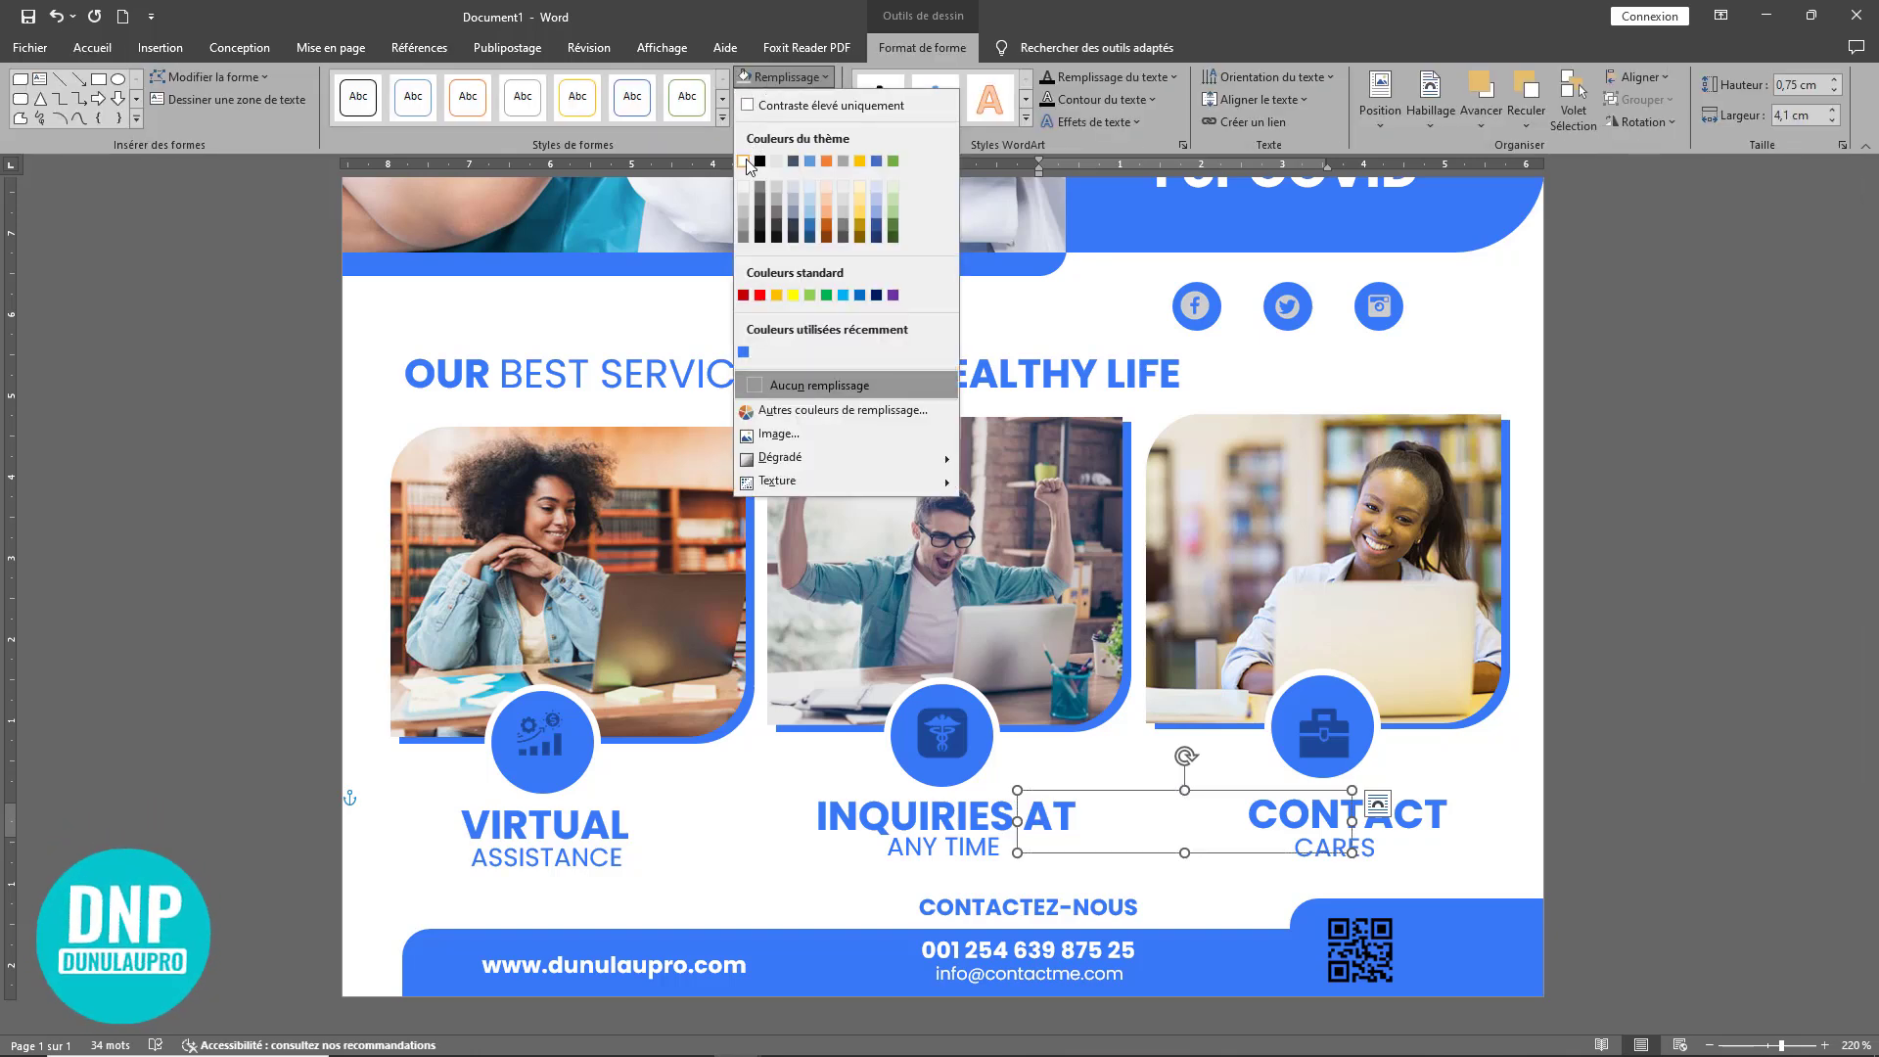
pyautogui.click(745, 161)
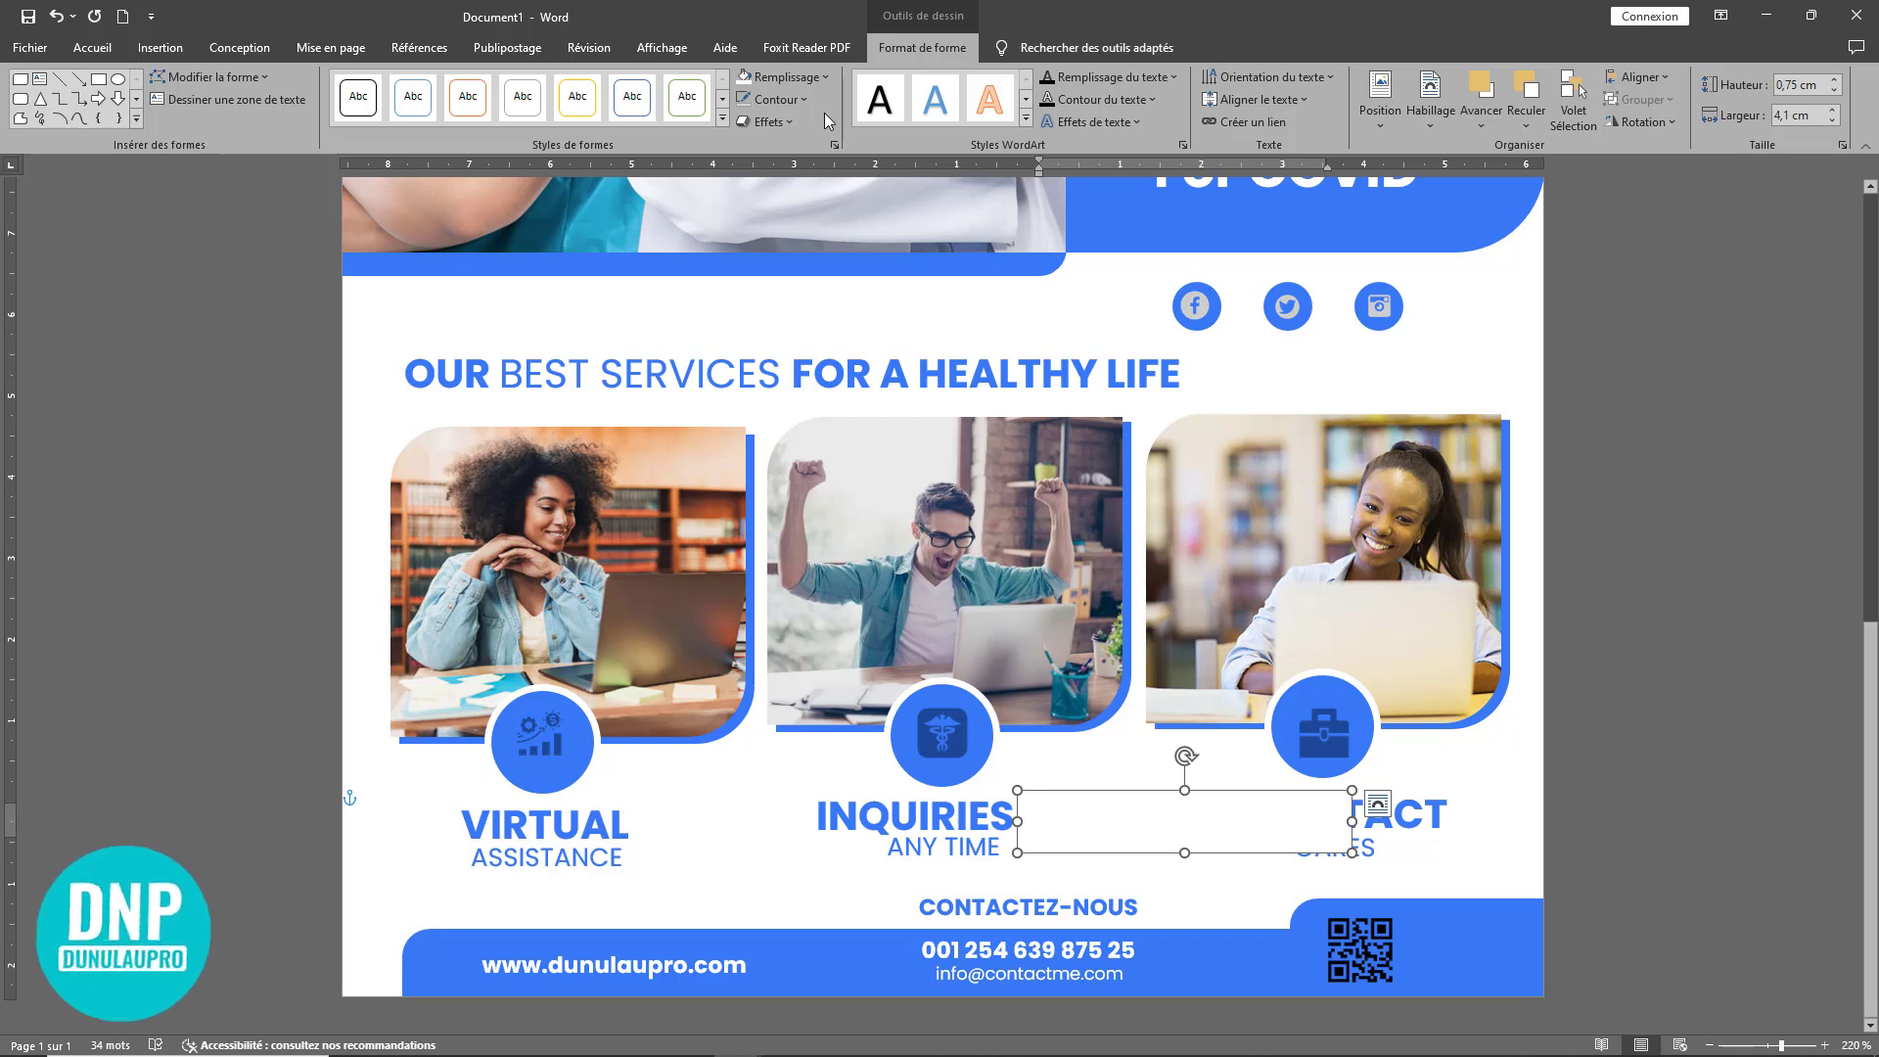
pyautogui.moveTo(1232, 811); pyautogui.dragTo(1357, 978)
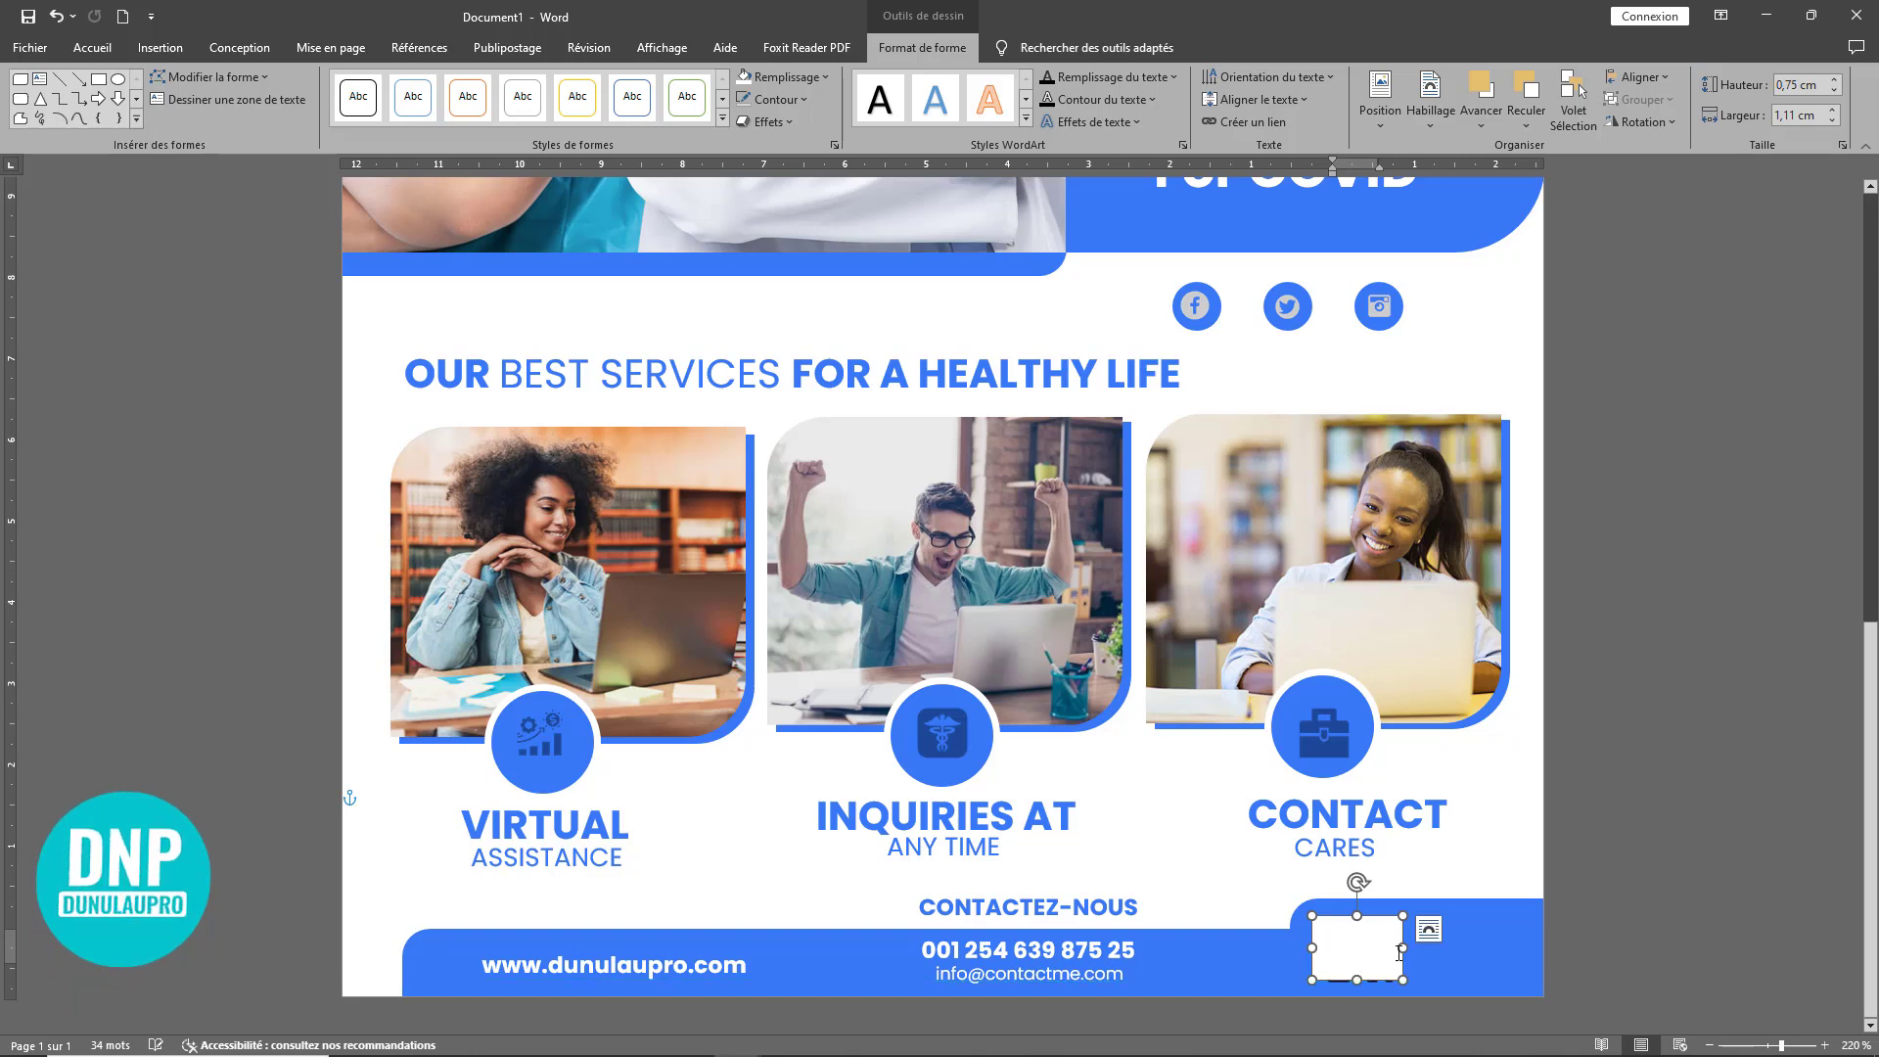
# Step: Move the QR code out of the footer and make the white box on the raised blue block about 1.01 cm high
pyautogui.scroll(11, 1403, 945)
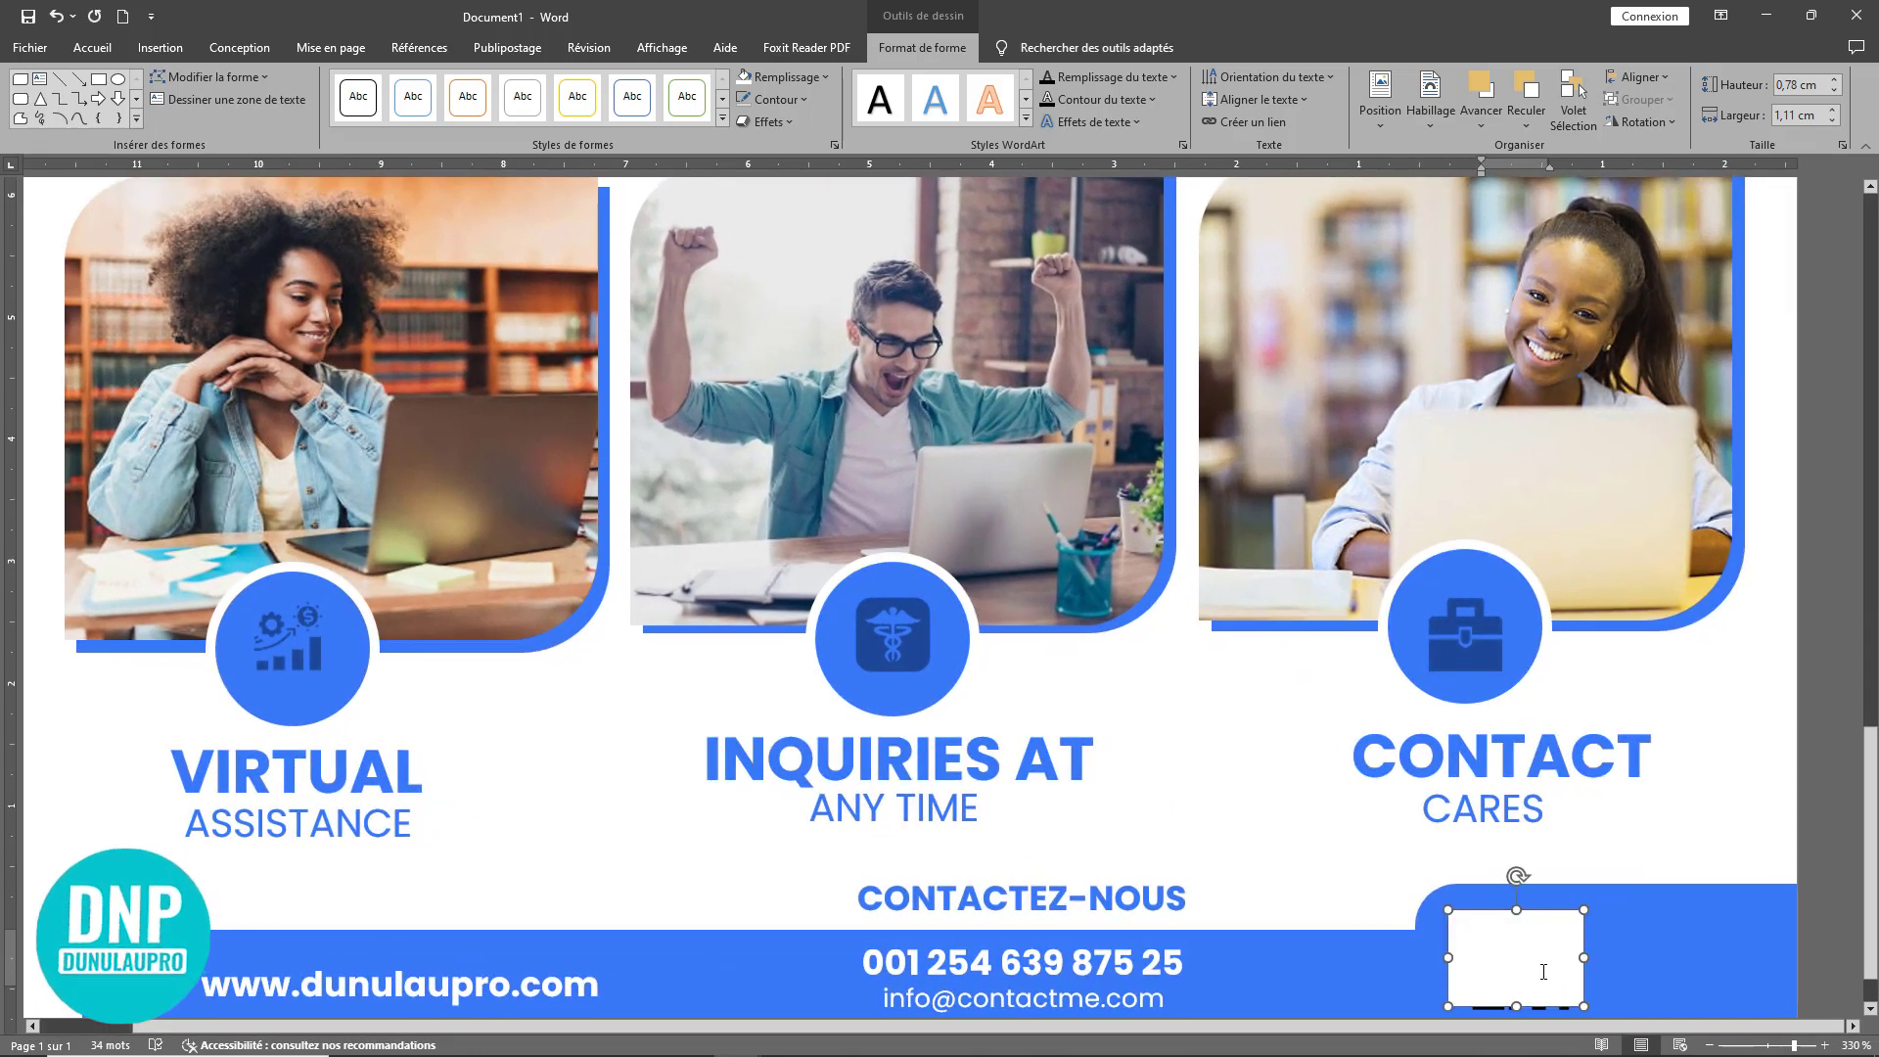
pyautogui.click(1537, 917)
pyautogui.moveTo(1537, 913); pyautogui.dragTo(1430, 912)
pyautogui.moveTo(1536, 969); pyautogui.dragTo(1651, 824)
pyautogui.click(1365, 986)
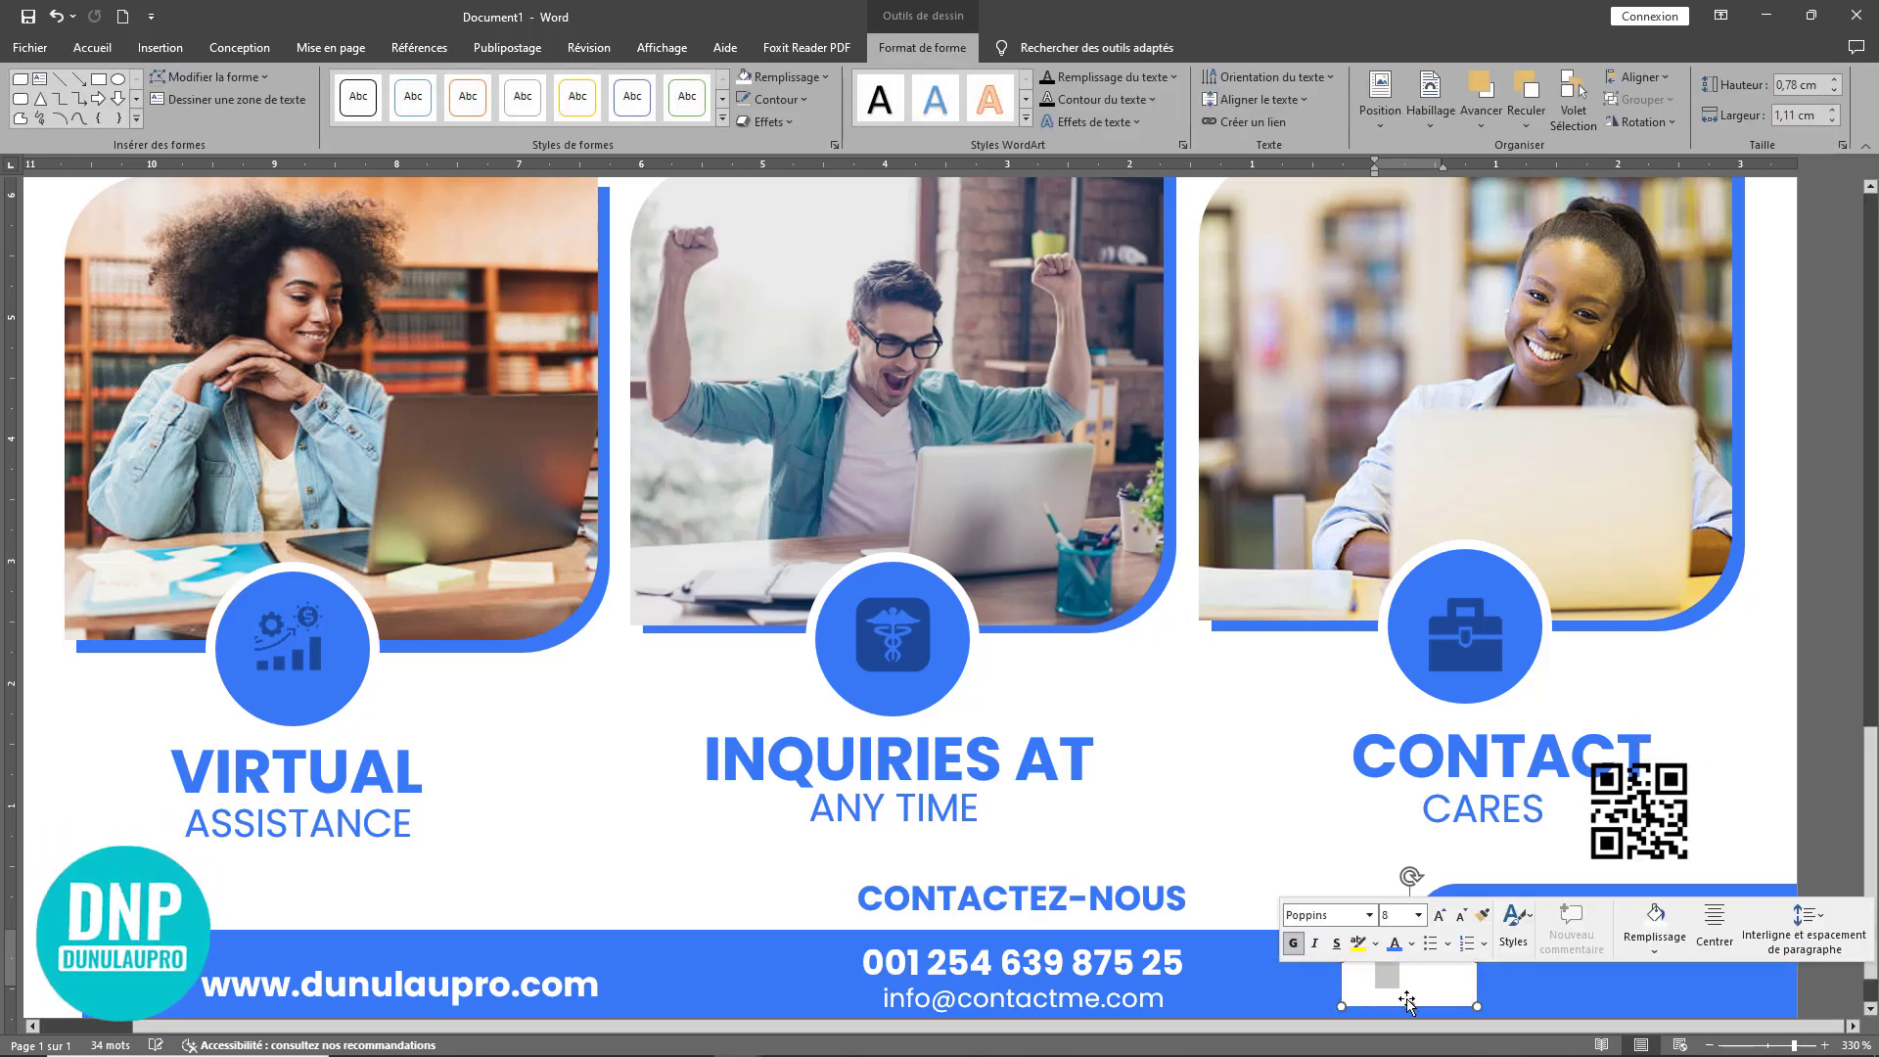
pyautogui.moveTo(1425, 1006); pyautogui.dragTo(1518, 980)
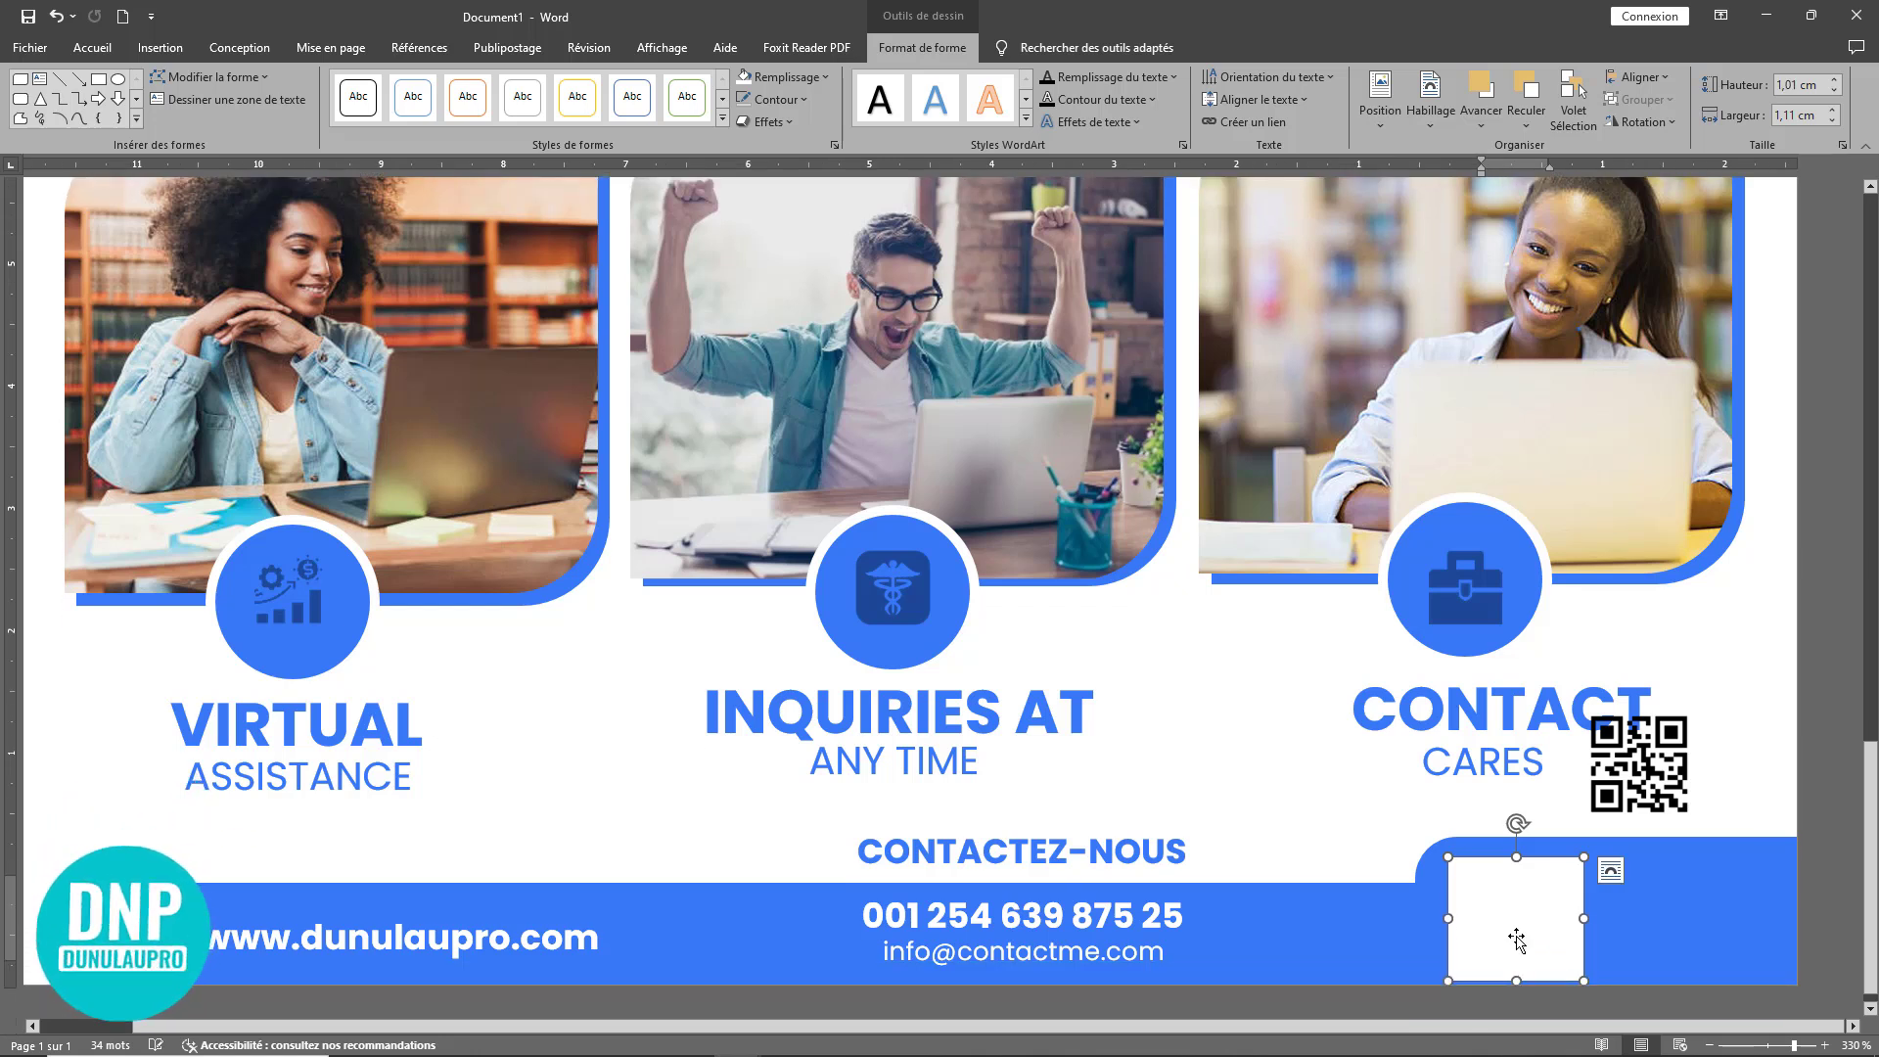
# Step: Nudge the white box slightly up within the raised blue block
pyautogui.press('Up')
pyautogui.press('Up')
pyautogui.press('Up')
pyautogui.press('Up')
pyautogui.press('Up')
pyautogui.press('Up')
pyautogui.press('Up')
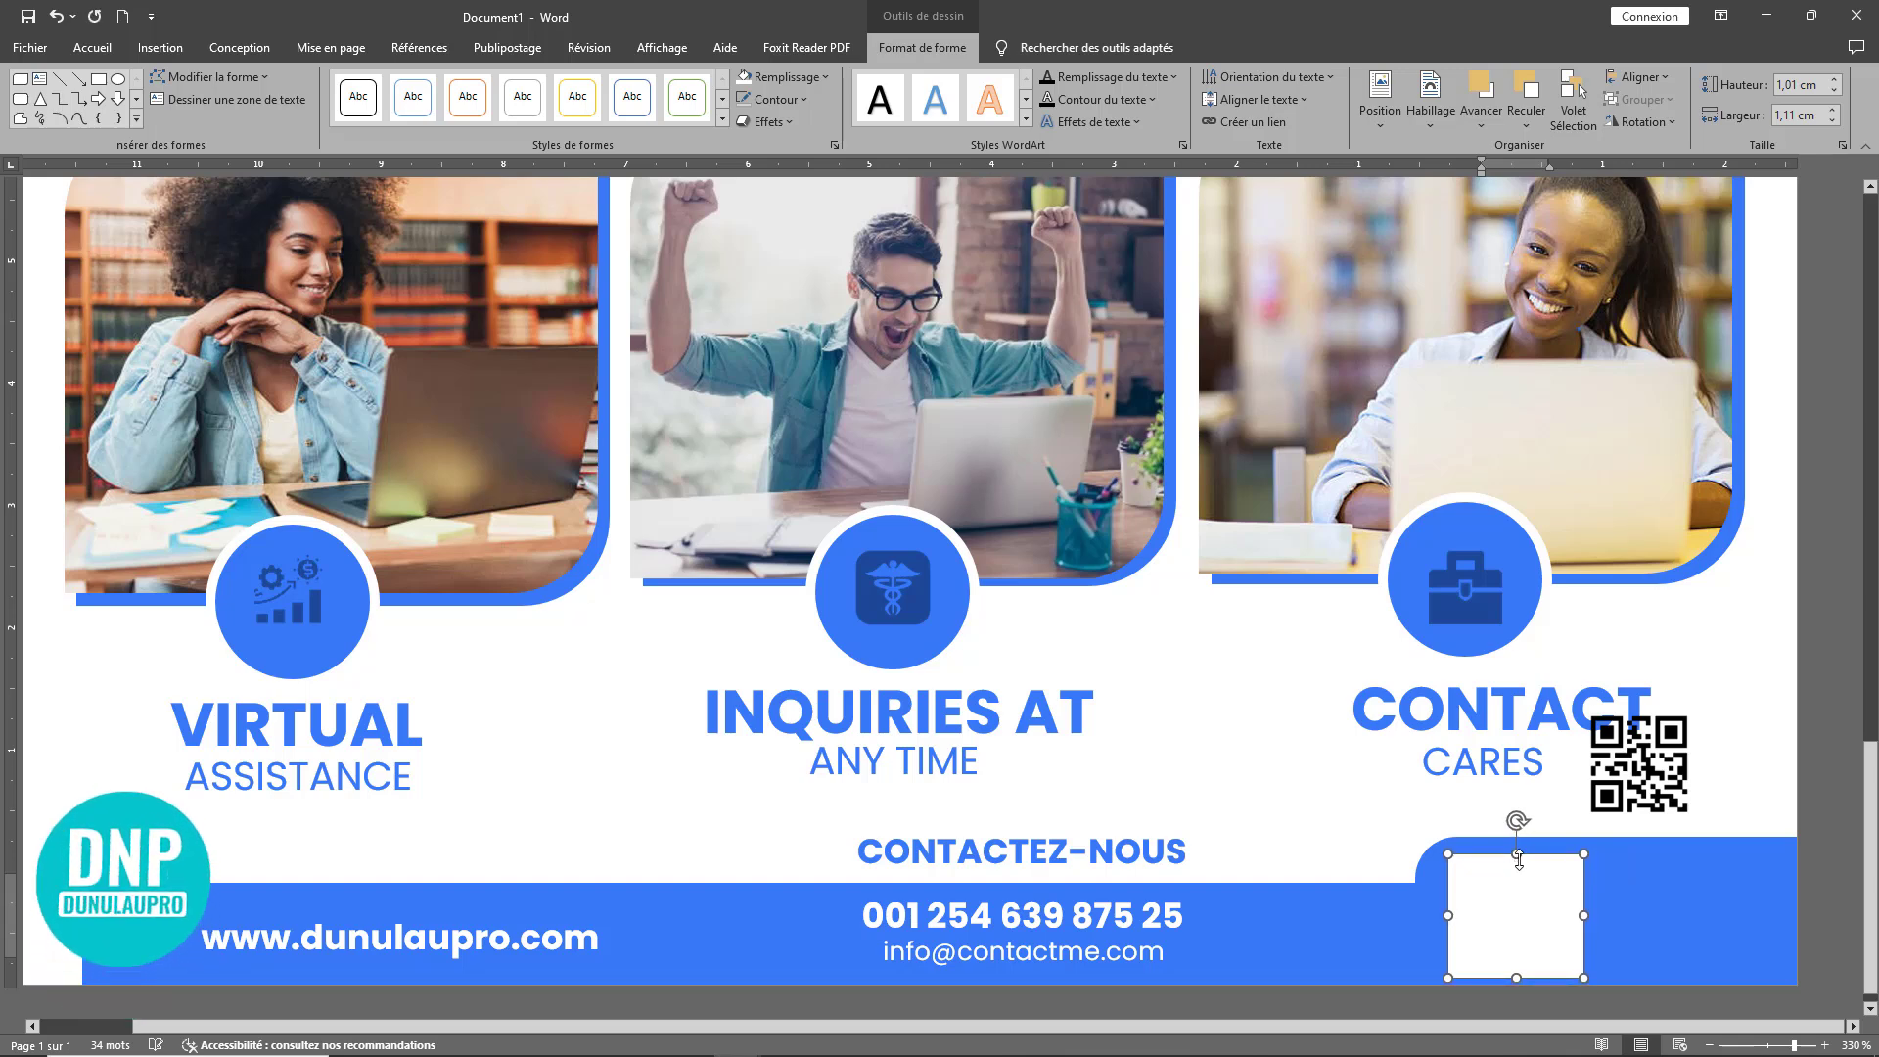
# Step: Bring the QR code to the front and place it on the white box in the footer
pyautogui.click(1642, 779)
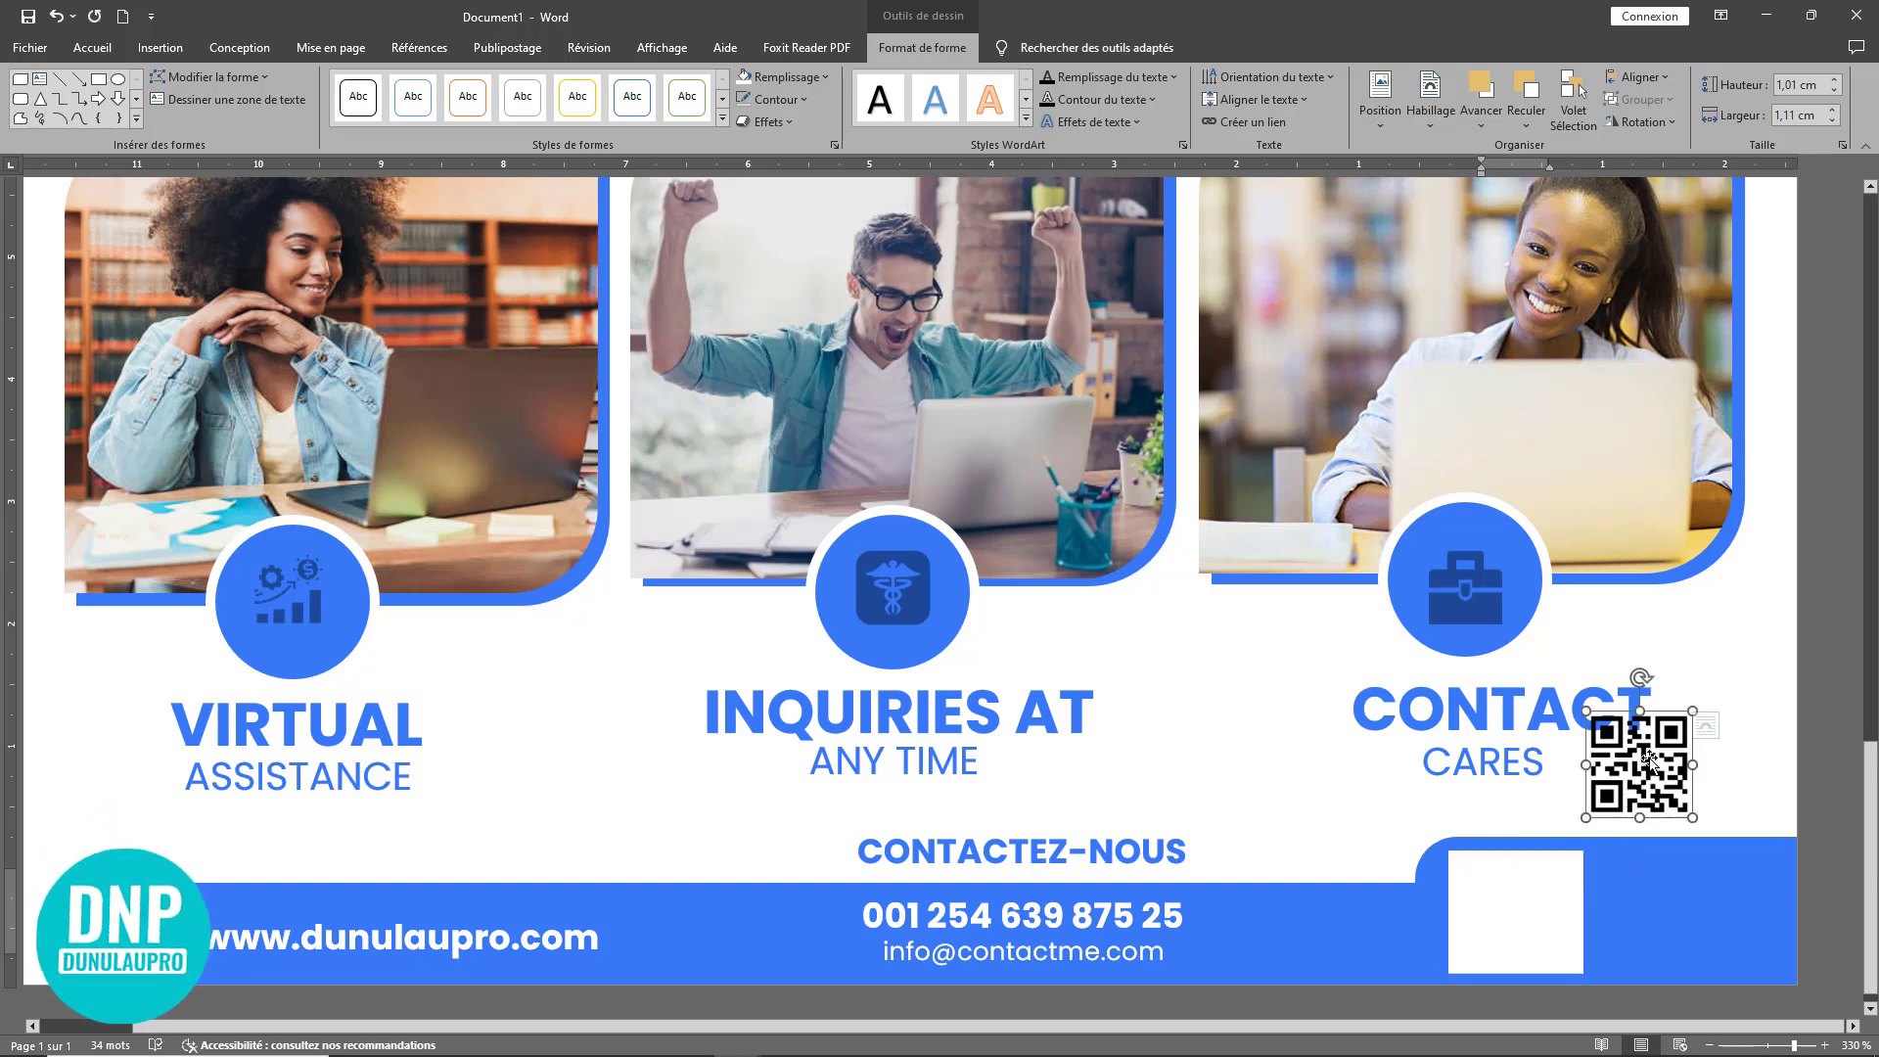
pyautogui.moveTo(1643, 779); pyautogui.dragTo(1631, 891)
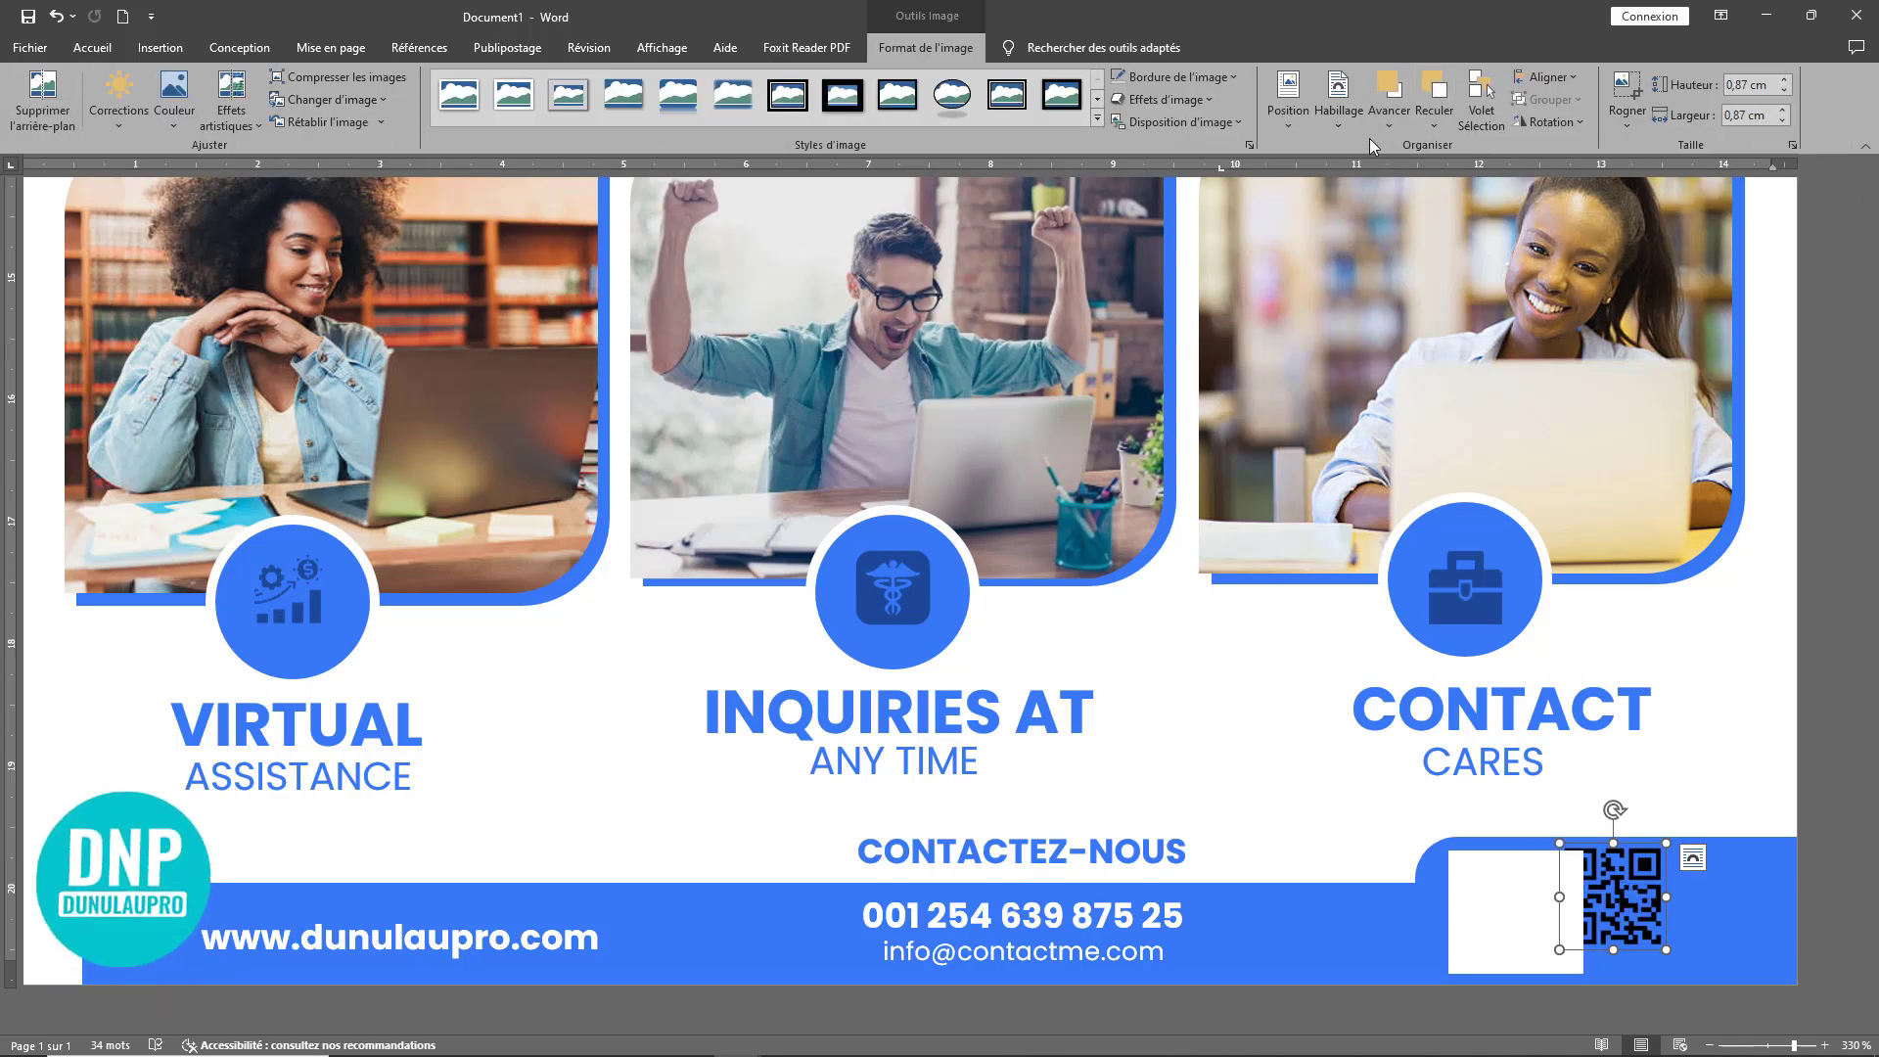
pyautogui.click(1396, 126)
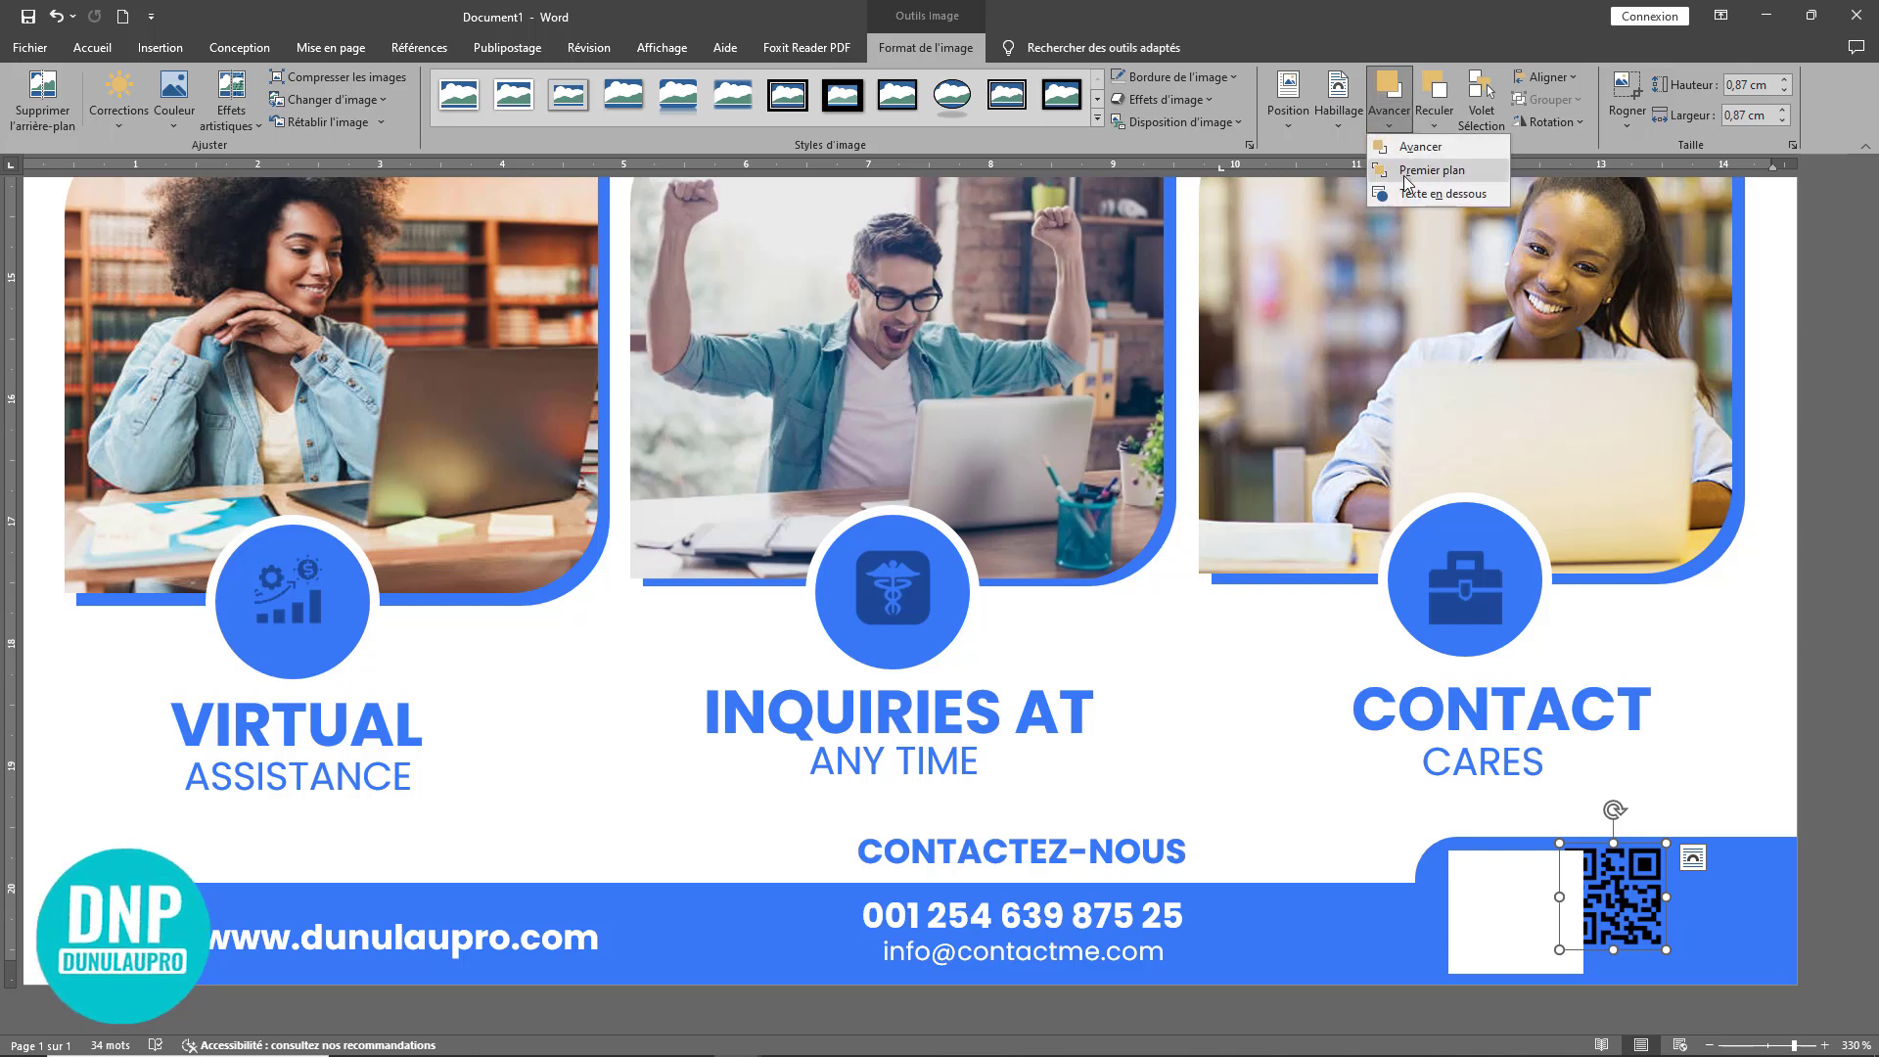
pyautogui.click(1414, 182)
pyautogui.moveTo(1623, 913); pyautogui.dragTo(1567, 913)
# Step: Shrink the white box's width and height so it frames the QR code with an even margin
pyautogui.click(1584, 920)
pyautogui.moveTo(1508, 974); pyautogui.dragTo(1513, 961)
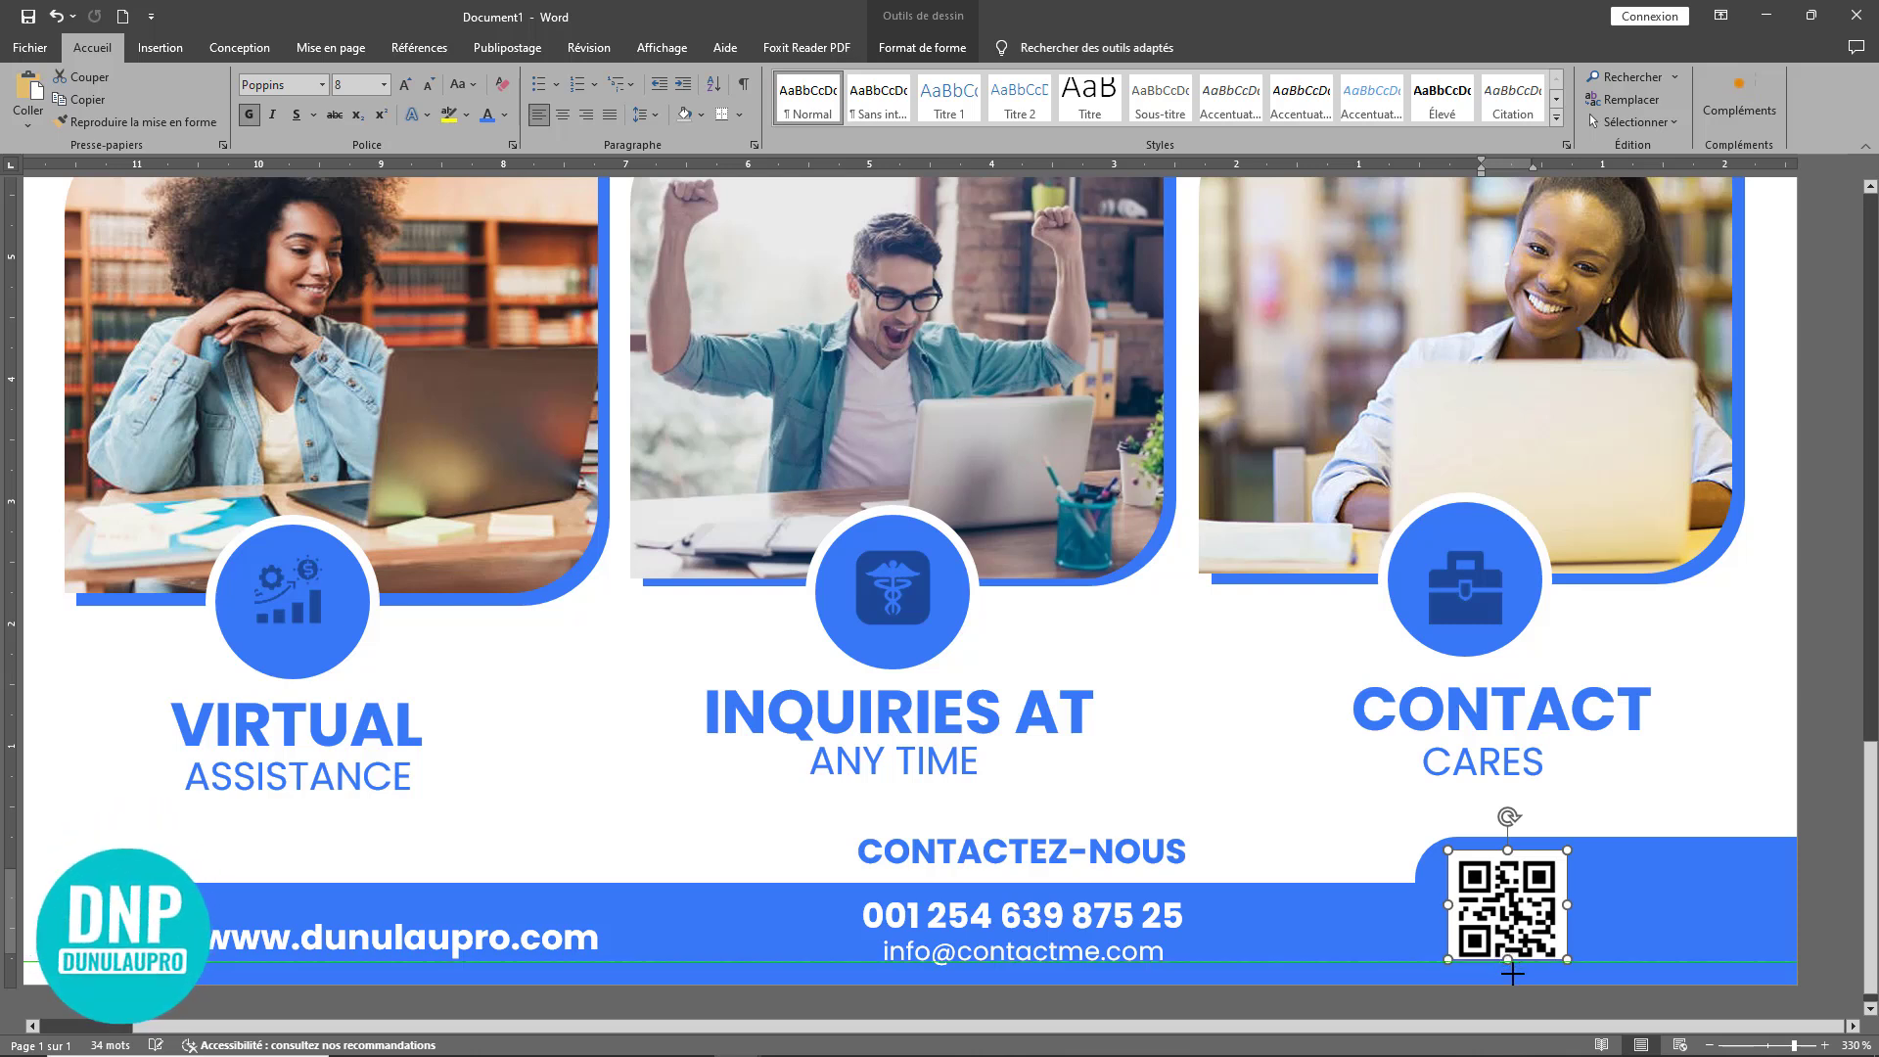
pyautogui.moveTo(1522, 979); pyautogui.dragTo(1523, 967)
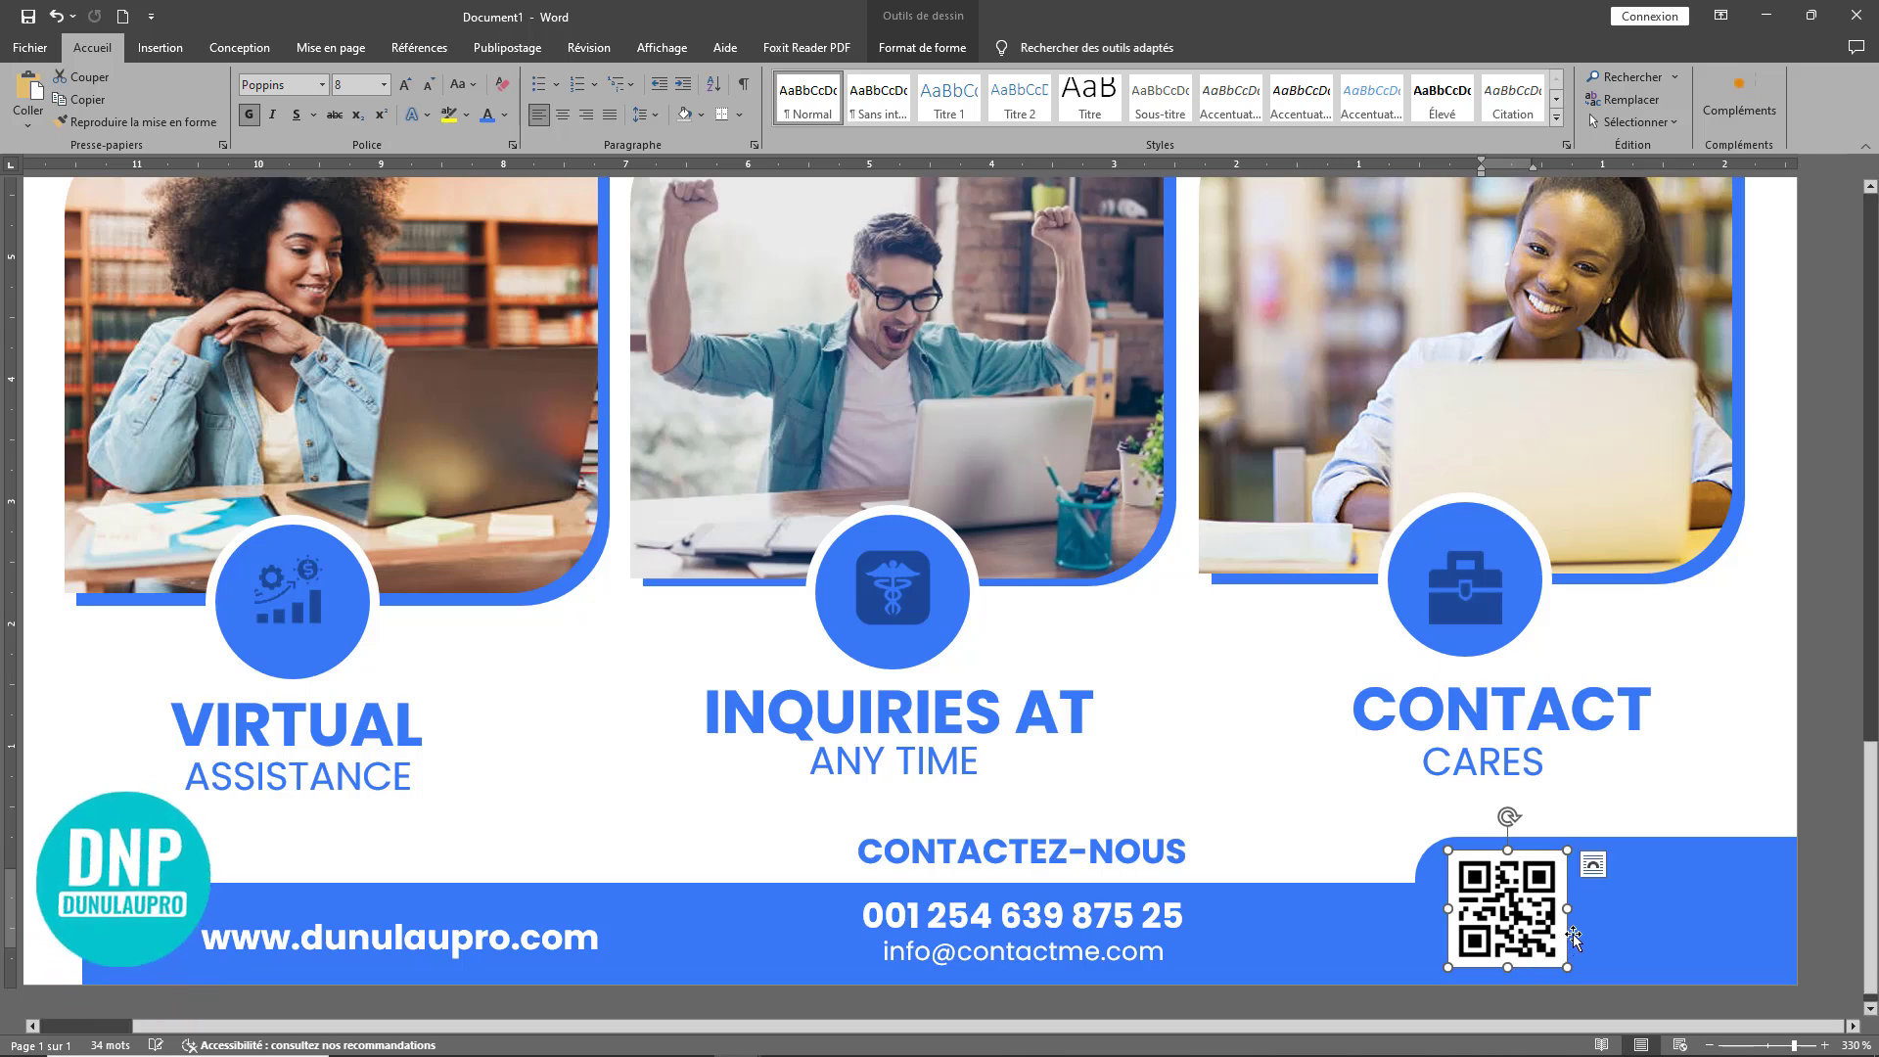
pyautogui.click(1549, 938)
pyautogui.click(1670, 932)
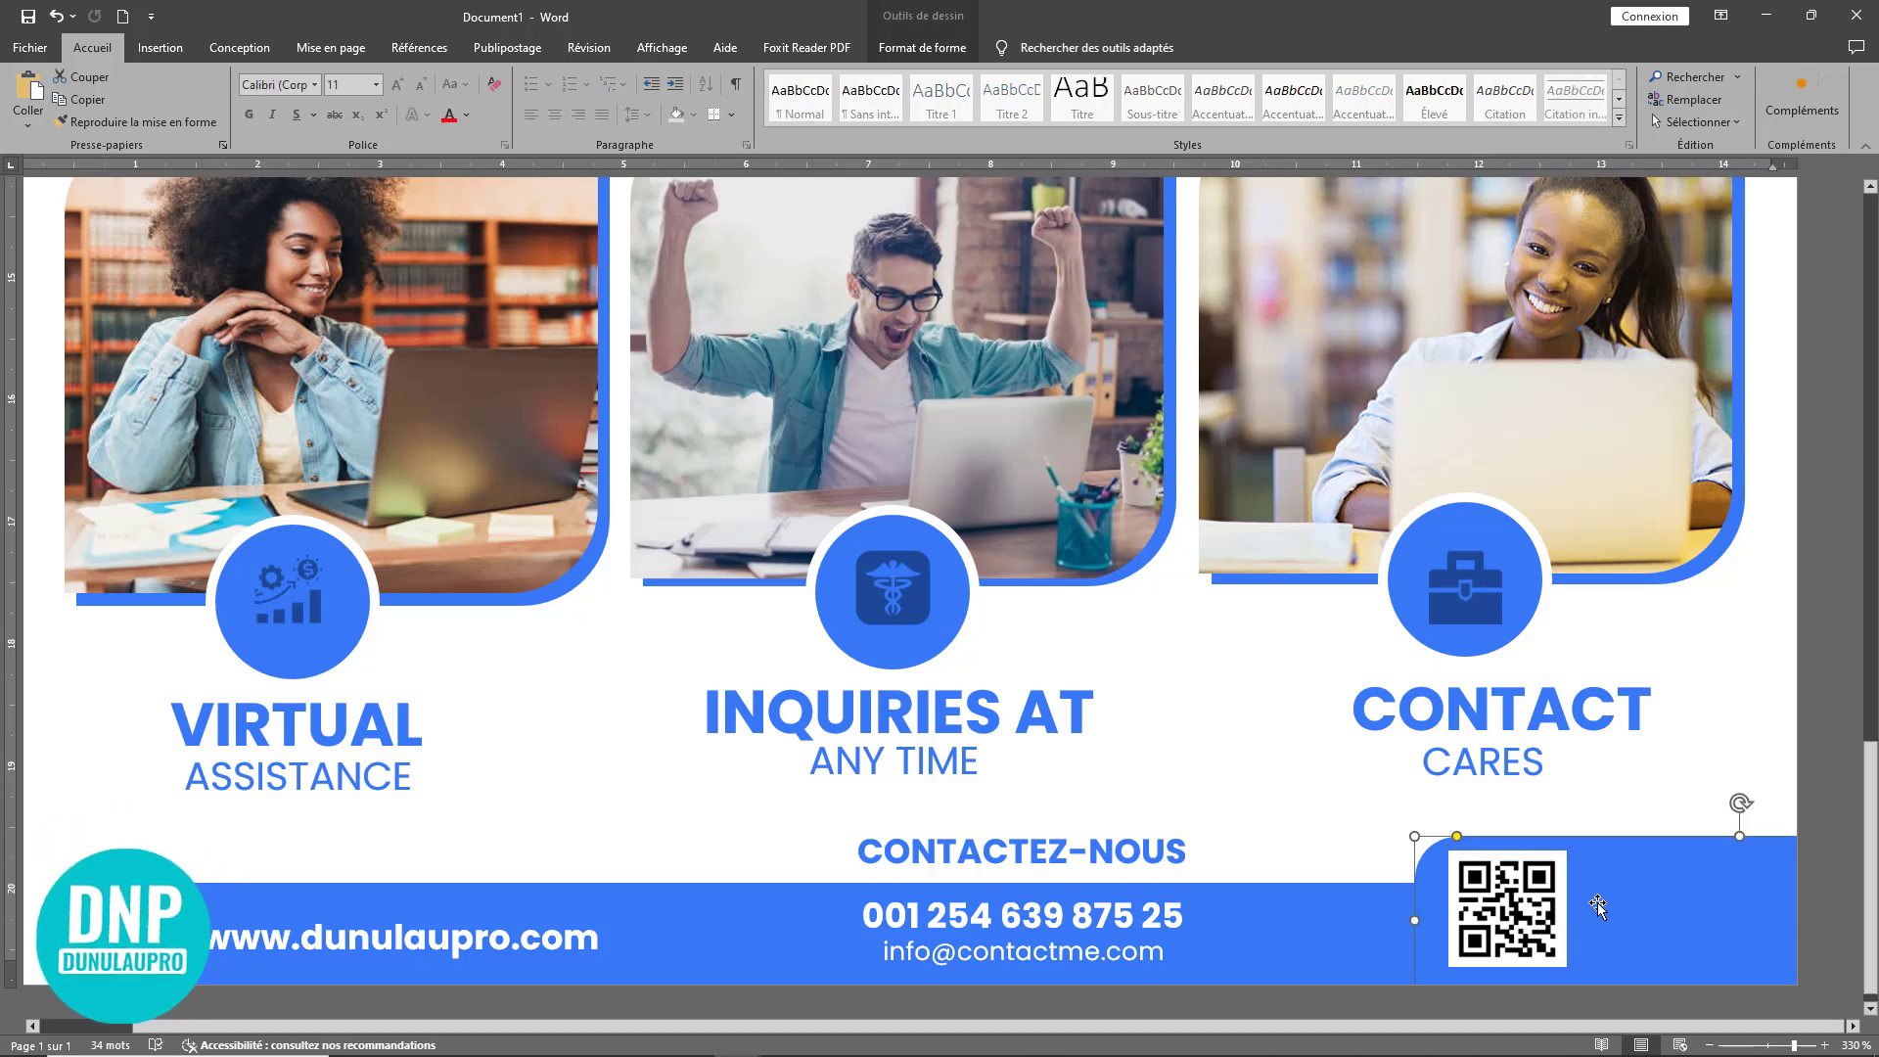
# Step: Collapse the ribbon and examine the finished flyer as a whole page
pyautogui.click(1343, 772)
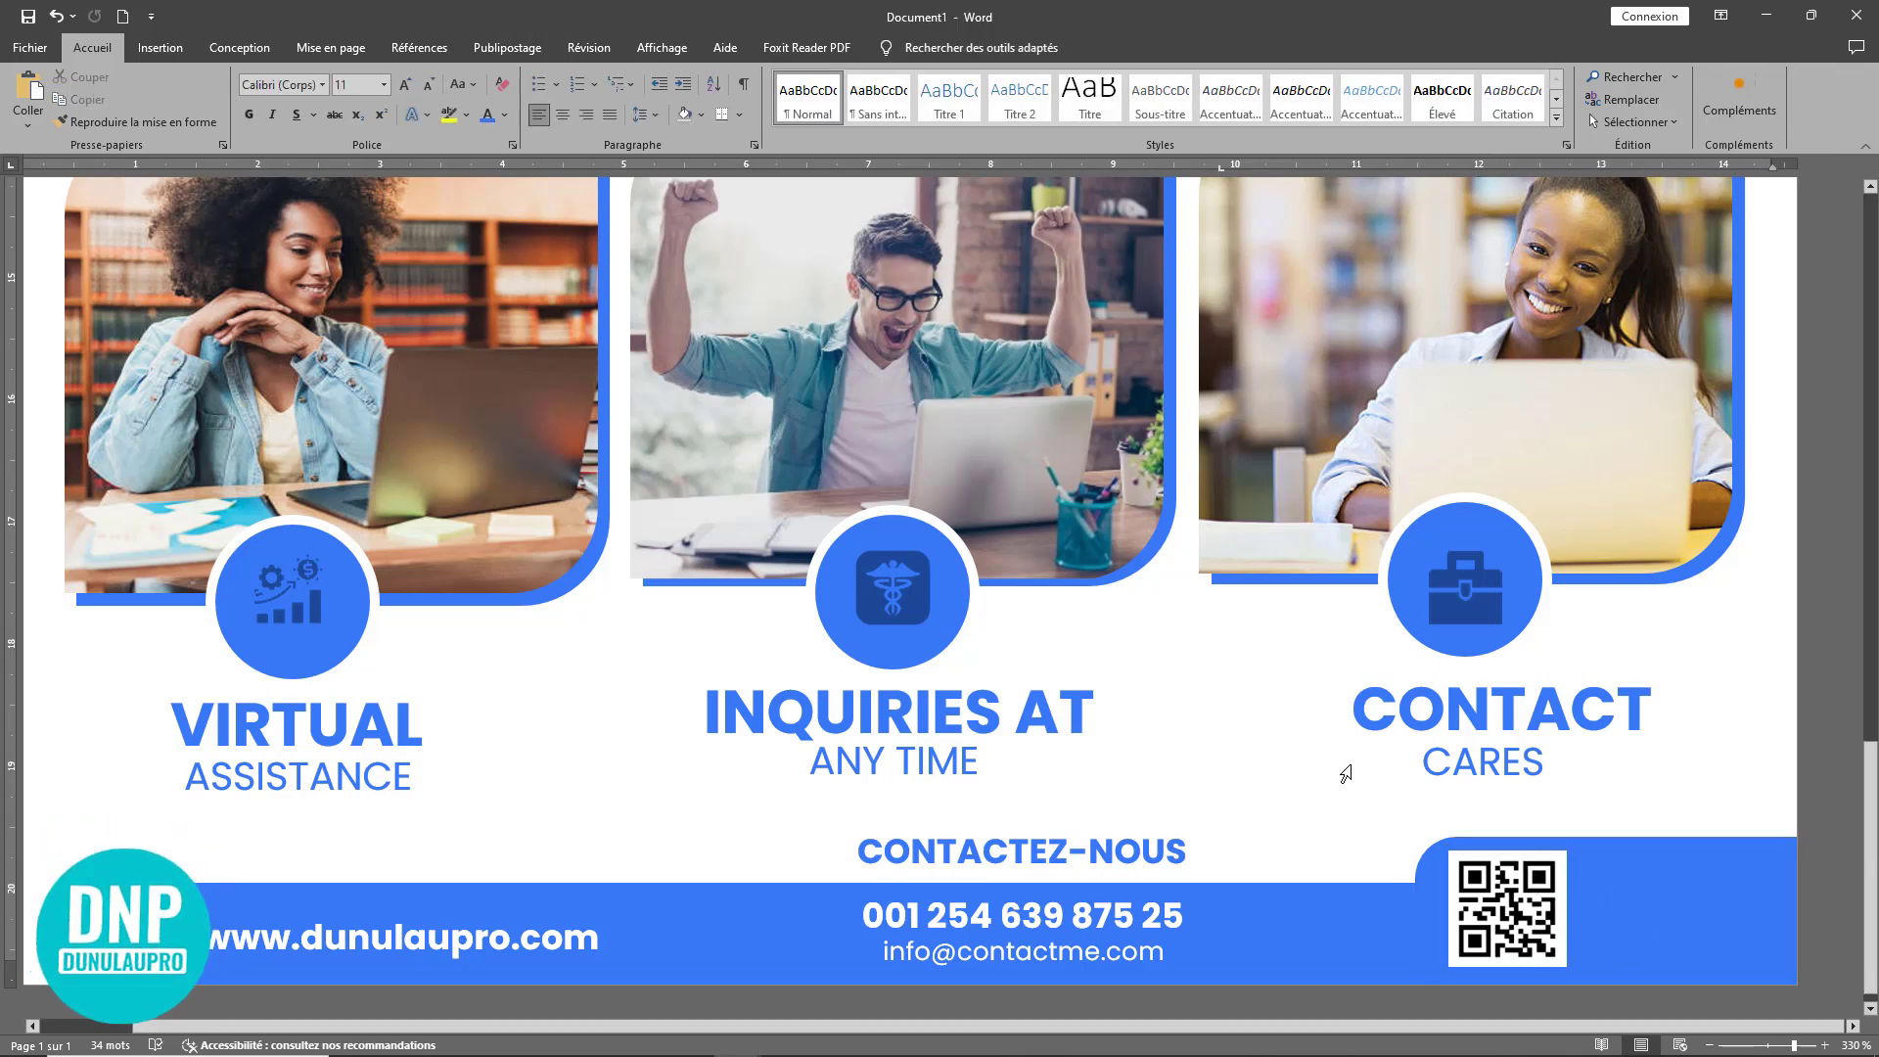
pyautogui.keyDown('ctrl'); pyautogui.scroll(-17, 1346, 773); pyautogui.keyUp('ctrl')
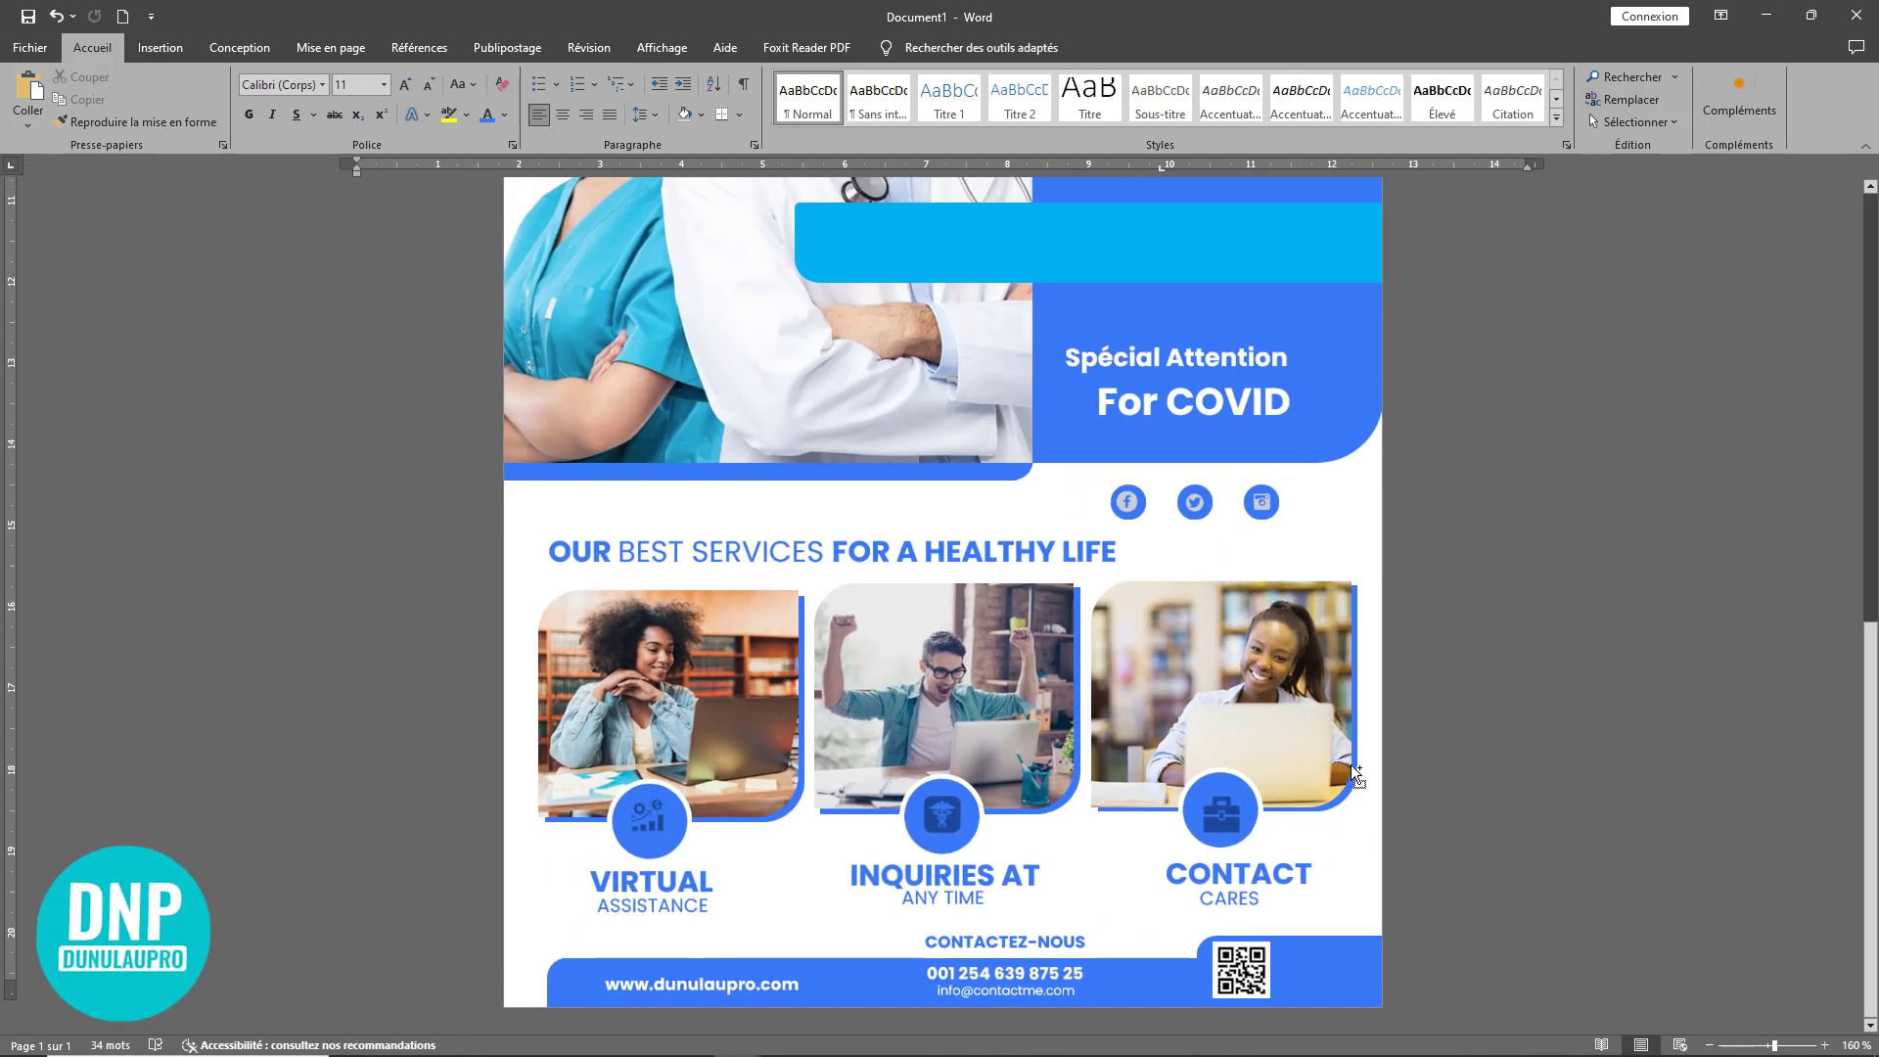
pyautogui.keyDown('ctrl'); pyautogui.scroll(-5, 1351, 766); pyautogui.keyUp('ctrl')
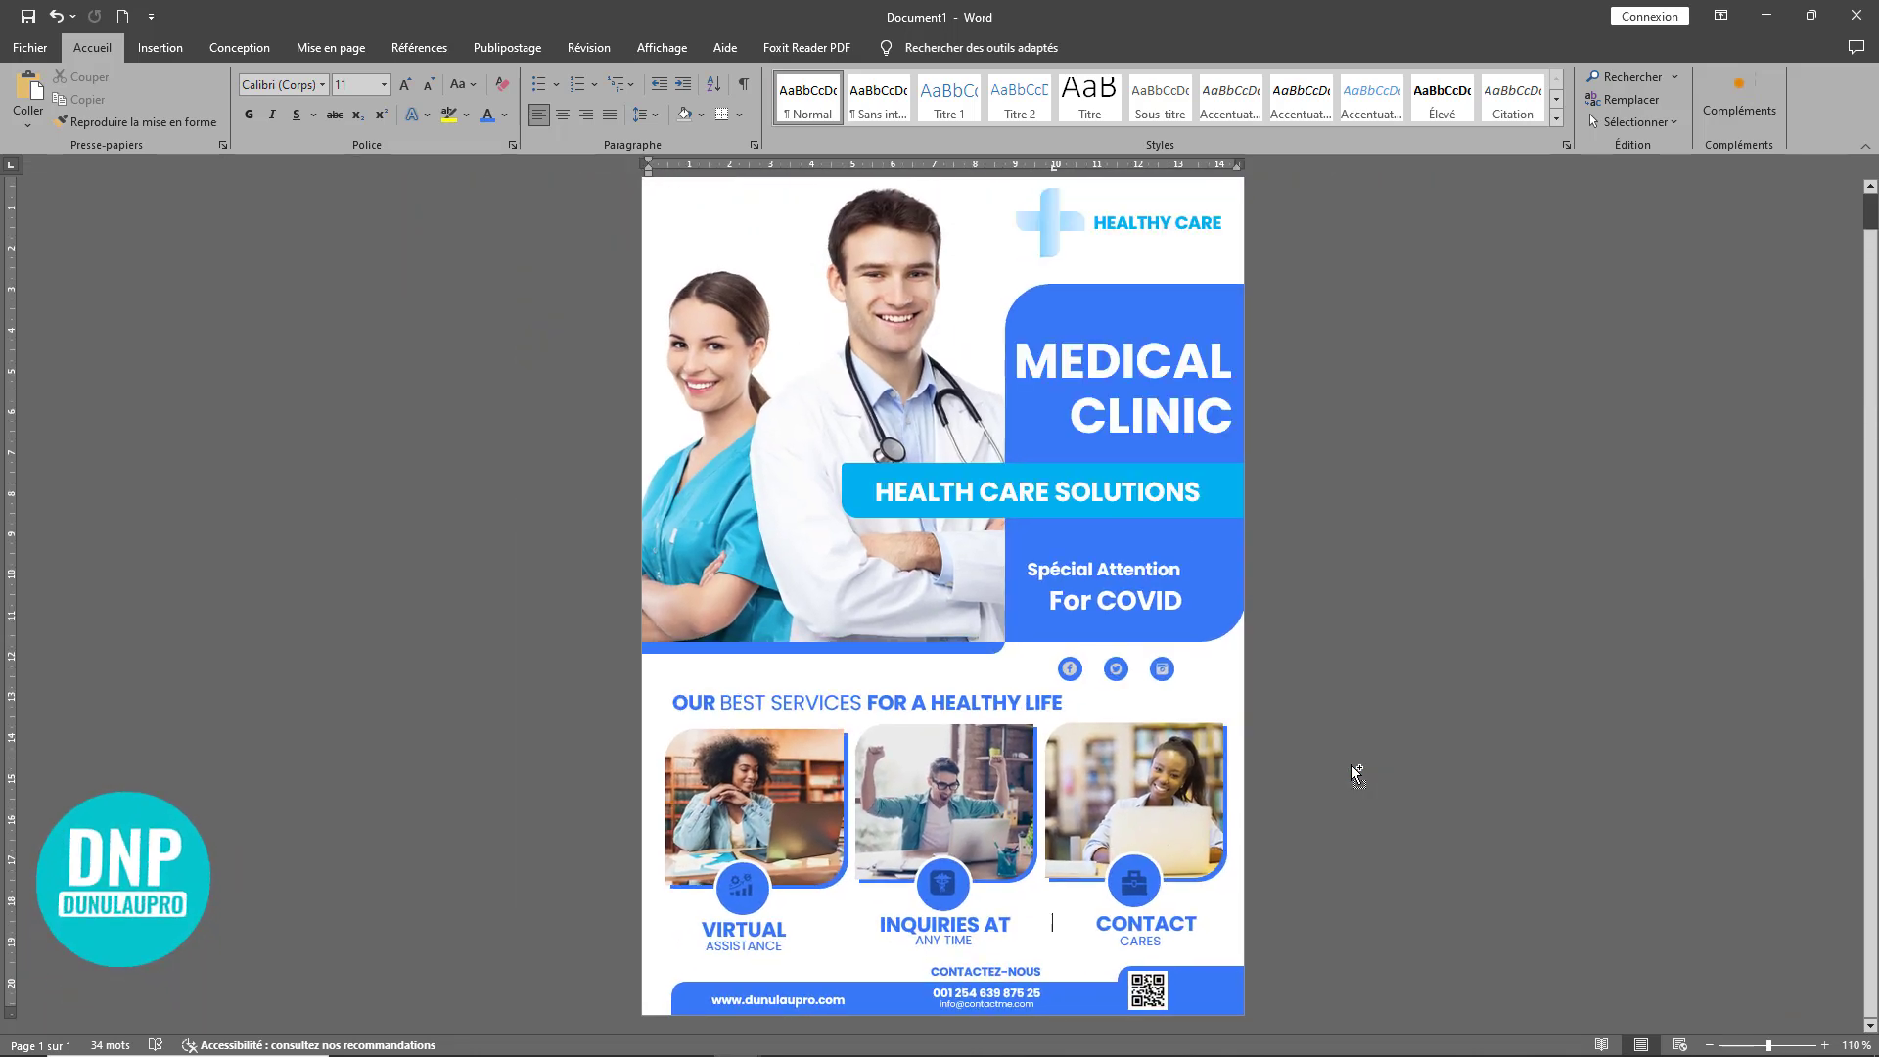
pyautogui.keyDown('ctrl'); pyautogui.scroll(-3, 1351, 766); pyautogui.keyUp('ctrl')
pyautogui.keyDown('ctrl'); pyautogui.scroll(3, 1353, 765); pyautogui.keyUp('ctrl')
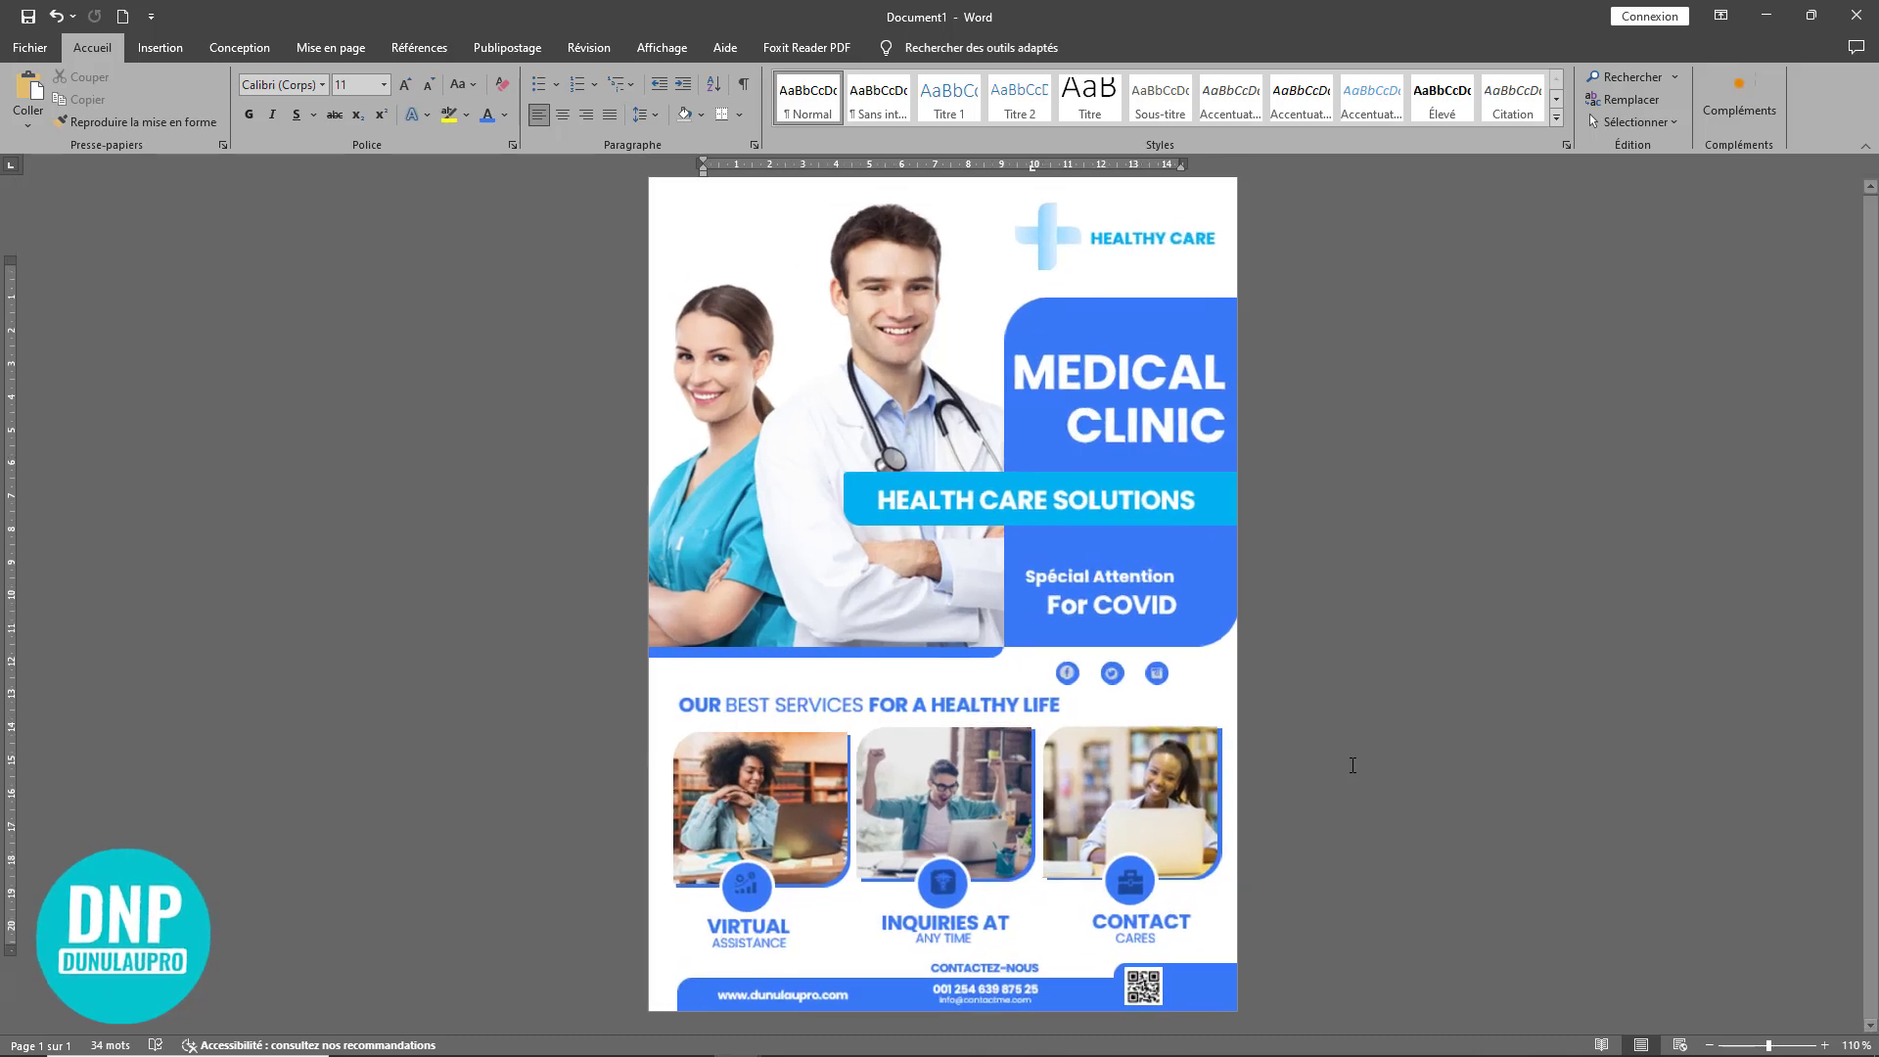
pyautogui.click(1864, 146)
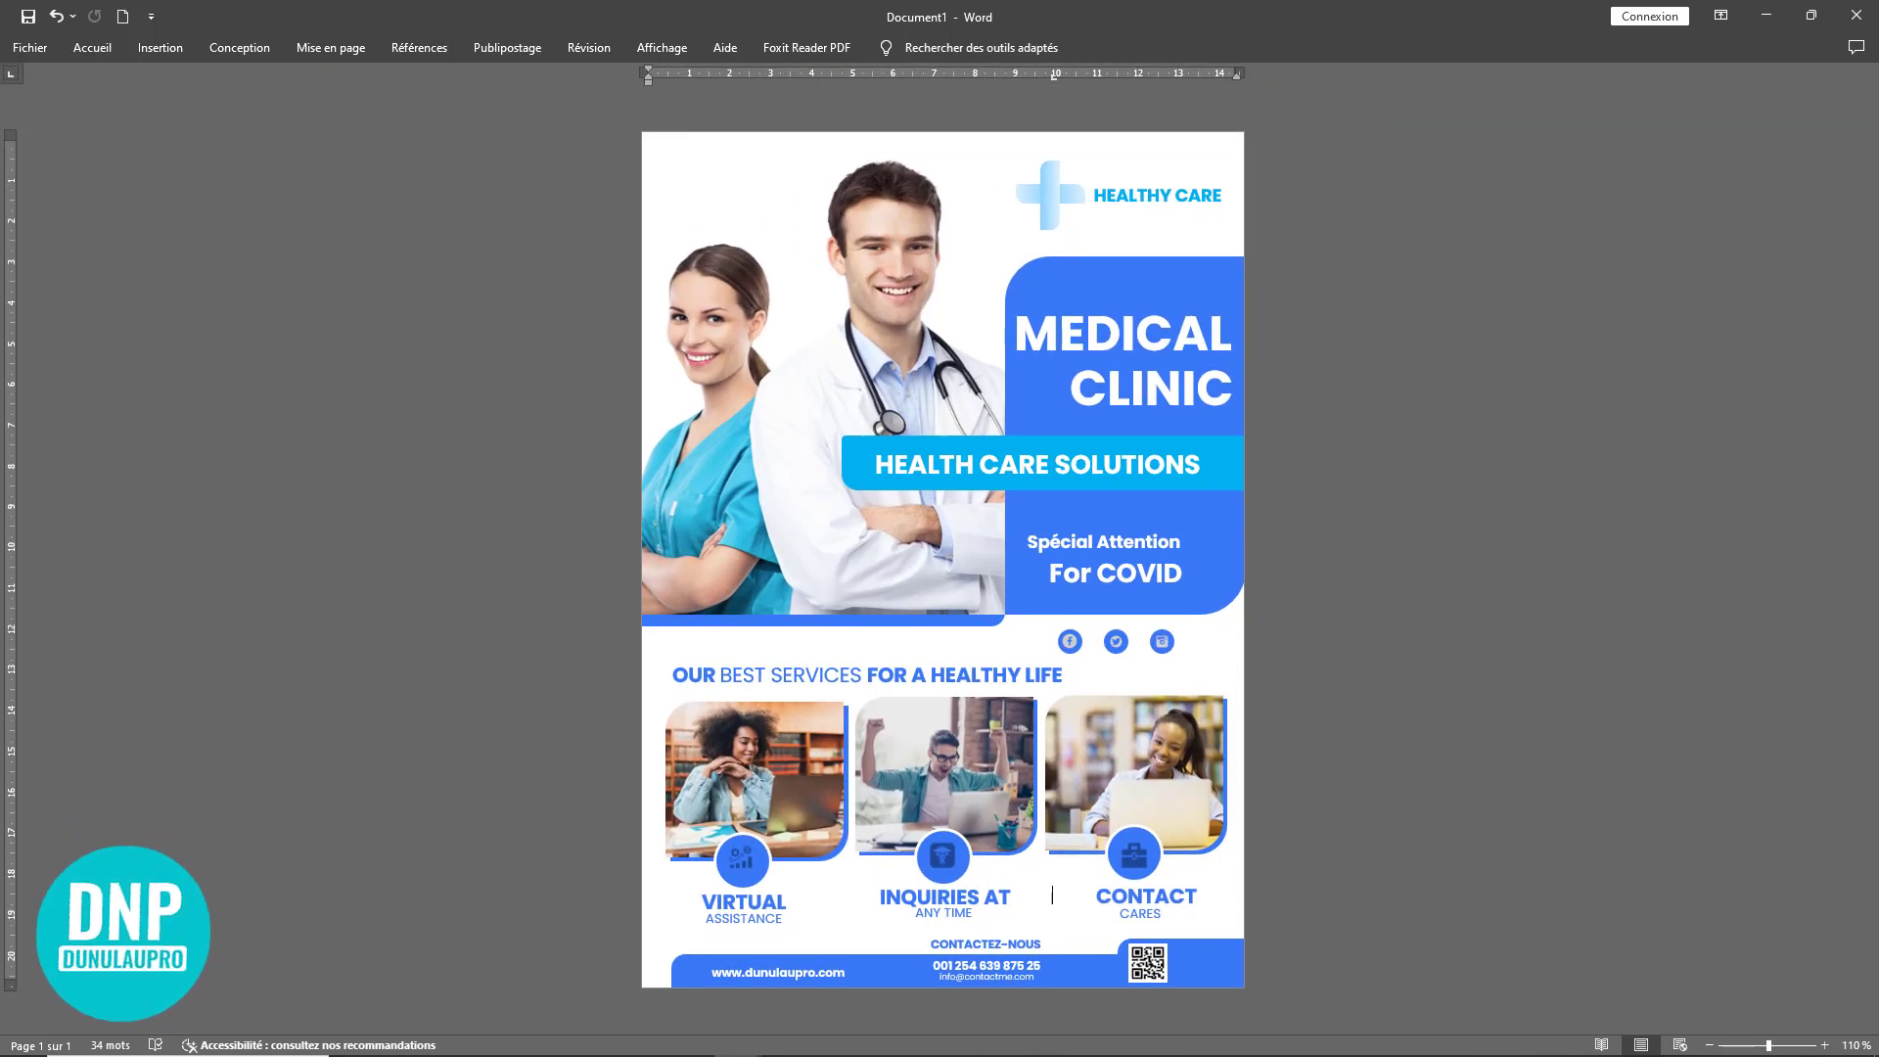